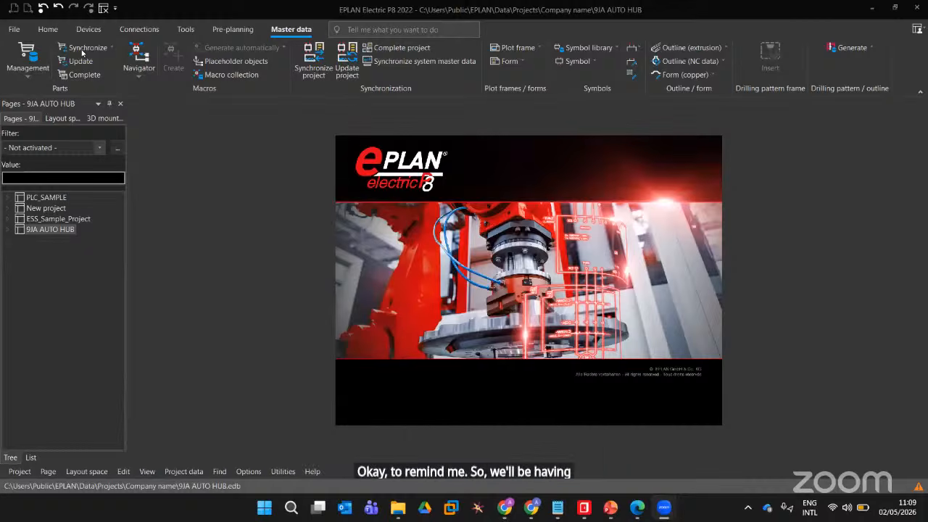
# Expand ESS_Sample_Project in the page tree and collapse its AAA1 title page group
pyautogui.click(9, 221)
pyautogui.click(8, 220)
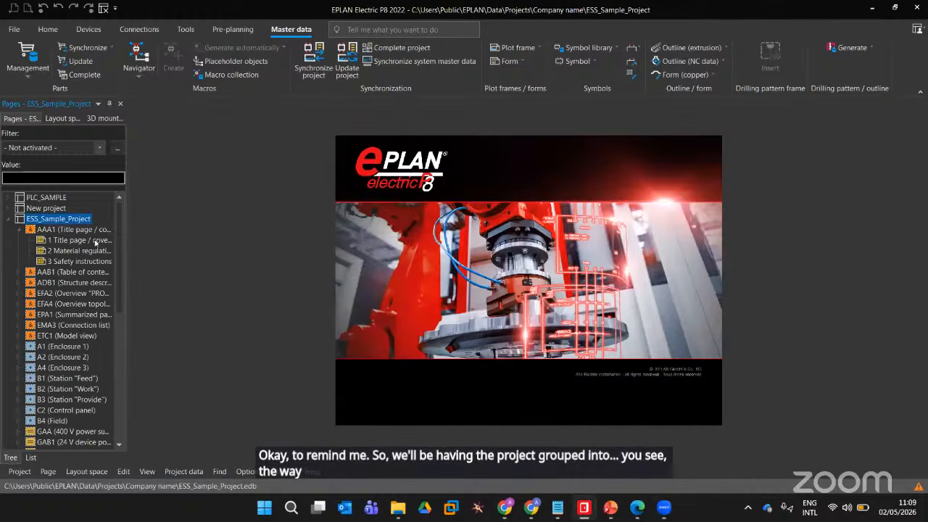
pyautogui.click(24, 230)
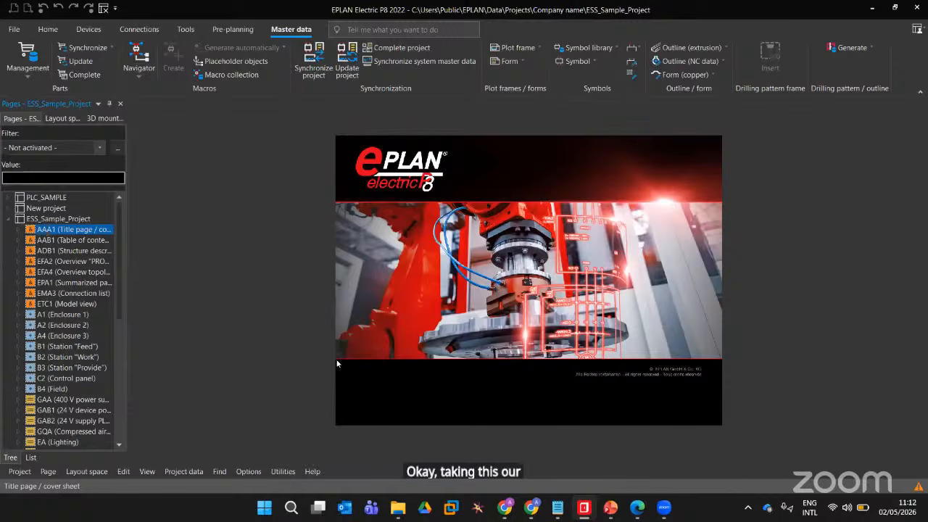
# Look through the pages under the EFA4 overview topology and ADB1 structure description groups, leaving both groups collapsed
pyautogui.click(70, 272)
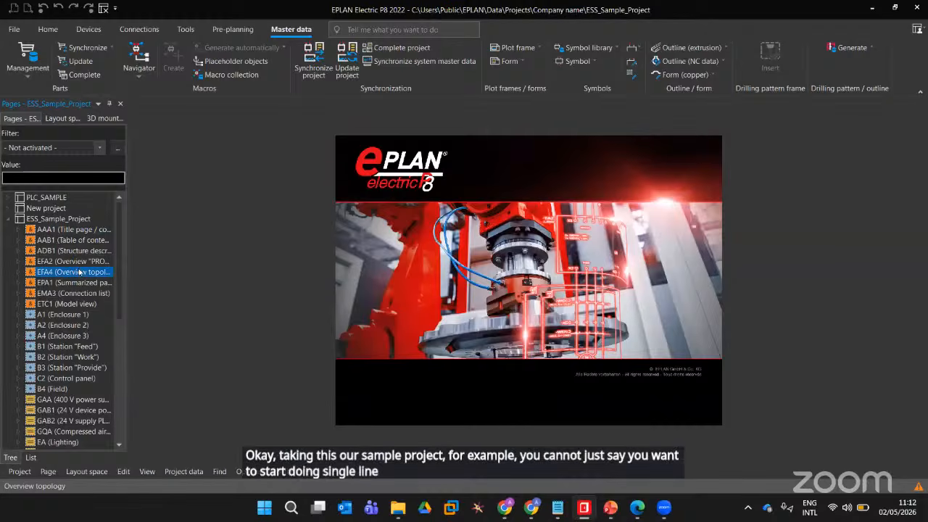
pyautogui.doubleClick(78, 273)
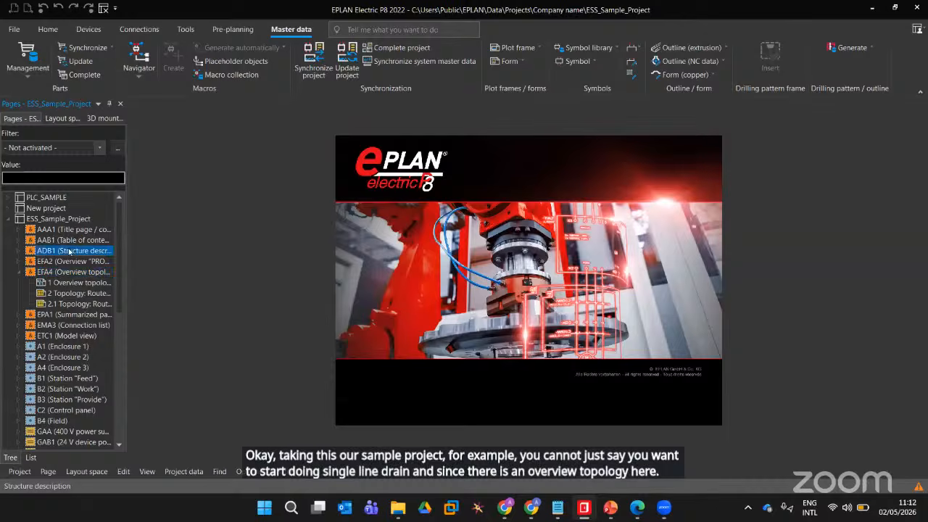
pyautogui.doubleClick(70, 251)
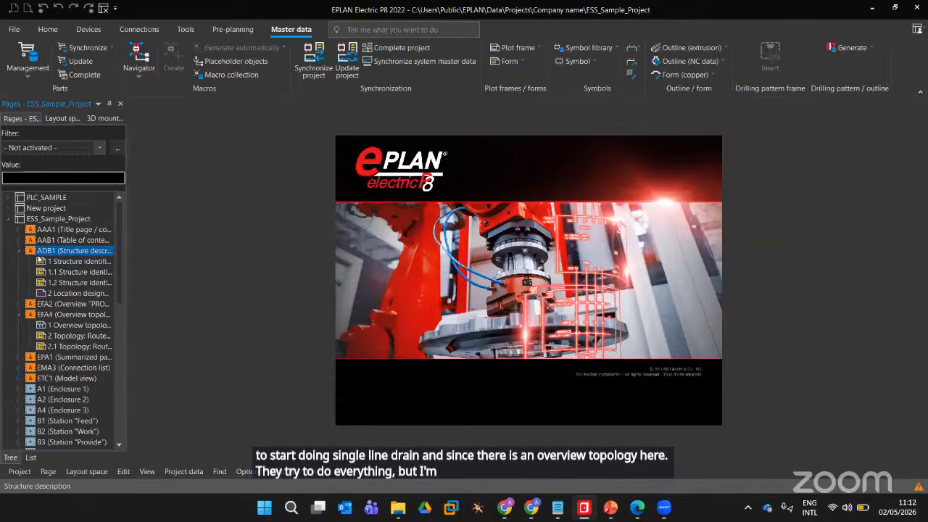
pyautogui.click(18, 251)
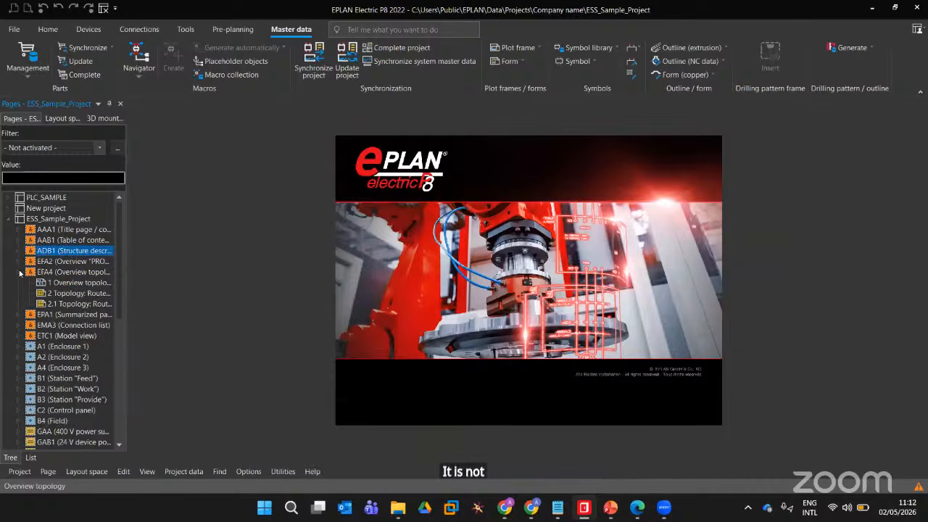
pyautogui.click(20, 272)
pyautogui.click(52, 272)
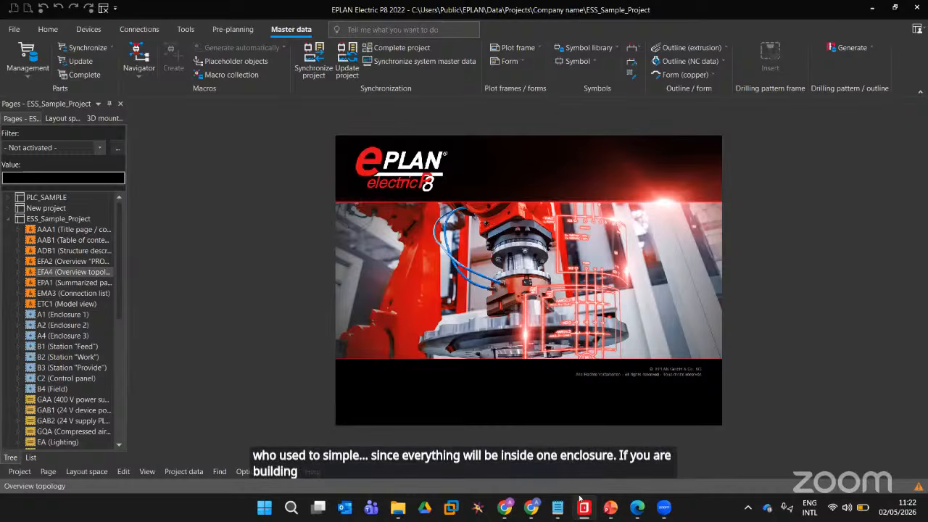
# Switch to PowerPoint to view the Star / Delta Motor Starter title slide and return to EPLAN
pyautogui.moveTo(611, 507)
pyautogui.click(696, 435)
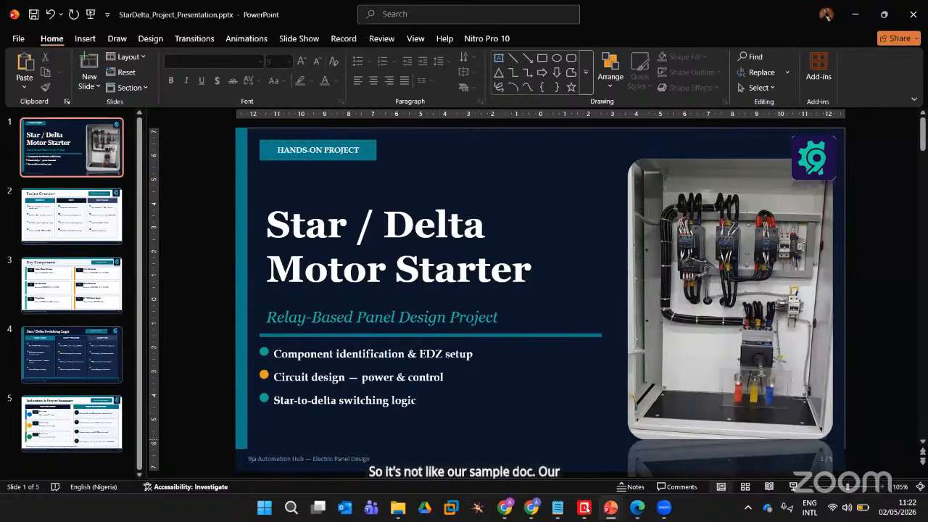
pyautogui.hotkey('alt', 'Tab')
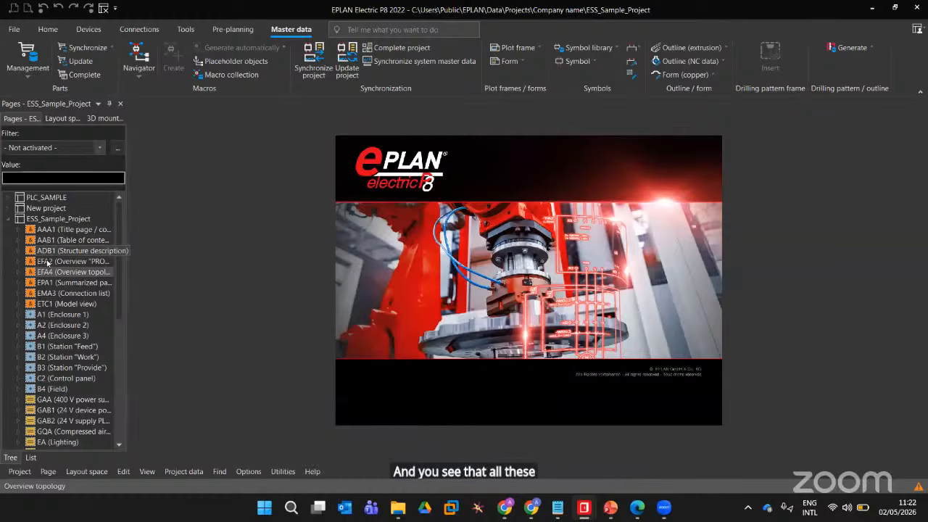
# Examine the A1 enclosure entry and the location under the GAA 400 V power supply function, and switch to the Zoom meeting
pyautogui.click(18, 315)
pyautogui.click(17, 315)
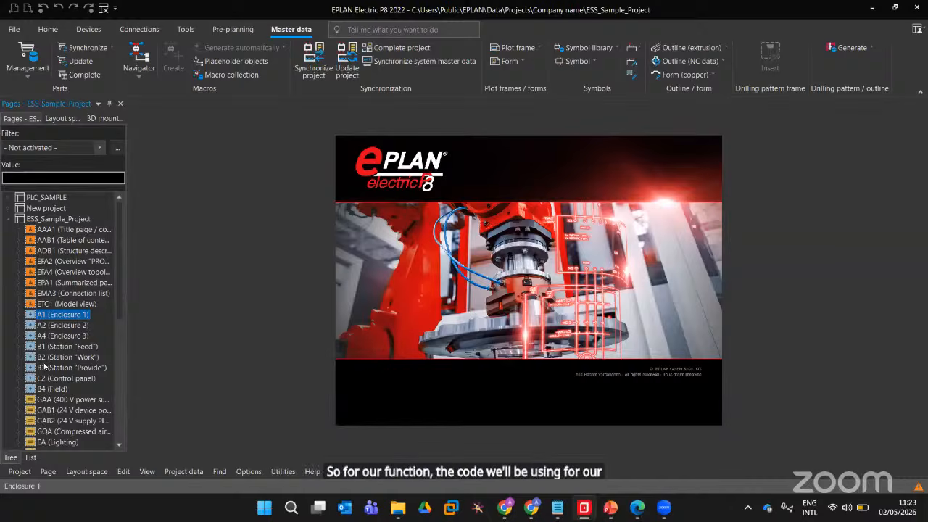
pyautogui.scroll(-3, 48, 363)
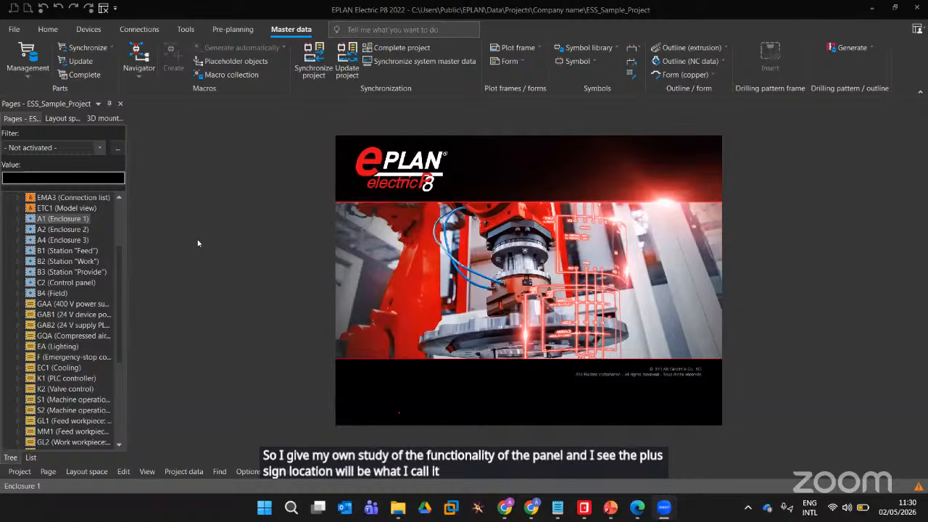
pyautogui.click(20, 304)
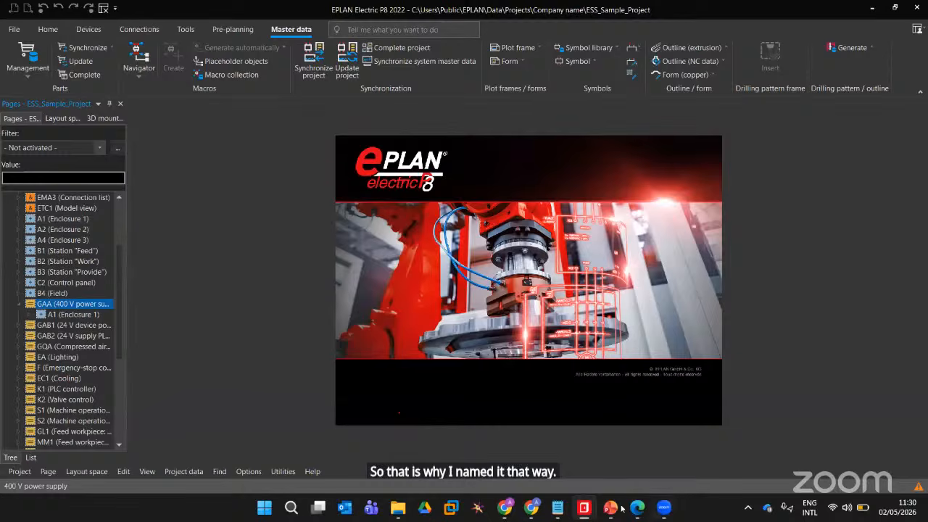
pyautogui.moveTo(666, 509)
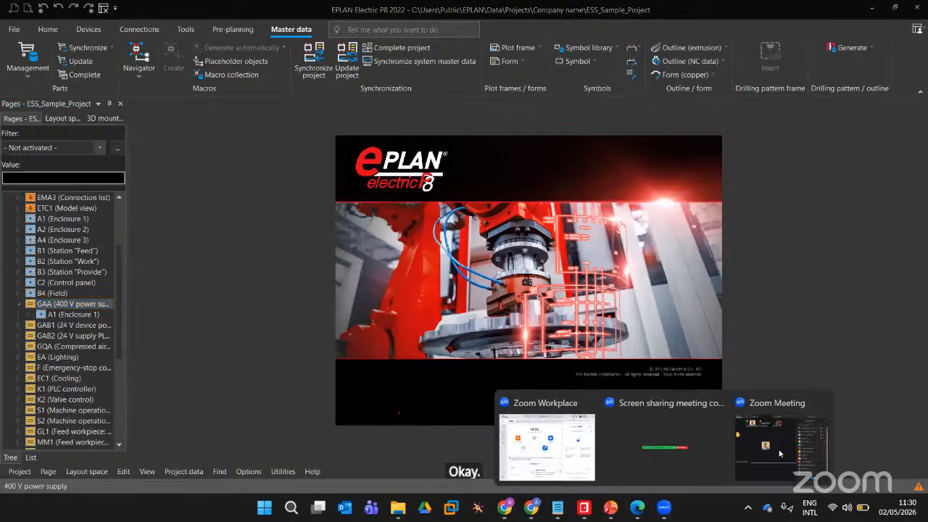
pyautogui.click(780, 453)
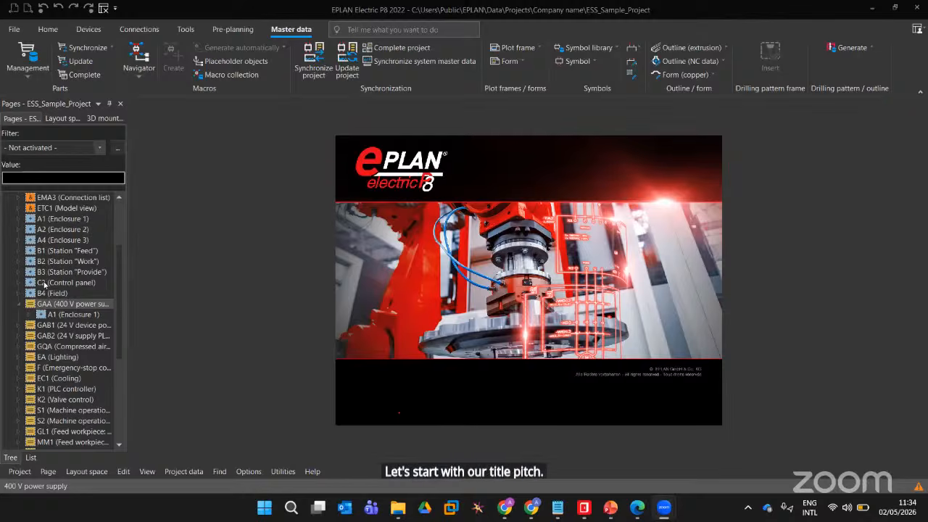
# Collapse the ESS_Sample_Project tree and view the project's properties briefly
pyautogui.scroll(2, 3, 261)
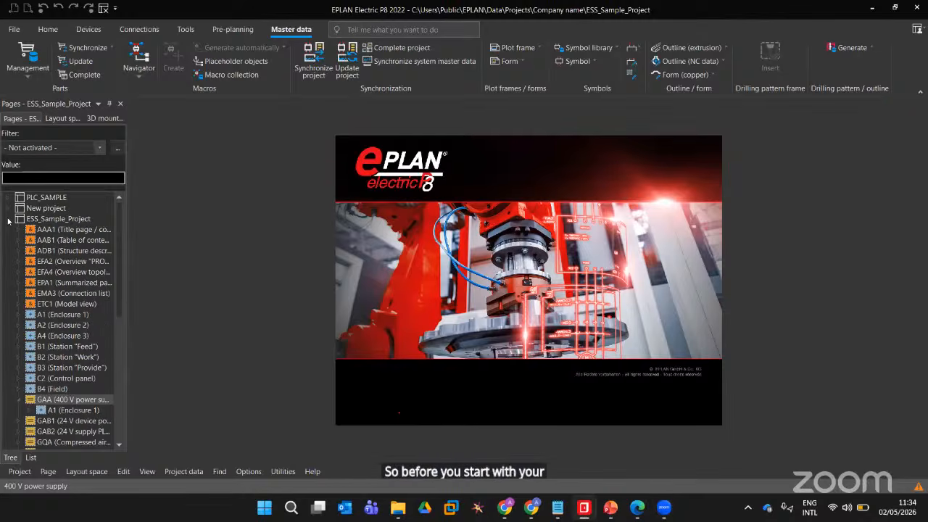
pyautogui.click(9, 219)
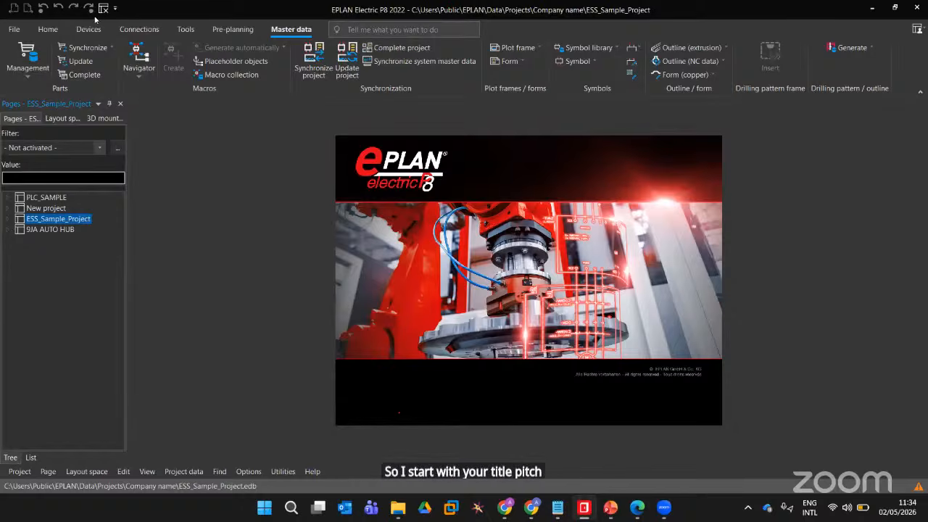
pyautogui.click(13, 30)
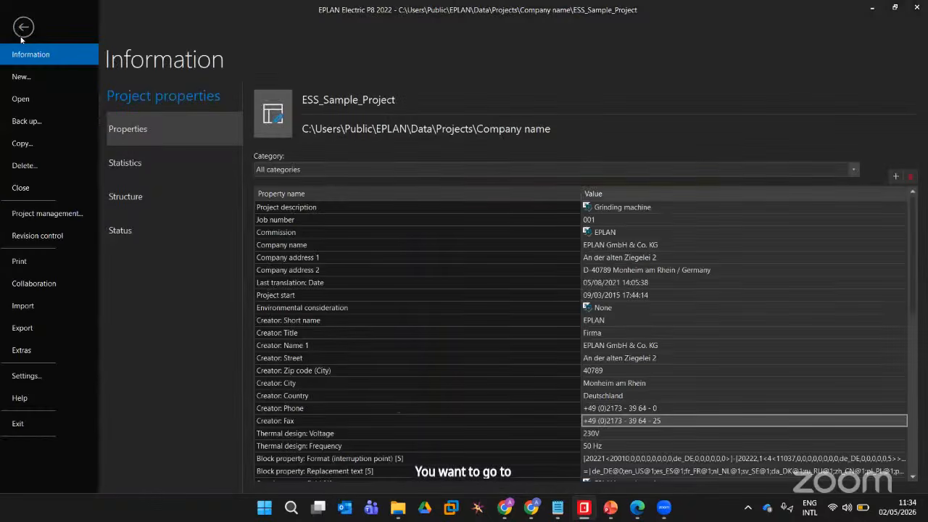
pyautogui.click(22, 26)
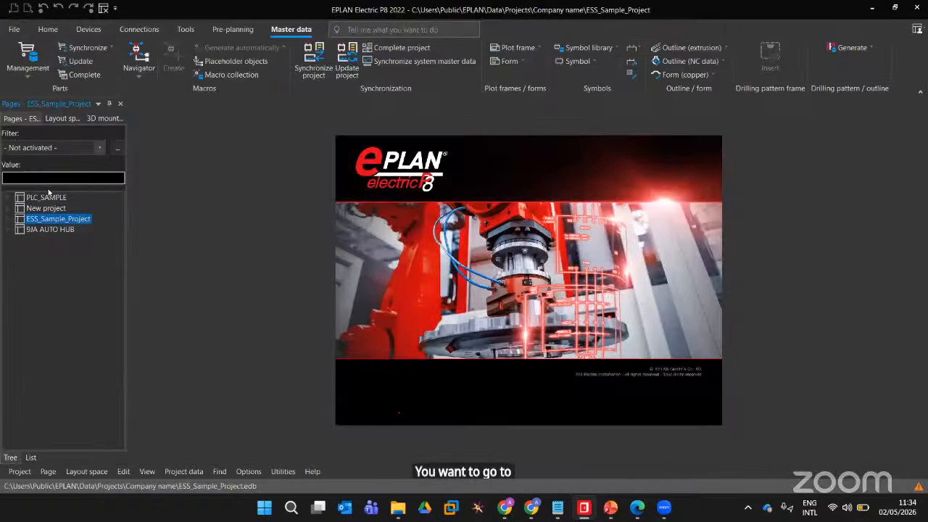
# Create a new project named 9JA_AUTOFEST_SD from the IEC_bas001.zw9 basic project, keeping the default storage location
pyautogui.click(13, 30)
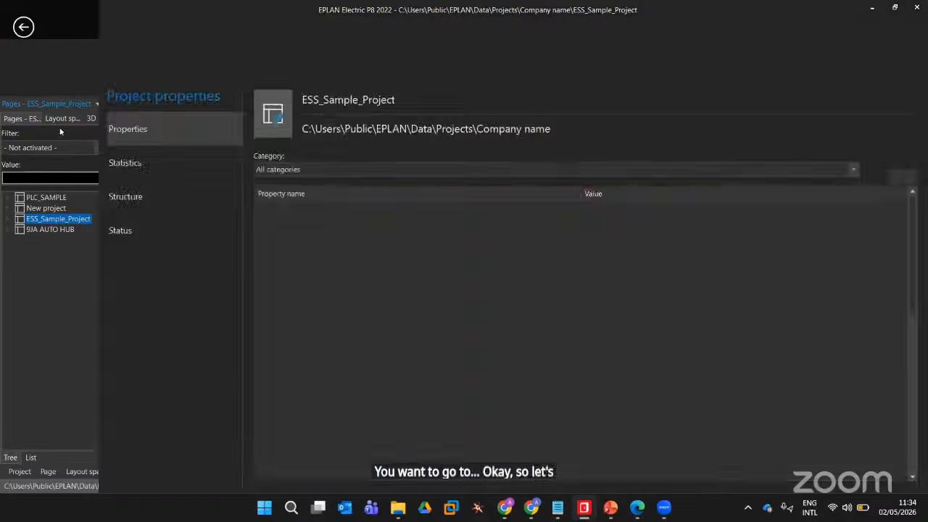
pyautogui.click(41, 79)
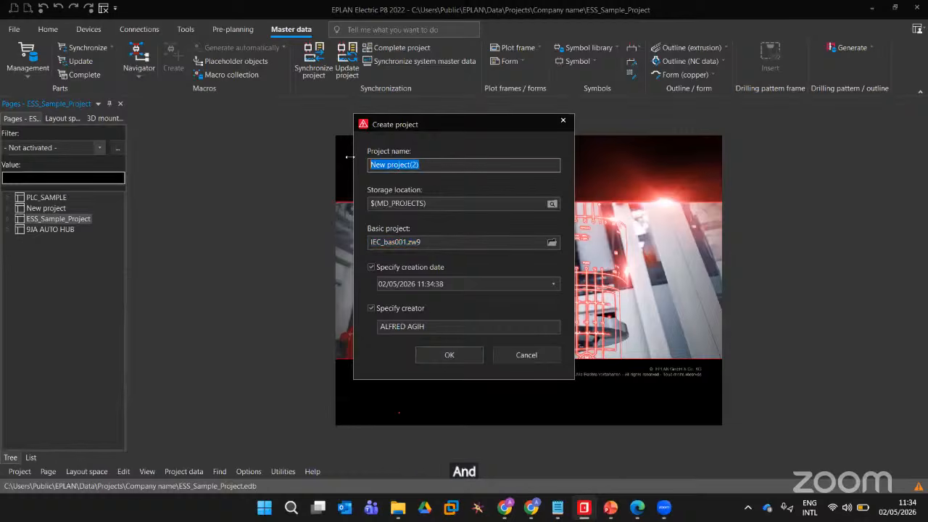
pyautogui.write('9JA_ATU')
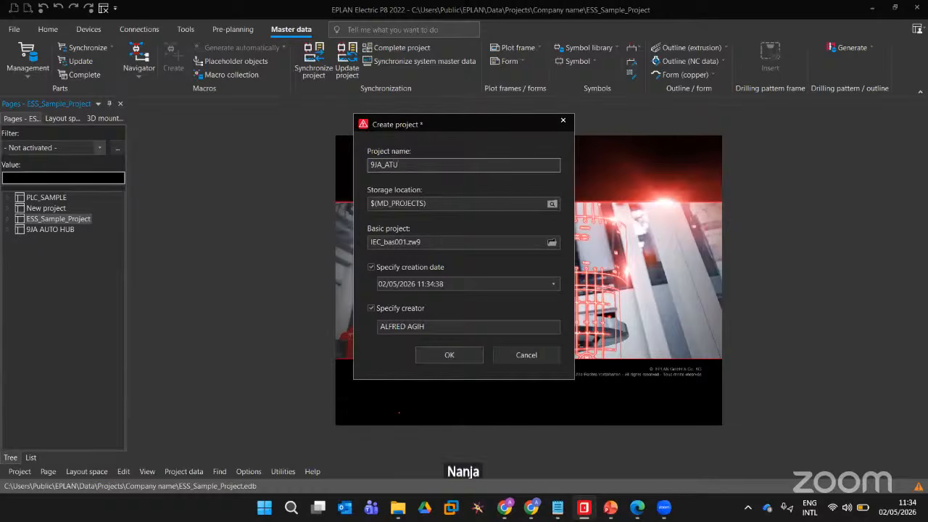
pyautogui.press('BackSpace')
pyautogui.press('BackSpace')
pyautogui.write('UTO')
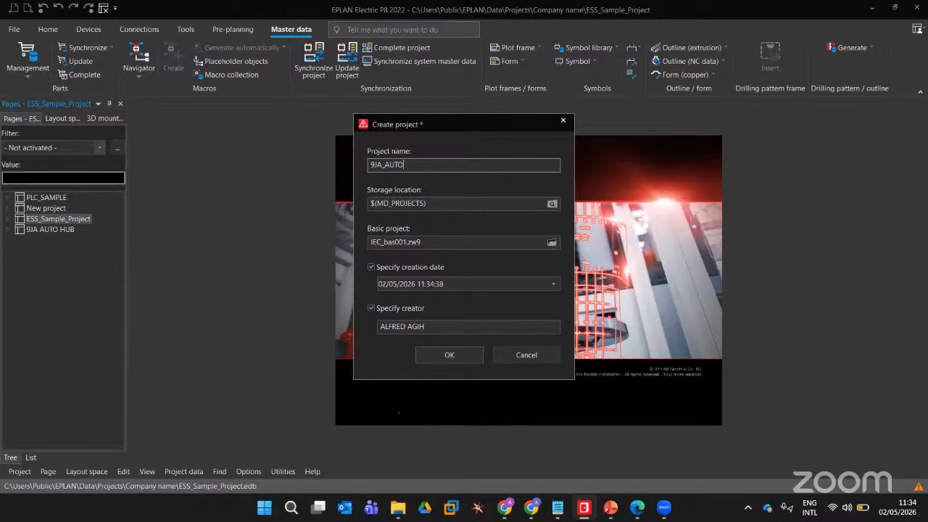
pyautogui.write('FEST_SD')
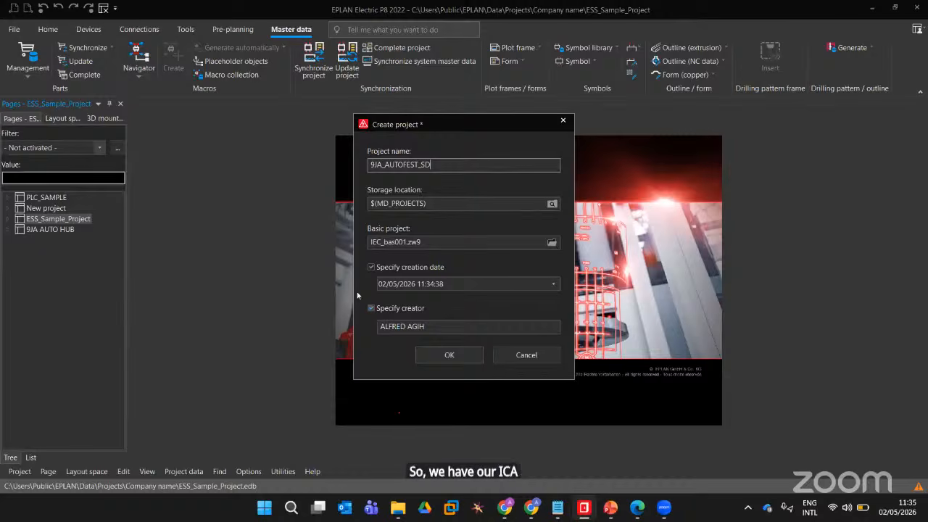
pyautogui.click(443, 358)
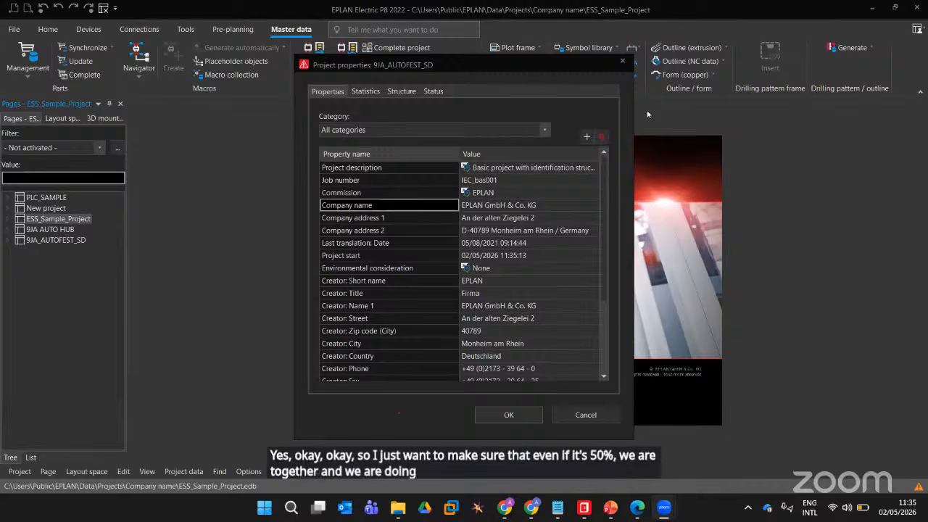
# Set the new project's description property to STAR_DELTA_STARTER
pyautogui.click(650, 114)
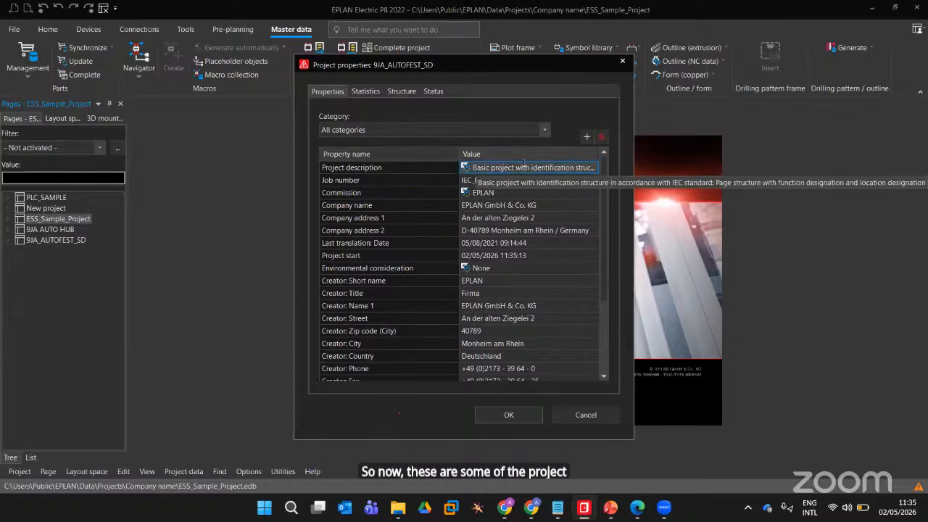
pyautogui.click(525, 164)
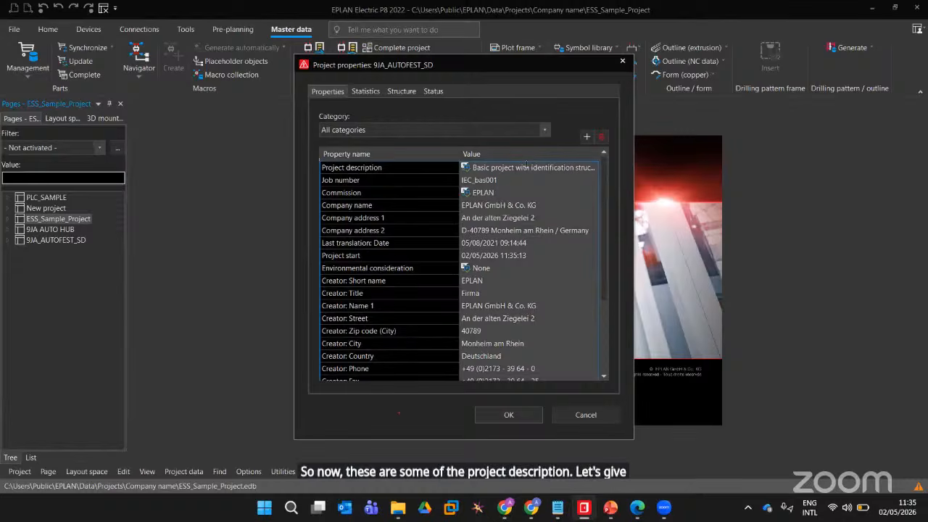
pyautogui.click(526, 166)
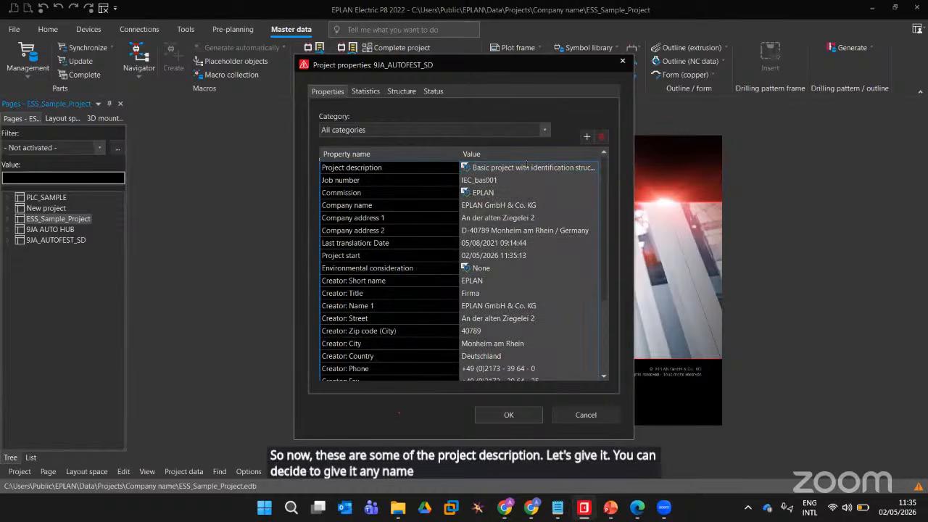
pyautogui.click(521, 165)
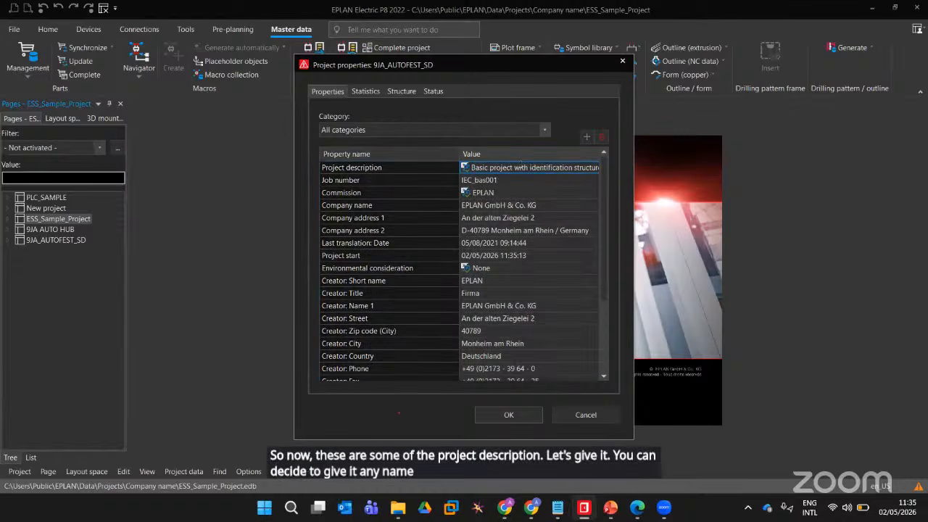
pyautogui.hotkey('ctrl', 'a')
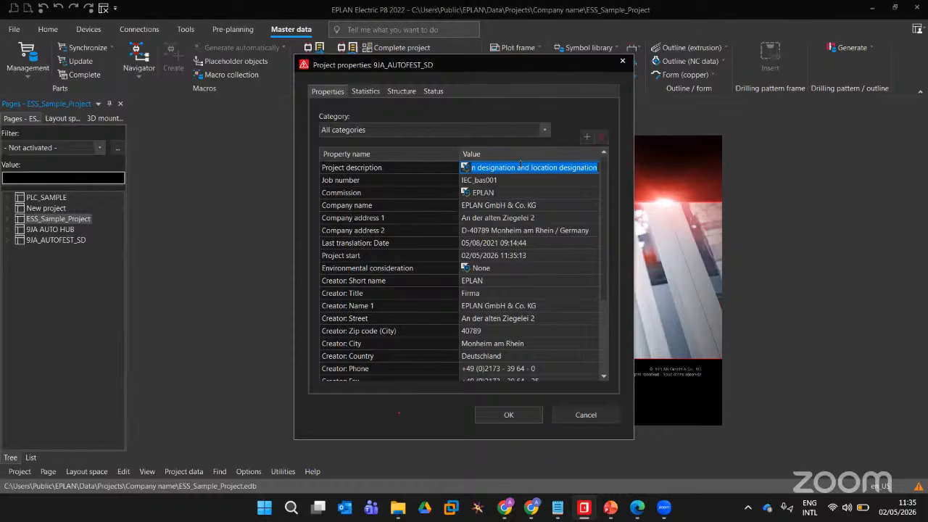
pyautogui.write('STAR_DELTA')
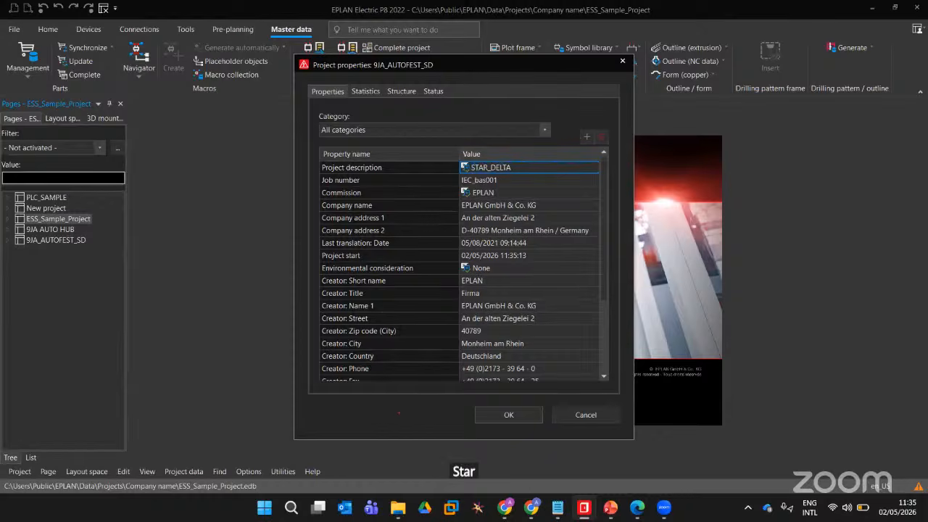
pyautogui.write('_STARTER')
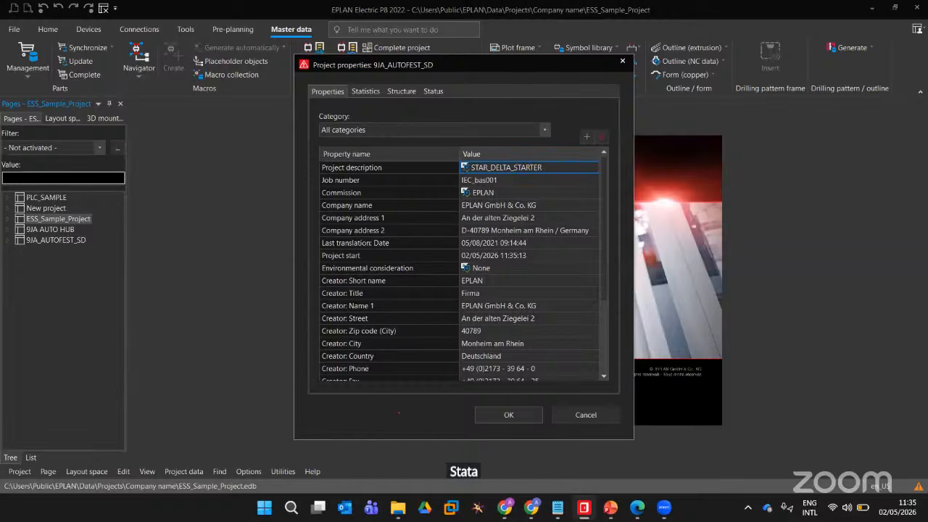
# Set the project's job number to 9AFH_001
pyautogui.click(512, 180)
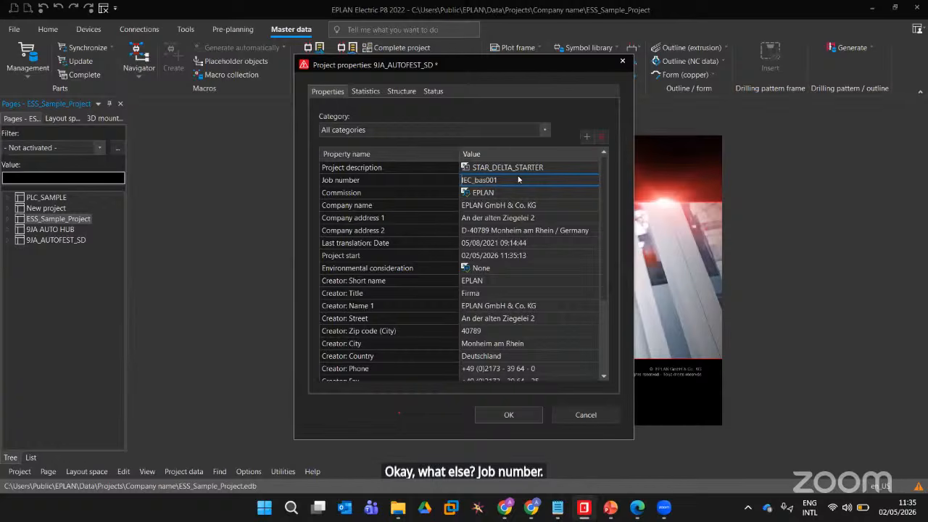
pyautogui.moveTo(508, 180); pyautogui.dragTo(443, 180)
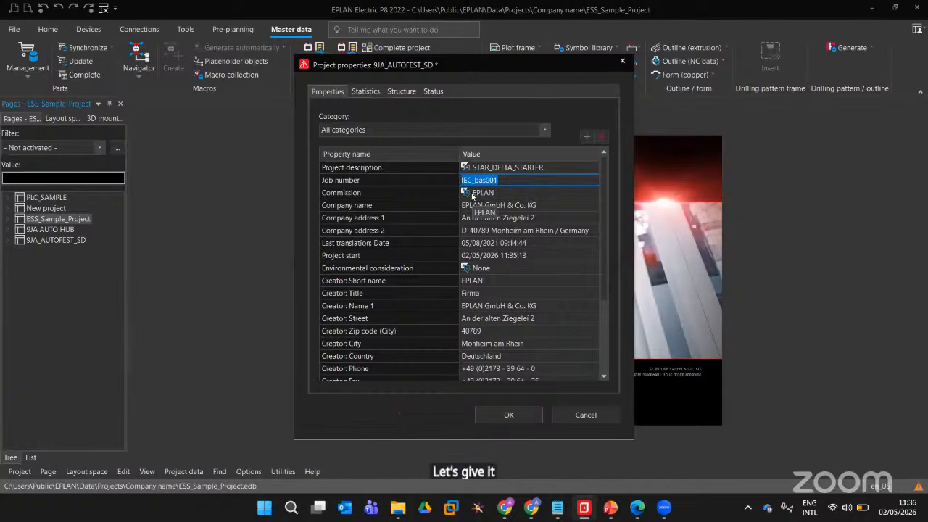
pyautogui.write('9')
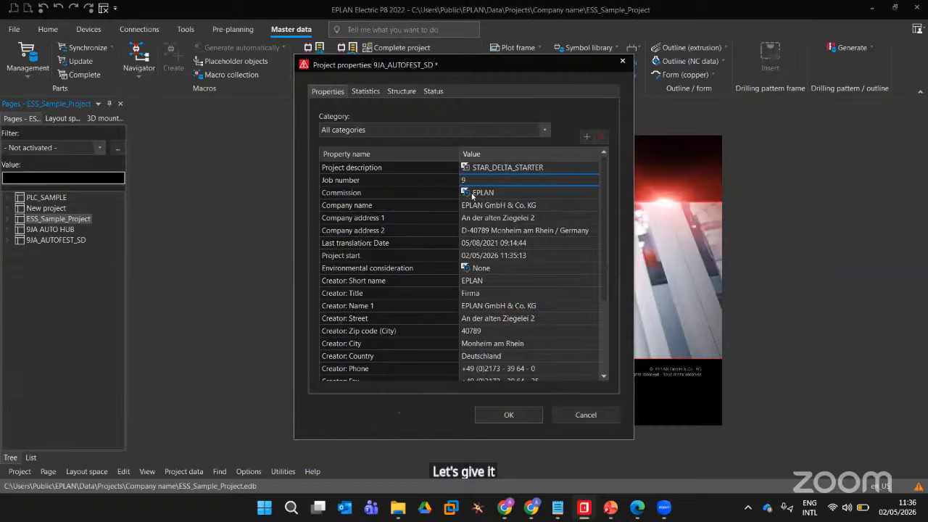
pyautogui.write('AF')
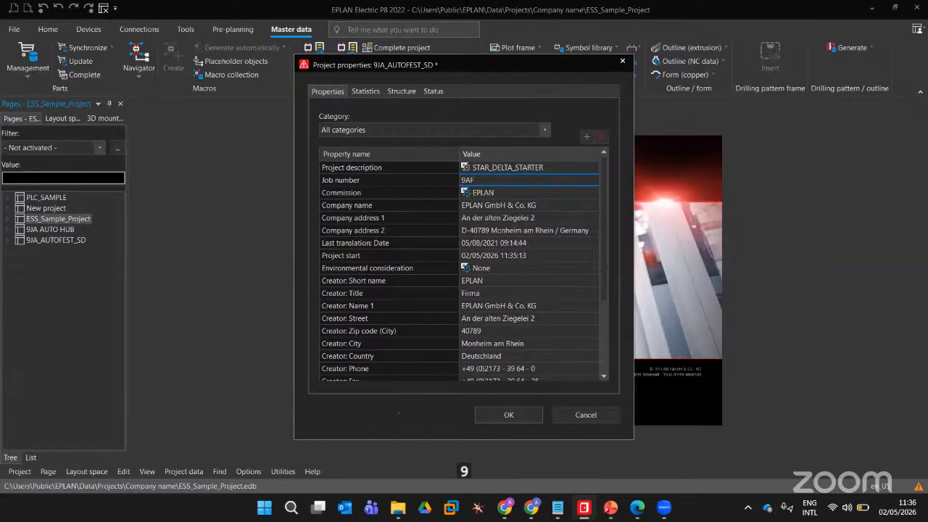
pyautogui.write('H')
pyautogui.write('-001')
# Set the company name in the project properties to 9JA_AUTO_FEST
pyautogui.click(553, 208)
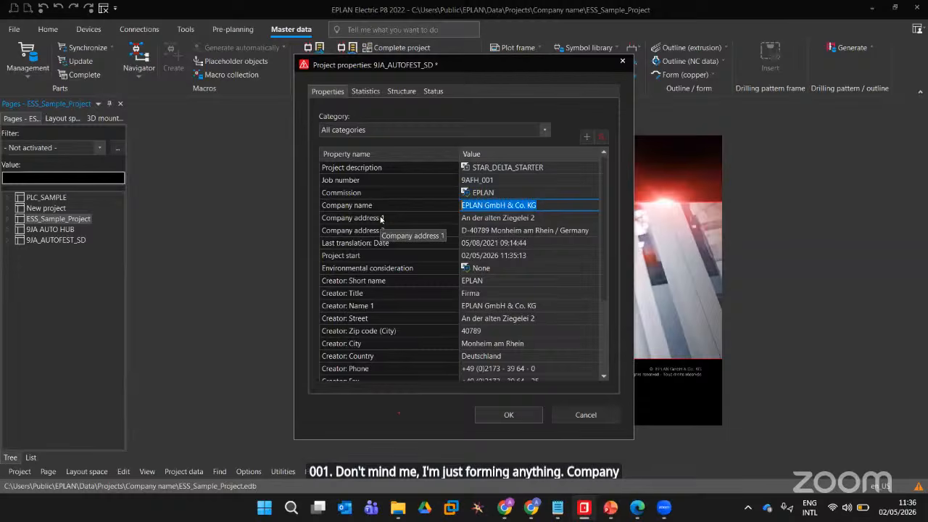
pyautogui.write('9JA')
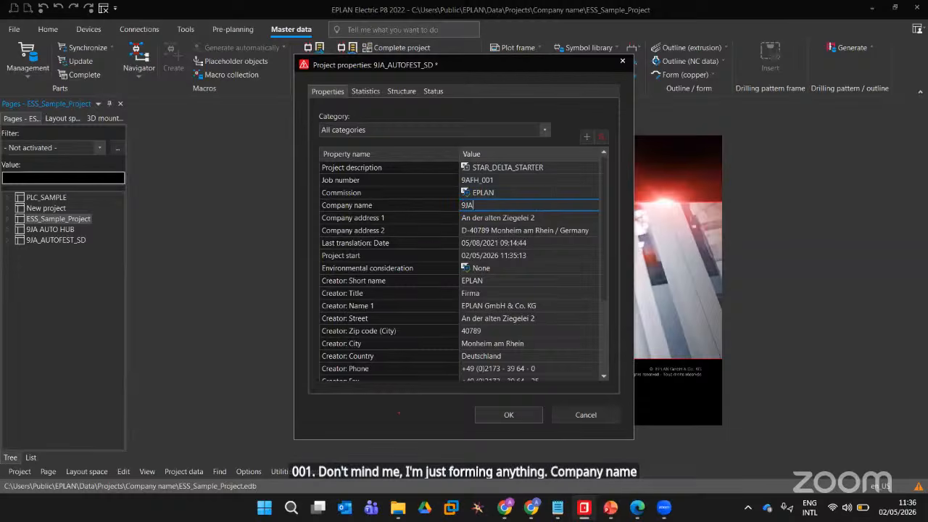
pyautogui.write('_AUT')
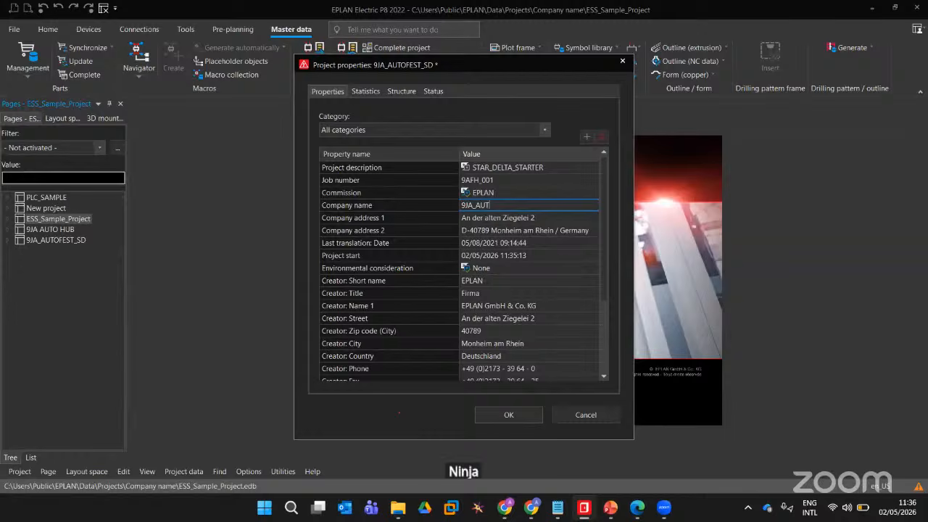
pyautogui.write('O_FESR')
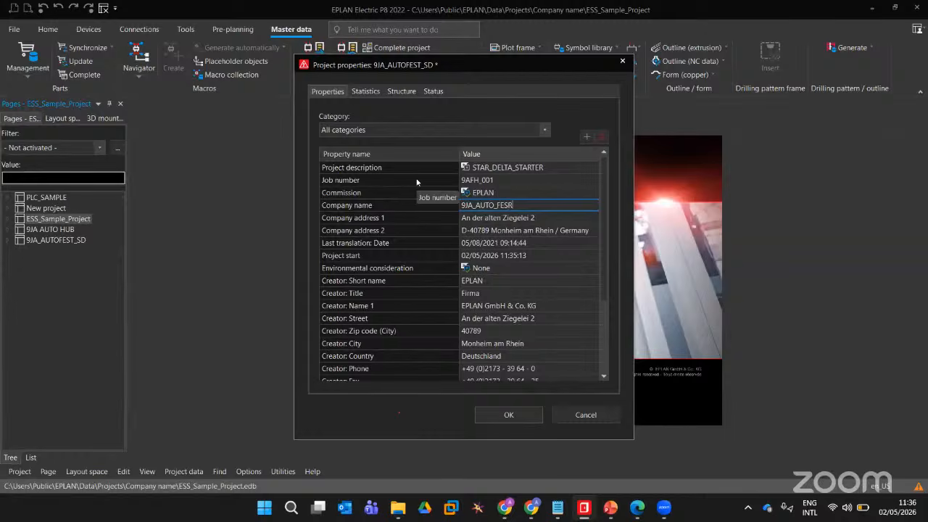
pyautogui.press('BackSpace')
pyautogui.write('T')
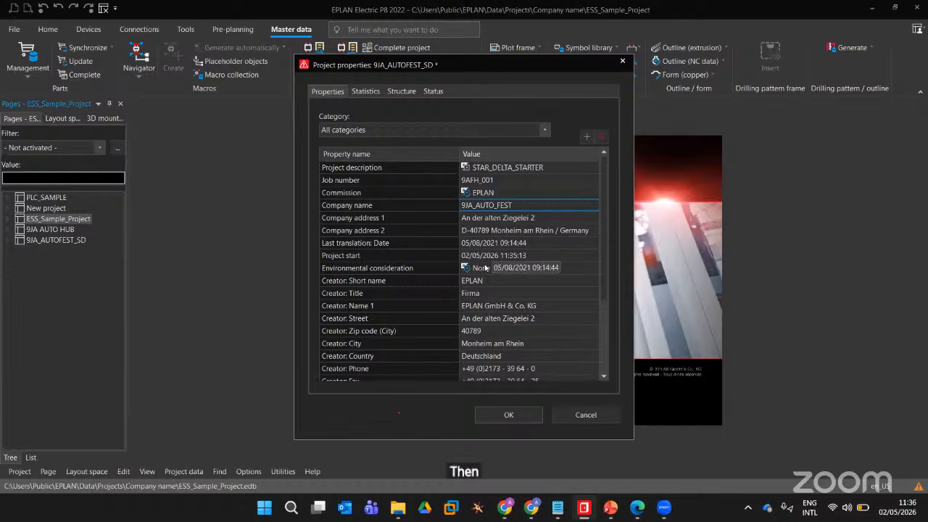
# Look through the remaining project properties and accept the changes made for the 9JA_AUTOFEST_SD project
pyautogui.scroll(-3, 484, 279)
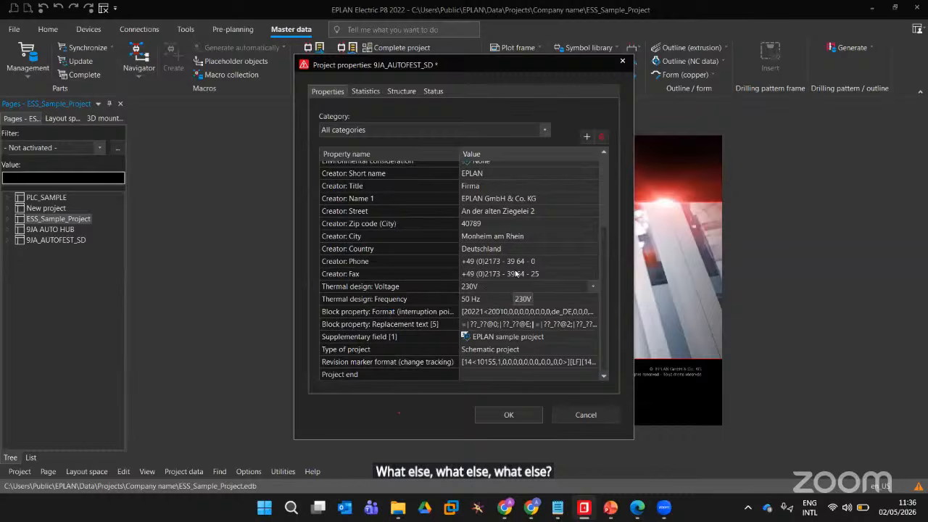
pyautogui.scroll(3, 515, 275)
pyautogui.scroll(-2, 516, 274)
pyautogui.scroll(2, 515, 274)
pyautogui.scroll(-3, 512, 273)
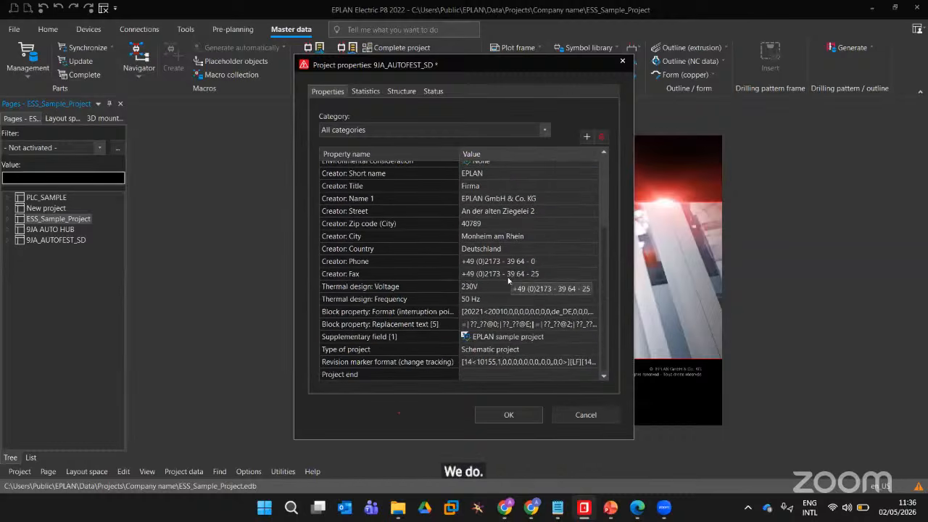
pyautogui.scroll(4, 543, 236)
pyautogui.click(499, 416)
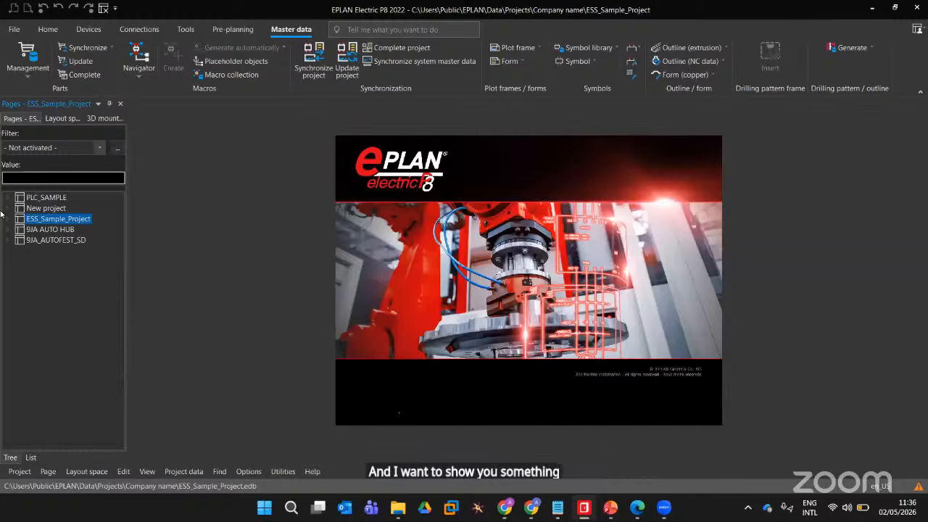
# Expand the 9JA_AUTOFEST_SD project through CA1 and EAA to examine its default page structure
pyautogui.click(41, 239)
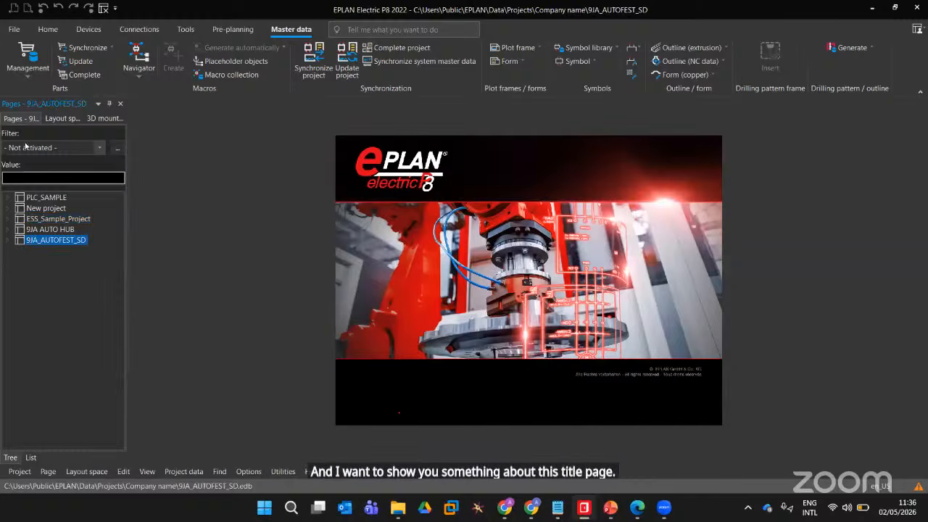
pyautogui.click(8, 241)
pyautogui.click(44, 249)
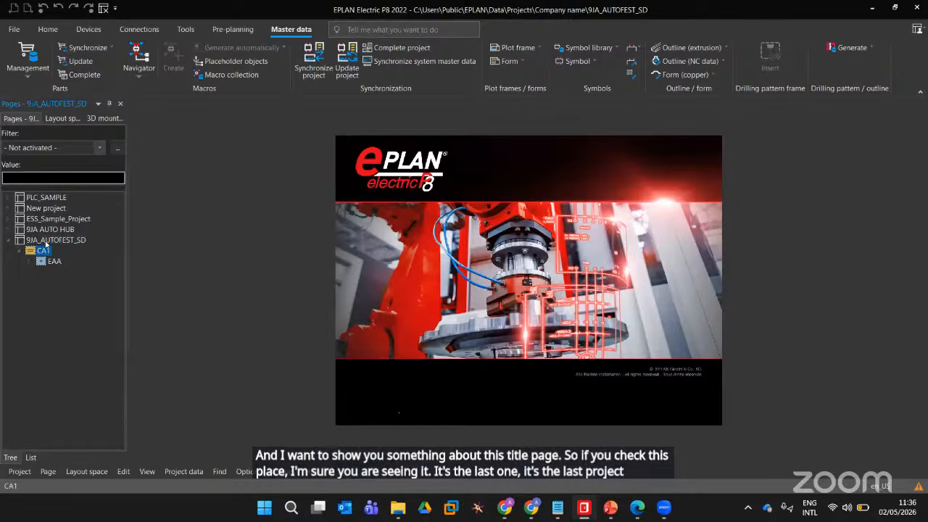
pyautogui.click(45, 241)
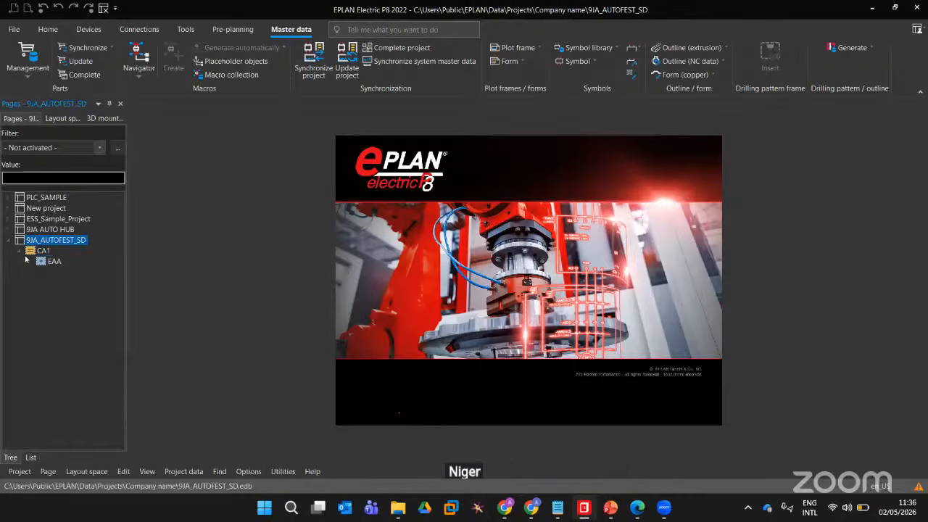
pyautogui.doubleClick(43, 263)
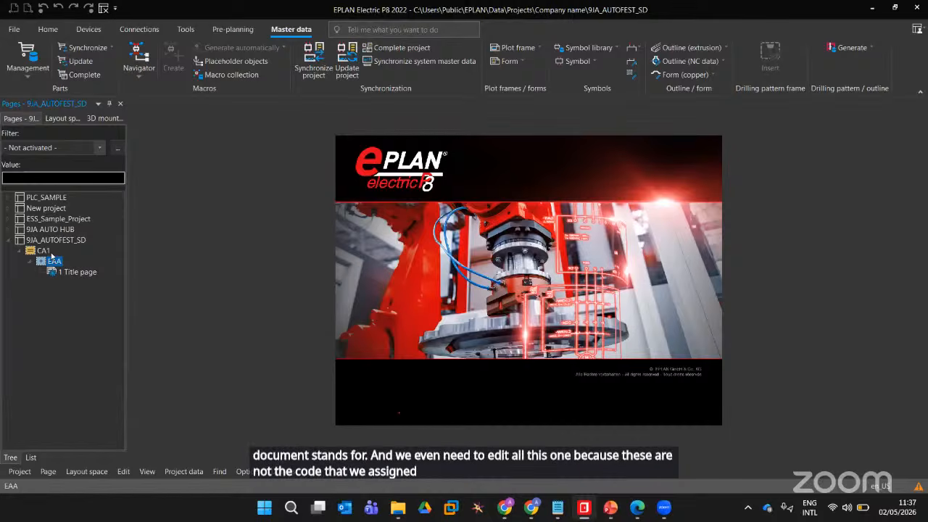
# Change the 9JA_AUTOFEST_SD page structure to Function designation, location designation and document type, and save the structure data
pyautogui.click(48, 241)
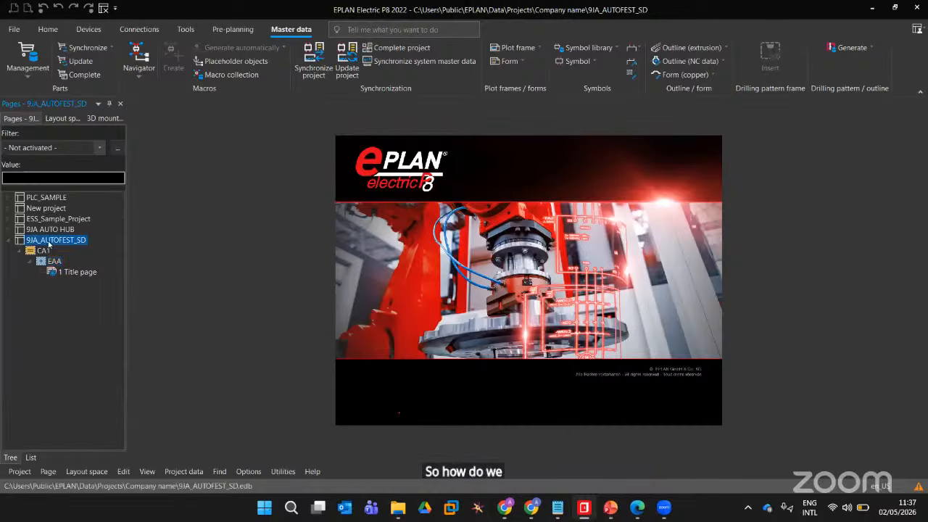
pyautogui.doubleClick(48, 240)
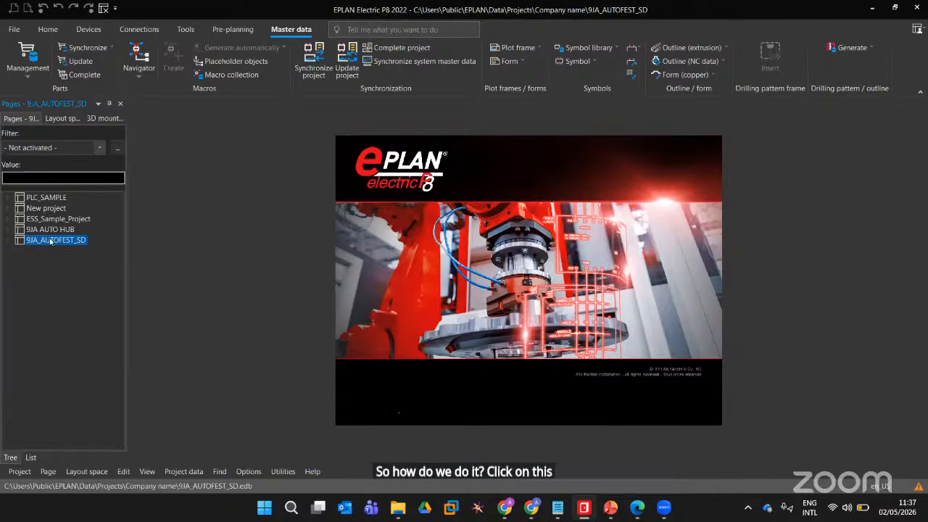
pyautogui.click(18, 30)
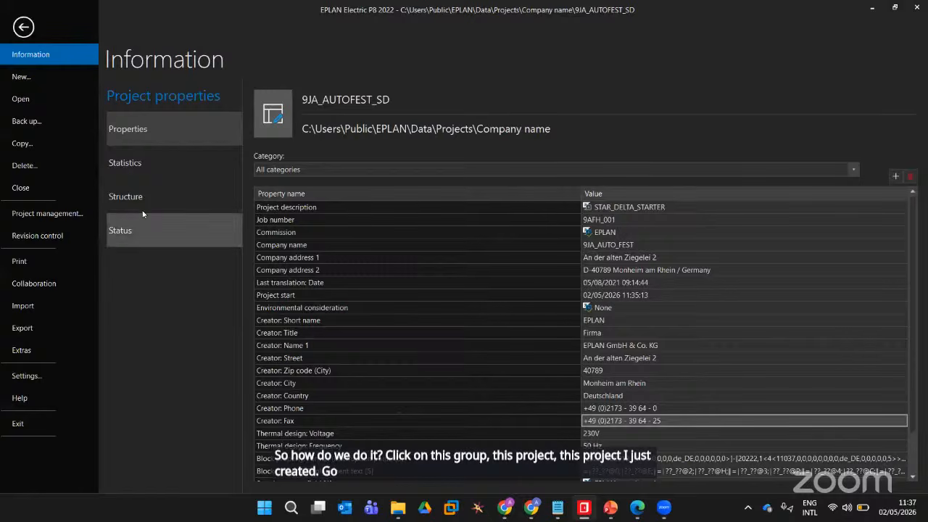
pyautogui.click(141, 211)
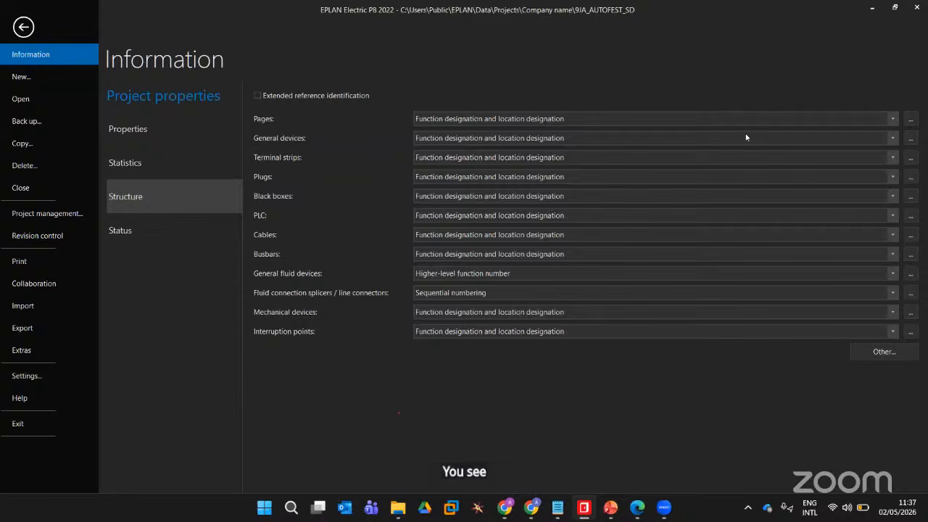
pyautogui.click(431, 118)
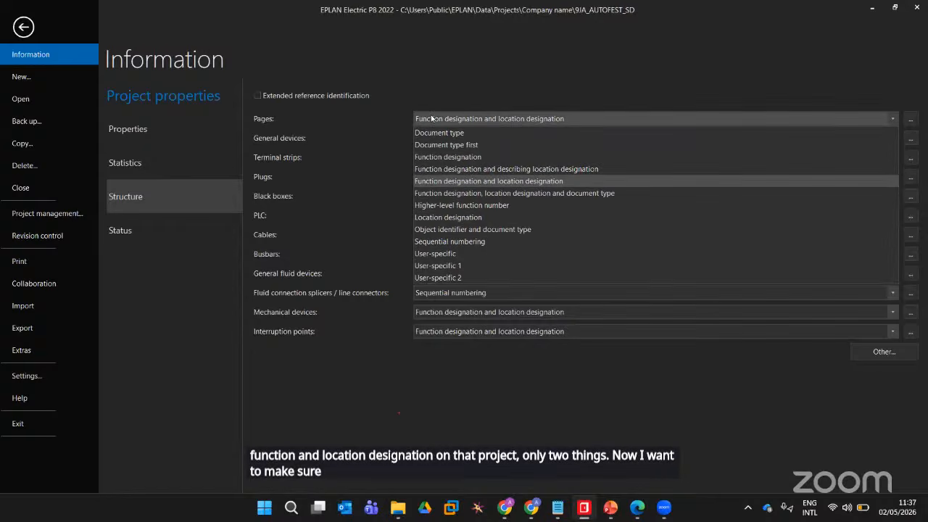
pyautogui.click(447, 192)
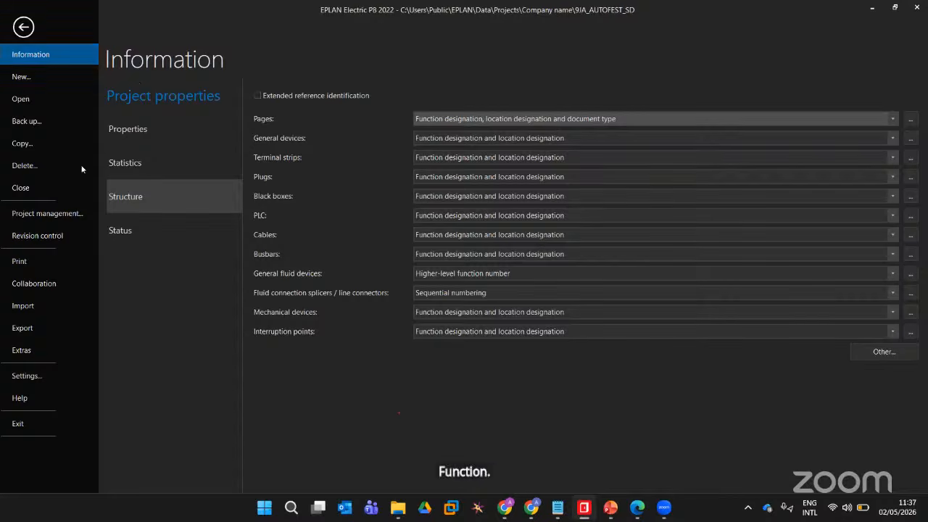
pyautogui.click(23, 27)
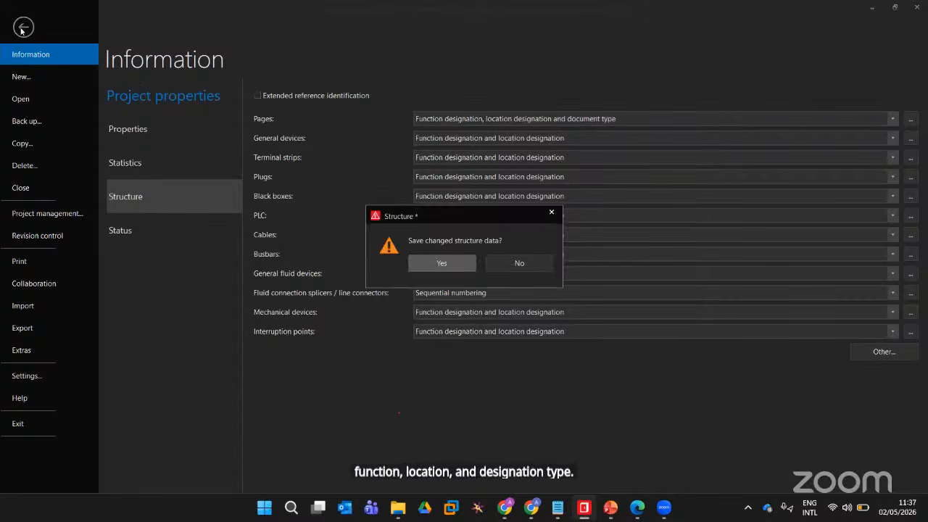
pyautogui.click(434, 263)
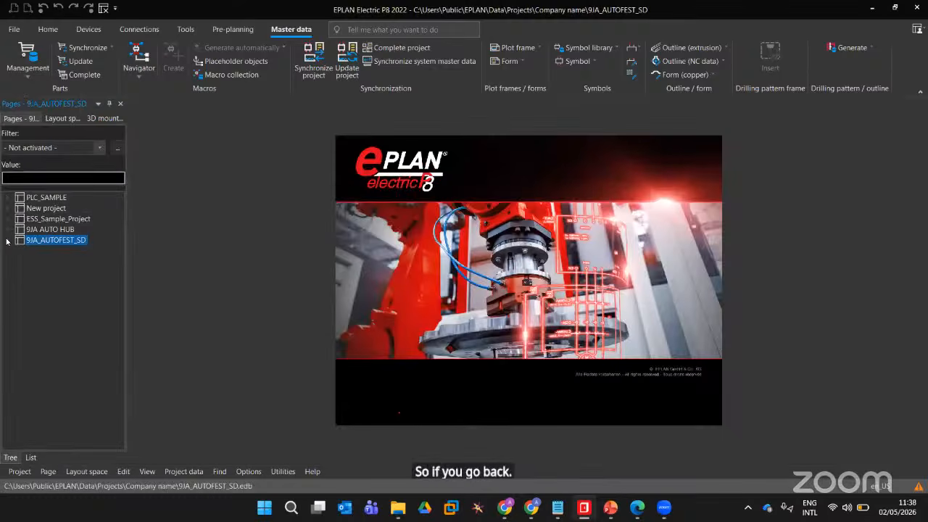
# Create a new title page =CA1+EAA/2 in the 9JA_AUTOFEST_SD project with the default page properties
pyautogui.click(8, 241)
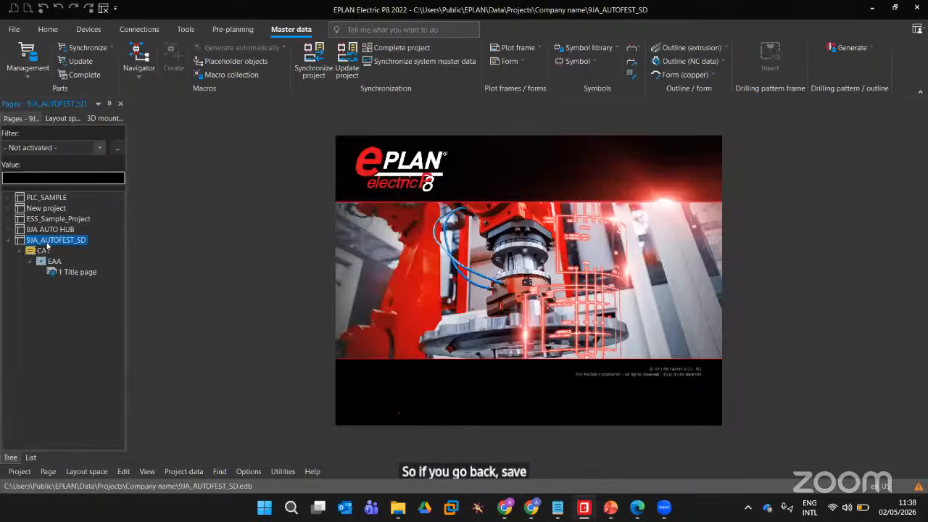
pyautogui.click(8, 240)
pyautogui.click(8, 241)
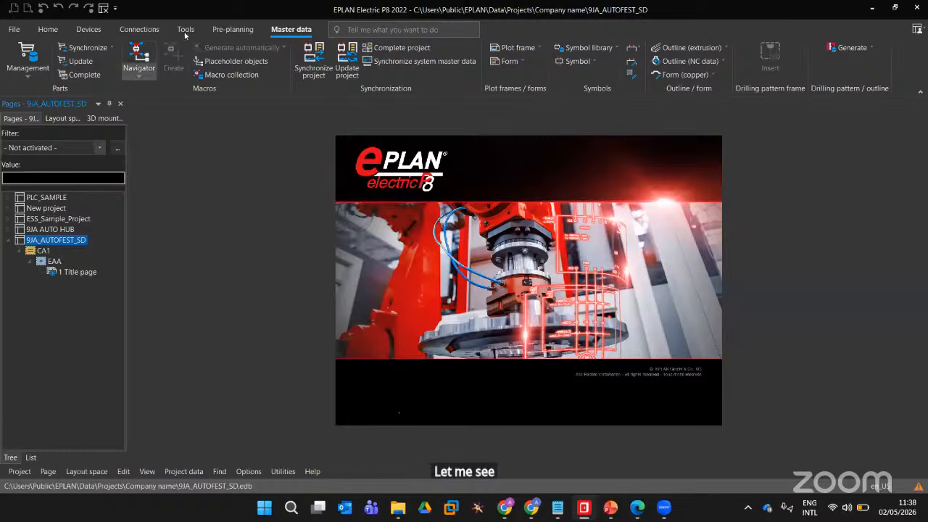
pyautogui.click(48, 29)
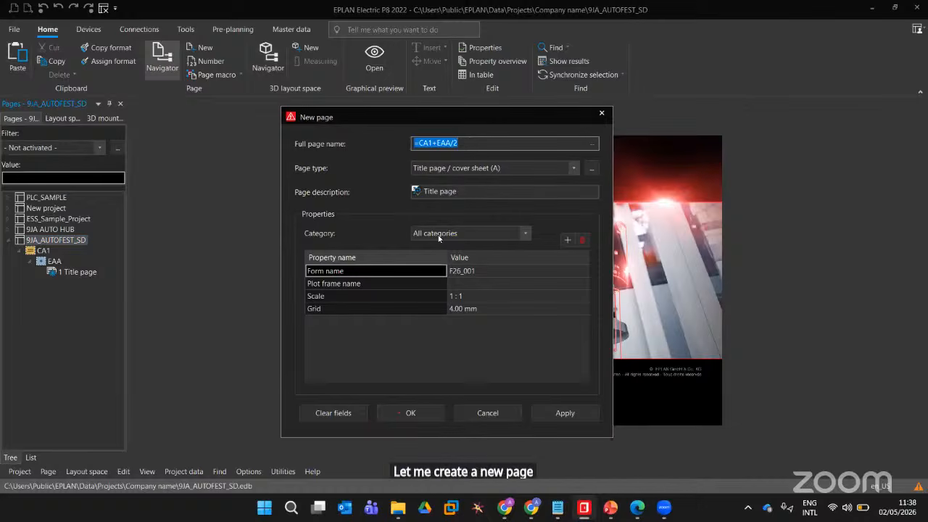
pyautogui.click(409, 414)
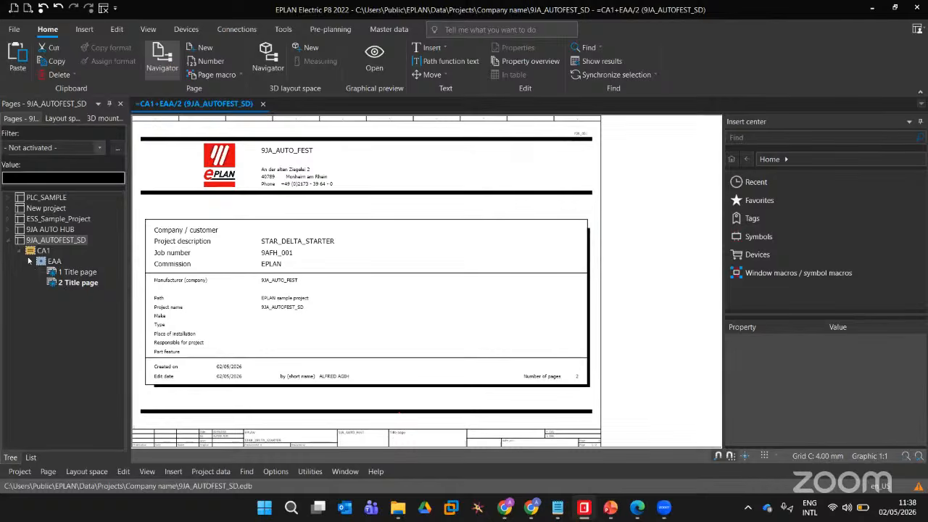
# Start another new page to view the structure identifiers of its full page name, and cancel without creating it
pyautogui.rightClick(44, 239)
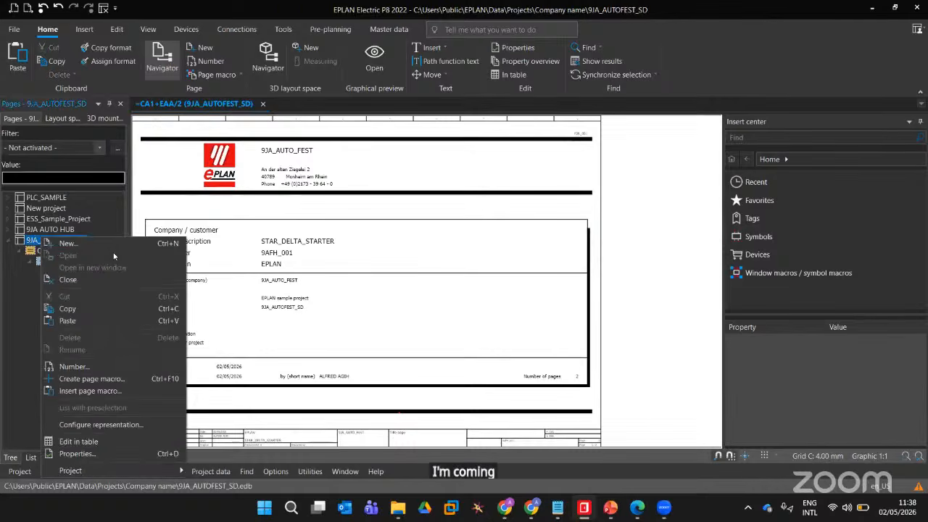
pyautogui.press('Escape')
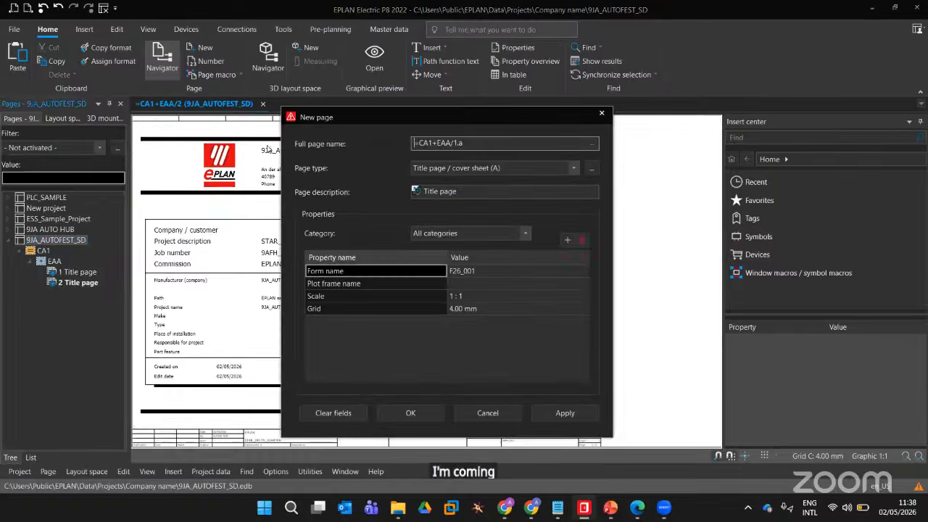
pyautogui.click(592, 144)
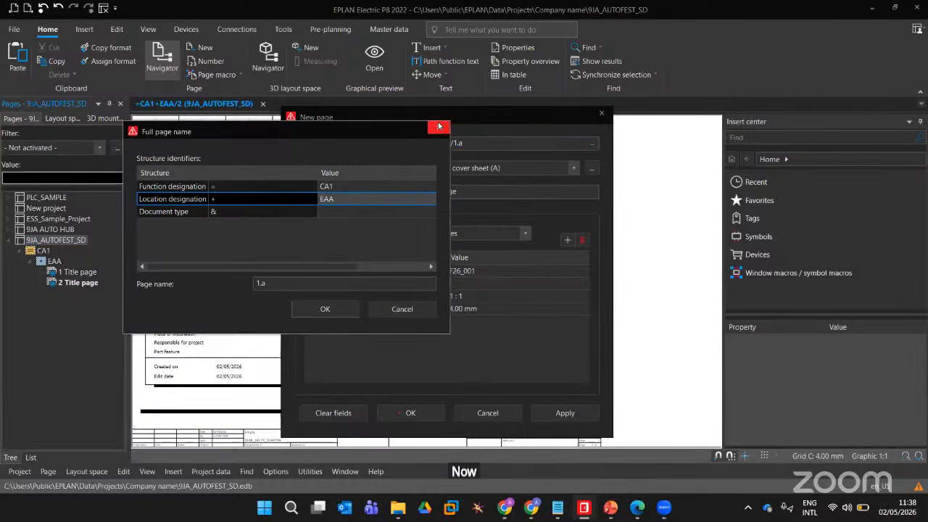
pyautogui.click(439, 128)
pyautogui.click(602, 113)
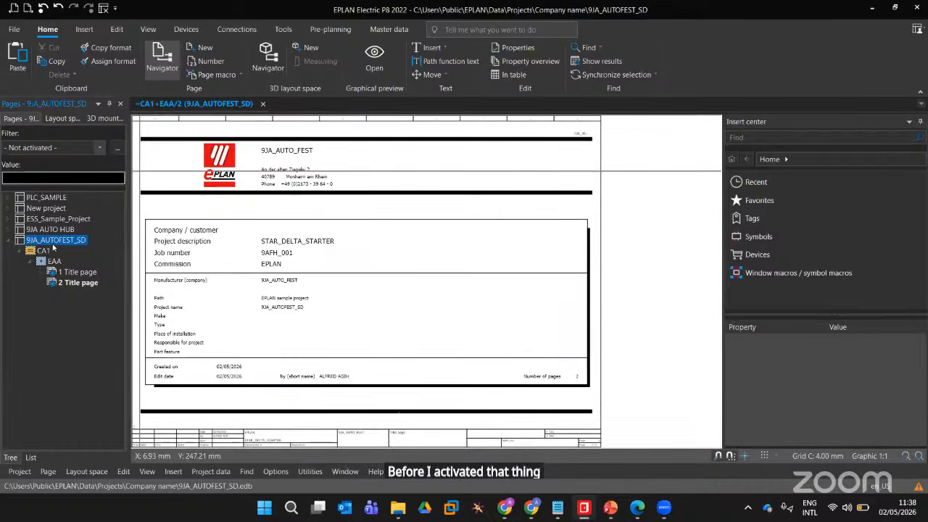
# Delete the second title page, =CA1+EAA/2, from the 9JA_AUTOFEST_SD project
pyautogui.rightClick(56, 243)
pyautogui.click(38, 300)
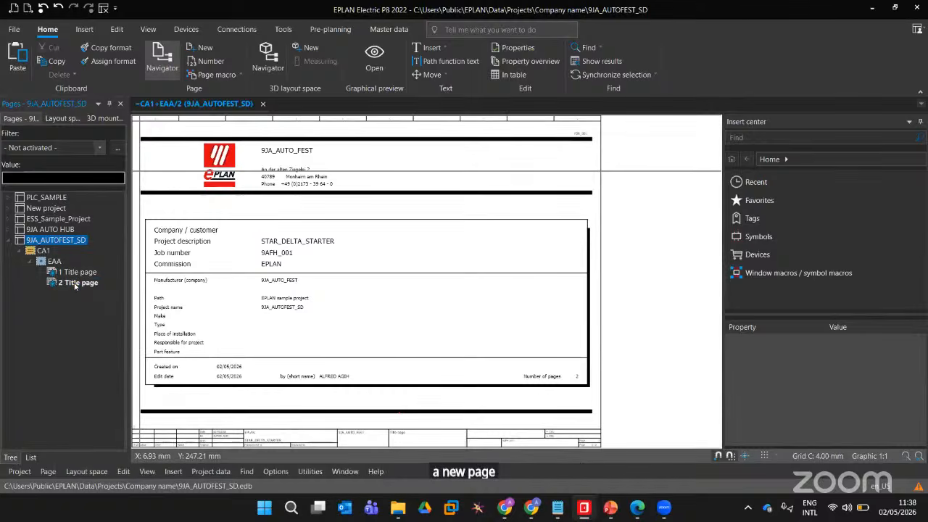
pyautogui.click(75, 283)
pyautogui.press('Delete')
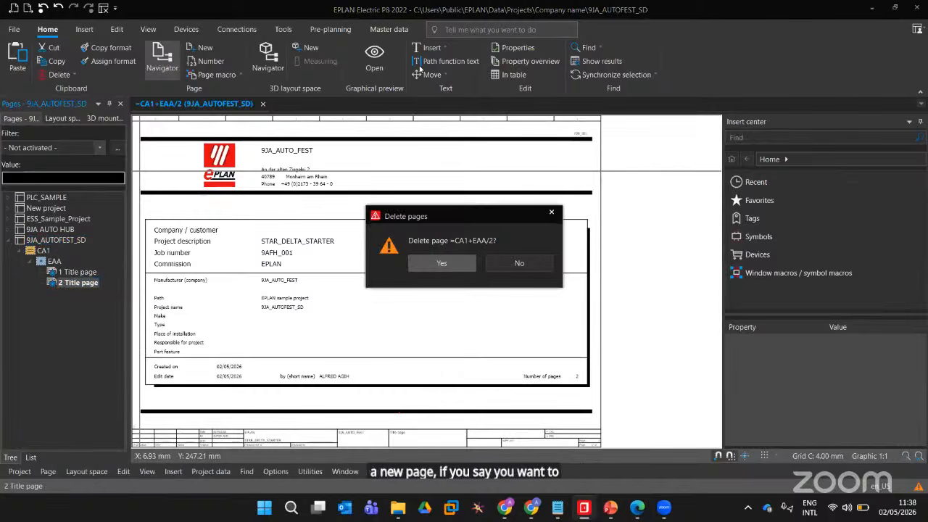
pyautogui.click(455, 263)
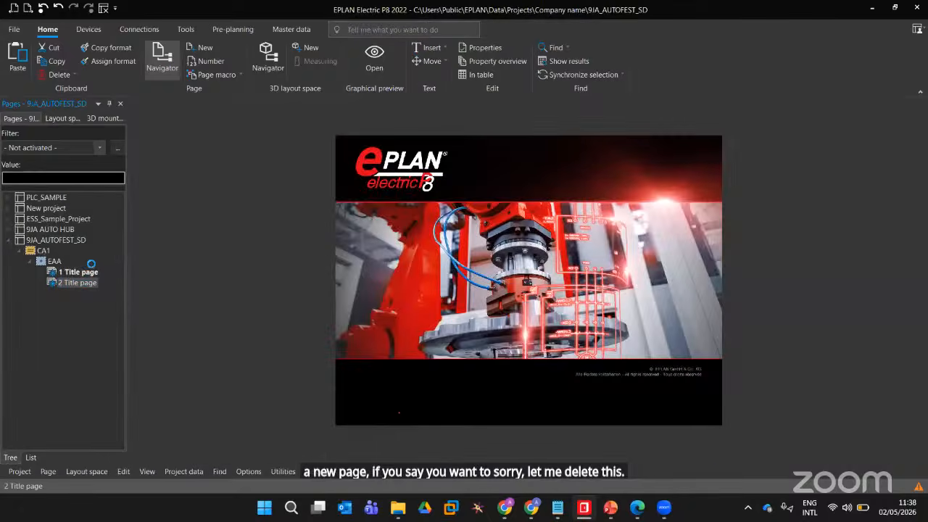
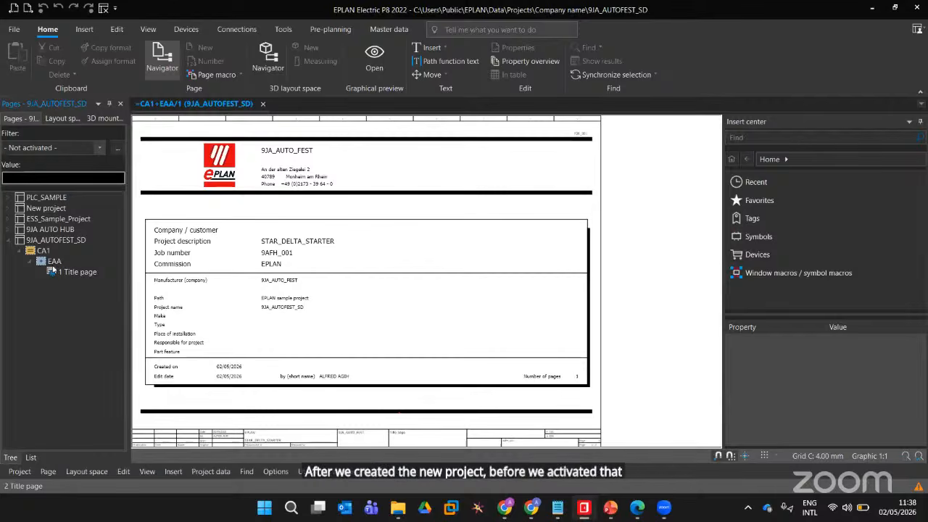
# Start a new page in the 9JA_AUTOFEST_SD project and enter AAA1 as the document type in its full page name
pyautogui.rightClick(64, 274)
pyautogui.click(106, 39)
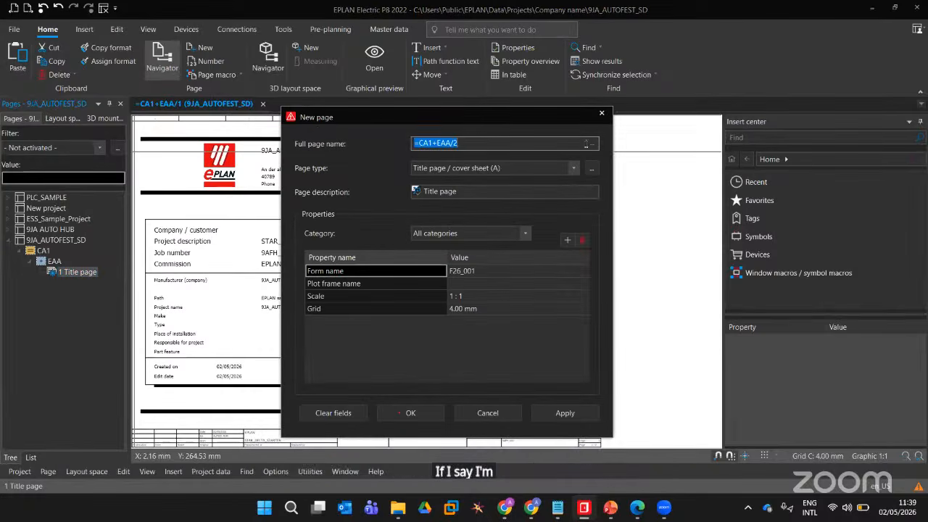
pyautogui.click(421, 143)
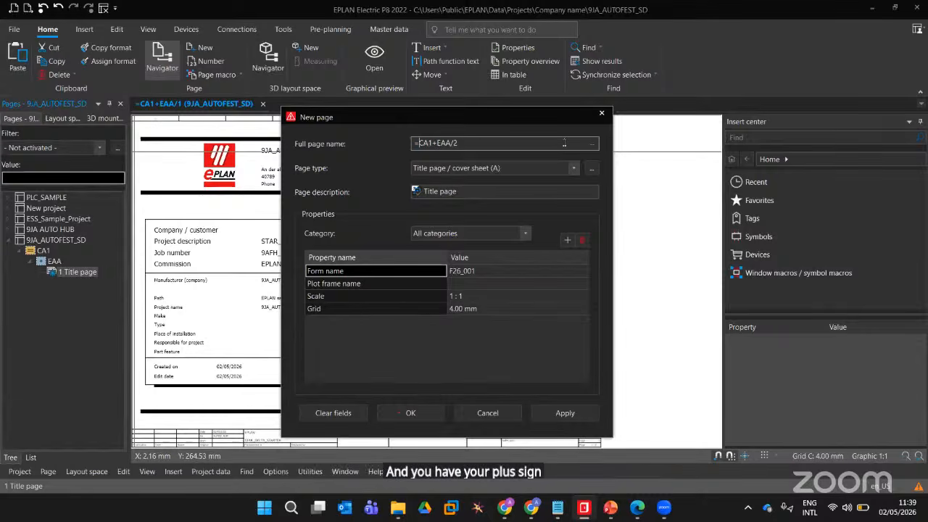
pyautogui.click(592, 143)
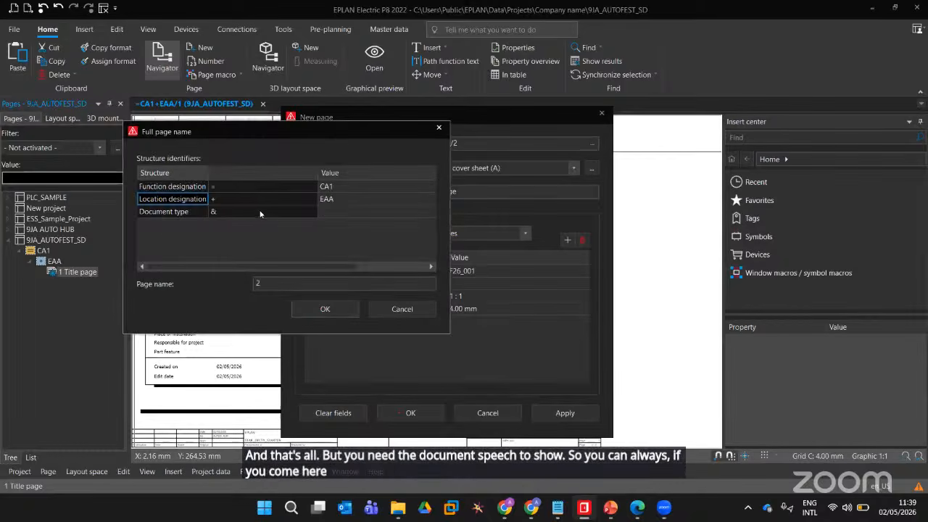
pyautogui.click(328, 212)
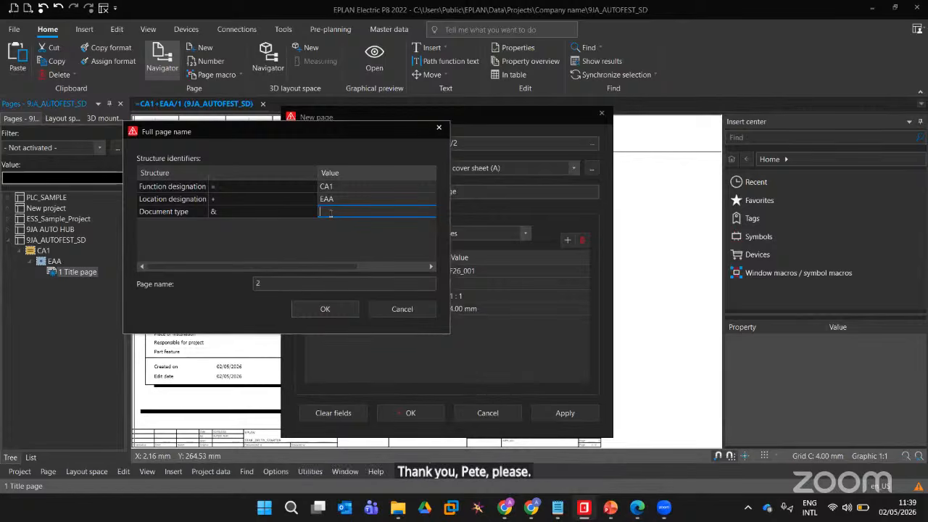
pyautogui.click(645, 251)
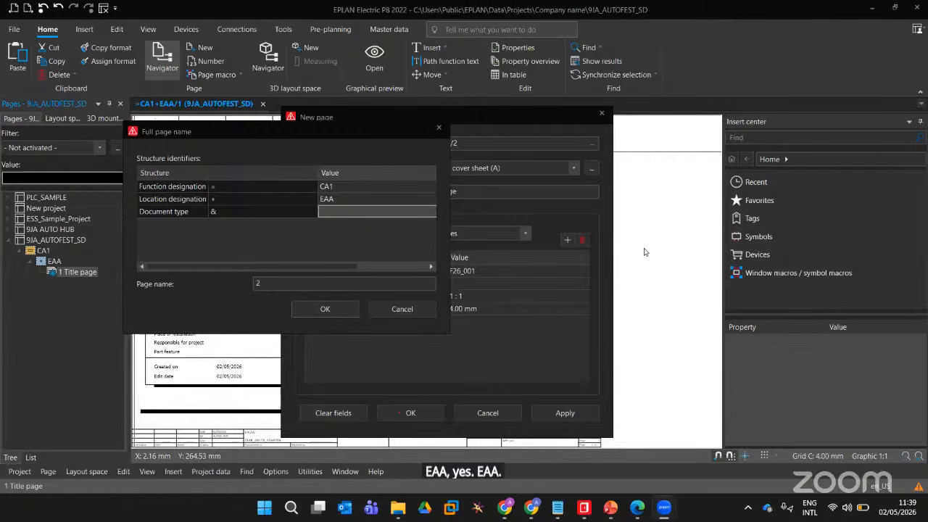
pyautogui.click(332, 212)
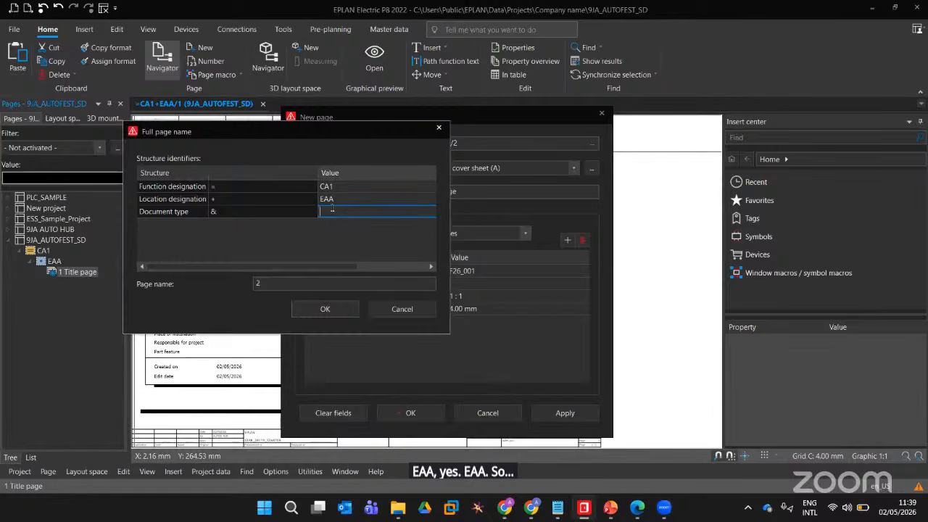
pyautogui.write('AAA1')
# Change the function designation in the new page's structure identifiers to SD
pyautogui.click(341, 187)
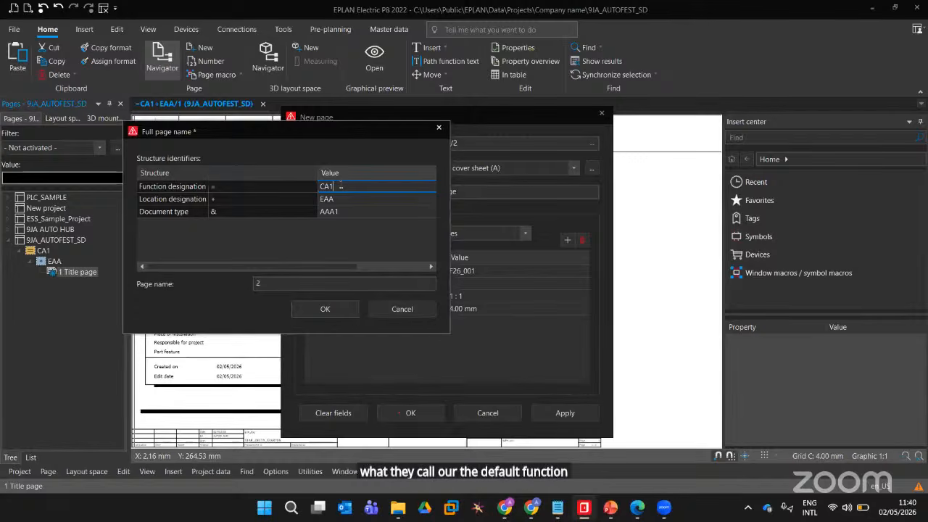
pyautogui.press('BackSpace')
pyautogui.press('BackSpace')
pyautogui.write('SD')
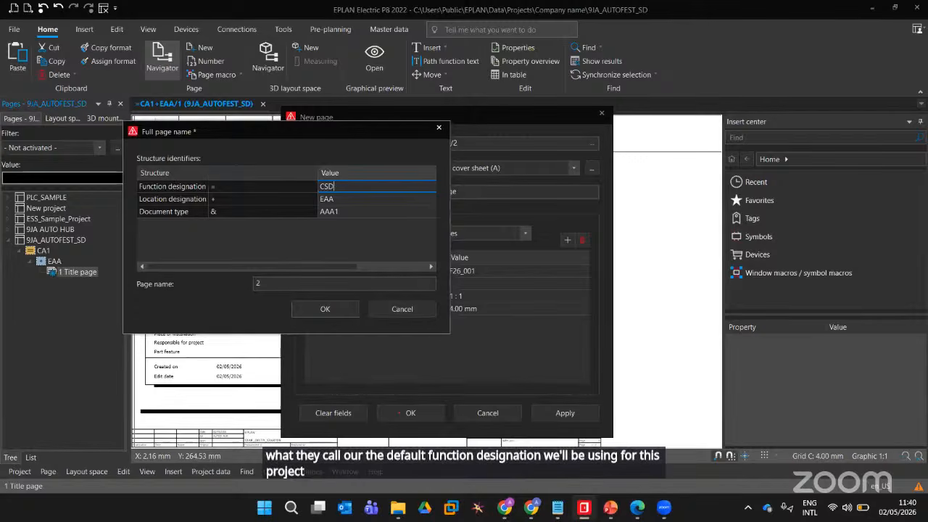
pyautogui.press('BackSpace')
pyautogui.press('BackSpace')
pyautogui.press('BackSpace')
pyautogui.write('SD')
# Change the new page's location designation to PNL and accept the structure identifiers
pyautogui.click(347, 198)
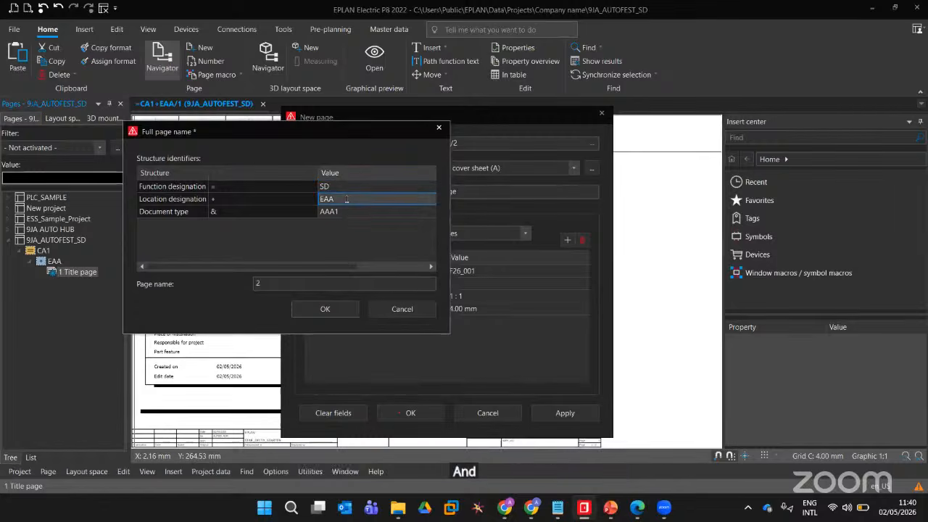
pyautogui.press('BackSpace')
pyautogui.press('BackSpace')
pyautogui.press('BackSpace')
pyautogui.write('PNL')
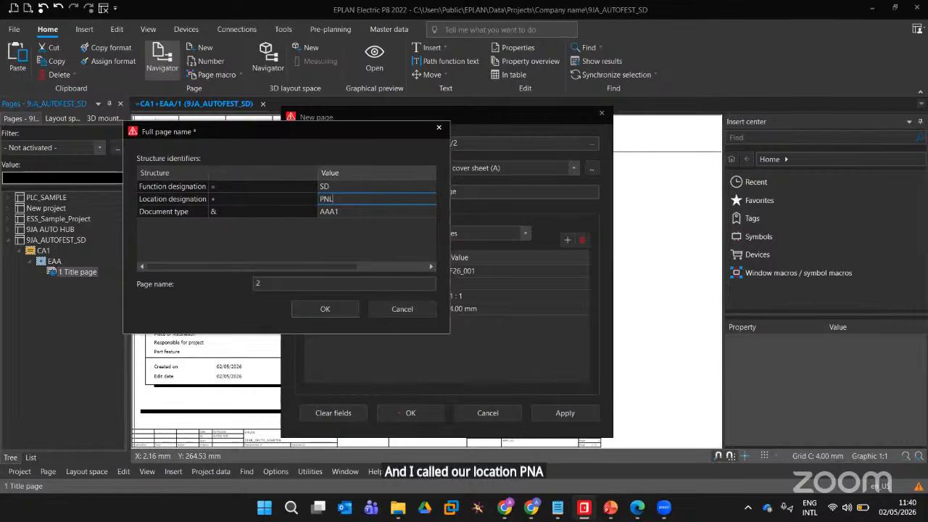
pyautogui.press('Return')
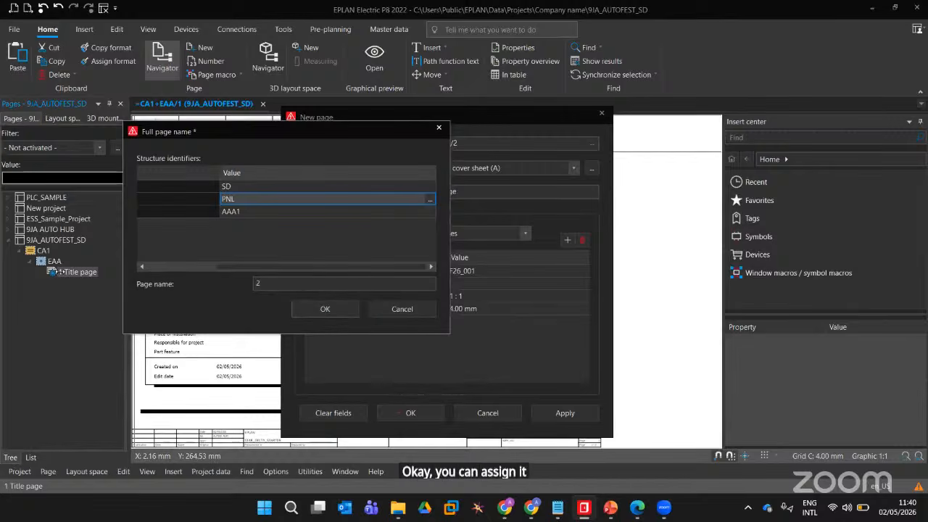
pyautogui.click(312, 312)
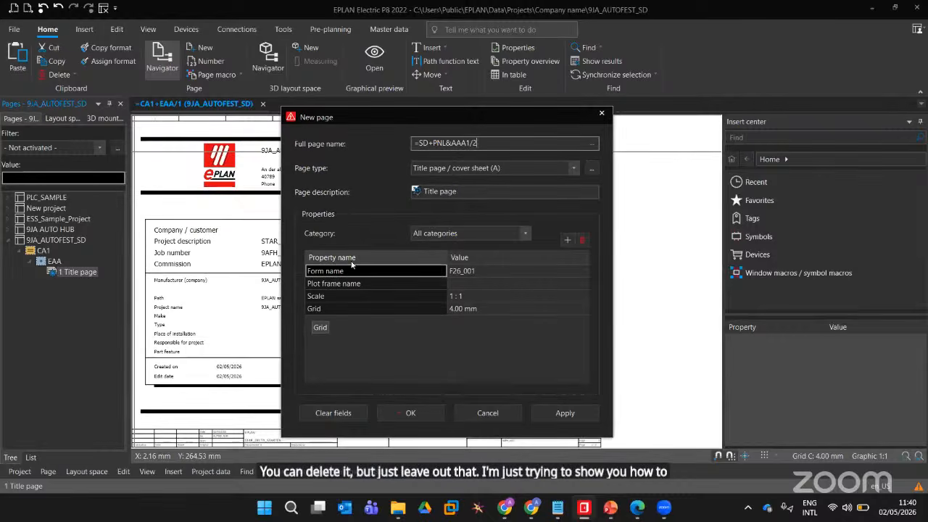
# Browse the additional page types, keep Title page / cover sheet (A), and create the page =SD+PNL&AAA1/2
pyautogui.click(575, 170)
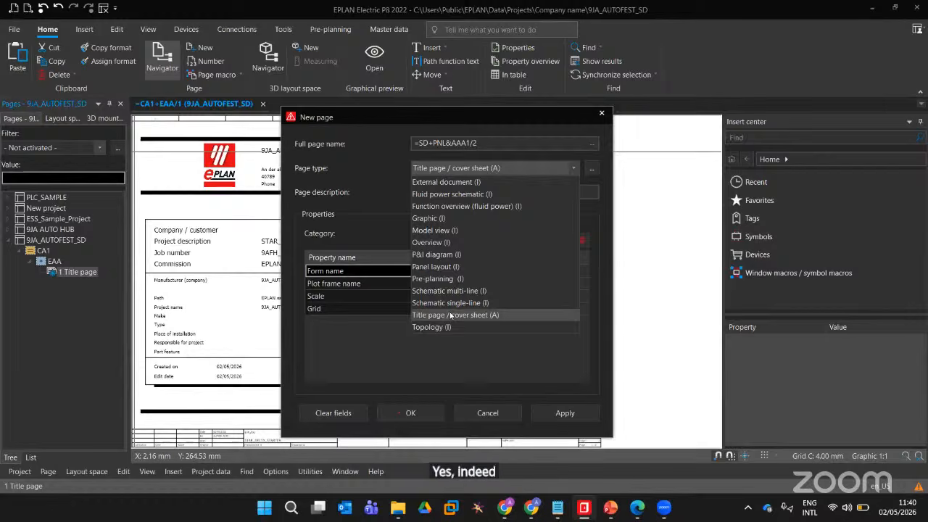
pyautogui.click(450, 314)
pyautogui.click(592, 168)
pyautogui.scroll(-8, 547, 181)
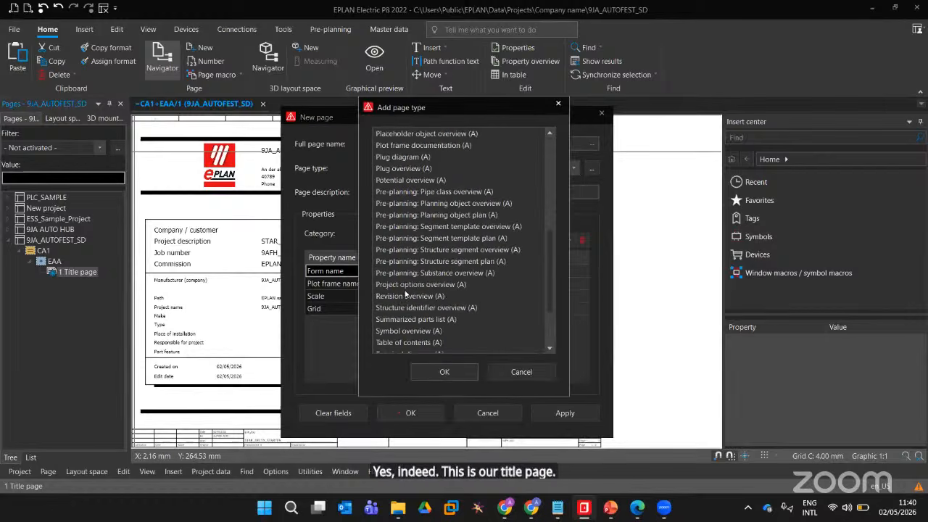
pyautogui.click(558, 104)
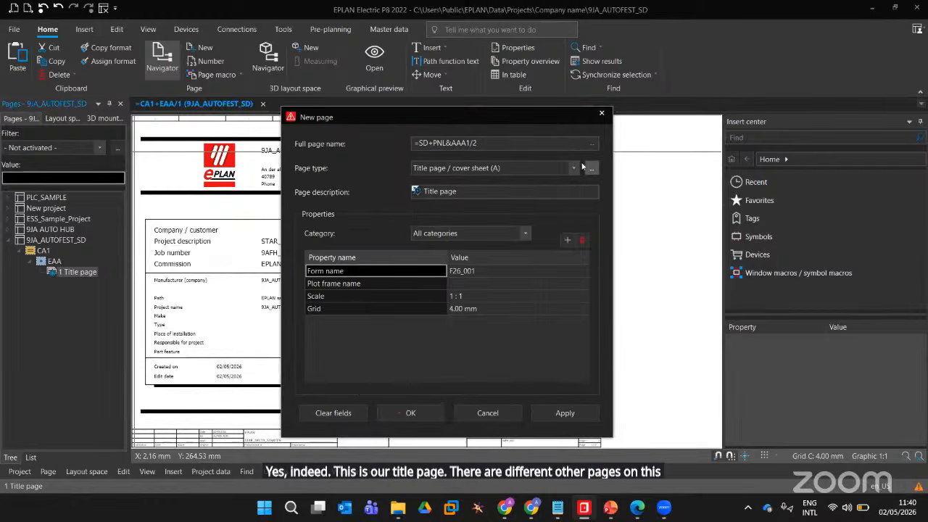
pyautogui.click(595, 172)
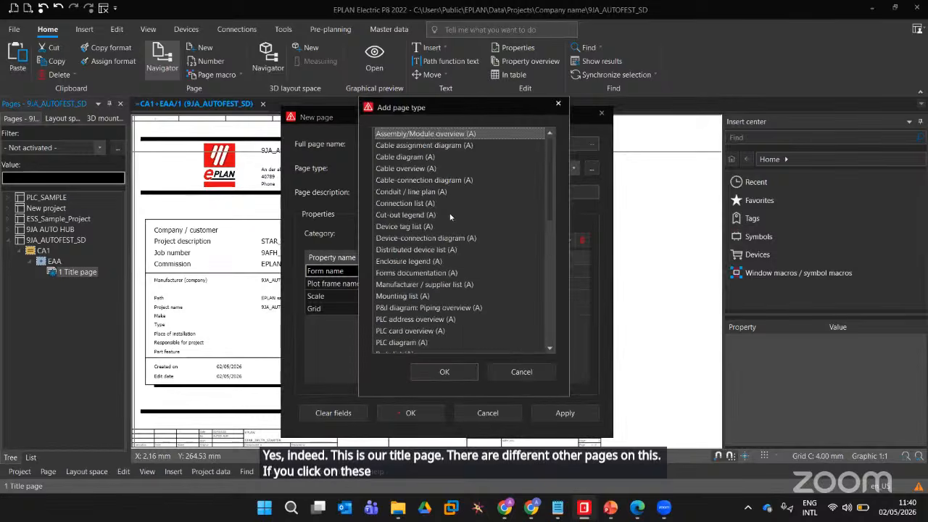
pyautogui.scroll(-10, 450, 219)
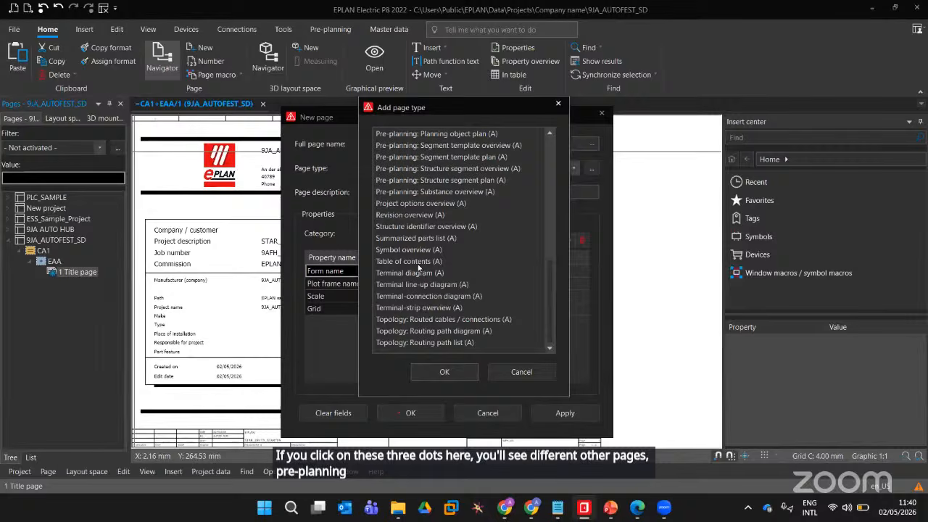
pyautogui.scroll(4, 451, 212)
pyautogui.scroll(9, 451, 211)
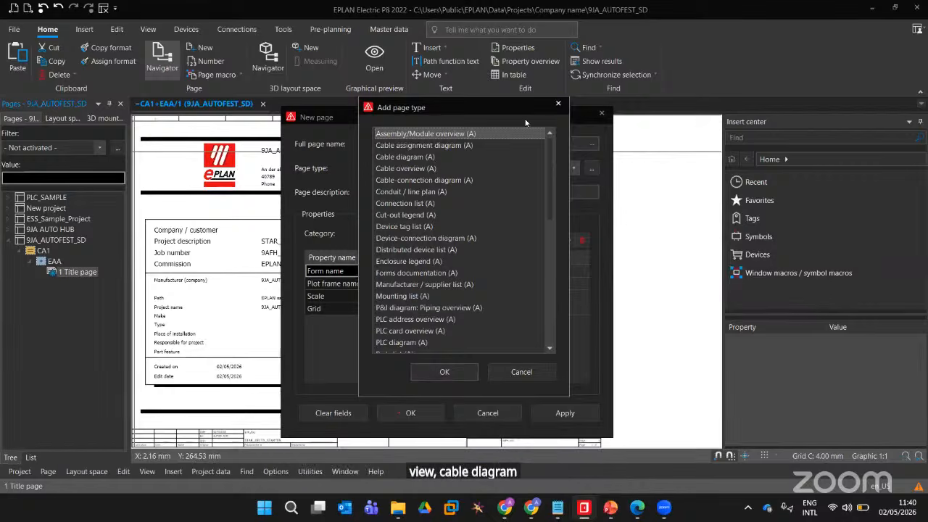
pyautogui.click(558, 104)
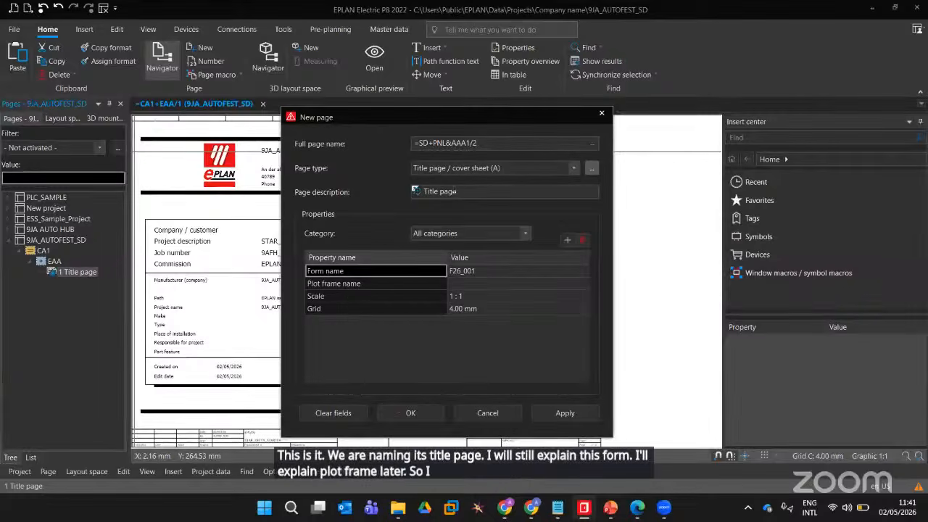
pyautogui.click(420, 413)
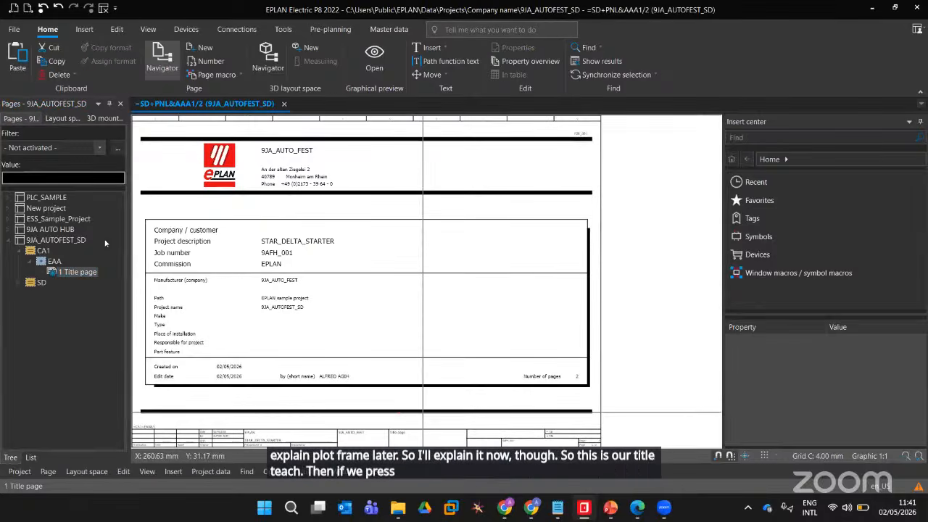
# Delete the CA1 structure with its title page =CA1+EAA/1 from the 9JA_AUTOFEST_SD project
pyautogui.click(20, 250)
pyautogui.click(42, 260)
pyautogui.click(43, 251)
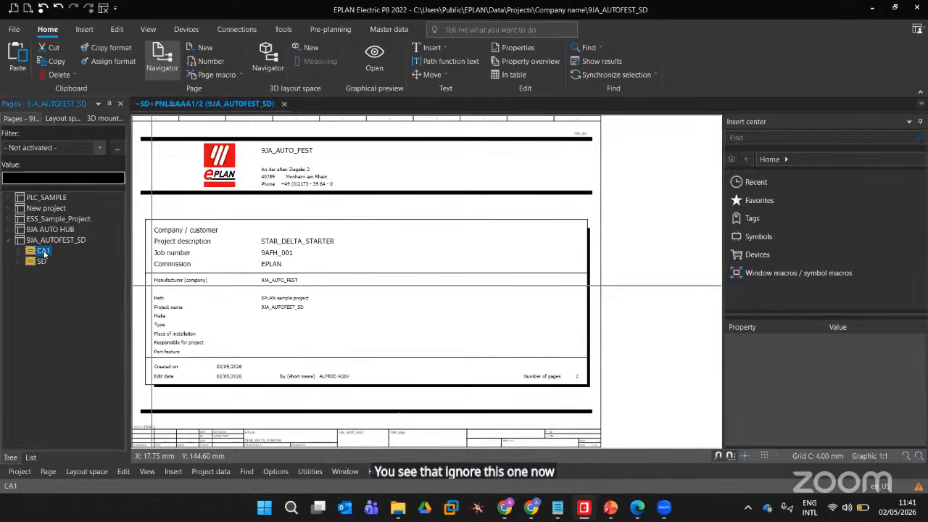
pyautogui.rightClick(43, 252)
pyautogui.click(73, 354)
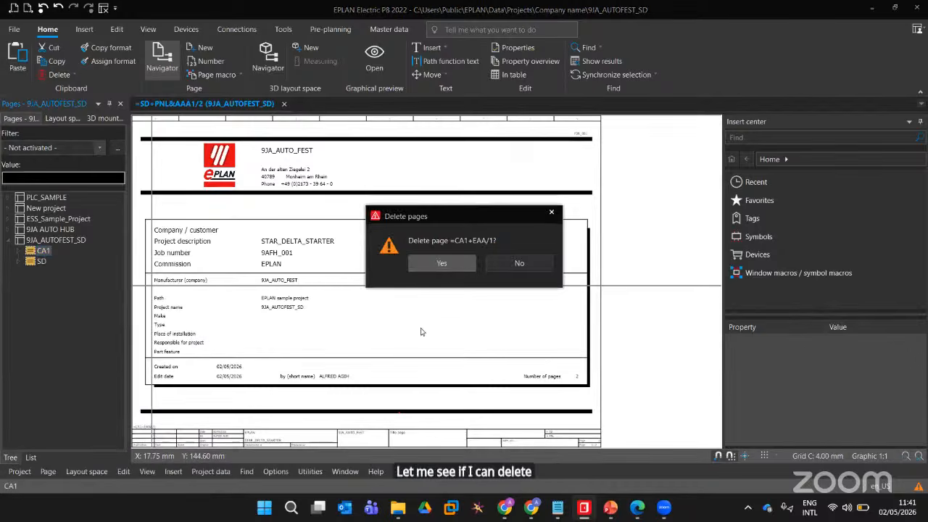
pyautogui.click(427, 264)
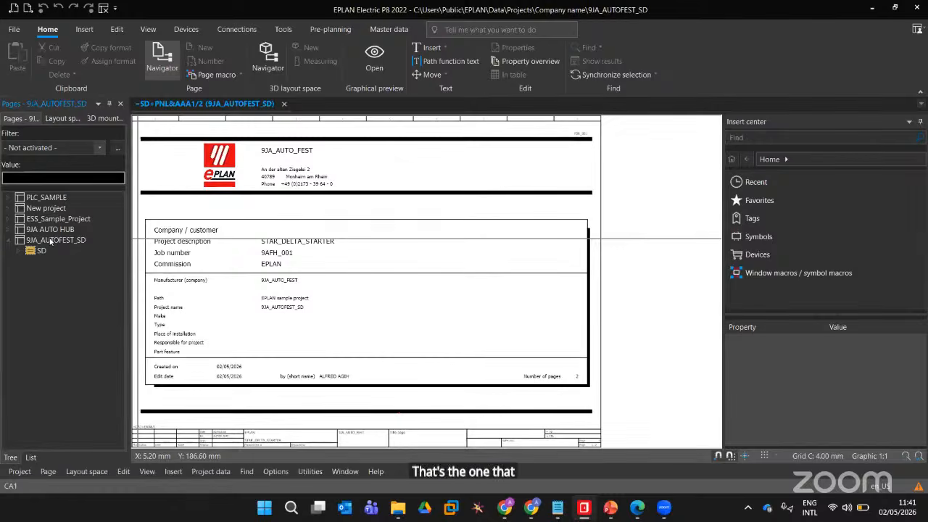
# Expand the SD structure through PNL and AAA1 to examine where the new title page sits
pyautogui.click(19, 249)
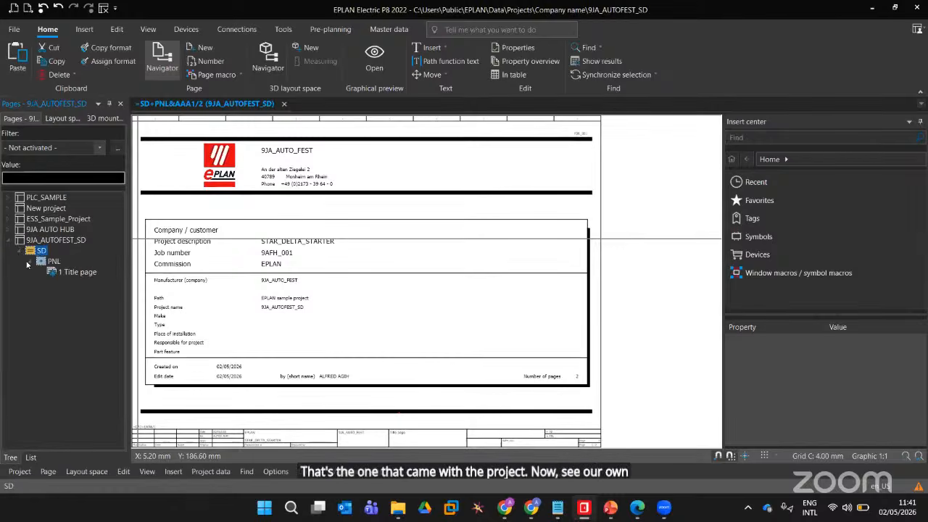
pyautogui.click(30, 261)
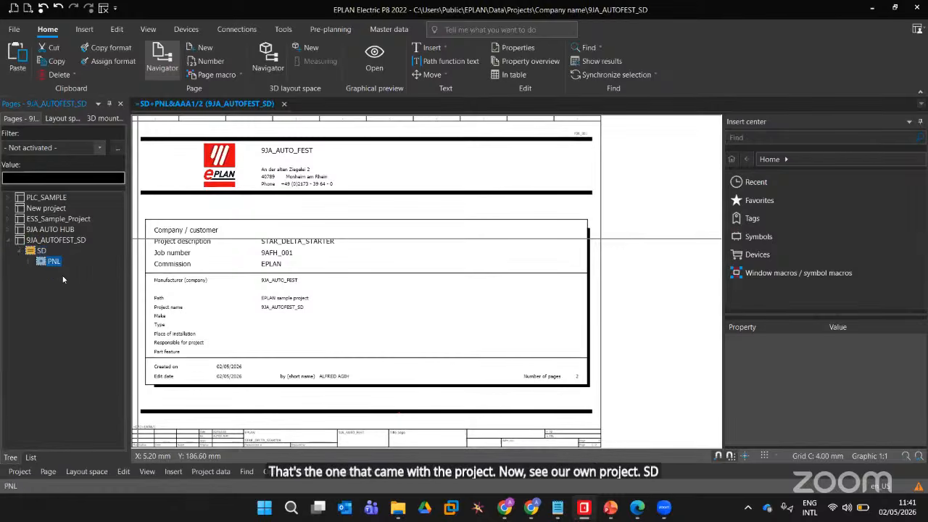
pyautogui.click(42, 274)
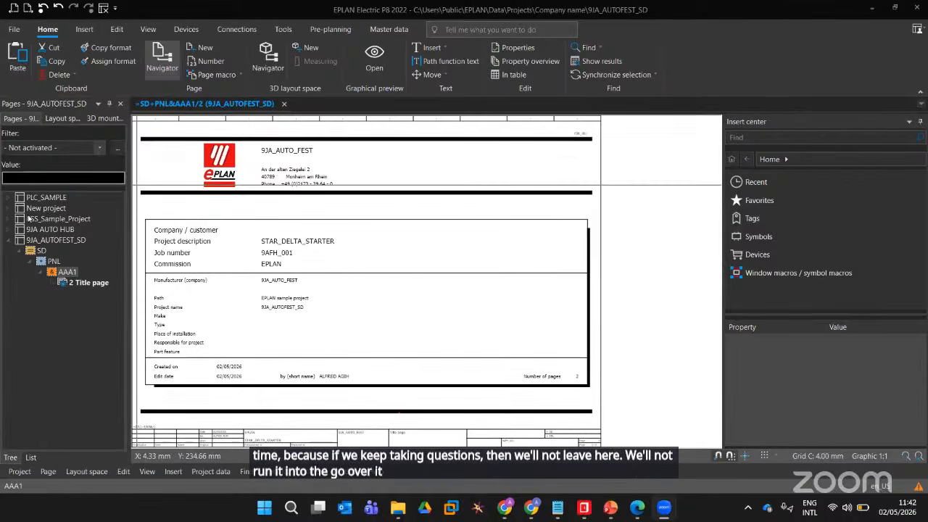
# Close the open title page and the 9JA_AUTOFEST_SD project
pyautogui.click(35, 241)
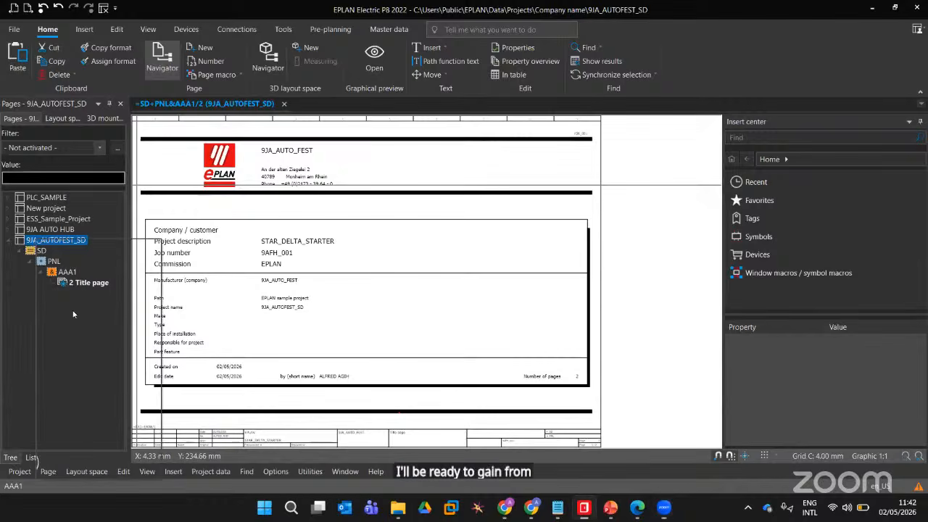
pyautogui.rightClick(37, 240)
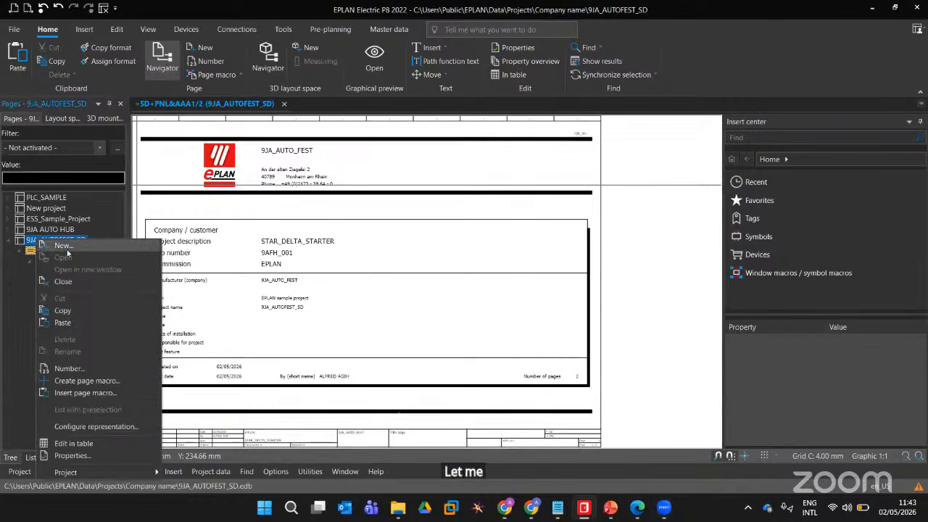
pyautogui.click(64, 282)
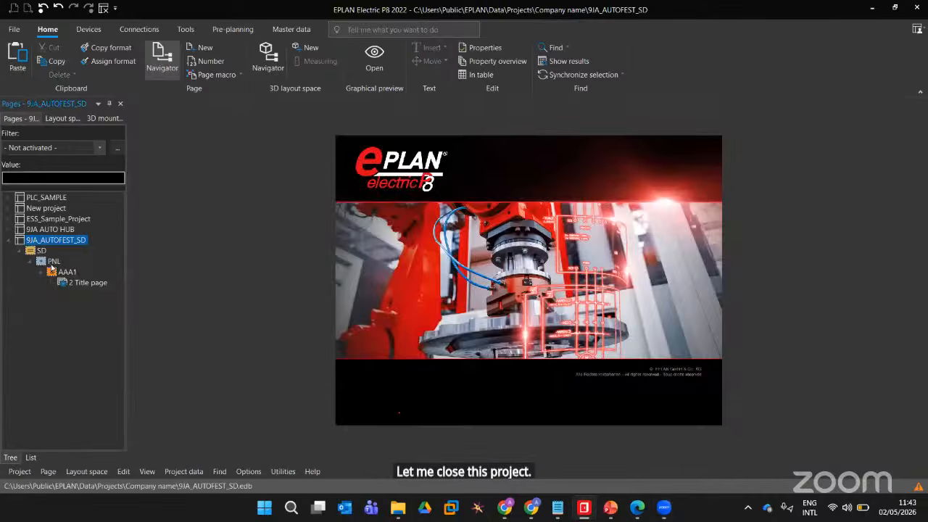
pyautogui.click(10, 242)
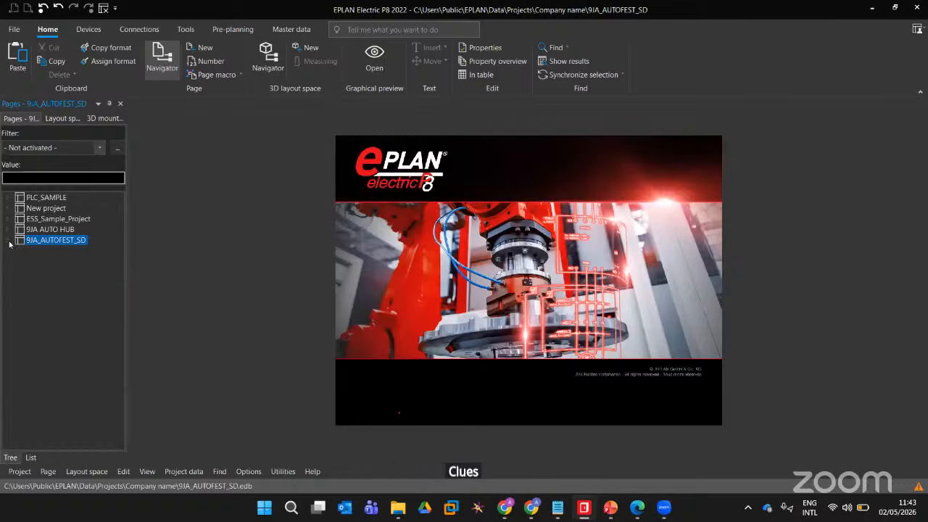
pyautogui.rightClick(58, 232)
pyautogui.rightClick(52, 241)
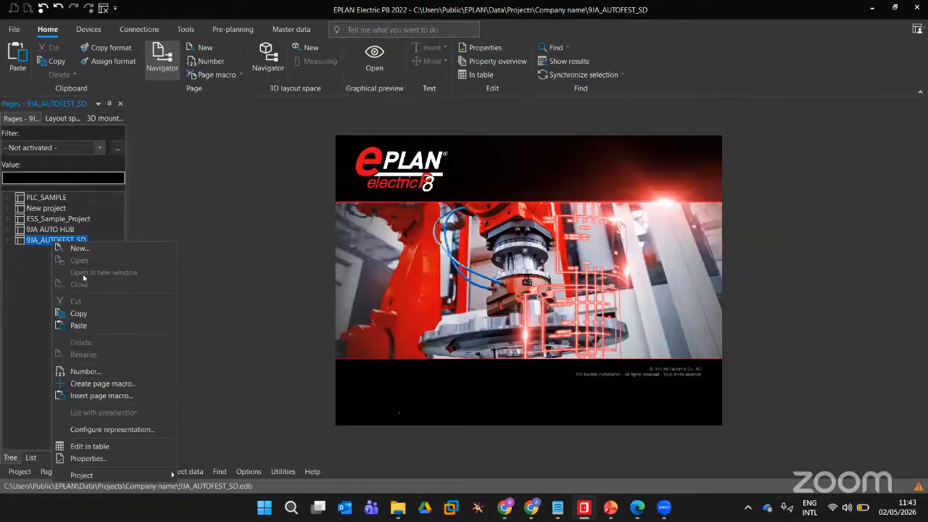
pyautogui.click(25, 259)
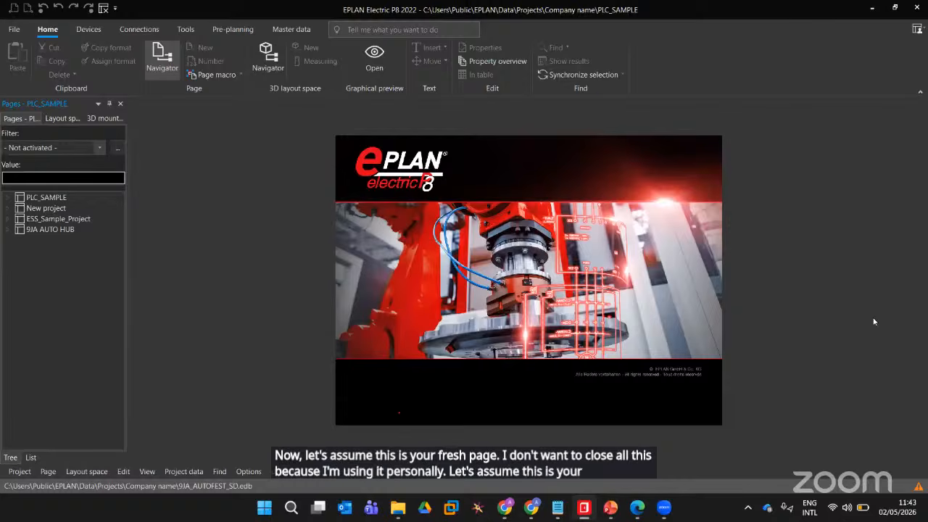
# Create a new project named 9JA_AUTO_FEST based on the IEC_bas001.zw9 basic project
pyautogui.click(14, 29)
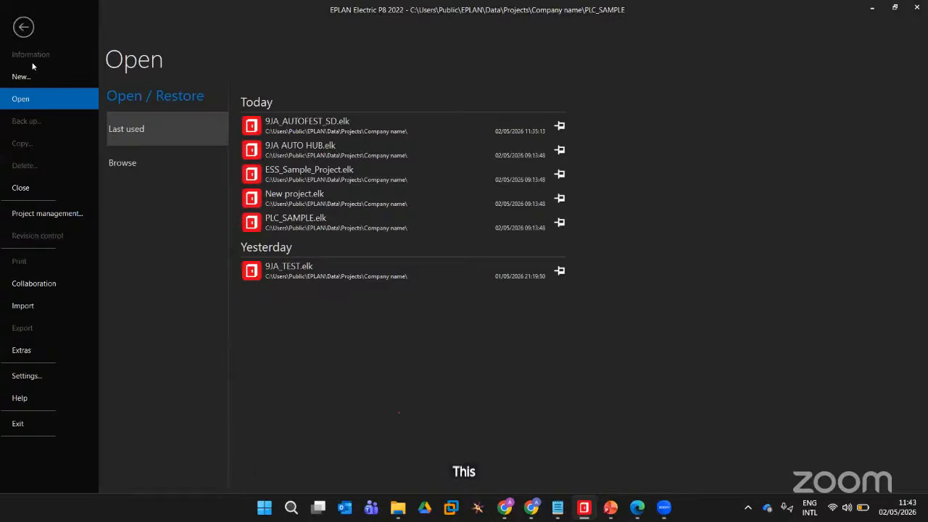
pyautogui.click(35, 78)
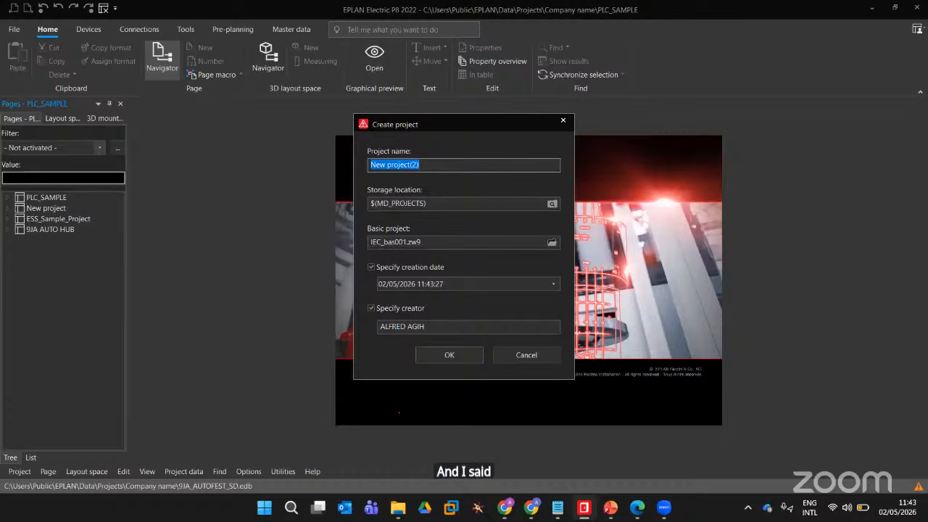
pyautogui.write('9J')
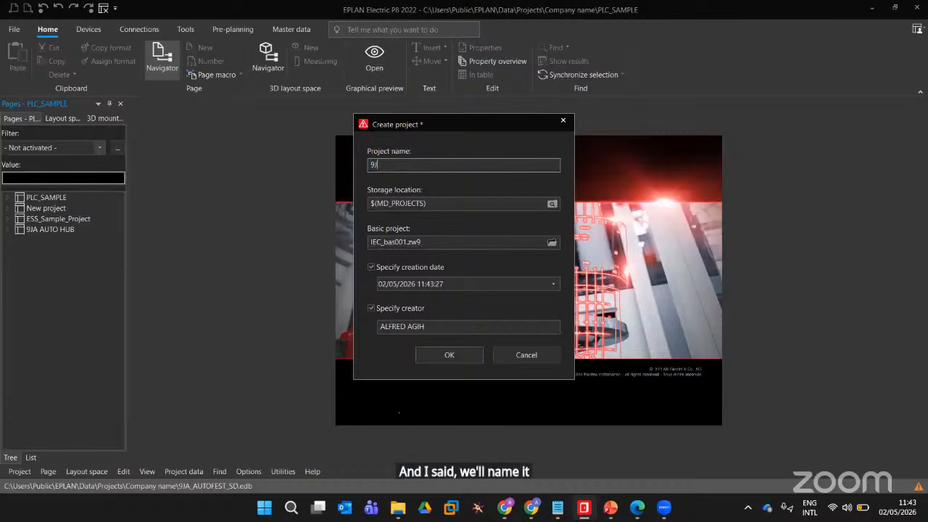
pyautogui.write('A_AUTI')
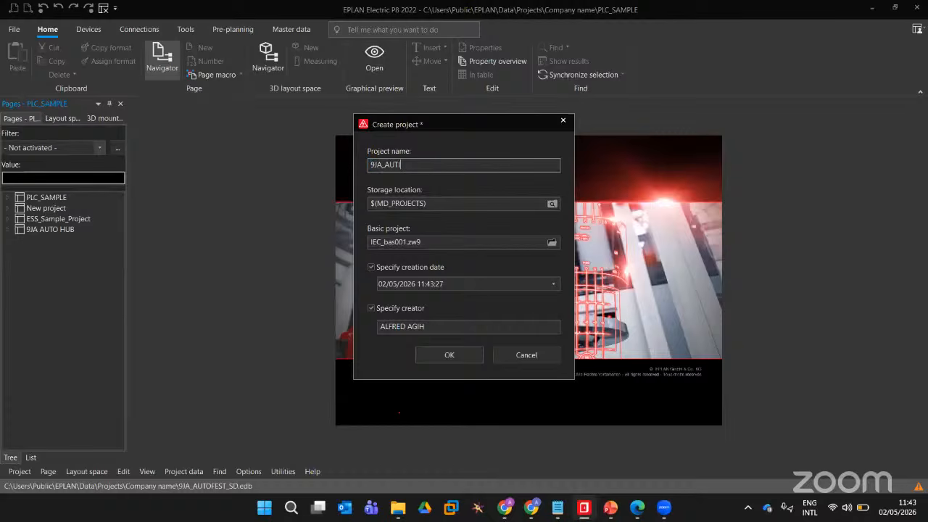
pyautogui.press('BackSpace')
pyautogui.write('O')
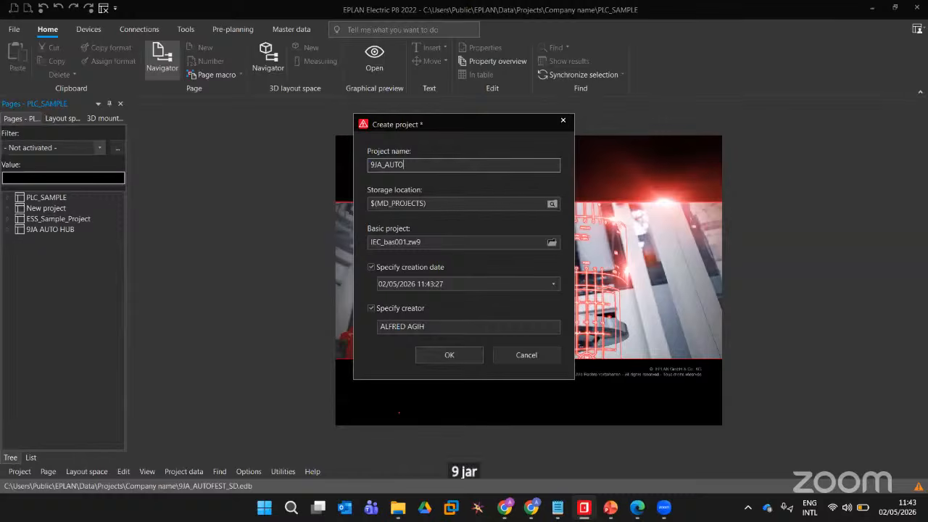
pyautogui.write('_FEST')
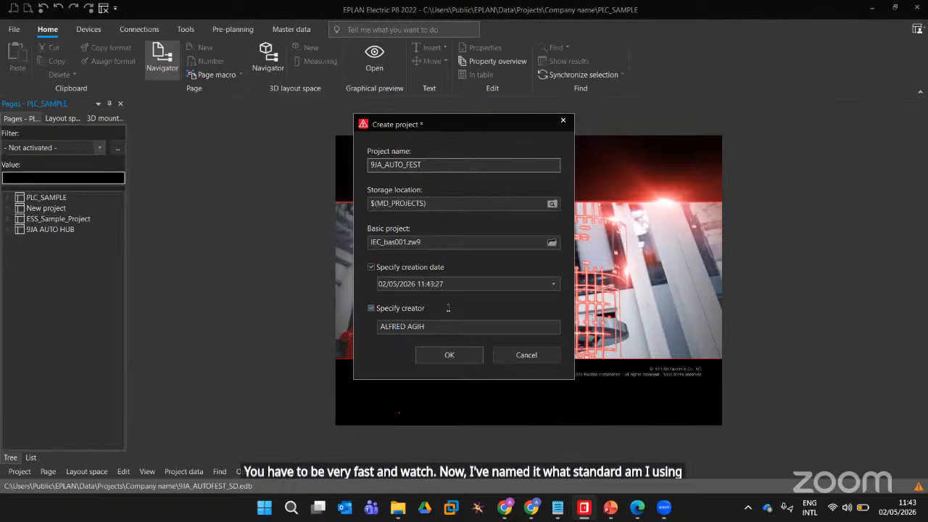
pyautogui.click(436, 357)
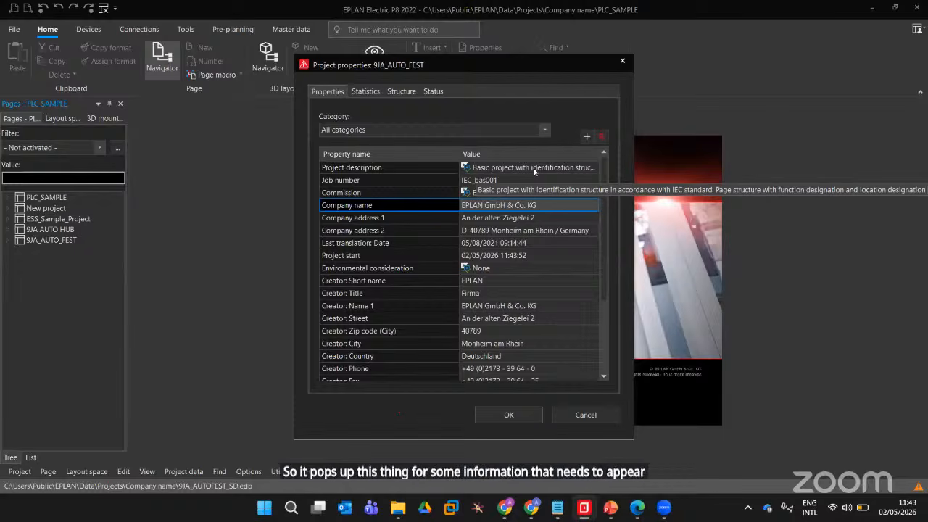
# Set the project description to STAR_DELTA_STARTER and the job number to 9AF_002 in the project properties
pyautogui.click(534, 168)
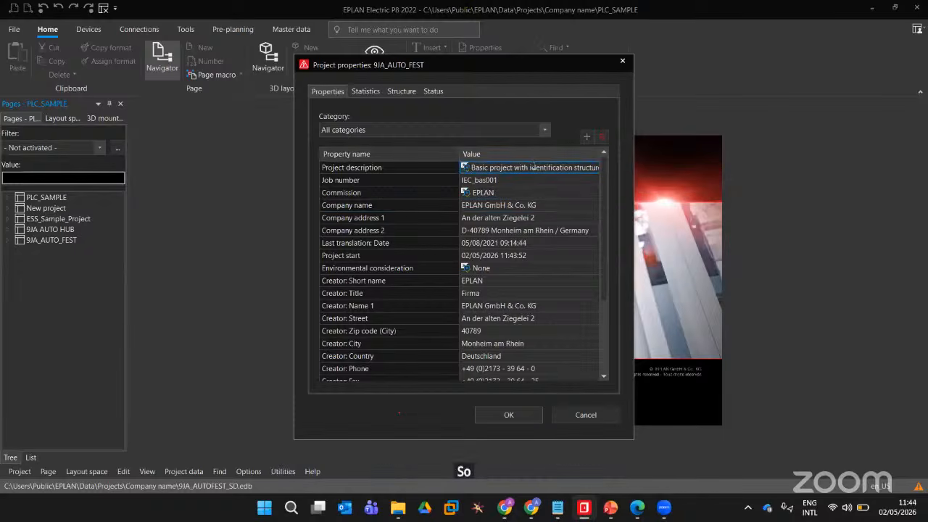
pyautogui.hotkey('ctrl', 'a')
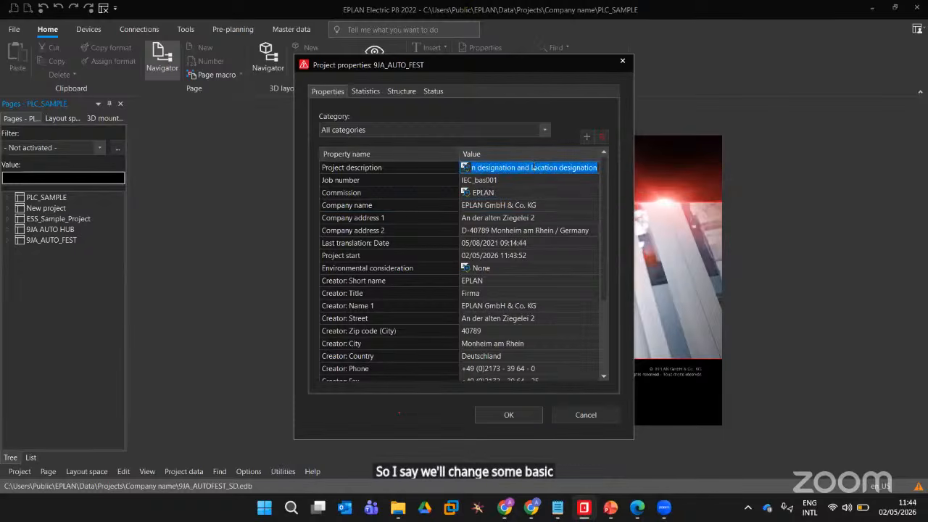
pyautogui.write('STAR_DELTA')
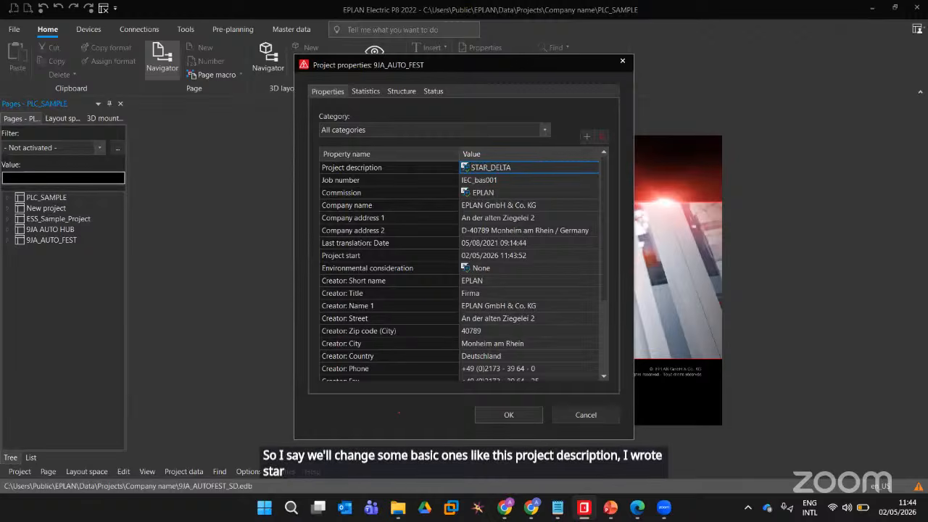
pyautogui.write('_STARTER')
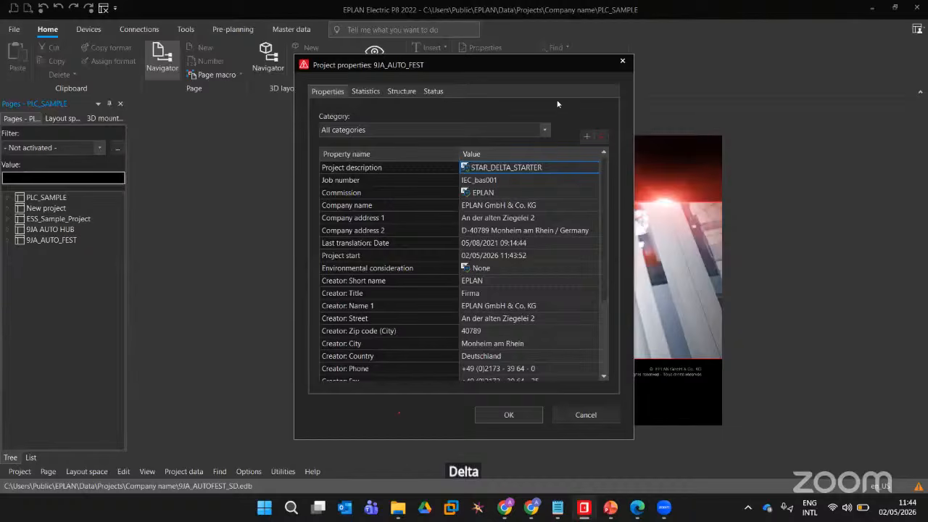
pyautogui.click(505, 180)
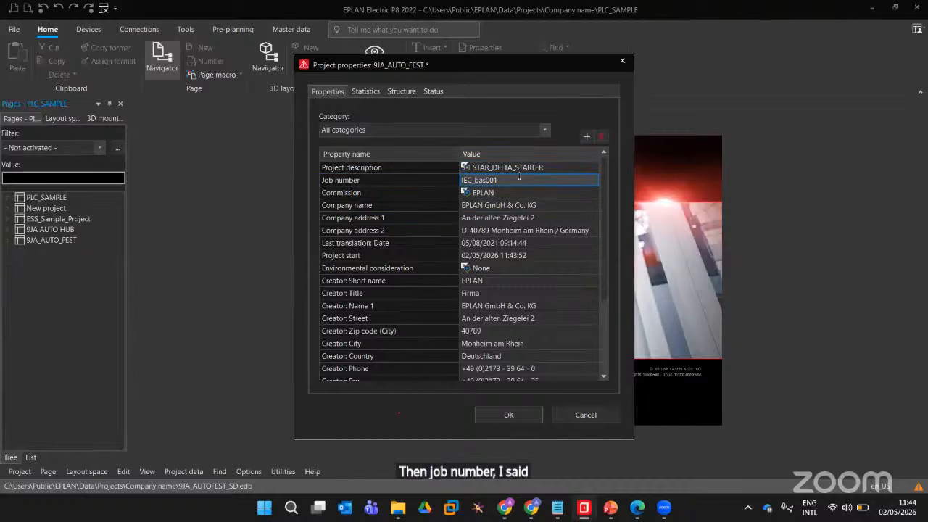
pyautogui.click(515, 180)
pyautogui.doubleClick(515, 180)
pyautogui.press('BackSpace')
pyautogui.write('9AF_002')
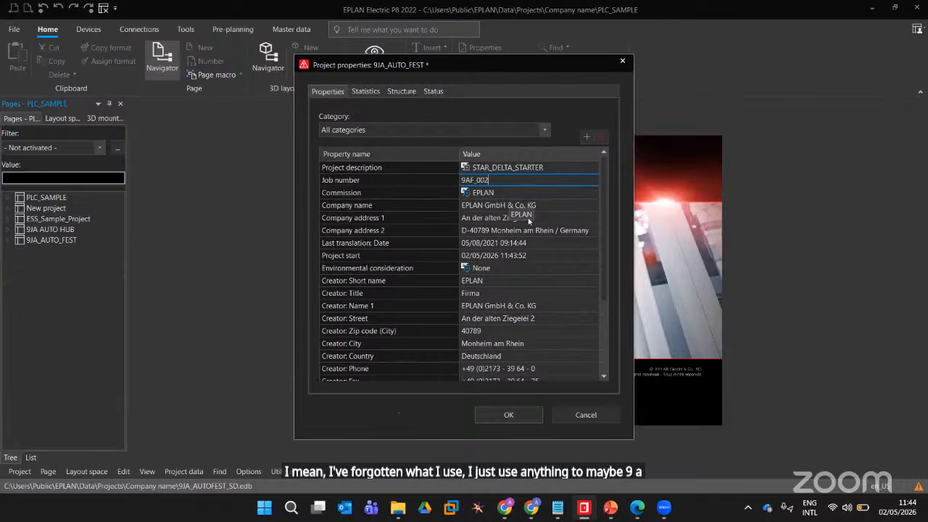
# Set the company name to 9JA_AUTOFEST and accept the project properties
pyautogui.click(545, 205)
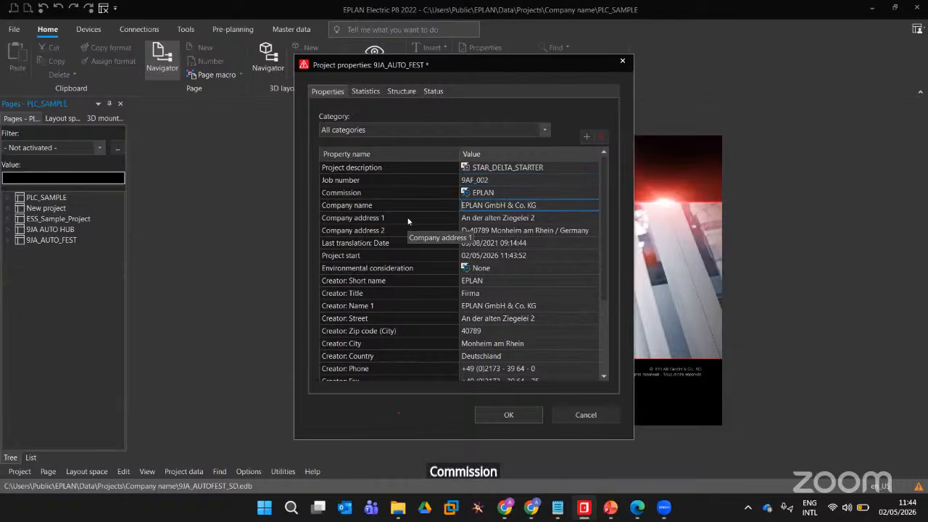
pyautogui.write('KG')
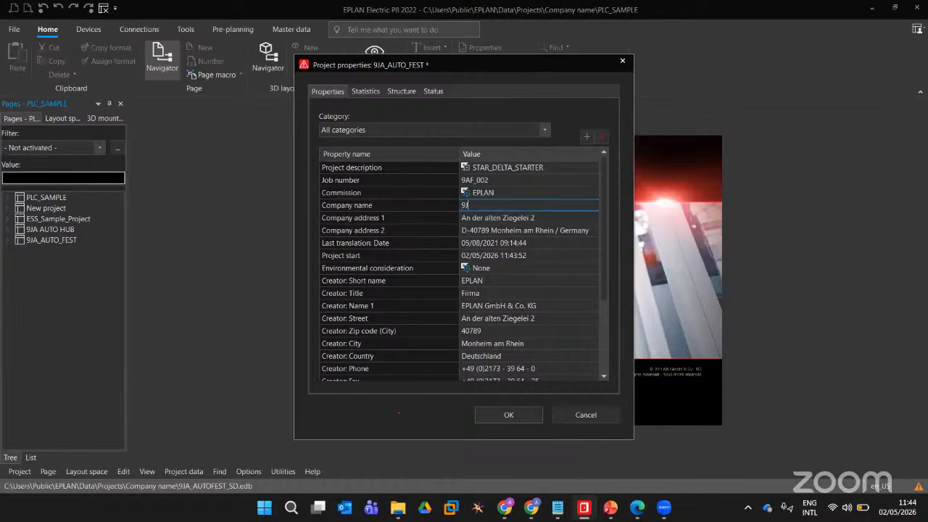
pyautogui.write('9JA_AUT')
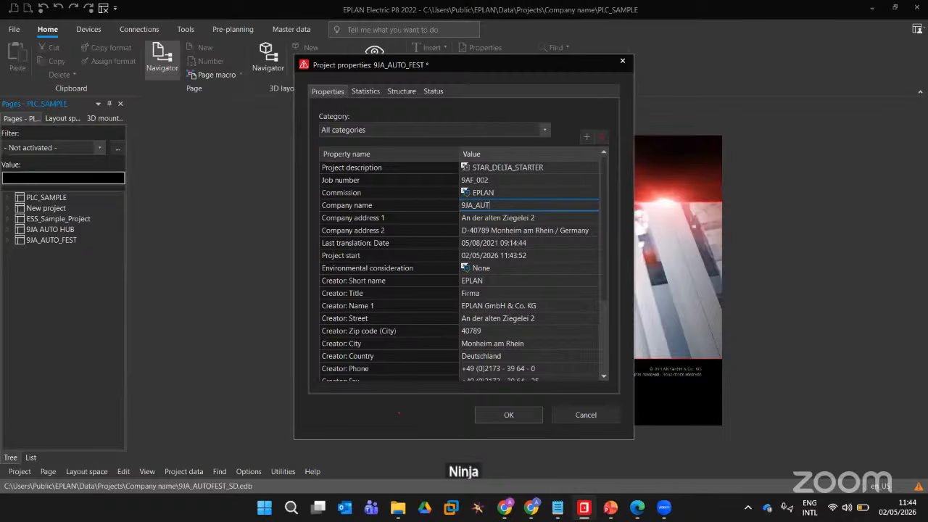
pyautogui.write('IFEOFESR')
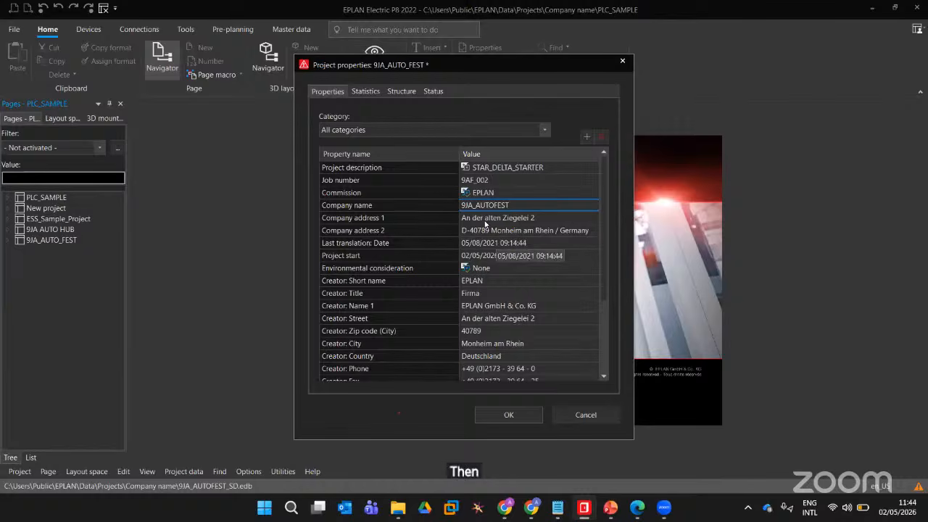
pyautogui.scroll(-3, 486, 288)
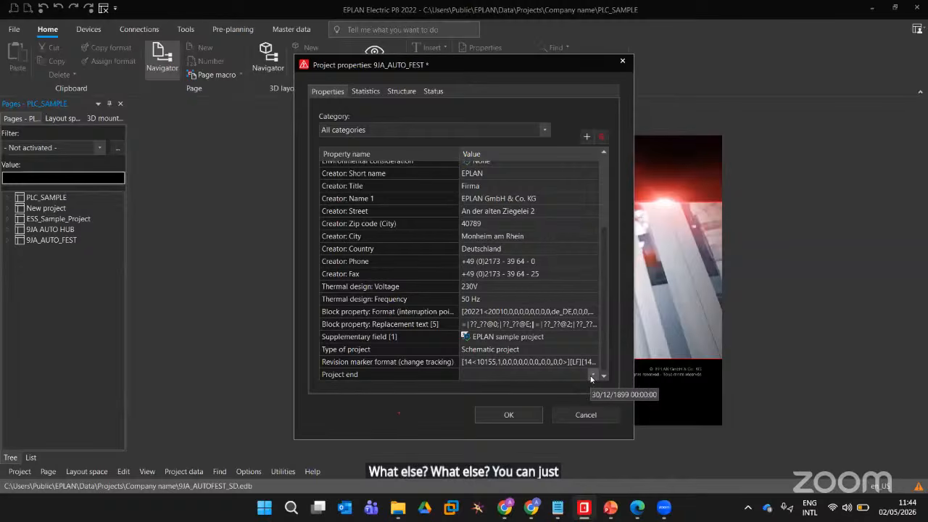
pyautogui.click(514, 416)
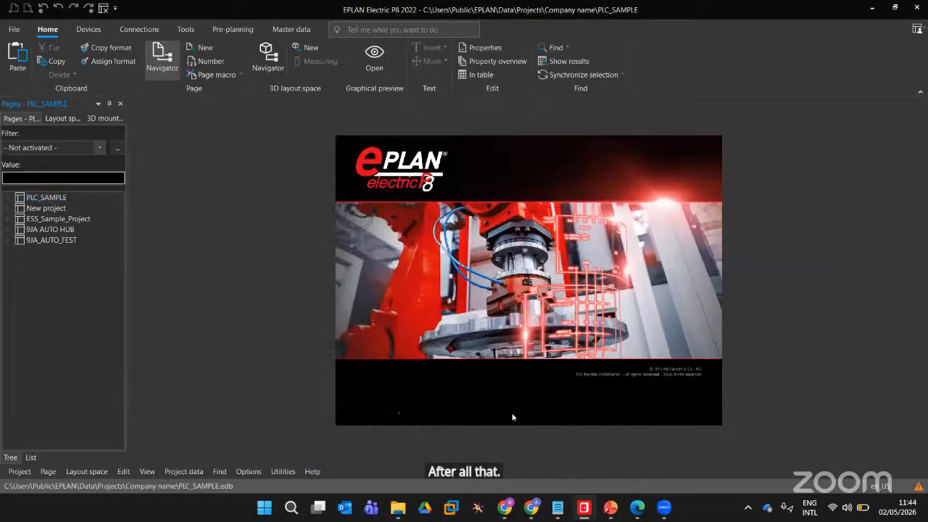
# Expand 9JA_AUTO_FEST through CA1 and EAA to examine its default page structure, and collapse the project again
pyautogui.click(10, 242)
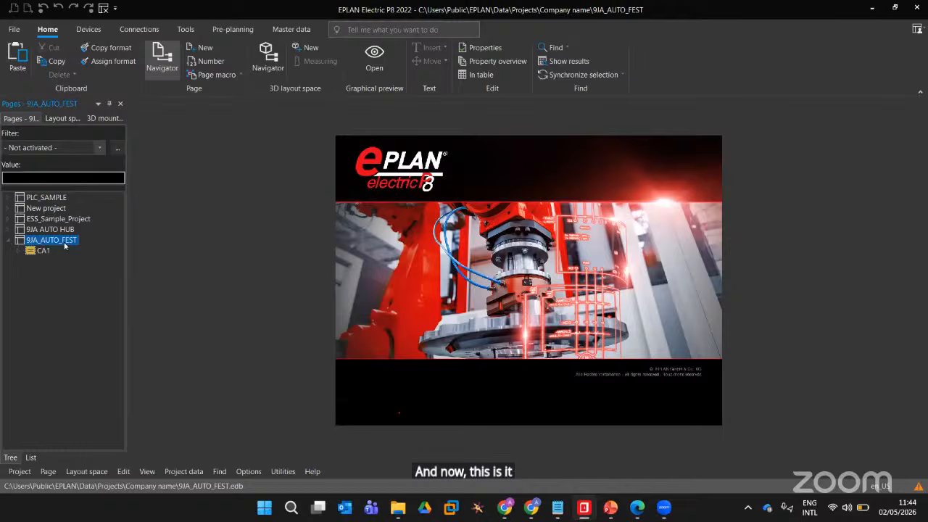
pyautogui.click(20, 250)
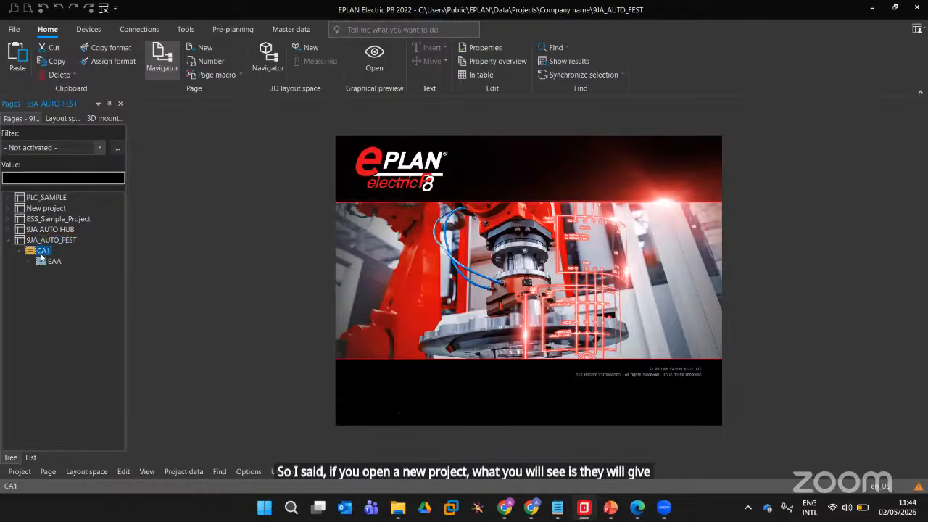
pyautogui.click(32, 262)
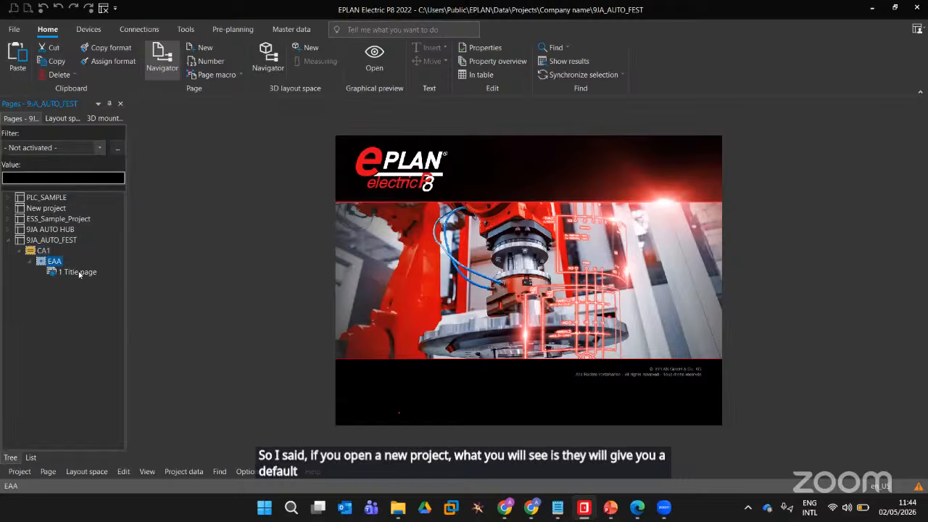
pyautogui.click(63, 240)
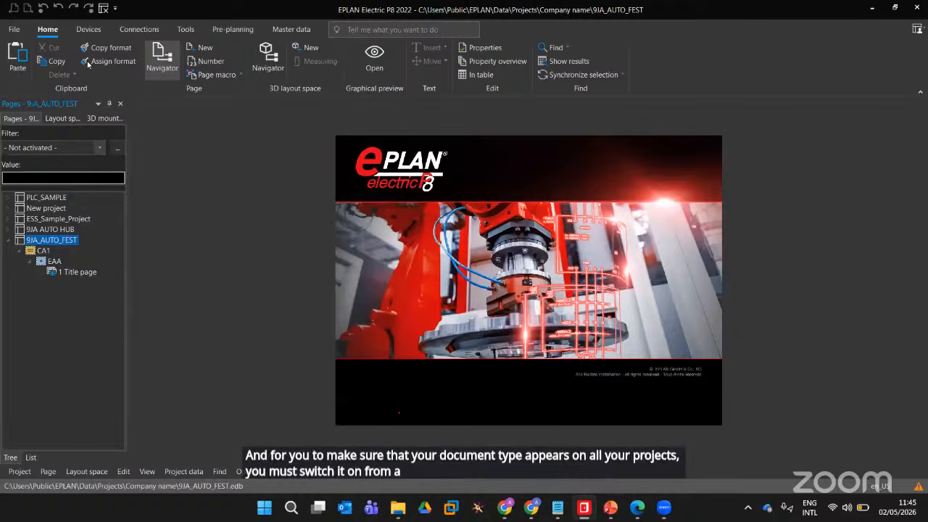
pyautogui.click(10, 240)
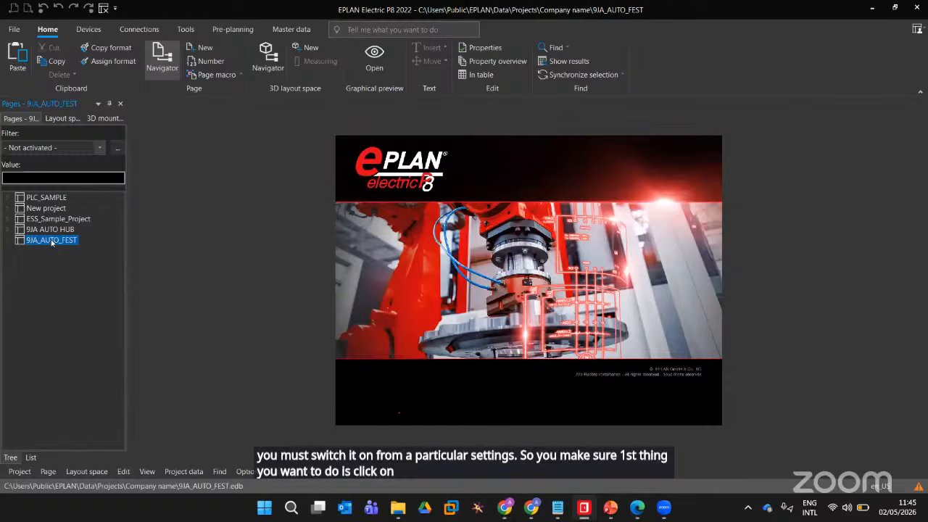
# Set the page structure of 9JA_AUTO_FEST to Function designation, location designation and document type, and save the structure data
pyautogui.click(68, 231)
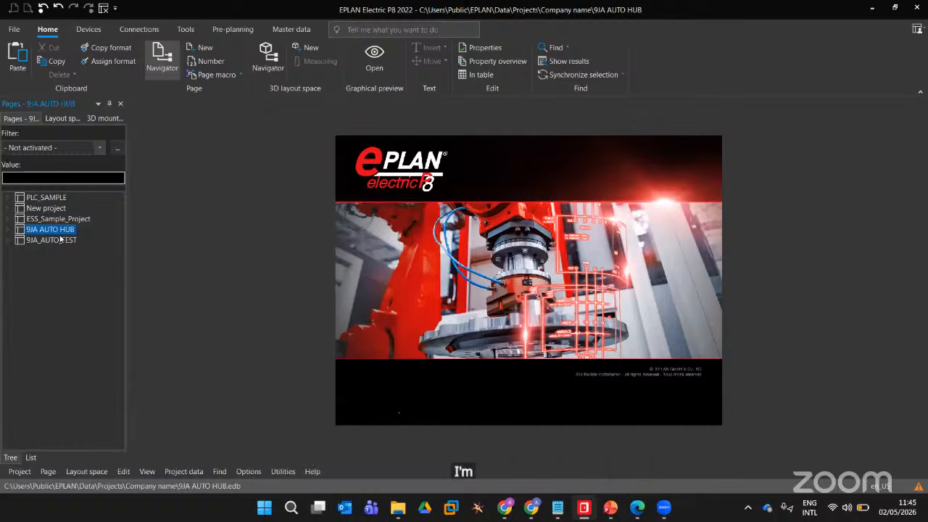
pyautogui.click(58, 240)
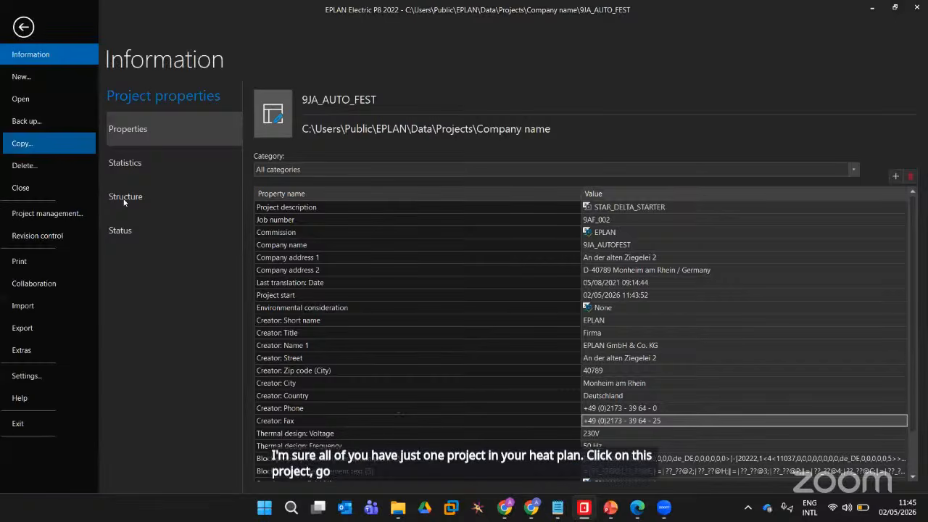
pyautogui.click(124, 201)
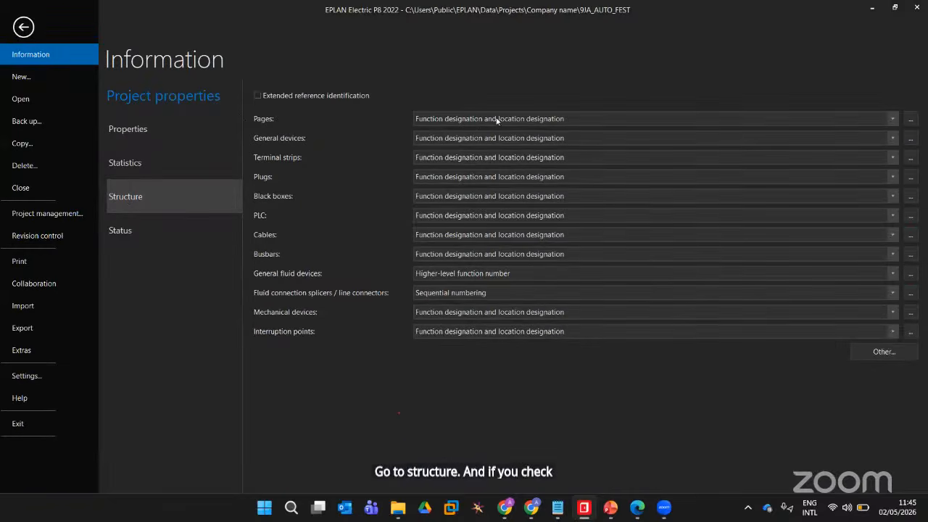
pyautogui.click(535, 121)
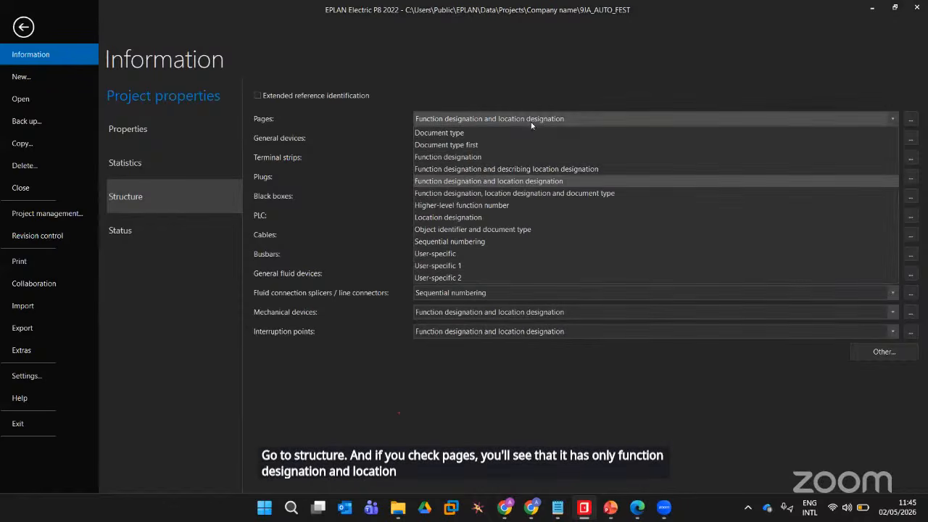
pyautogui.click(525, 193)
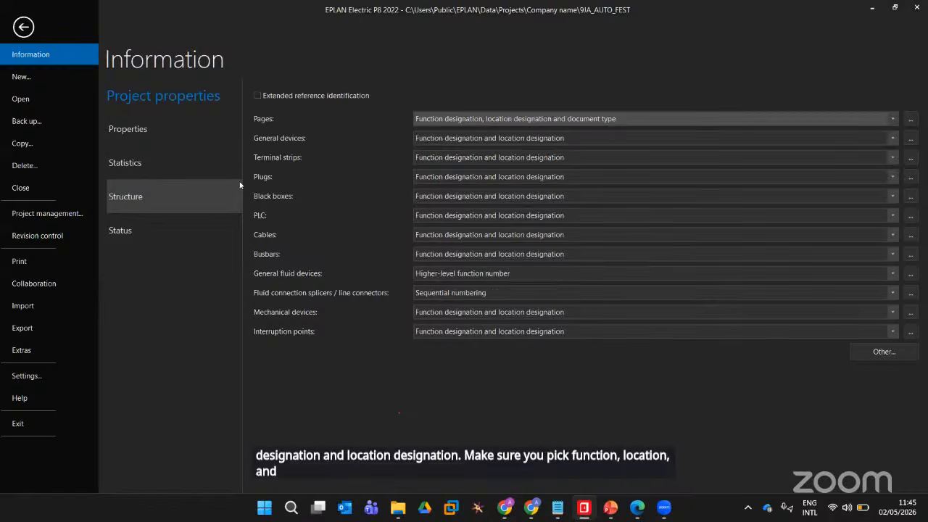
pyautogui.click(19, 27)
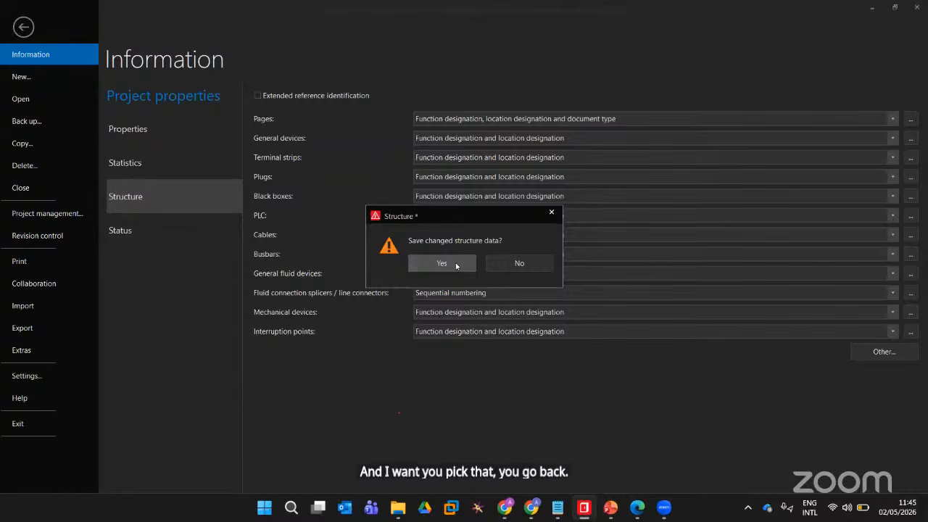
pyautogui.click(442, 263)
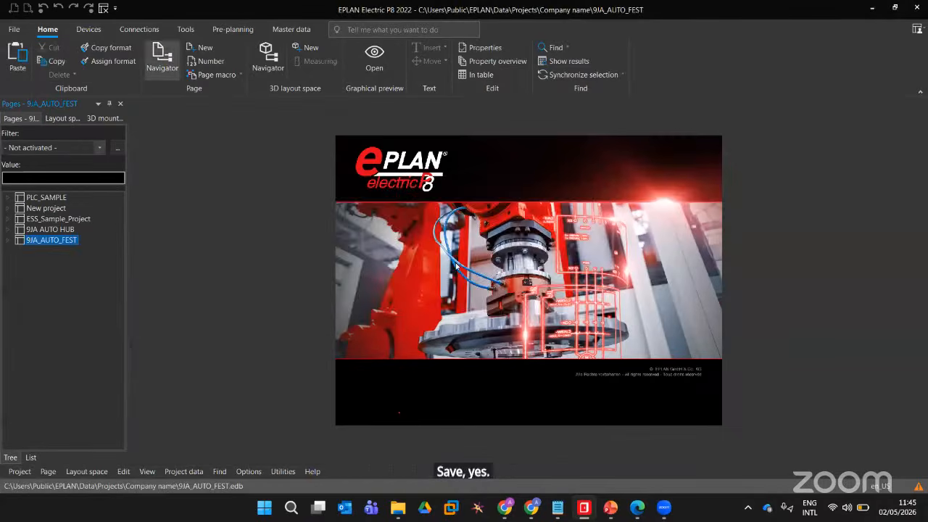
# View the page properties of the default title page under CA1 and EAA in 9JA_AUTO_FEST, and close them
pyautogui.click(9, 240)
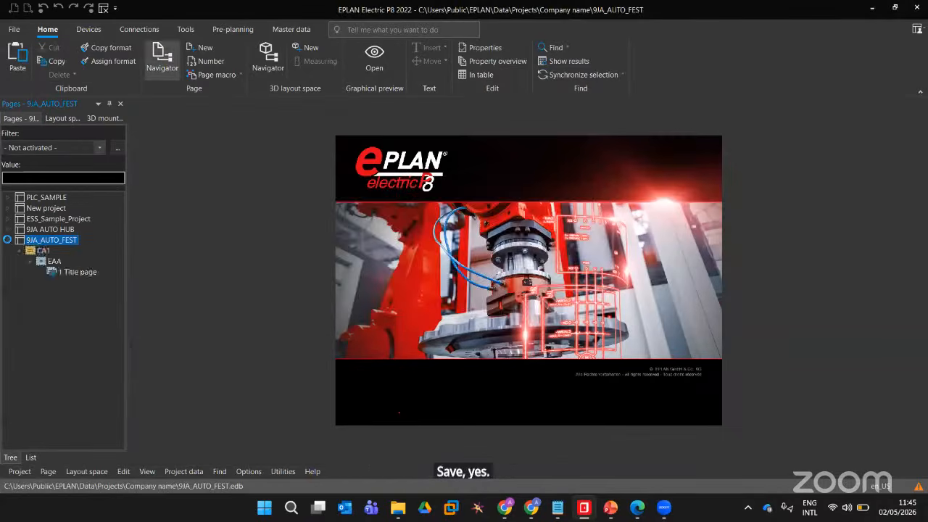
pyautogui.rightClick(66, 270)
pyautogui.moveTo(77, 263)
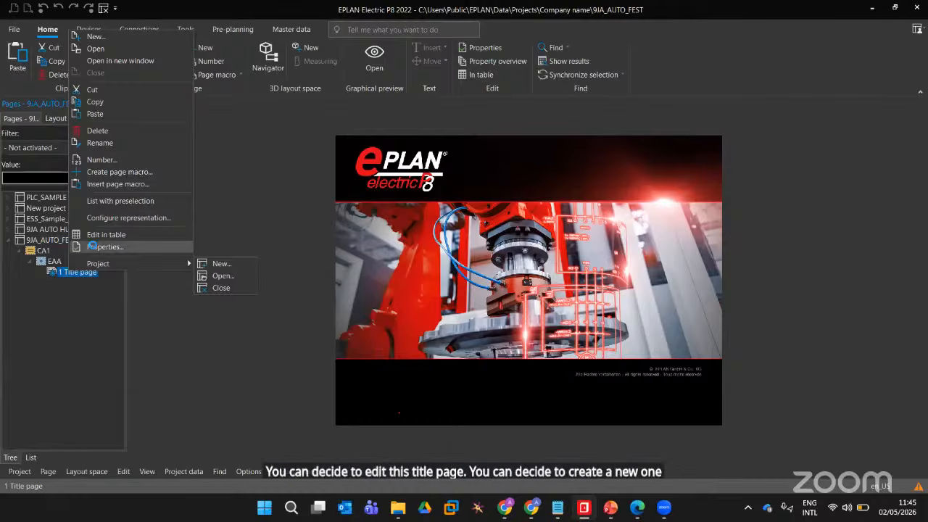
pyautogui.click(92, 247)
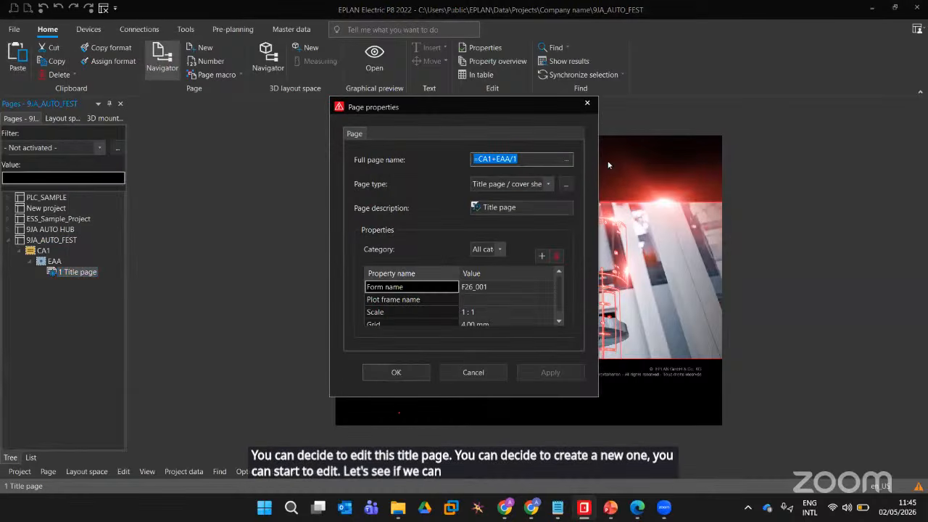
pyautogui.click(587, 103)
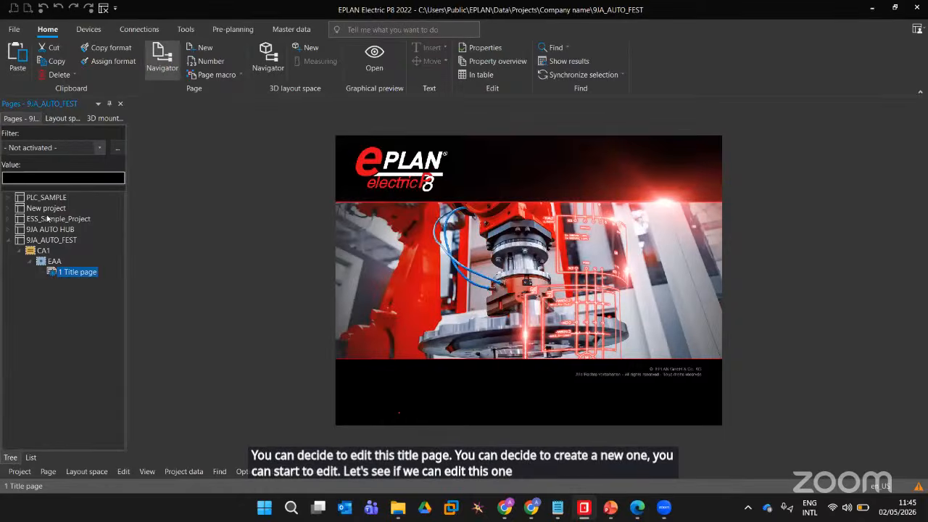
# In the page properties of the title page under CA1 and EAA, set the full page name's function designation to SD
pyautogui.rightClick(83, 274)
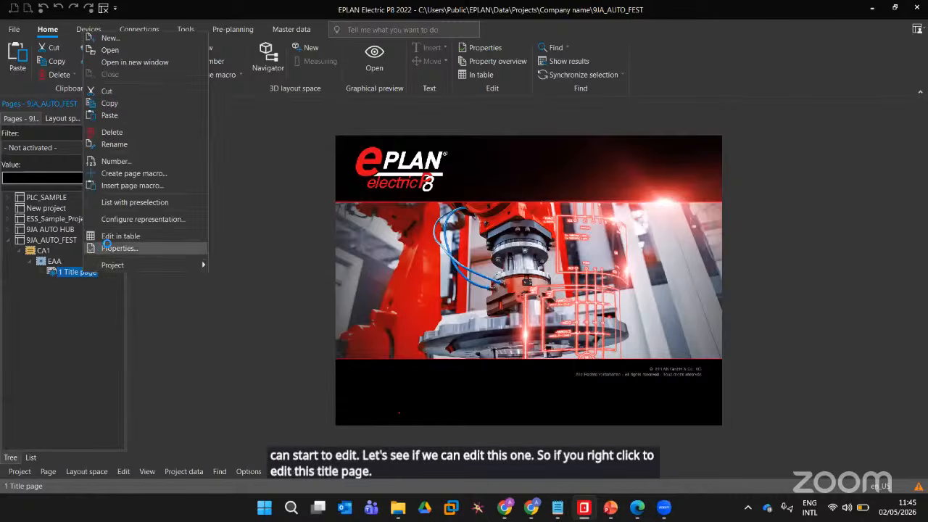
pyautogui.click(107, 243)
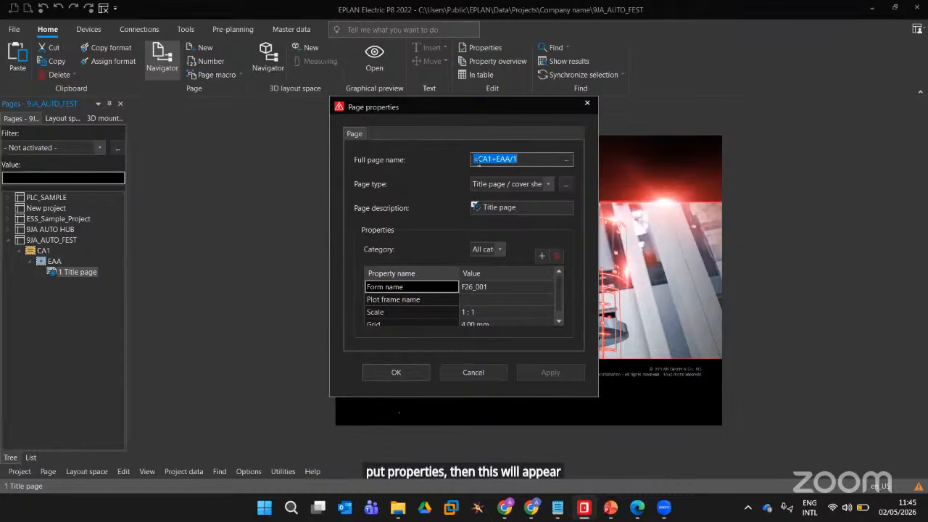
pyautogui.click(567, 161)
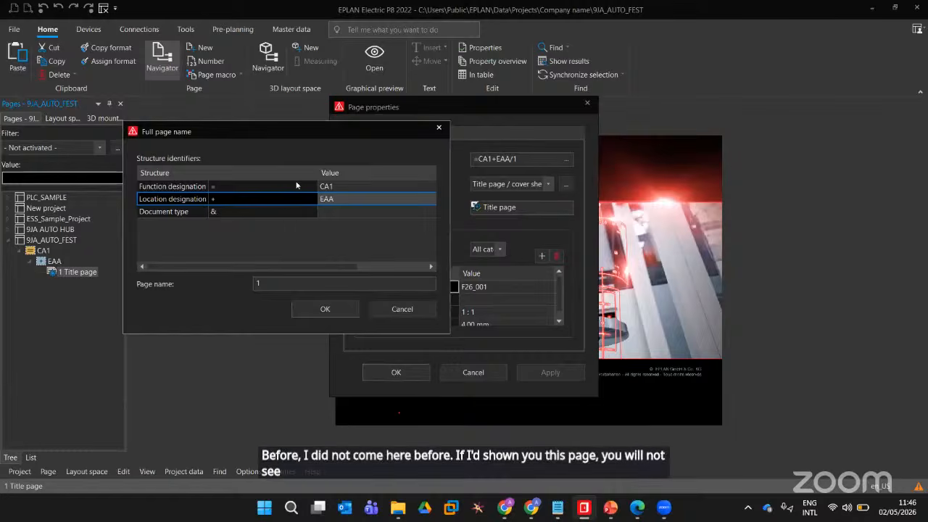
pyautogui.click(344, 187)
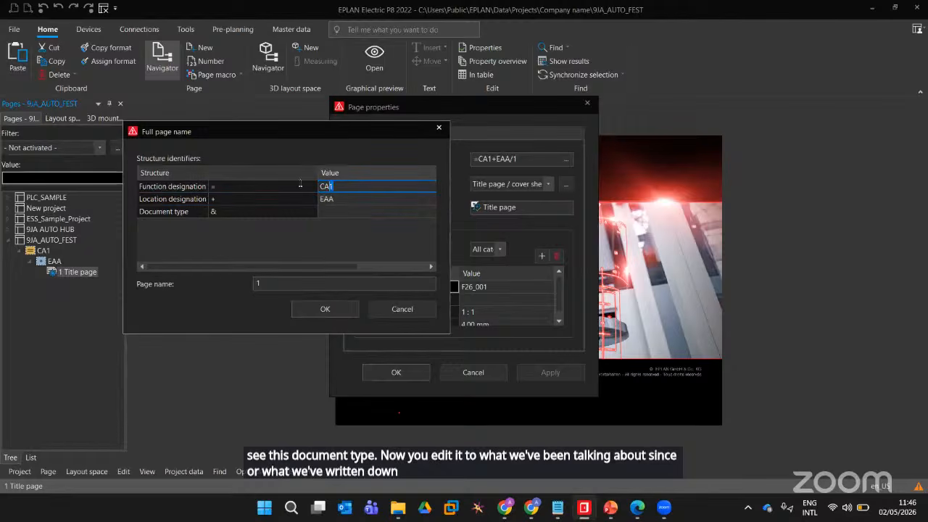
pyautogui.moveTo(335, 186); pyautogui.dragTo(300, 184)
pyautogui.write('SD')
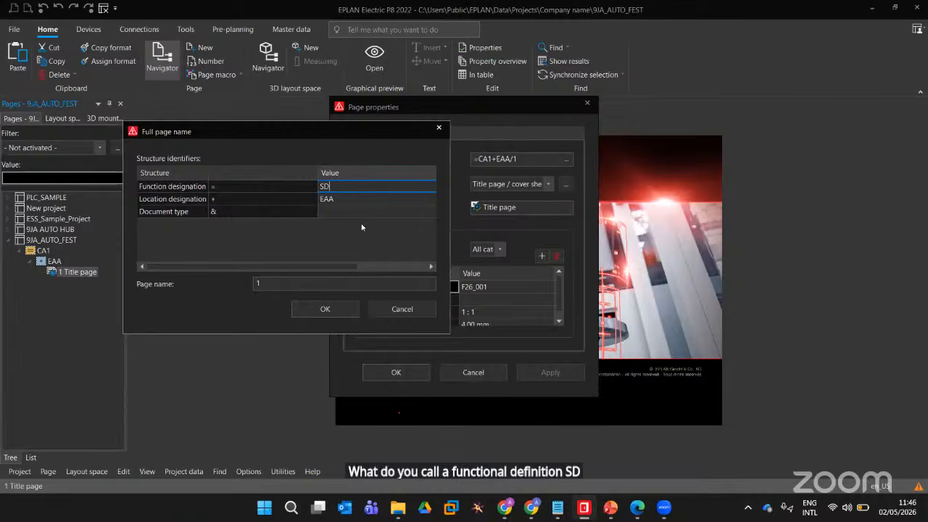
# Set the location designation to PNL and the document type to AAA1, and accept the full page name
pyautogui.click(338, 198)
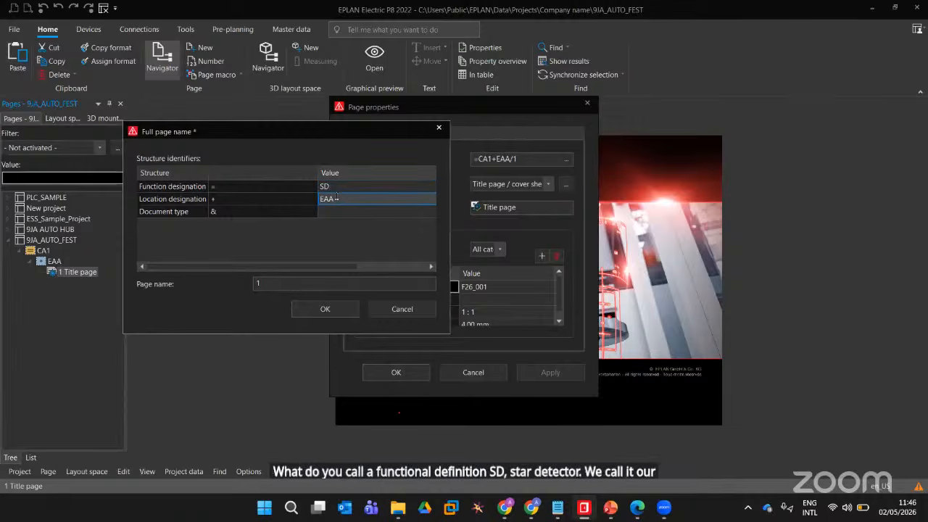
pyautogui.press('BackSpace')
pyautogui.press('BackSpace')
pyautogui.press('BackSpace')
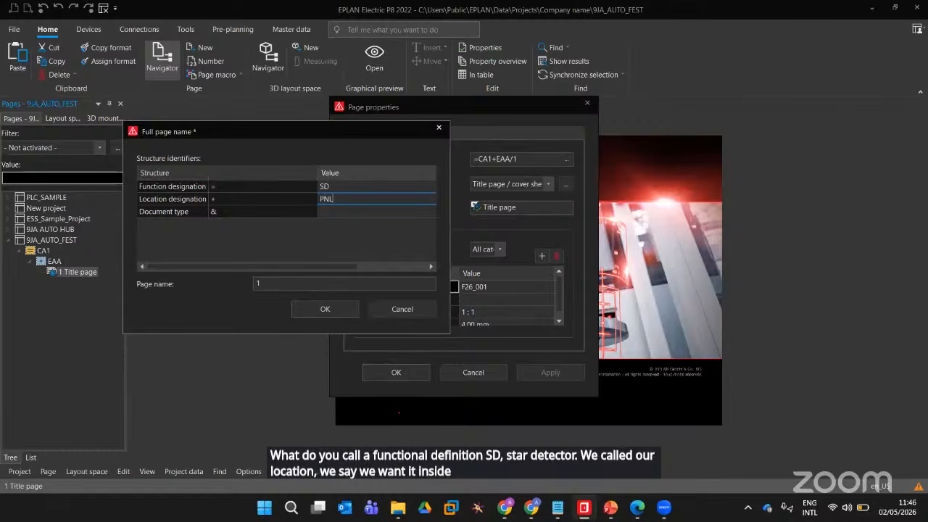
pyautogui.click(343, 211)
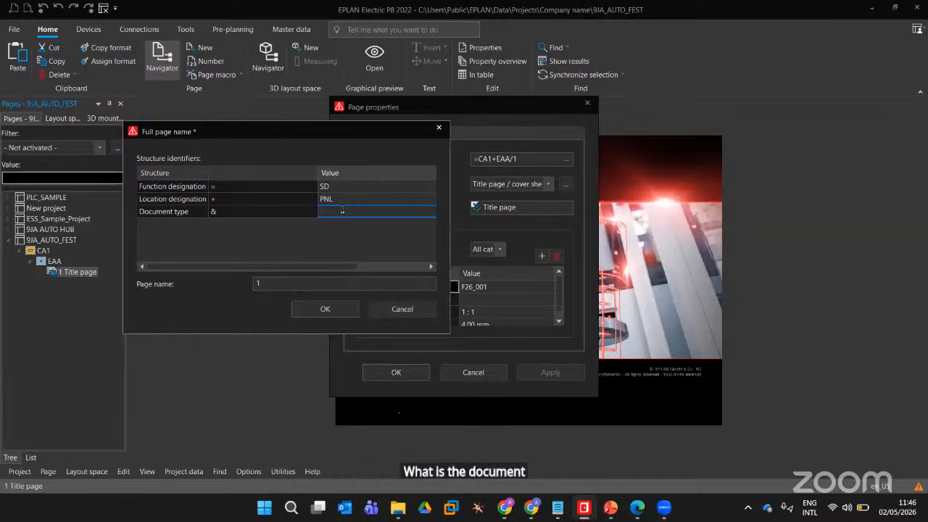
pyautogui.write('AAA1')
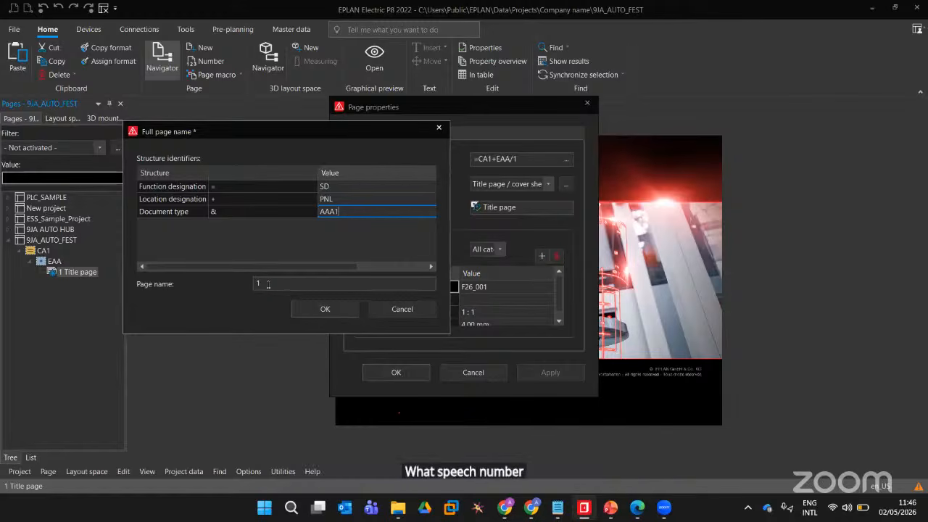
pyautogui.click(325, 309)
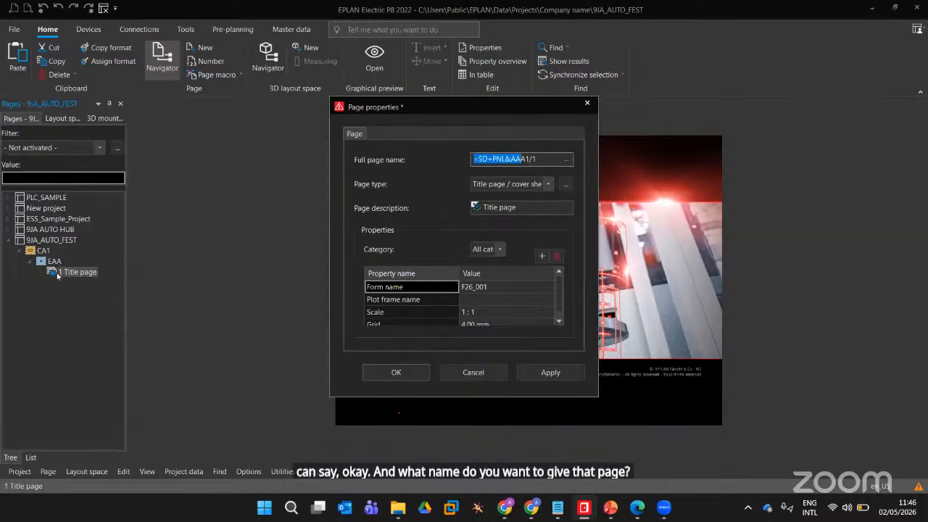
# Look through the page types and assign the additional type Assembly/Module overview (A) to the title page
pyautogui.click(524, 208)
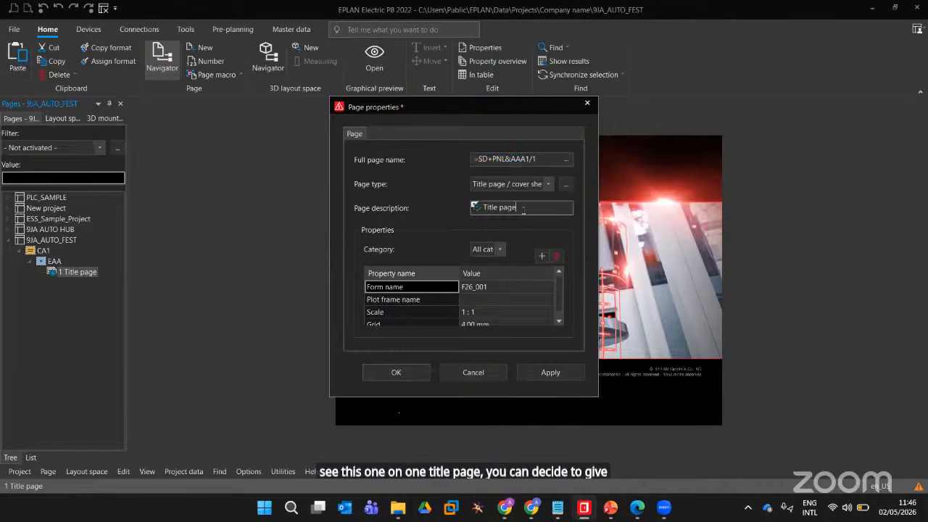
pyautogui.click(549, 185)
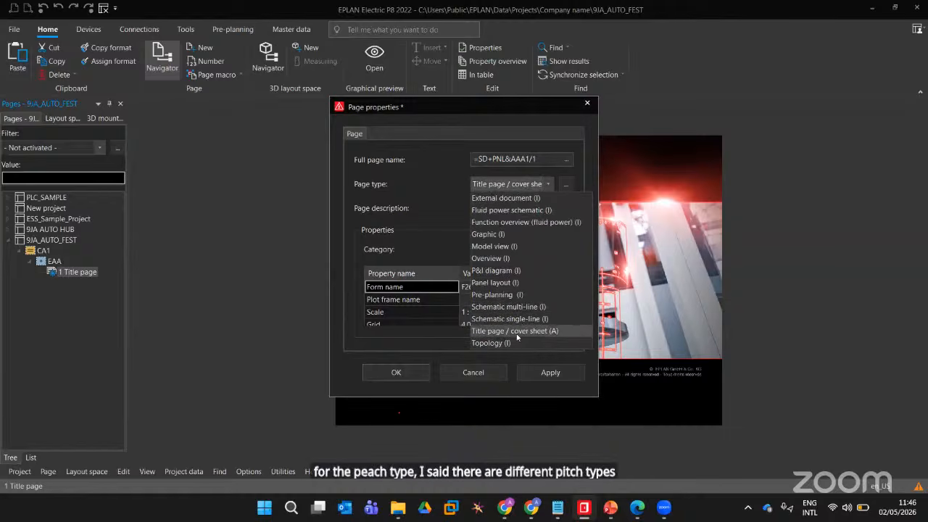
pyautogui.click(517, 334)
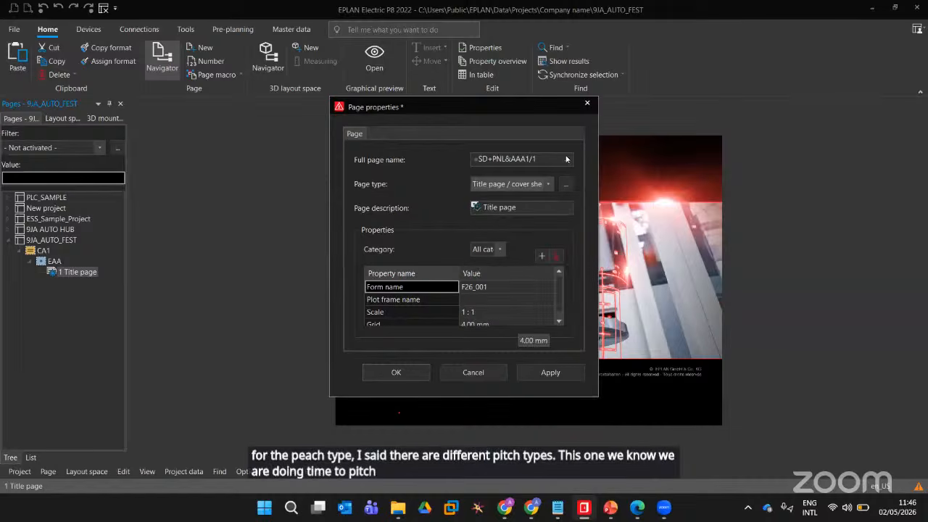
pyautogui.click(565, 186)
pyautogui.scroll(-10, 421, 295)
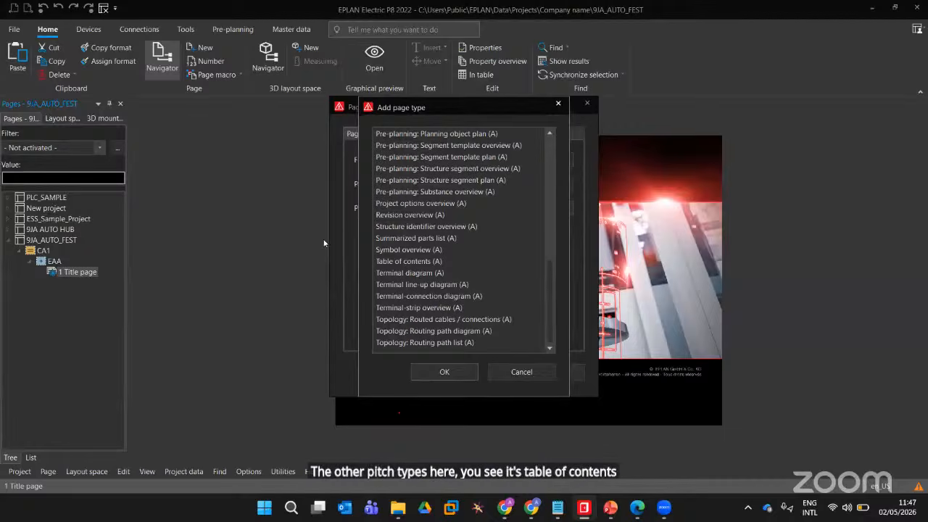
pyautogui.click(444, 372)
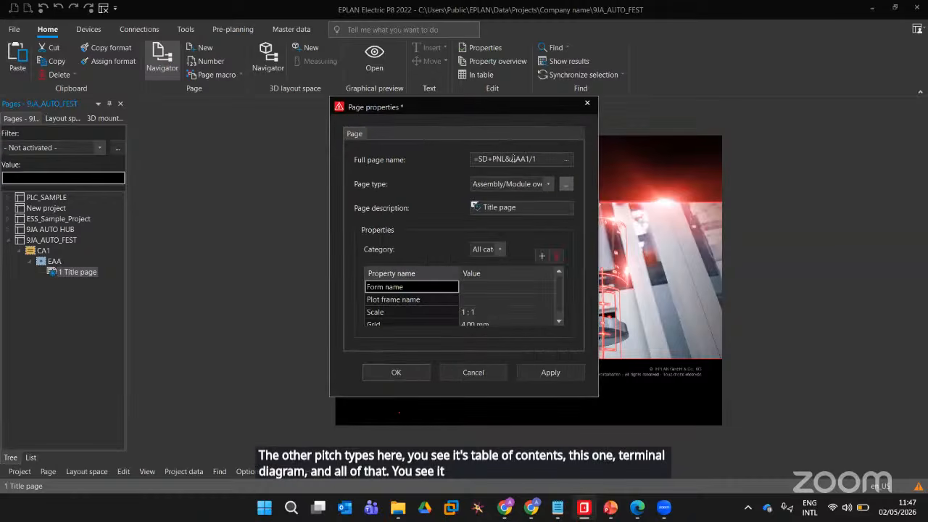
# Search the additional page types for a title page entry, and cancel without adding one
pyautogui.click(567, 184)
pyautogui.scroll(-8, 429, 267)
pyautogui.scroll(-2, 429, 266)
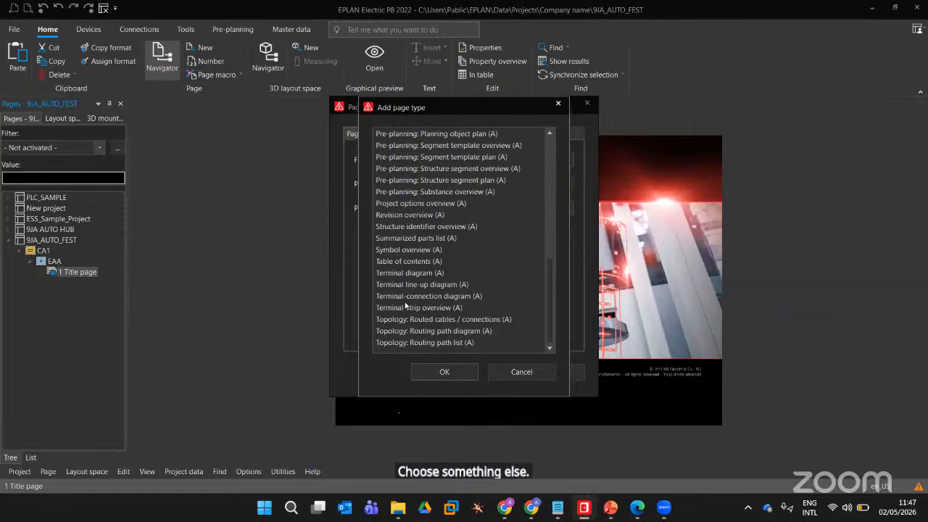
pyautogui.scroll(10, 406, 239)
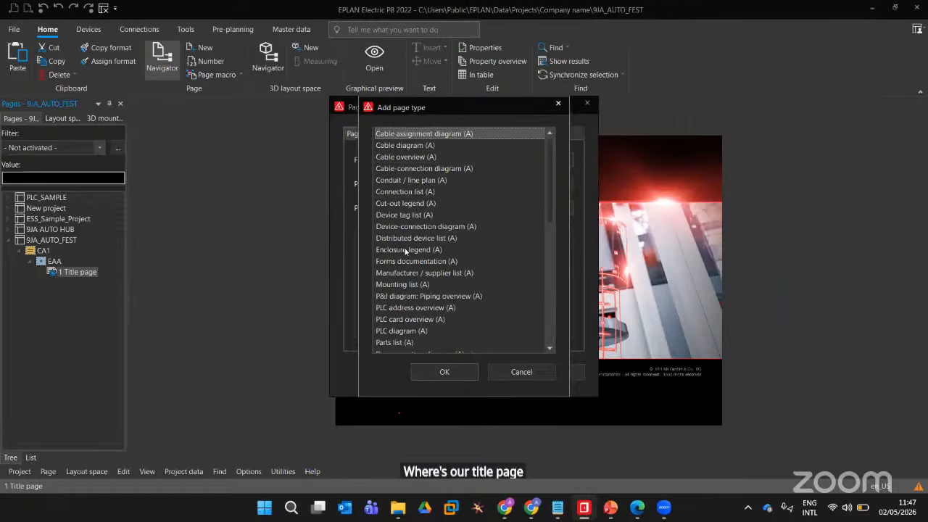
pyautogui.scroll(-10, 406, 251)
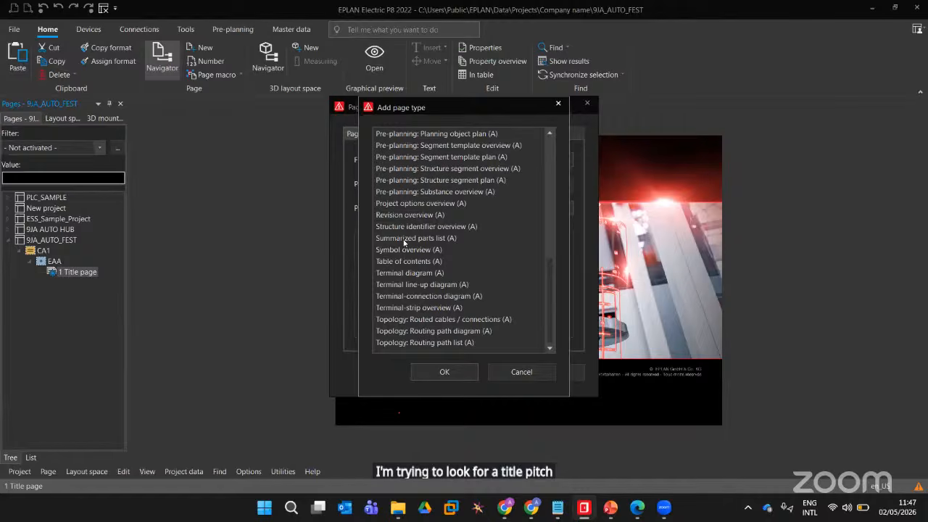
pyautogui.scroll(10, 404, 240)
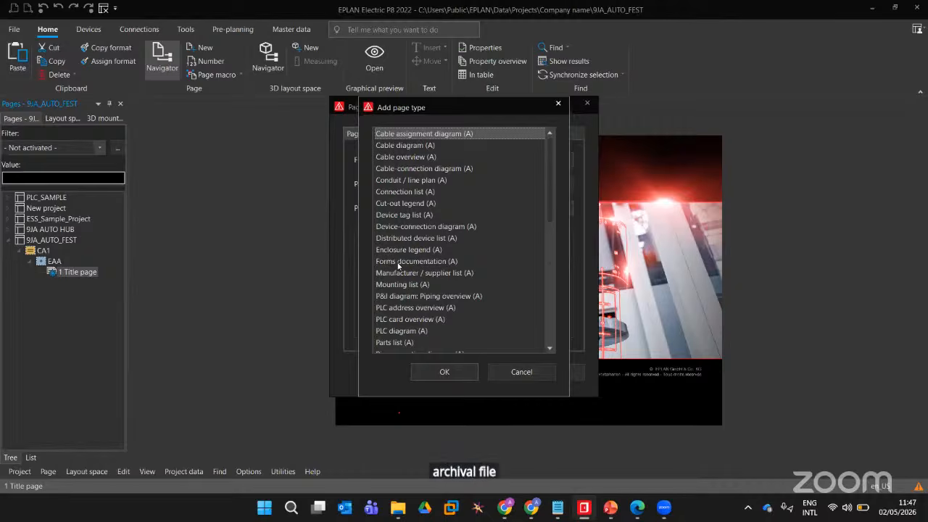
pyautogui.click(512, 373)
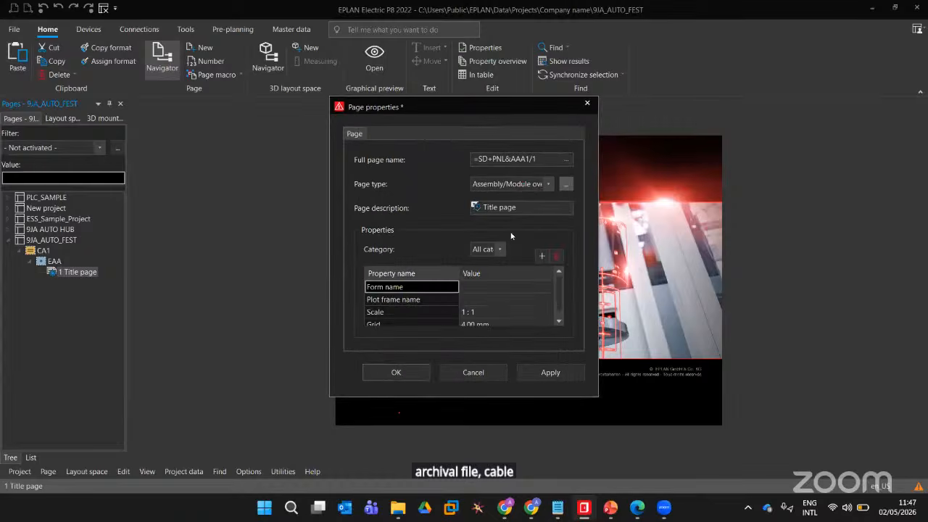
# Set the page type to Title page / cover sheet (A) and accept the page properties
pyautogui.click(519, 184)
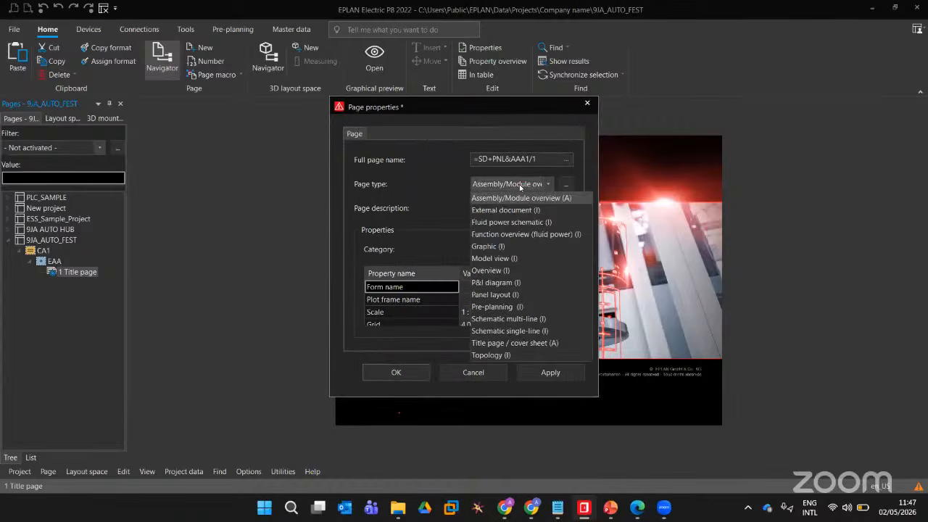
pyautogui.press('t')
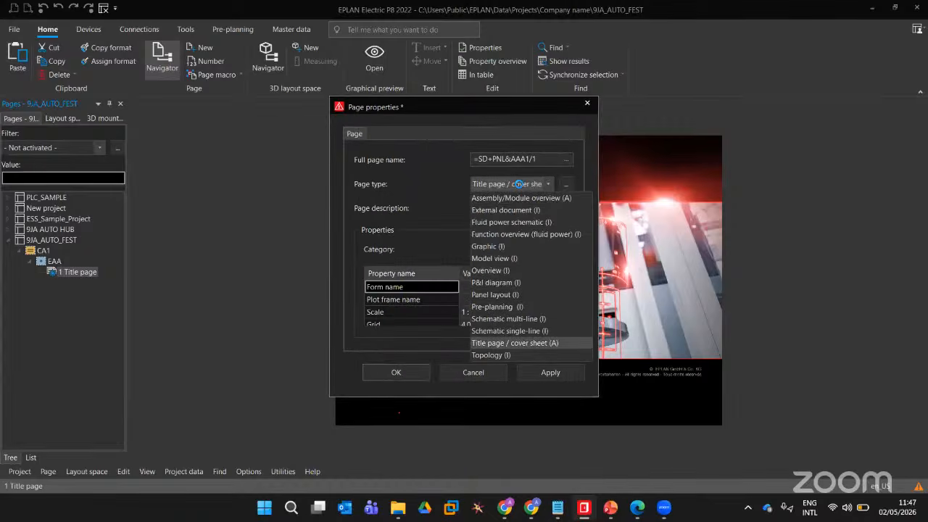
pyautogui.click(512, 343)
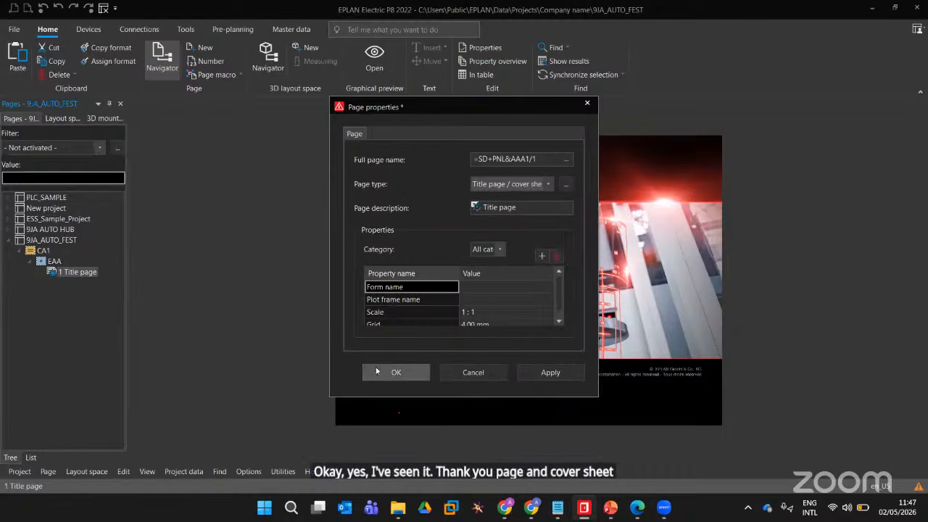
pyautogui.click(423, 375)
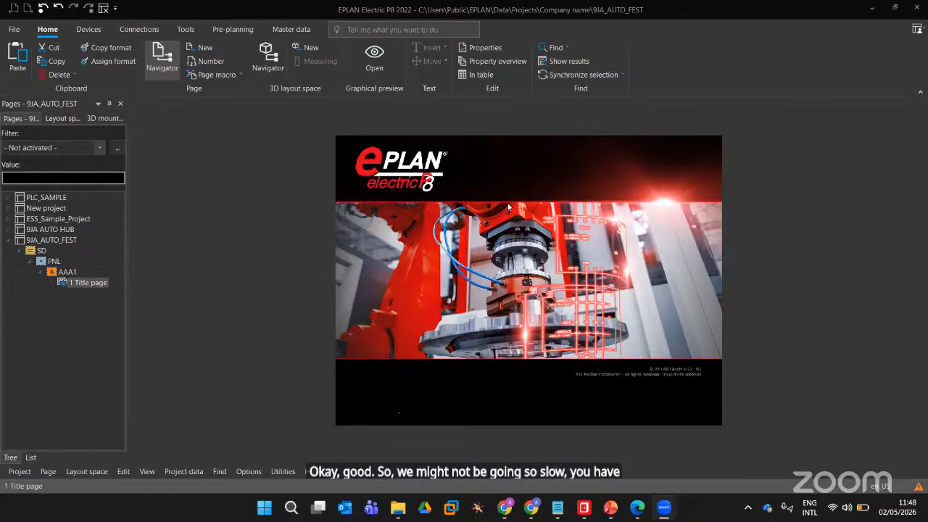
pyautogui.press('super+z')
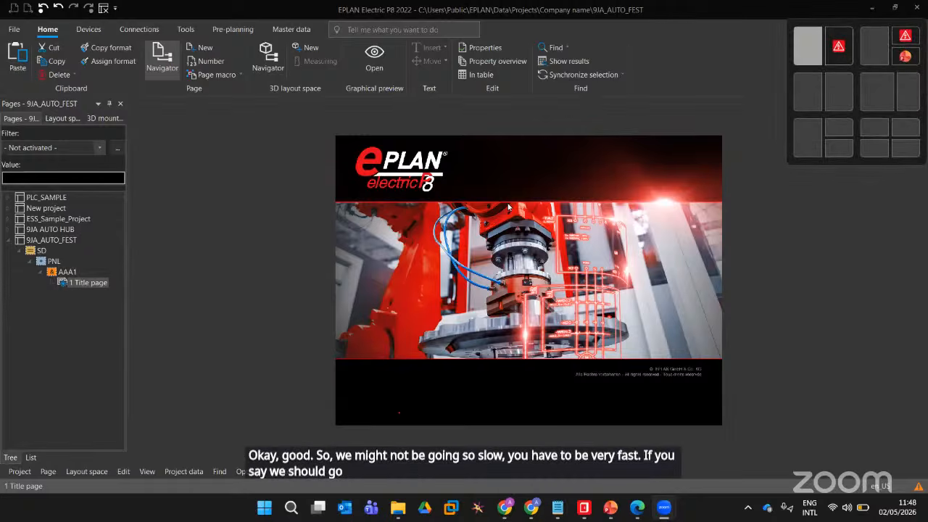
pyautogui.press('Escape')
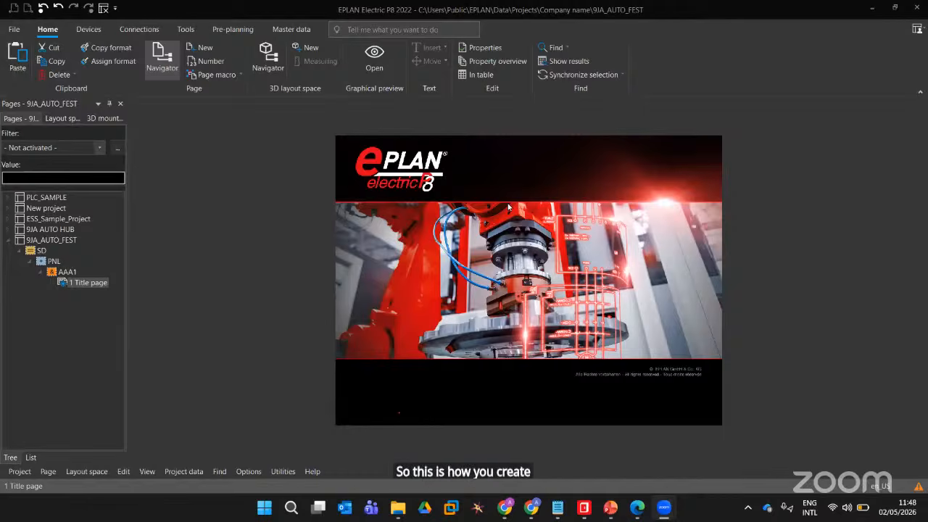
# Open the title page under SD, PNL and AAA1 and examine its sheet in the graphical editor
pyautogui.click(86, 282)
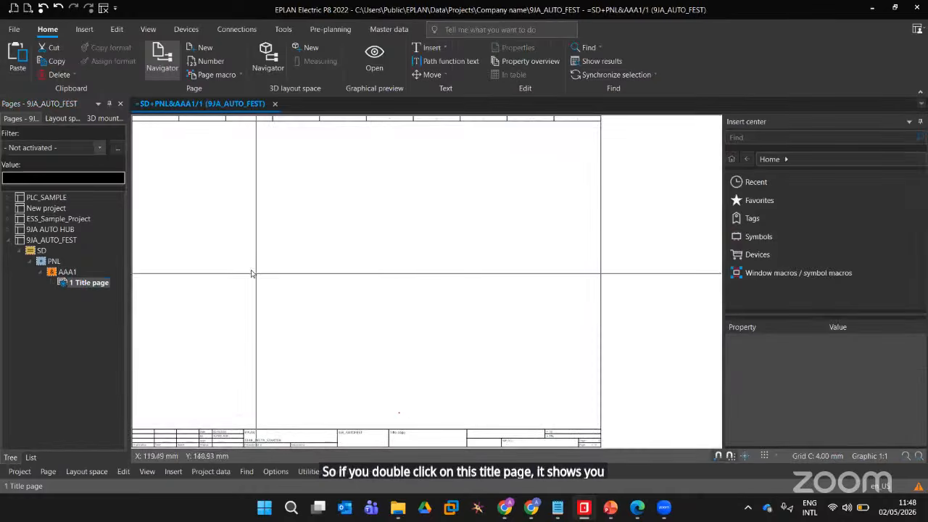
pyautogui.scroll(-2, 250, 269)
pyautogui.moveTo(246, 272); pyautogui.dragTo(335, 278, button='middle')
pyautogui.scroll(2, 330, 283)
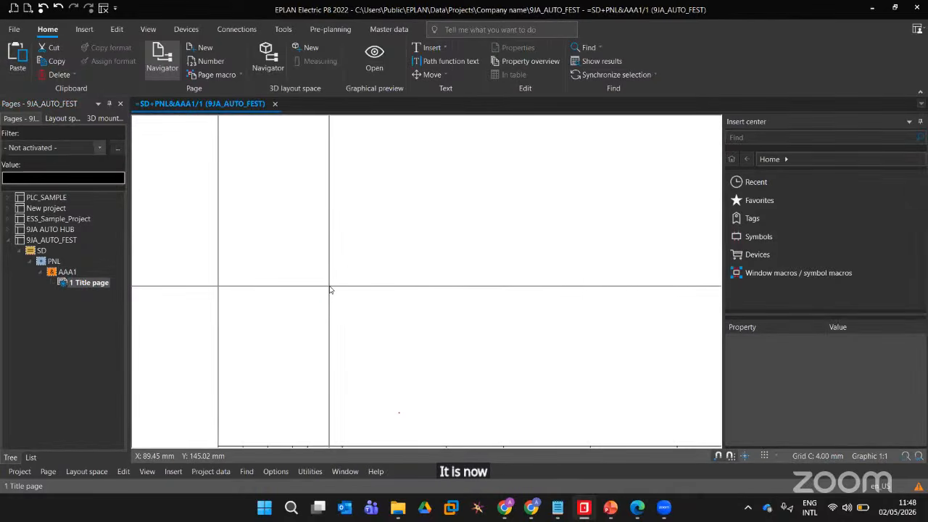
pyautogui.scroll(-1, 326, 290)
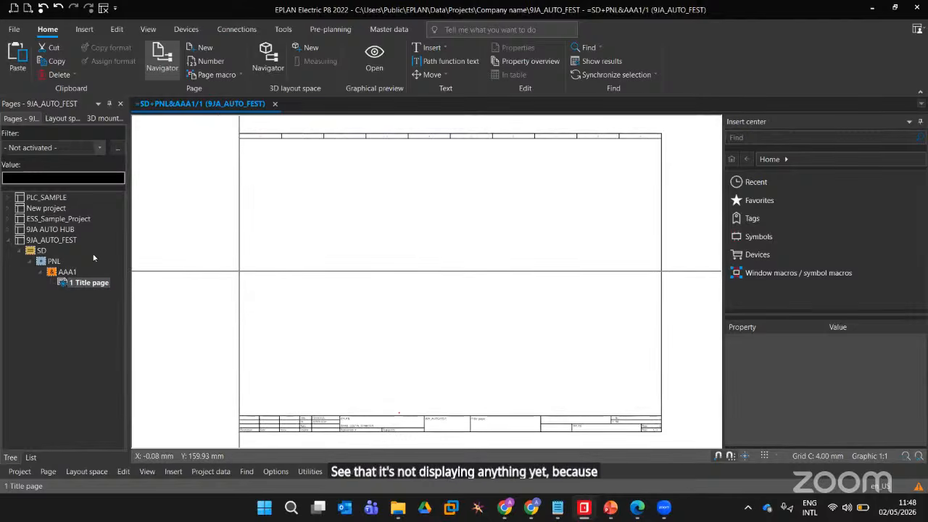
# Assign the form F26_001 to the title page in its page properties and accept
pyautogui.click(89, 283)
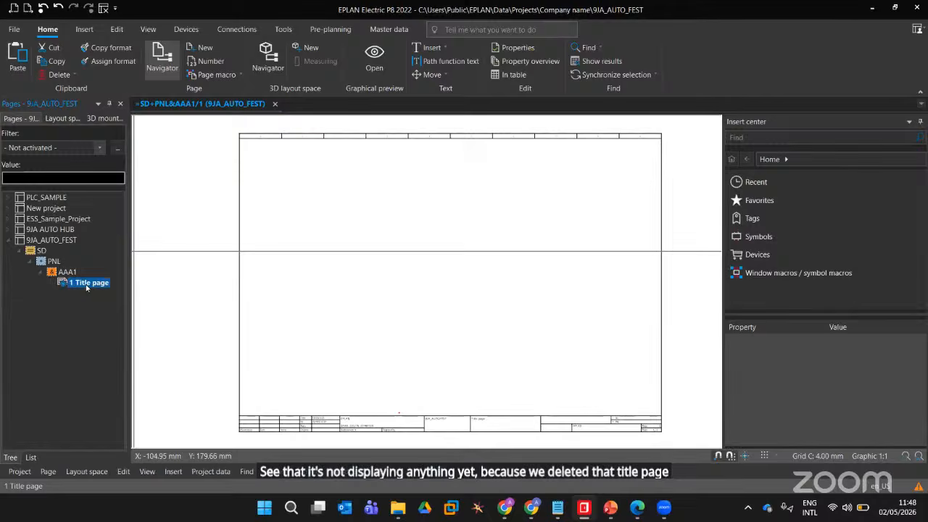
pyautogui.rightClick(87, 287)
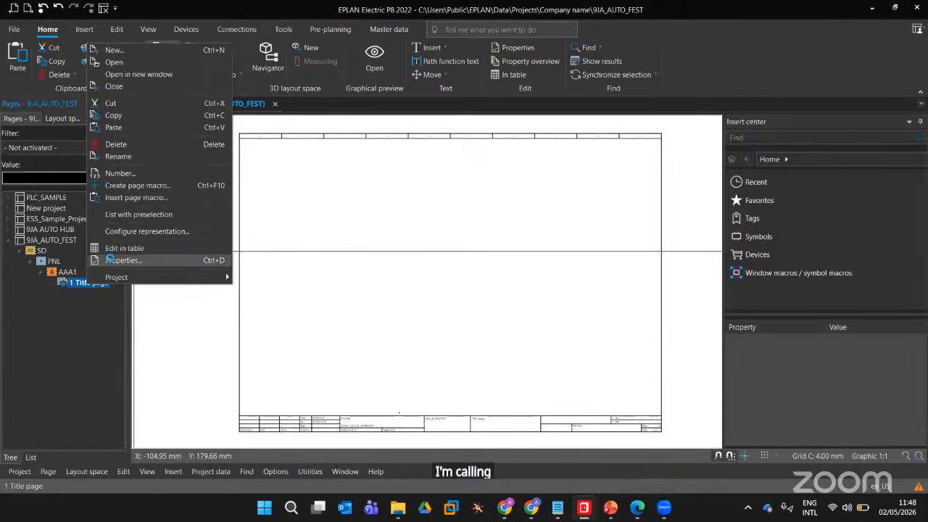
pyautogui.click(110, 260)
pyautogui.click(473, 285)
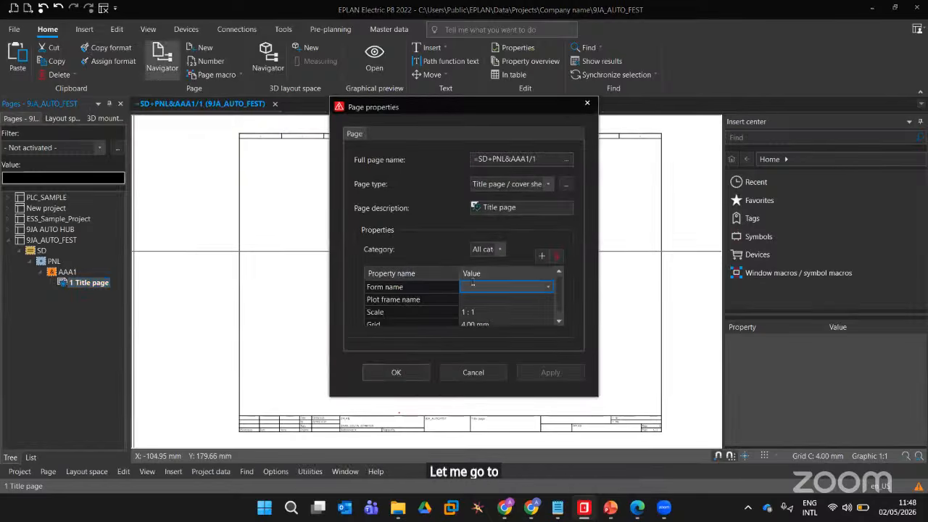
pyautogui.click(548, 286)
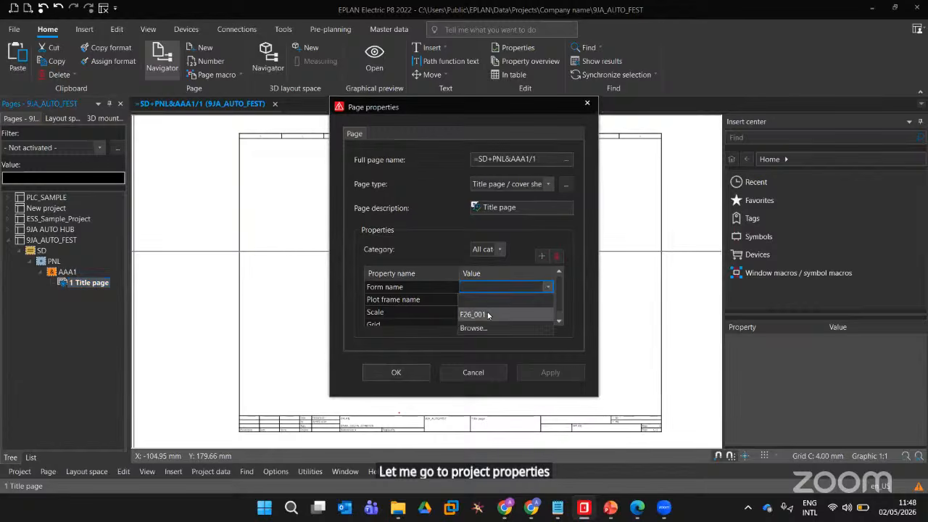
pyautogui.click(489, 314)
pyautogui.click(397, 373)
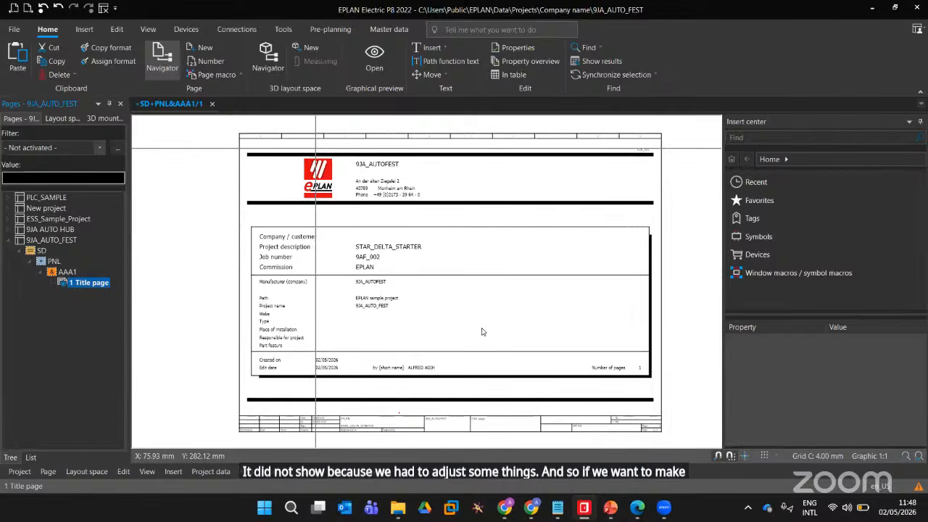
# Select the form F26_001 again in the title page's page properties and accept
pyautogui.rightClick(89, 287)
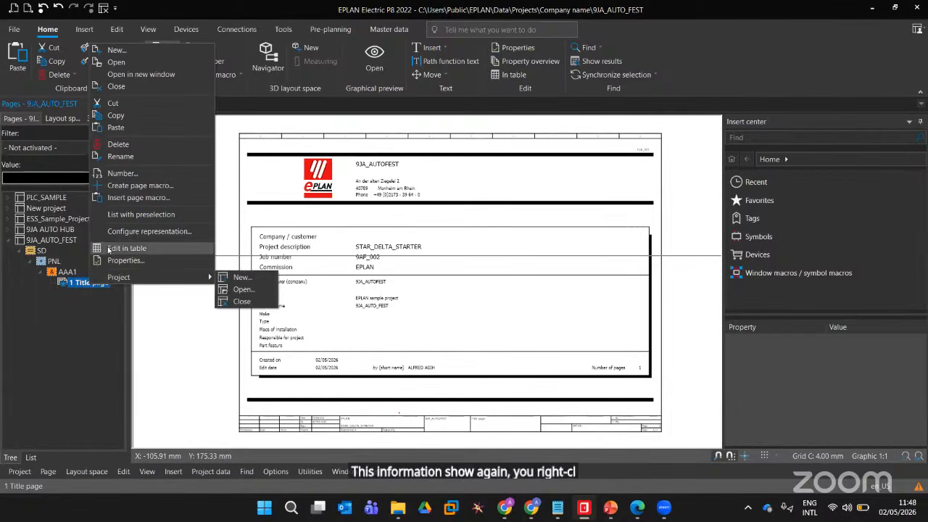
pyautogui.click(114, 263)
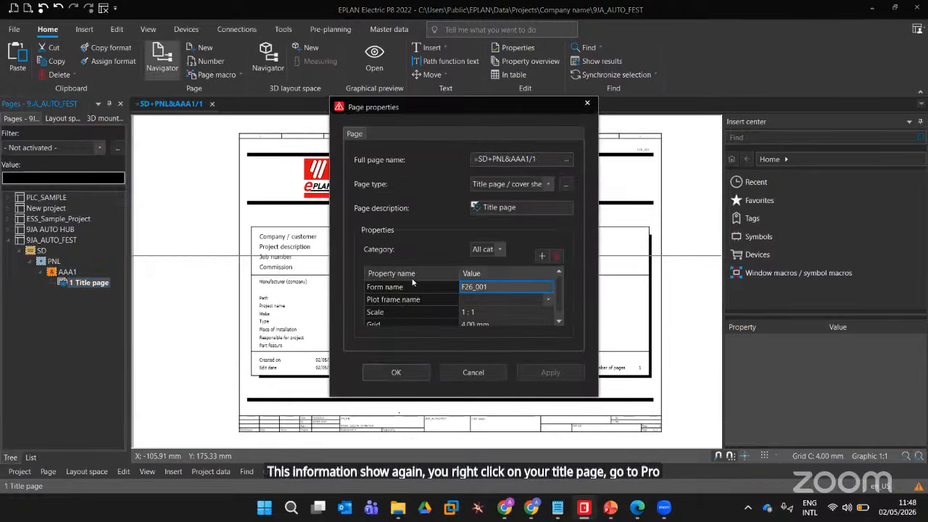
pyautogui.click(549, 287)
pyautogui.click(508, 305)
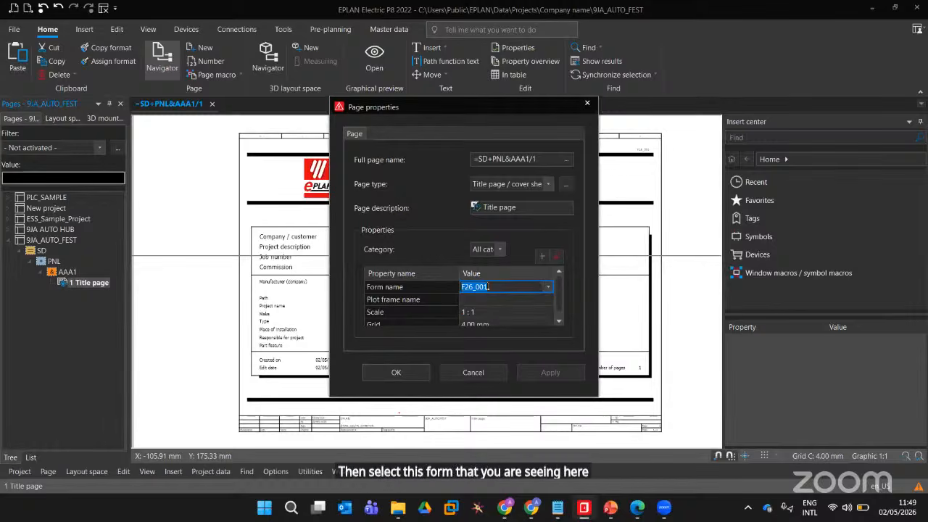
pyautogui.click(396, 372)
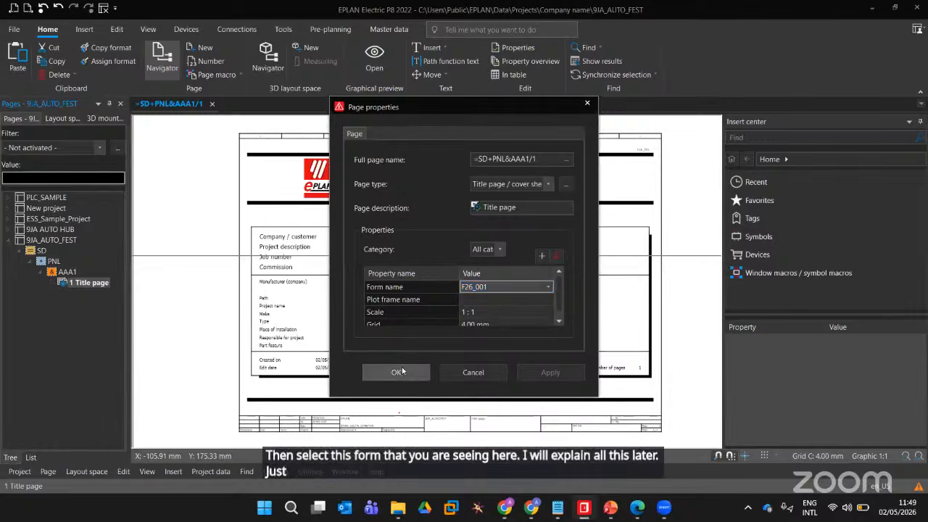
# Examine the project details on the title page and narrow the Insert center to enlarge the drawing area
pyautogui.scroll(2, 344, 231)
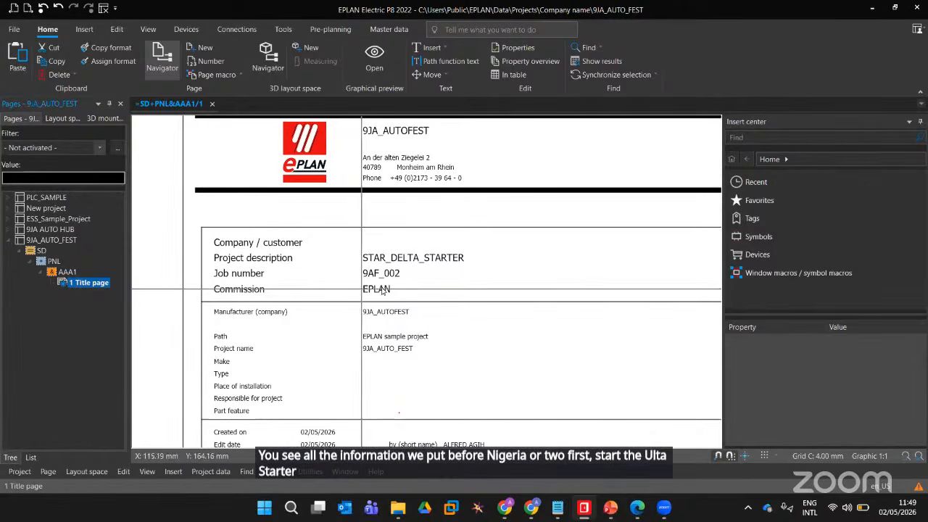
pyautogui.scroll(-2, 329, 332)
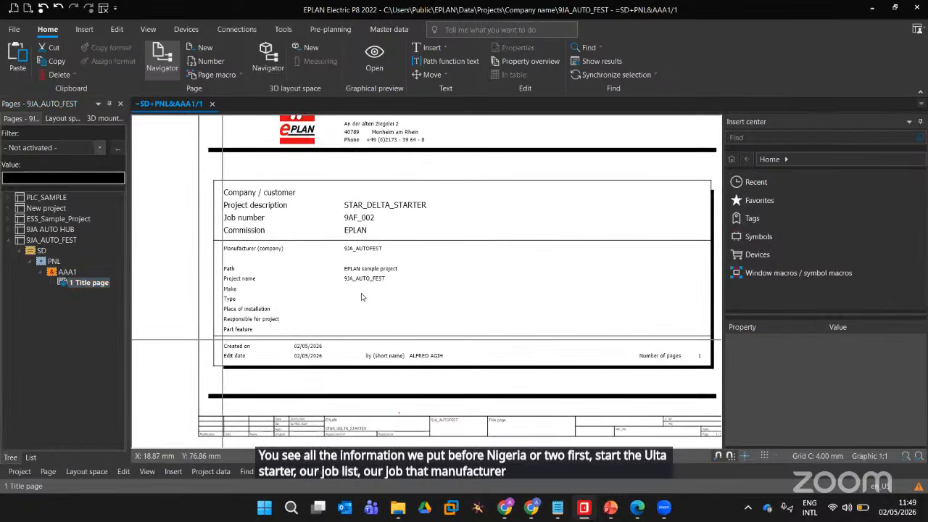
pyautogui.scroll(-2, 273, 239)
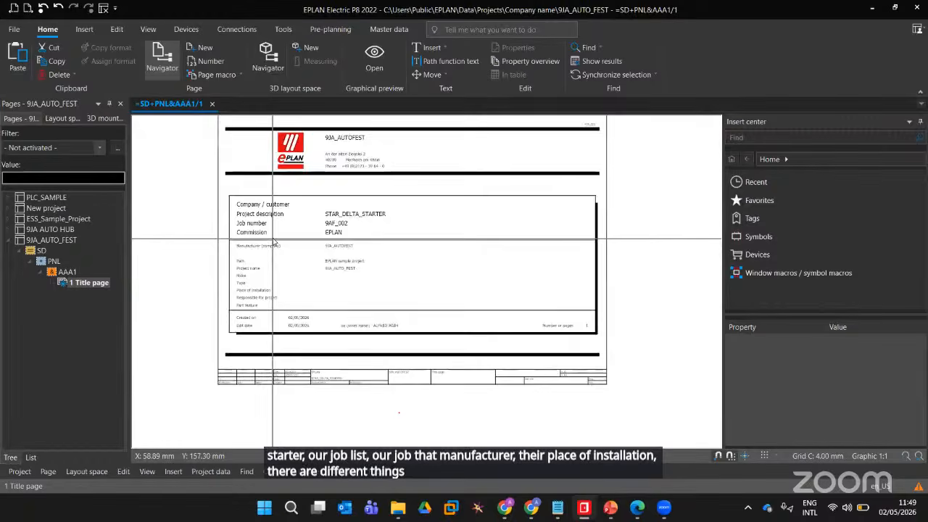
pyautogui.moveTo(273, 239); pyautogui.dragTo(269, 276, button='middle')
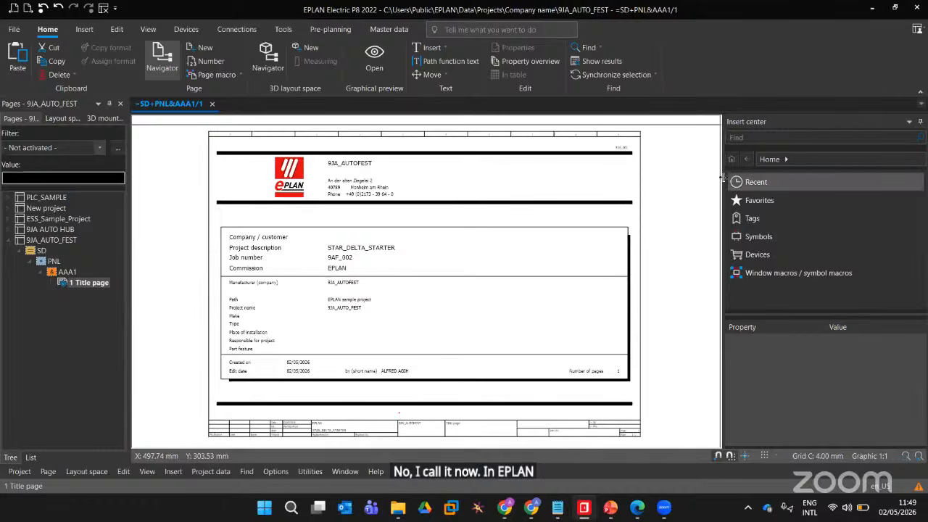
pyautogui.moveTo(724, 179); pyautogui.dragTo(782, 183)
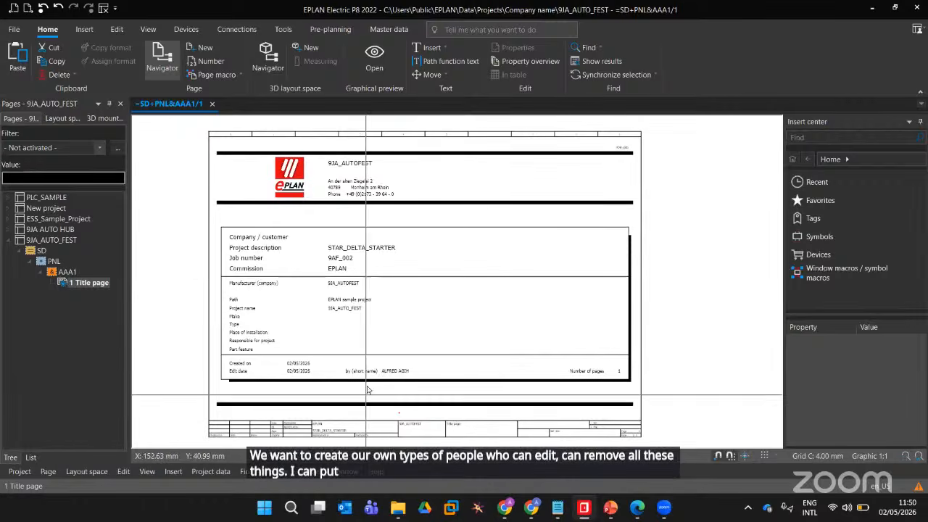
# Examine the title page's plot frame, including the title block along the sheet's lower edge and the surrounding border
pyautogui.scroll(-1, 354, 308)
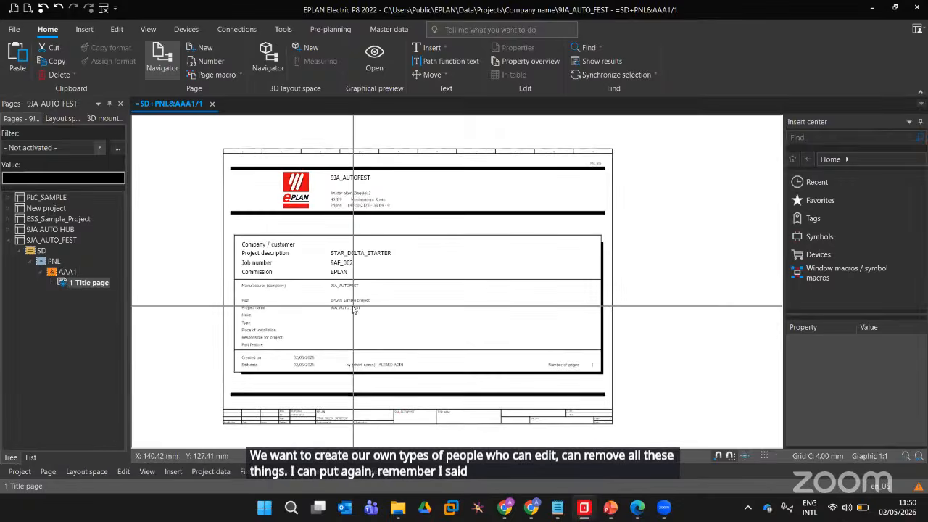
pyautogui.scroll(3, 354, 308)
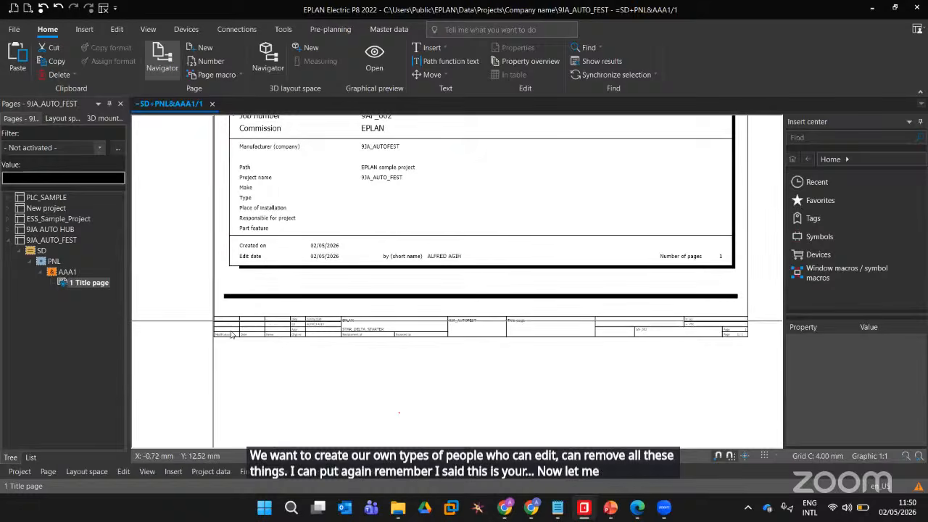
pyautogui.scroll(3, 283, 308)
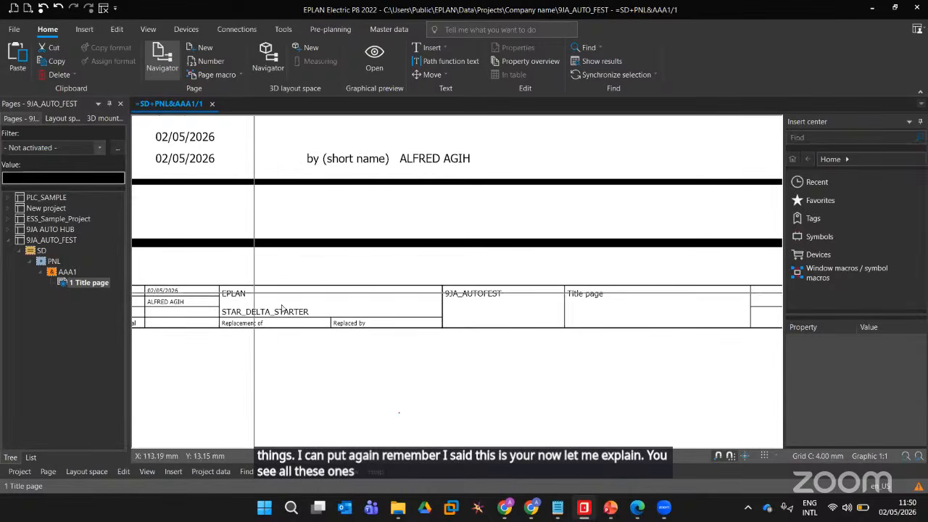
pyautogui.scroll(-1, 282, 309)
pyautogui.moveTo(190, 311); pyautogui.dragTo(259, 313, button='middle')
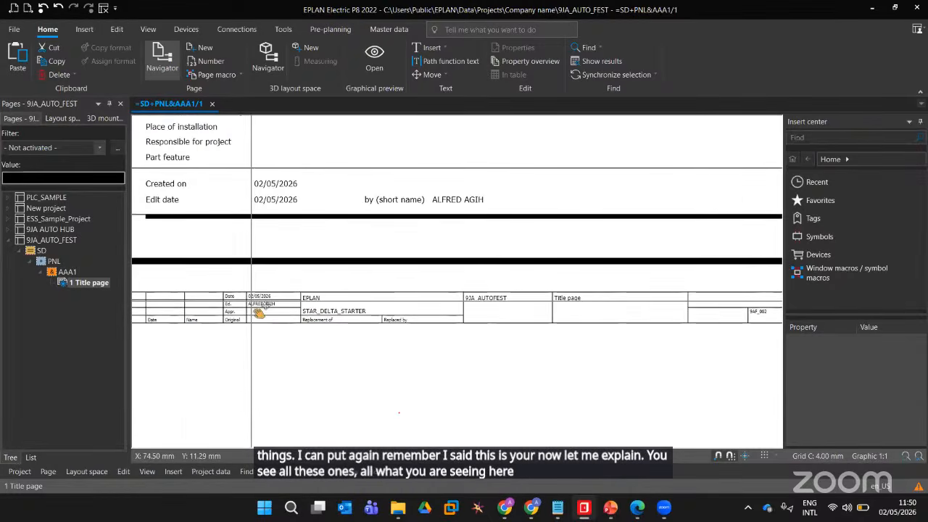
pyautogui.scroll(-1, 663, 327)
pyautogui.moveTo(662, 327); pyautogui.dragTo(542, 398, button='middle')
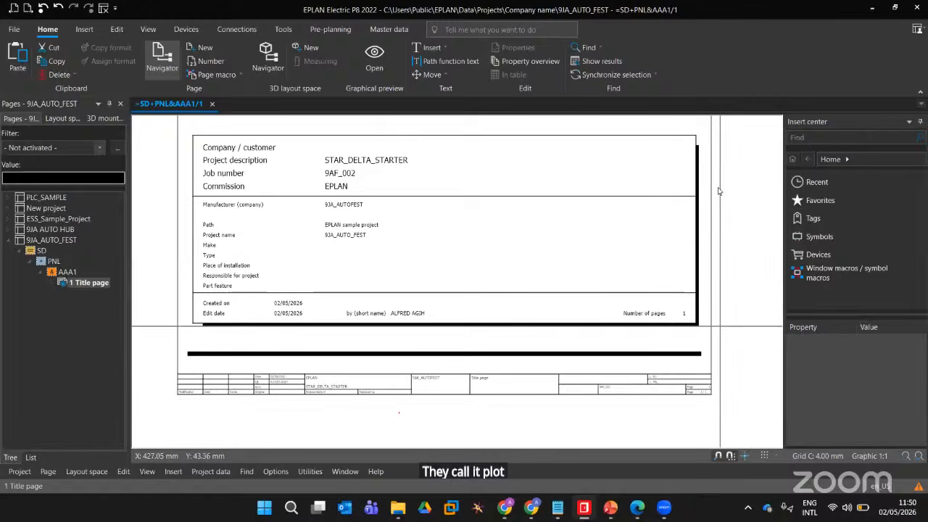
pyautogui.scroll(1, 711, 143)
pyautogui.scroll(-3, 705, 151)
pyautogui.scroll(-2, 705, 152)
pyautogui.scroll(2, 547, 167)
pyautogui.moveTo(549, 167); pyautogui.dragTo(478, 324, button='middle')
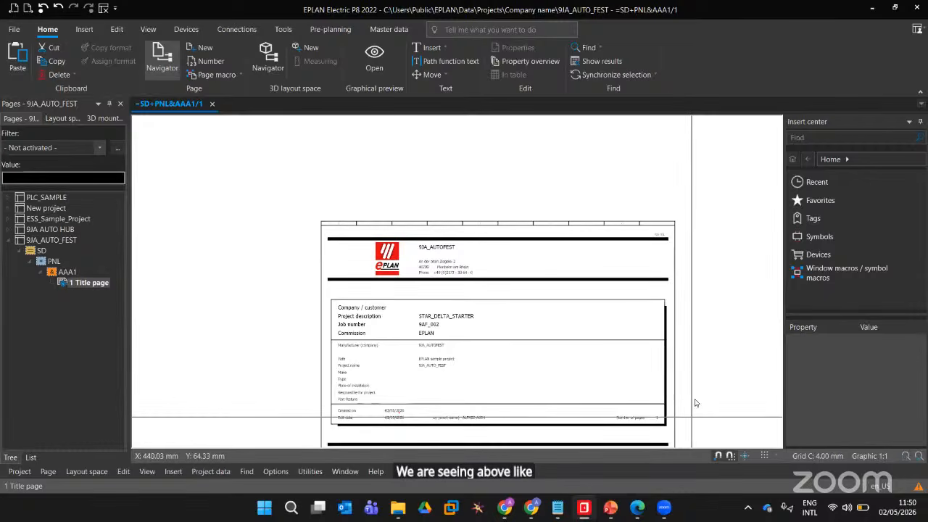
pyautogui.moveTo(450, 359); pyautogui.dragTo(421, 323, button='middle')
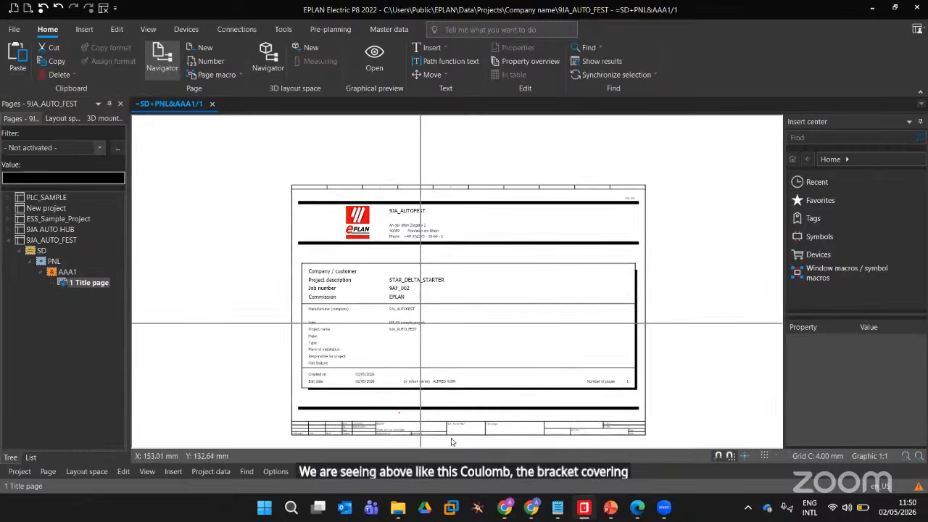
pyautogui.scroll(1, 388, 323)
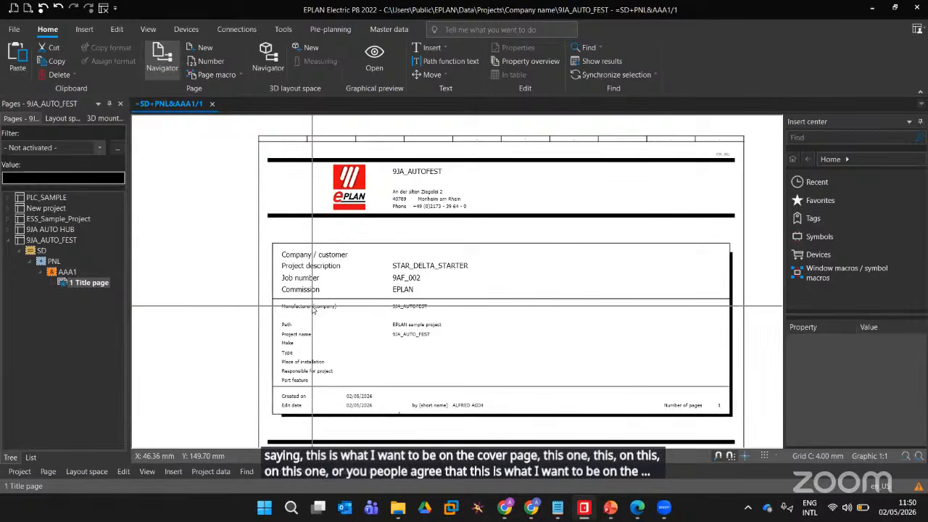
pyautogui.scroll(-1, 405, 219)
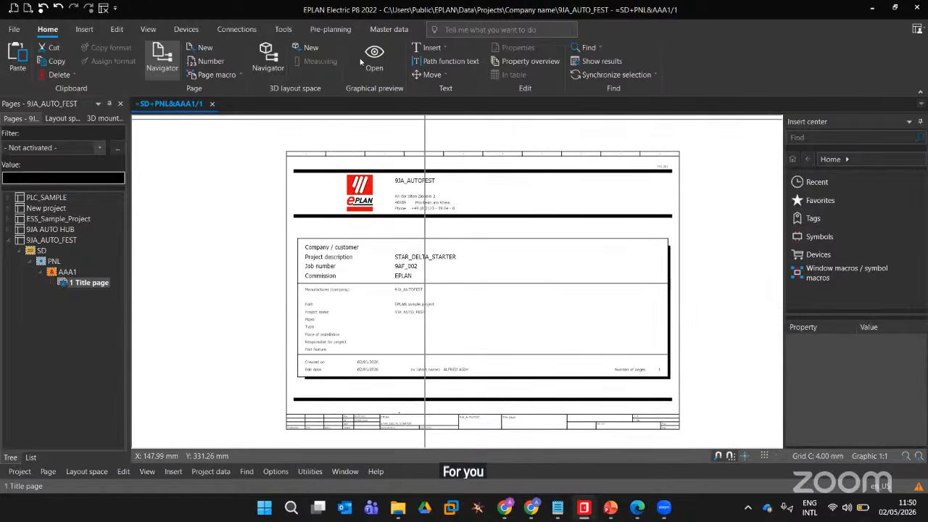
# Select the title page under AAA1 and start copying a form from the master data
pyautogui.click(372, 32)
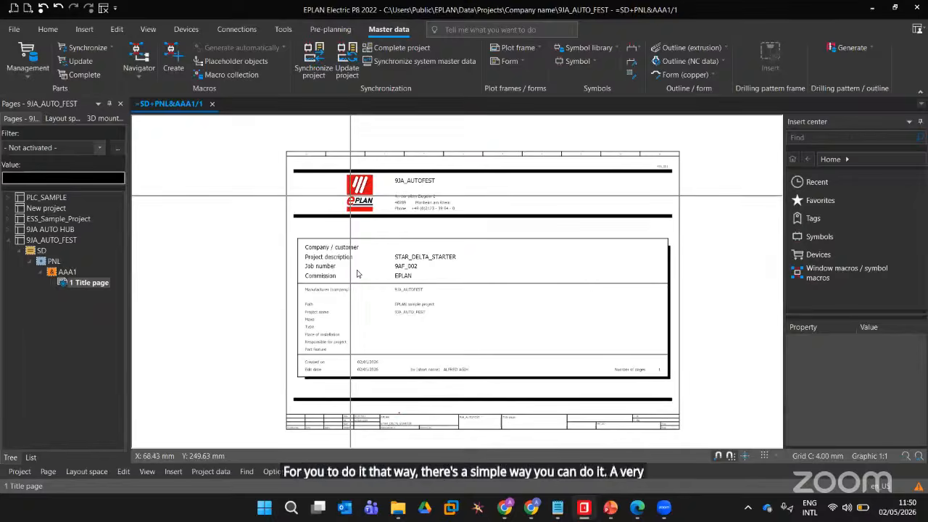
pyautogui.scroll(1, 364, 276)
pyautogui.scroll(-1, 335, 269)
pyautogui.scroll(1, 332, 267)
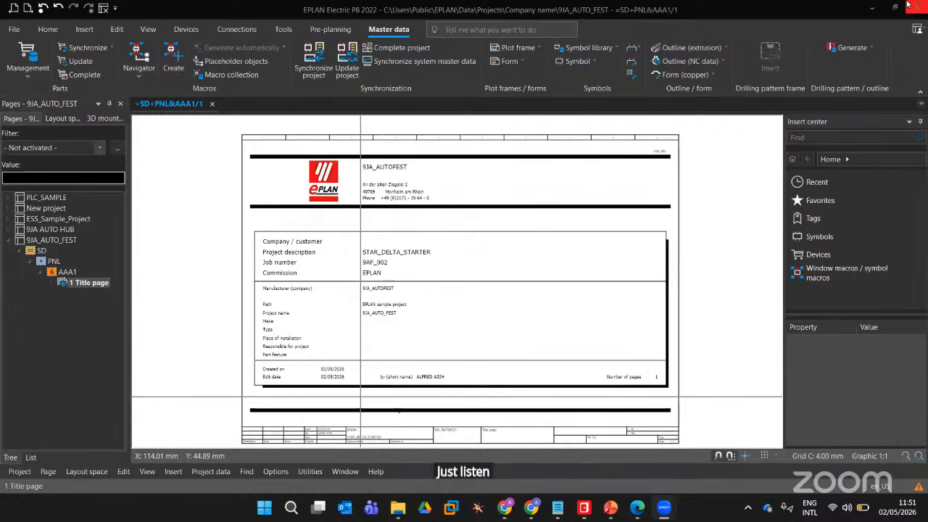
pyautogui.click(629, 392)
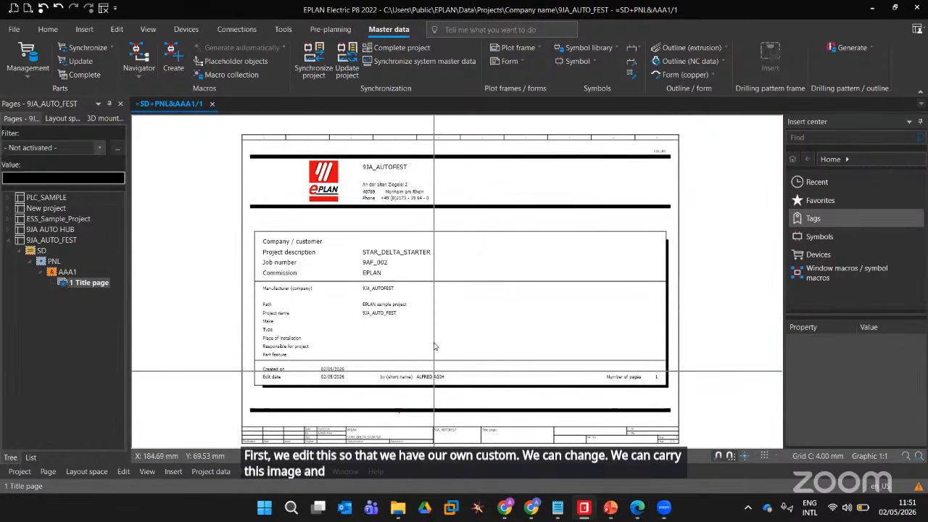
pyautogui.click(76, 284)
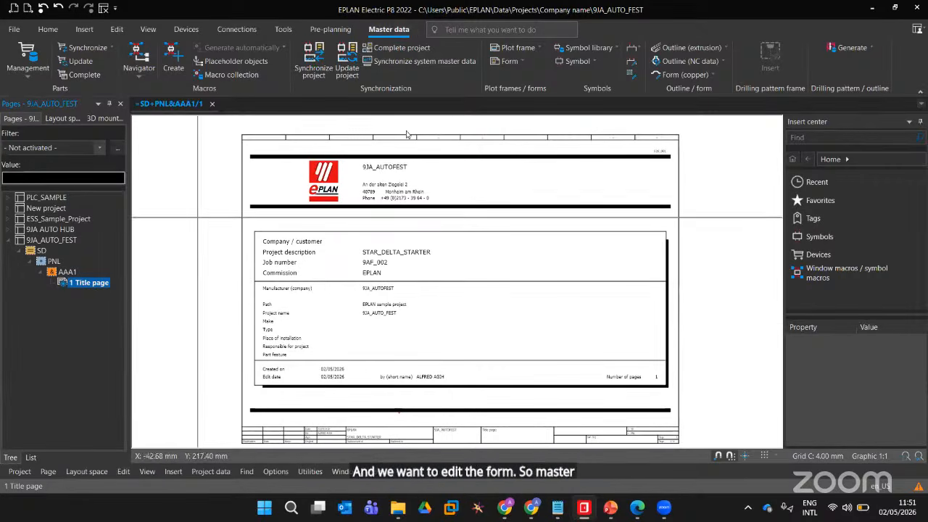
pyautogui.click(512, 68)
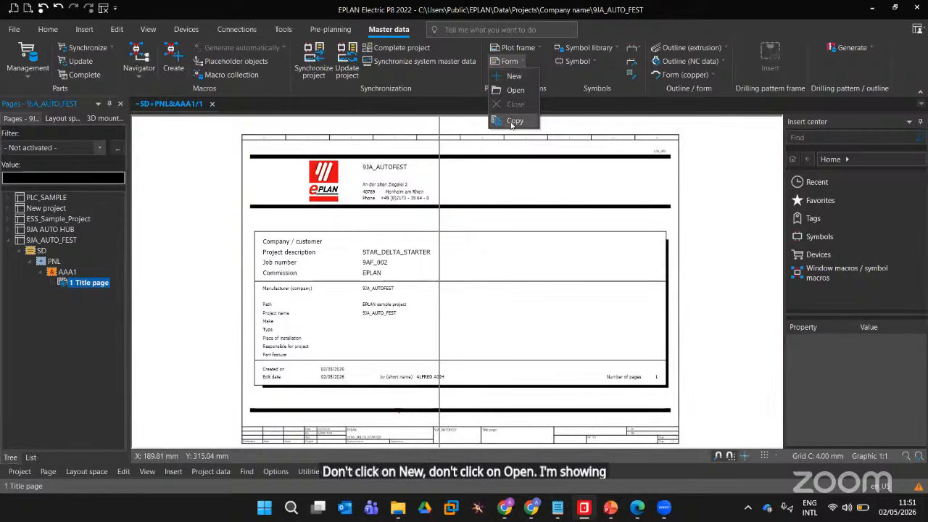
pyautogui.click(511, 125)
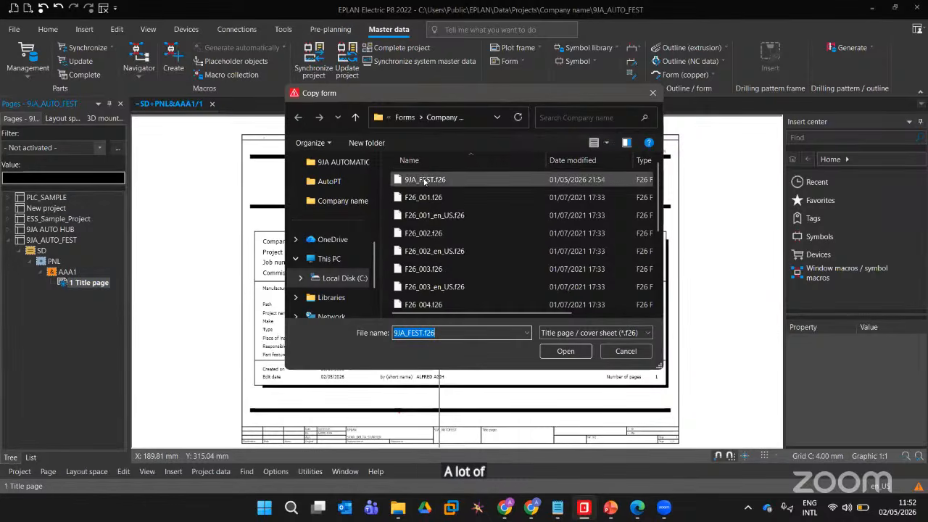
# Browse the available form files and filter them by the type Title page / cover sheet (*.f26)
pyautogui.scroll(-2, 406, 275)
pyautogui.scroll(1, 421, 276)
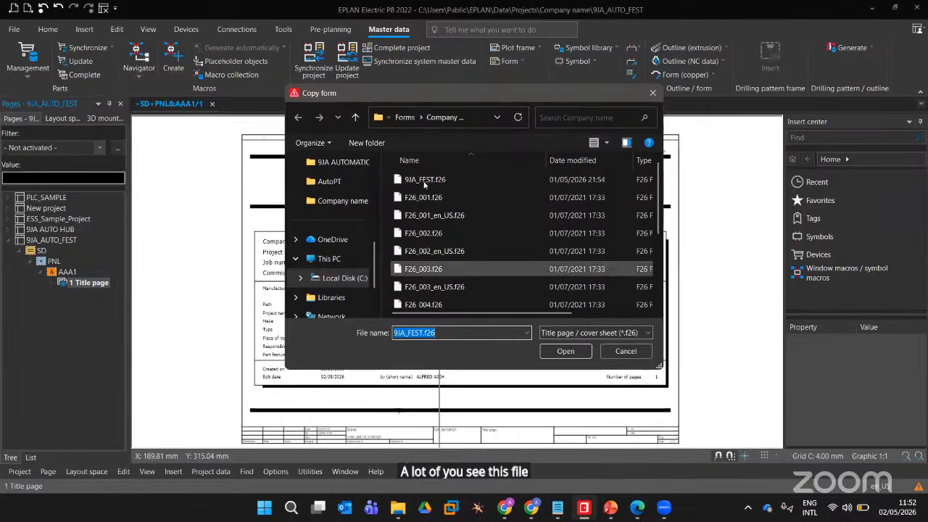
pyautogui.scroll(1, 489, 277)
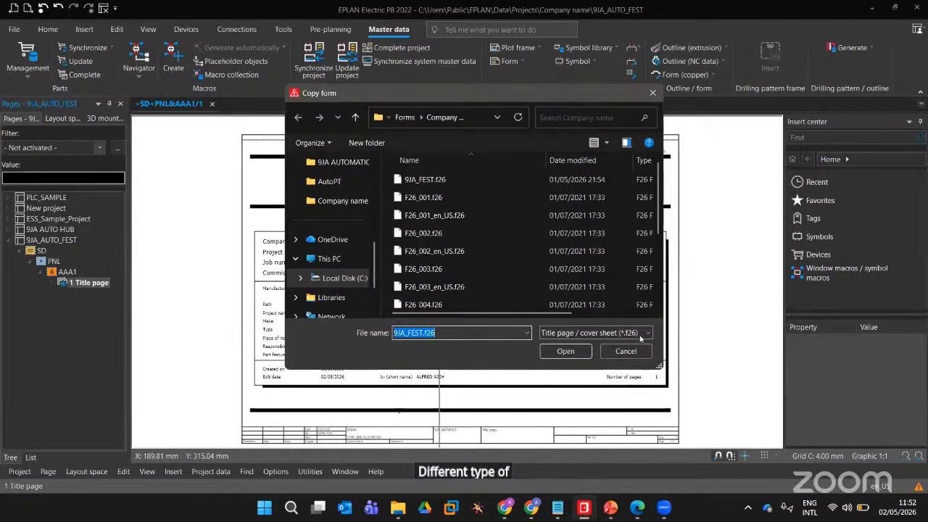
pyautogui.click(633, 333)
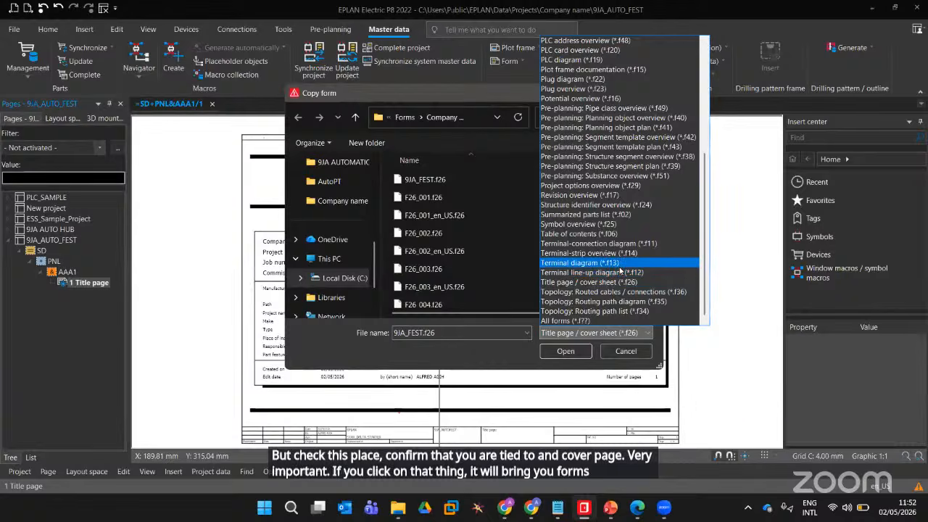
pyautogui.click(589, 283)
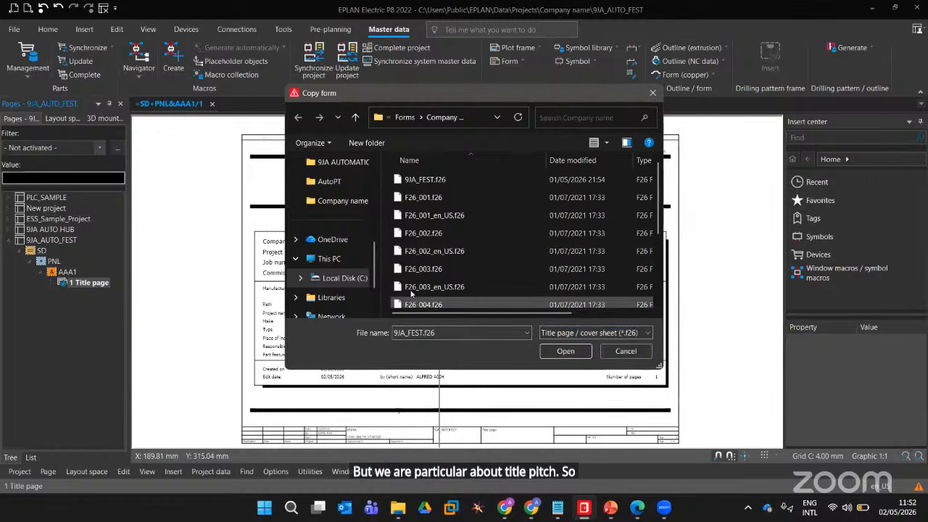
# Look through the list of title page forms and cancel the form copy
pyautogui.scroll(-3, 436, 225)
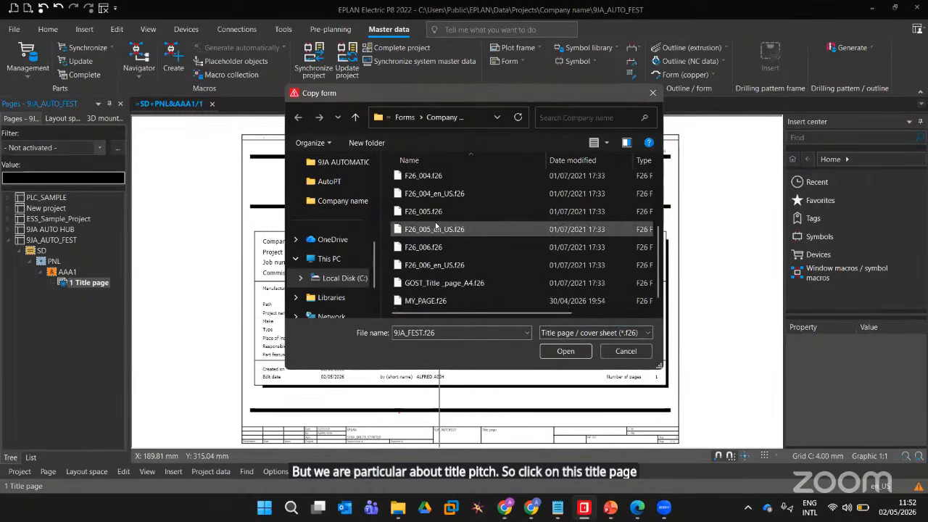
pyautogui.scroll(3, 437, 226)
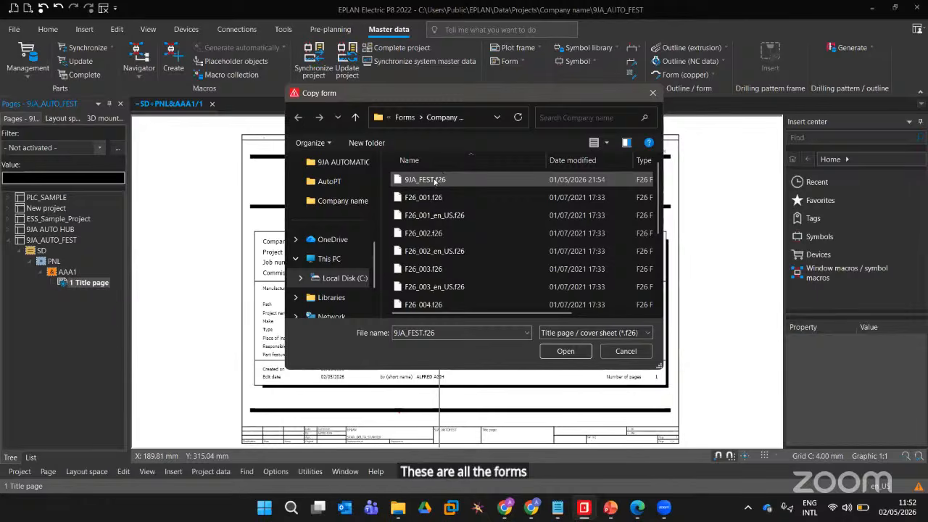
pyautogui.scroll(-3, 425, 288)
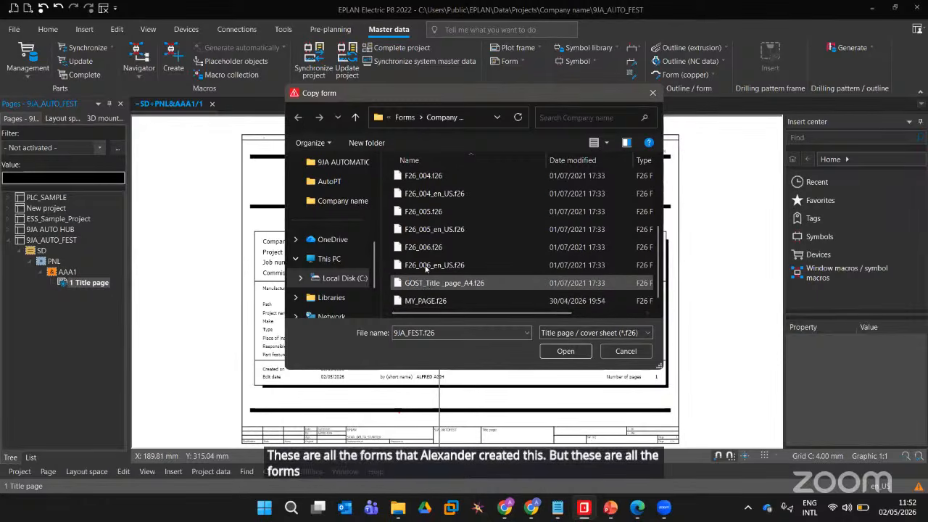
pyautogui.scroll(3, 457, 266)
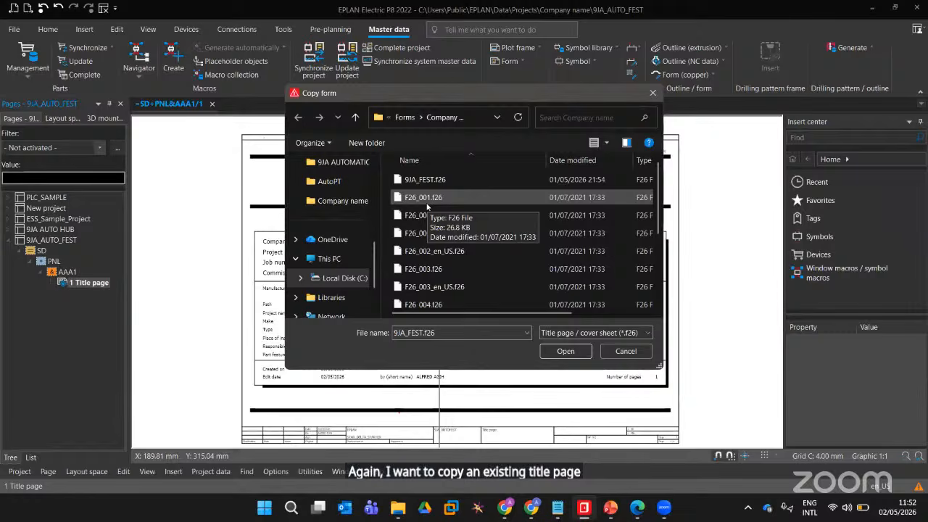
pyautogui.click(625, 351)
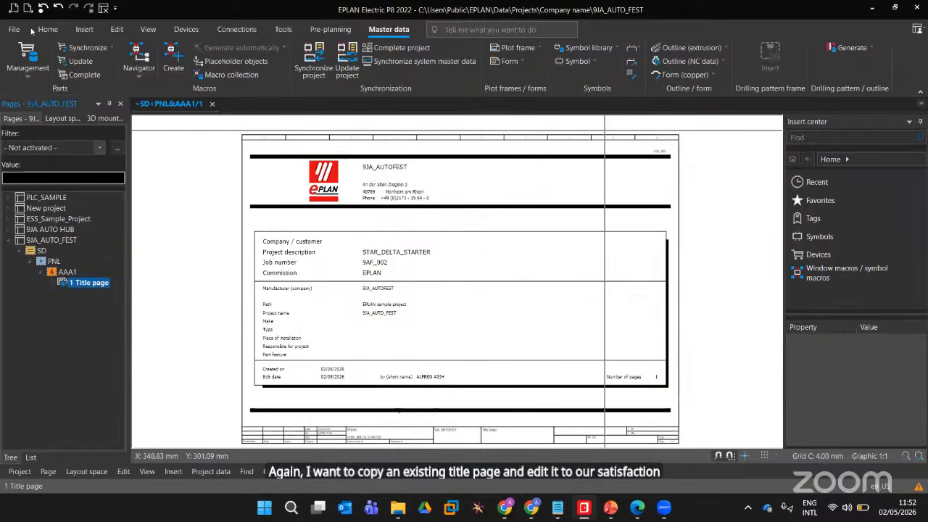
# Check the form name assigned in the title page's properties and close them
pyautogui.rightClick(85, 283)
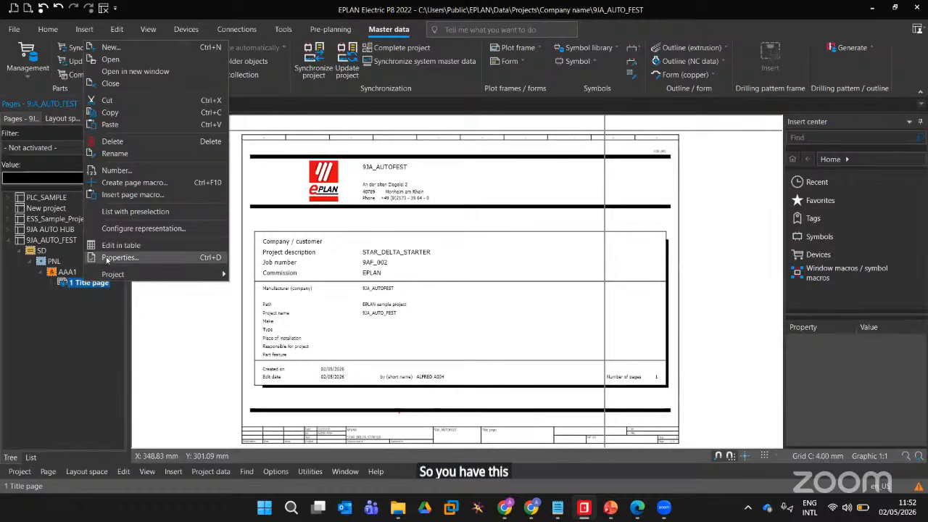
pyautogui.click(128, 275)
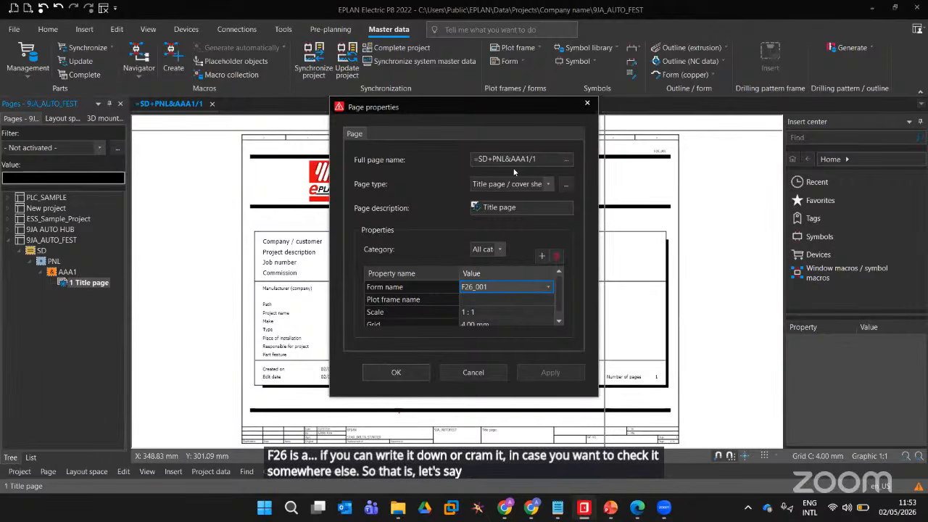
pyautogui.click(588, 104)
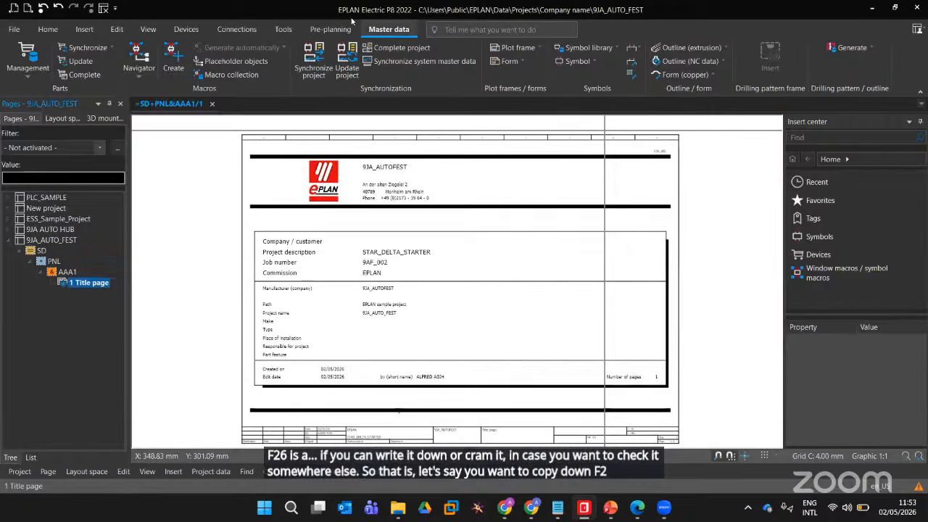
# Start copying a form from the master data, choosing F26_001.f26 as the source title page form
pyautogui.click(510, 61)
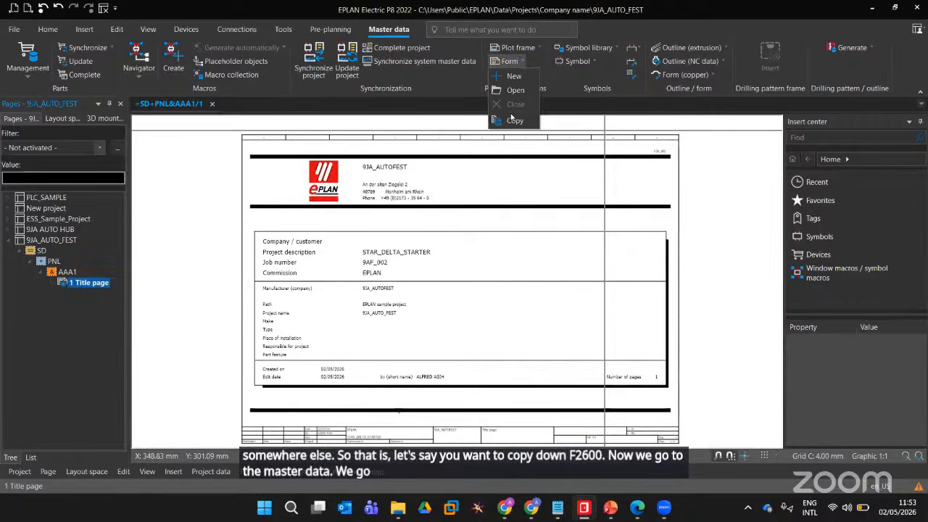
pyautogui.click(514, 121)
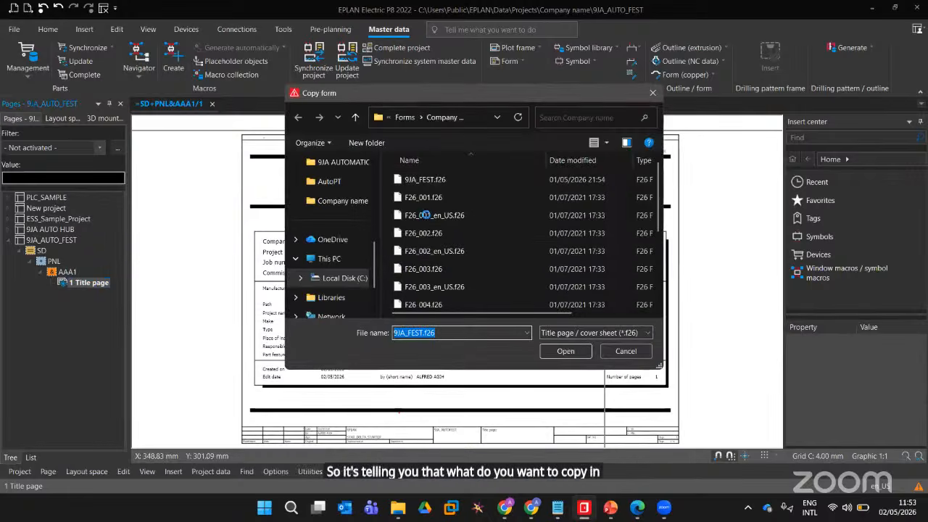
pyautogui.click(419, 203)
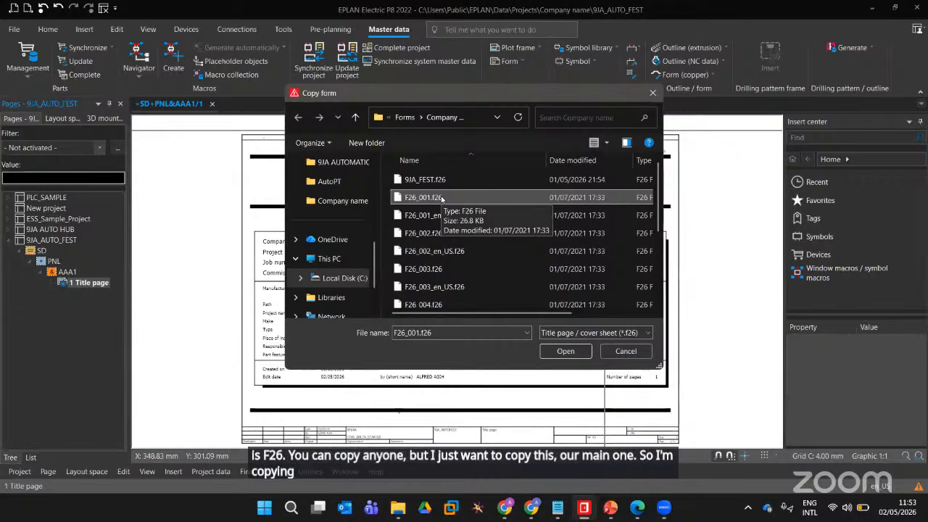
pyautogui.click(566, 351)
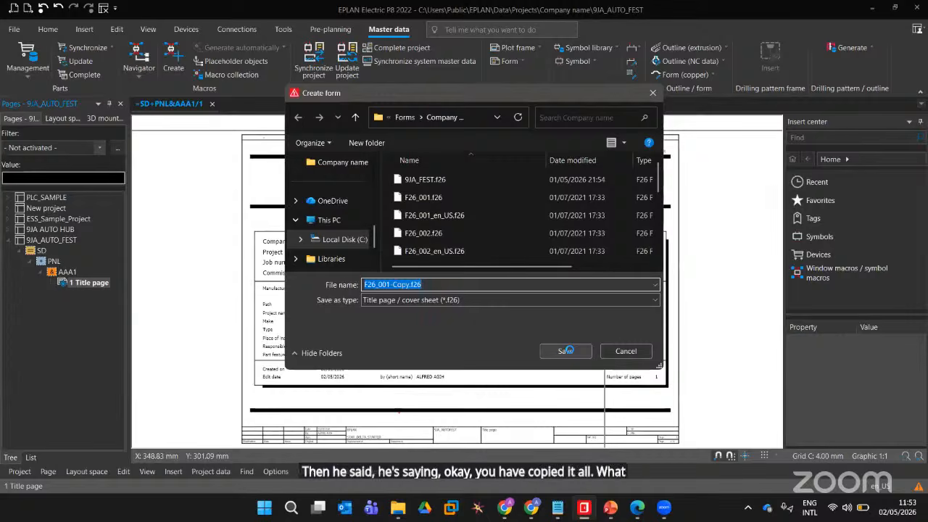
# Save the form copy as JAYGRAPHICS.f26
pyautogui.click(570, 350)
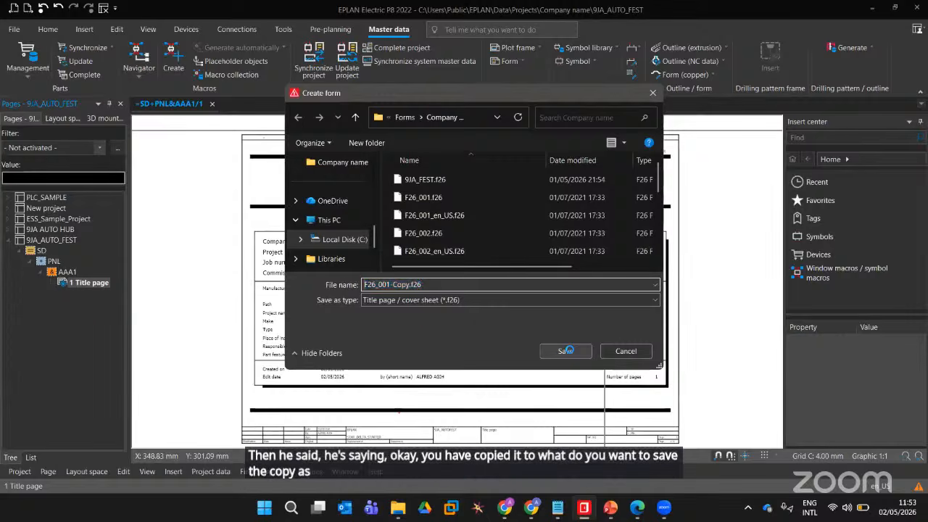
pyautogui.press('BackSpace')
pyautogui.press('BackSpace')
pyautogui.press('BackSpace')
pyautogui.press('BackSpace')
pyautogui.press('BackSpace')
pyautogui.press('BackSpace')
pyautogui.press('BackSpace')
pyautogui.press('BackSpace')
pyautogui.press('BackSpace')
pyautogui.press('BackSpace')
pyautogui.press('BackSpace')
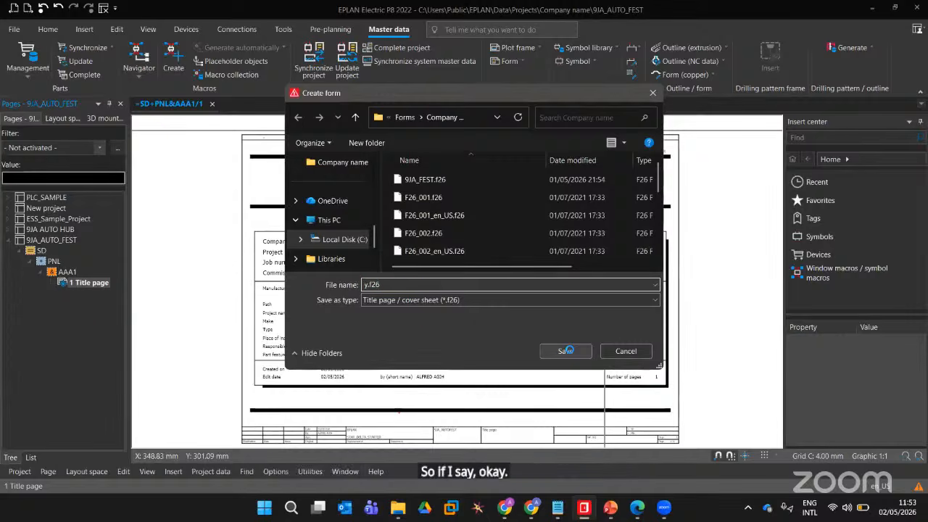
pyautogui.write('JA')
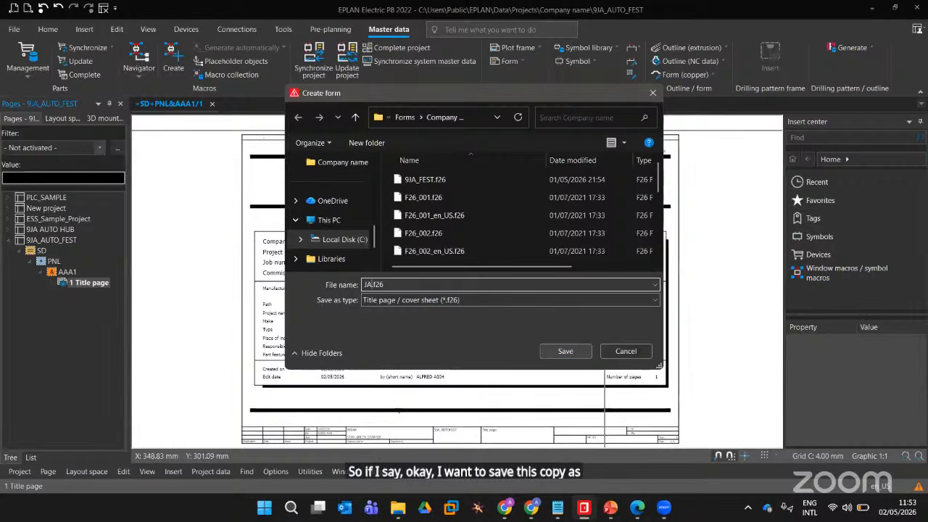
pyautogui.write('YGRAPHICS')
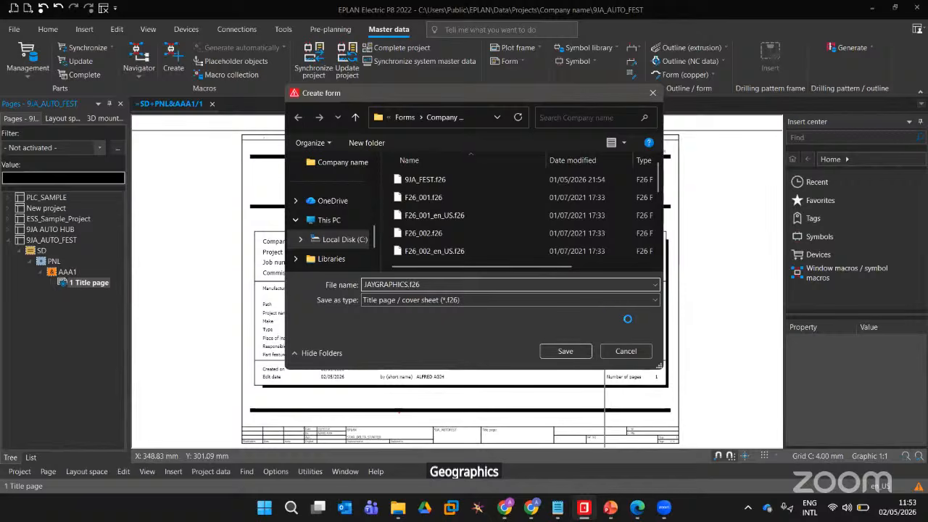
pyautogui.click(551, 353)
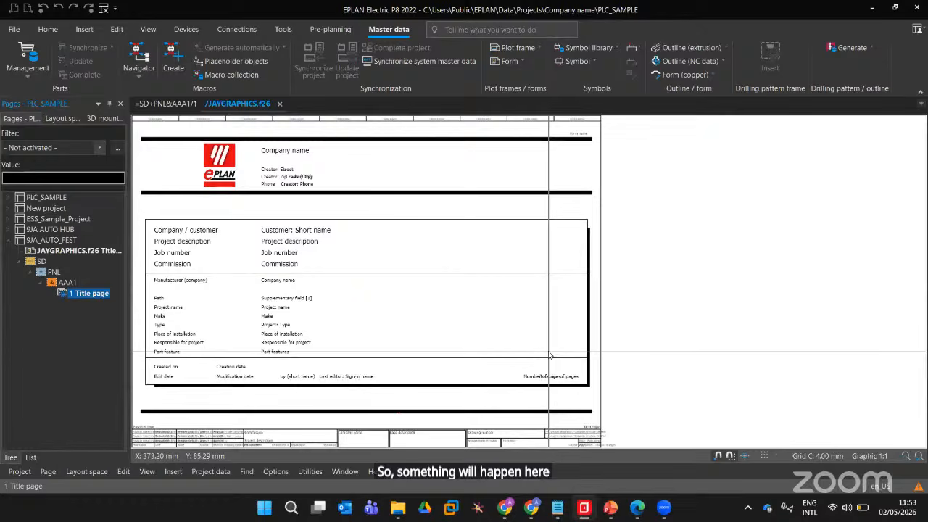
# Select the JAYGRAPHICS.f26 form under 9JA_AUTO_FEST and delete the EPLAN logo from its header
pyautogui.click(34, 239)
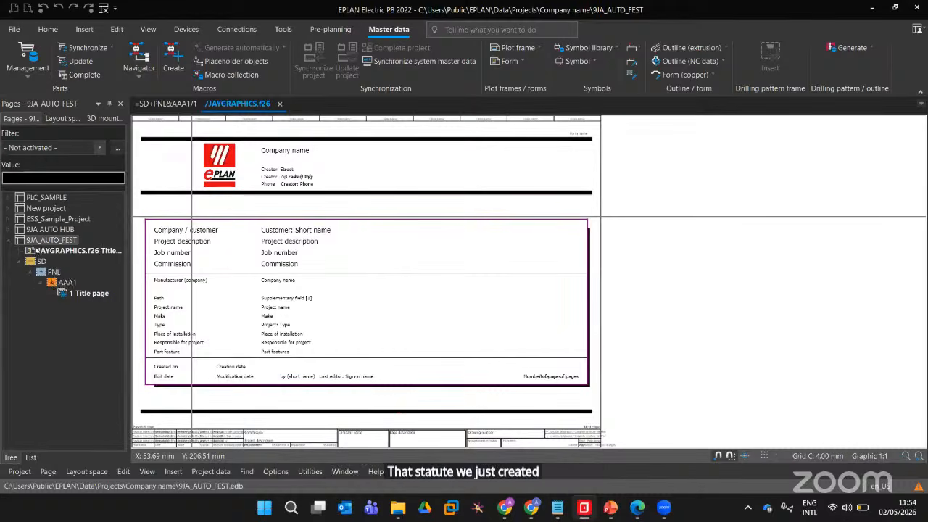
pyautogui.click(41, 251)
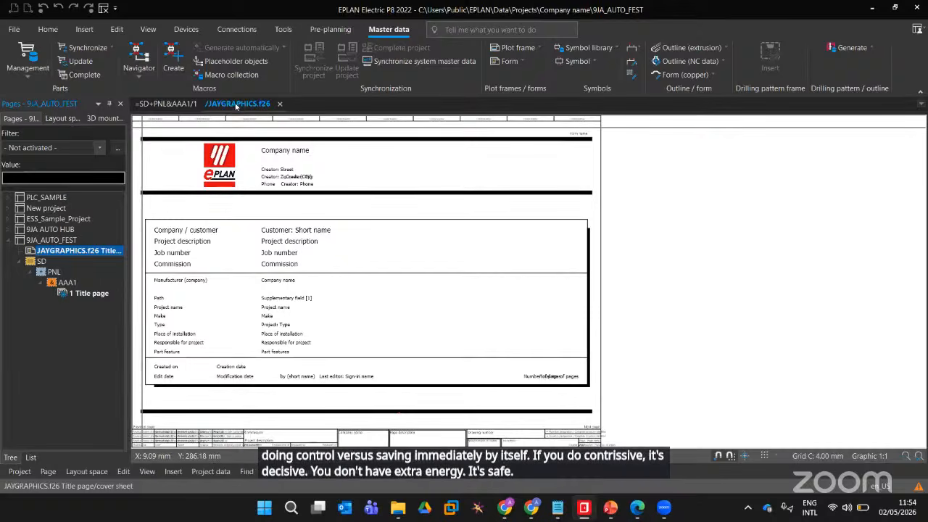
pyautogui.moveTo(665, 256); pyautogui.dragTo(815, 270, button='middle')
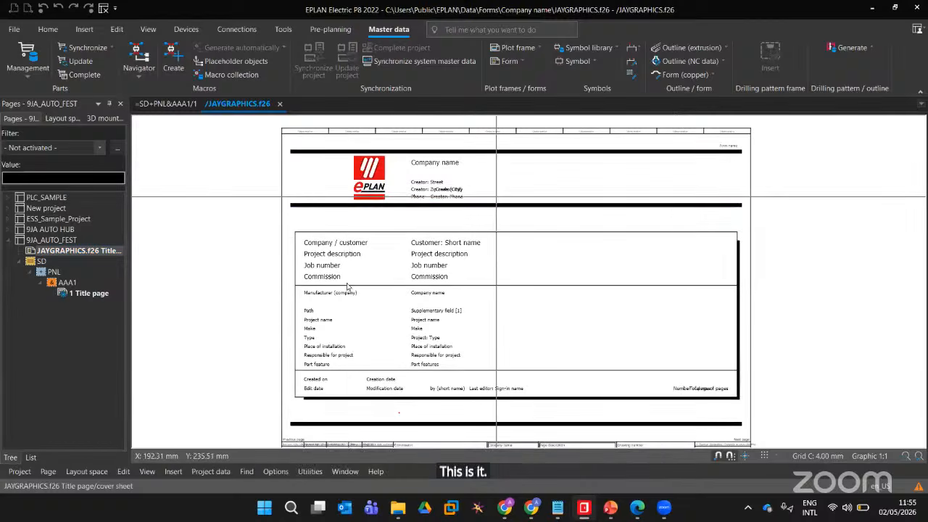
pyautogui.click(369, 187)
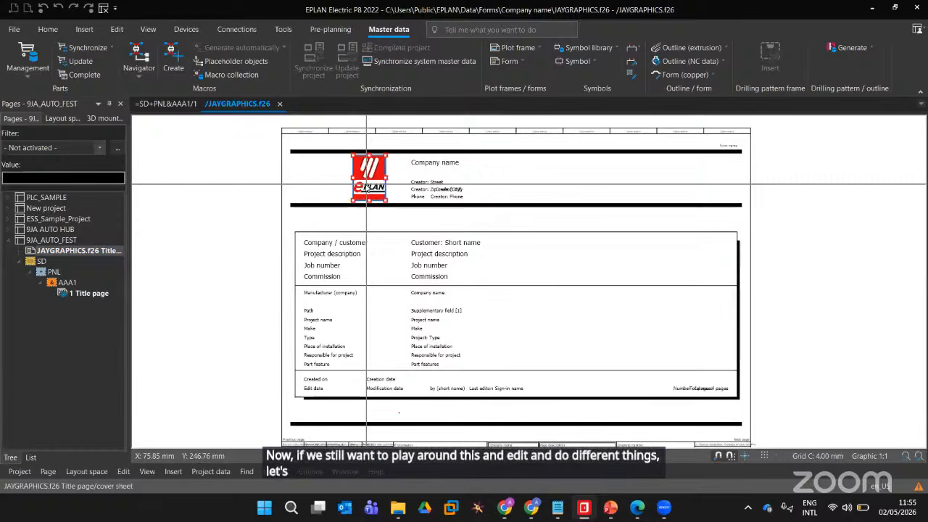
pyautogui.press('Delete')
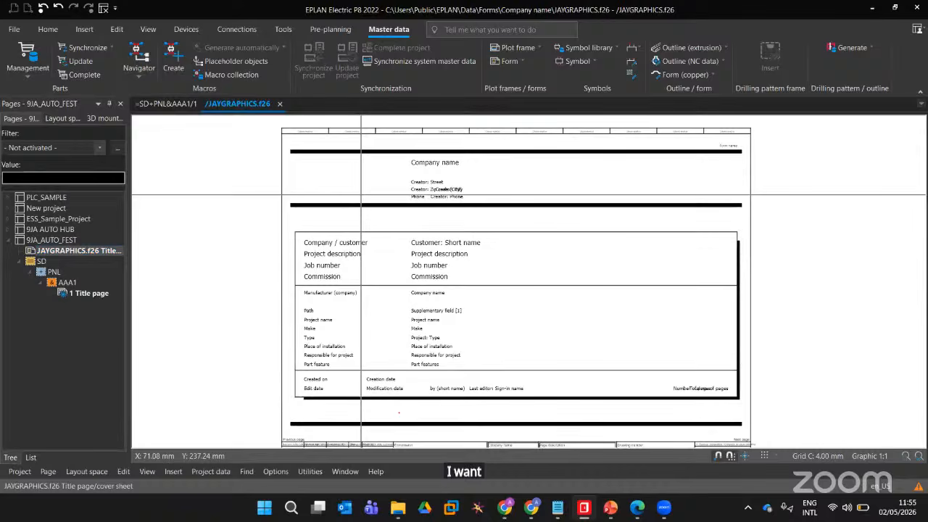
pyautogui.hotkey('alt', 'Tab')
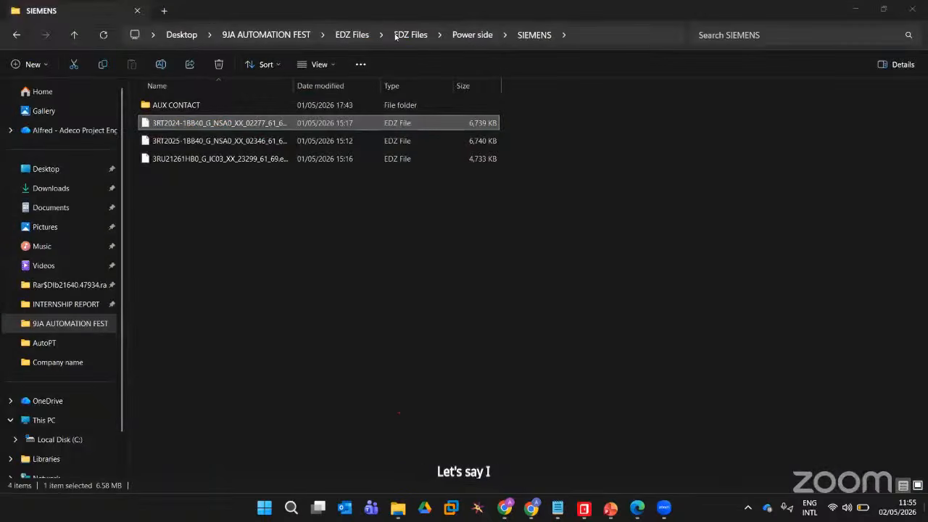
pyautogui.press('super+d')
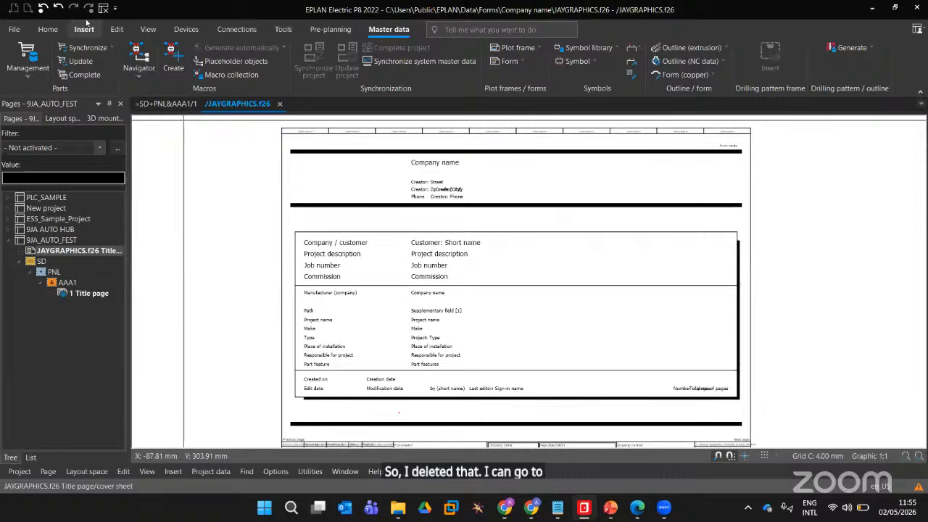
# Start inserting the image file logo.jpg from the Desktop, copying it into the project directory with Overwrite with prompt
pyautogui.click(83, 29)
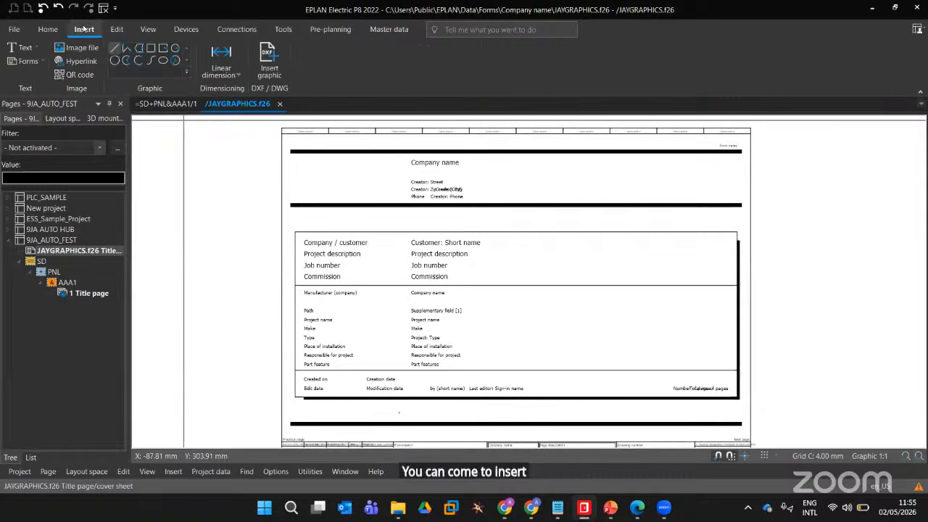
pyautogui.click(79, 48)
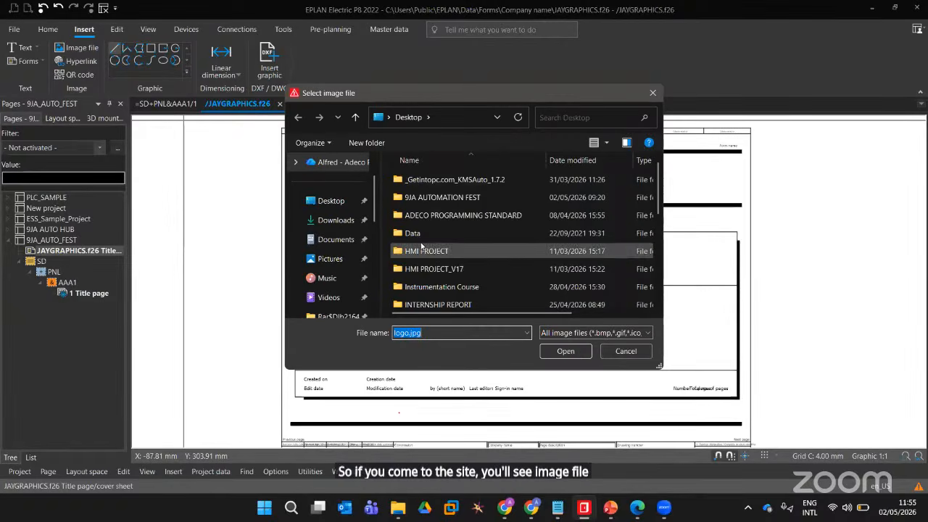
pyautogui.scroll(-3, 424, 218)
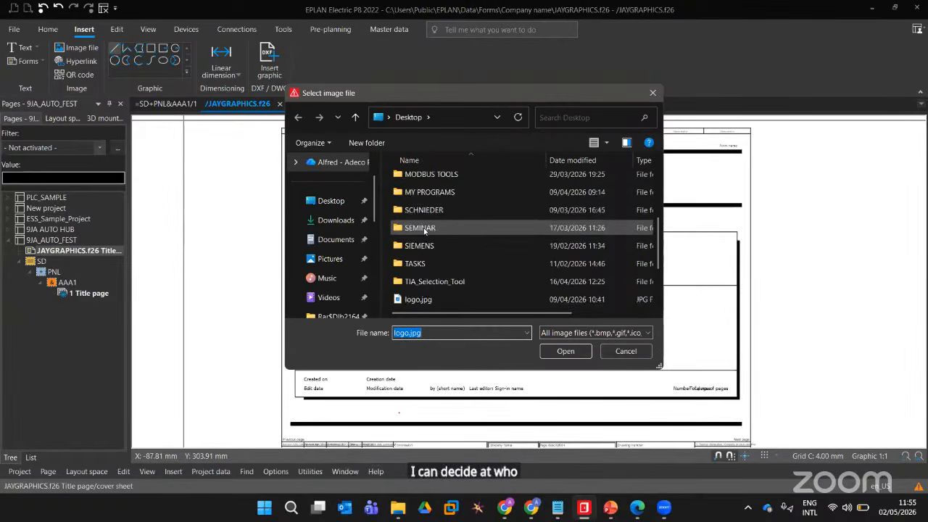
pyautogui.scroll(5, 425, 229)
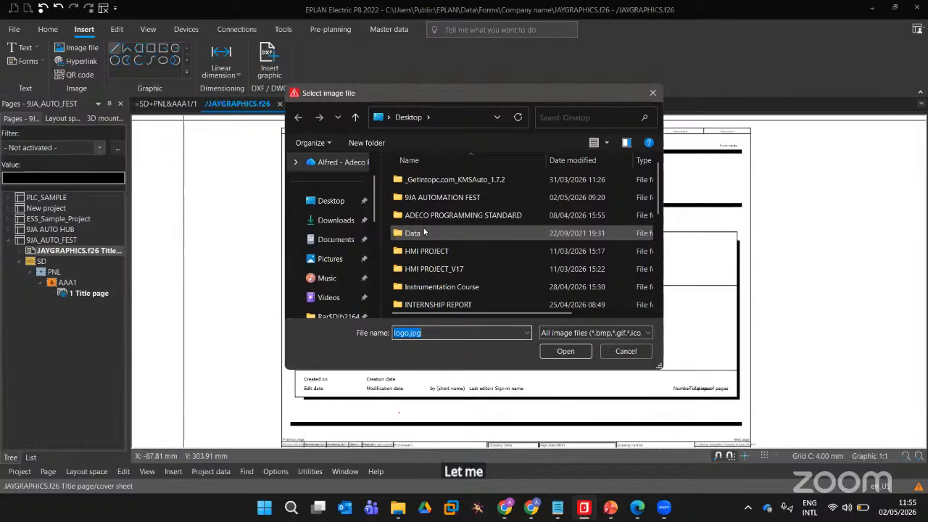
pyautogui.scroll(-3, 428, 248)
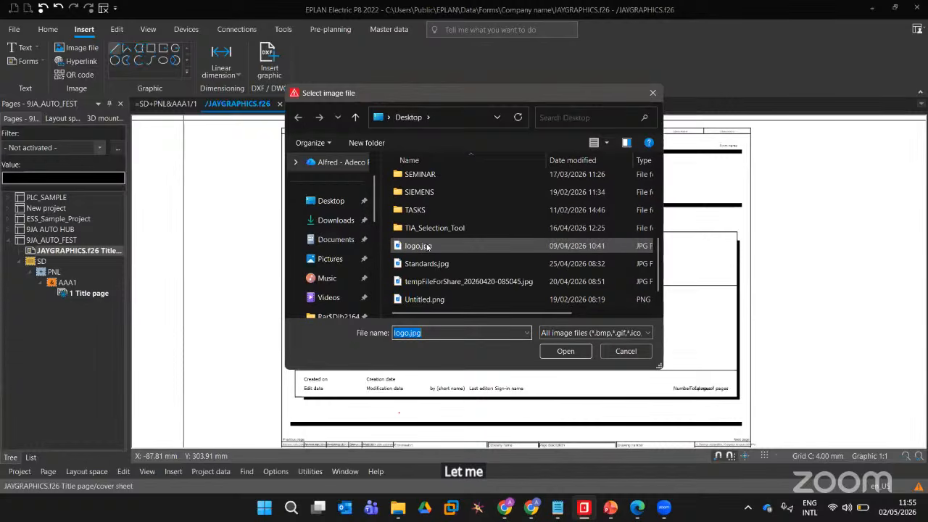
pyautogui.click(422, 246)
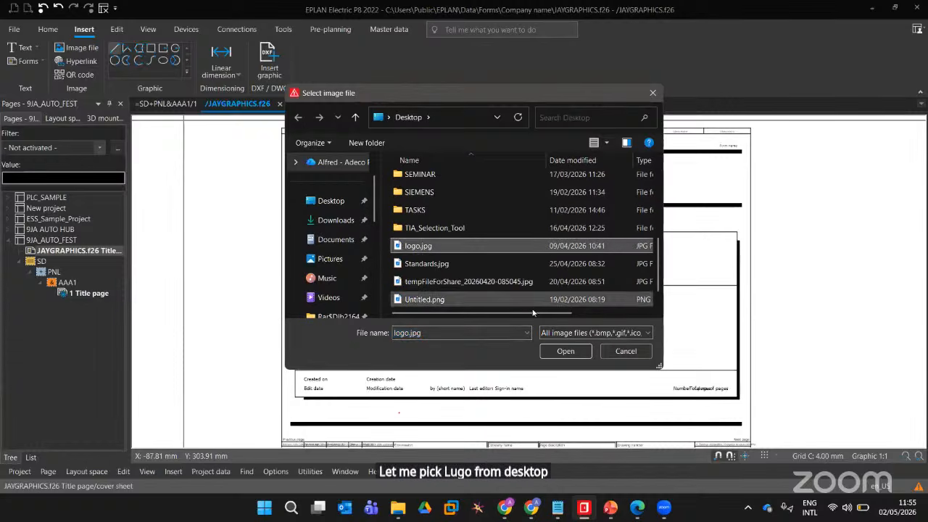
pyautogui.click(562, 351)
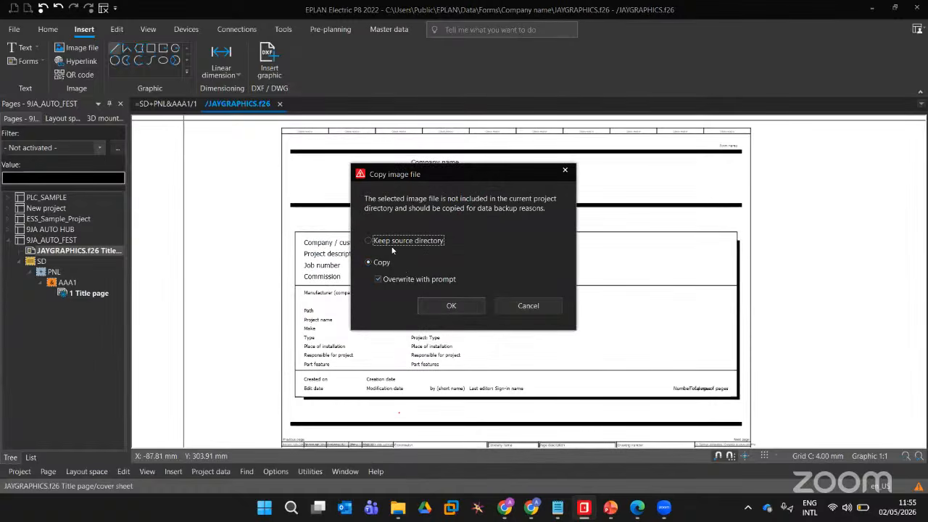
pyautogui.click(450, 305)
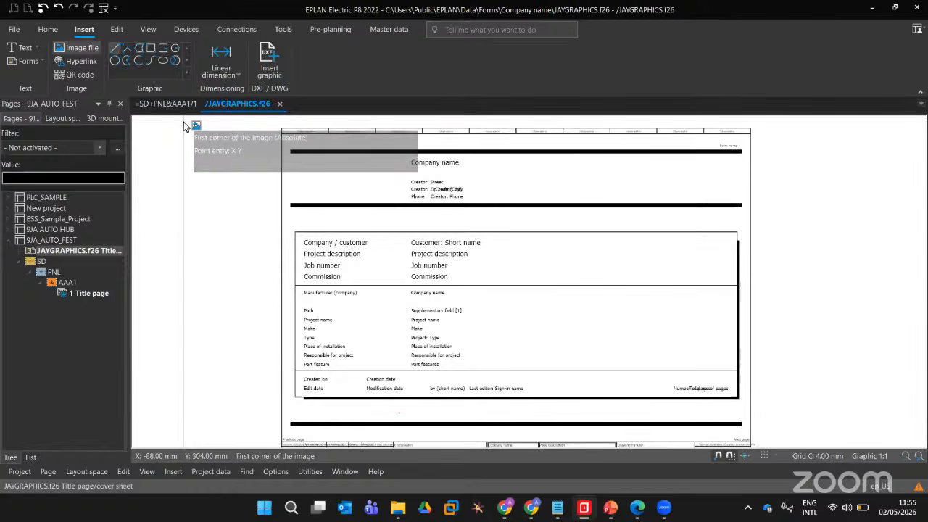
# Place the logo in the header beside the company name, about 36 mm wide and 36 mm high, keeping its aspect ratio
pyautogui.click(327, 161)
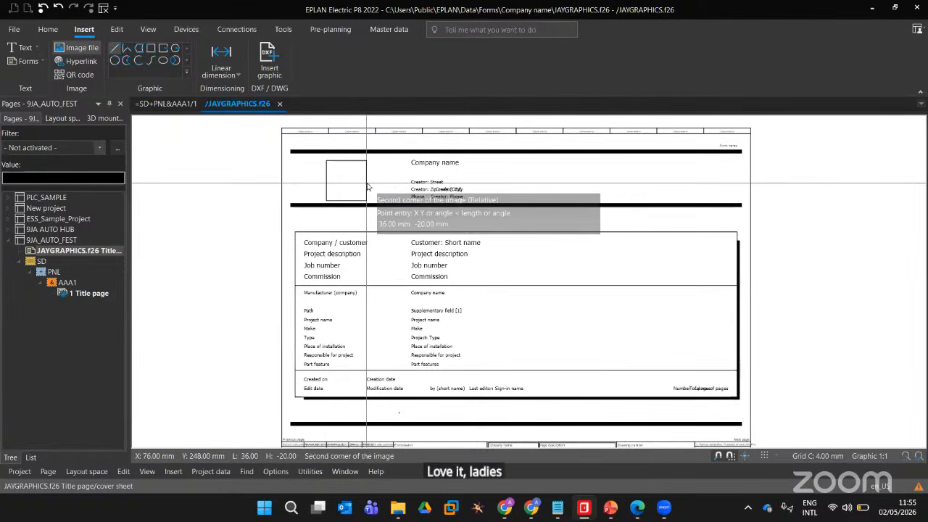
pyautogui.click(395, 184)
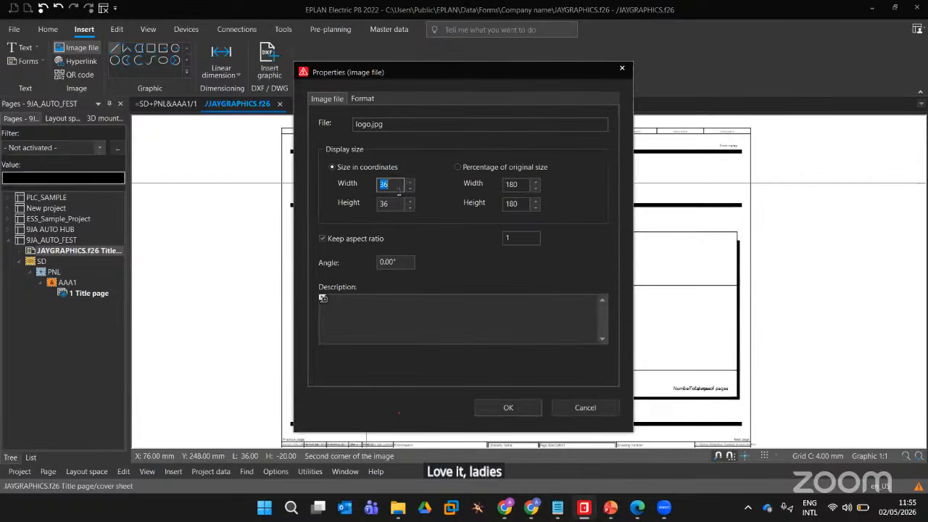
pyautogui.click(363, 98)
pyautogui.click(340, 99)
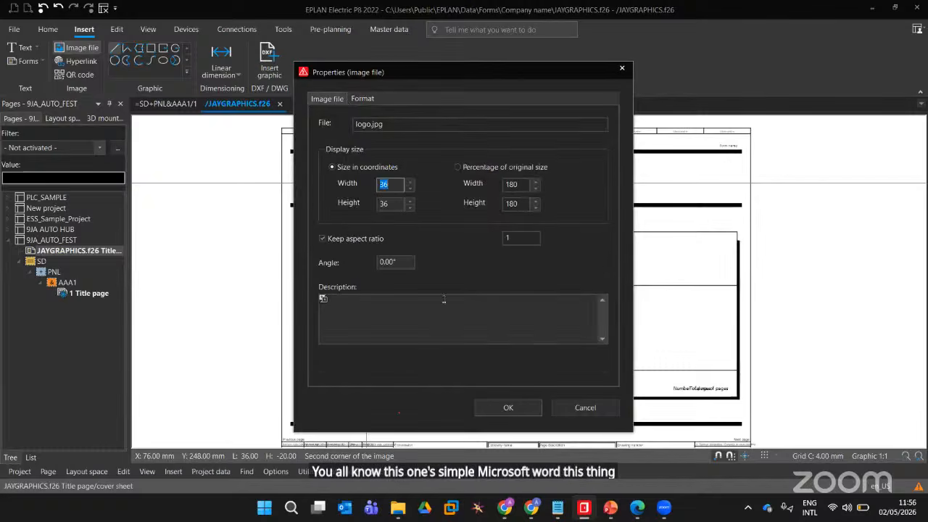
pyautogui.click(508, 407)
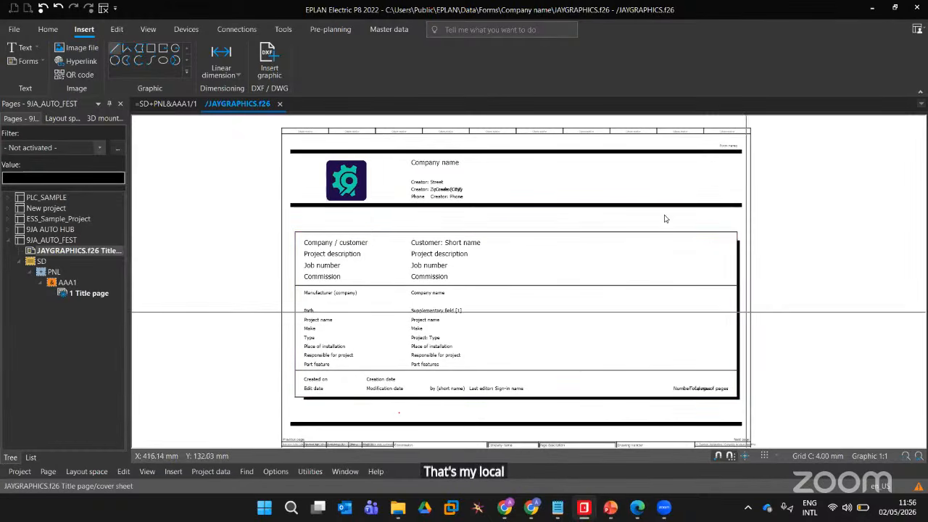
# Draw a rectangle about 108 mm wide and 116 mm high in the empty area right of the form's project data fields
pyautogui.click(151, 50)
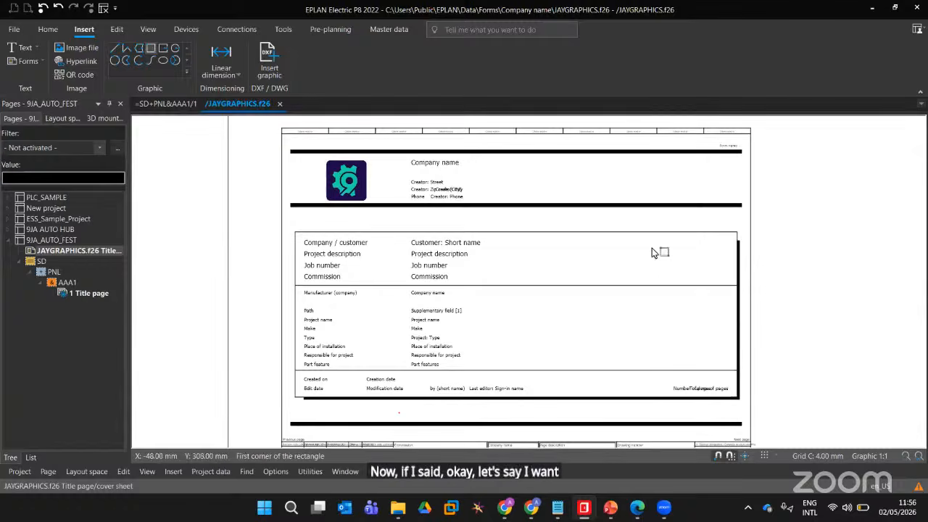
pyautogui.click(602, 240)
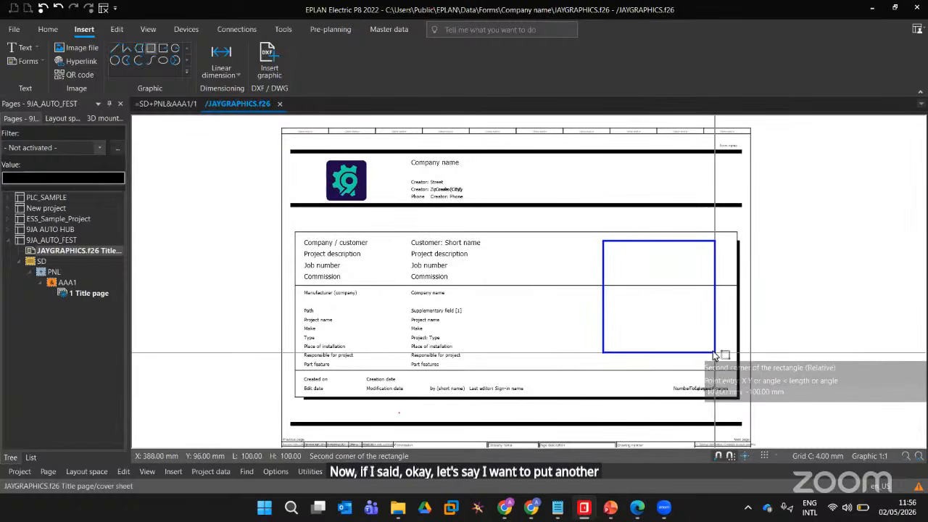
pyautogui.click(723, 371)
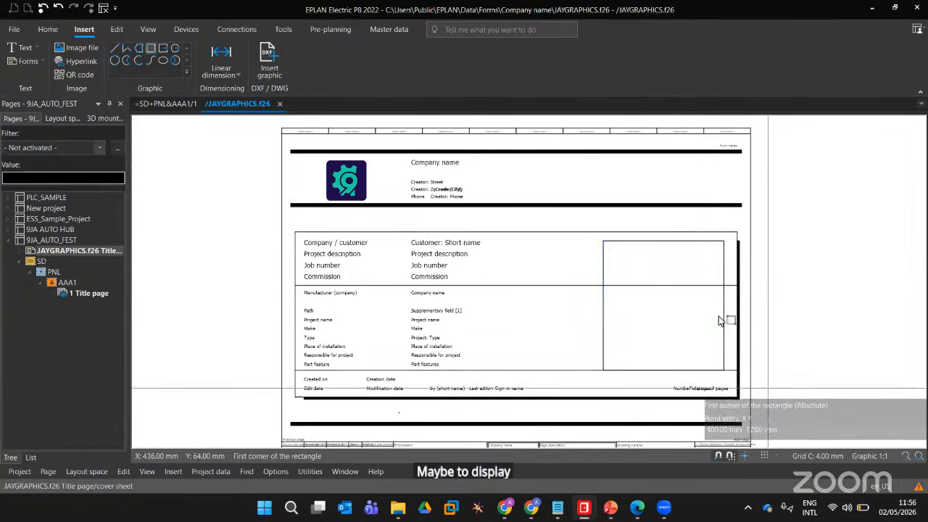
pyautogui.press('Escape')
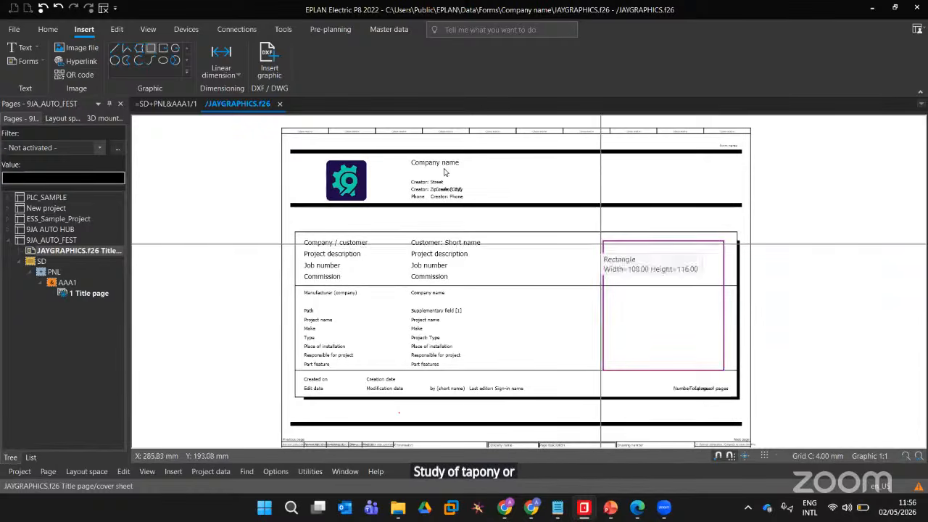
# Insert images (11).jpeg from the Desktop's 9JA AUTOMATION FEST folder into the drawn rectangle, copied into the project, about 68 mm wide and 106 mm high
pyautogui.click(76, 48)
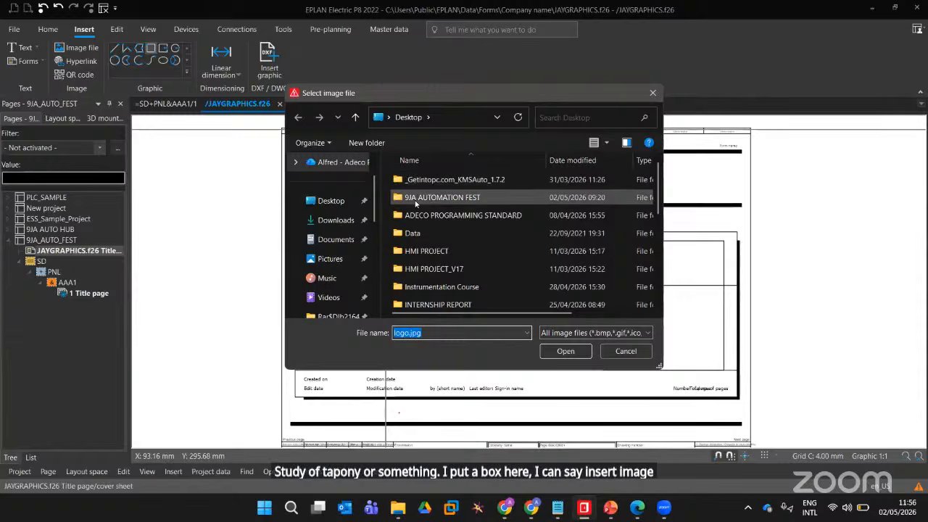
pyautogui.click(417, 198)
pyautogui.doubleClick(417, 200)
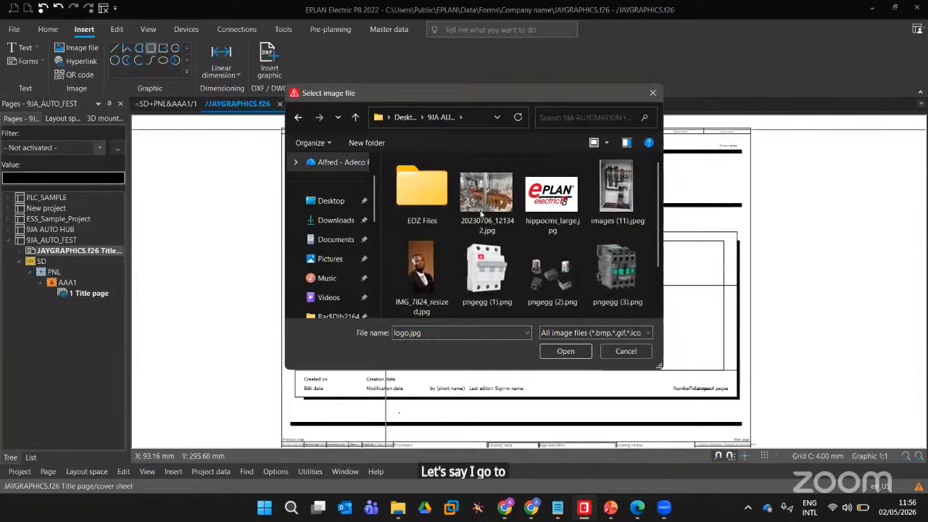
pyautogui.click(622, 196)
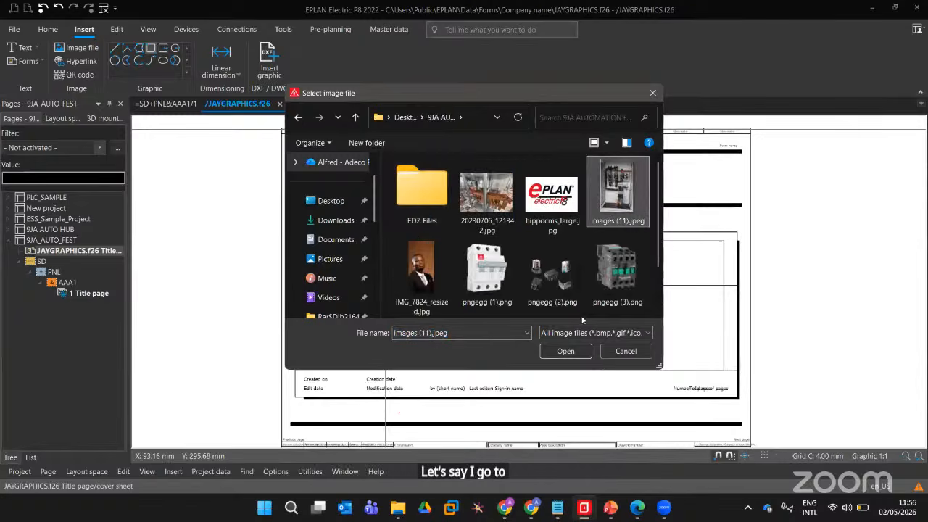
pyautogui.click(566, 351)
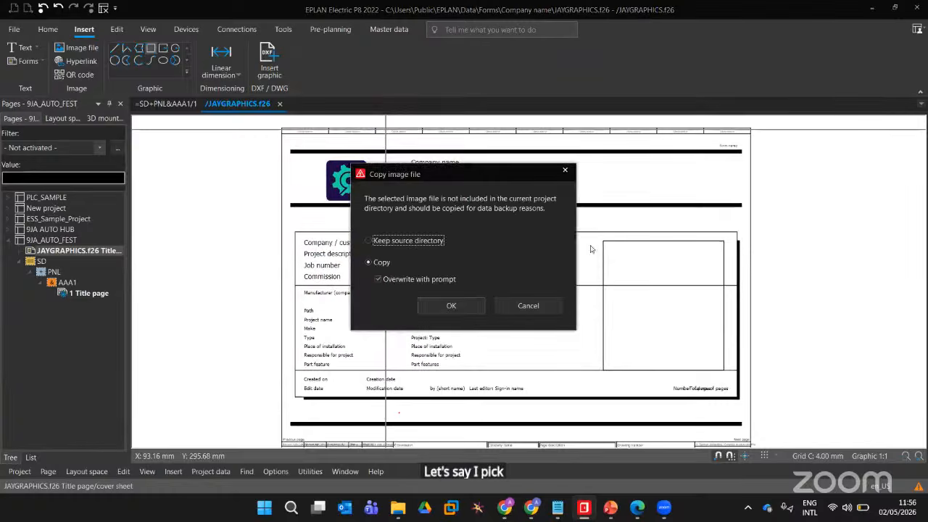
pyautogui.click(451, 305)
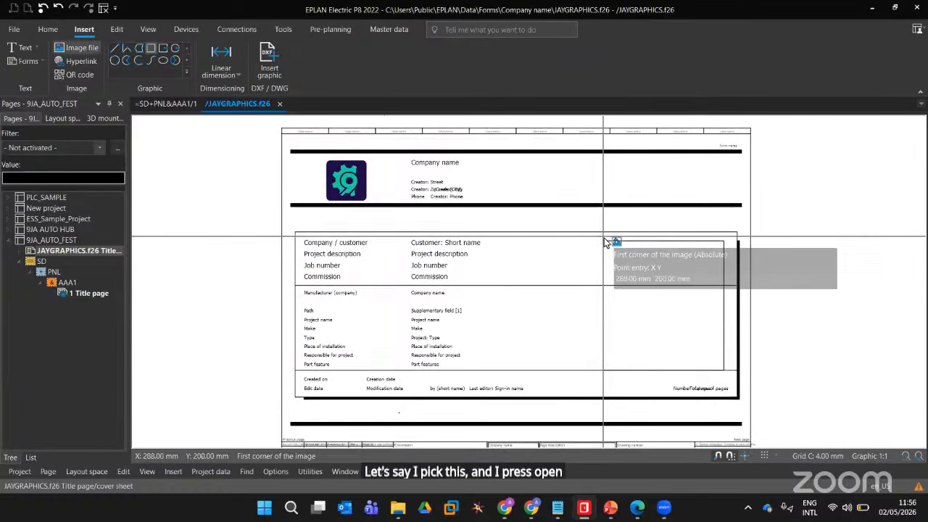
pyautogui.click(686, 305)
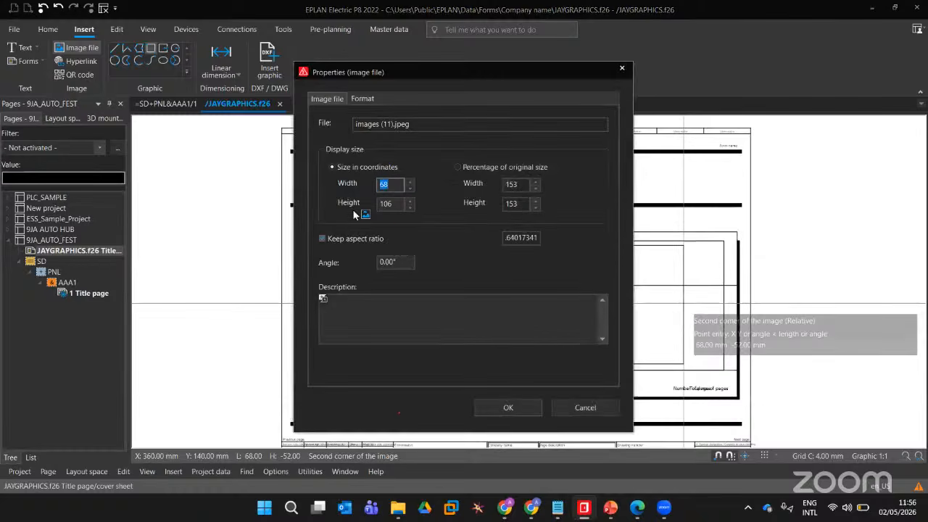
pyautogui.click(508, 407)
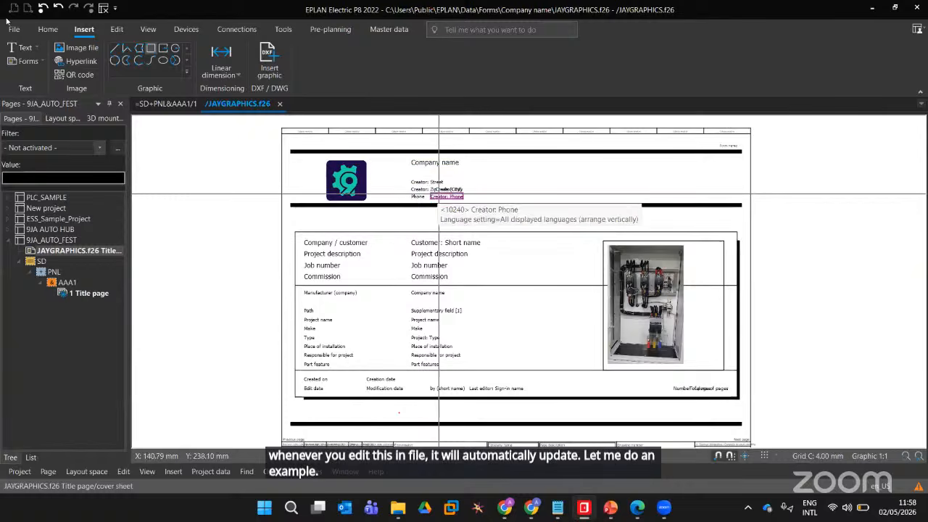
pyautogui.click(48, 29)
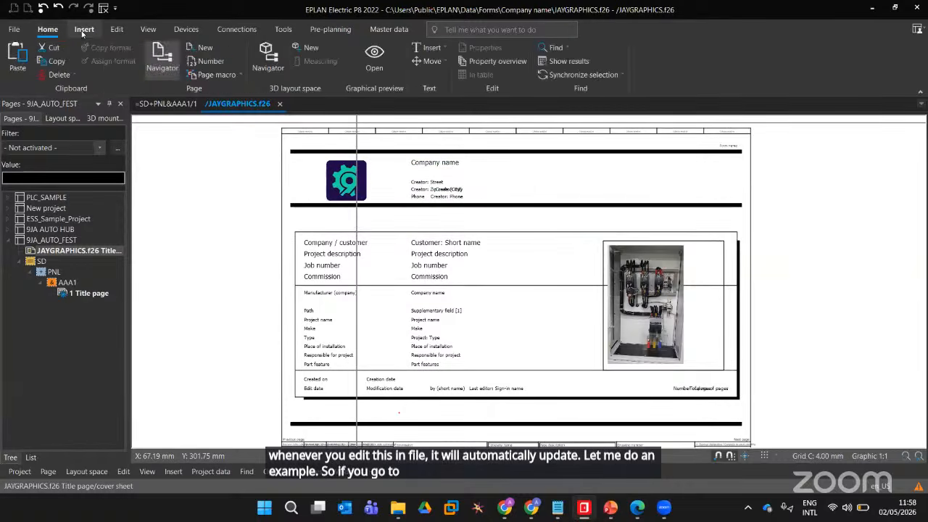
pyautogui.click(83, 31)
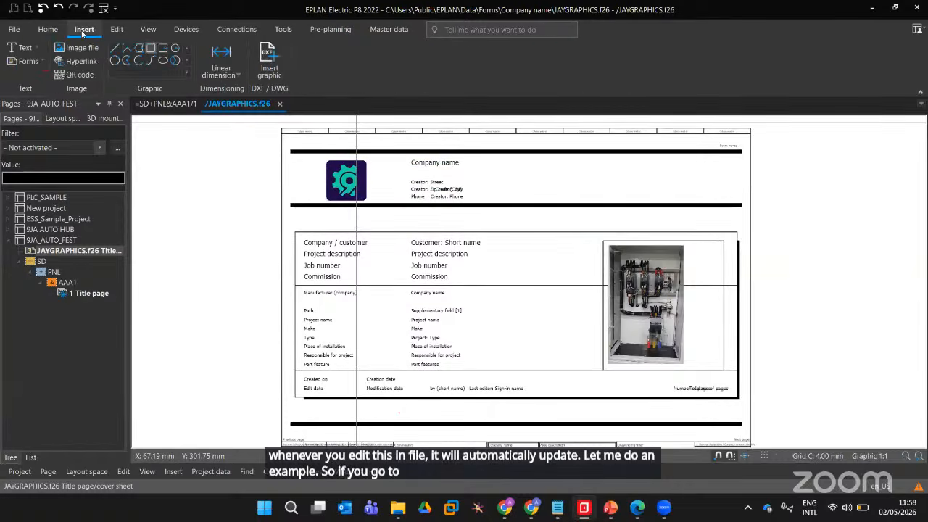
pyautogui.click(26, 48)
pyautogui.write('MHDJAfAFMNDSAFD')
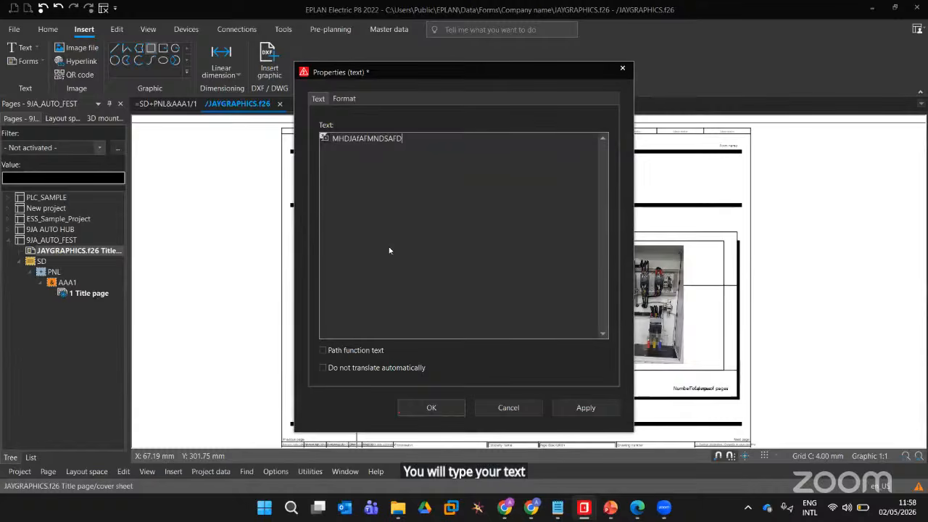
pyautogui.click(432, 407)
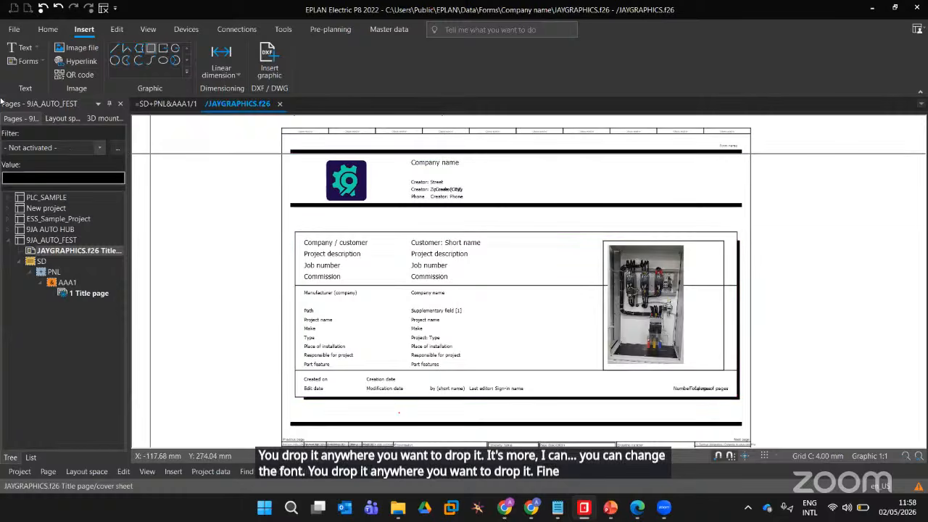
# Start inserting a Project properties special text and open the selection of its property
pyautogui.click(36, 50)
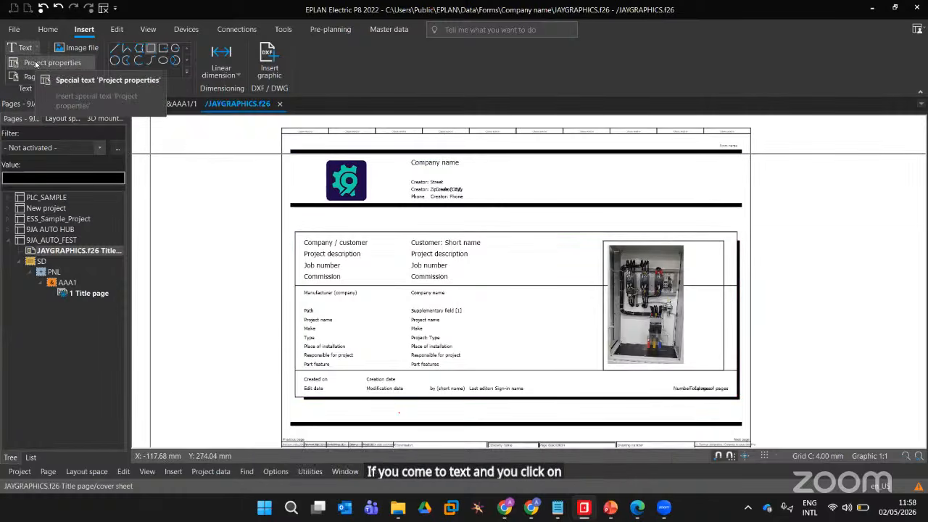
pyautogui.click(36, 64)
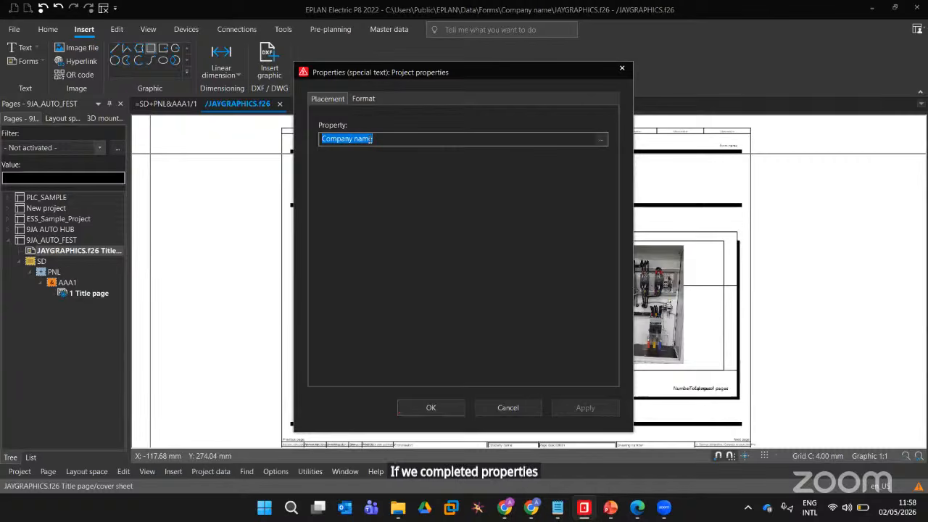
pyautogui.click(601, 139)
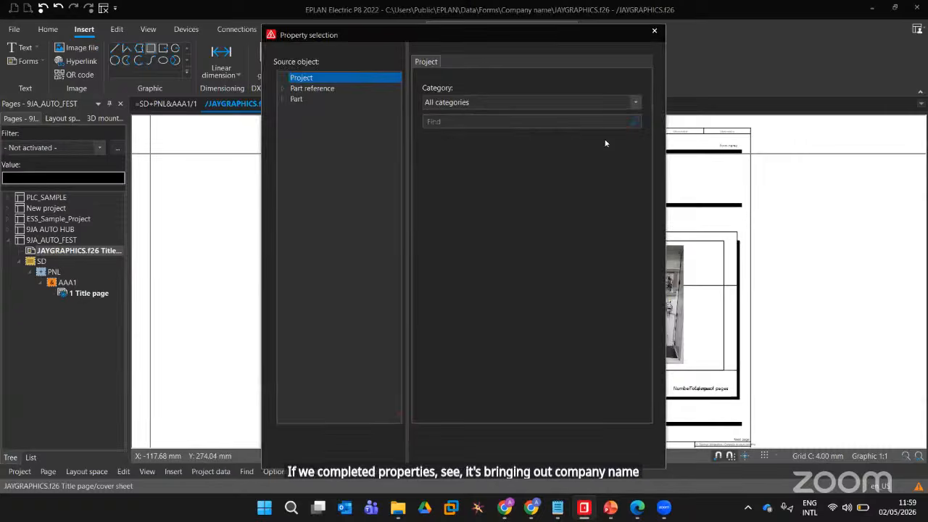
# Examine which project properties are offered under All categories, Customer and Data
pyautogui.scroll(-15, 521, 238)
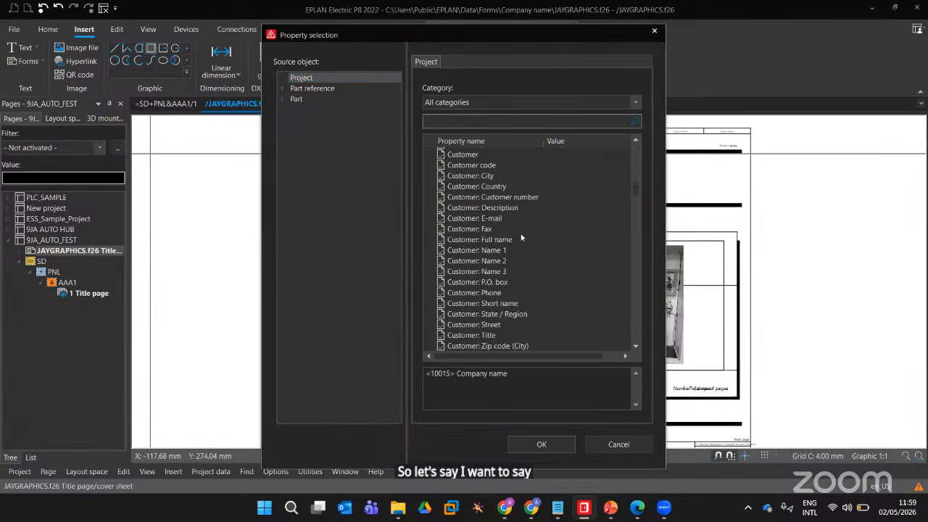
pyautogui.scroll(-12, 521, 238)
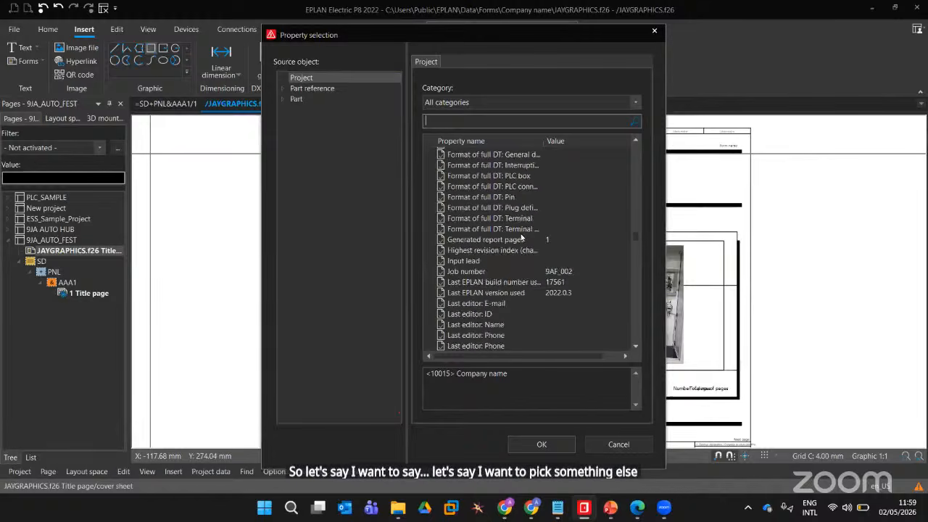
pyautogui.click(634, 106)
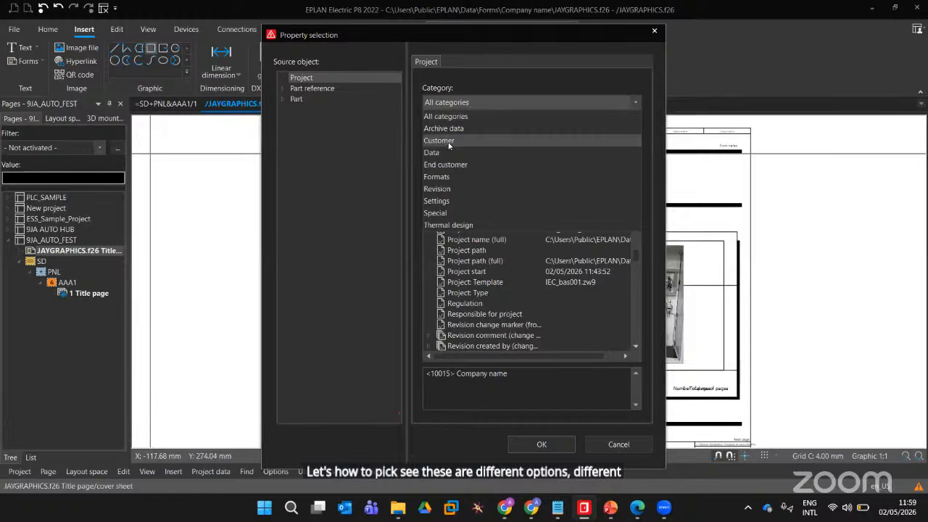
pyautogui.click(454, 140)
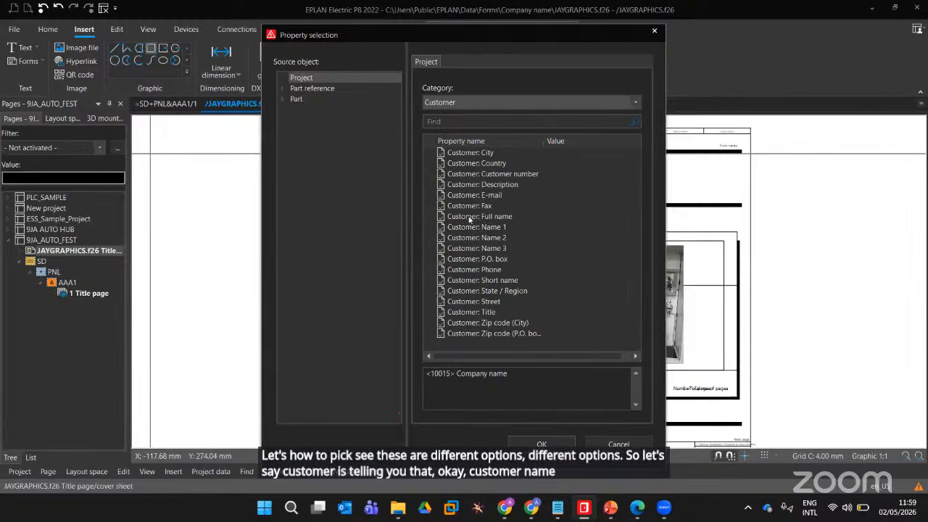
pyautogui.click(497, 103)
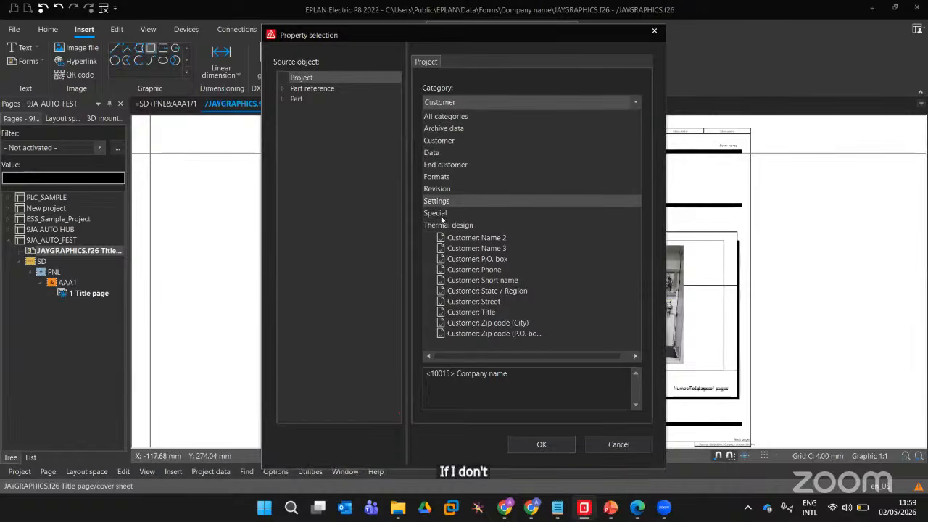
pyautogui.click(442, 153)
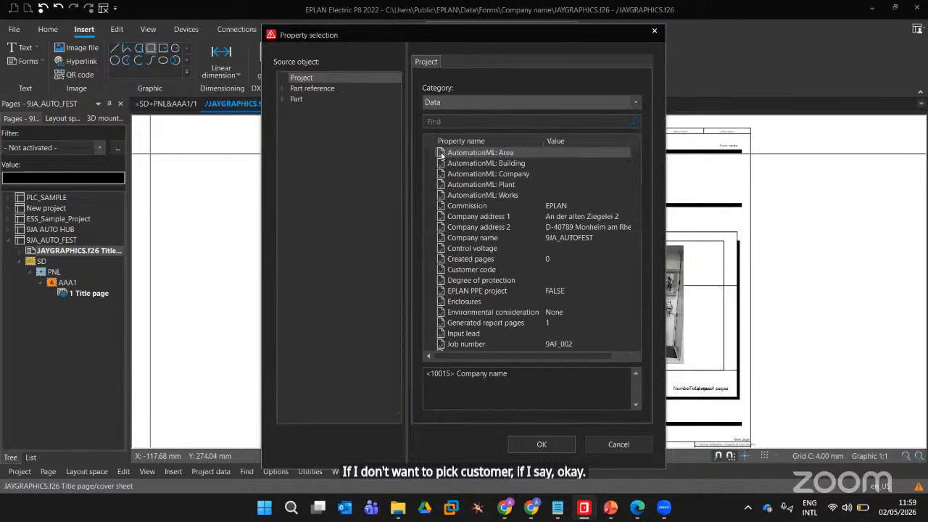
pyautogui.scroll(-4, 476, 243)
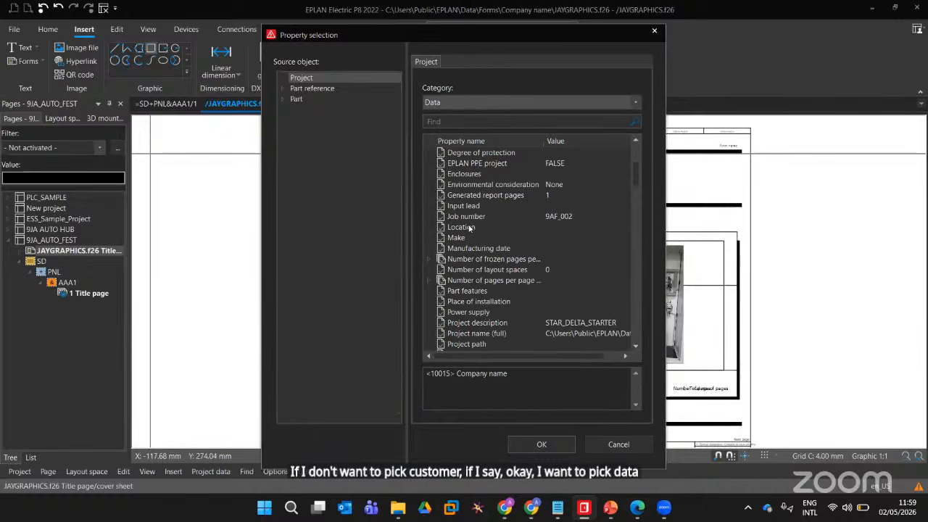
# Choose Customer: Full name from the Customer category as the special text's property
pyautogui.click(462, 102)
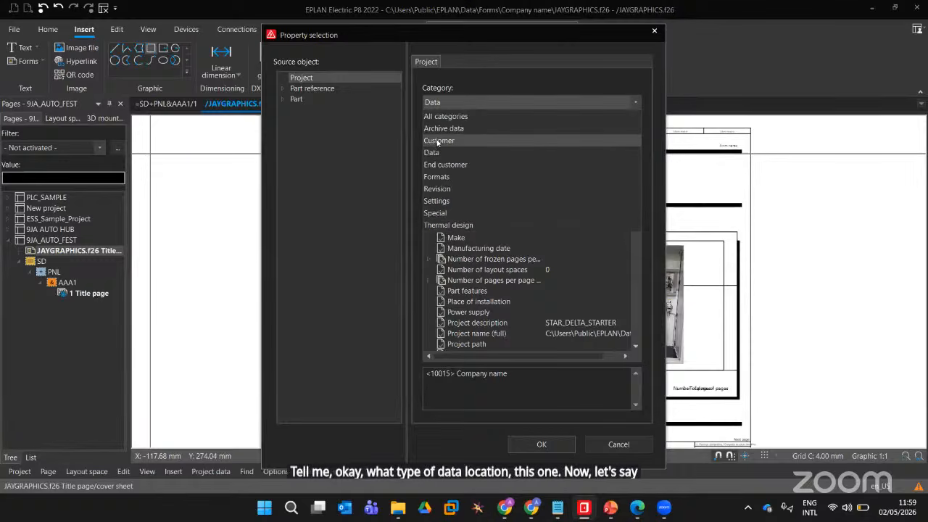
pyautogui.click(438, 140)
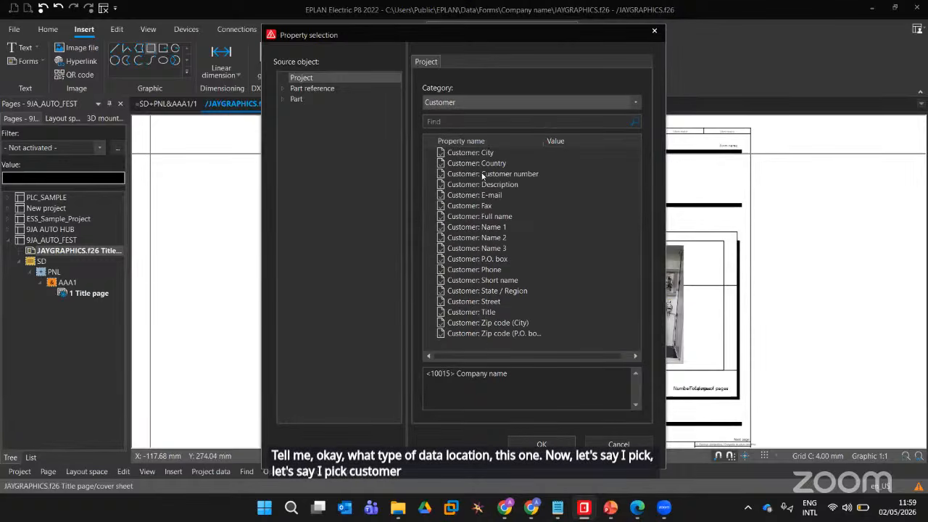
pyautogui.click(493, 217)
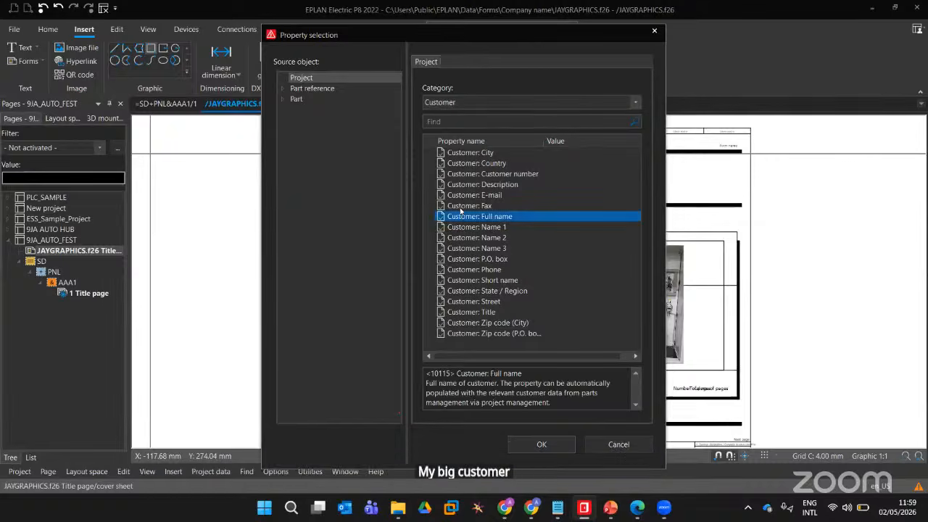
pyautogui.click(542, 443)
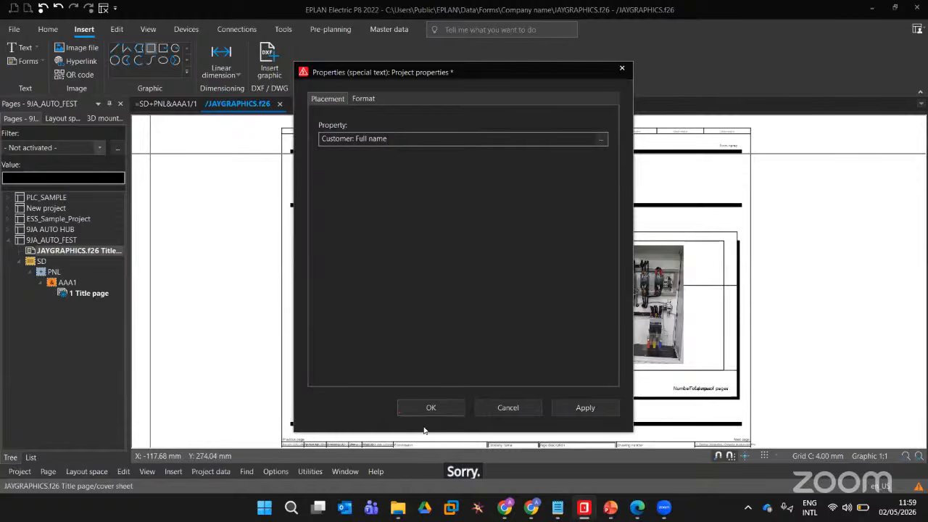
# Place the Customer: Full name text in the header beside the company name, at X 200 mm, Y 264 mm
pyautogui.click(363, 99)
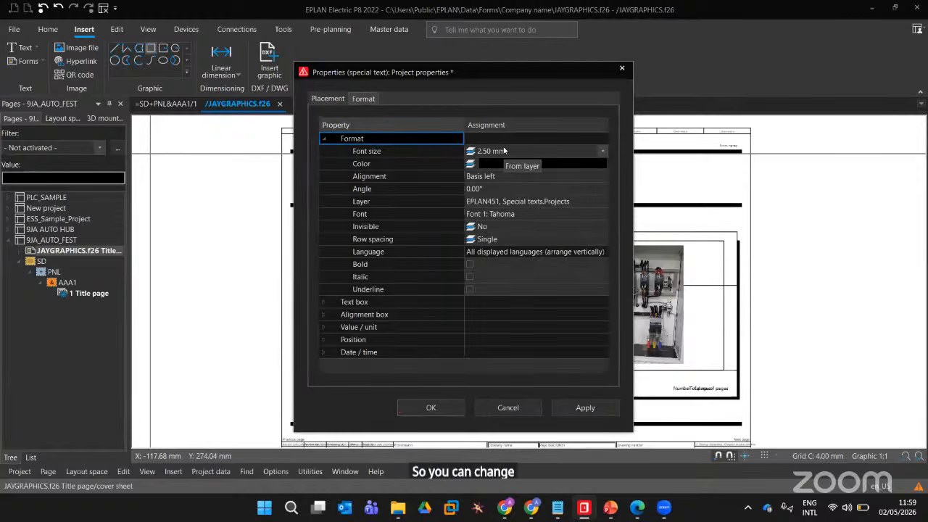
pyautogui.click(336, 103)
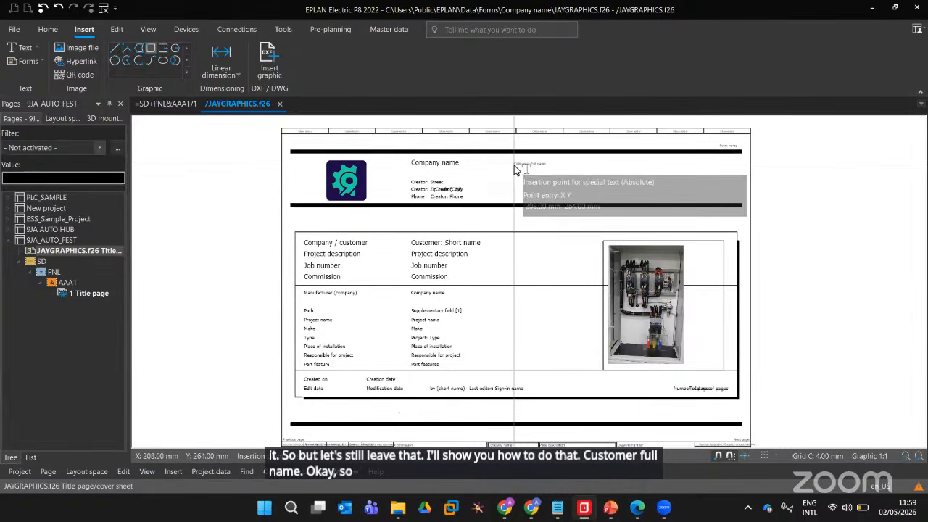
pyautogui.scroll(5, 513, 177)
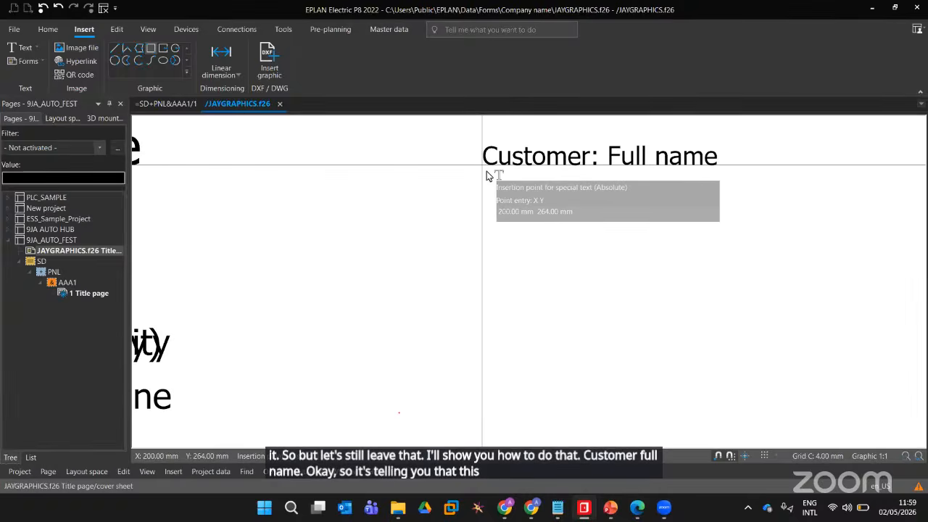
pyautogui.click(482, 166)
pyautogui.press('Escape')
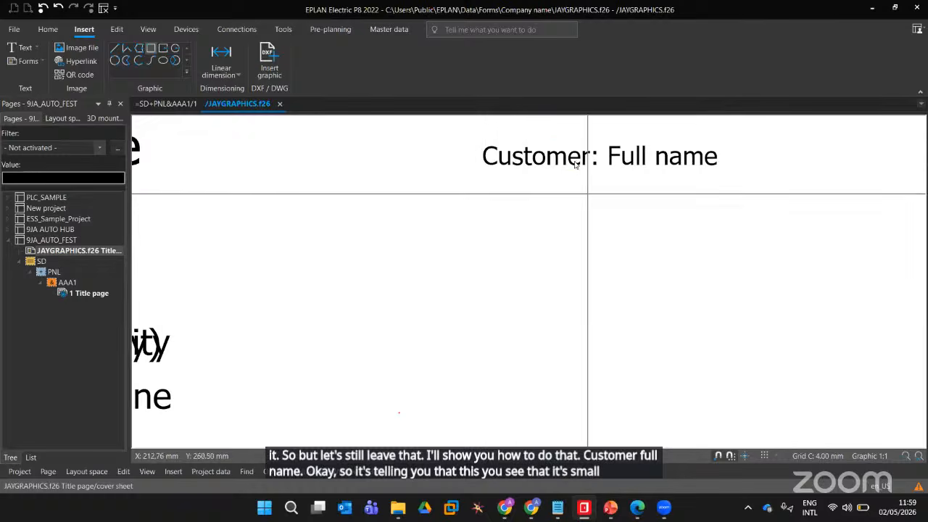
# Set the font size of the Customer: Full name text in the header to 20 mm
pyautogui.scroll(-5, 567, 166)
pyautogui.click(544, 214)
pyautogui.doubleClick(544, 214)
pyautogui.click(364, 96)
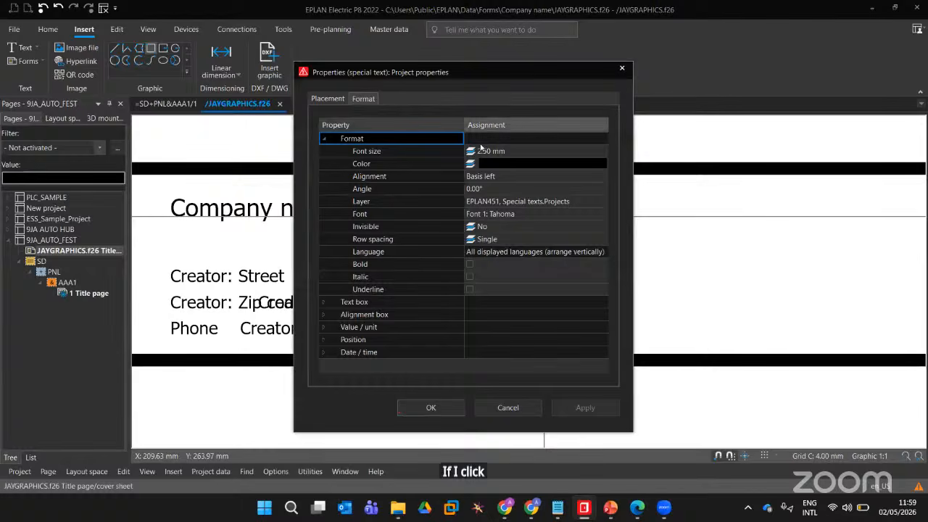
pyautogui.click(484, 151)
pyautogui.click(603, 151)
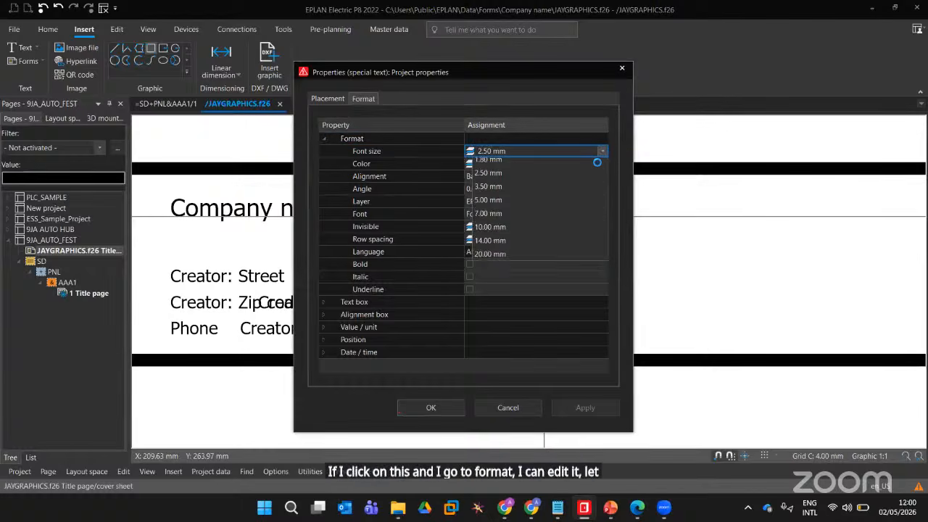
pyautogui.click(511, 260)
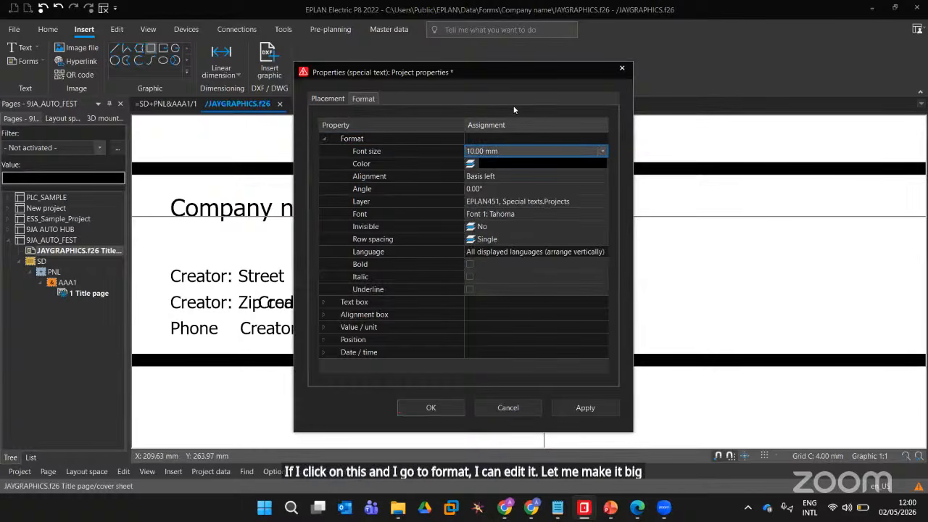
pyautogui.click(603, 150)
pyautogui.click(486, 287)
pyautogui.click(448, 410)
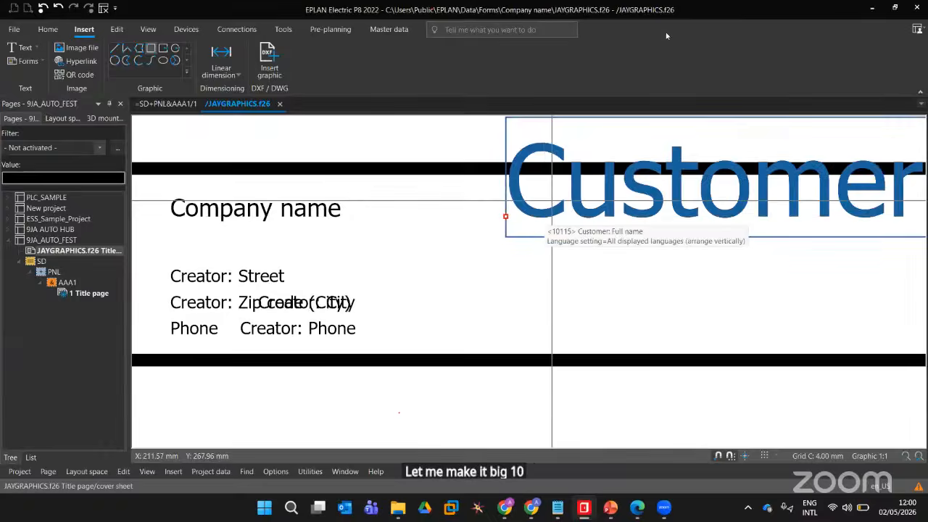
# Move the Customer: Full name text down so it sits between the two thick header lines
pyautogui.scroll(-3, 641, 181)
pyautogui.moveTo(653, 182); pyautogui.dragTo(623, 229)
pyautogui.moveTo(591, 188); pyautogui.dragTo(602, 191)
# Set the font size of the Customer: Full name text in the header to 10 mm
pyautogui.doubleClick(602, 191)
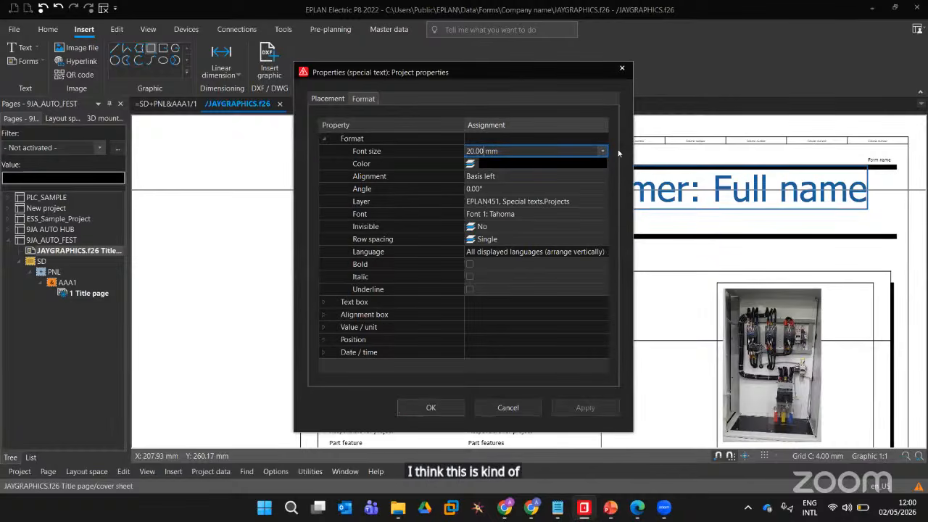
pyautogui.click(602, 151)
pyautogui.click(483, 264)
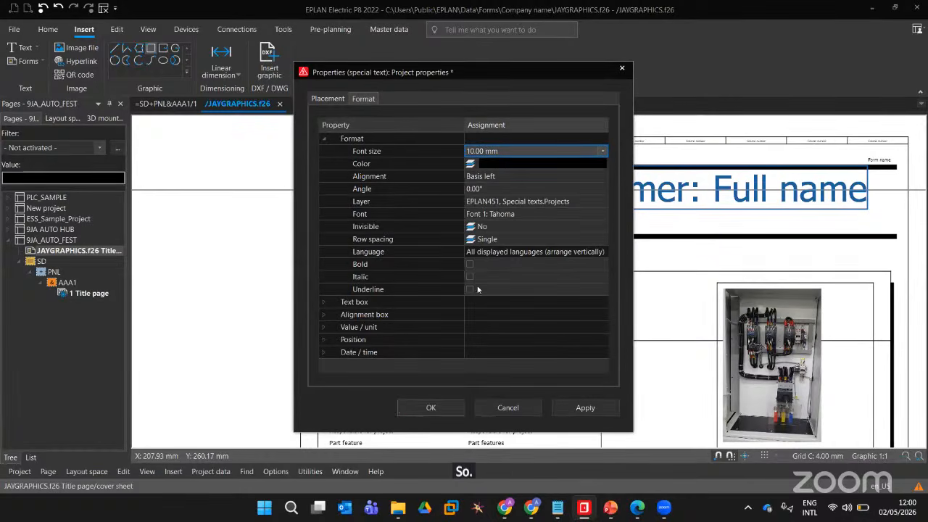
pyautogui.click(428, 407)
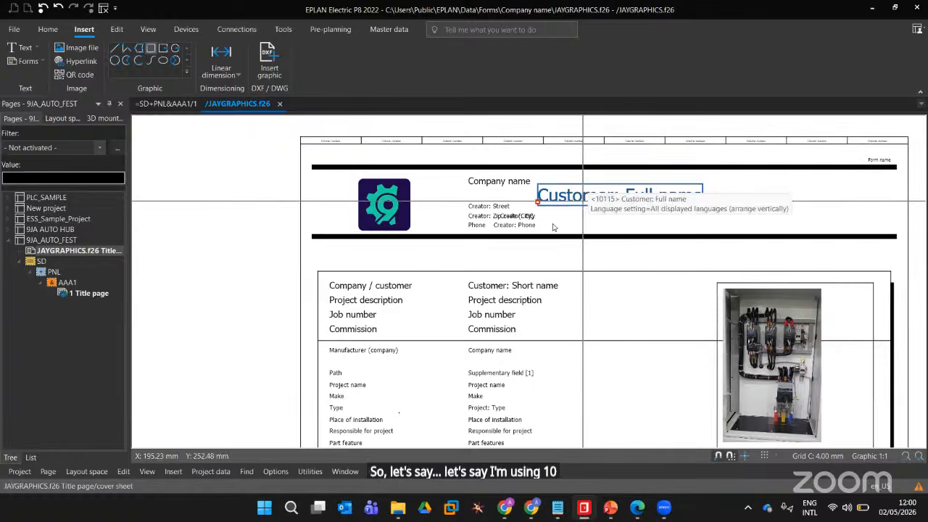
# Delete the company name, creator address, phone and Customer: Full name texts from the header, keeping the logo
pyautogui.moveTo(549, 227); pyautogui.dragTo(465, 178)
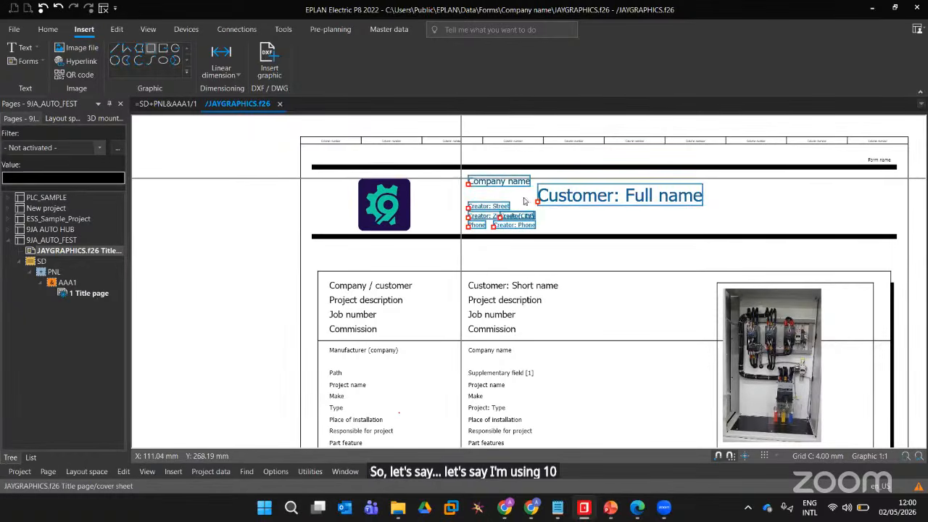
pyautogui.press('Delete')
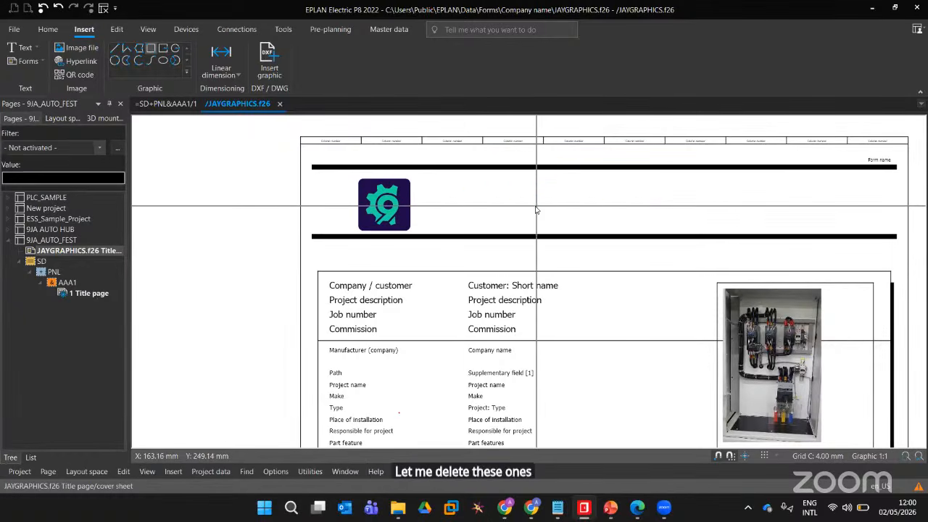
# Insert the Customer: Full name project property as special text in the header, to the right of the logo
pyautogui.click(36, 48)
pyautogui.click(29, 63)
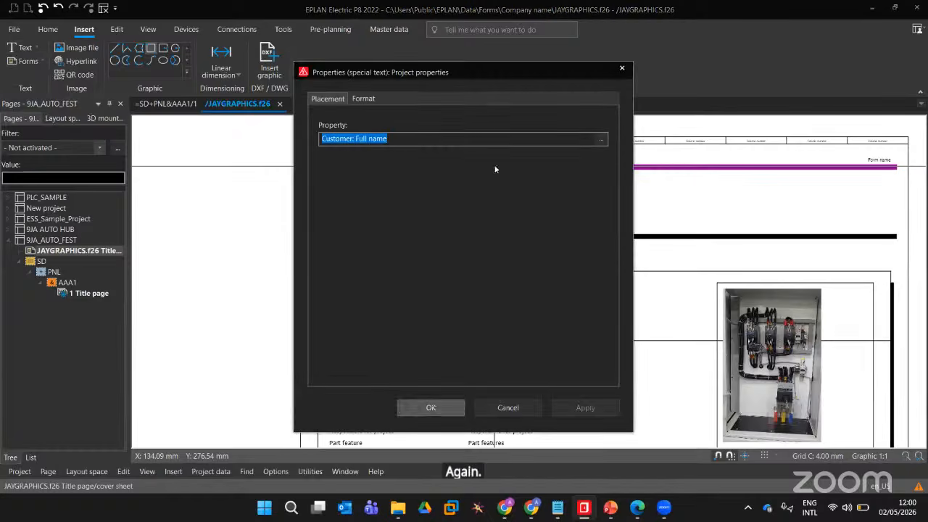
pyautogui.press('Return')
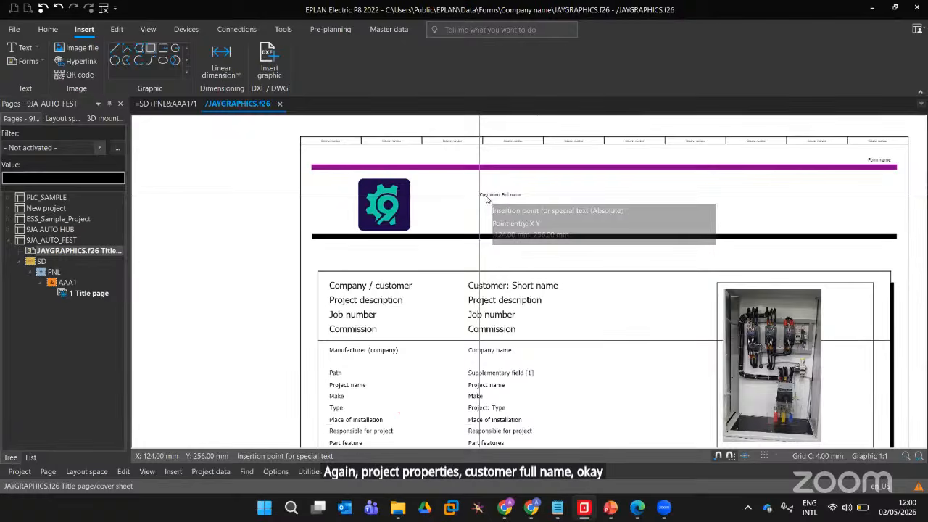
pyautogui.click(498, 197)
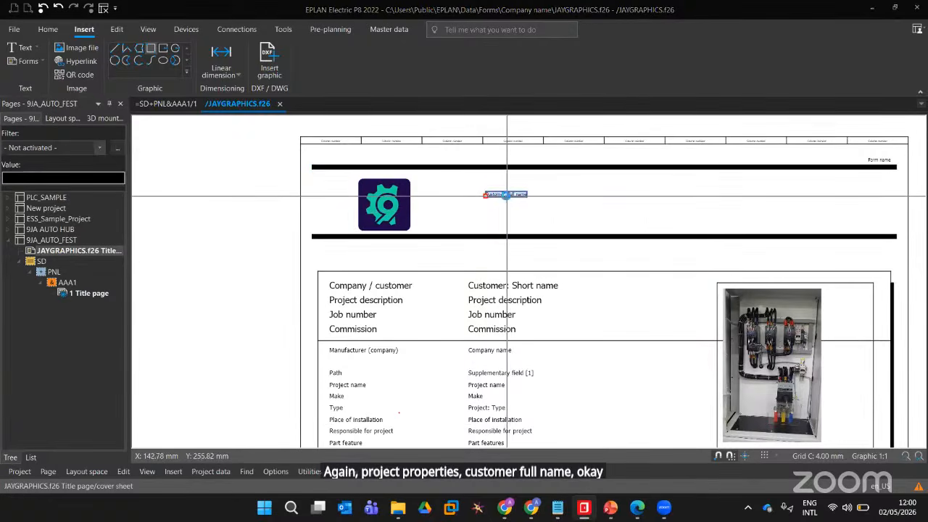
# Set the font size of the new Customer: Full name text to 10 mm
pyautogui.doubleClick(507, 197)
pyautogui.click(480, 149)
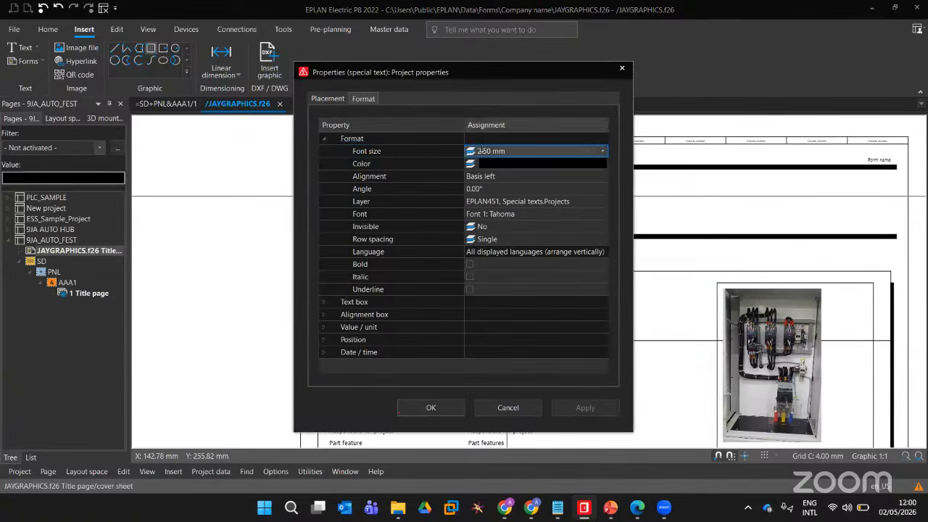
pyautogui.click(601, 152)
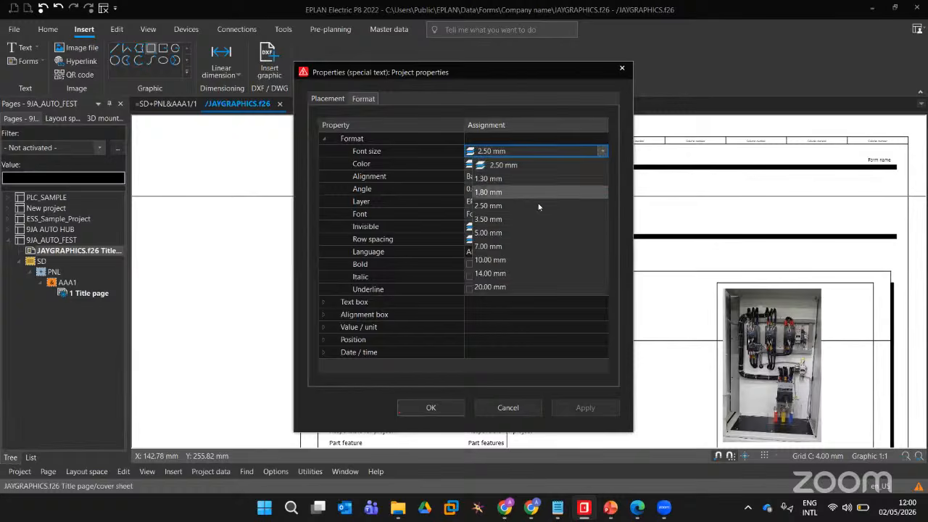
pyautogui.click(505, 261)
pyautogui.click(431, 409)
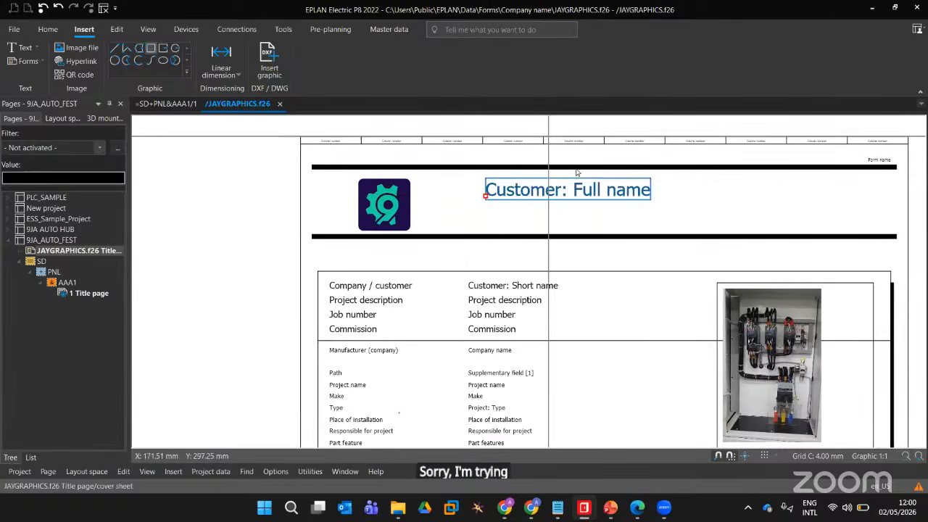
# Move the Customer: Full name text closer to the logo, between the two thick header lines
pyautogui.scroll(-3, 559, 363)
pyautogui.moveTo(551, 195); pyautogui.dragTo(545, 204)
pyautogui.scroll(2, 484, 259)
pyautogui.scroll(-3, 549, 244)
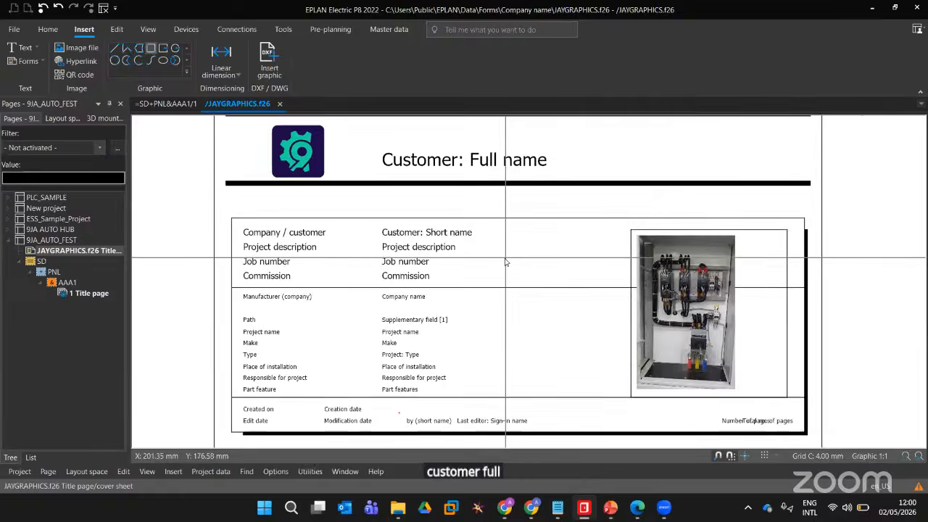
pyautogui.moveTo(447, 179); pyautogui.dragTo(434, 171)
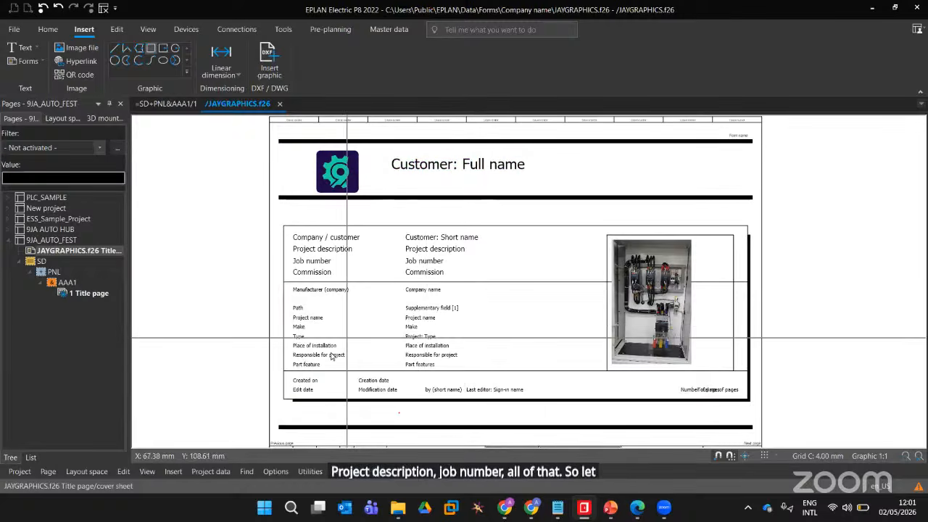
# Delete all labels and property texts in the middle section, from the Manufacturer (company) row to the Part feature row
pyautogui.moveTo(466, 371); pyautogui.dragTo(288, 285)
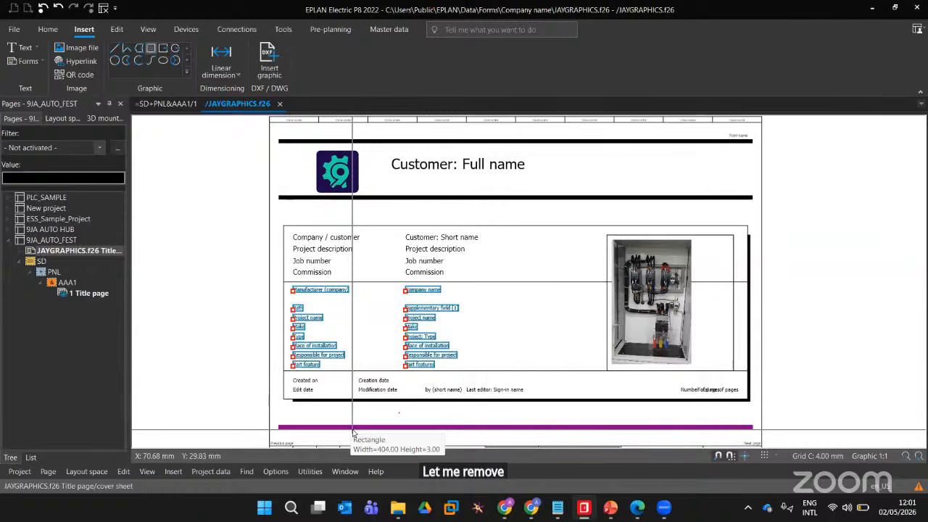
pyautogui.press('Delete')
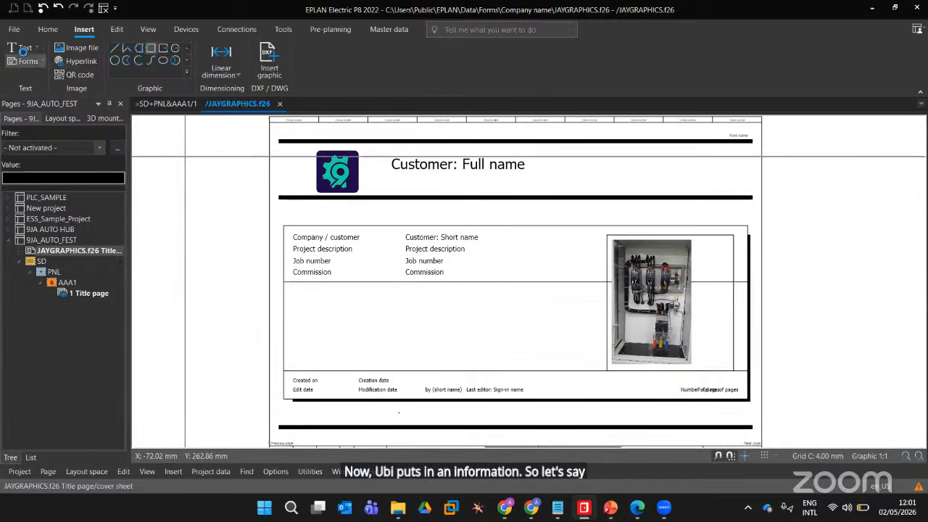
# Create a new plain text reading "Engineer's Name"
pyautogui.click(298, 292)
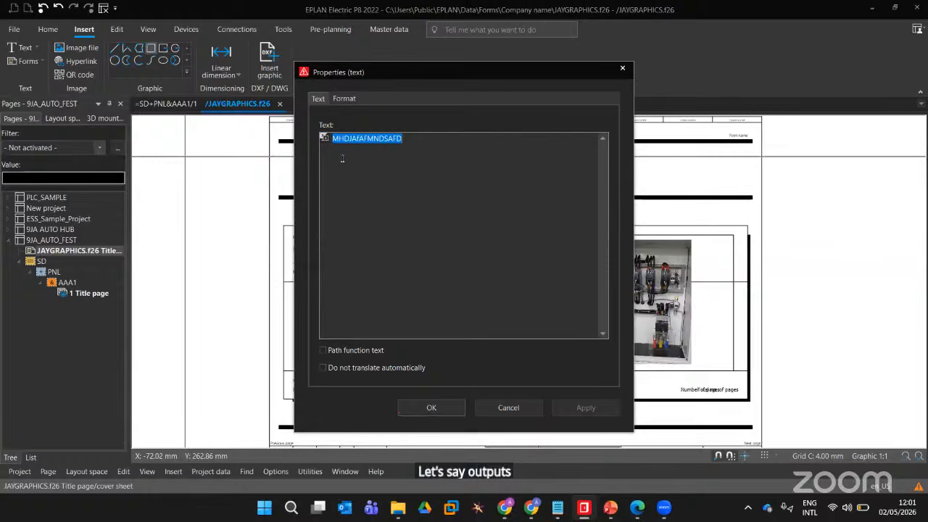
pyautogui.write("Engineer's")
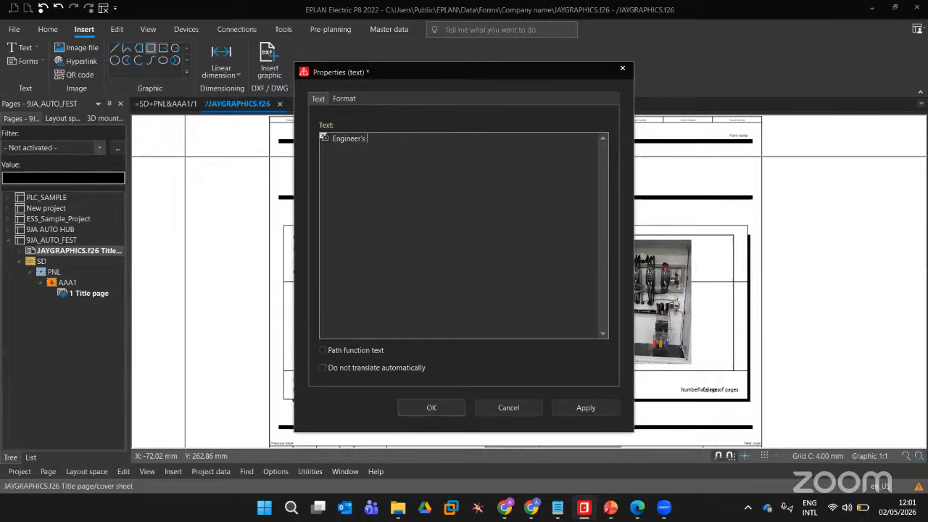
pyautogui.write('me')
# Set the Engineer's Name text to a 5 mm font size and place it below the Commission label in the emptied section
pyautogui.click(504, 151)
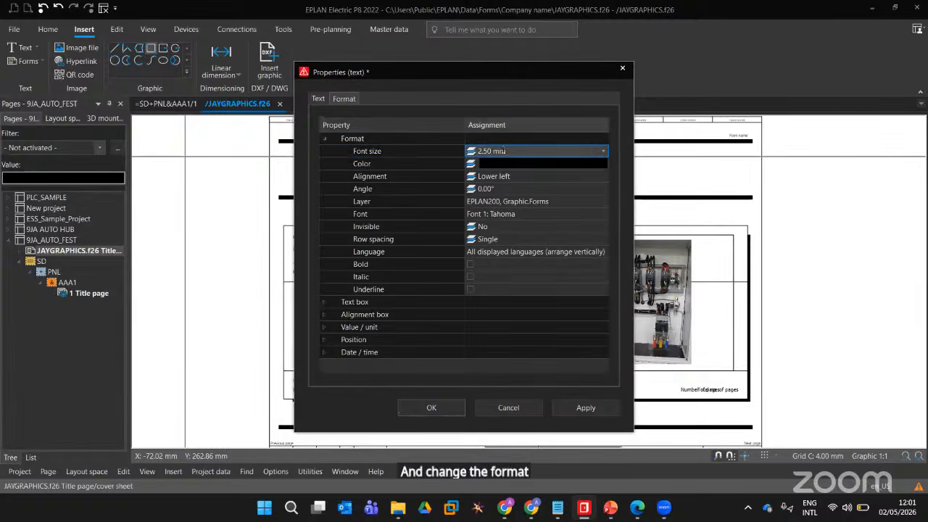
pyautogui.click(602, 151)
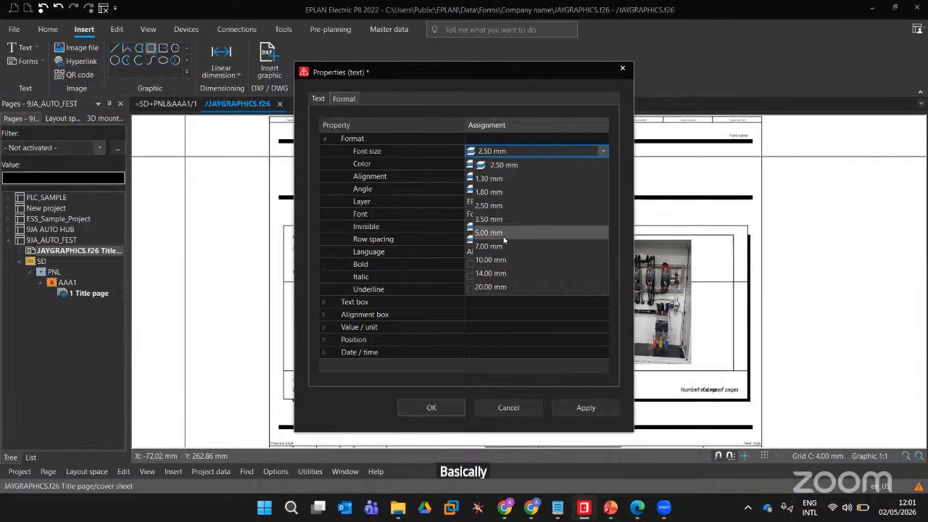
pyautogui.click(502, 233)
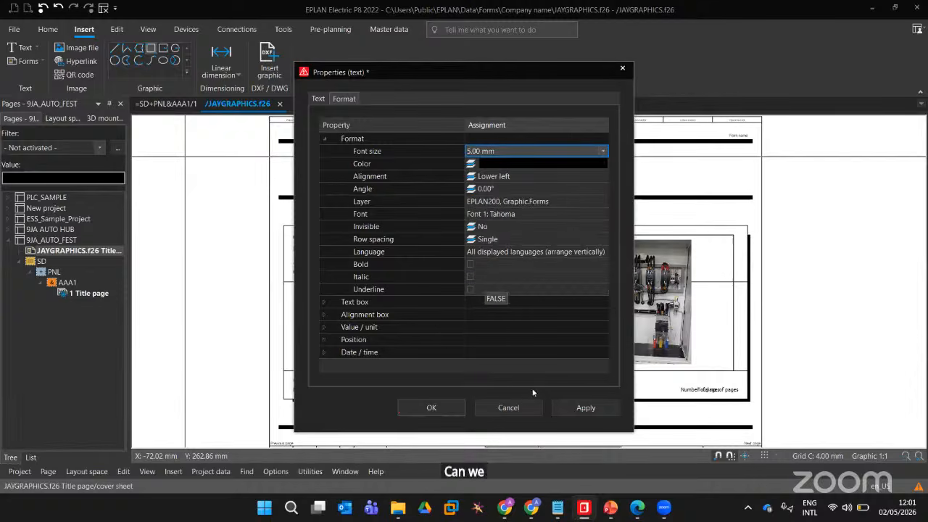
pyautogui.click(446, 409)
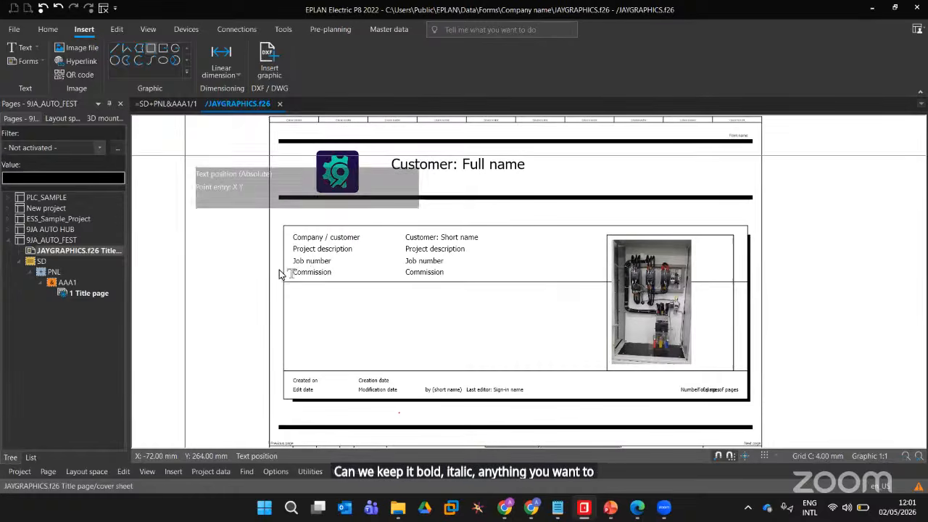
pyautogui.click(293, 295)
pyautogui.press('Escape')
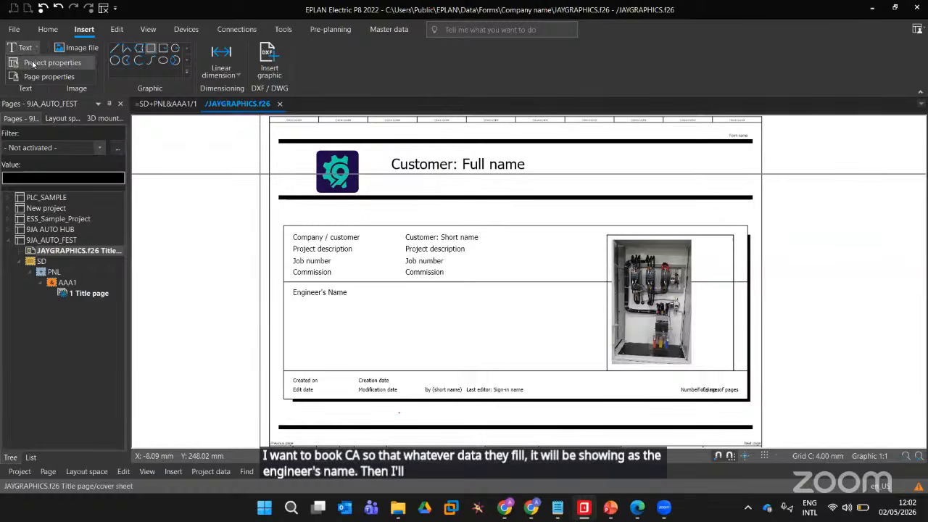
# Start a project property special text and choose the Creator property for it, searching for "creator"
pyautogui.doubleClick(402, 159)
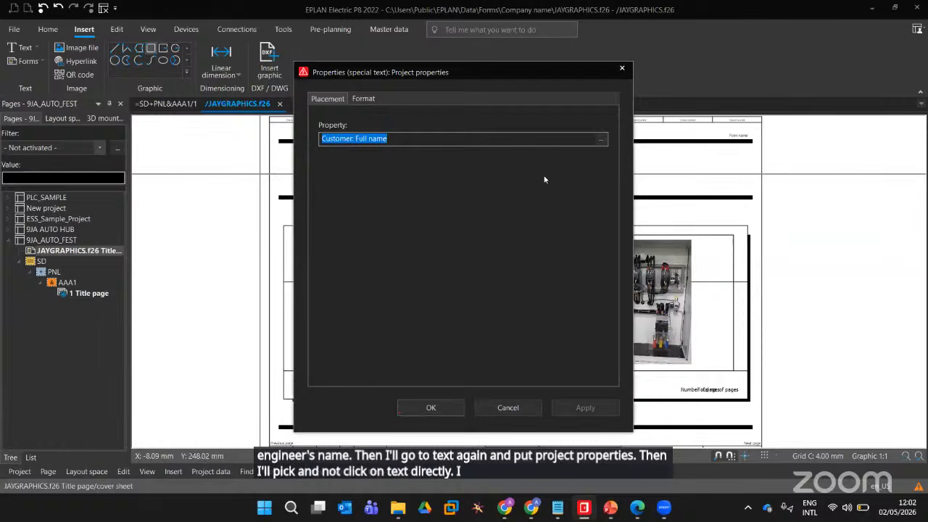
pyautogui.click(600, 140)
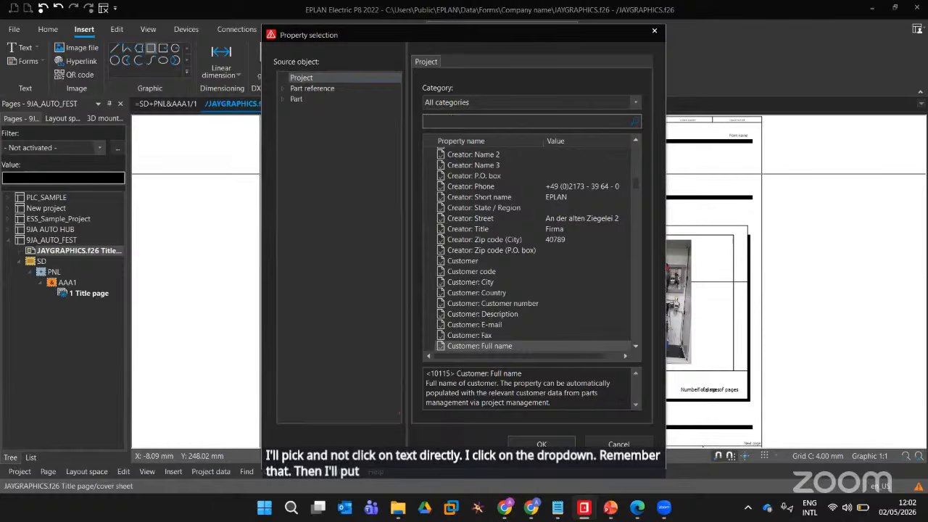
pyautogui.write('creator')
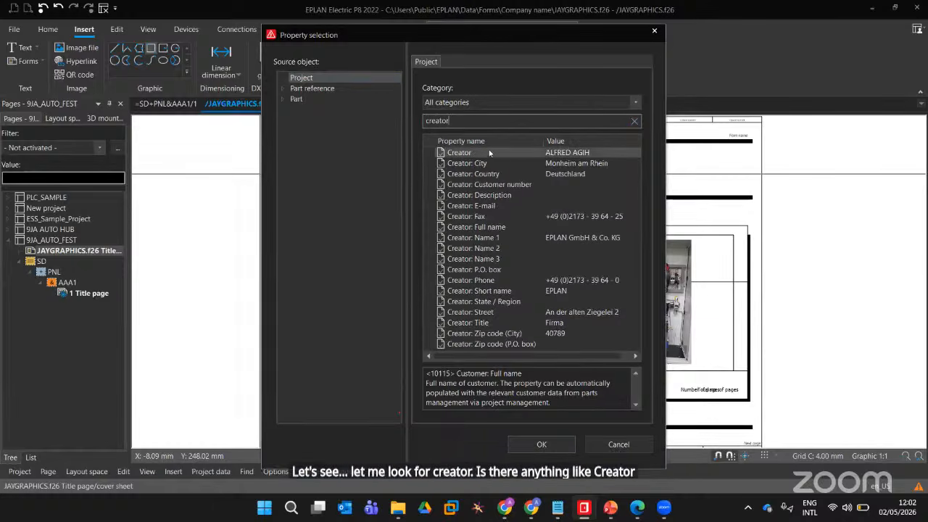
pyautogui.click(489, 150)
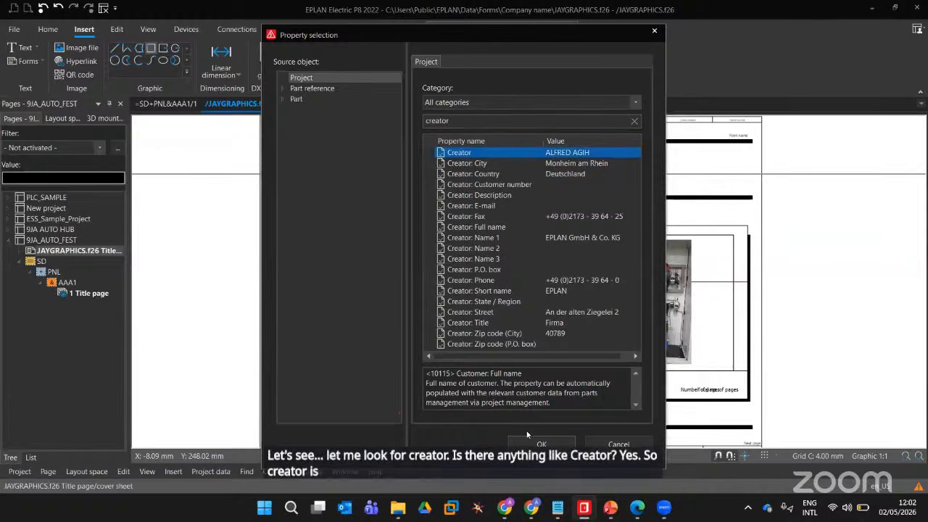
pyautogui.click(536, 444)
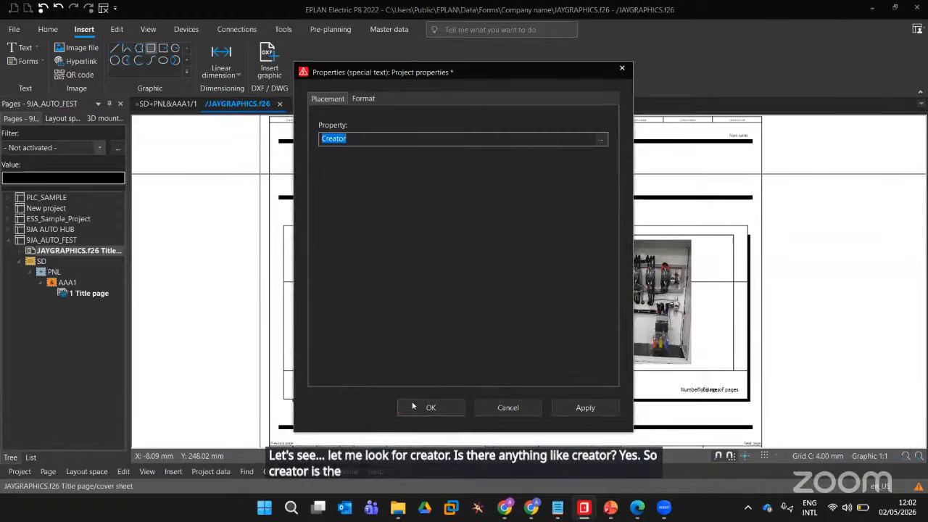
# Set the Creator text to a 5 mm font size and place it in the value column beside Engineer's Name
pyautogui.click(355, 96)
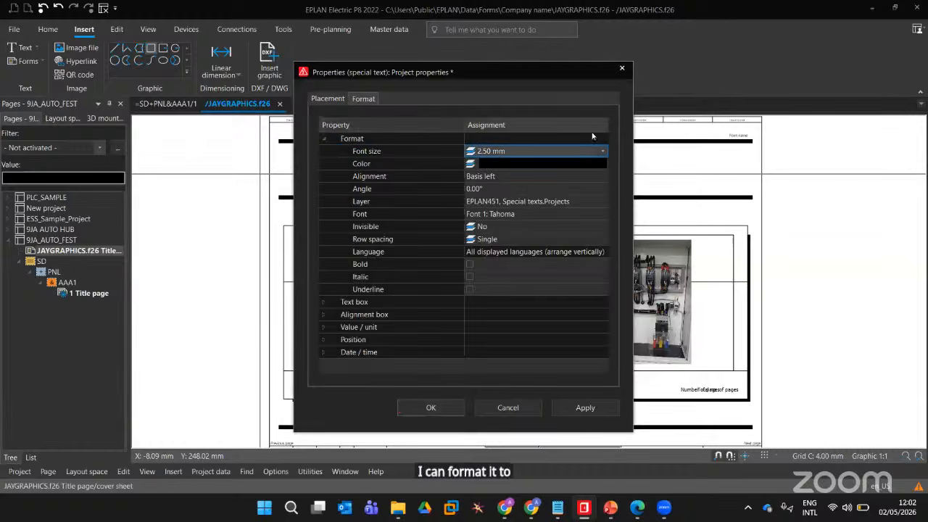
pyautogui.click(604, 151)
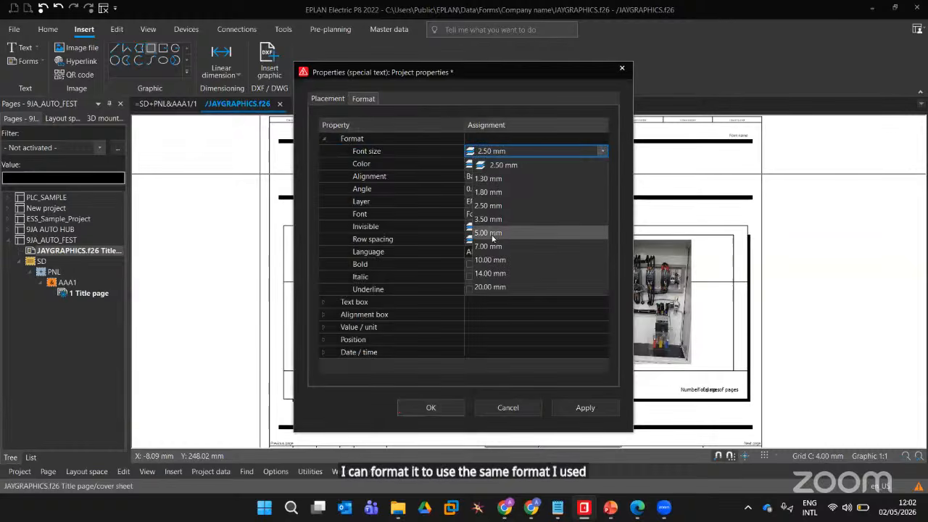
pyautogui.click(489, 232)
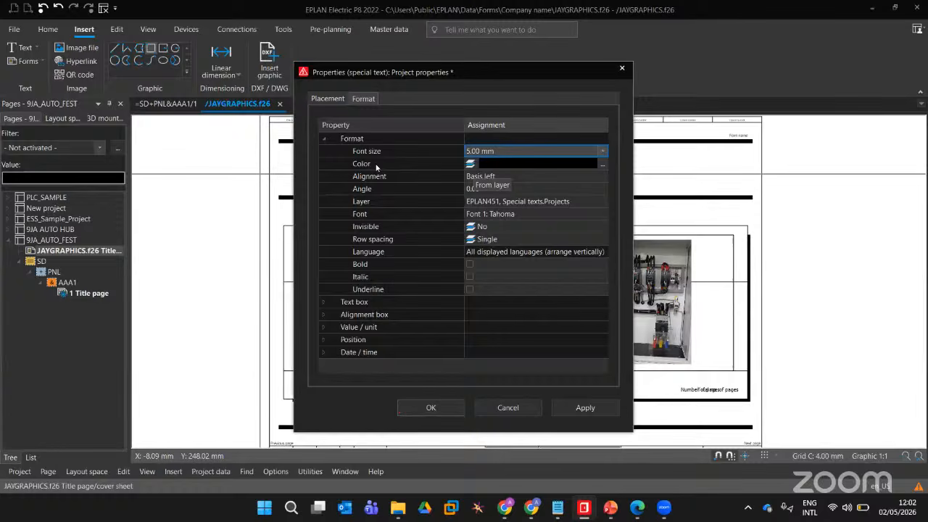
pyautogui.click(426, 407)
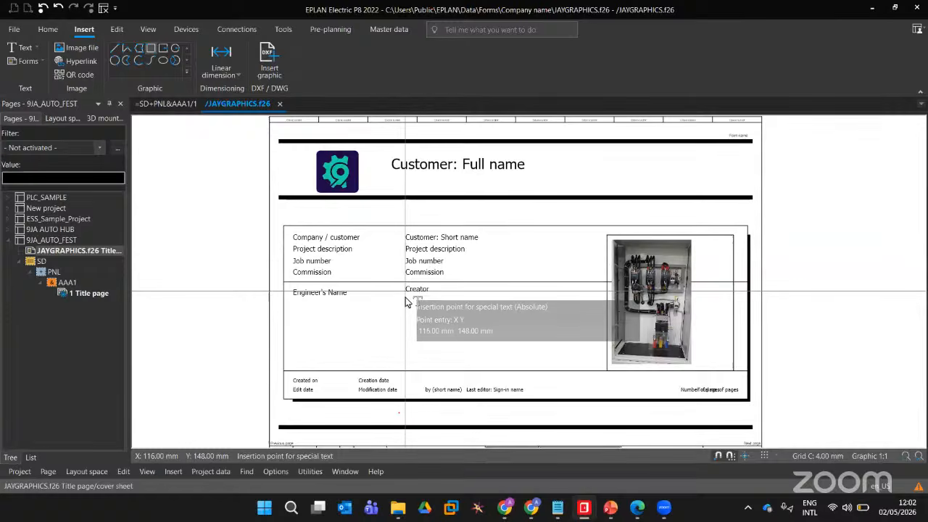
pyautogui.click(407, 303)
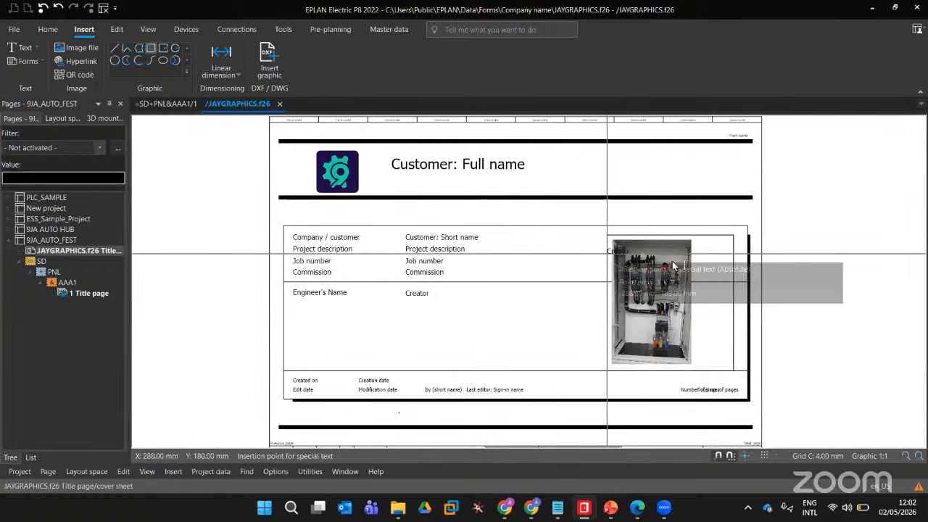
pyautogui.press('Escape')
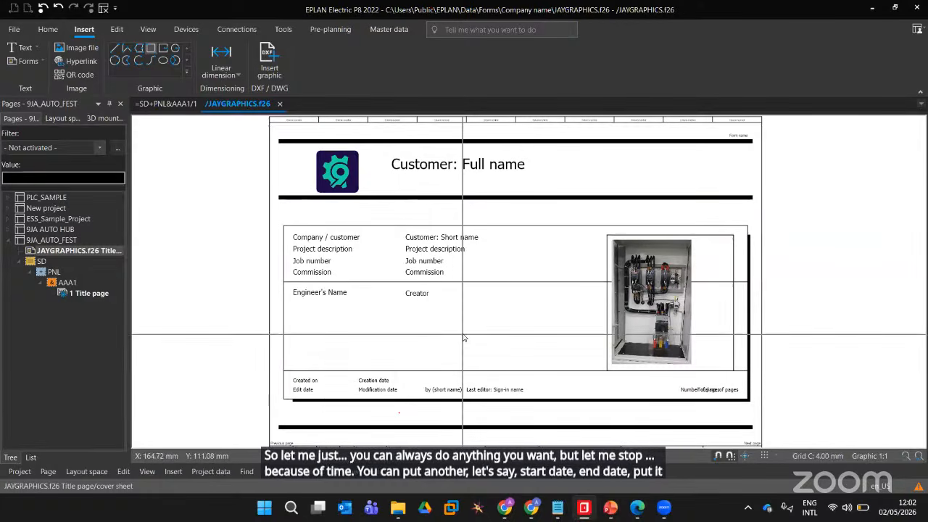
pyautogui.scroll(-3, 465, 210)
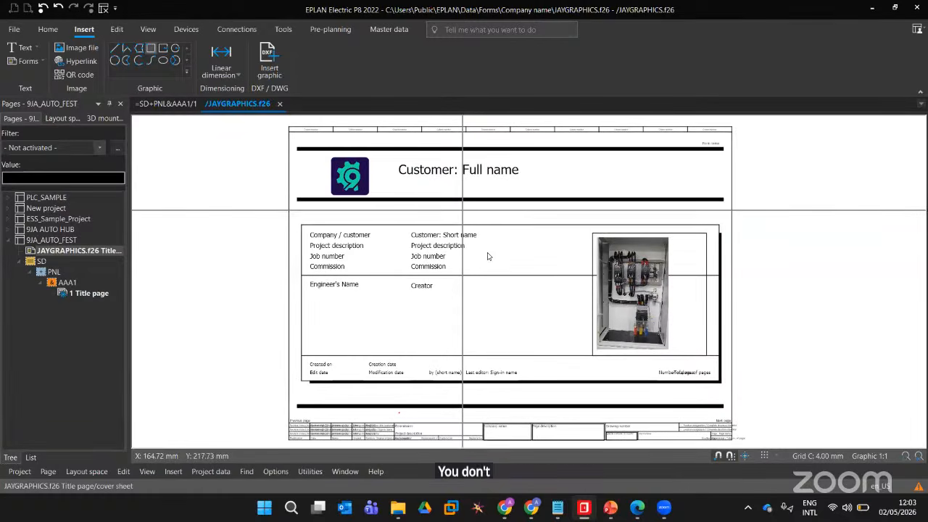
pyautogui.scroll(-3, 457, 262)
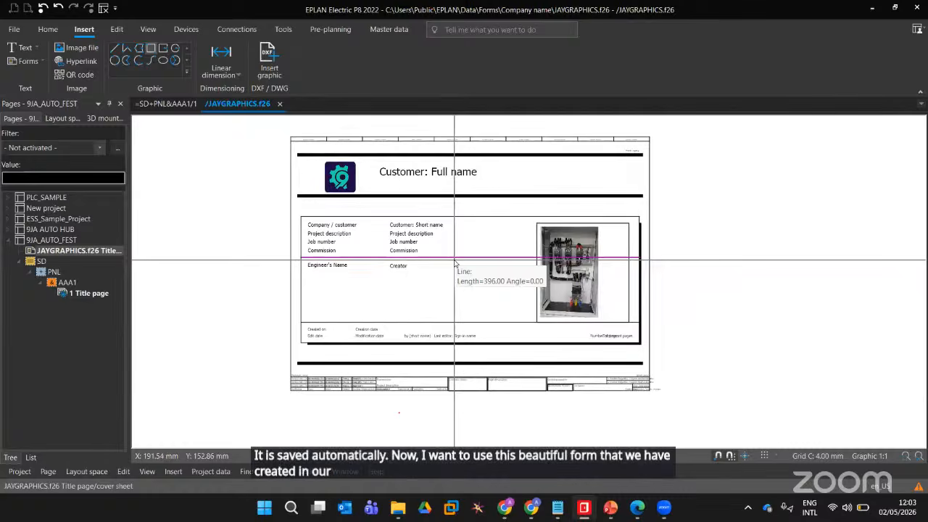
# Close the JAYGRAPHICS.f26 form and reveal the title page under AAA1 in the 9JA_AUTO_FEST project
pyautogui.scroll(2, 455, 264)
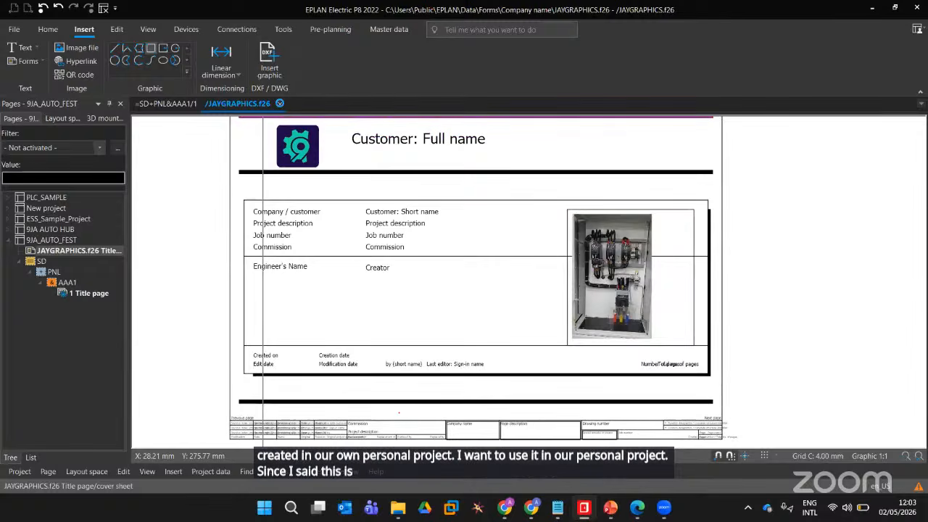
pyautogui.click(280, 106)
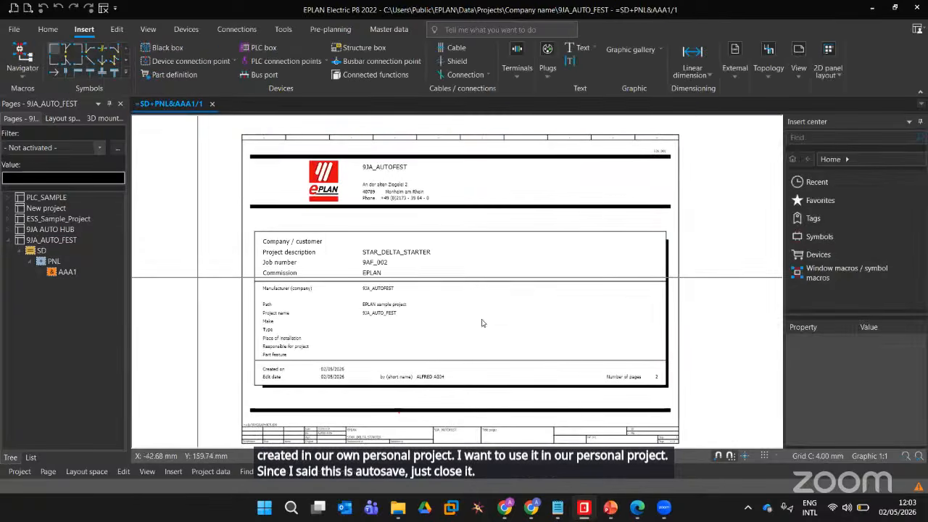
pyautogui.click(45, 241)
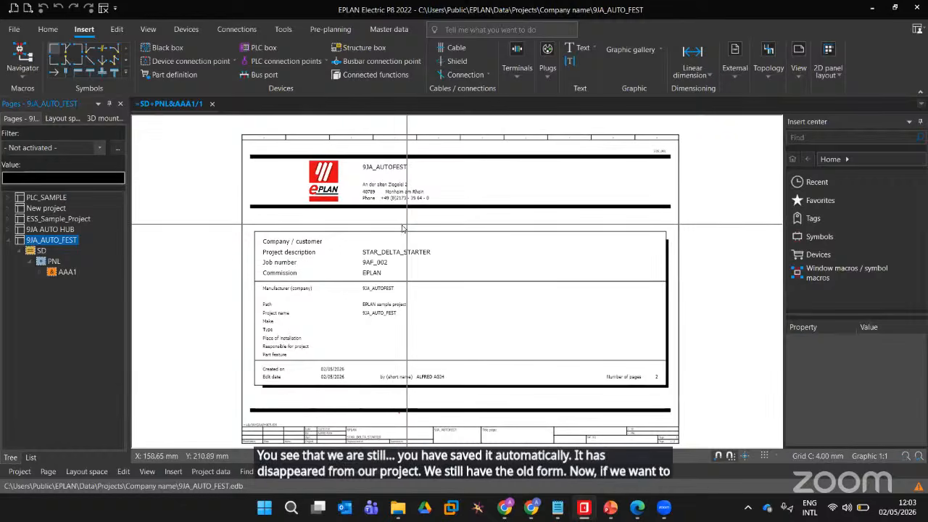
pyautogui.click(41, 271)
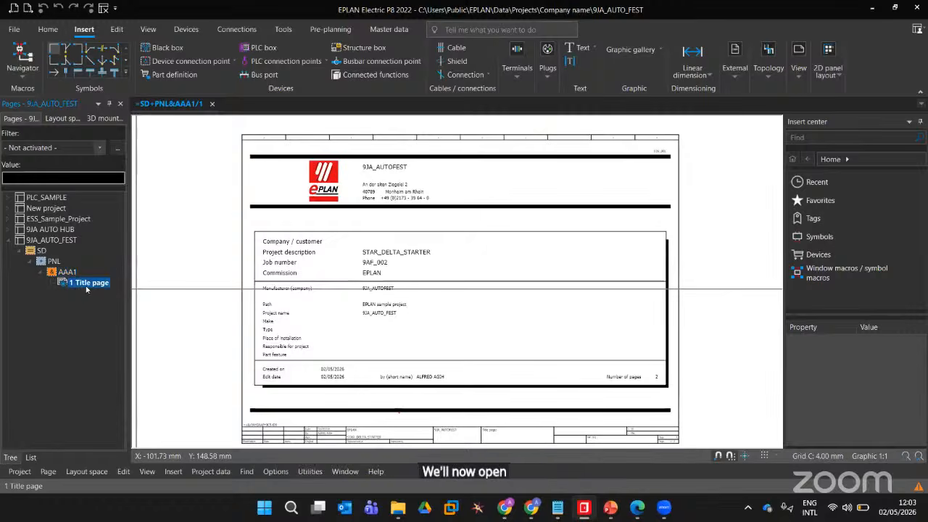
# Assign the JAYGRAPHICS.f26 form to the title page as its form name in the page properties
pyautogui.rightClick(87, 285)
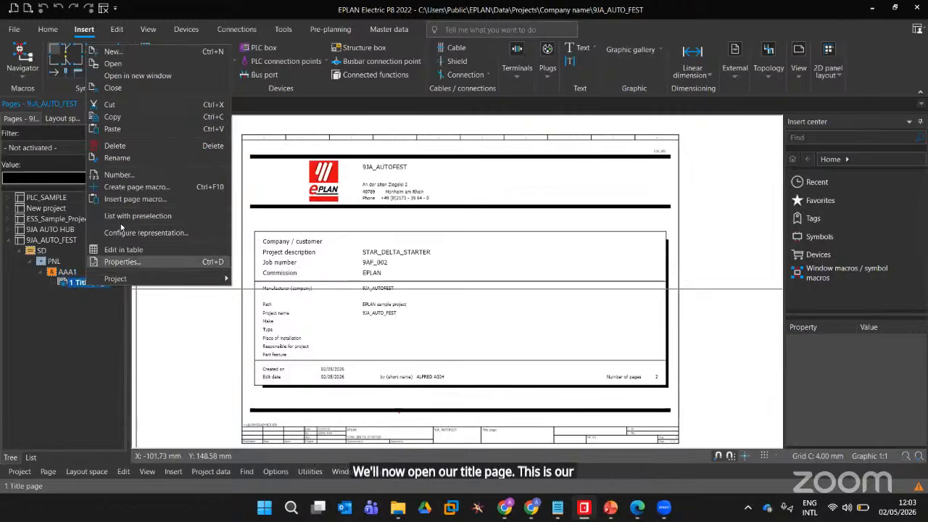
pyautogui.click(121, 263)
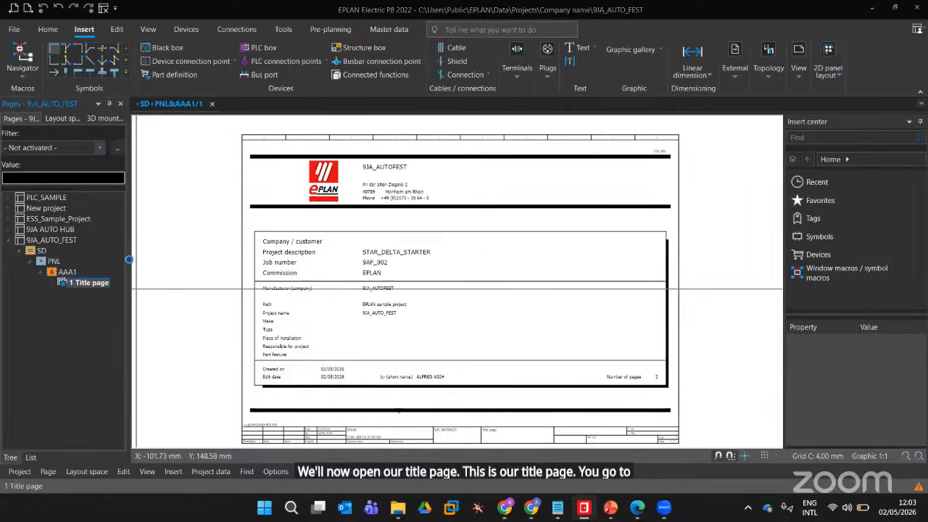
pyautogui.click(548, 288)
pyautogui.click(549, 288)
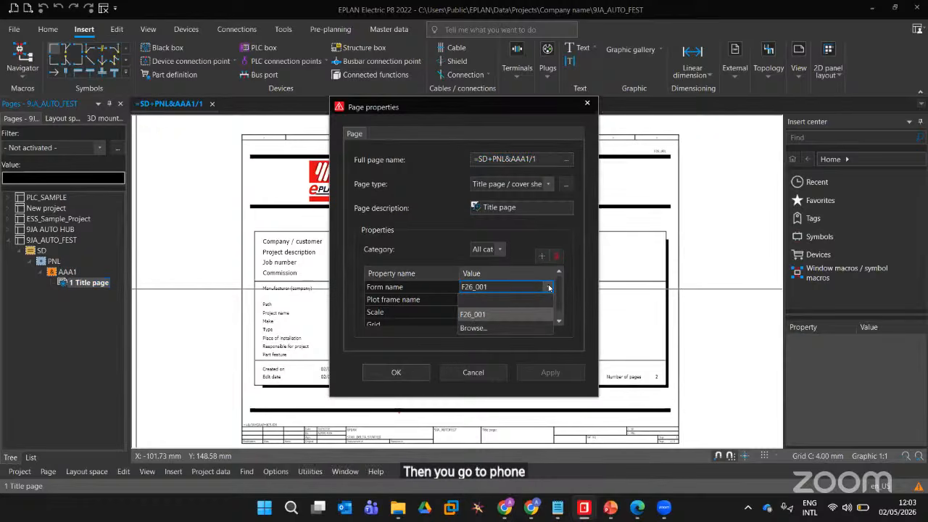
pyautogui.click(499, 330)
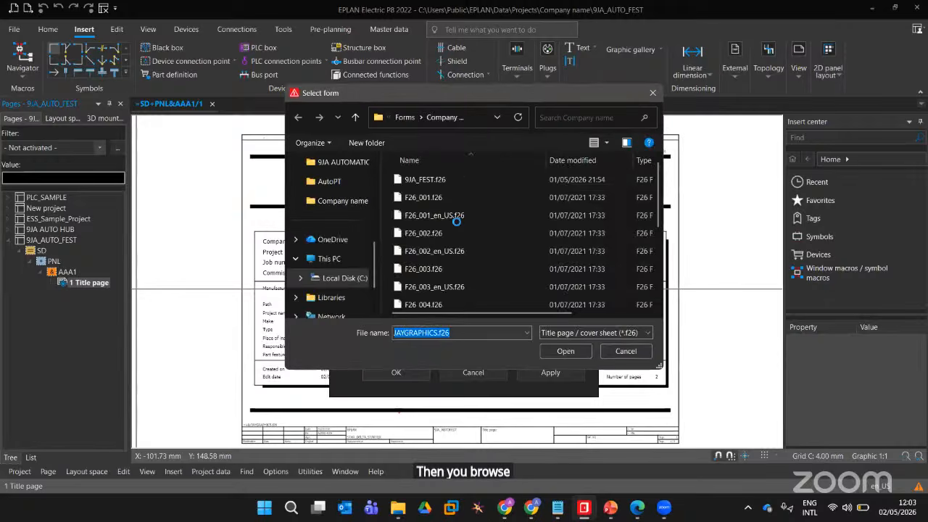
pyautogui.click(444, 284)
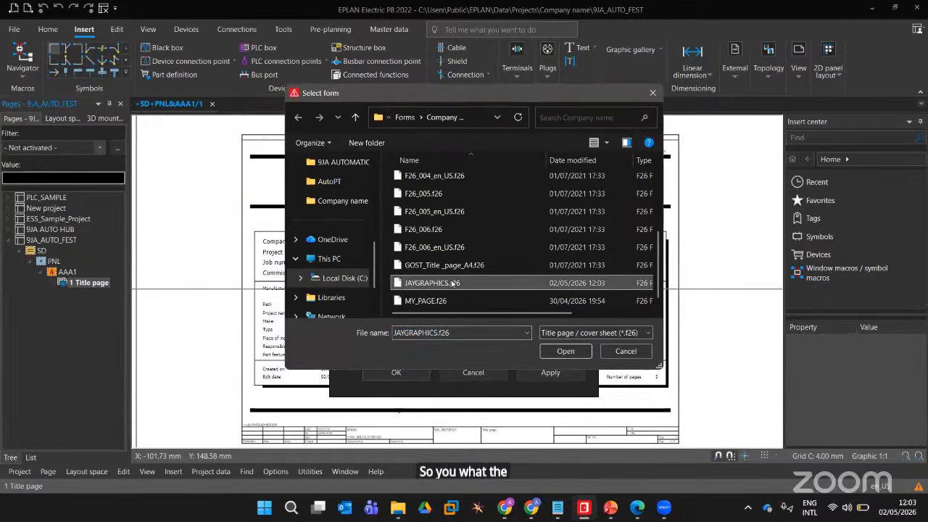
pyautogui.click(564, 351)
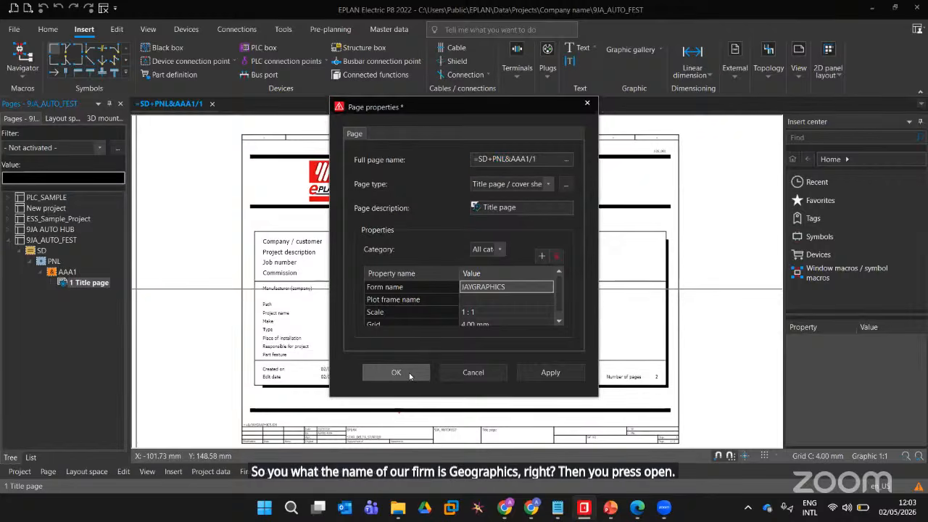
pyautogui.click(406, 370)
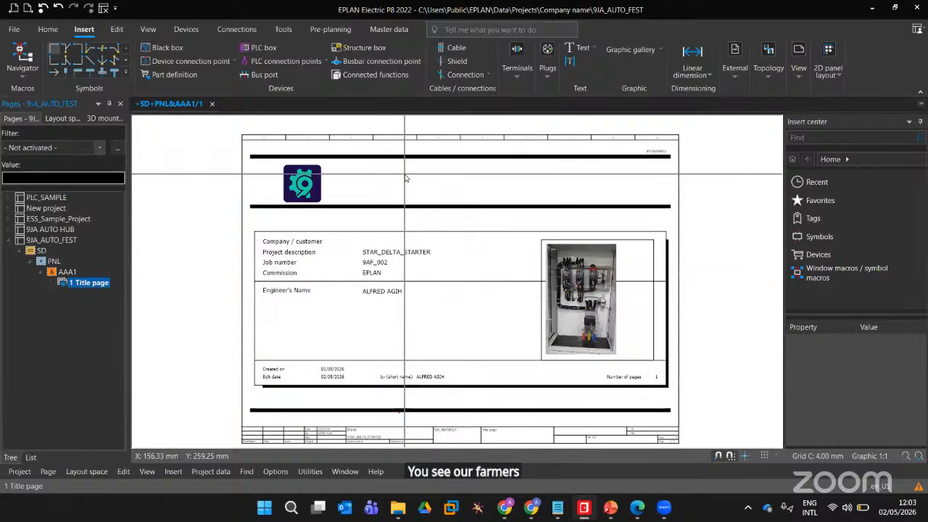
# Set the Company name to 9JA_AUTOFEST1 in the project properties
pyautogui.click(13, 30)
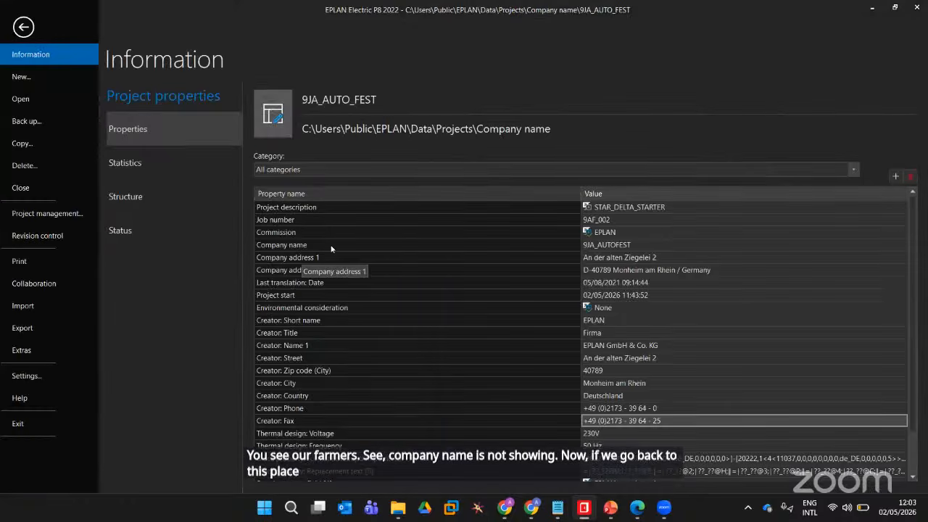
pyautogui.click(637, 245)
pyautogui.click(638, 245)
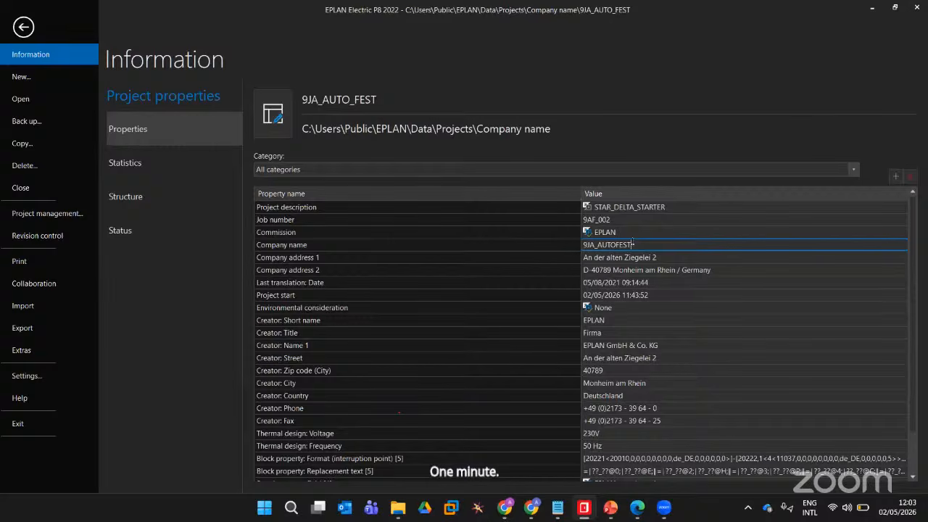
pyautogui.write('1')
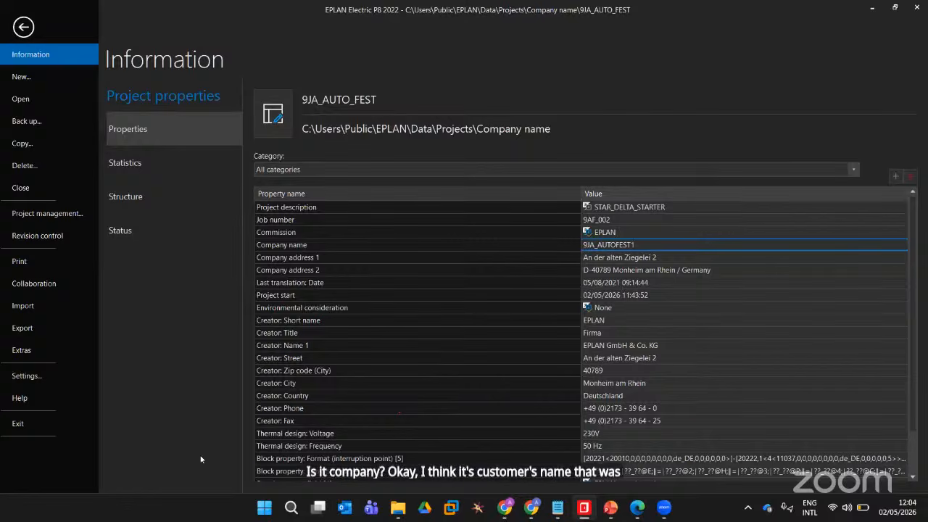
# Add the Customer: Full name property to the project properties, searching for "customer"
pyautogui.scroll(-1, 310, 319)
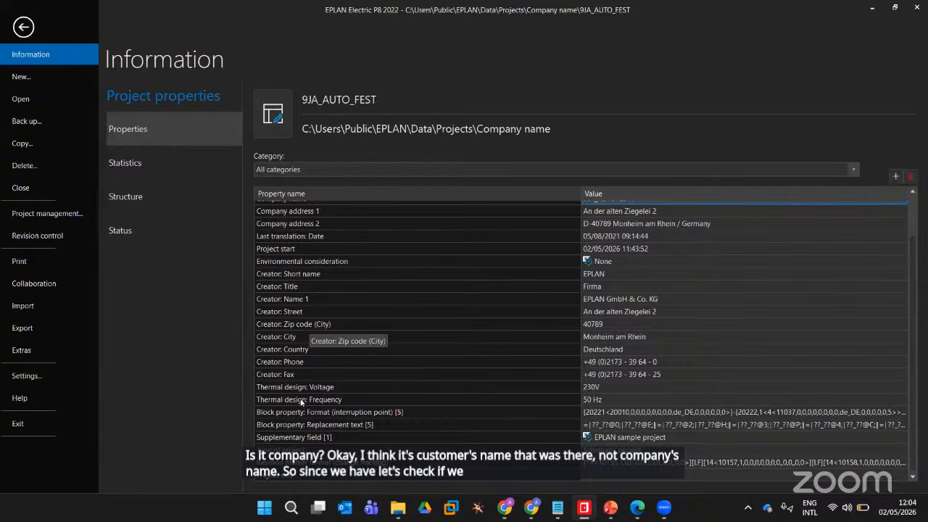
pyautogui.scroll(1, 304, 330)
pyautogui.scroll(-1, 305, 323)
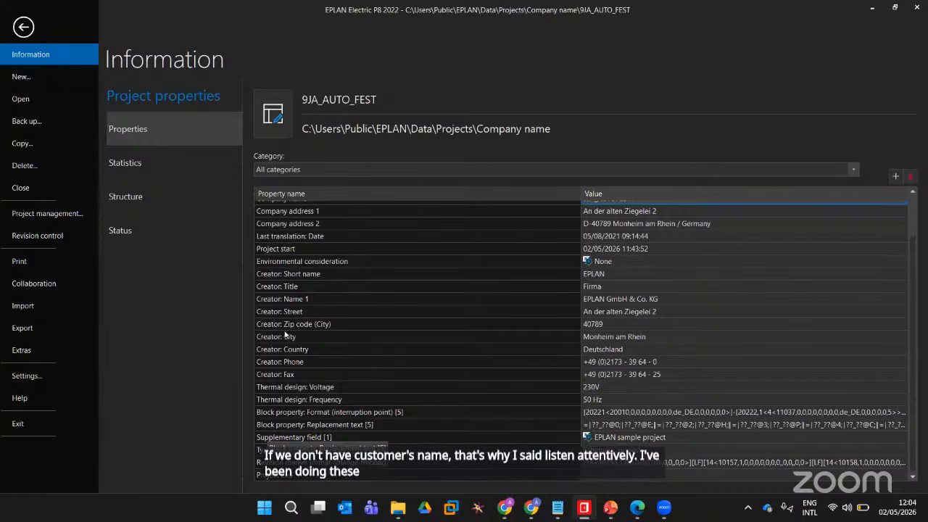
pyautogui.scroll(1, 288, 335)
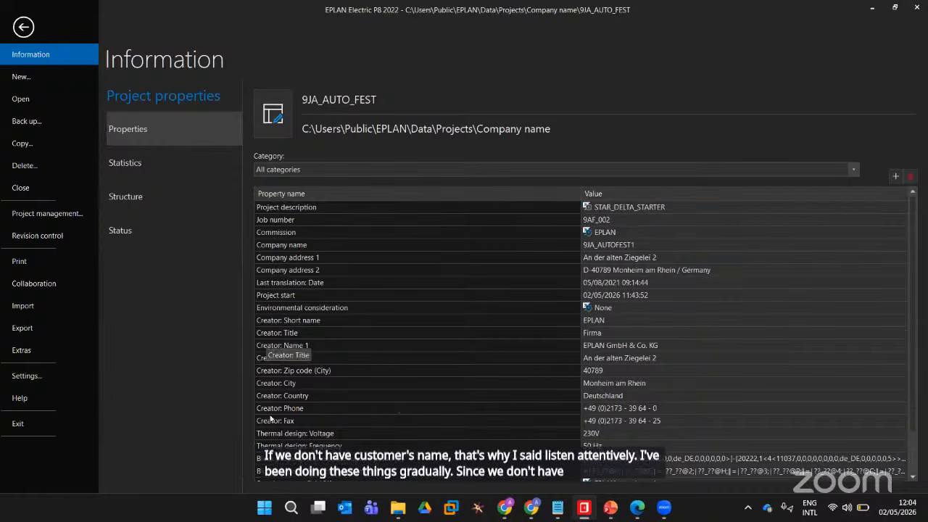
pyautogui.click(897, 177)
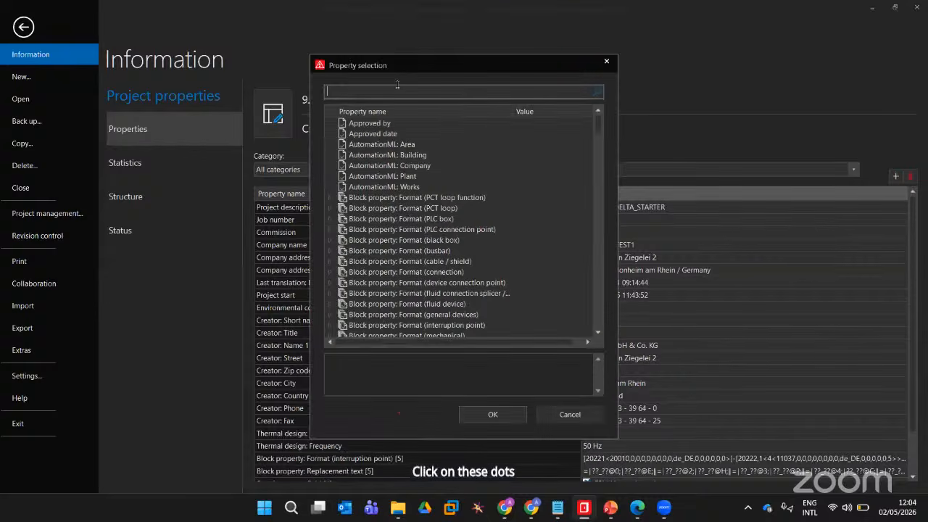
pyautogui.write('customer')
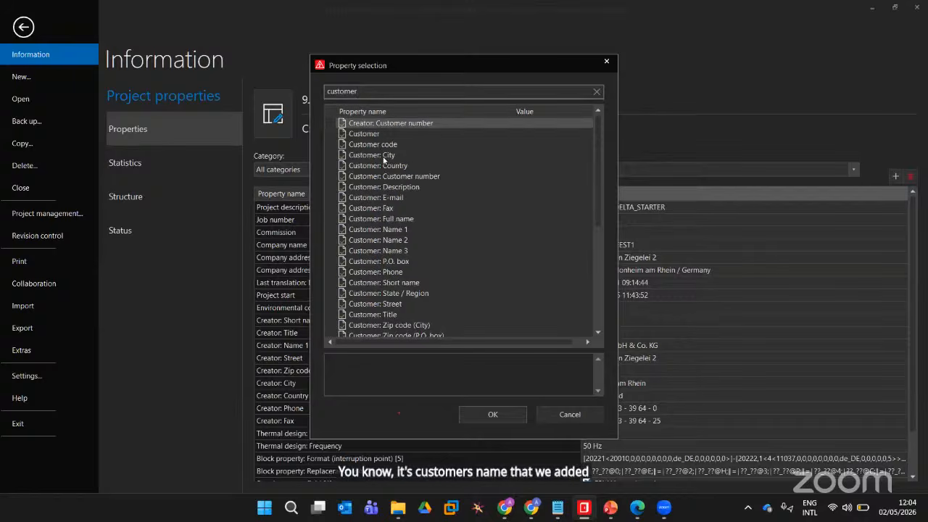
pyautogui.click(394, 219)
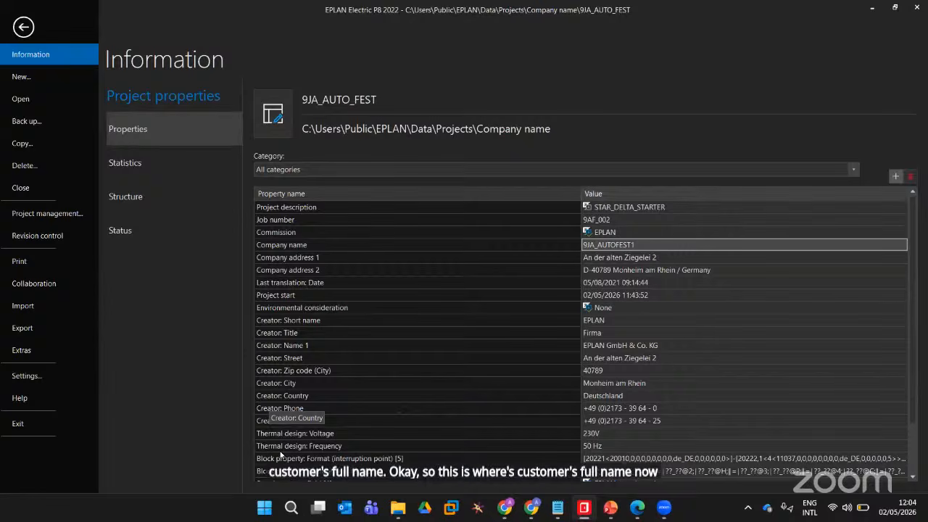
# Set the Customer: Full name property to 9JA_AUTO_FEST and return to the title page
pyautogui.scroll(-2, 279, 475)
pyautogui.click(278, 475)
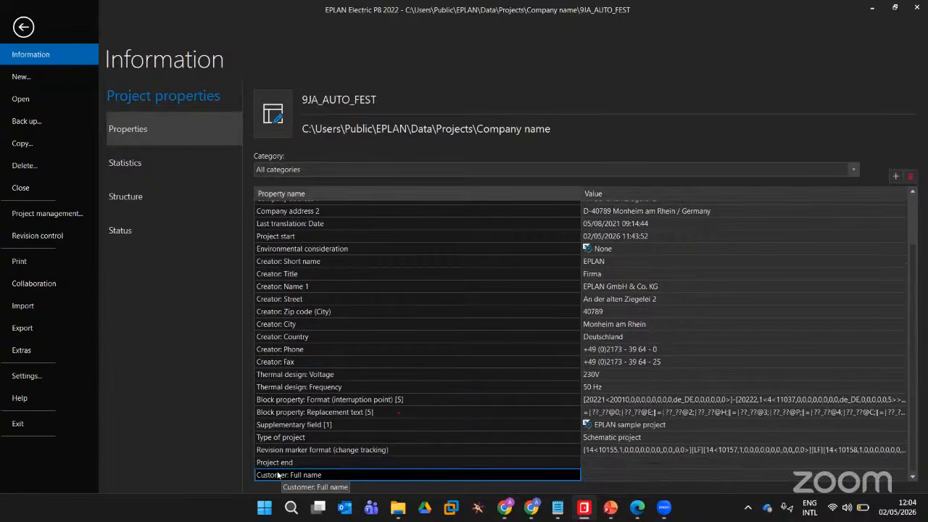
pyautogui.click(615, 475)
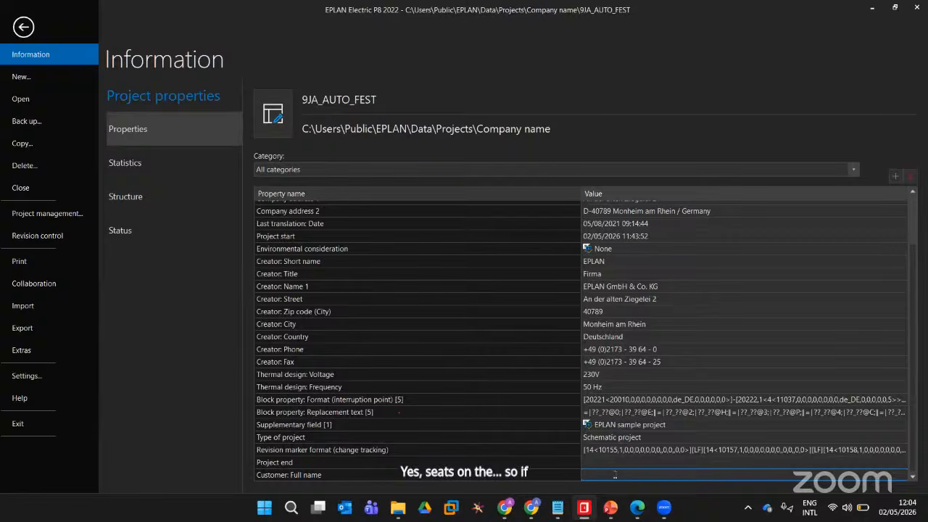
pyautogui.write('9JA')
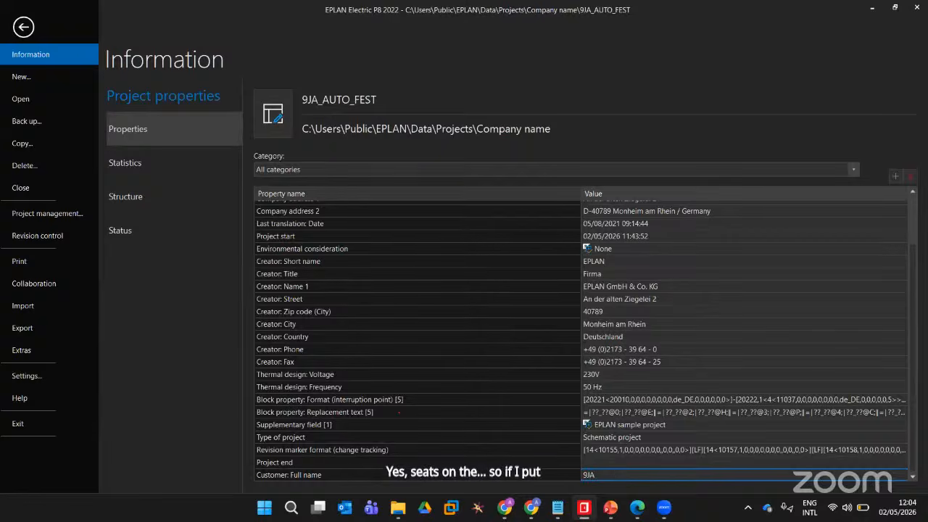
pyautogui.write('_AUTO')
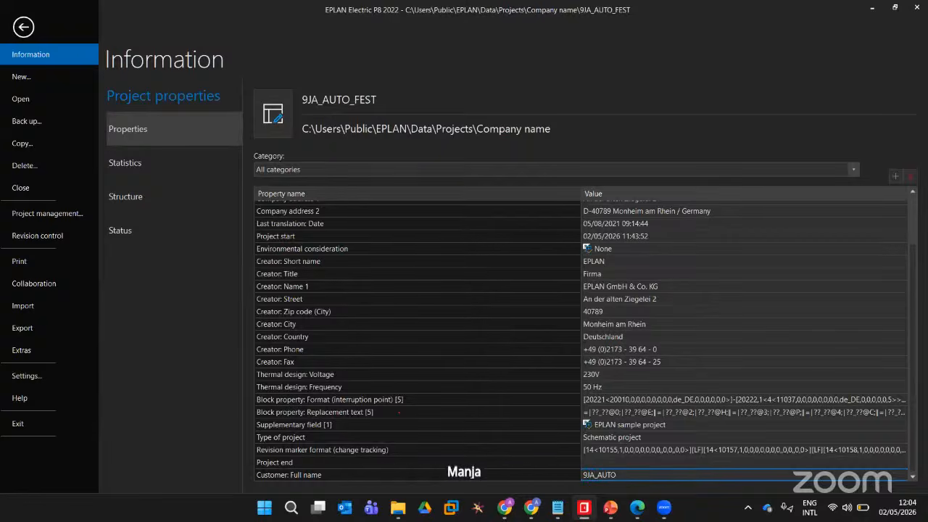
pyautogui.write('_F')
pyautogui.press('Return')
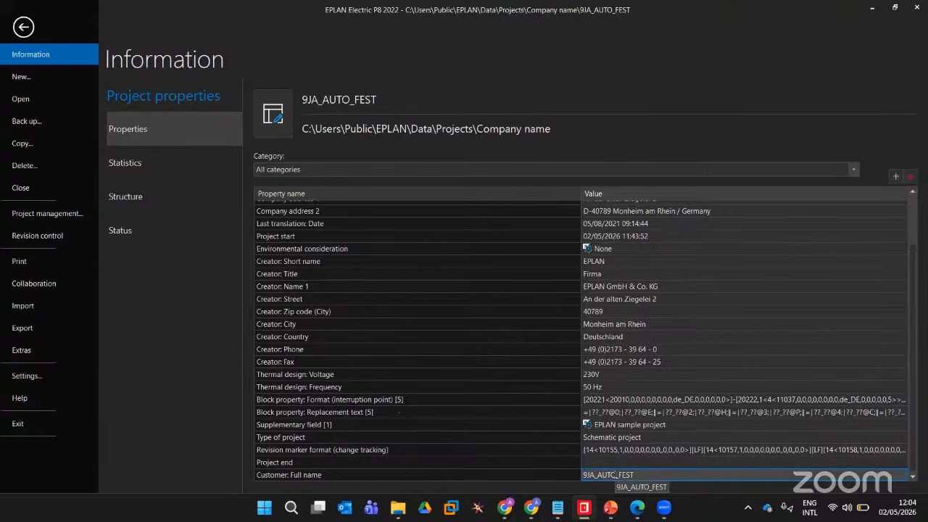
pyautogui.click(16, 32)
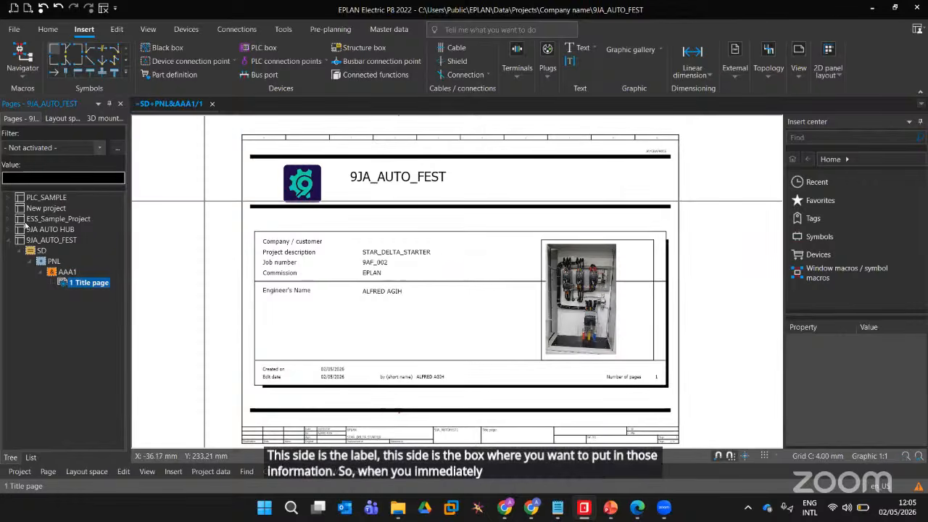
# Review the form name assignment in the title page's properties and close them without changes
pyautogui.rightClick(103, 281)
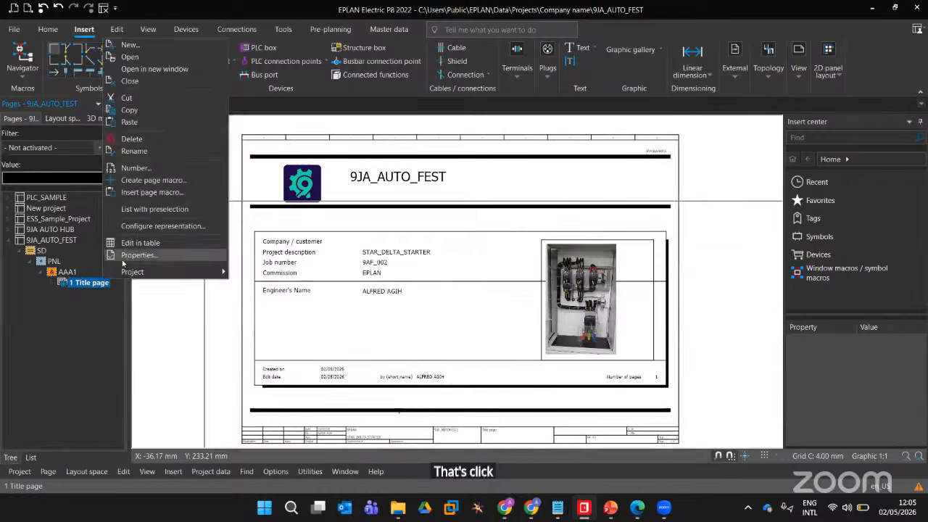
pyautogui.click(125, 258)
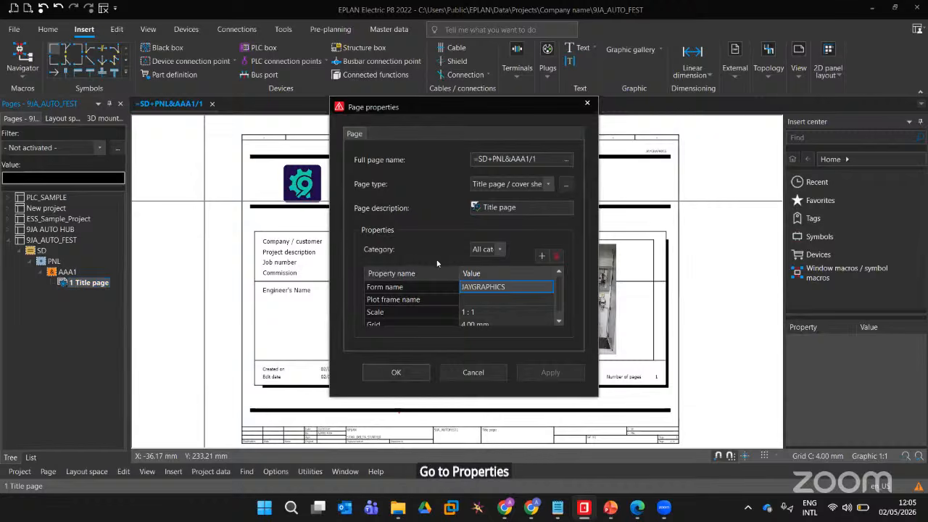
pyautogui.click(587, 103)
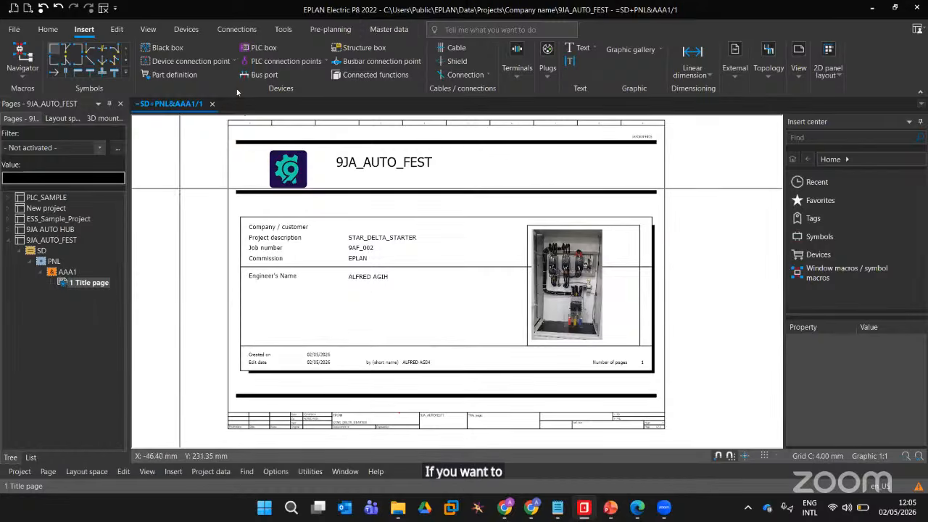
# Review the plot frame commands in the master data and examine the title block along the page's lower edge
pyautogui.click(389, 30)
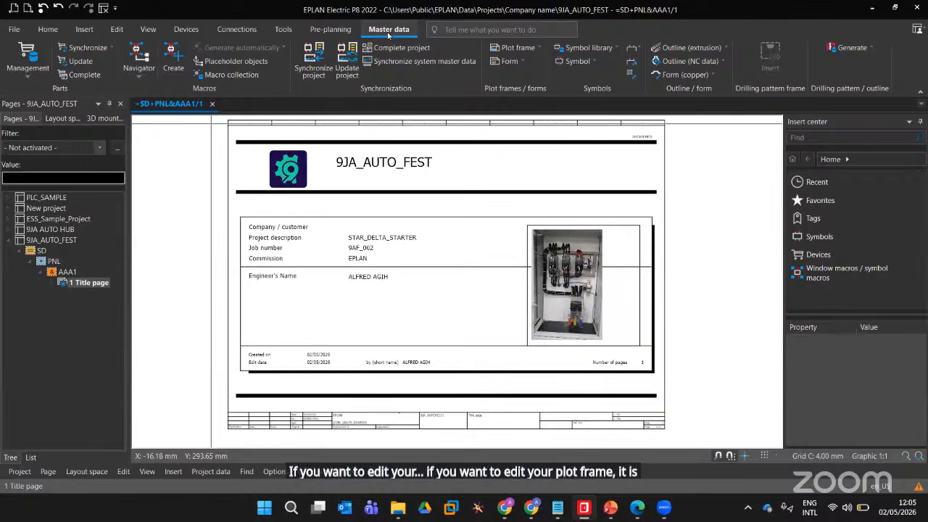
pyautogui.click(533, 52)
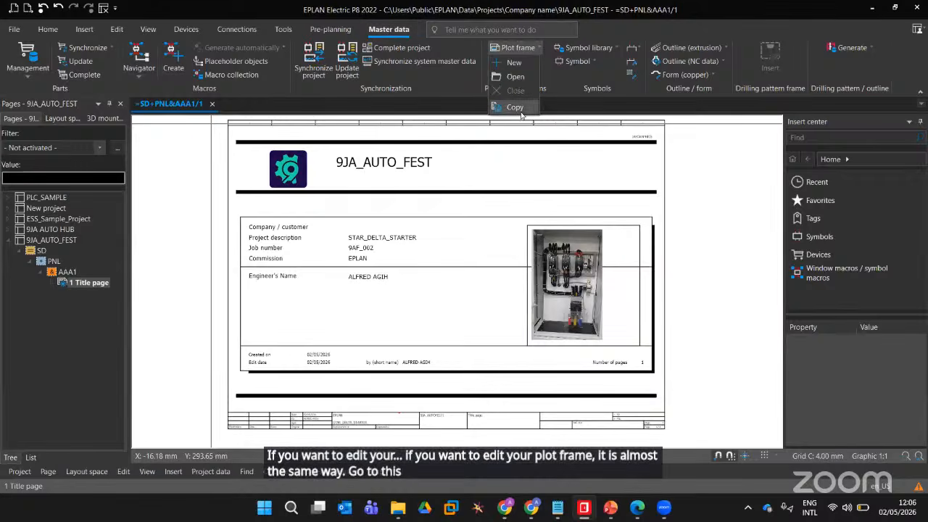
pyautogui.moveTo(520, 110)
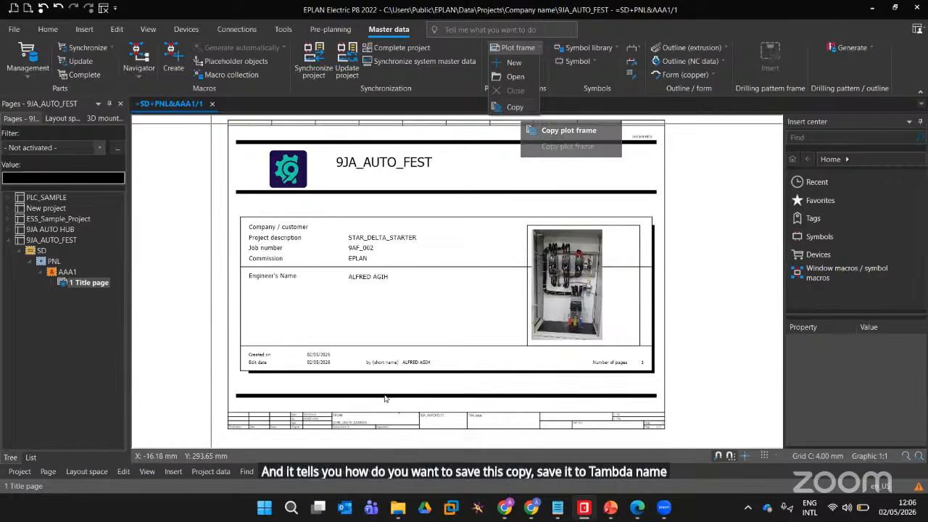
pyautogui.click(355, 428)
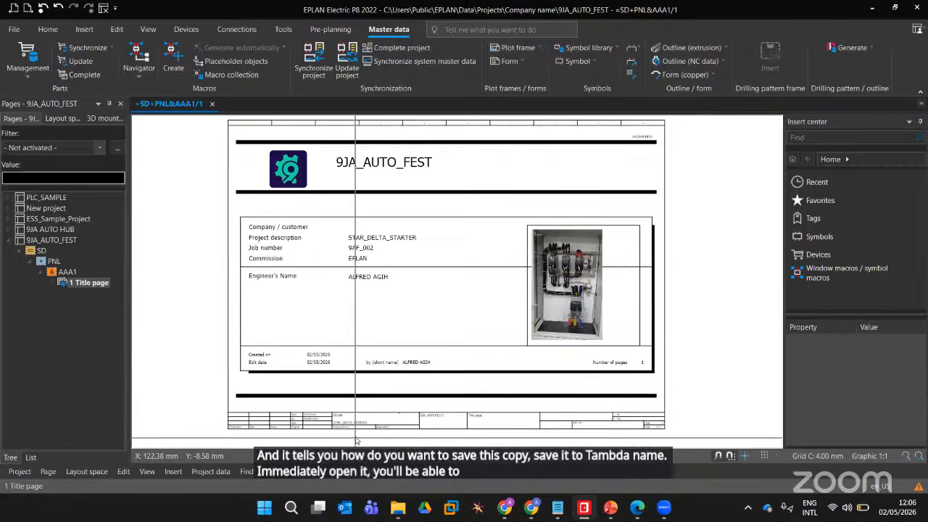
pyautogui.scroll(5, 355, 427)
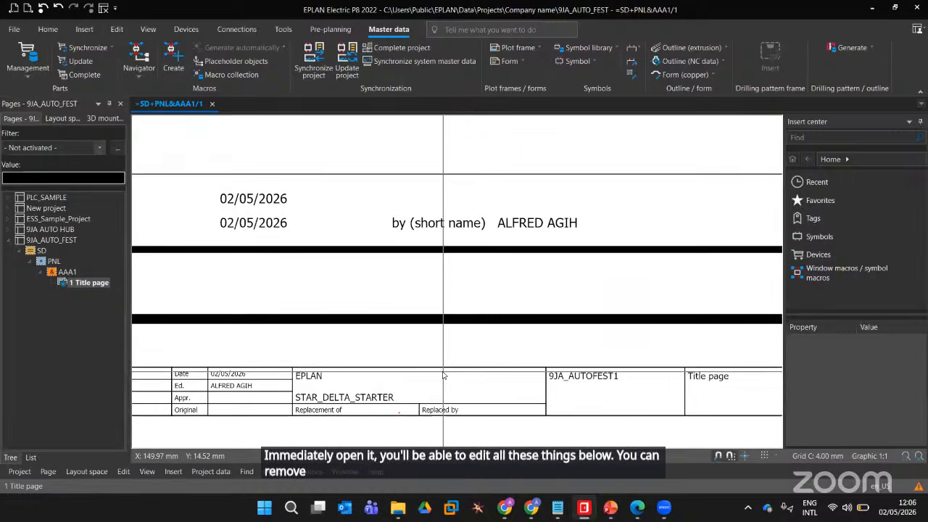
# Check which plot frames are available in the page properties of the title page, keeping the settings as they are
pyautogui.scroll(-3, 428, 371)
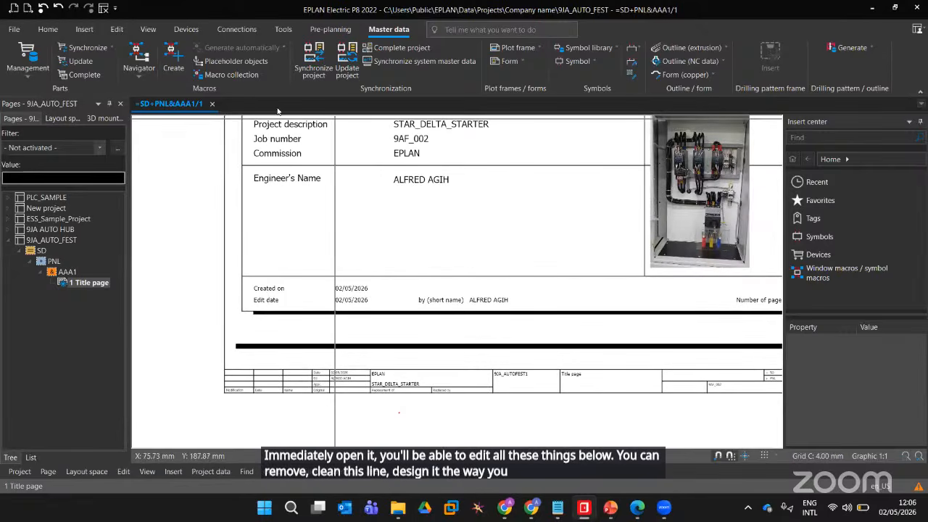
pyautogui.rightClick(87, 280)
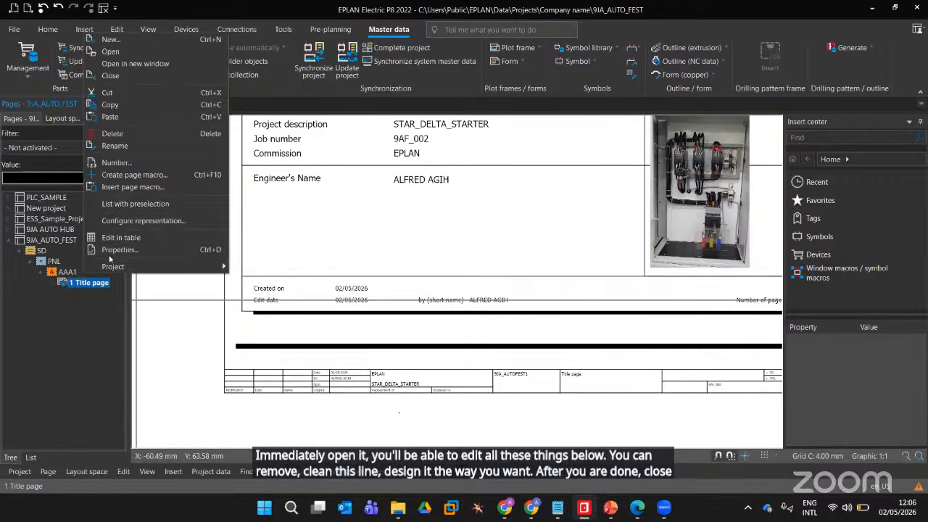
pyautogui.click(260, 292)
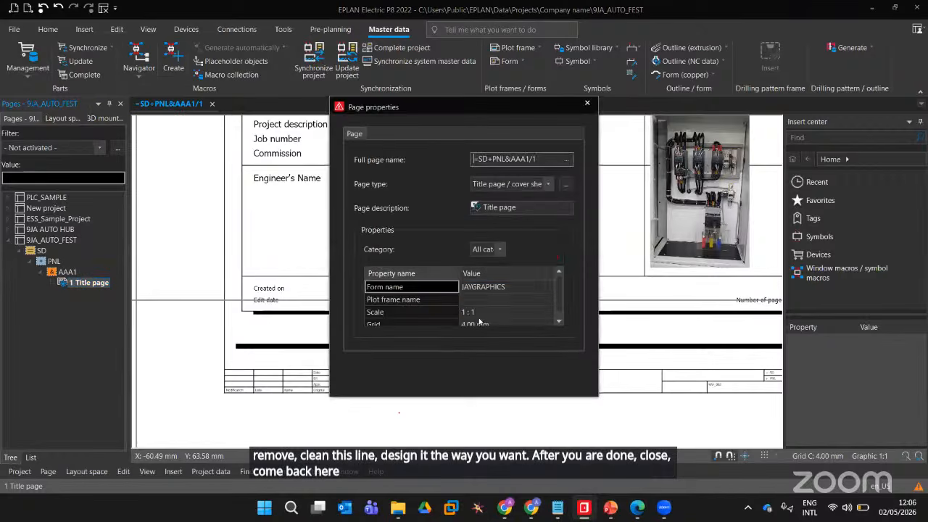
pyautogui.click(507, 299)
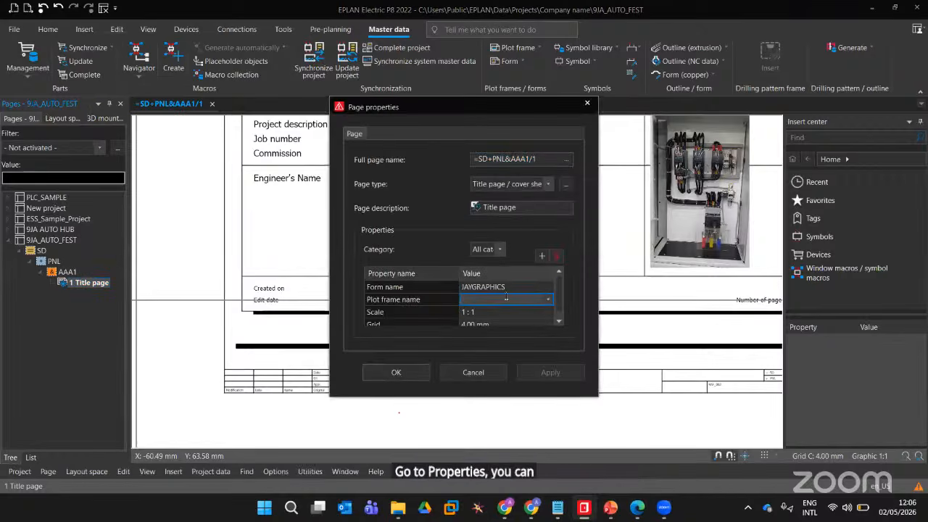
pyautogui.click(548, 302)
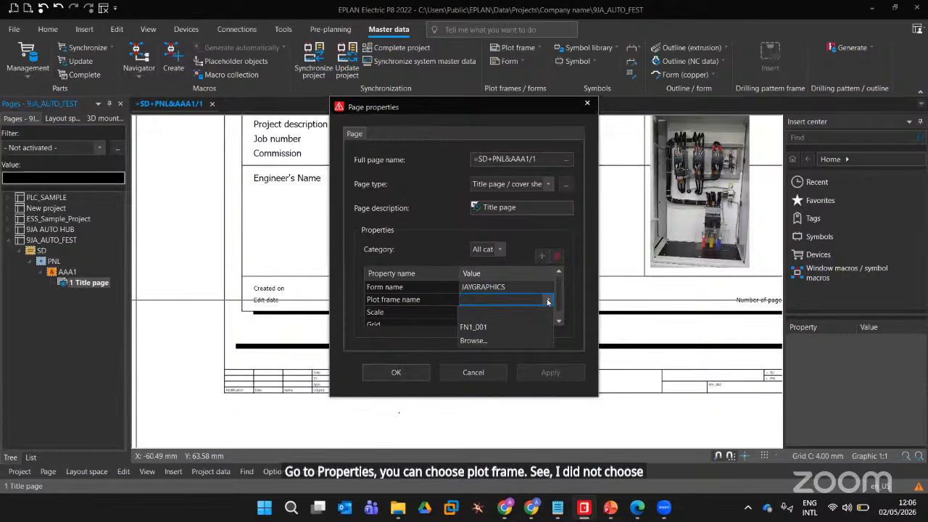
pyautogui.click(548, 302)
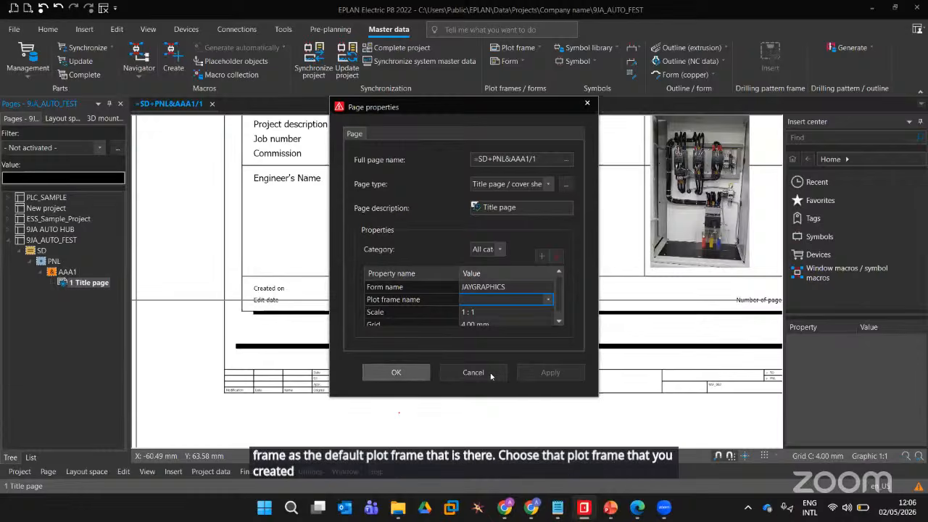
pyautogui.click(388, 372)
# Review the complete title page layout, including the title block along its lower edge
pyautogui.scroll(-5, 373, 373)
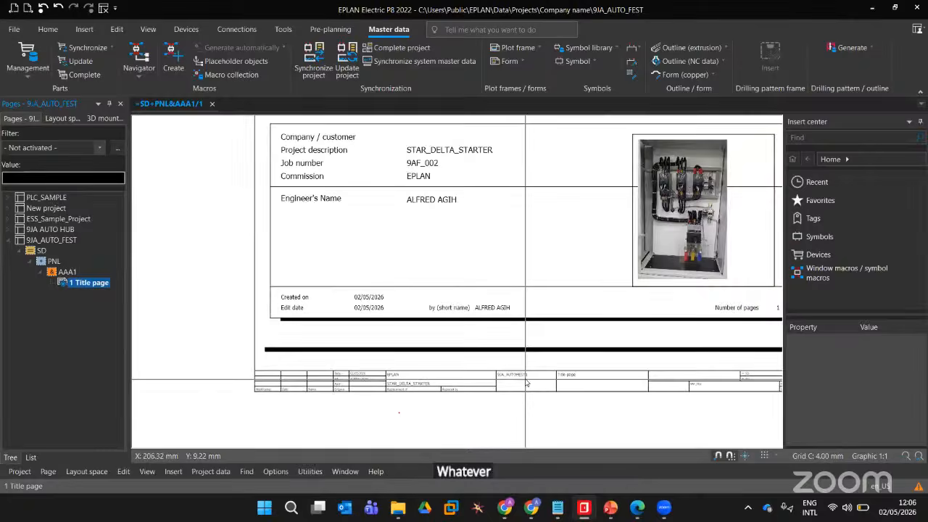
pyautogui.scroll(1, 381, 352)
pyautogui.moveTo(383, 352); pyautogui.dragTo(396, 309, button='middle')
pyautogui.scroll(-4, 396, 336)
pyautogui.scroll(1, 396, 340)
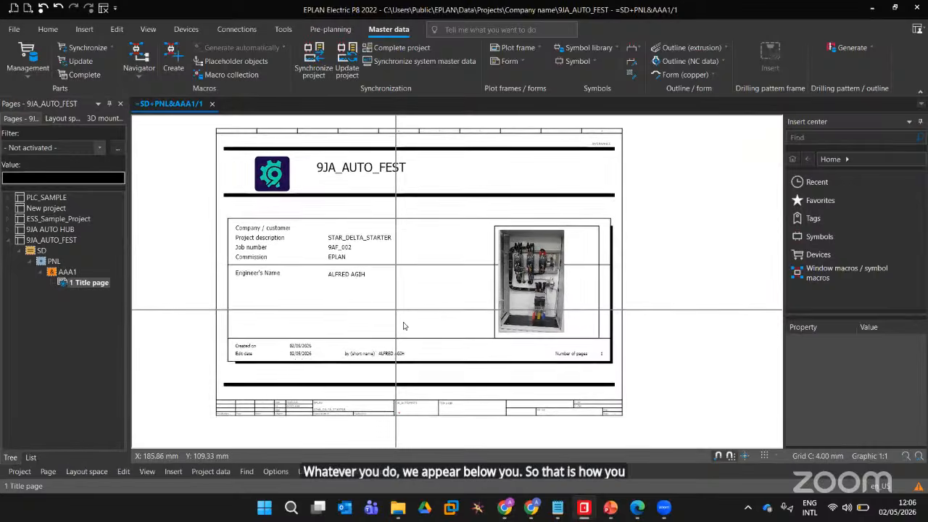
pyautogui.scroll(1, 409, 329)
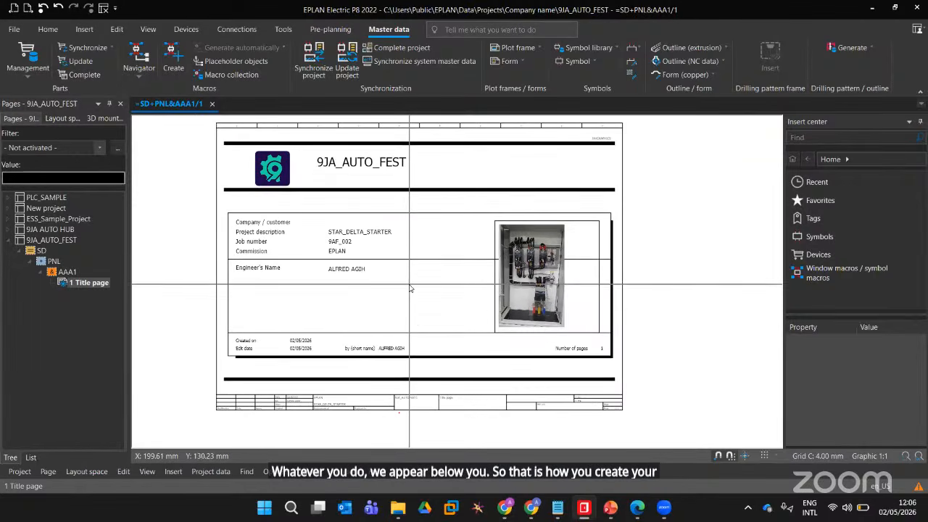
pyautogui.moveTo(411, 284); pyautogui.dragTo(421, 307, button='middle')
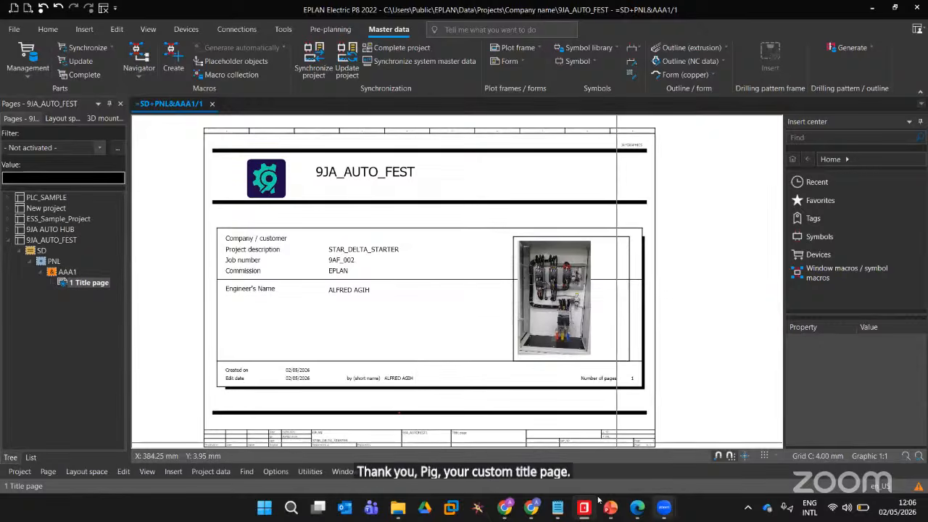
pyautogui.moveTo(671, 506)
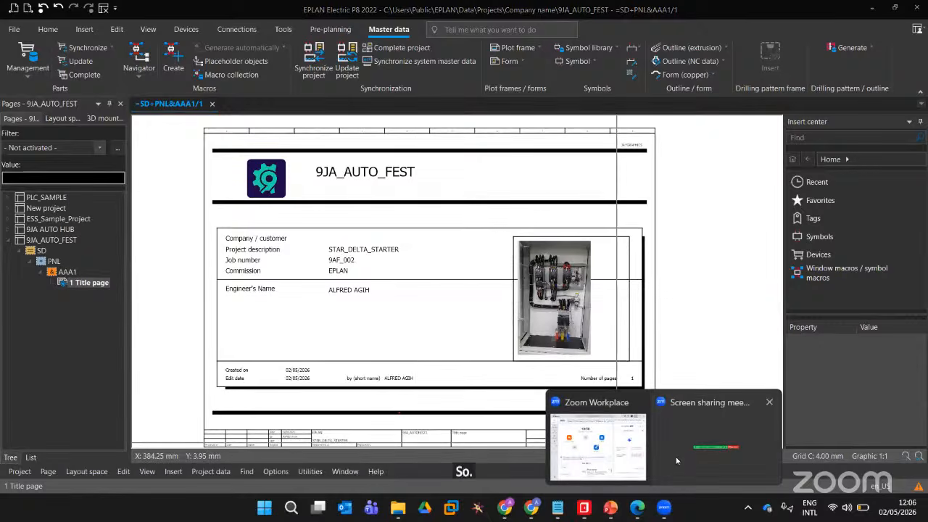
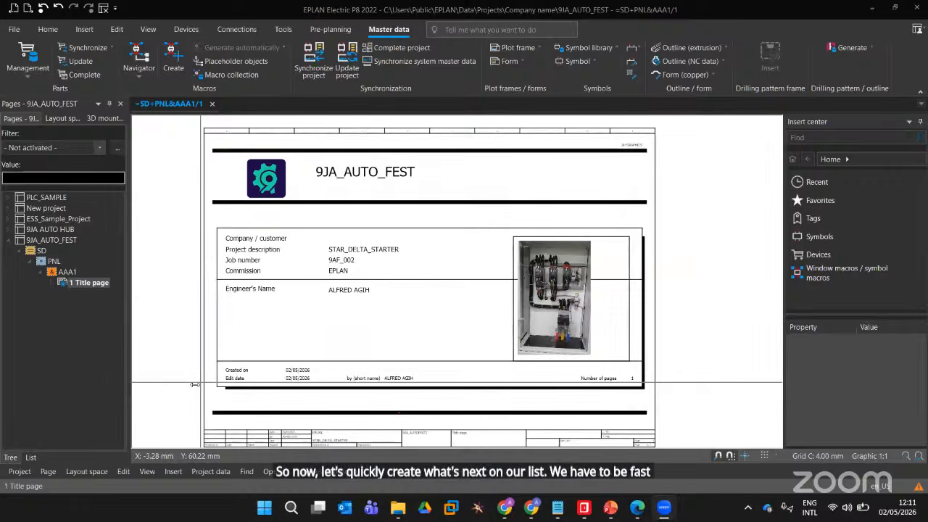
pyautogui.moveTo(566, 512)
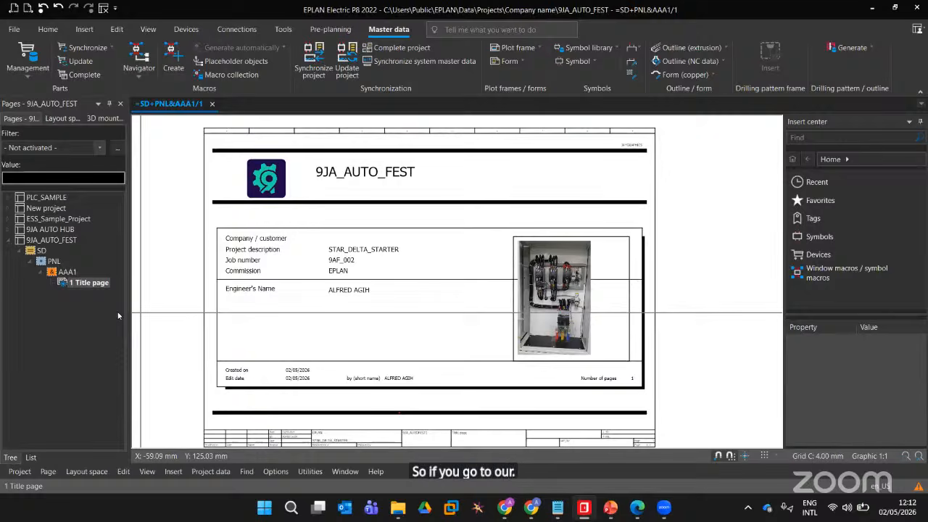
pyautogui.rightClick(88, 285)
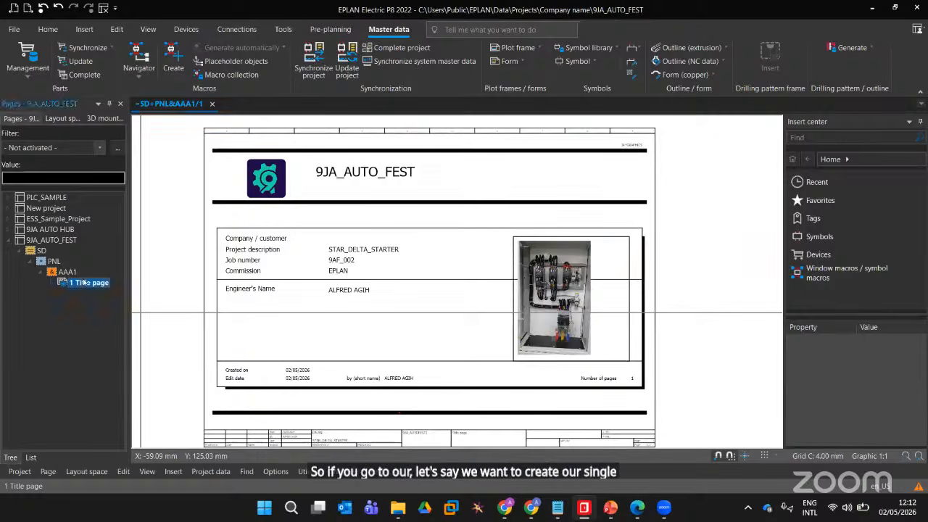
pyautogui.click(126, 87)
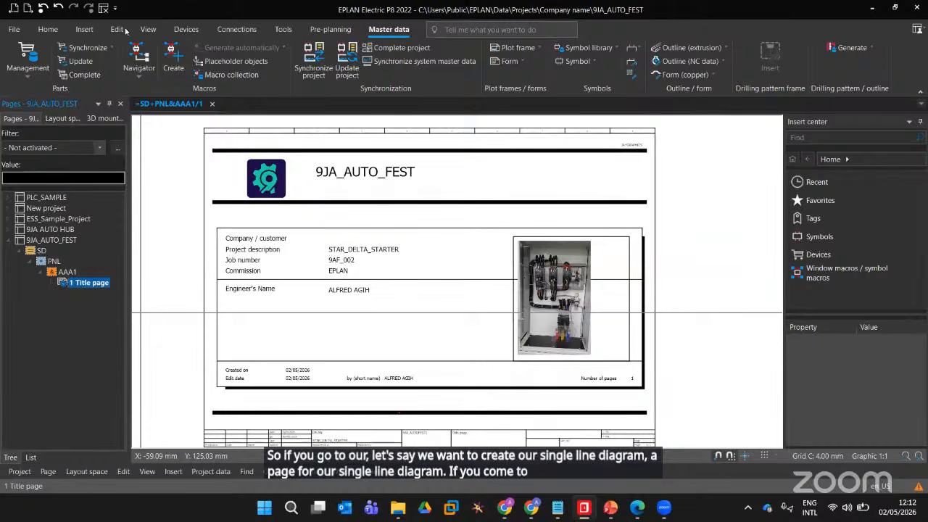
# Select the SD function level of the 9JA_AUTO_FEST project in the page tree as the place for a new page
pyautogui.click(52, 29)
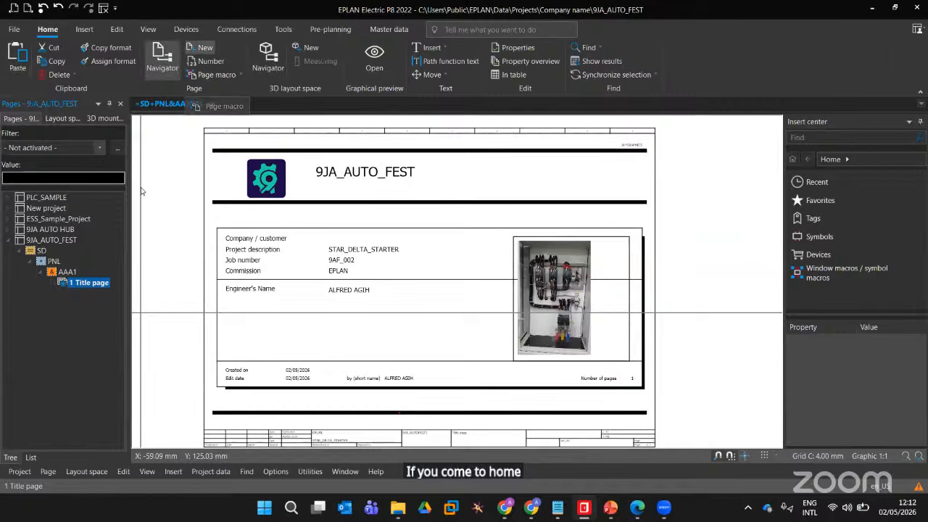
pyautogui.click(51, 240)
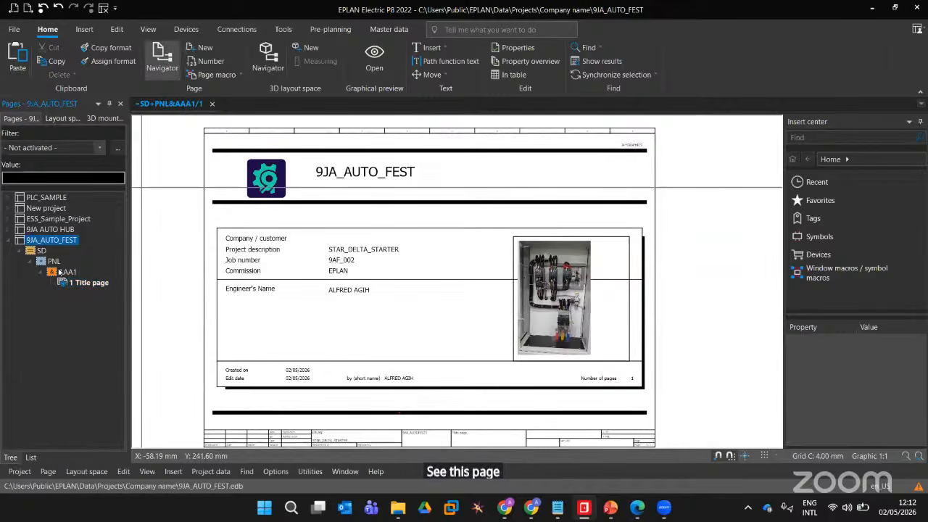
pyautogui.click(40, 251)
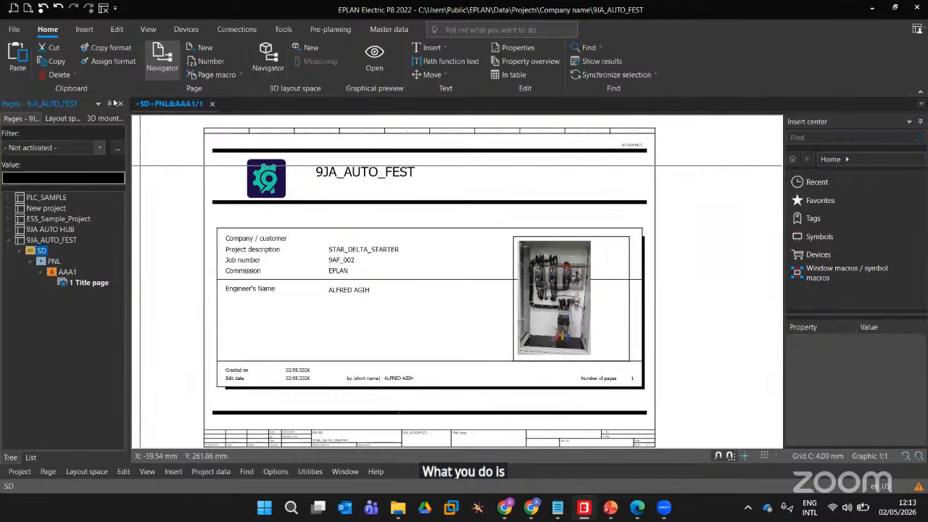
pyautogui.click(188, 49)
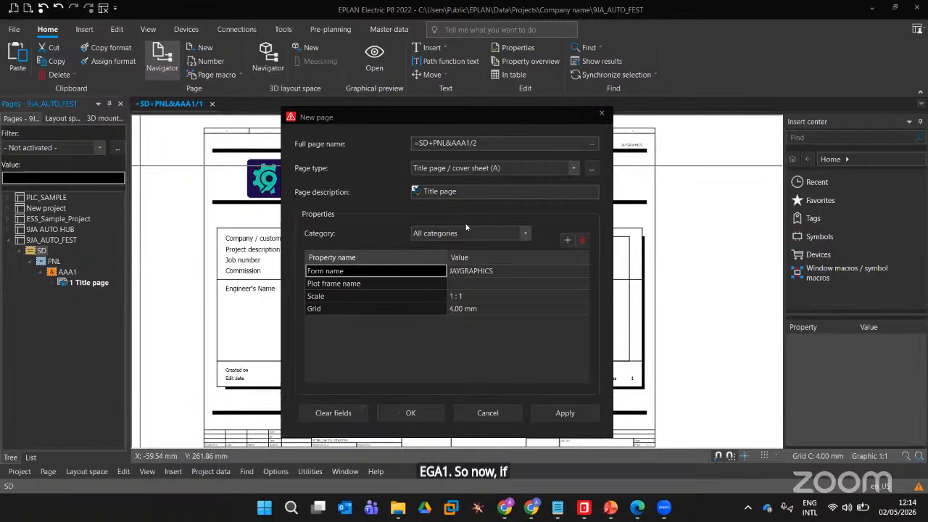
pyautogui.click(517, 149)
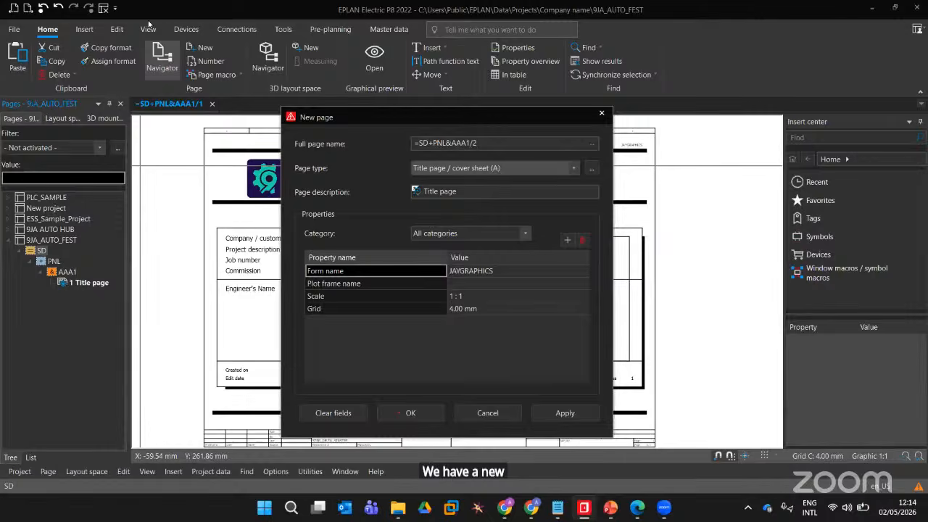
pyautogui.press('Escape')
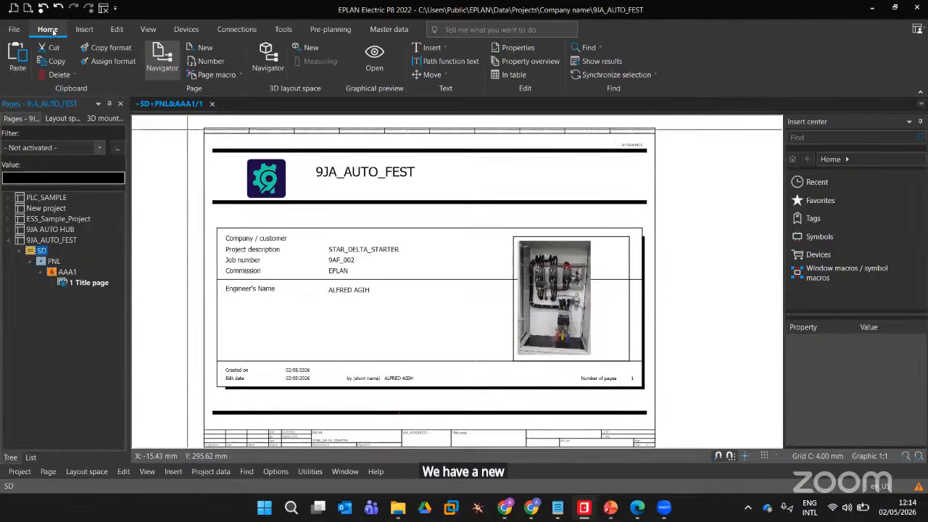
# Start a new page and set its full page name to document type EGA1 and page name 4 under SD and PNL
pyautogui.click(202, 46)
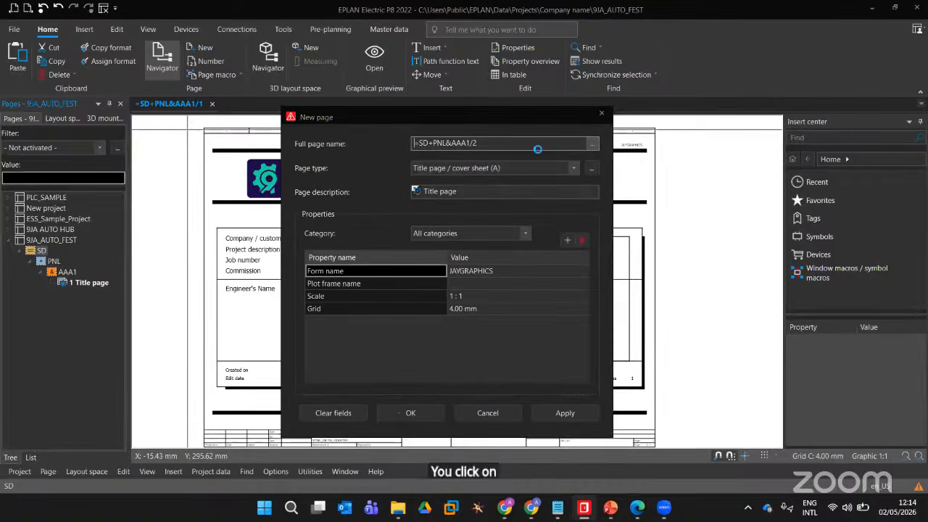
pyautogui.click(592, 144)
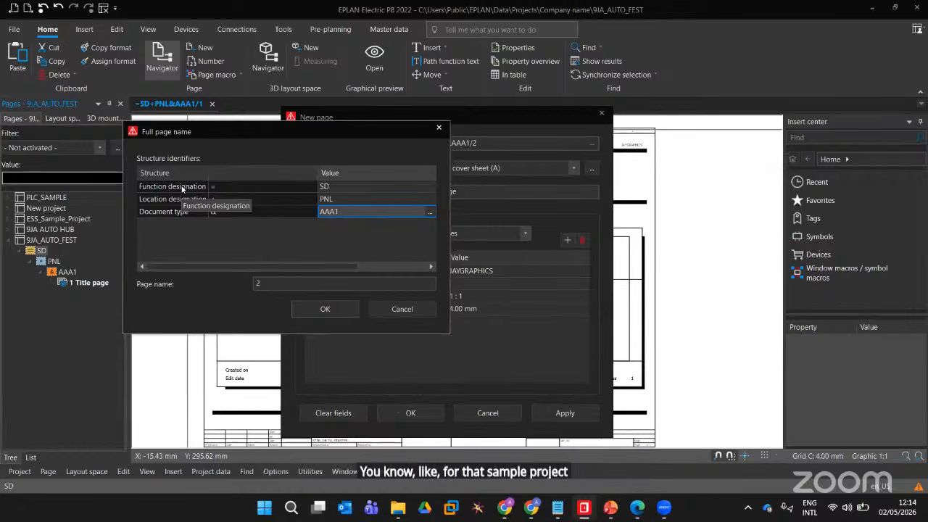
pyautogui.click(343, 211)
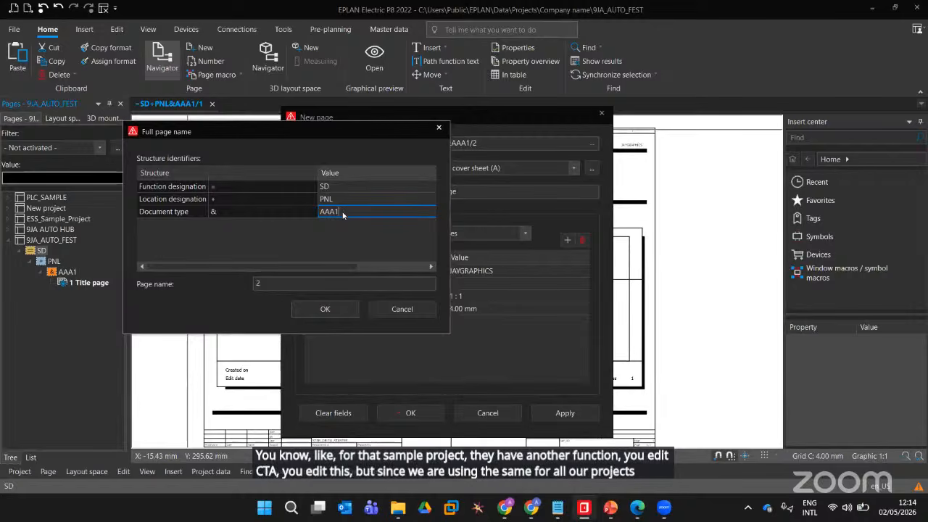
pyautogui.press('BackSpace')
pyautogui.press('BackSpace')
pyautogui.write('EG')
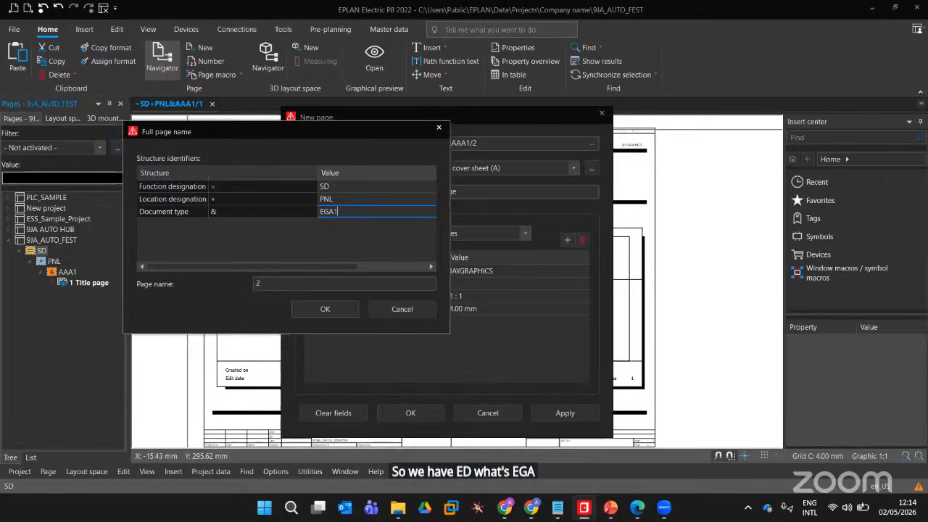
pyautogui.click(316, 284)
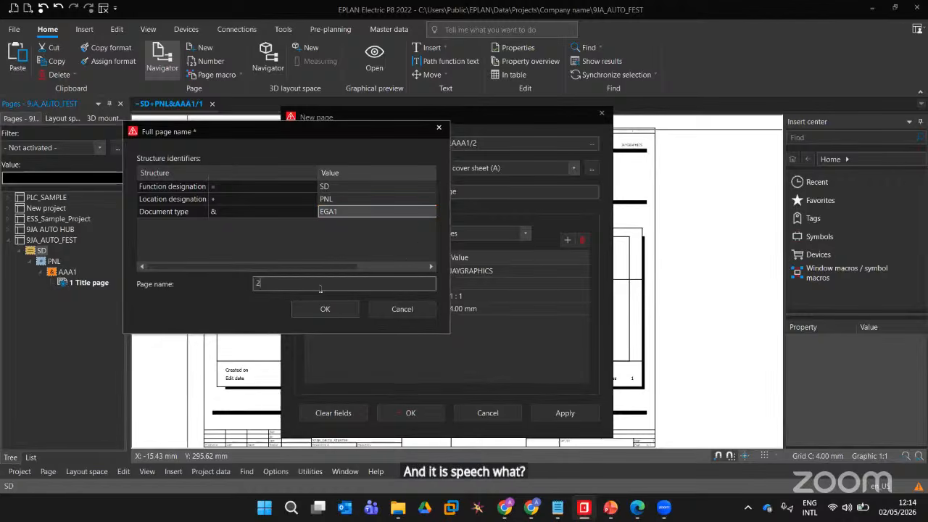
pyautogui.write('4')
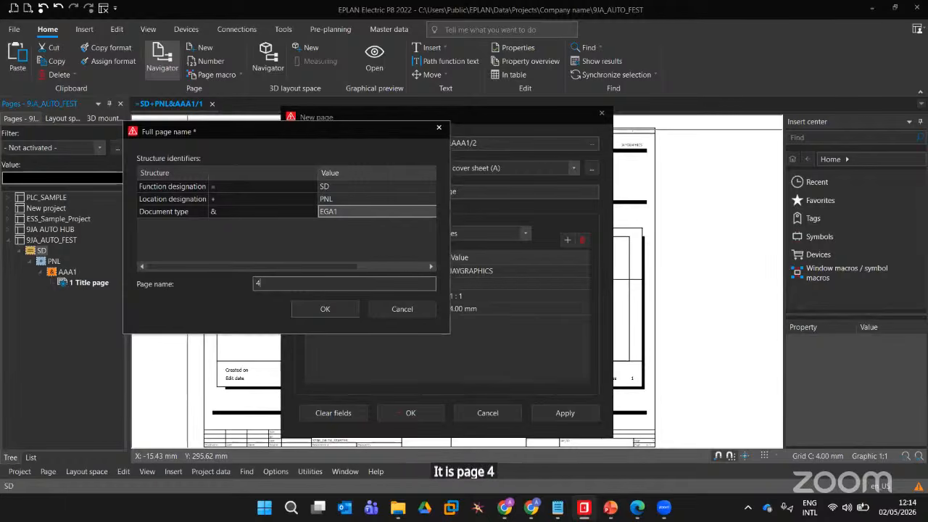
pyautogui.click(309, 311)
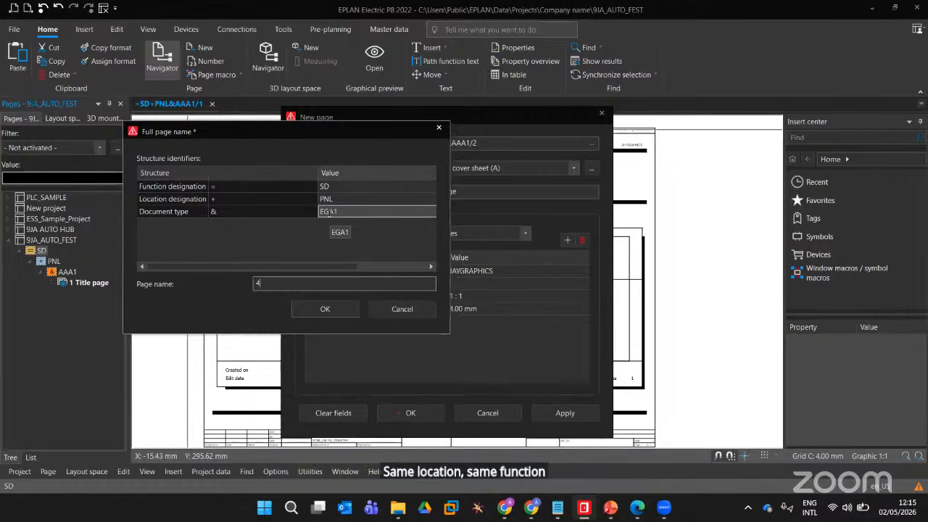
pyautogui.click(311, 318)
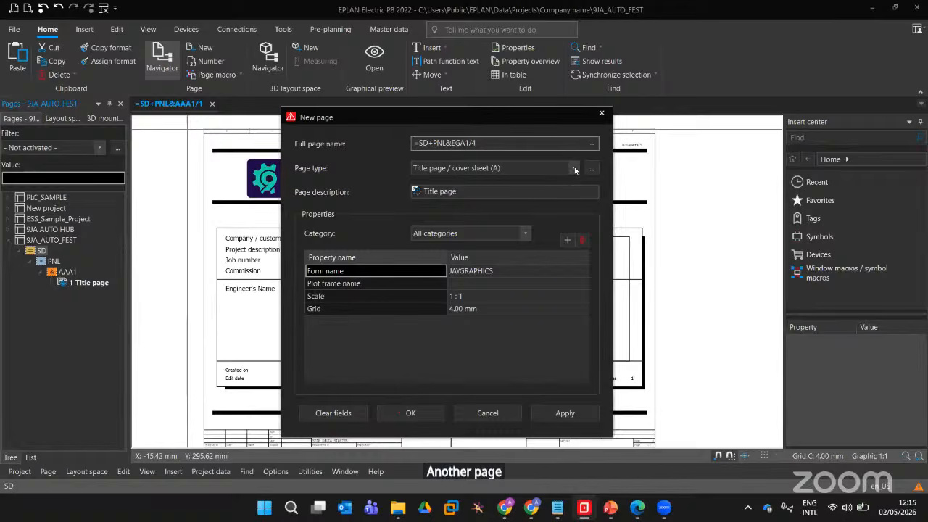
# Set the new page's type to Schematic single-line (I) and its description to "Single Line Overview"
pyautogui.click(501, 167)
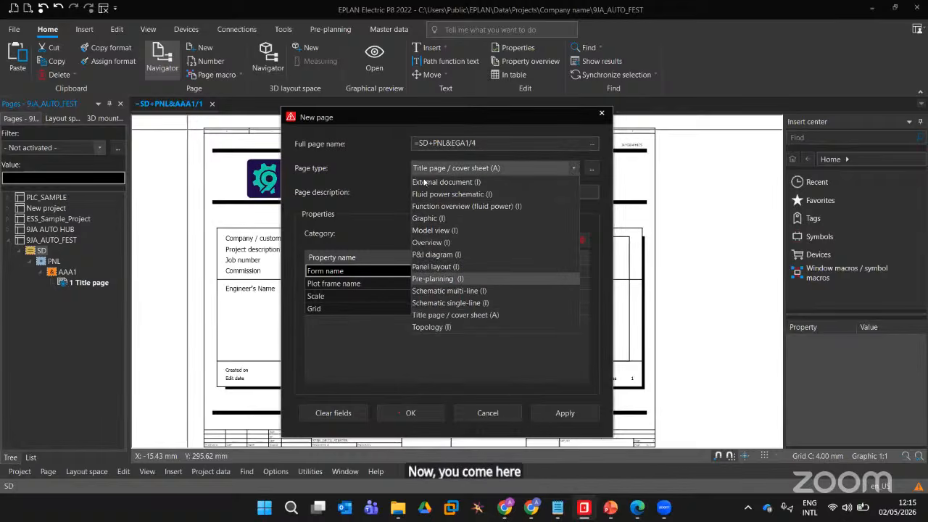
pyautogui.click(449, 303)
pyautogui.moveTo(458, 192); pyautogui.dragTo(422, 195)
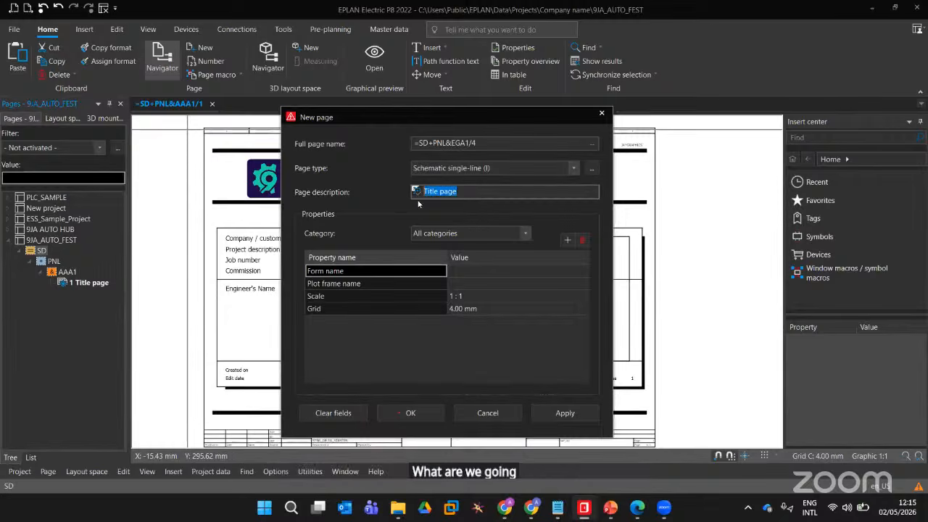
pyautogui.write('s')
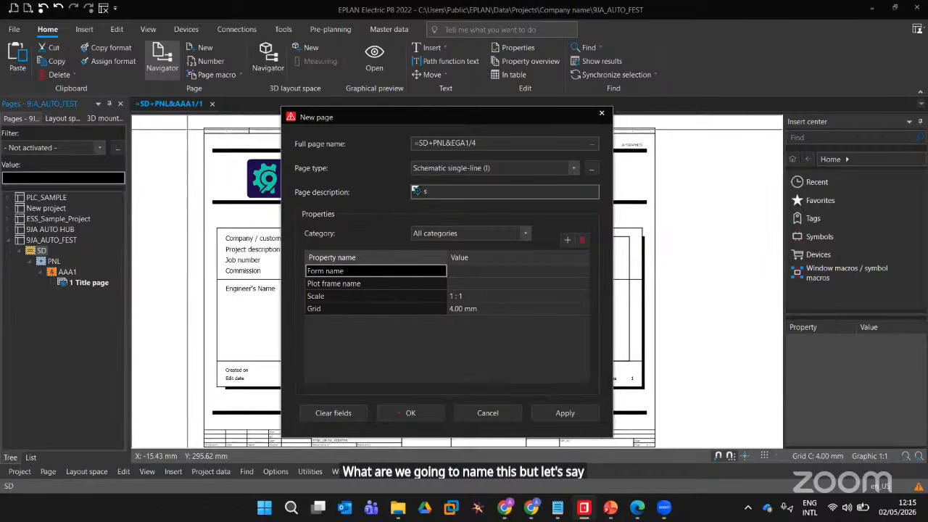
pyautogui.write('Si')
pyautogui.press('BackSpace')
pyautogui.press('BackSpace')
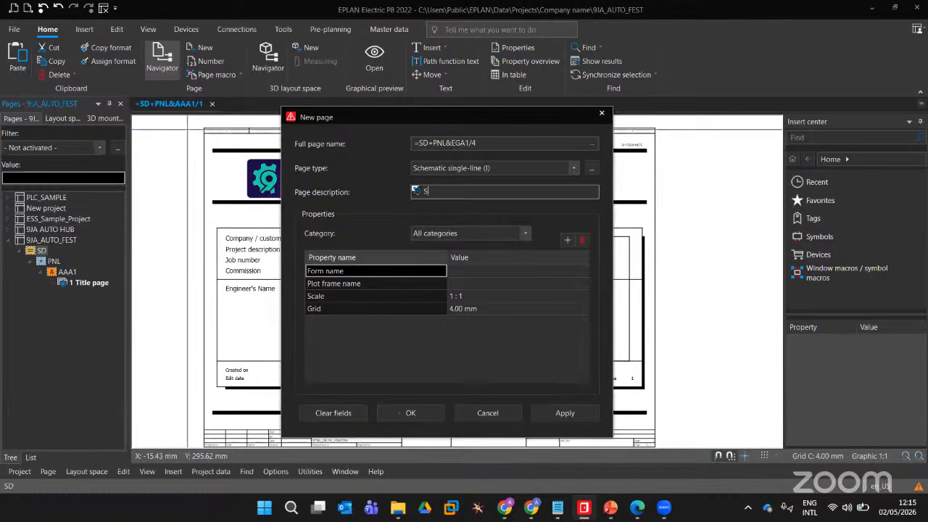
pyautogui.write('ngle')
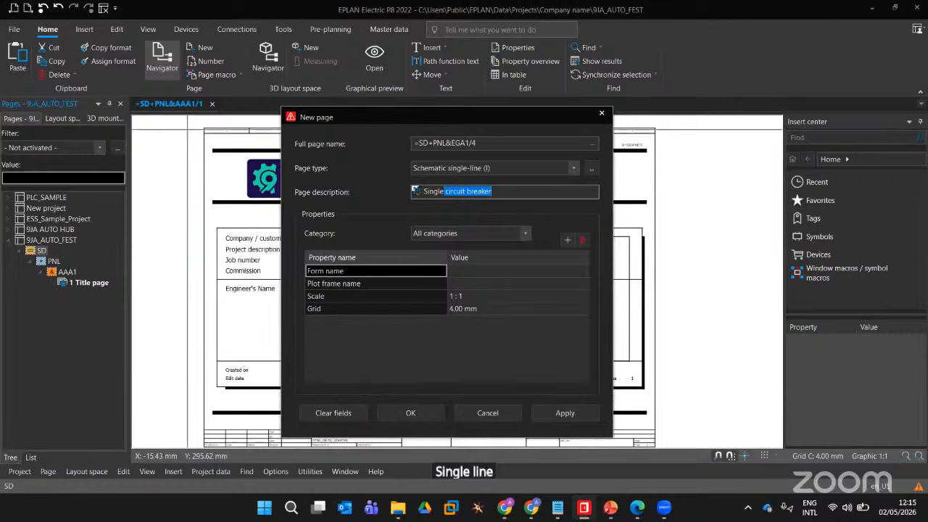
pyautogui.write('li')
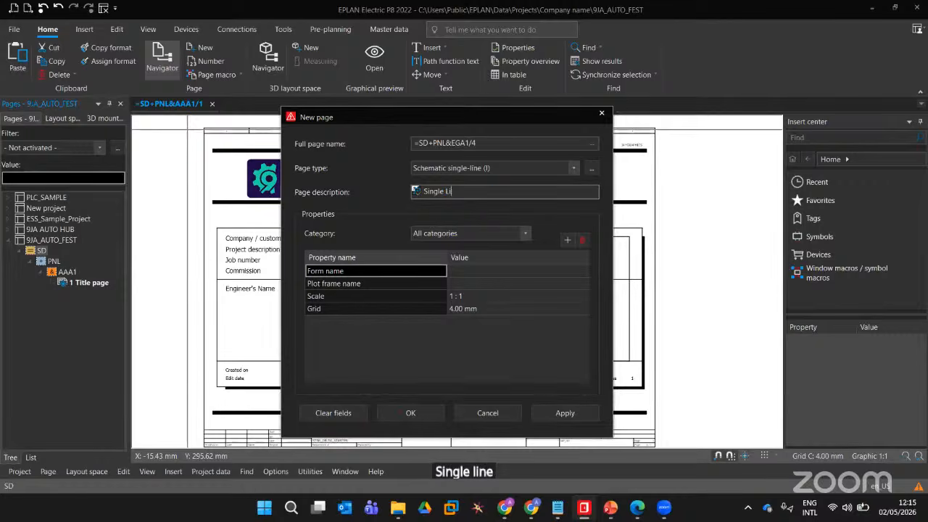
pyautogui.write('ne')
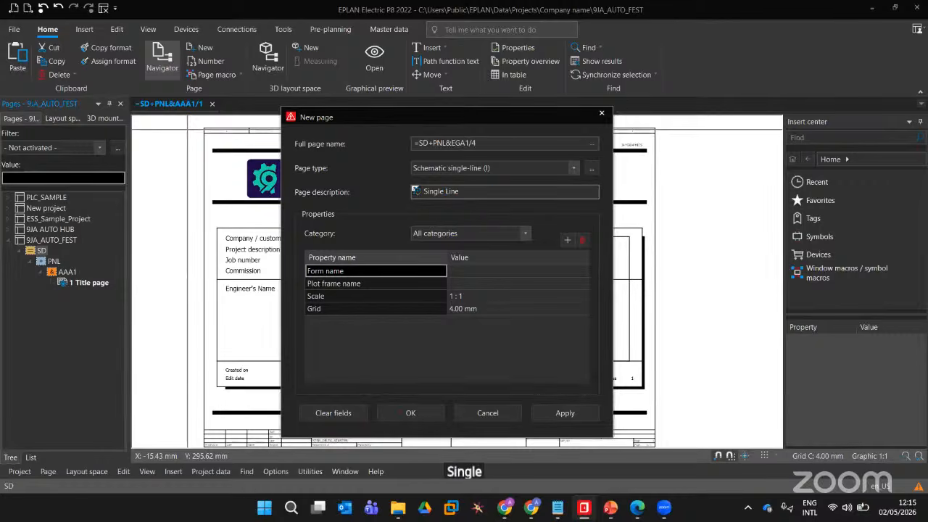
pyautogui.write(' Ove')
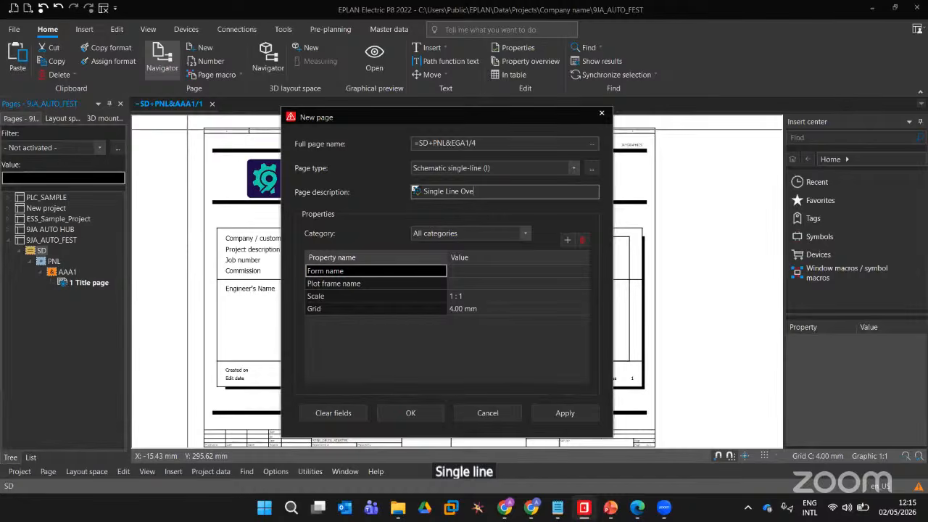
pyautogui.write('rview')
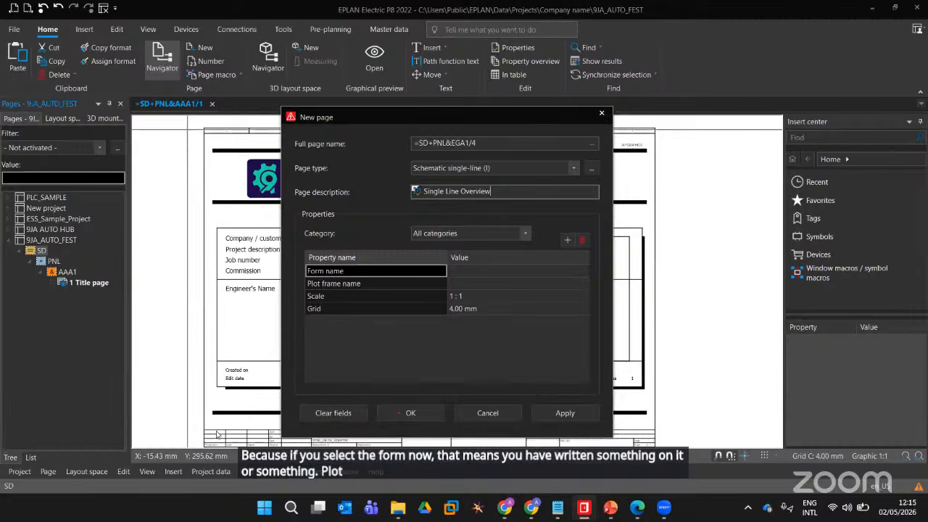
# Browse the available plot frame files for the new page without choosing one
pyautogui.click(477, 283)
pyautogui.click(583, 283)
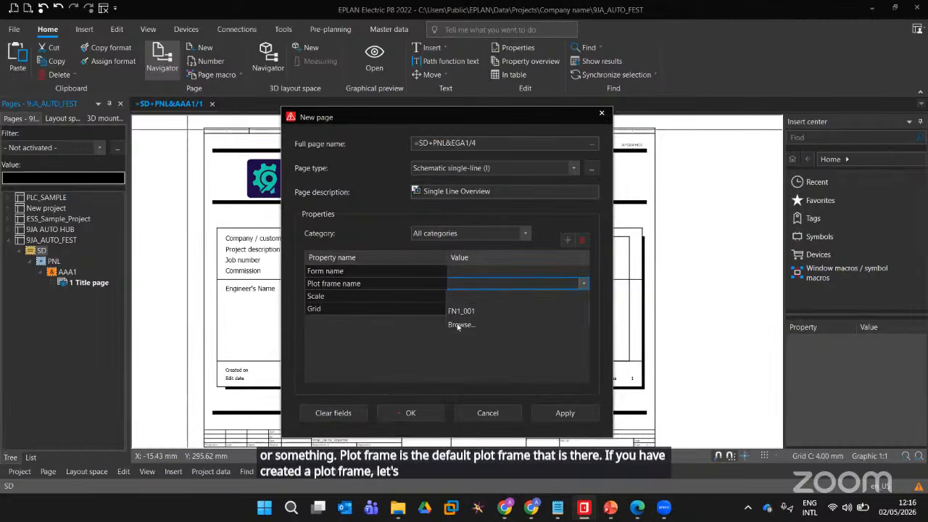
pyautogui.click(459, 325)
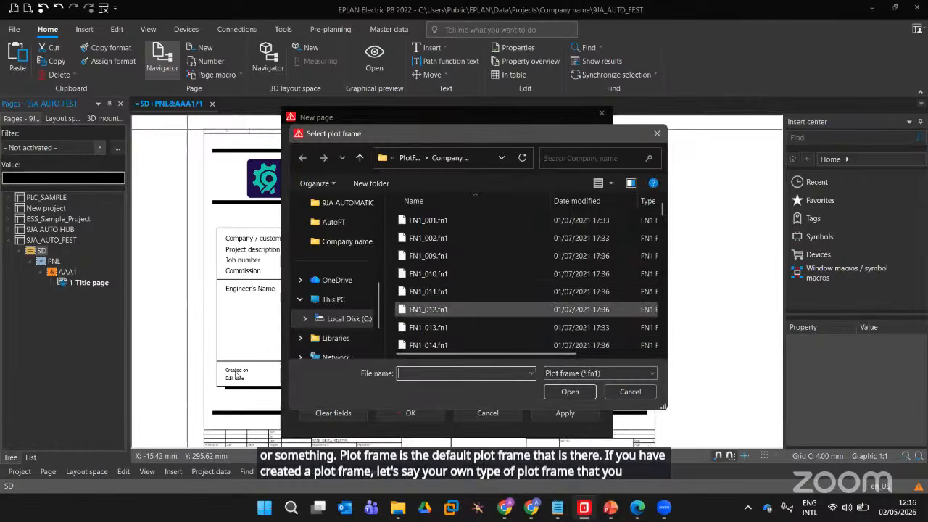
pyautogui.scroll(-5, 477, 290)
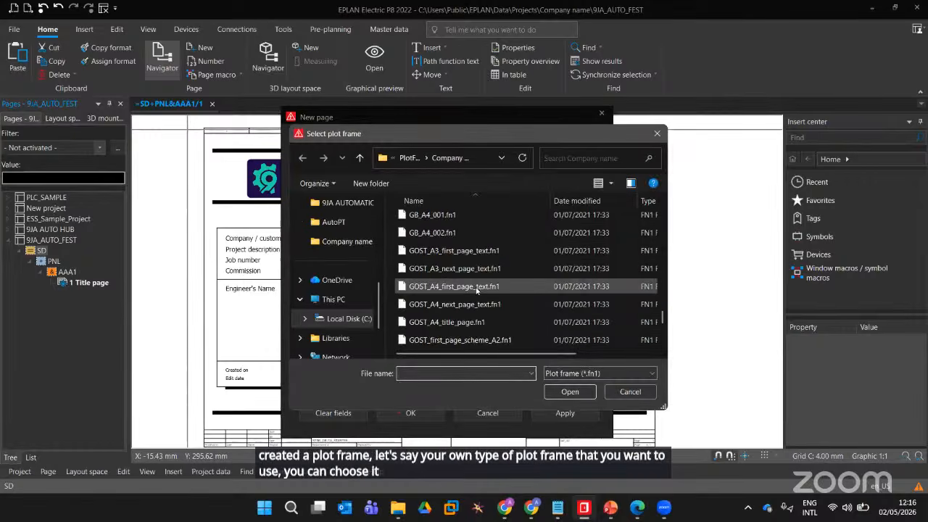
pyautogui.scroll(-3, 477, 291)
pyautogui.scroll(8, 464, 292)
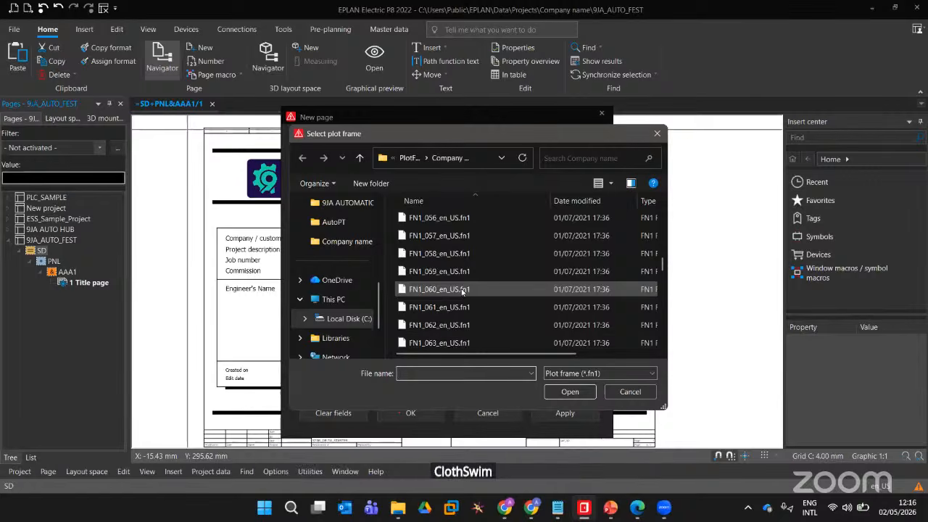
pyautogui.scroll(10, 464, 290)
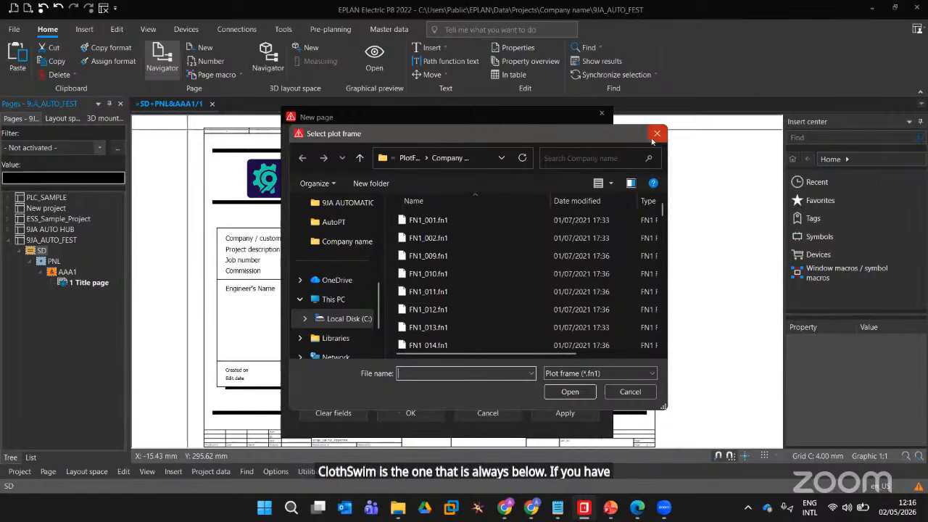
pyautogui.click(656, 135)
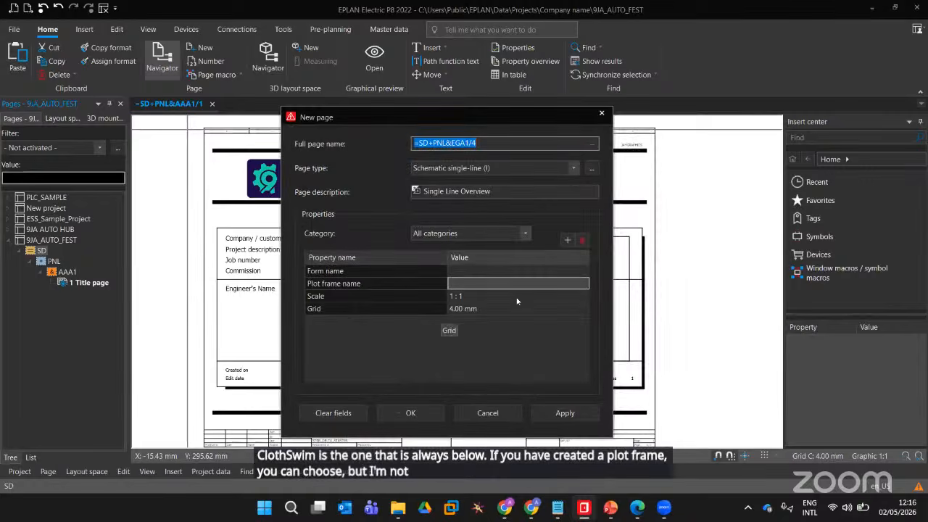
# Create the single-line page and expand document types AAA1 and EGA1 in the page tree to show their pages
pyautogui.click(399, 411)
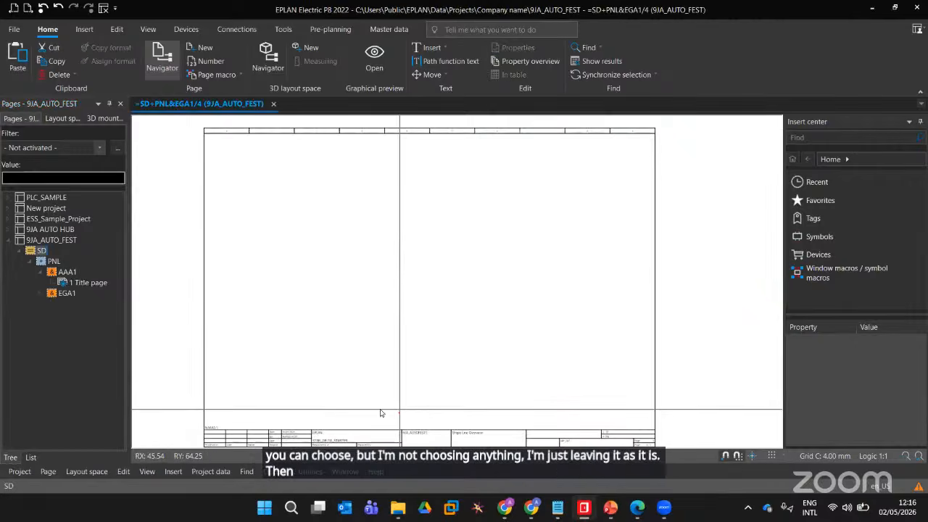
pyautogui.click(42, 272)
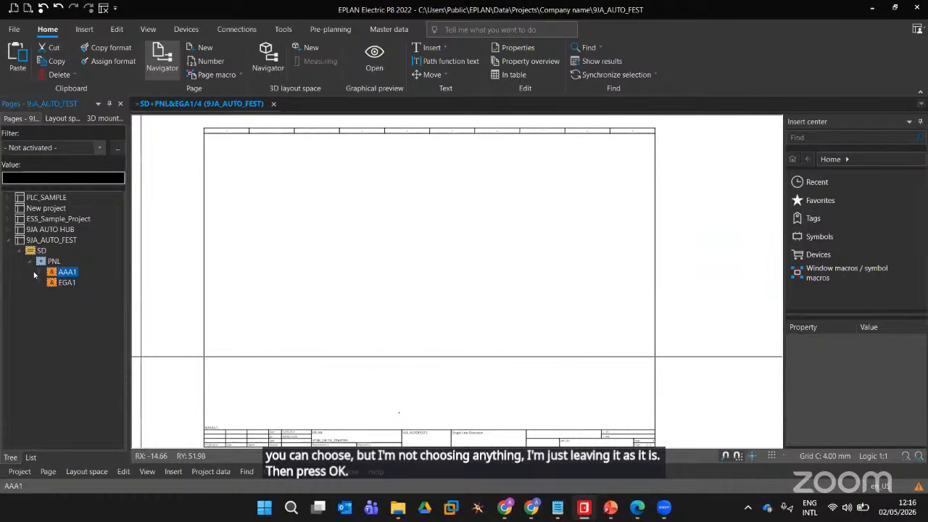
pyautogui.click(42, 284)
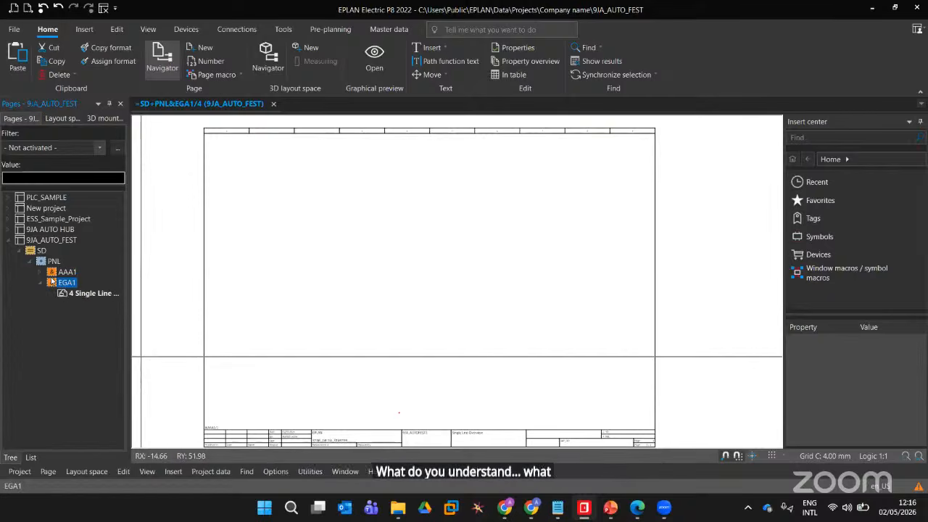
pyautogui.click(41, 272)
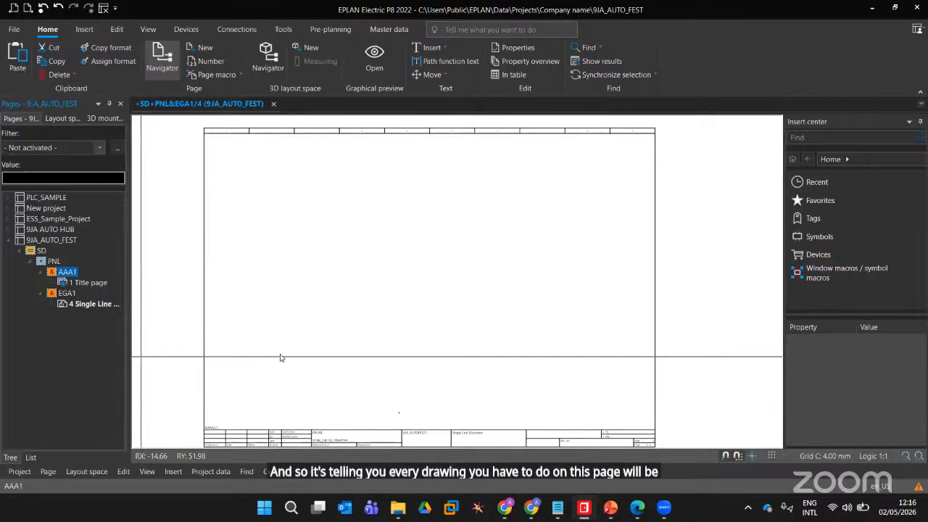
# Examine the circuit breaker symbols among the electrical engineering protection devices of the IEC_single_symbol library
pyautogui.scroll(-1, 294, 257)
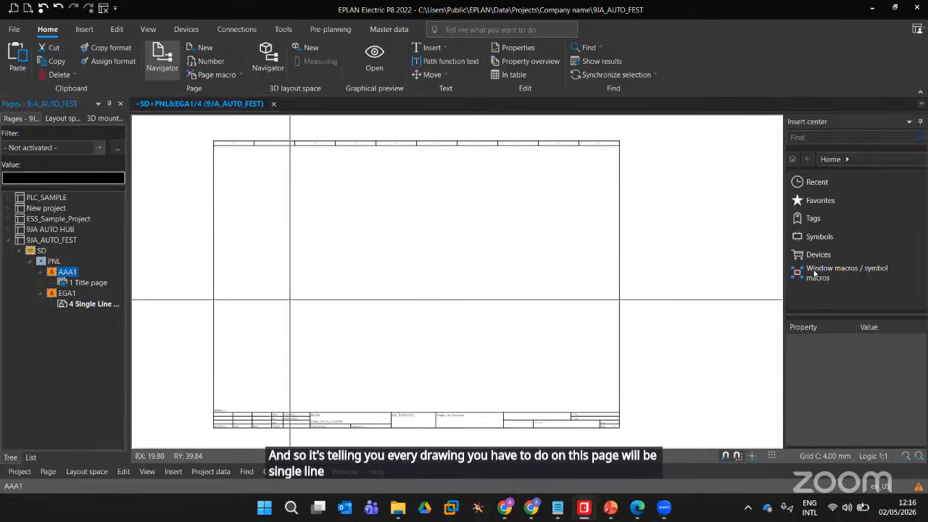
pyautogui.click(818, 237)
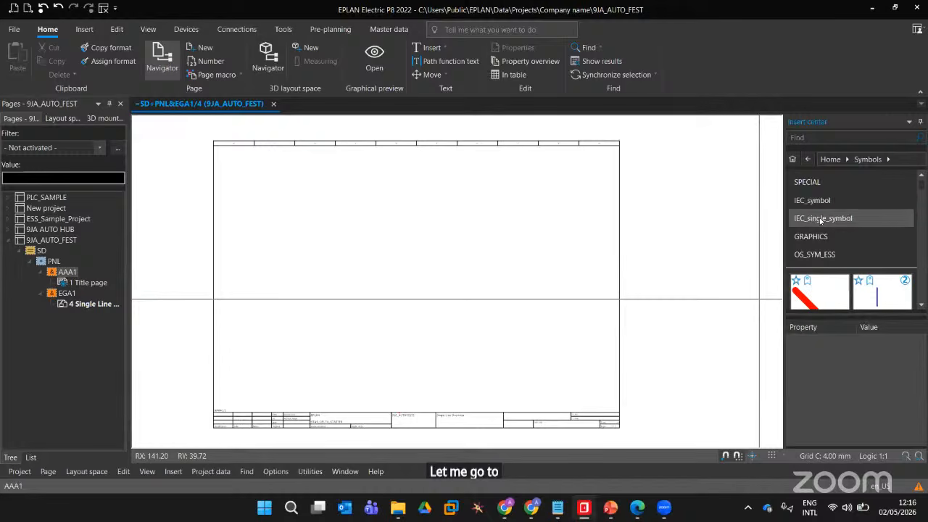
pyautogui.click(821, 220)
pyautogui.scroll(-2, 844, 205)
pyautogui.scroll(2, 843, 204)
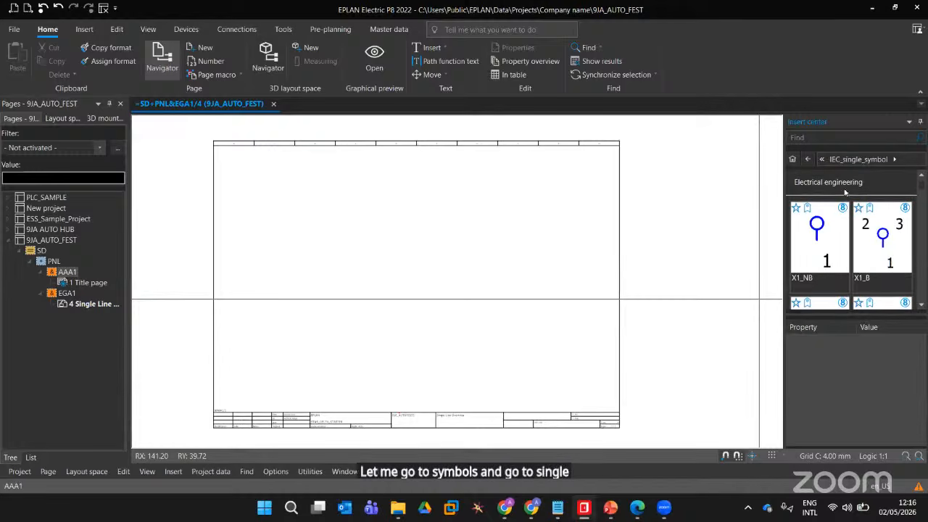
pyautogui.click(841, 185)
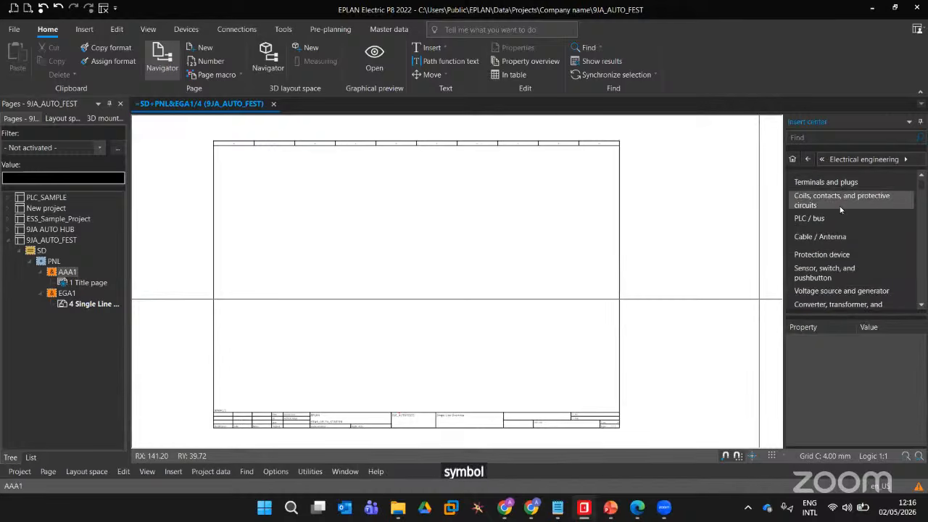
pyautogui.click(821, 254)
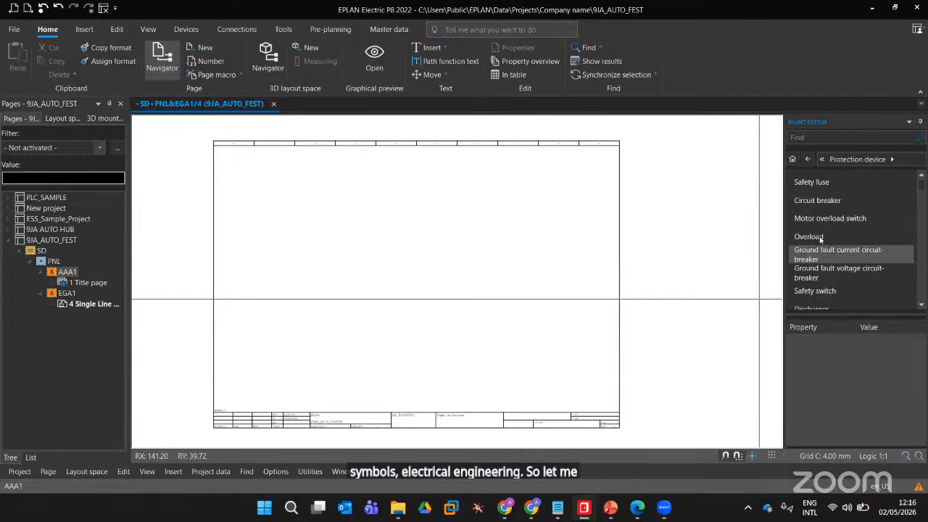
pyautogui.click(818, 203)
pyautogui.scroll(-4, 824, 273)
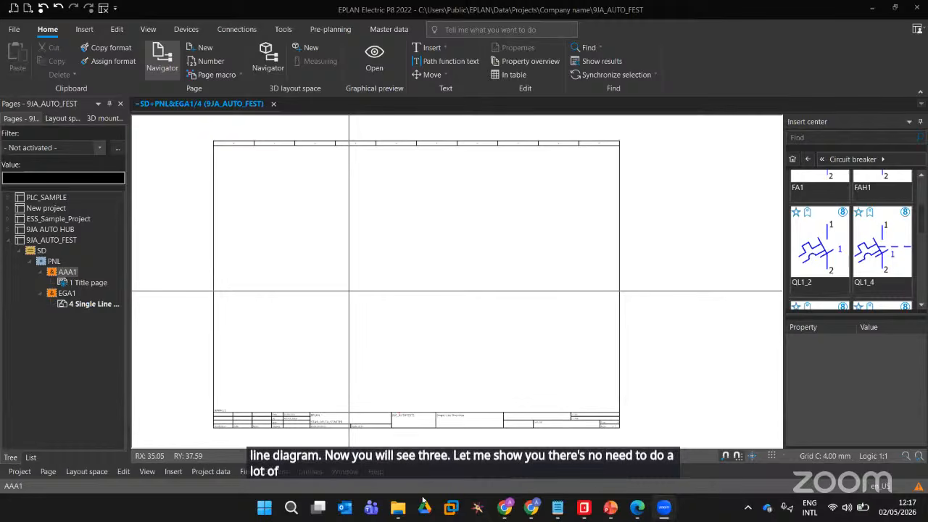
# Examine the multi-line circuit breaker symbols among the protection devices of the IEC_symbol library for comparison
pyautogui.click(792, 158)
pyautogui.click(814, 237)
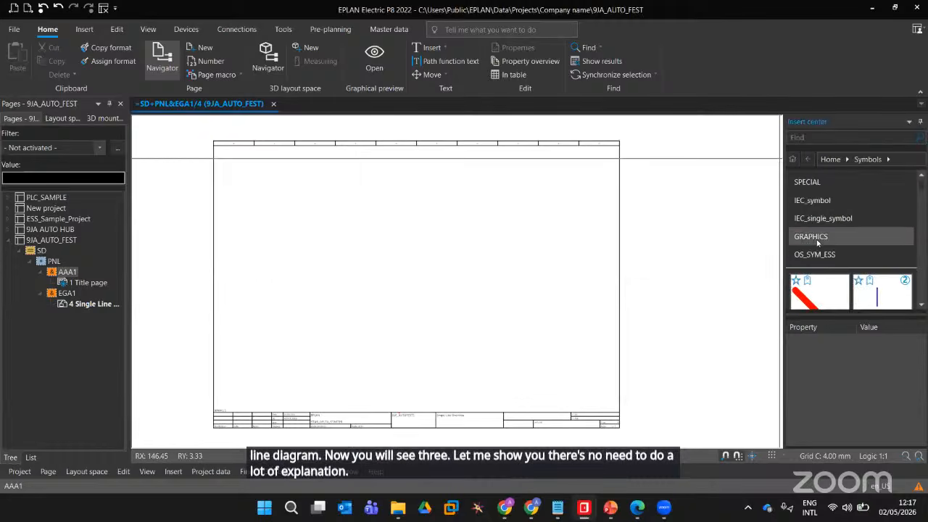
pyautogui.click(829, 203)
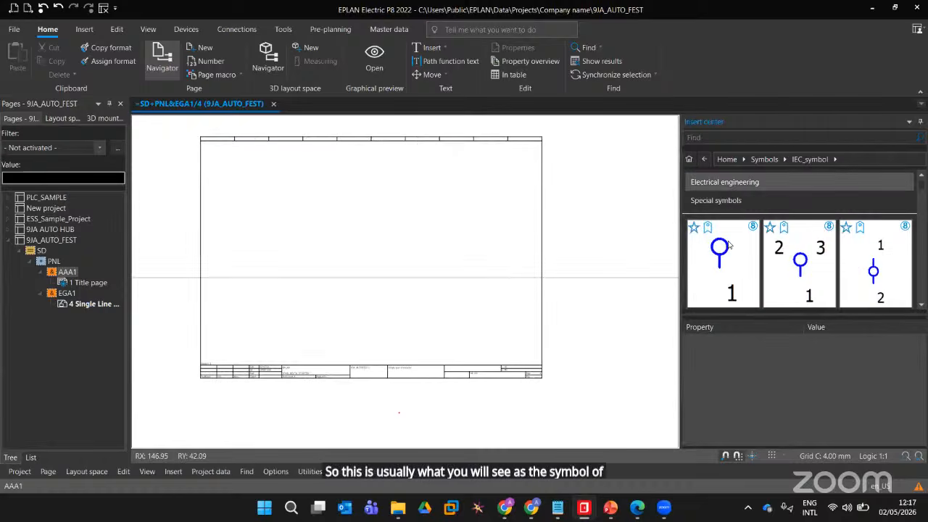
pyautogui.click(717, 182)
pyautogui.scroll(-4, 718, 272)
pyautogui.scroll(3, 718, 237)
pyautogui.click(718, 182)
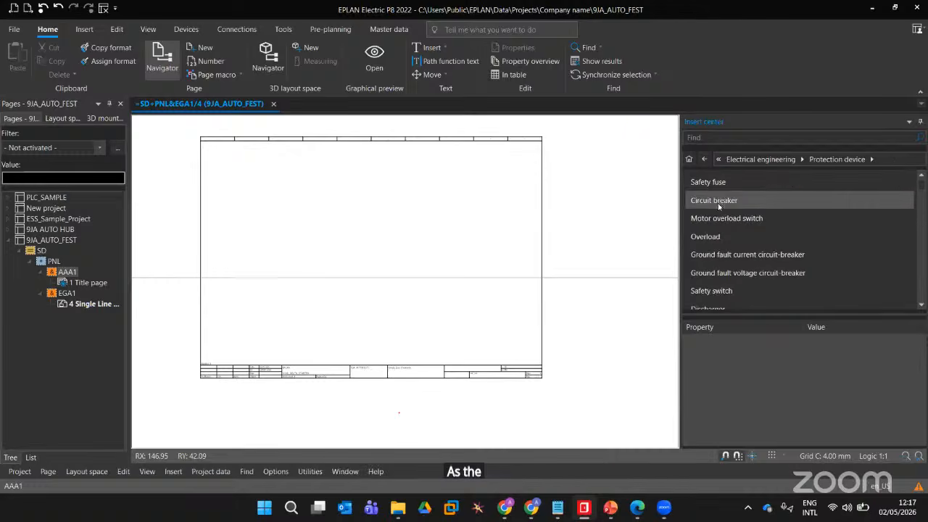
pyautogui.click(717, 201)
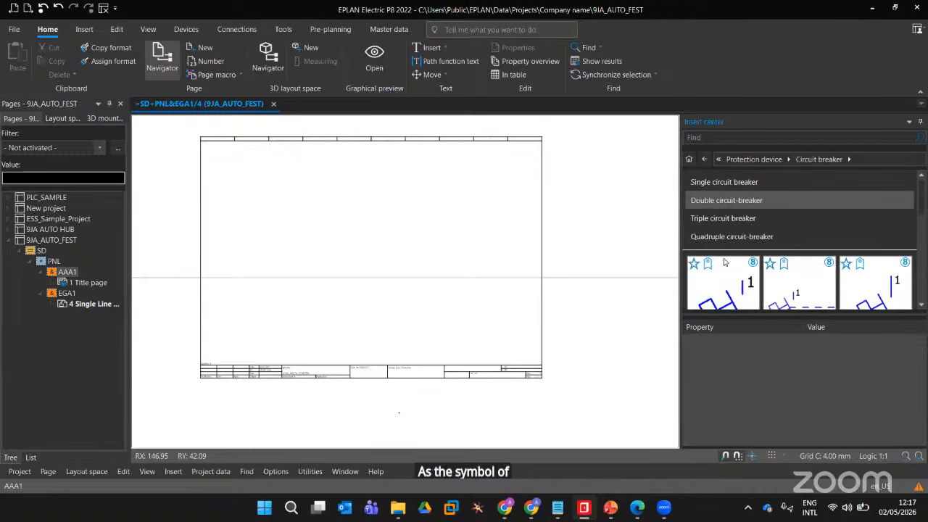
pyautogui.scroll(-3, 885, 282)
pyautogui.scroll(-3, 870, 280)
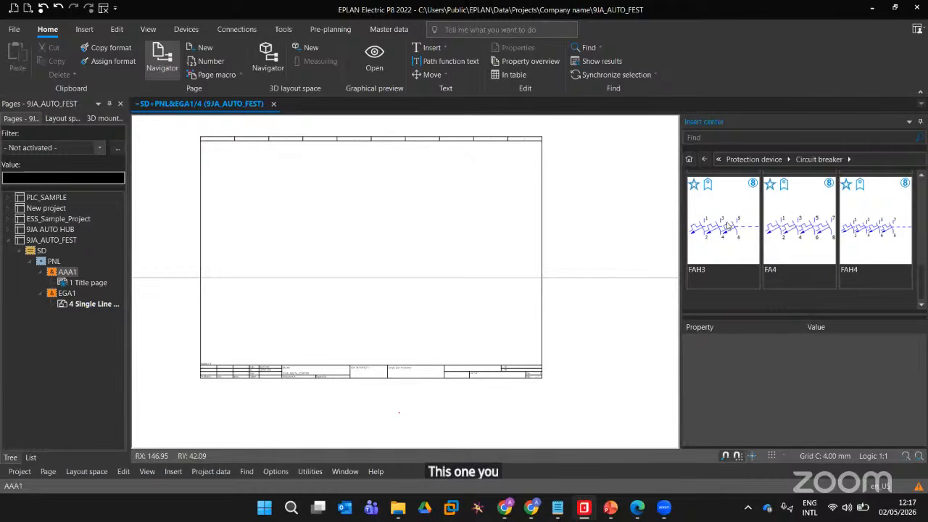
pyautogui.scroll(2, 737, 240)
pyautogui.scroll(1, 740, 236)
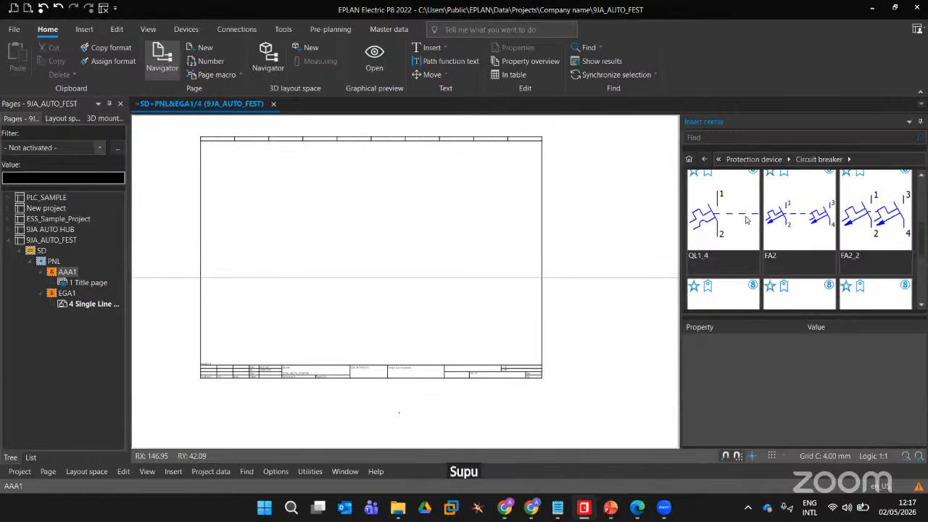
pyautogui.scroll(-3, 747, 223)
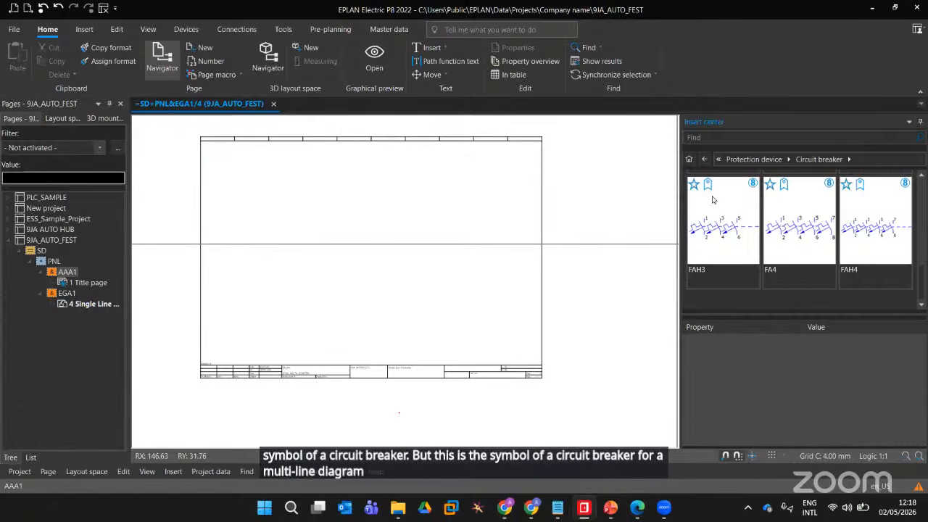
# Return from the circuit breaker symbols to the list of symbol libraries
pyautogui.click(707, 159)
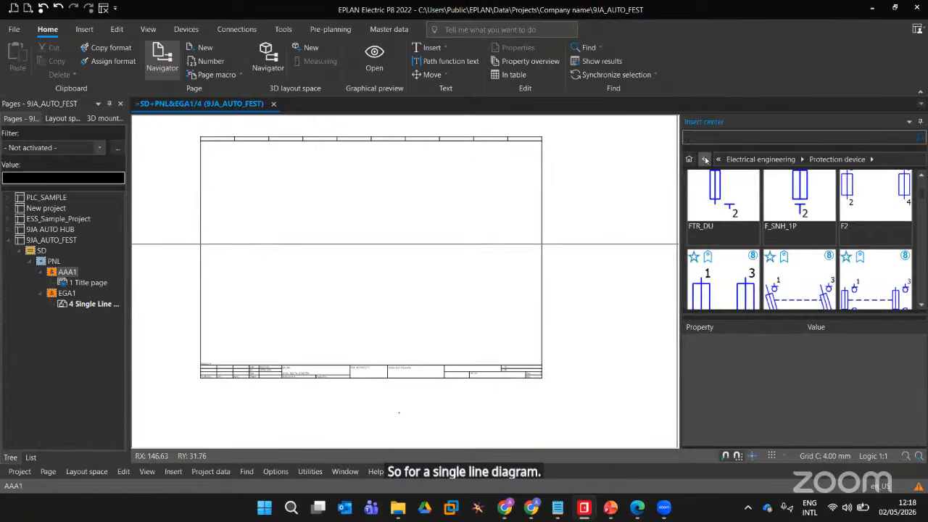
pyautogui.click(705, 159)
pyautogui.click(704, 159)
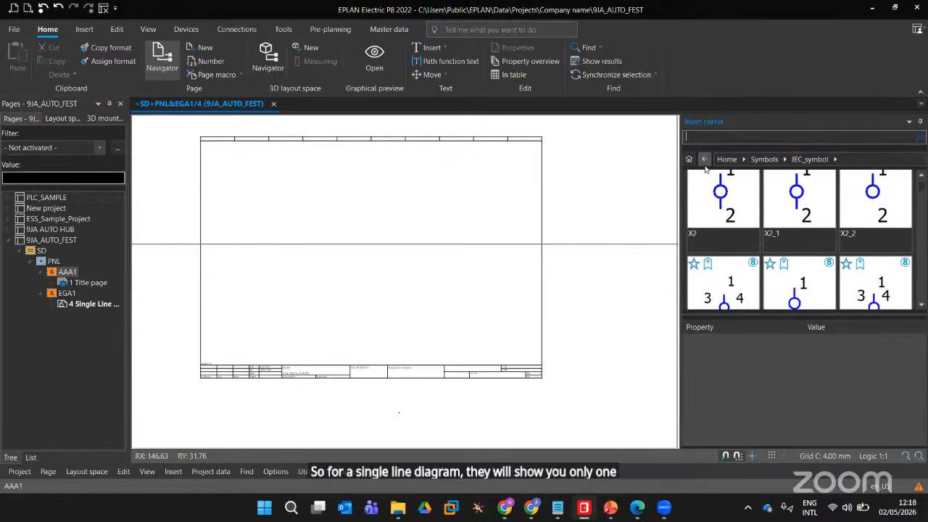
pyautogui.click(704, 159)
pyautogui.click(704, 159)
pyautogui.click(703, 237)
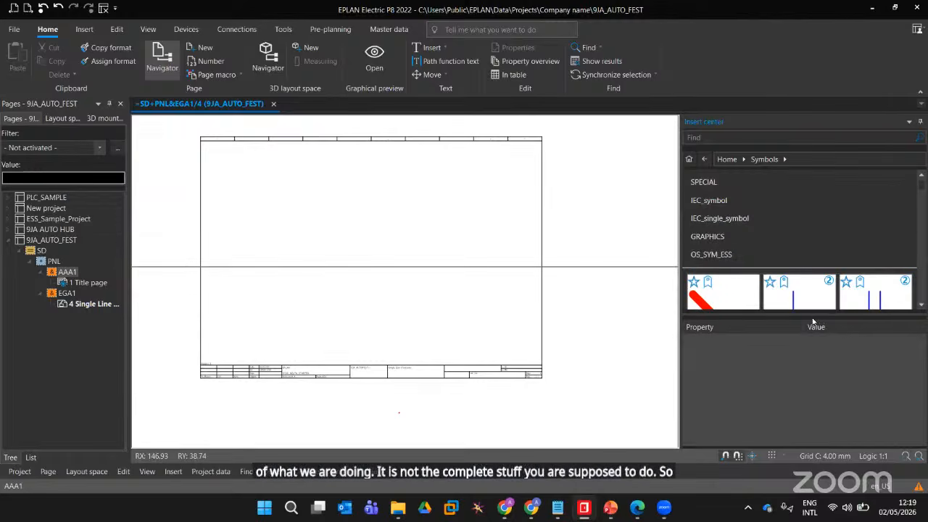
# Enlarge the symbol preview area and browse the symbols of the IEC_single_symbol library
pyautogui.moveTo(795, 314); pyautogui.dragTo(792, 396)
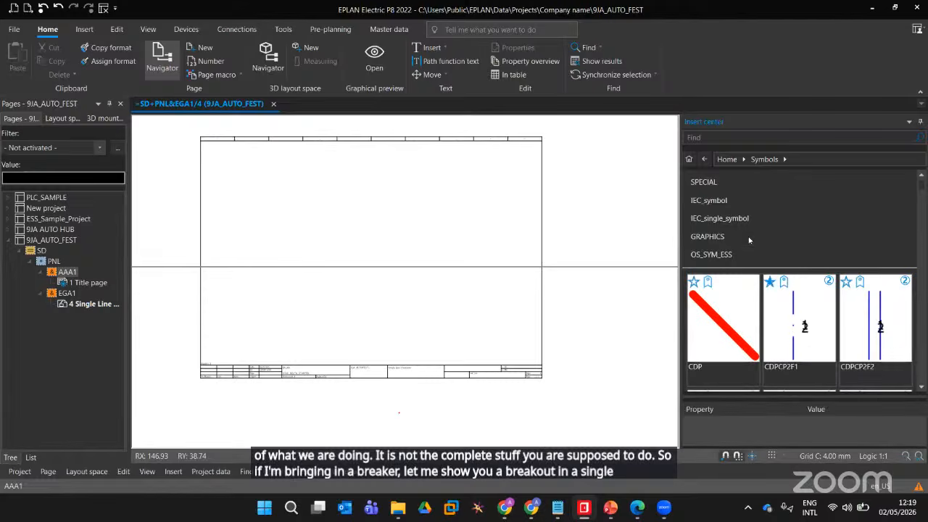
pyautogui.click(705, 159)
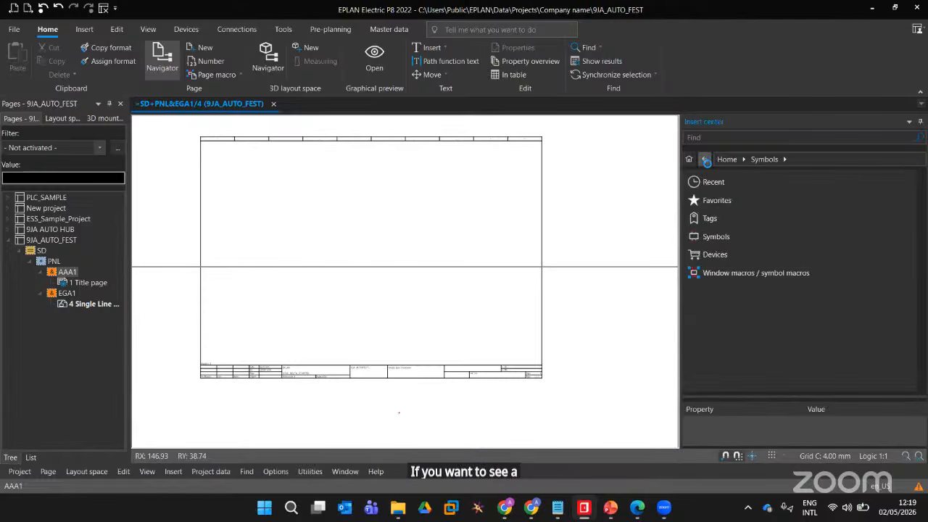
pyautogui.click(714, 236)
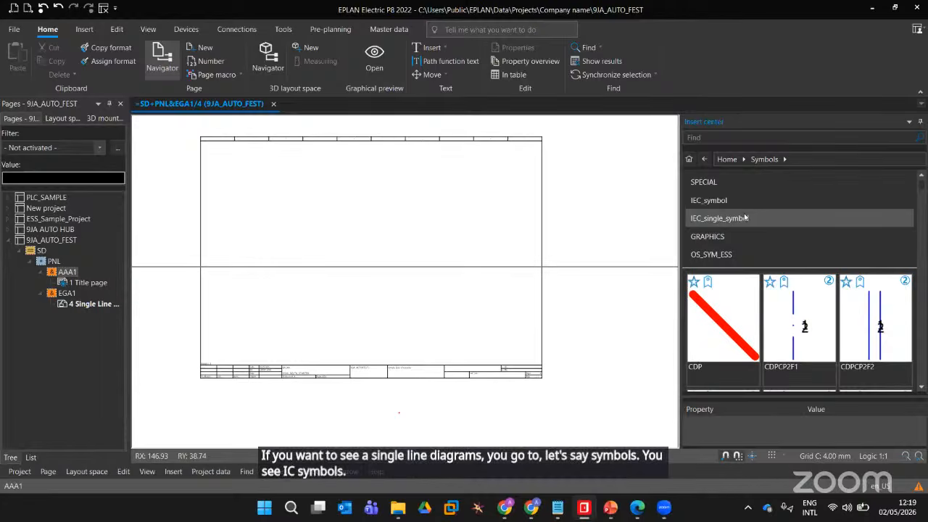
pyautogui.click(745, 218)
pyautogui.scroll(-10, 745, 294)
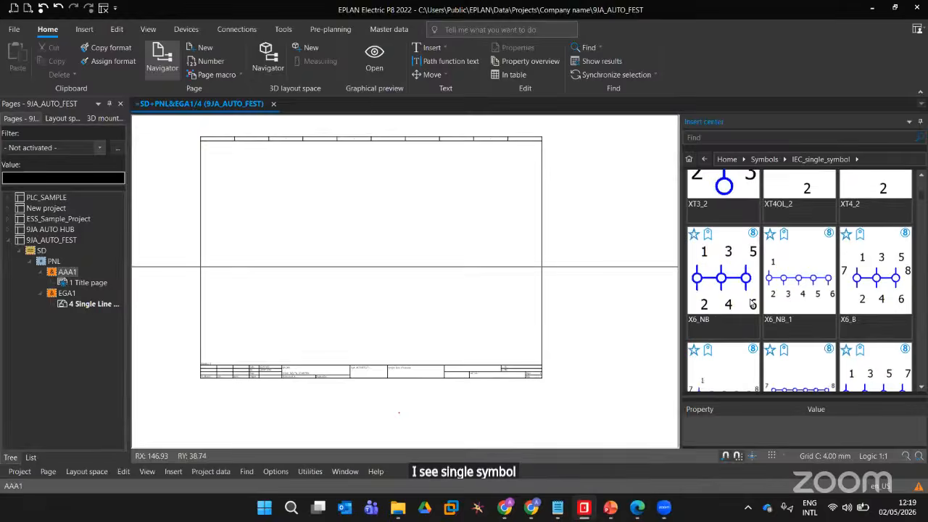
pyautogui.moveTo(922, 187); pyautogui.dragTo(923, 250)
pyautogui.scroll(-1, 801, 296)
pyautogui.scroll(3, 867, 283)
pyautogui.click(921, 190)
pyautogui.moveTo(923, 232); pyautogui.dragTo(921, 181)
# Open the electrical engineering protection devices of this library and examine the single-line circuit breaker symbols for different pole counts
pyautogui.click(762, 185)
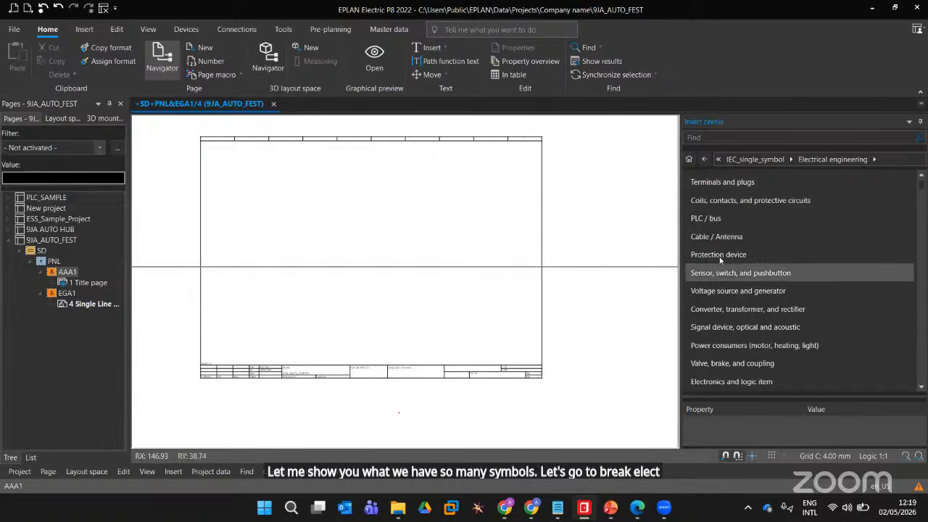
pyautogui.click(718, 254)
pyautogui.click(717, 201)
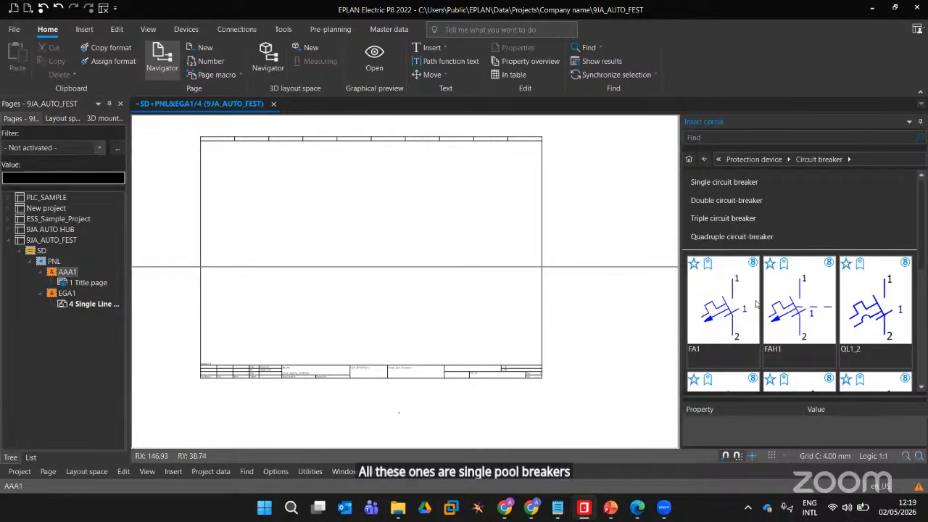
pyautogui.scroll(-2, 757, 303)
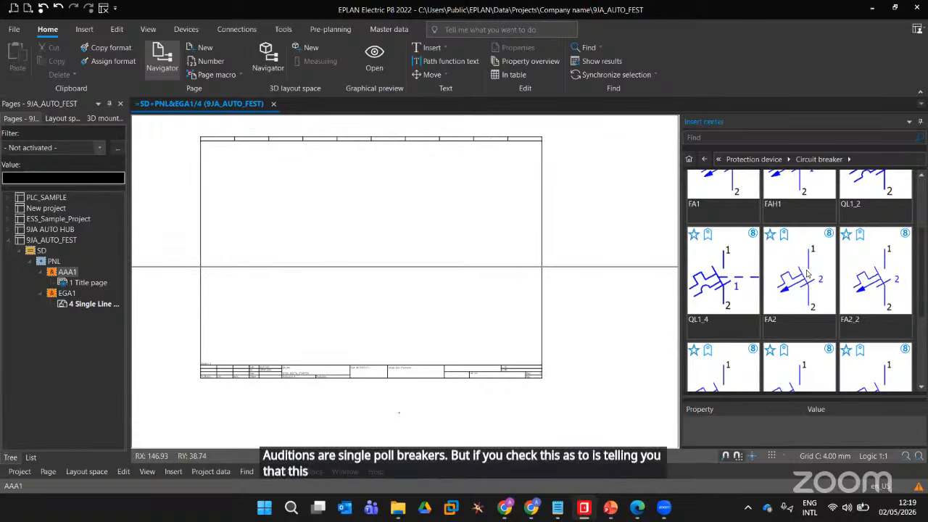
# Preview the two-pole circuit breaker symbol FA2 enlarged on the single-line page without placing it
pyautogui.doubleClick(809, 275)
pyautogui.scroll(5, 343, 217)
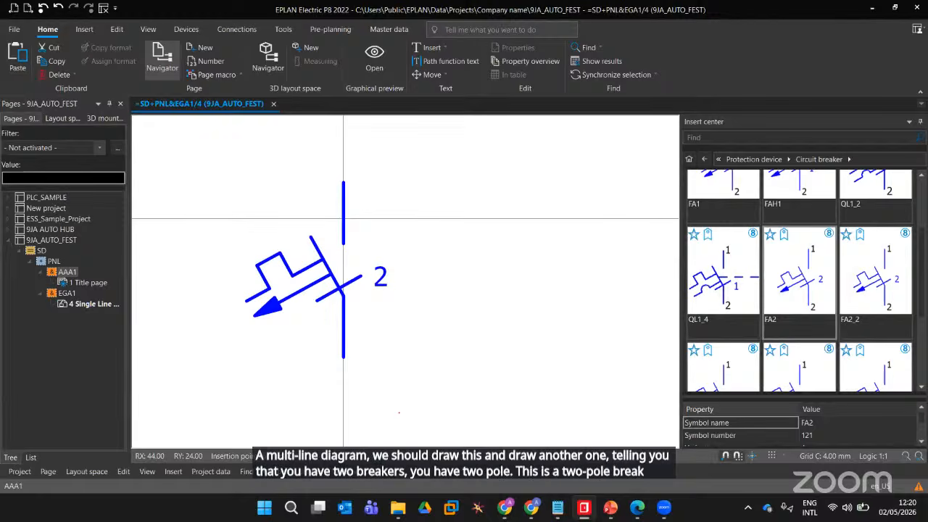
pyautogui.scroll(-5, 396, 217)
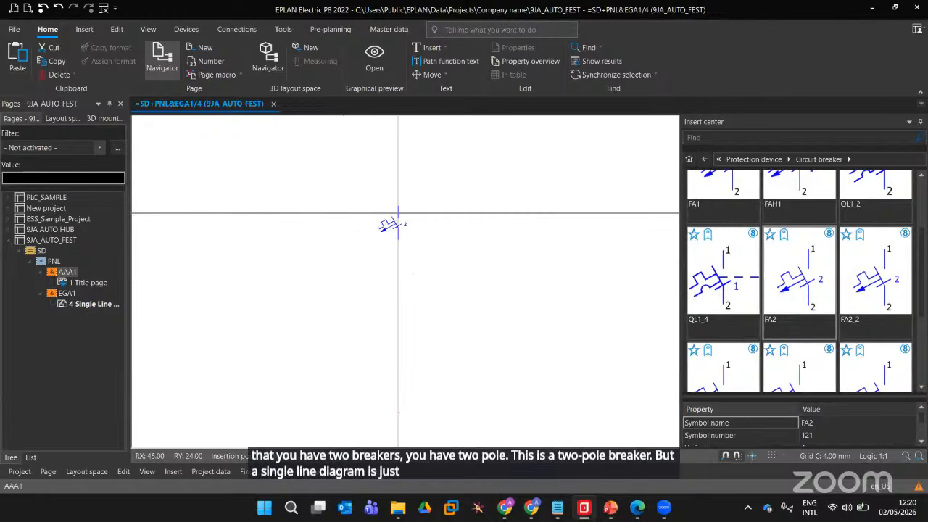
pyautogui.scroll(-3, 426, 335)
pyautogui.scroll(4, 392, 261)
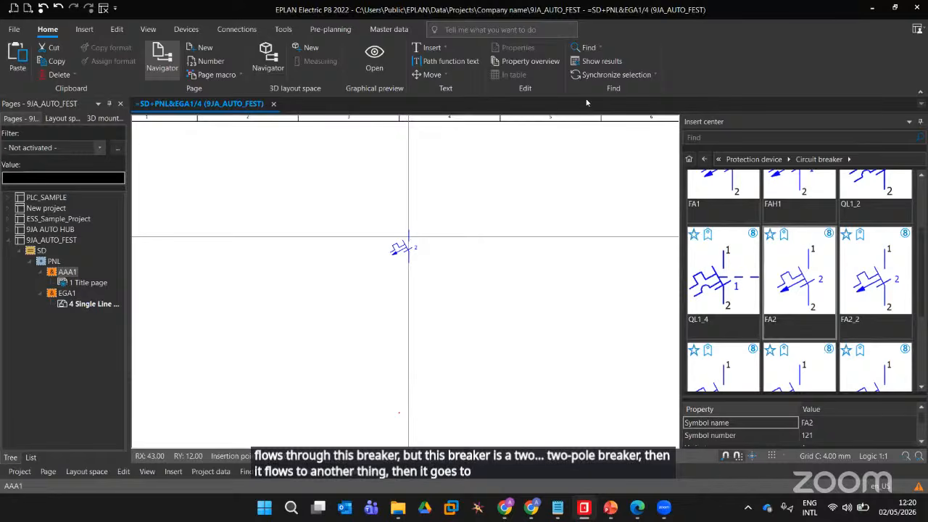
pyautogui.press('Escape')
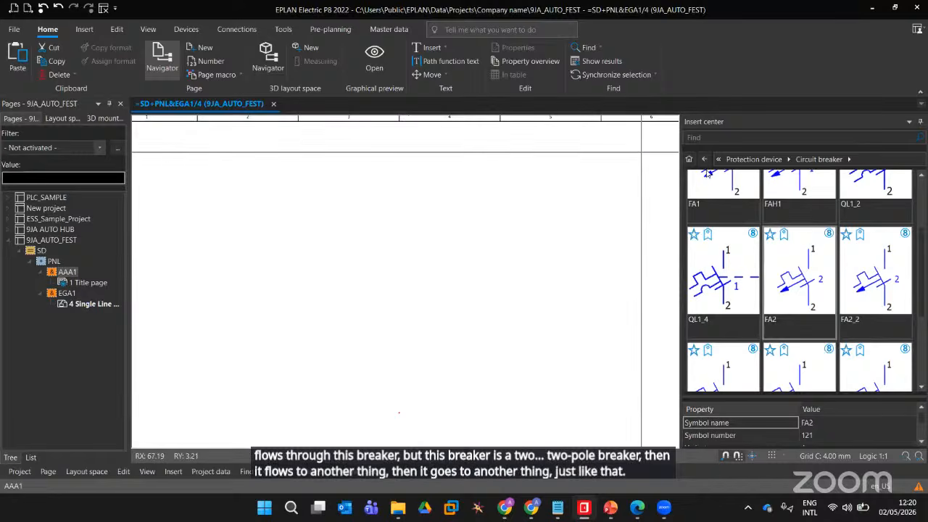
# Switch from the symbols to the electrical engineering components in the device catalogue
pyautogui.click(689, 159)
pyautogui.click(709, 253)
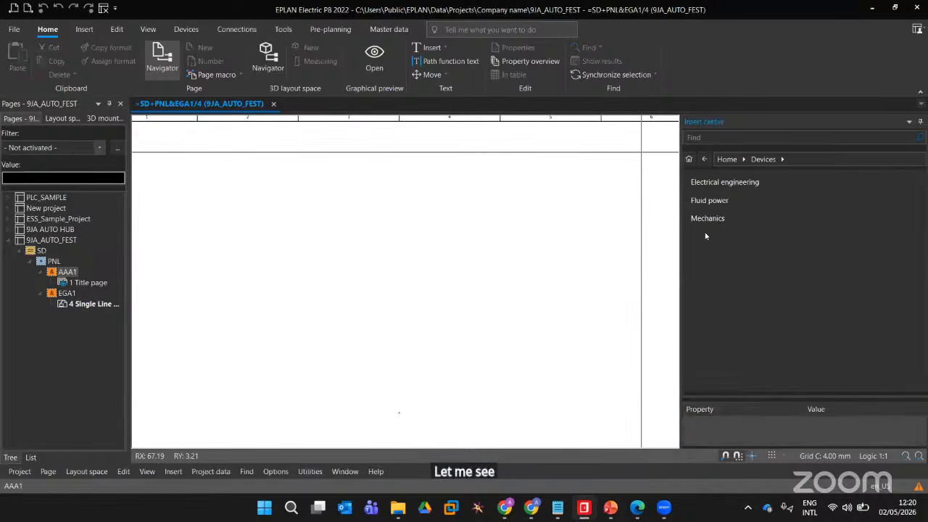
pyautogui.click(714, 182)
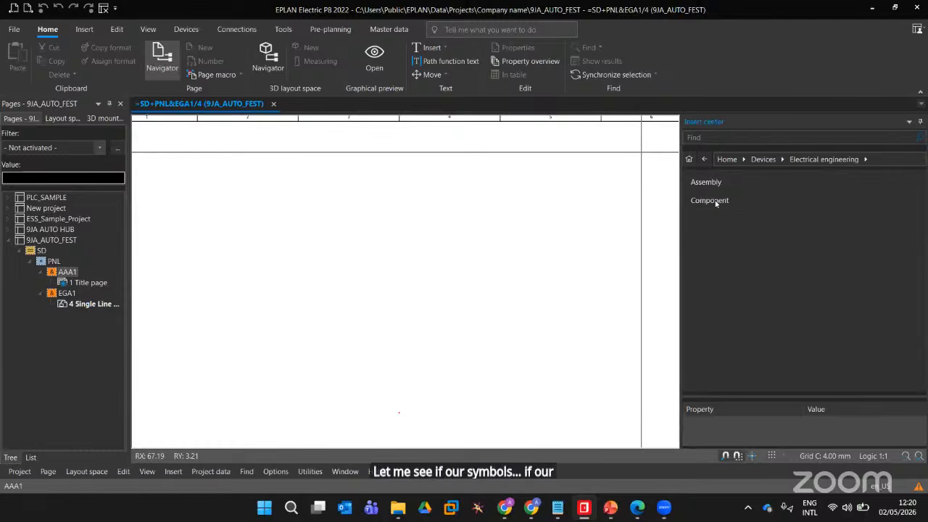
pyautogui.click(715, 201)
# Search the insert center for "siemens breaker" and look through the devices found
pyautogui.click(709, 137)
pyautogui.write('si')
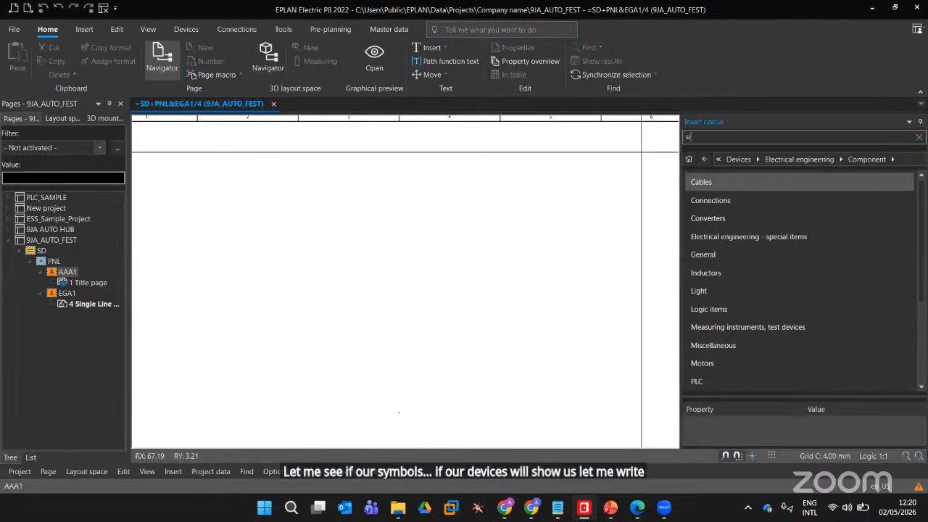
pyautogui.write('emens bfreaker')
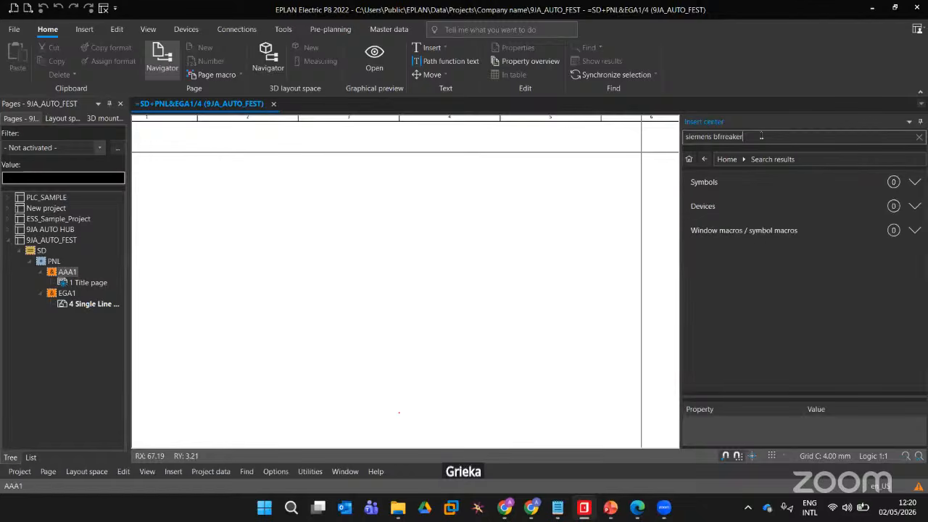
pyautogui.click(724, 136)
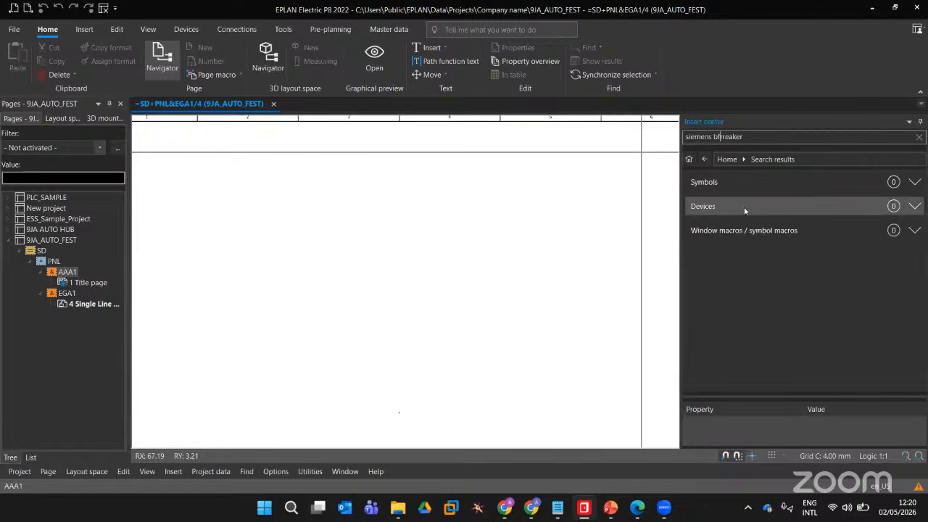
pyautogui.press('BackSpace')
pyautogui.press('BackSpace')
pyautogui.write('b')
pyautogui.press('Return')
pyautogui.scroll(-10, 802, 262)
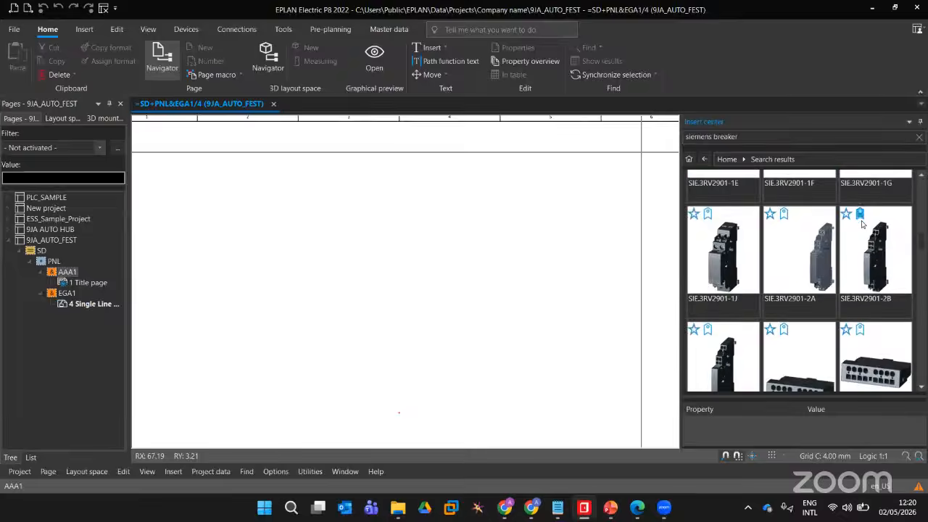
# Refine the search to "siemens circuit breaker" and browse the matching devices
pyautogui.click(715, 137)
pyautogui.write('circuit')
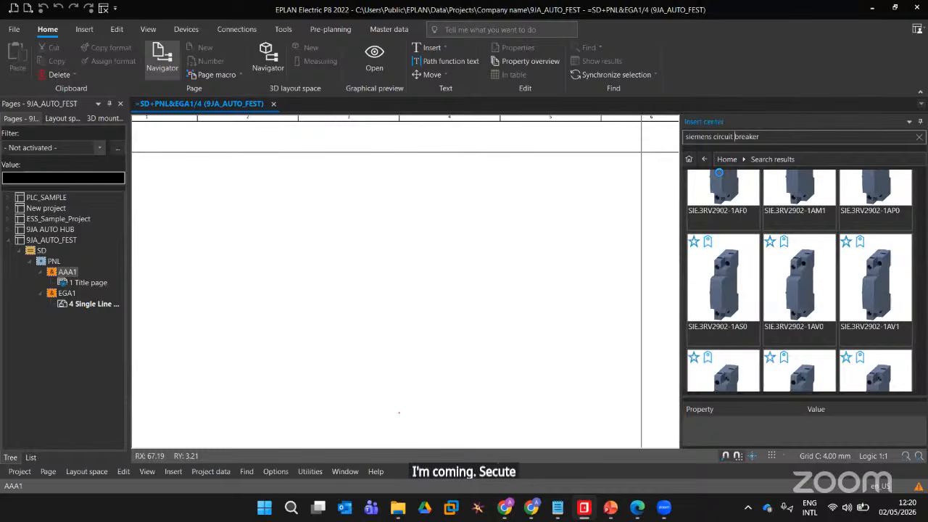
pyautogui.click(830, 208)
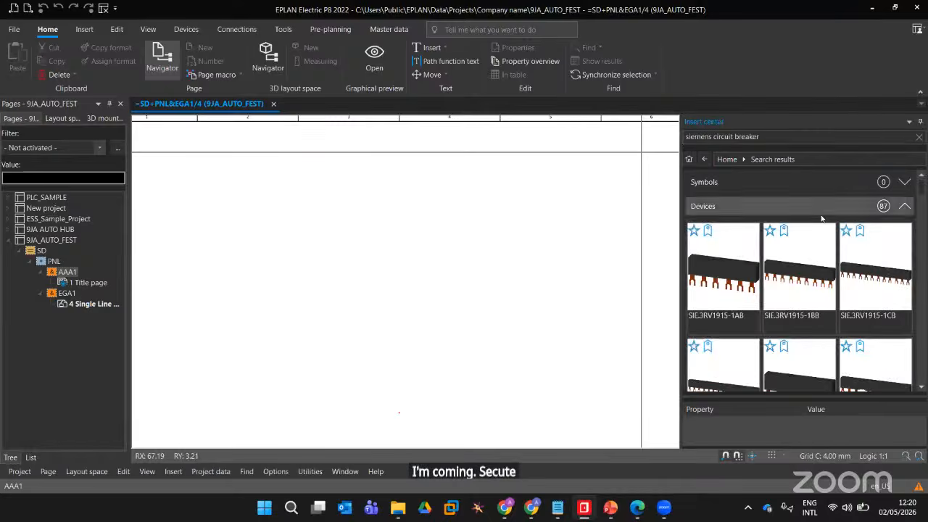
pyautogui.scroll(-10, 834, 232)
pyautogui.scroll(-10, 865, 264)
# Place the two-pole Siemens circuit breaker SIE.5SY4206-7 on the single-line page and examine its symbol
pyautogui.click(798, 290)
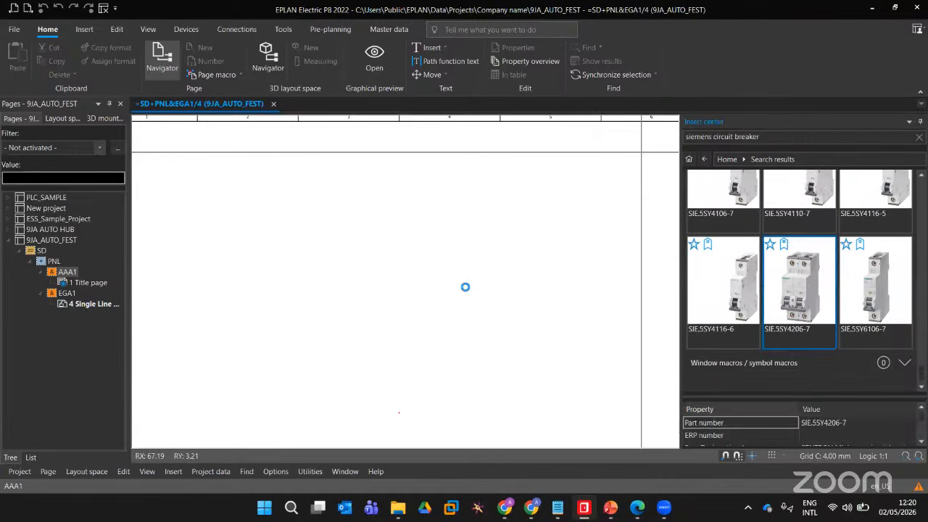
pyautogui.scroll(2, 389, 285)
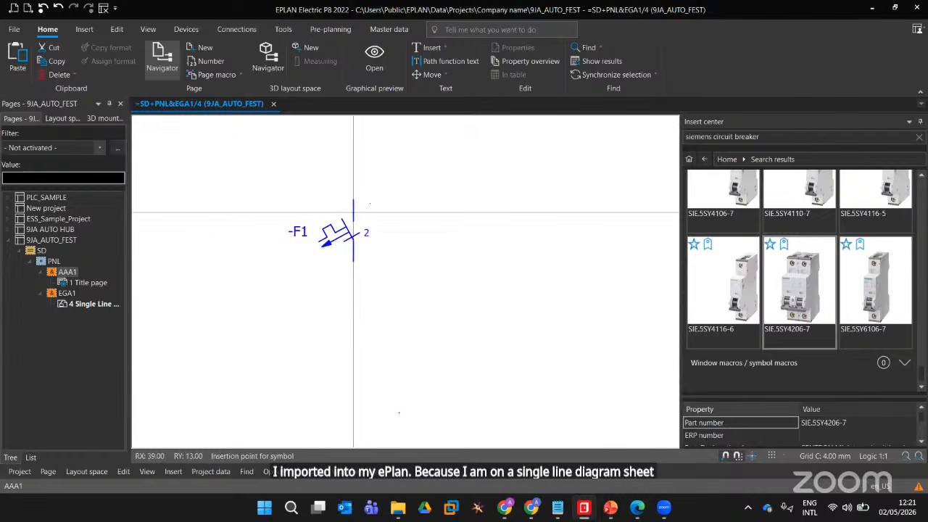
pyautogui.scroll(2, 371, 213)
pyautogui.scroll(2, 371, 213)
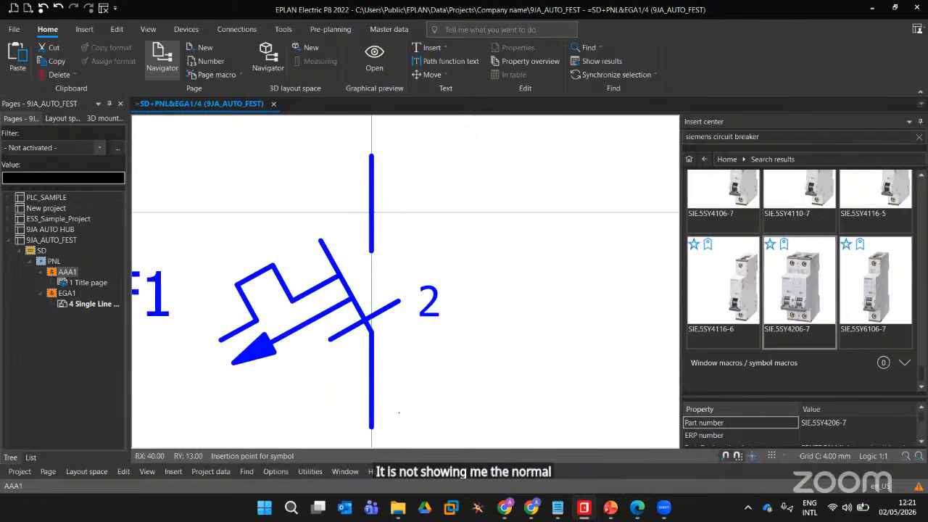
pyautogui.scroll(-2, 371, 214)
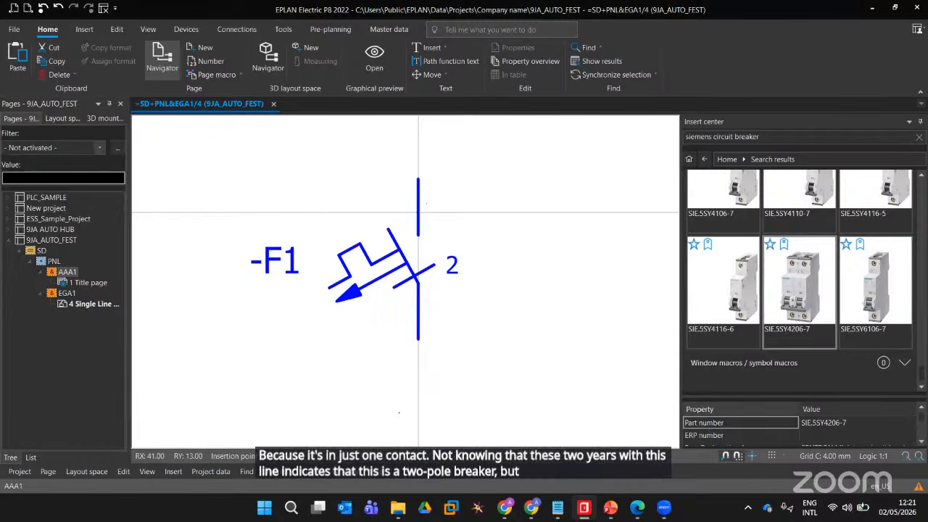
pyautogui.scroll(-3, 419, 212)
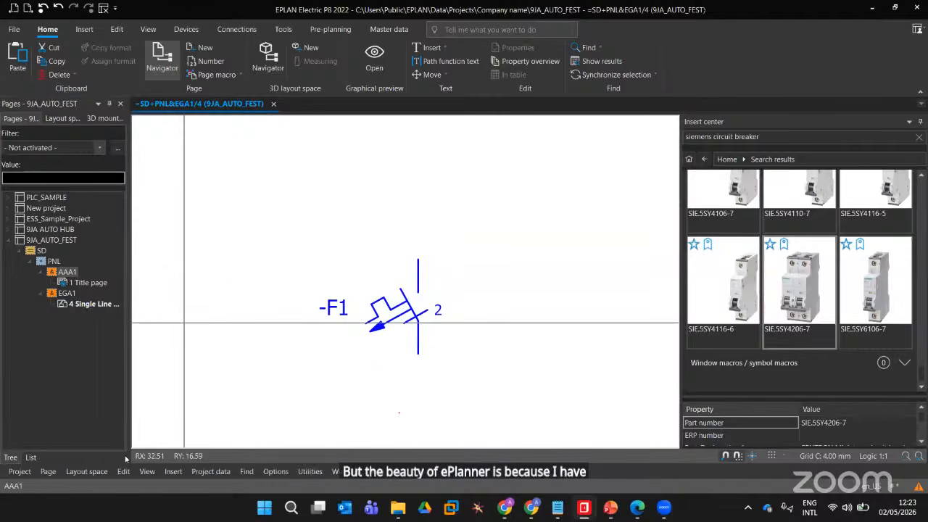
pyautogui.click(417, 315)
pyautogui.click(442, 250)
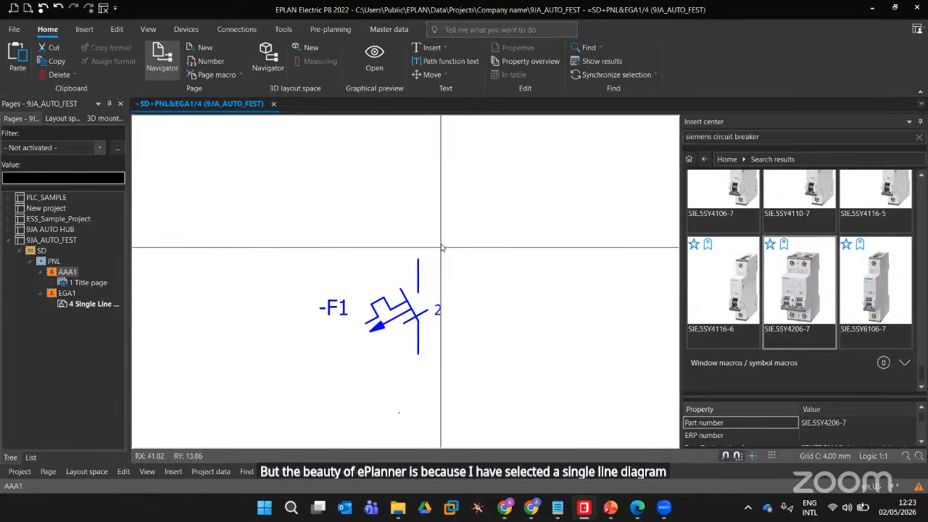
# Look for a three-pole breaker among the Siemens devices and delete the placed two-pole breaker from the page
pyautogui.scroll(-2, 442, 249)
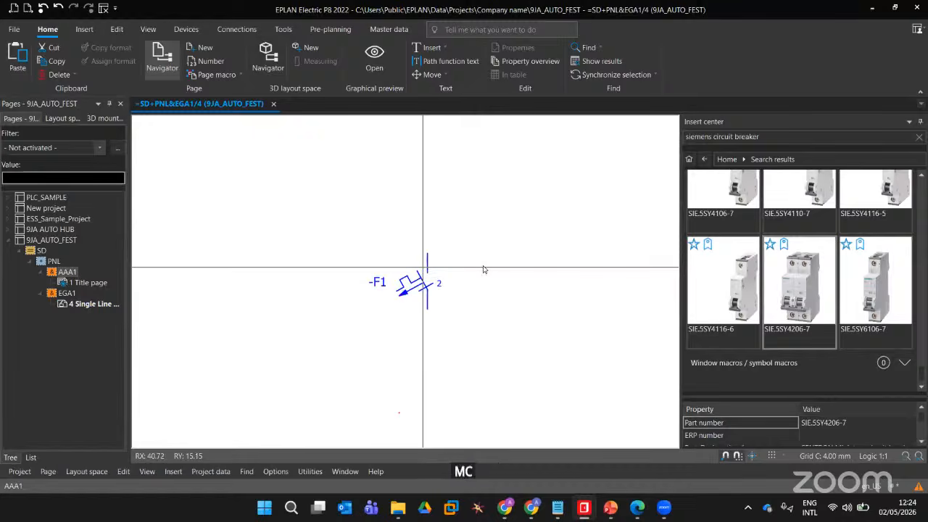
pyautogui.scroll(2, 827, 268)
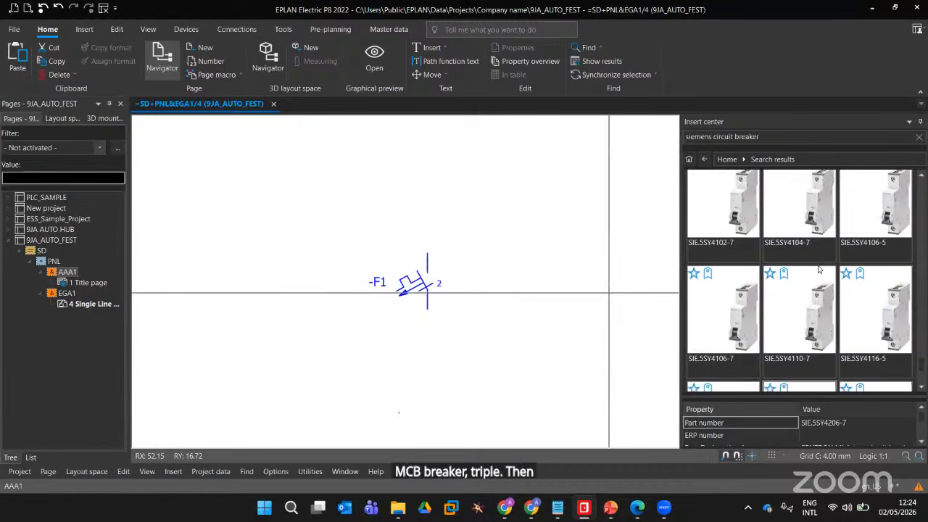
pyautogui.scroll(3, 819, 270)
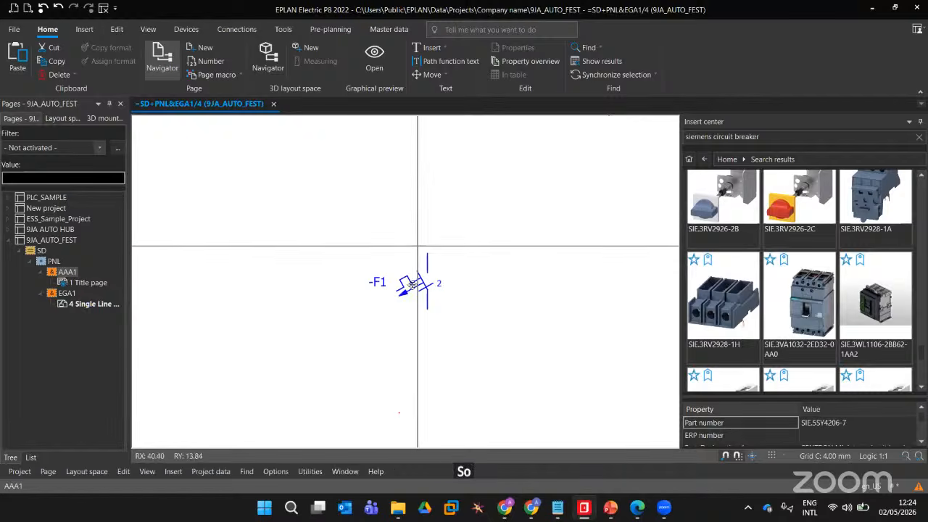
pyautogui.click(412, 284)
pyautogui.press('Delete')
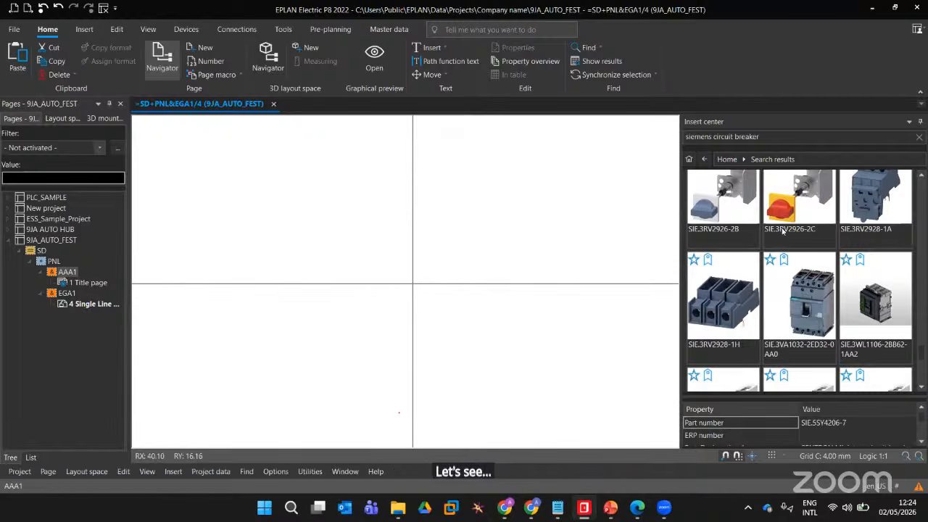
# Place the three-pole Siemens circuit breaker SIE.3VA1032-2ED32-0AA0 in column 3 of the single-line page
pyautogui.click(806, 289)
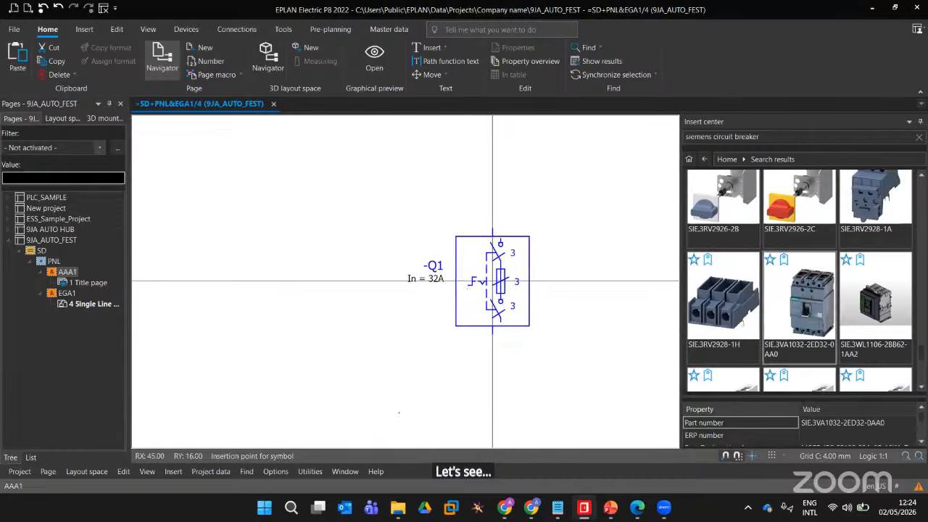
pyautogui.scroll(3, 380, 265)
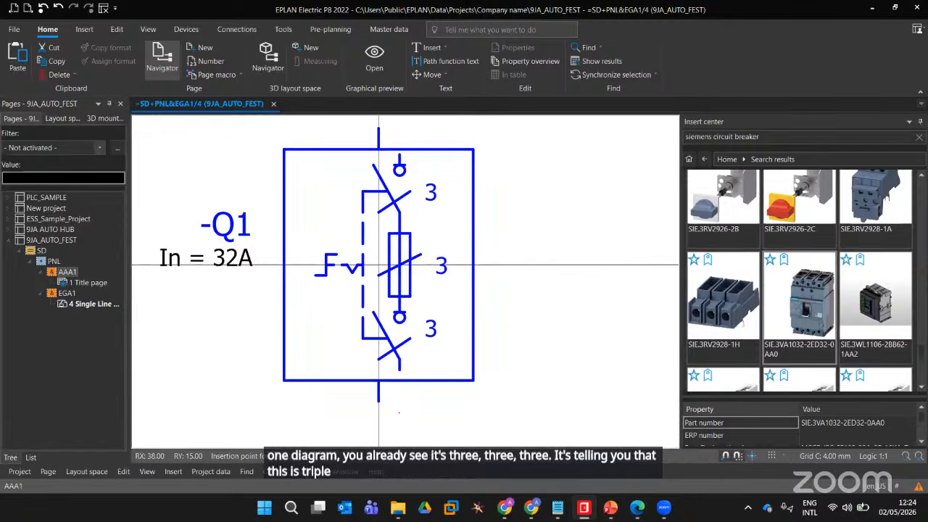
pyautogui.scroll(-1, 379, 264)
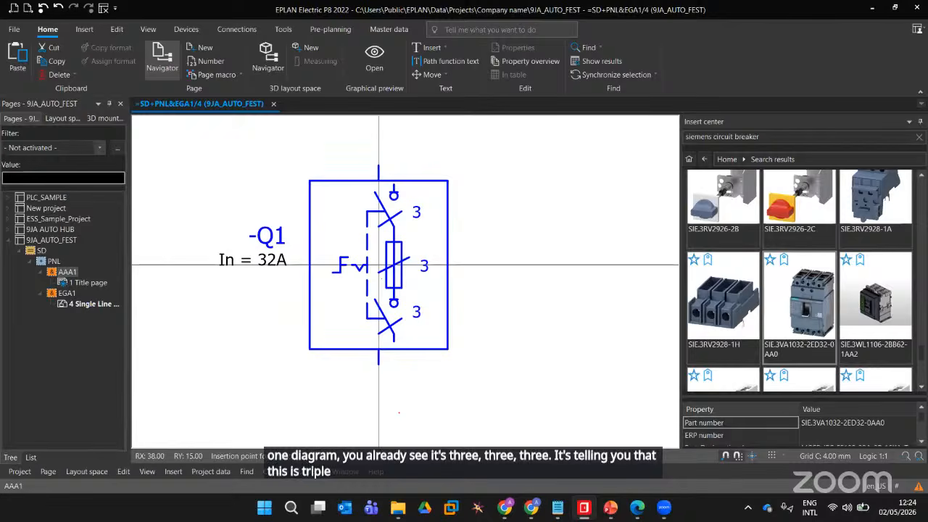
pyautogui.scroll(-4, 378, 265)
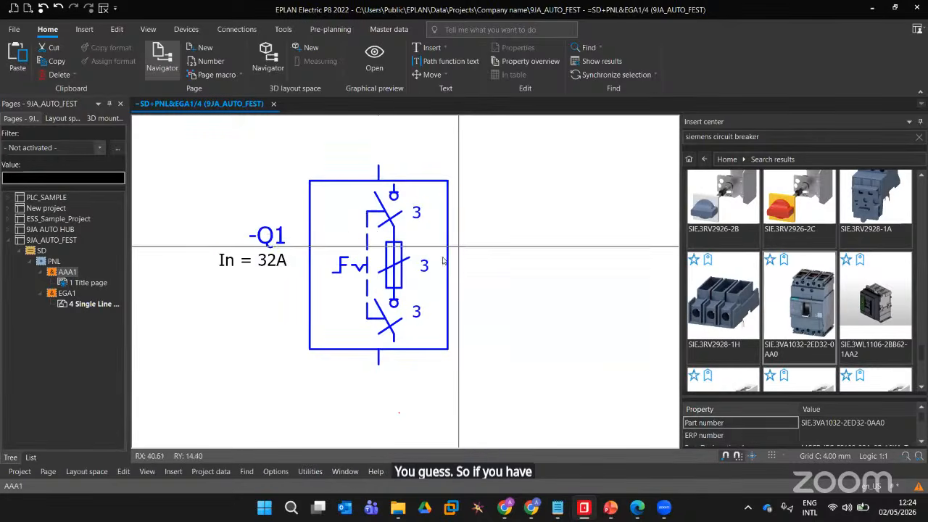
pyautogui.click(383, 275)
pyautogui.click(471, 275)
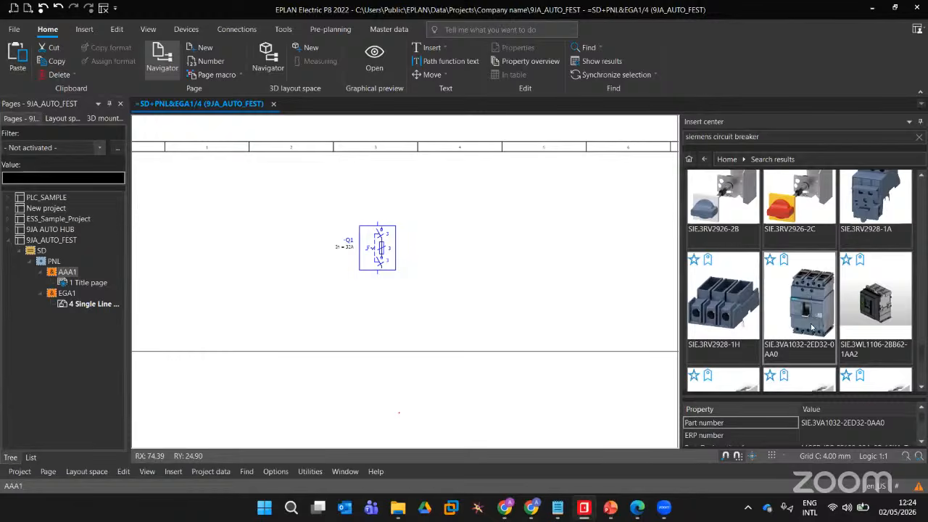
# Place the two-pole Siemens circuit breaker SIE.5SY4206-7 in column 2, below and to the left of breaker Q1
pyautogui.scroll(-5, 812, 328)
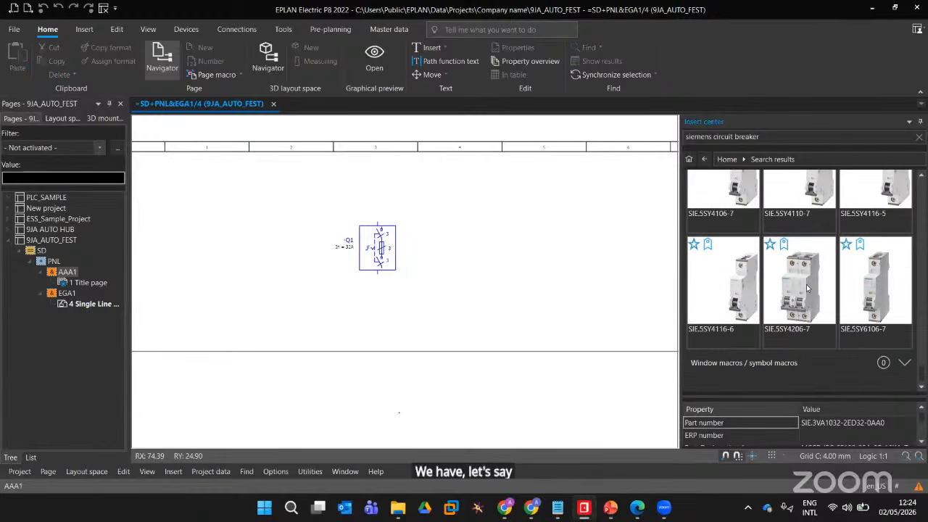
pyautogui.doubleClick(807, 289)
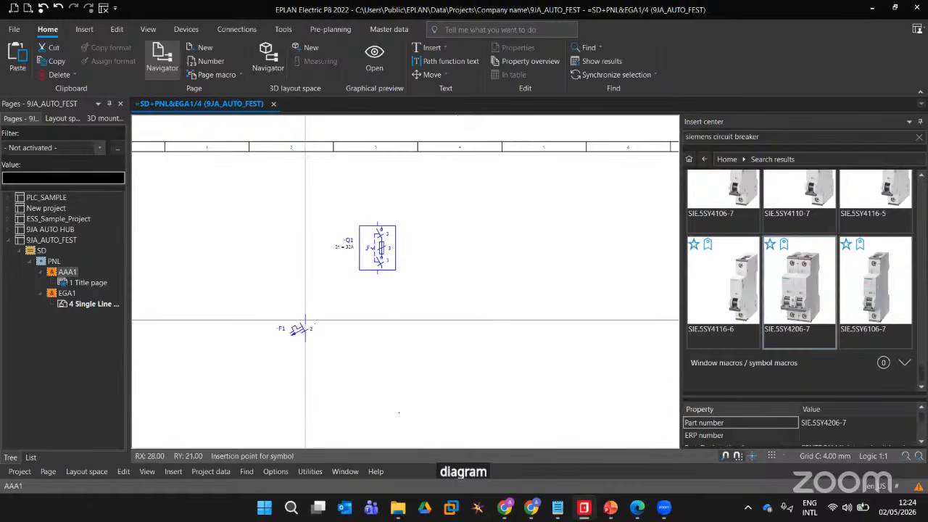
pyautogui.click(314, 328)
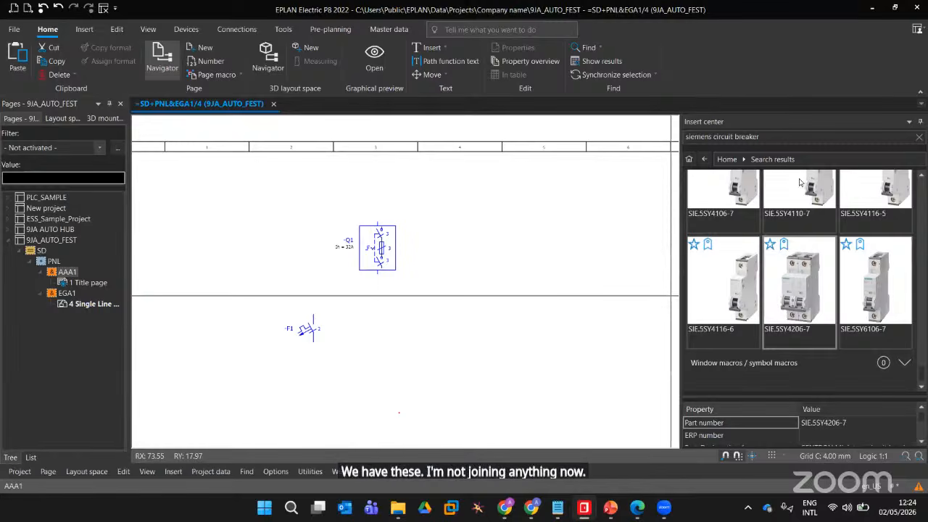
# Search the devices for "contactor", refine the search to "siemens contactor", and browse the matching devices
pyautogui.moveTo(773, 137); pyautogui.dragTo(516, 139)
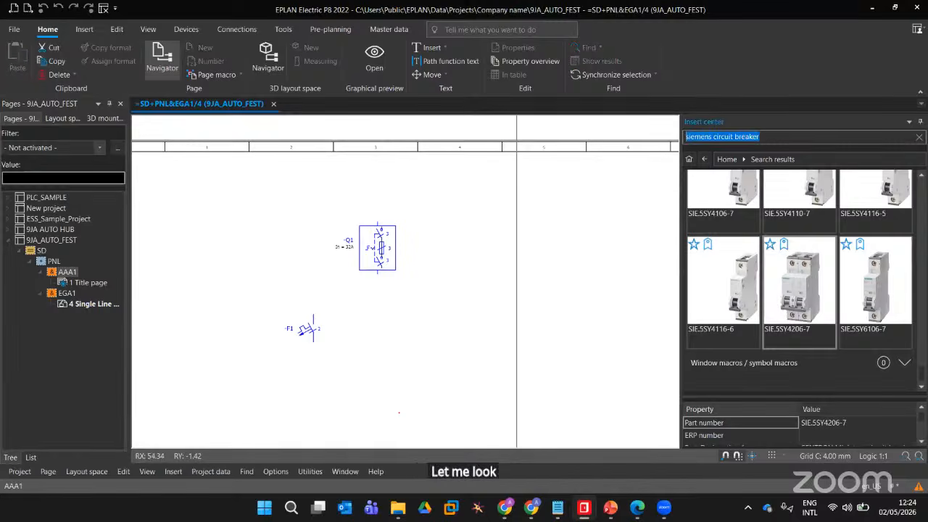
pyautogui.write('contactor')
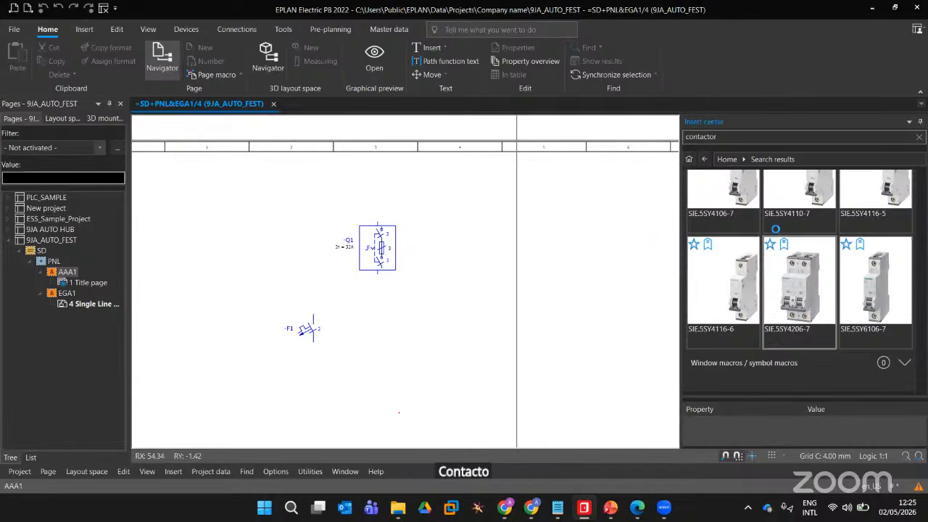
pyautogui.click(729, 212)
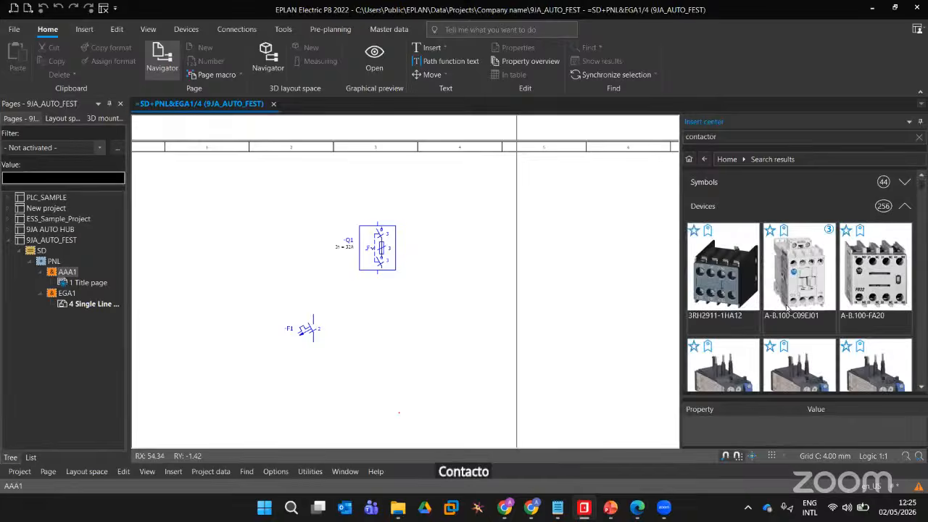
pyautogui.scroll(-3, 779, 325)
pyautogui.scroll(-5, 798, 283)
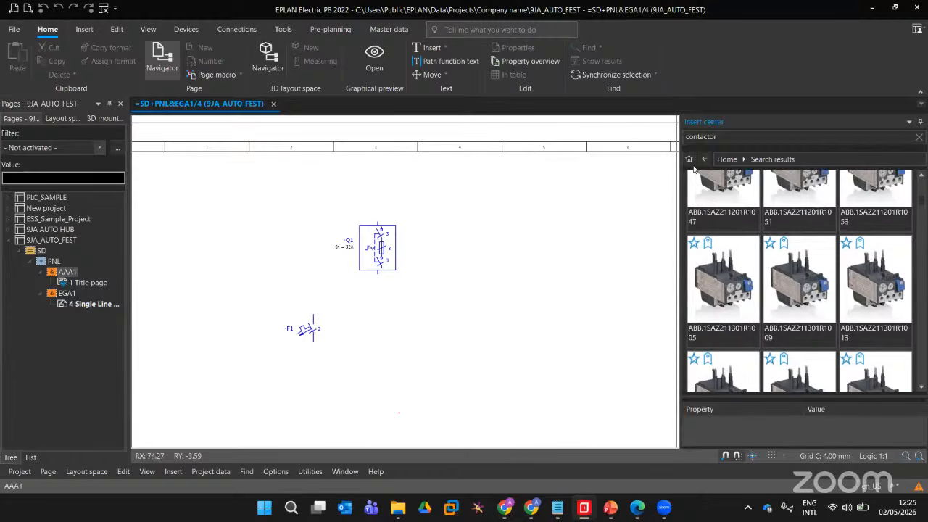
pyautogui.write('siemens')
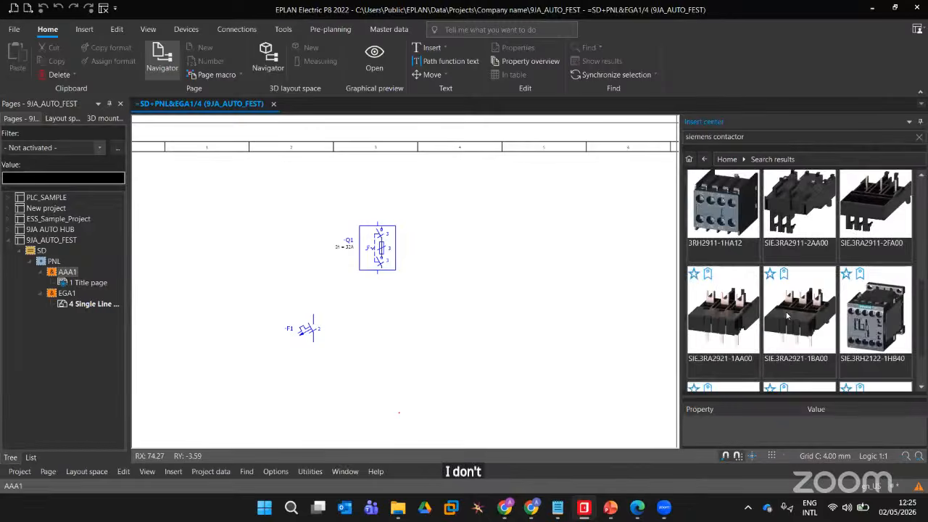
pyautogui.scroll(-4, 787, 316)
pyautogui.scroll(2, 788, 315)
pyautogui.scroll(-2, 797, 303)
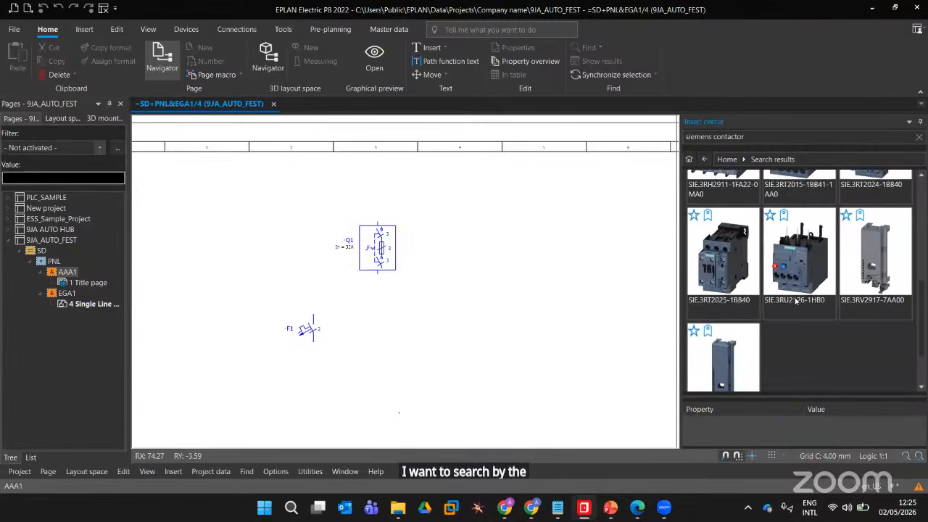
pyautogui.scroll(1, 796, 301)
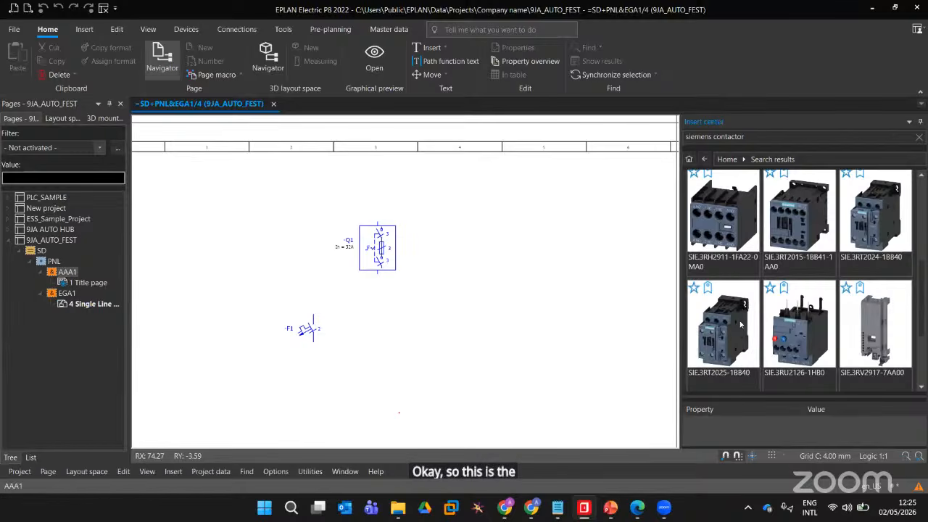
# Place contactor SIE.3RT2025-1BB40 with its coil in column 4 and its three main and two auxiliary contacts around columns 5 and 6
pyautogui.doubleClick(701, 341)
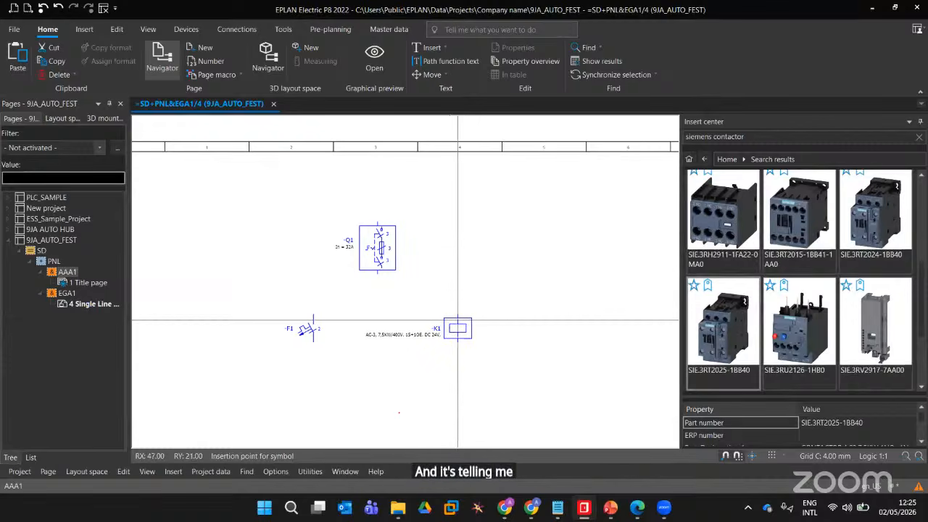
pyautogui.click(449, 329)
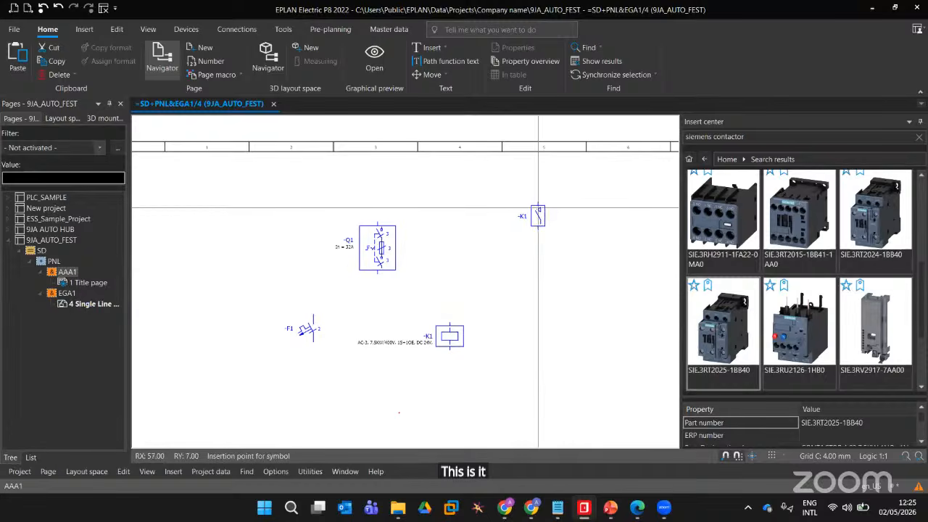
pyautogui.click(537, 216)
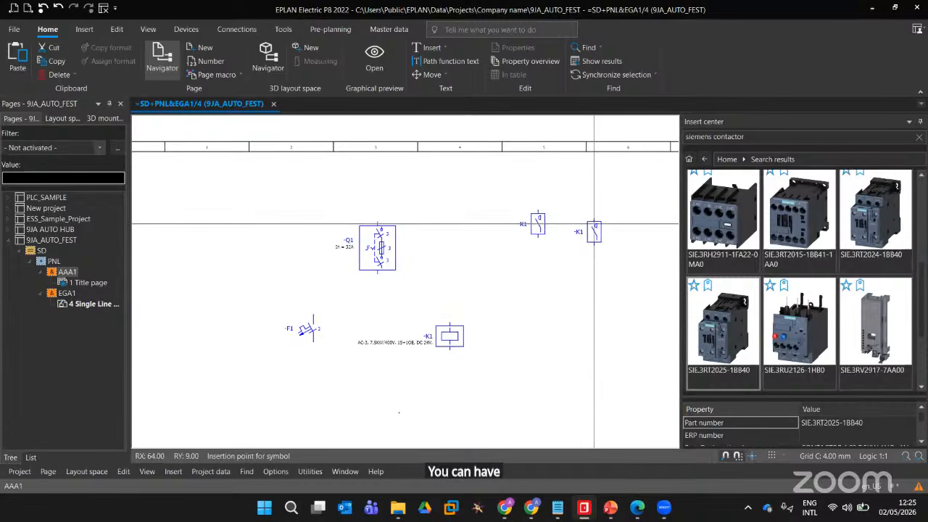
pyautogui.click(586, 216)
pyautogui.click(635, 216)
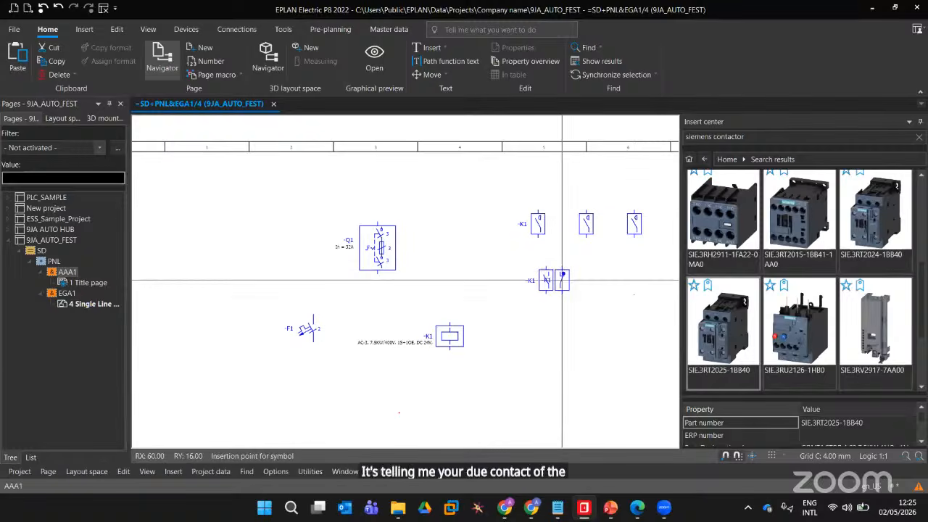
pyautogui.click(586, 267)
pyautogui.press('Escape')
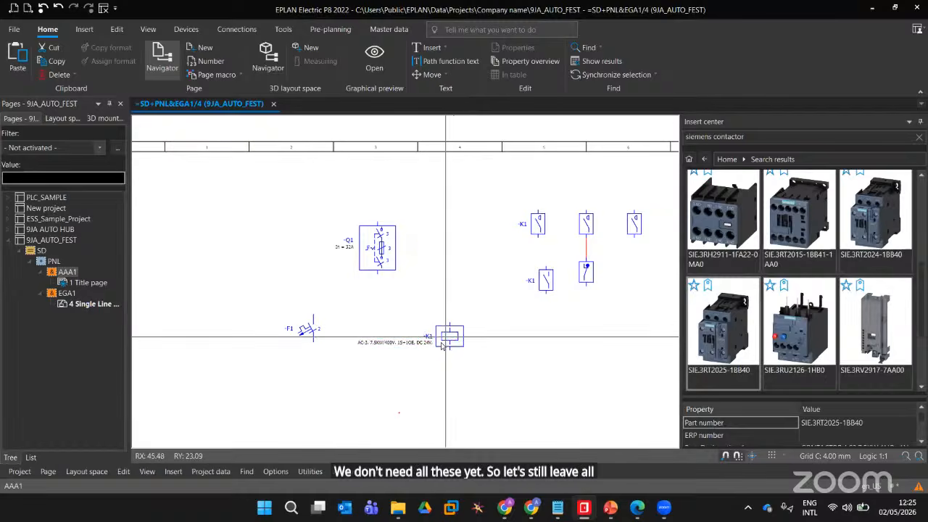
# Search the devices for "power supply" and browse the matching units
pyautogui.scroll(2, 443, 339)
pyautogui.scroll(-2, 439, 338)
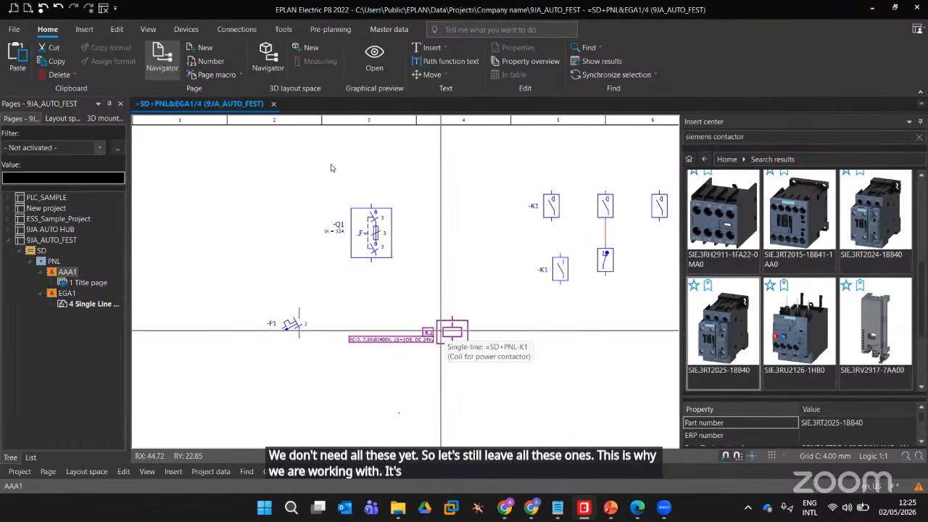
pyautogui.scroll(2, 441, 332)
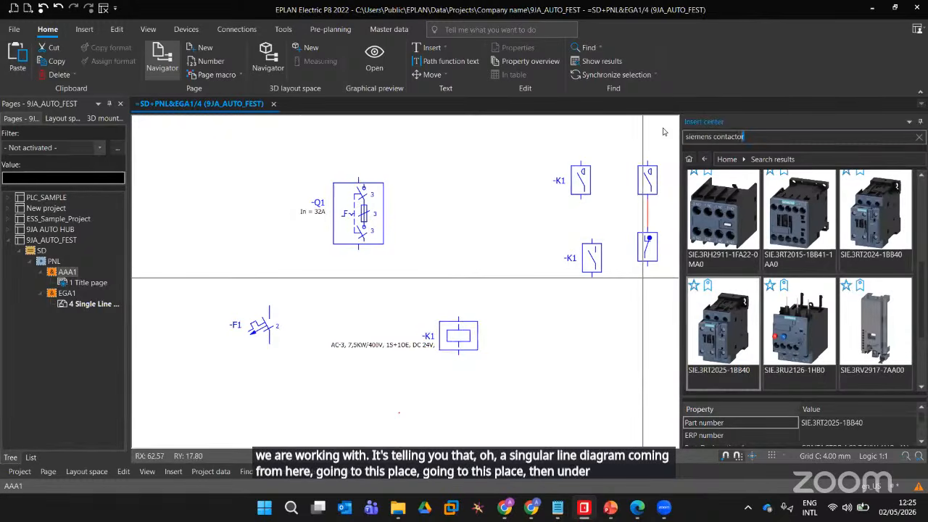
pyautogui.moveTo(663, 131); pyautogui.dragTo(663, 129)
pyautogui.write('powe')
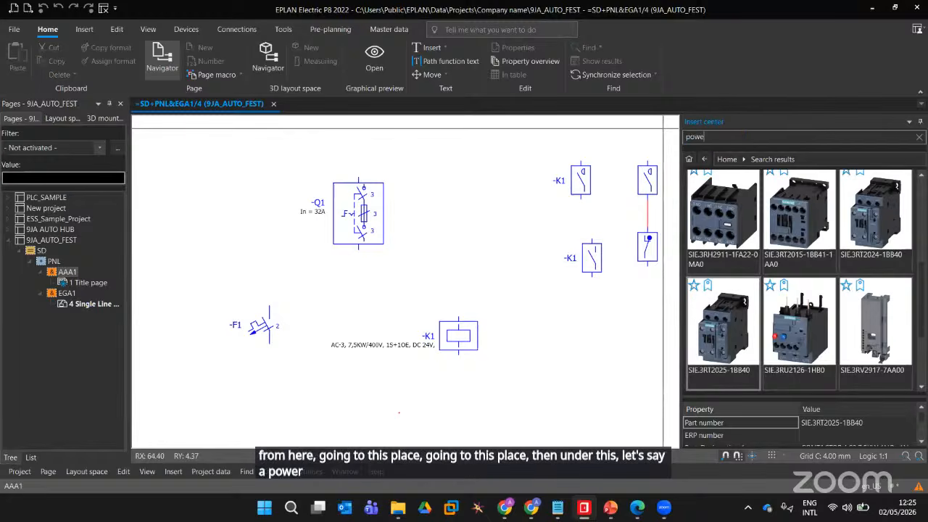
pyautogui.write('rsupply')
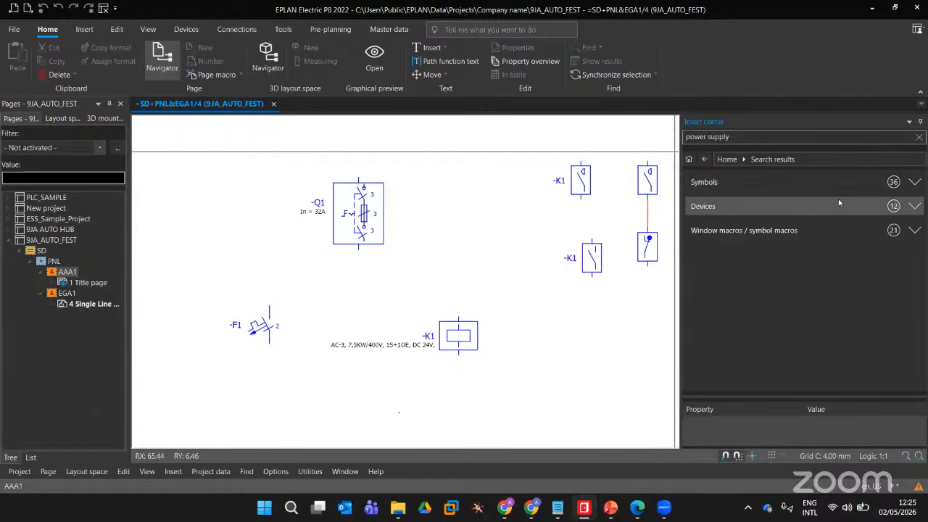
pyautogui.scroll(-1, 761, 270)
pyautogui.scroll(-2, 761, 269)
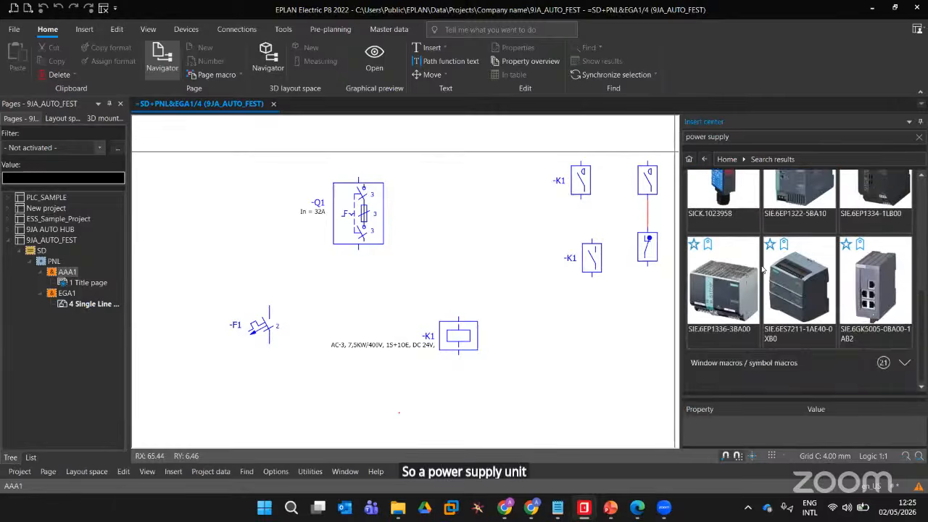
pyautogui.scroll(-3, 783, 239)
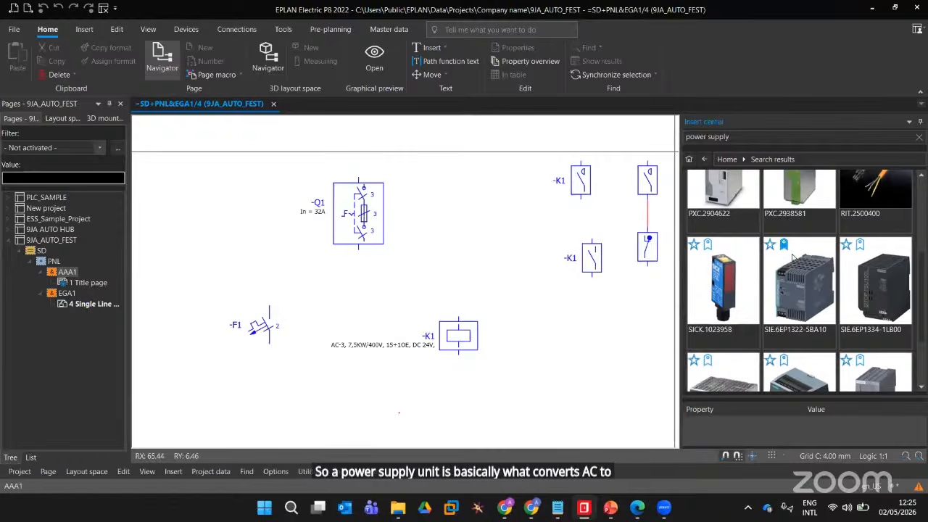
pyautogui.scroll(2, 789, 240)
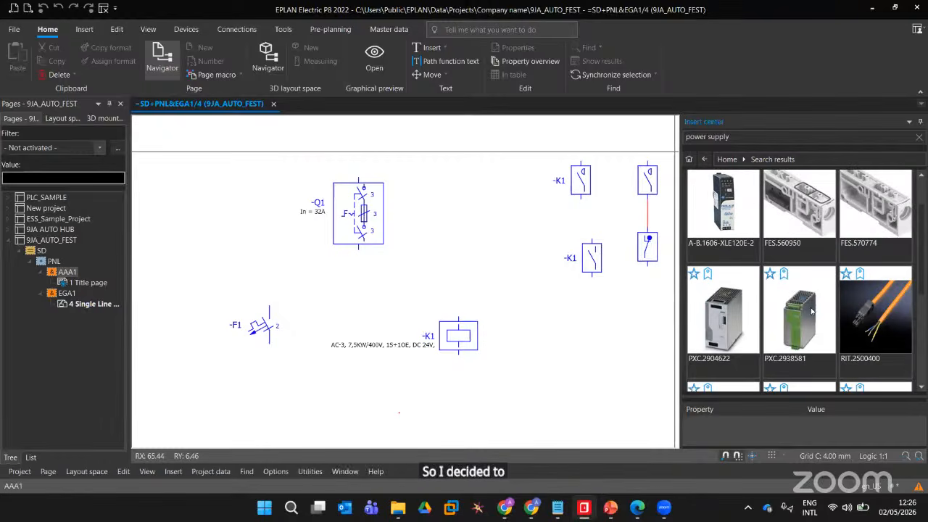
pyautogui.scroll(-1, 542, 306)
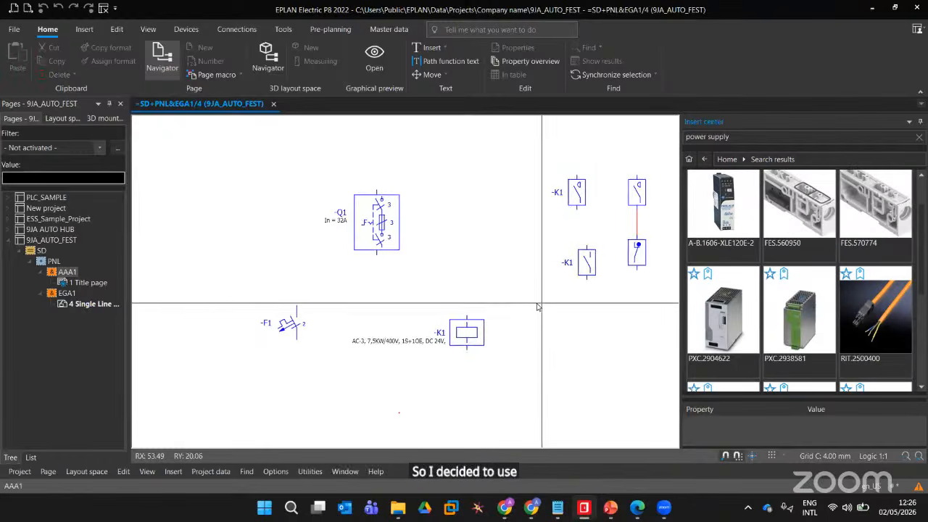
# Place the power supply PXC.2938581 directly below the two-pole breaker F1 so that the two connect
pyautogui.moveTo(535, 316); pyautogui.dragTo(531, 240, button='middle')
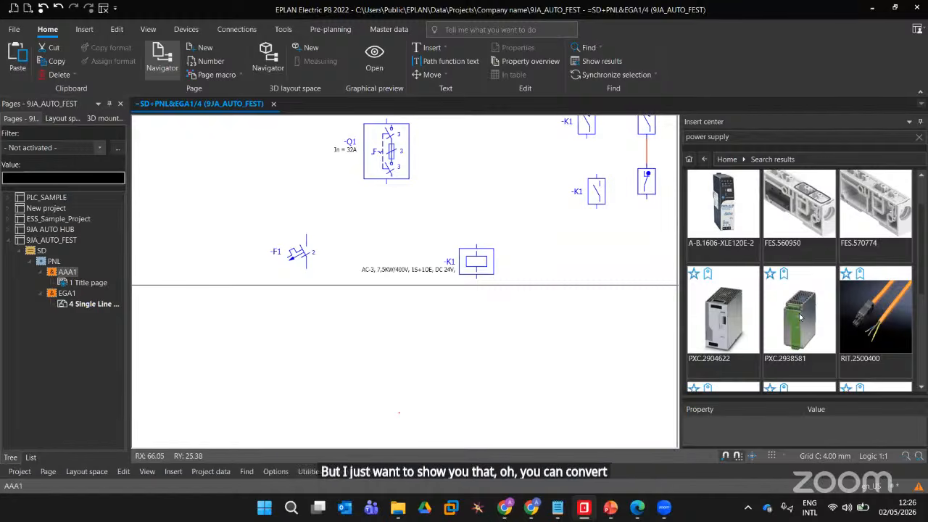
pyautogui.moveTo(802, 317); pyautogui.dragTo(443, 324)
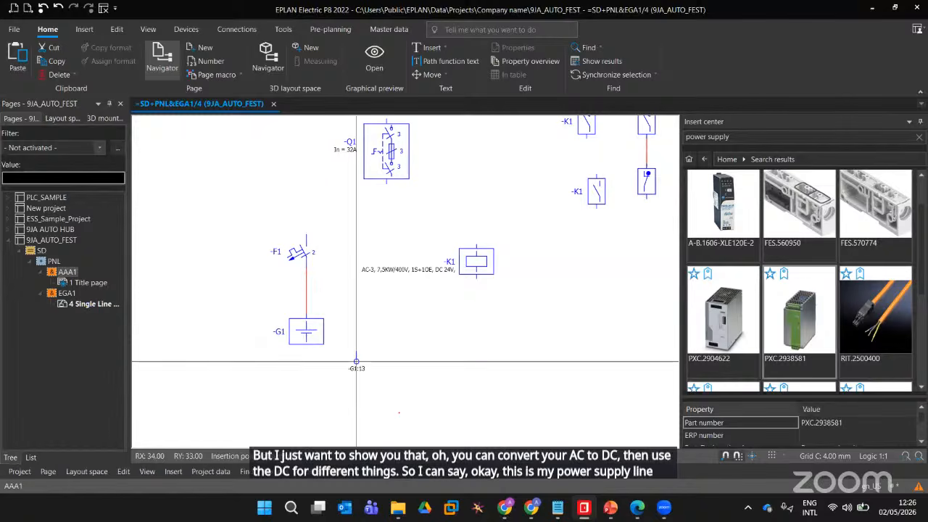
pyautogui.click(306, 321)
# Place the remaining connection points of power supply G1 and a second power supply symbol in the free area left of breaker Q1
pyautogui.click(176, 182)
pyautogui.click(166, 212)
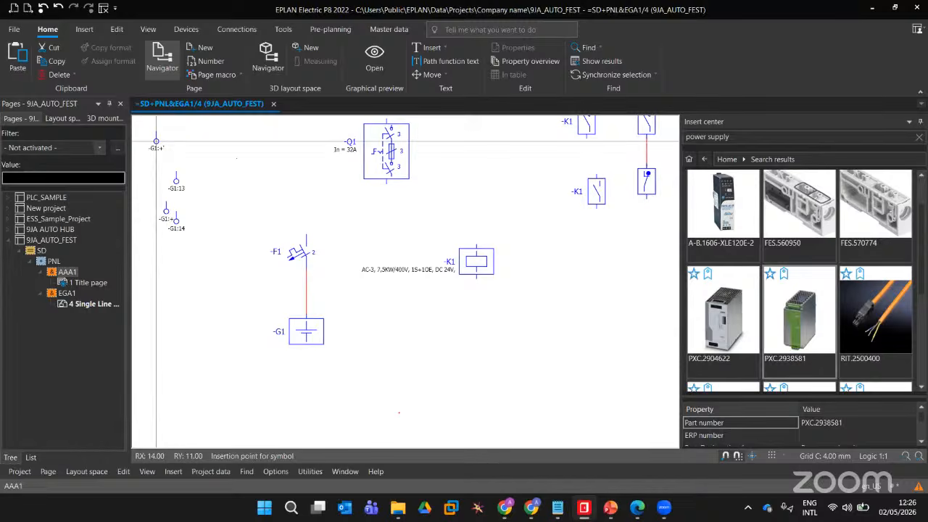
pyautogui.click(155, 141)
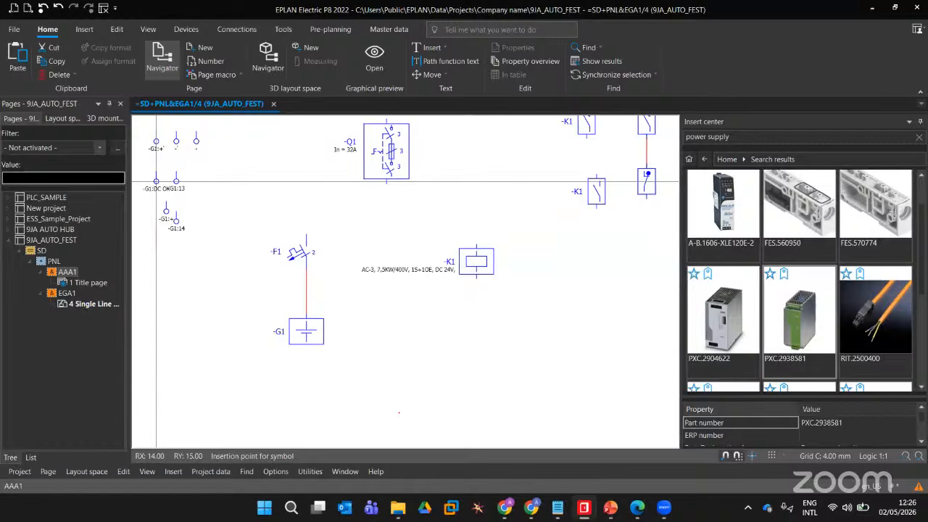
pyautogui.click(146, 172)
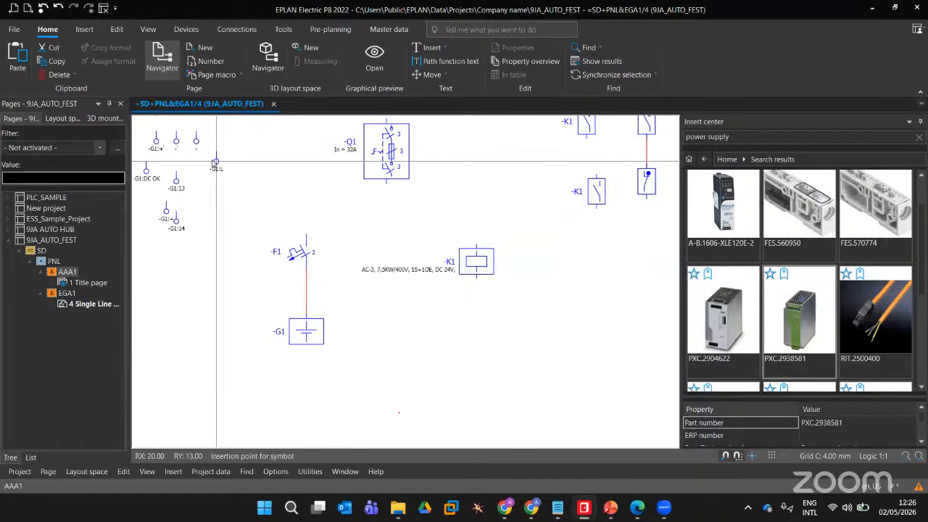
pyautogui.click(207, 201)
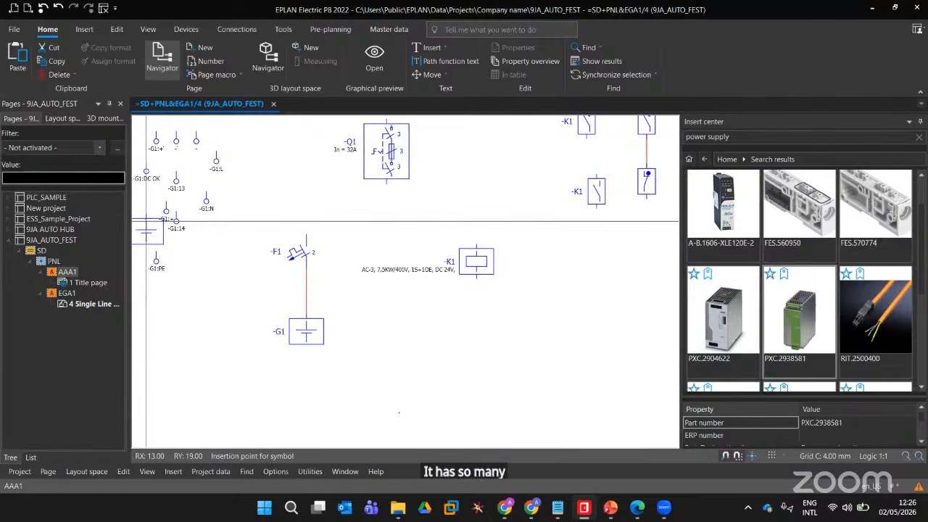
pyautogui.click(145, 222)
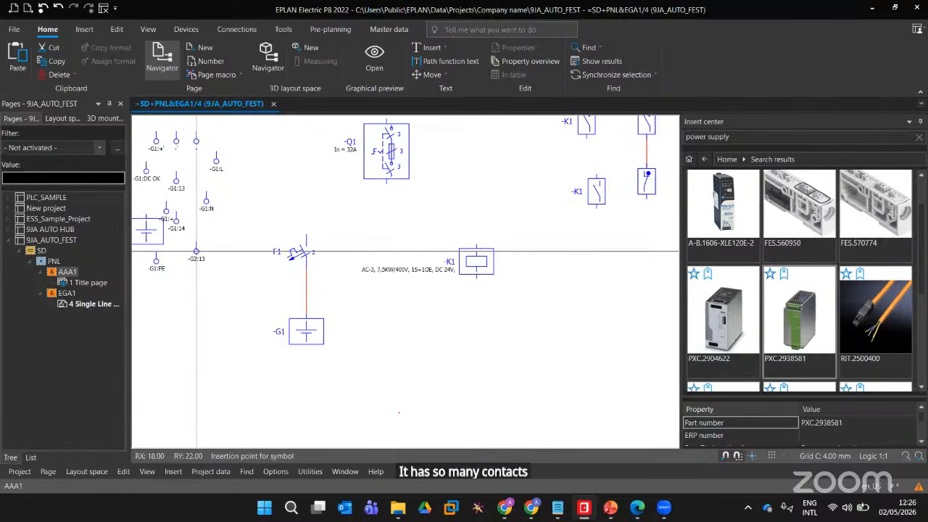
pyautogui.click(195, 252)
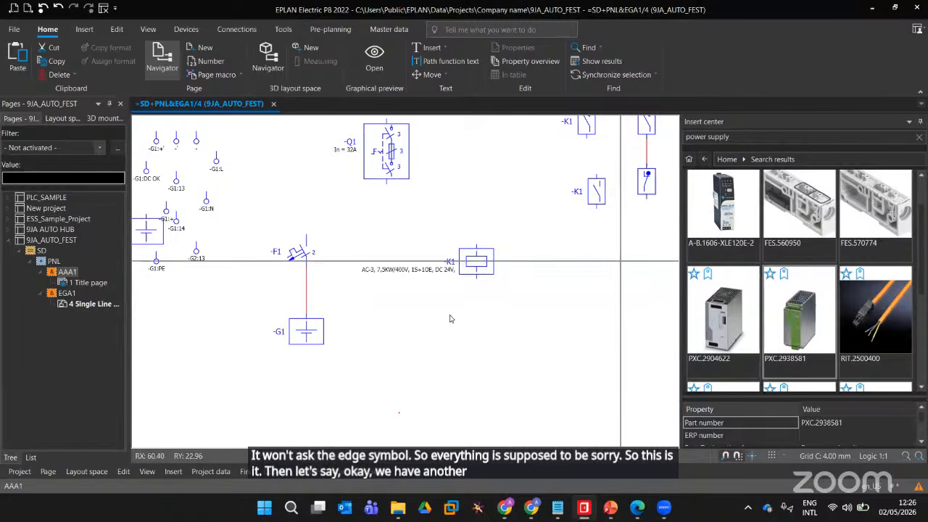
# Move the K1 contacts, the power supply connection points and the second power supply symbol to the lower right, away from the single-line diagram
pyautogui.scroll(1, 328, 256)
pyautogui.scroll(-5, 329, 255)
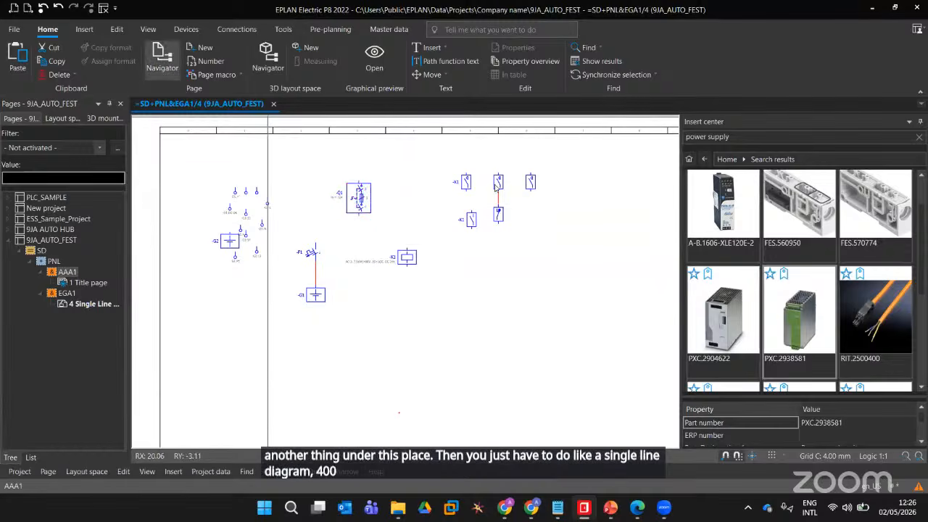
pyautogui.moveTo(505, 190); pyautogui.dragTo(650, 405)
pyautogui.moveTo(179, 140); pyautogui.dragTo(275, 267)
pyautogui.moveTo(247, 202); pyautogui.dragTo(364, 438)
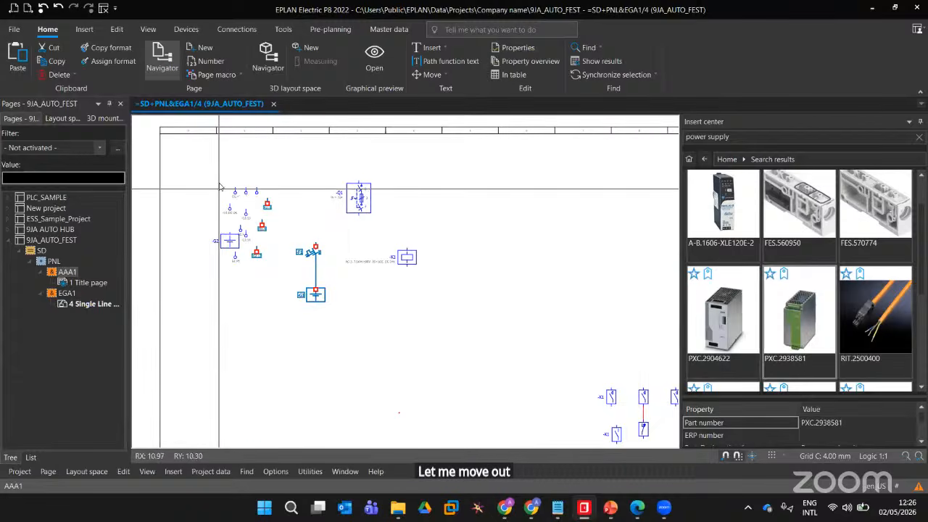
pyautogui.click(205, 180)
pyautogui.moveTo(206, 181); pyautogui.dragTo(284, 327)
pyautogui.moveTo(234, 186); pyautogui.dragTo(552, 422)
# Insert a potential connection point named L near the upper-left corner of the single-line page
pyautogui.scroll(2, 356, 323)
pyautogui.scroll(-3, 352, 323)
pyautogui.scroll(4, 352, 323)
pyautogui.moveTo(348, 269)
pyautogui.mouseDown(button='middle')
pyautogui.moveTo(365, 361)
pyautogui.moveTo(396, 393)
pyautogui.moveTo(493, 373)
pyautogui.moveTo(508, 421)
pyautogui.moveTo(466, 373)
pyautogui.moveTo(407, 424)
pyautogui.moveTo(425, 398)
pyautogui.moveTo(330, 357)
pyautogui.moveTo(393, 390)
pyautogui.mouseUp(button='middle')
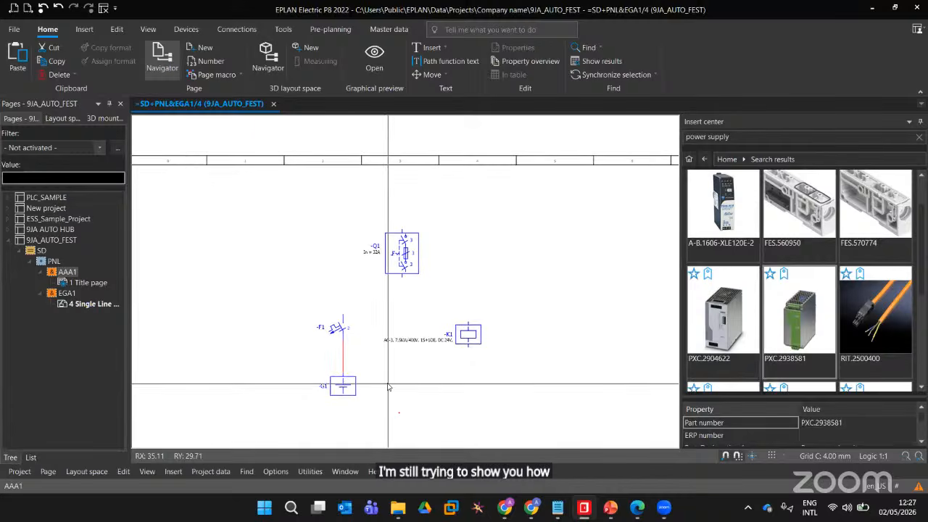
pyautogui.click(84, 29)
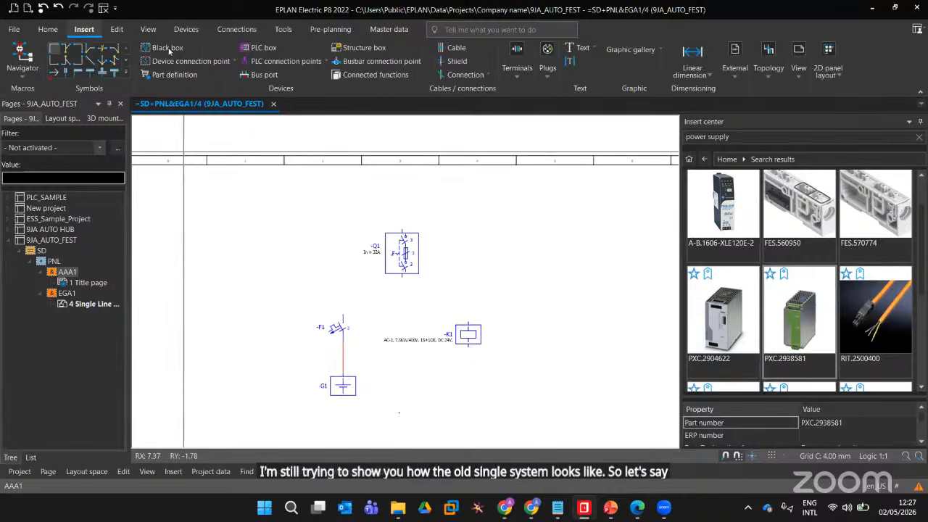
pyautogui.click(490, 76)
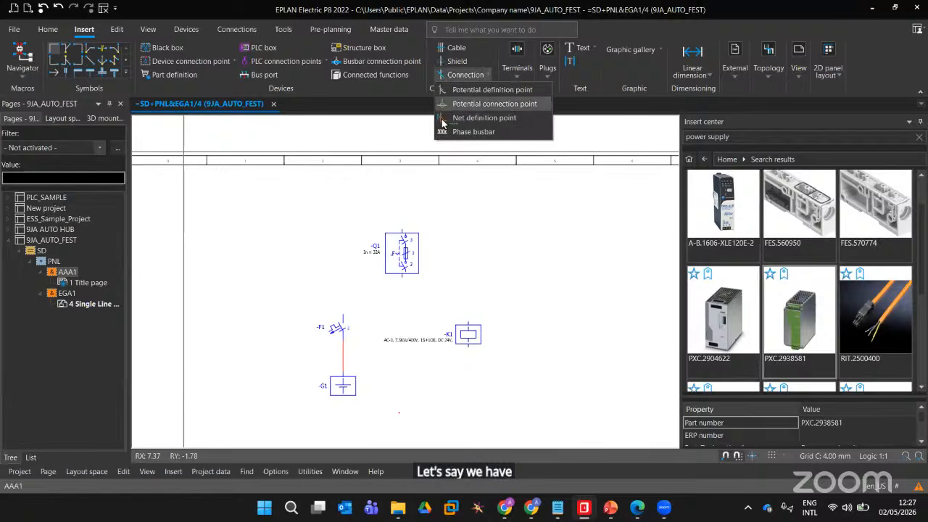
pyautogui.click(494, 103)
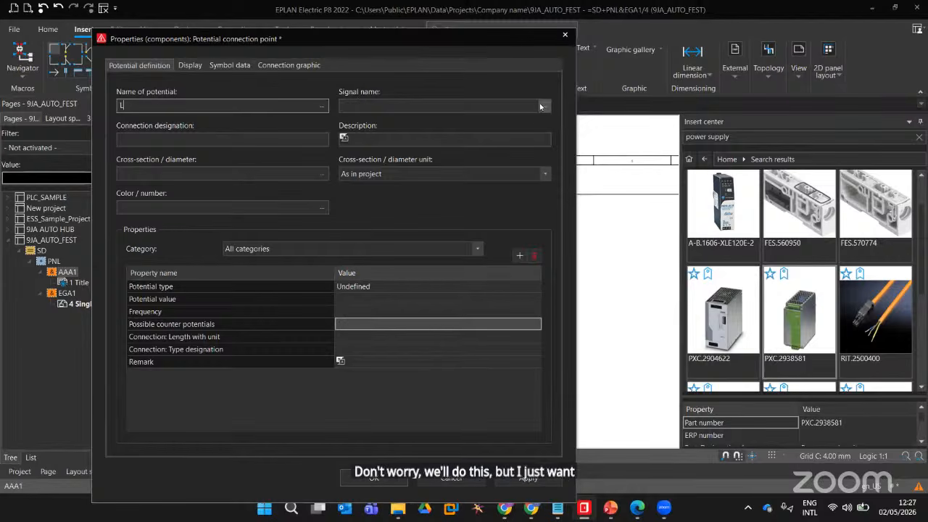
# Give potential connection point L a cross-section of 10 and the potential type L
pyautogui.click(320, 173)
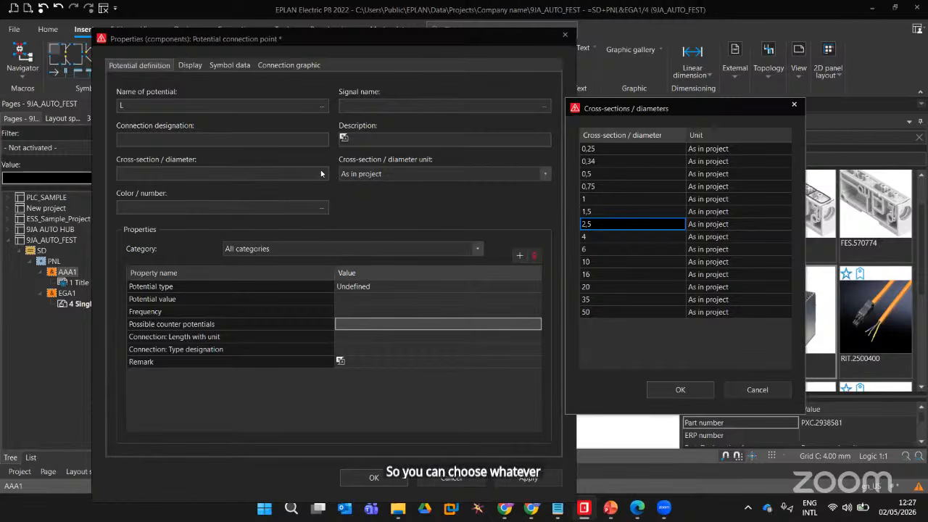
pyautogui.click(601, 262)
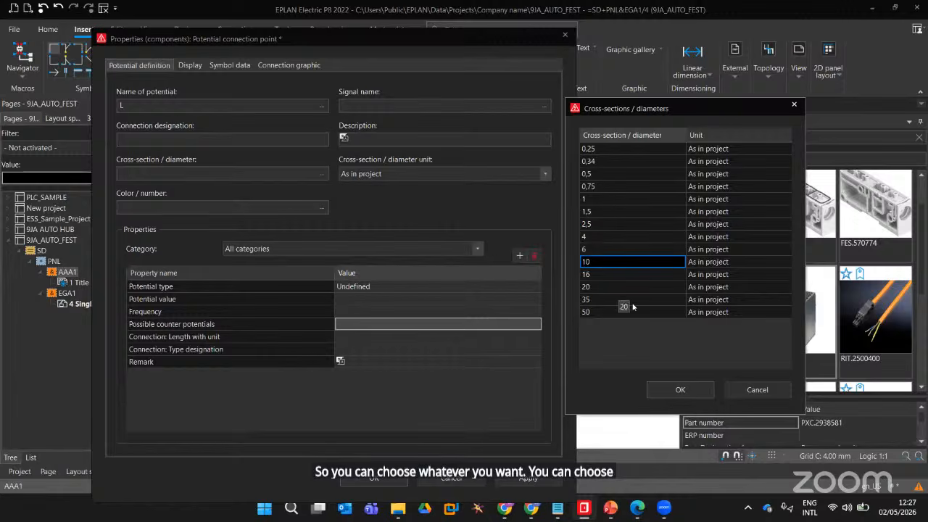
pyautogui.click(679, 390)
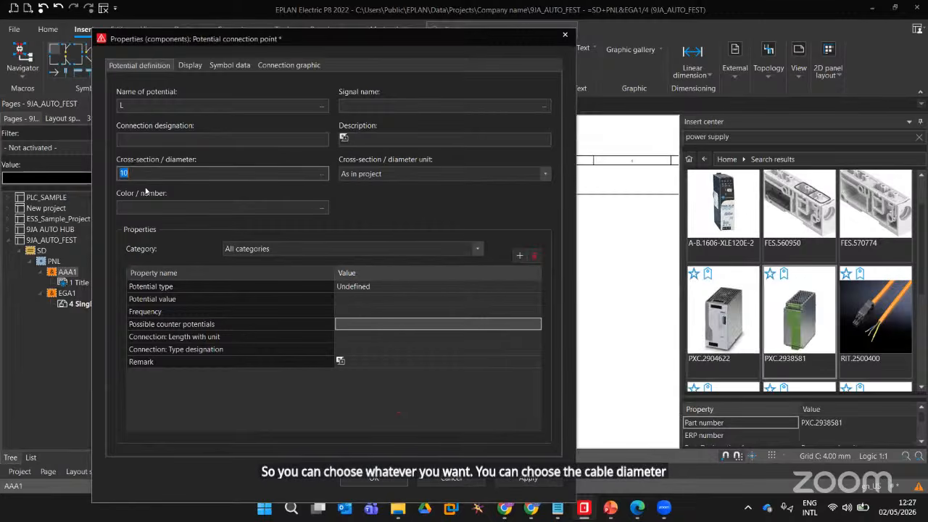
pyautogui.click(366, 286)
pyautogui.click(535, 286)
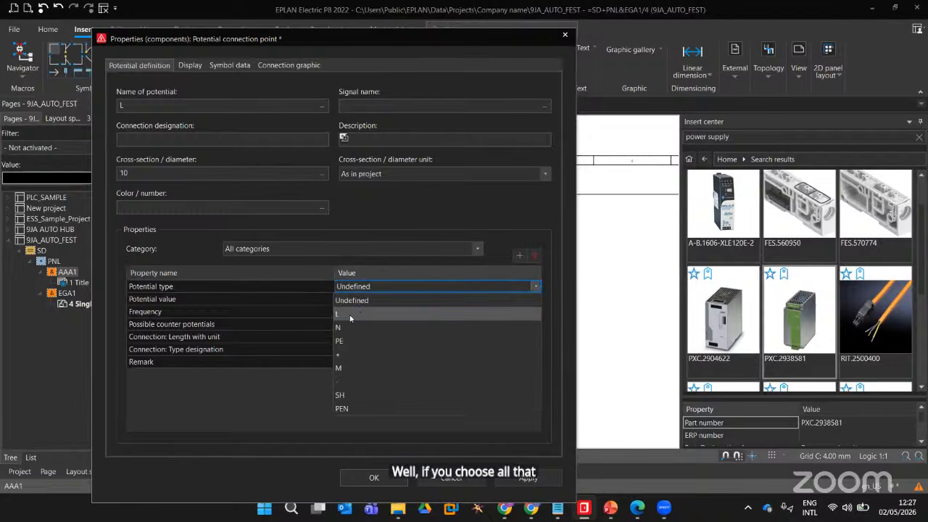
pyautogui.click(354, 310)
pyautogui.click(369, 478)
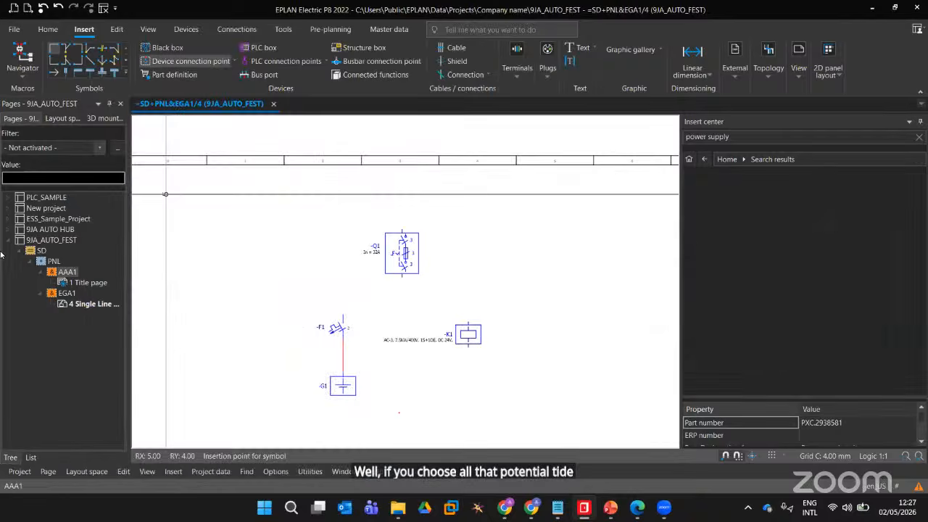
pyautogui.press('Escape')
# Place a second potential connection point near the page's upper-right corner, level with point L, so that the two connect
pyautogui.moveTo(570, 211); pyautogui.dragTo(448, 202, button='middle')
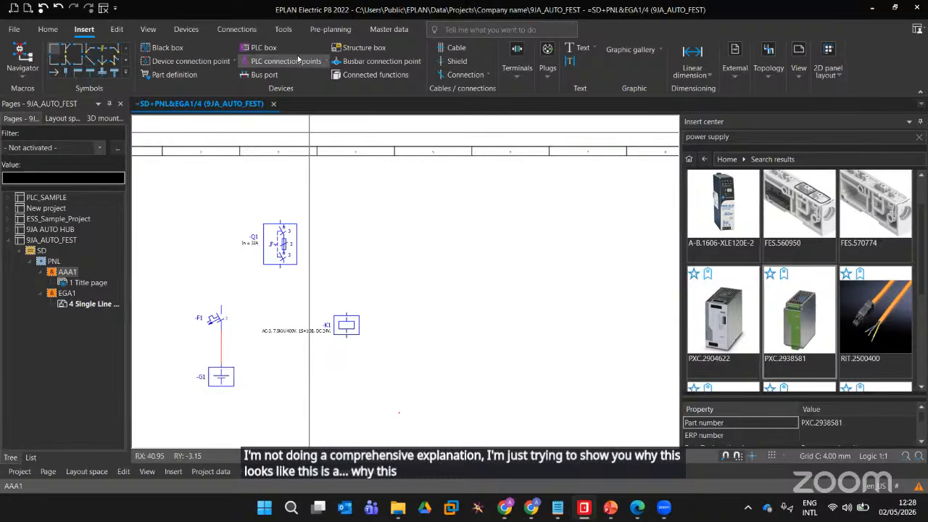
pyautogui.click(486, 75)
pyautogui.click(475, 107)
pyautogui.scroll(-3, 545, 207)
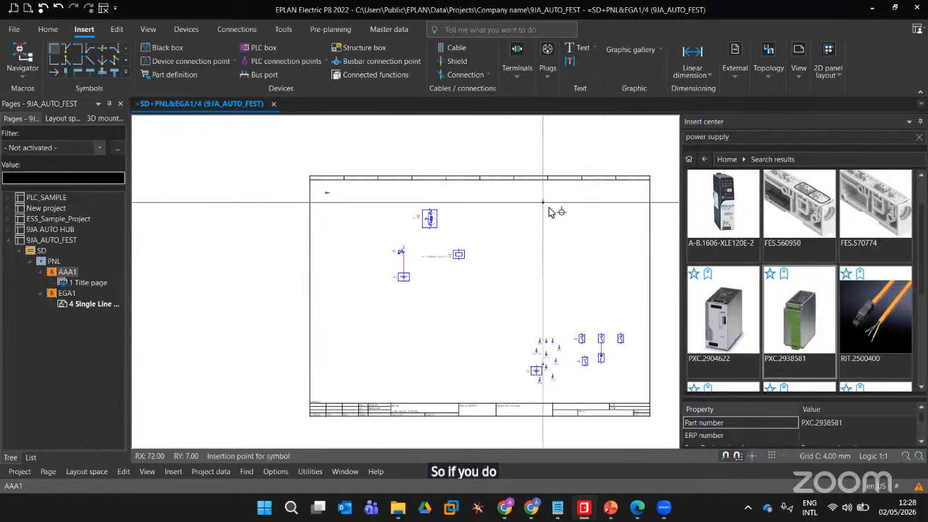
pyautogui.scroll(2, 601, 210)
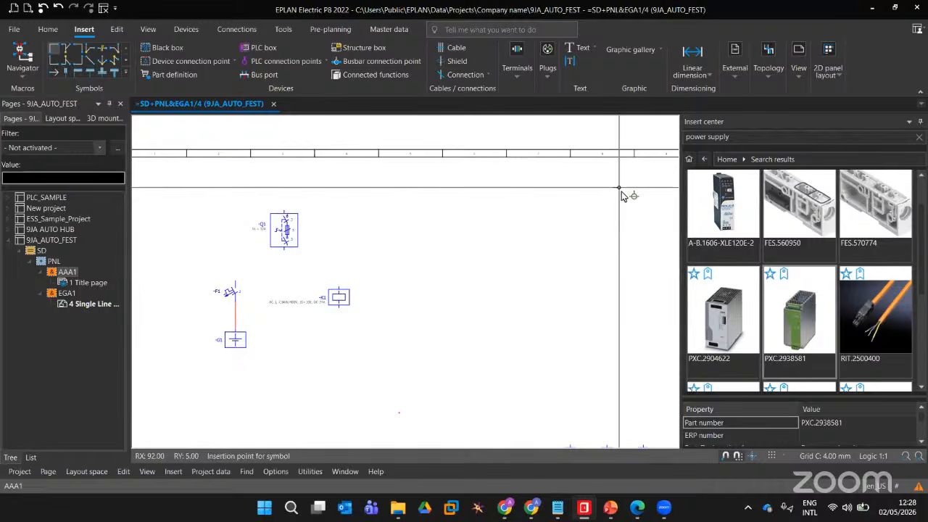
pyautogui.scroll(-2, 619, 197)
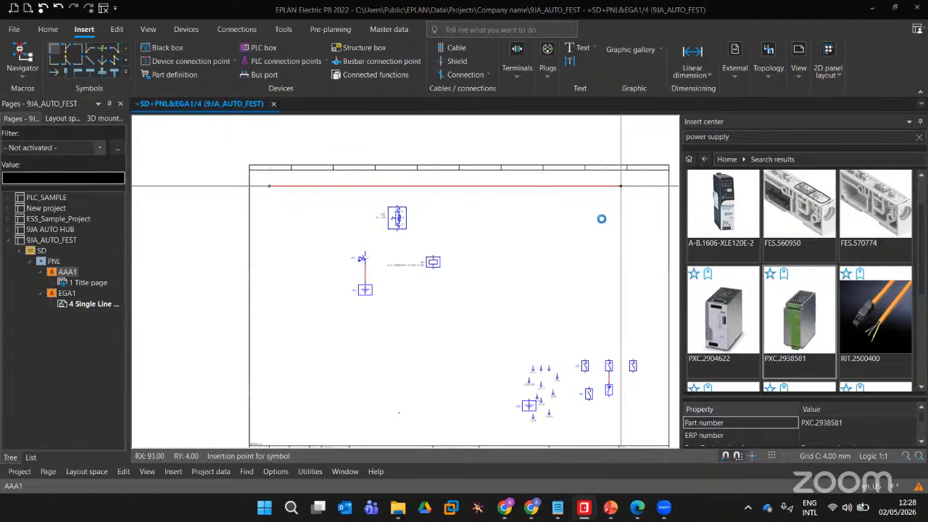
pyautogui.click(621, 185)
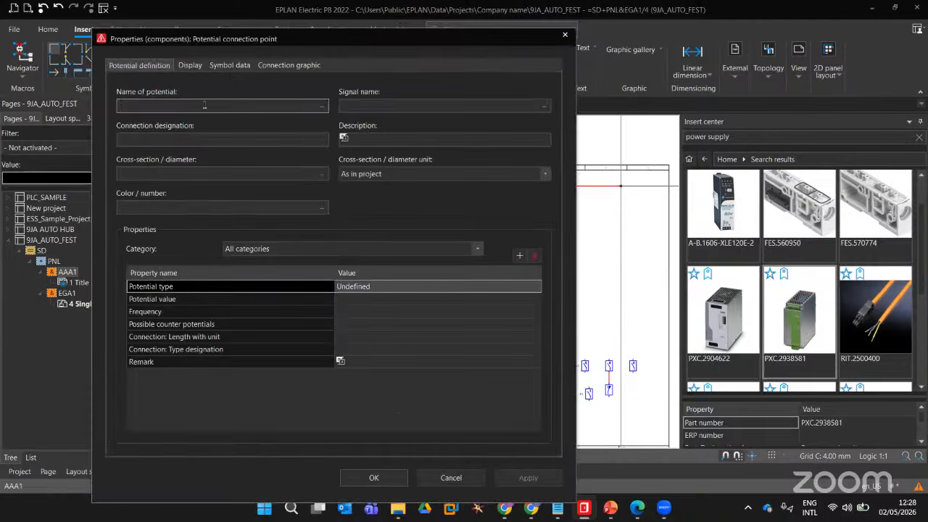
pyautogui.press('Return')
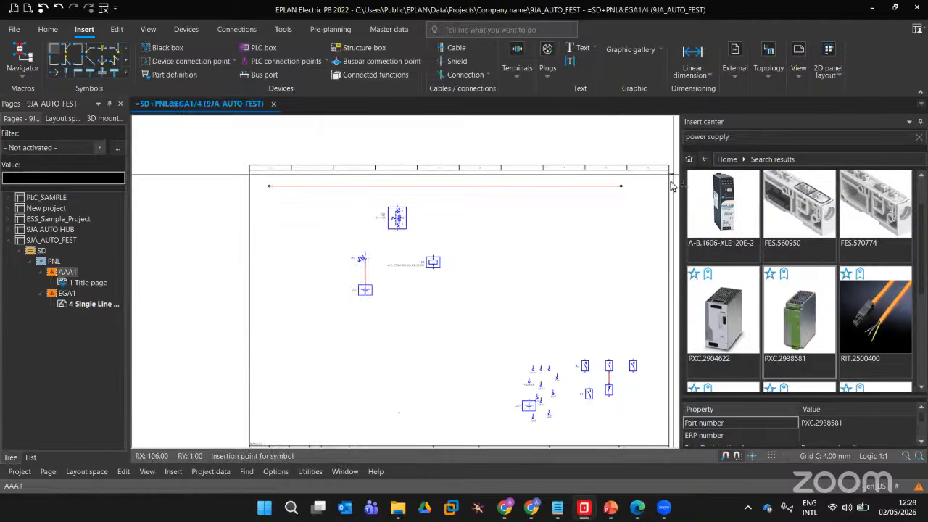
# Move breaker Q1 slightly to the right and connect its upper terminal to the horizontal L line with a T-node
pyautogui.moveTo(399, 227); pyautogui.dragTo(429, 229)
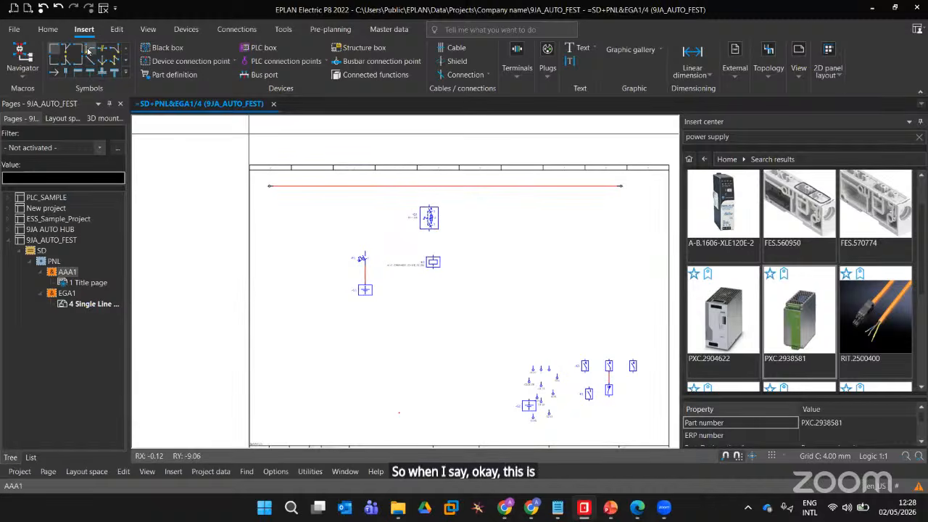
pyautogui.click(66, 48)
pyautogui.scroll(3, 441, 215)
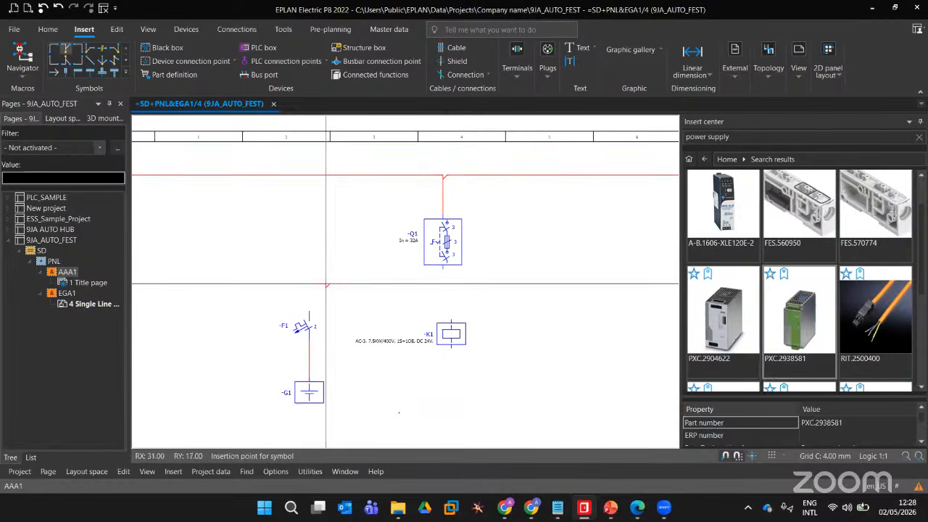
# Place a down-right angle directly above breaker F1 so that it connects to the breaker's upper terminal
pyautogui.click(53, 46)
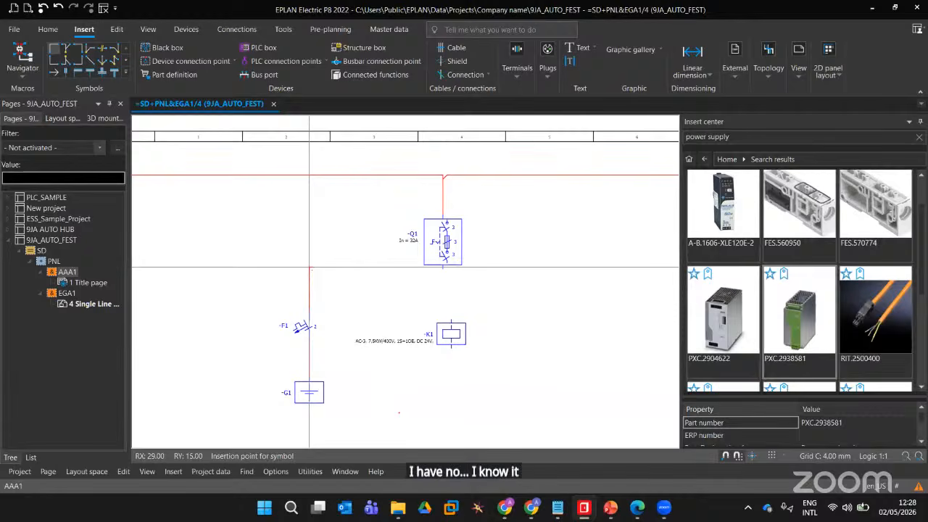
pyautogui.click(310, 268)
pyautogui.scroll(-3, 549, 296)
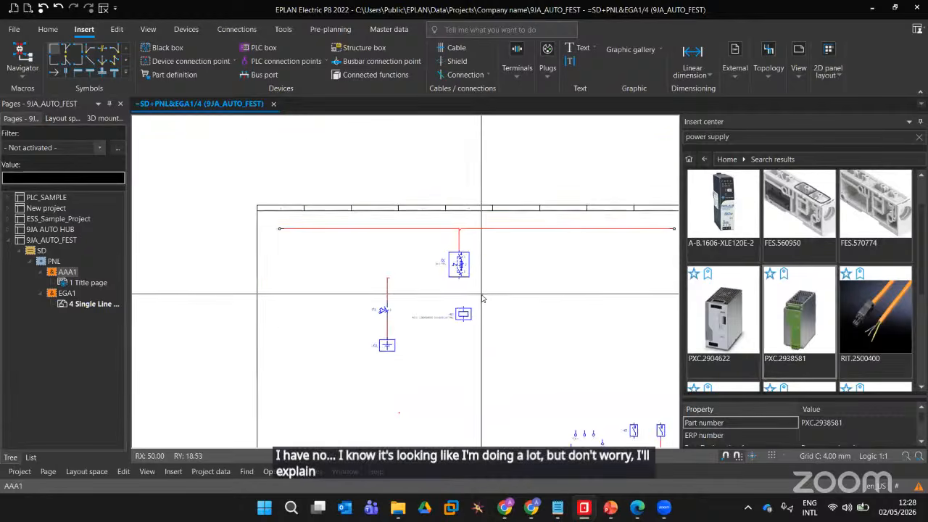
pyautogui.scroll(3, 397, 322)
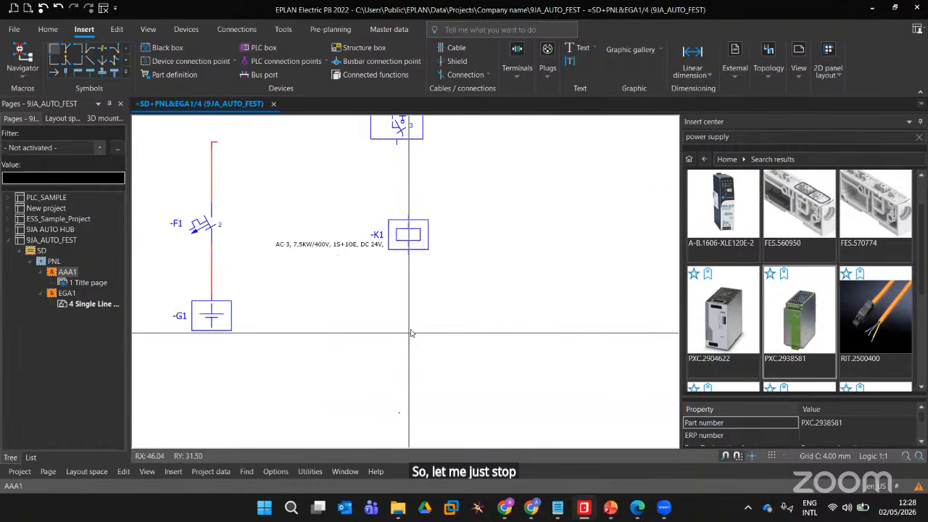
pyautogui.scroll(-2, 411, 327)
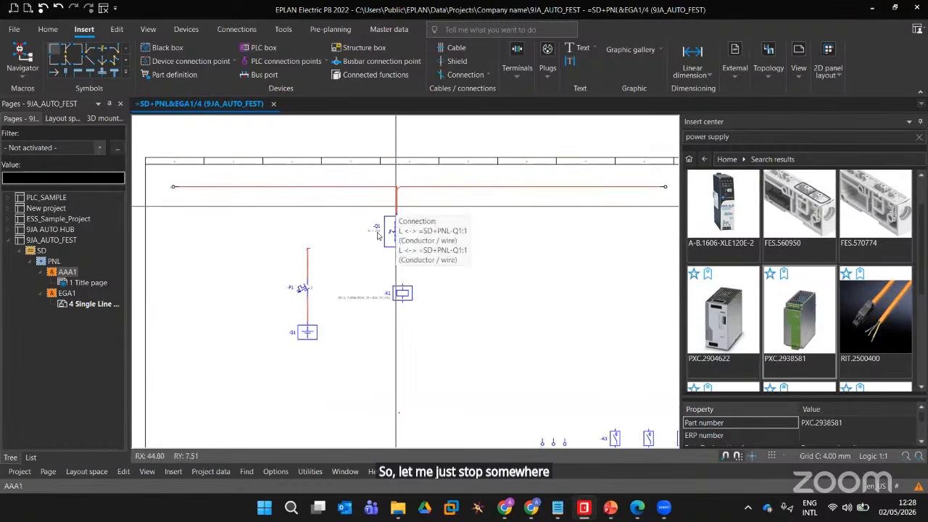
# Place a potential definition point on the horizontal L line just left of the Q1 T-node, leaving its properties empty
pyautogui.click(473, 75)
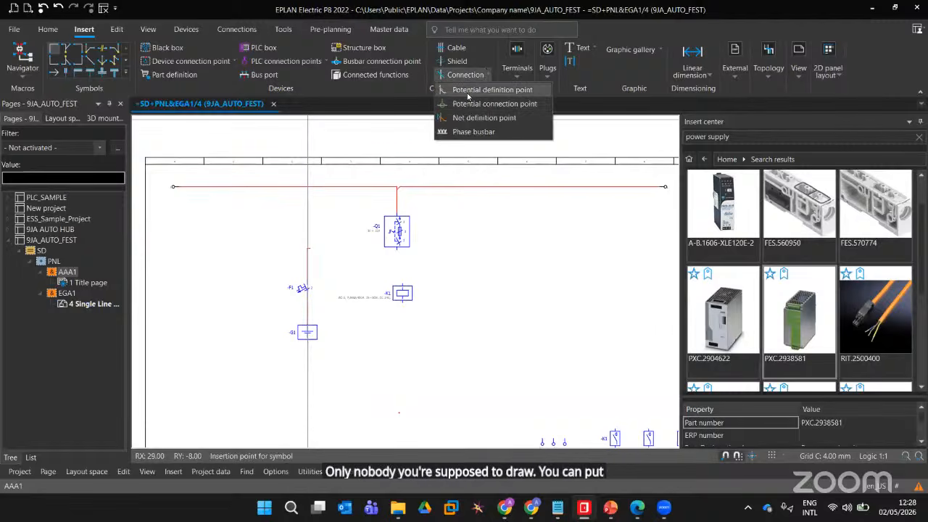
pyautogui.click(472, 90)
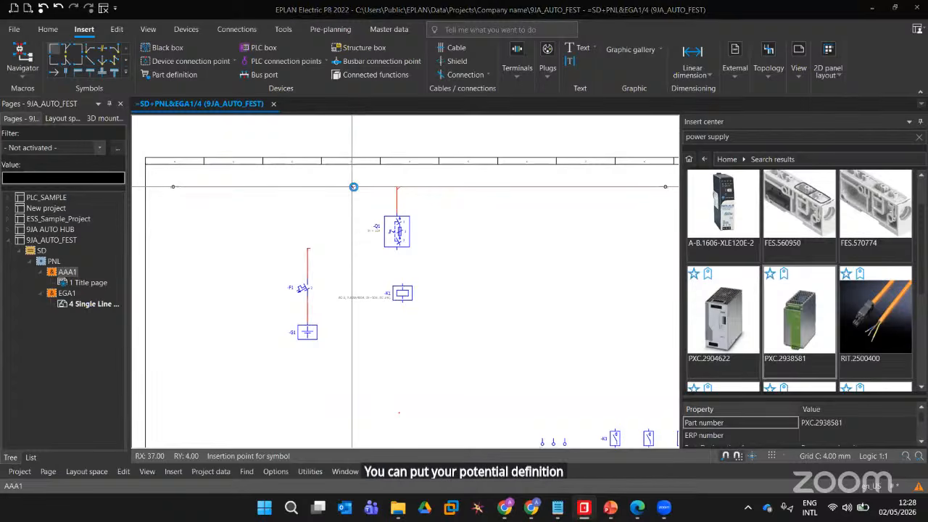
pyautogui.click(355, 193)
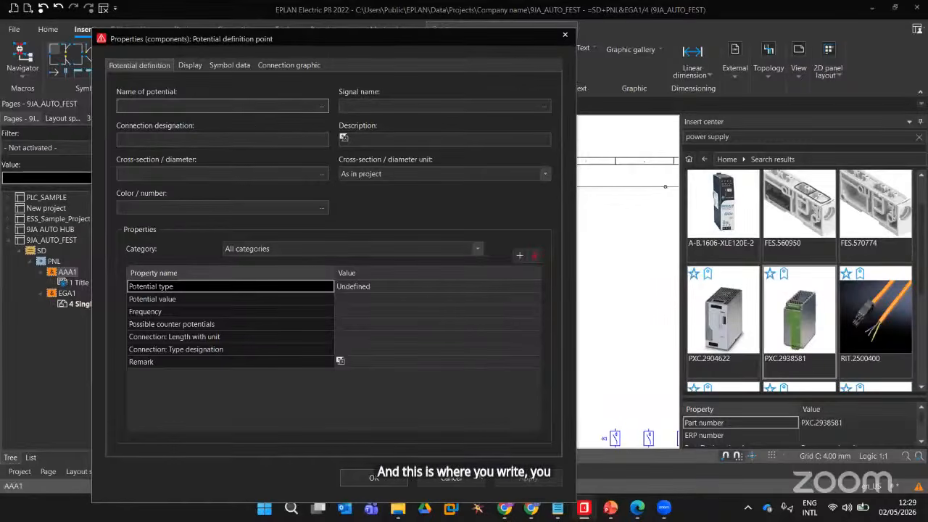
pyautogui.click(455, 483)
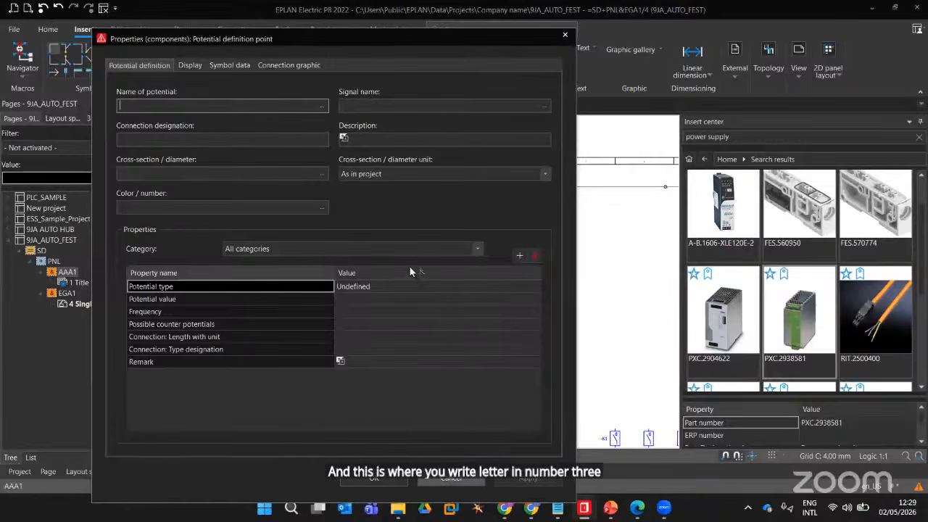
# Move contactor K1 to the right, clear of breaker Q1, and shift Q1 slightly up towards the L line
pyautogui.scroll(3, 403, 239)
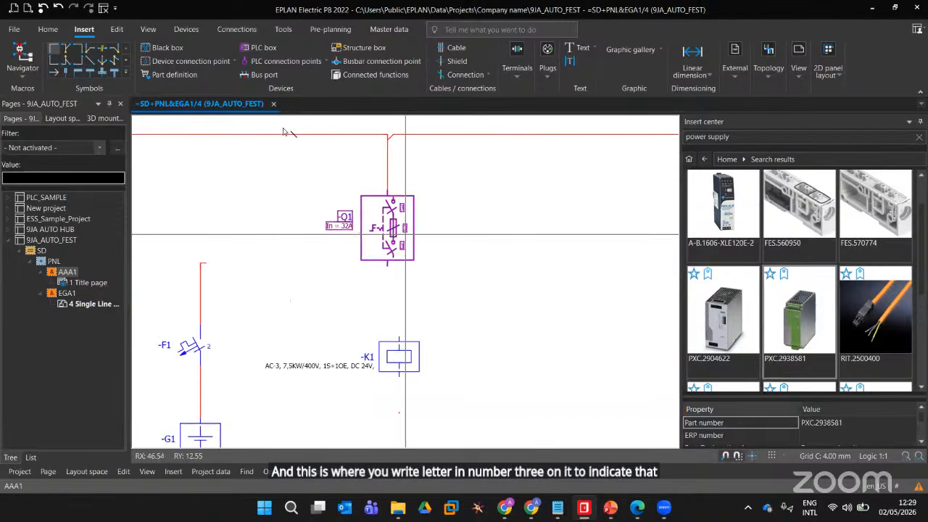
pyautogui.scroll(-4, 310, 167)
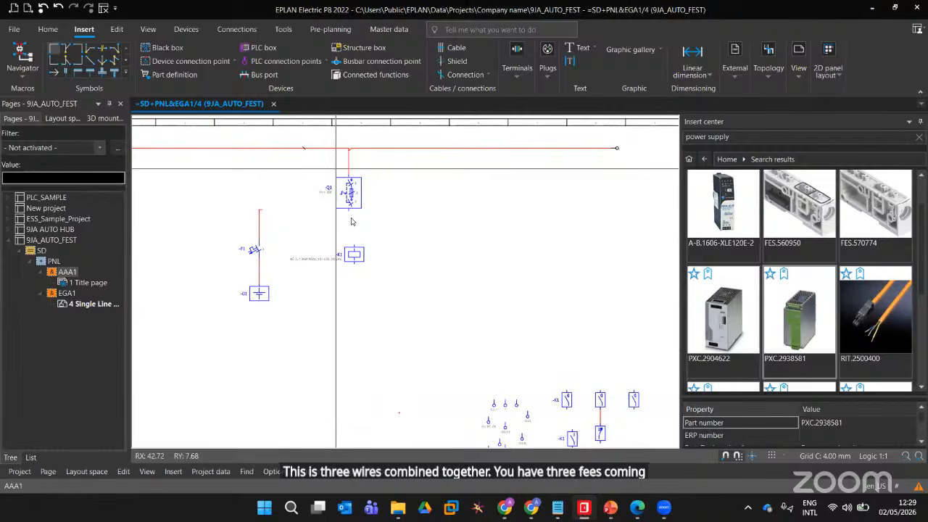
pyautogui.scroll(2, 334, 216)
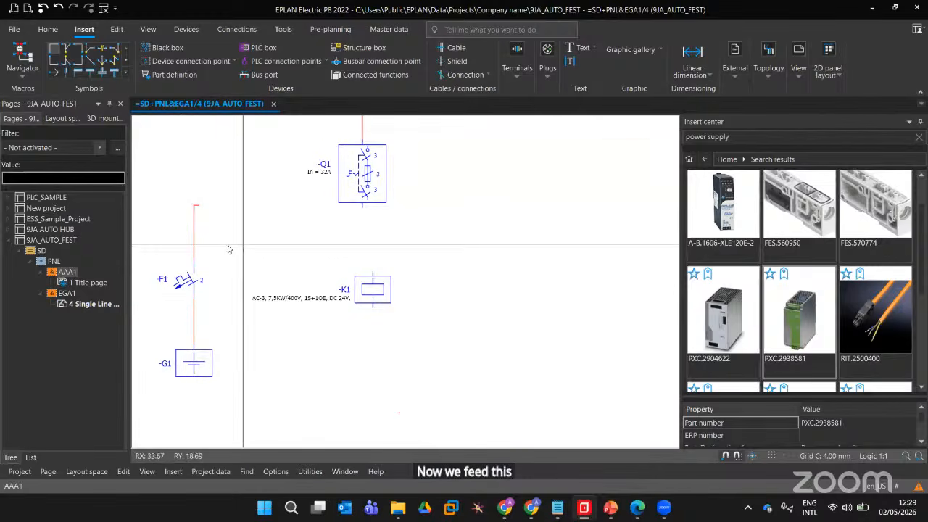
pyautogui.scroll(-2, 311, 291)
pyautogui.moveTo(323, 276); pyautogui.dragTo(408, 278)
pyautogui.scroll(-3, 327, 247)
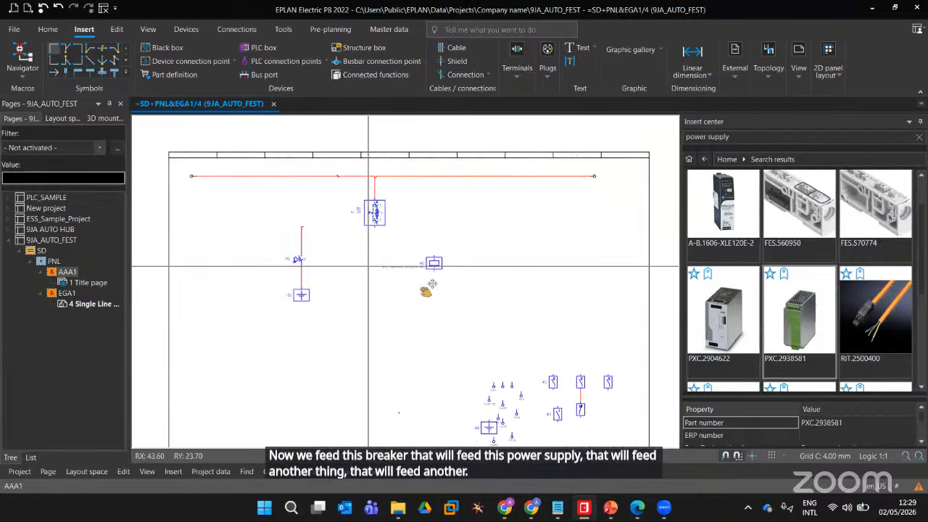
pyautogui.scroll(1, 414, 270)
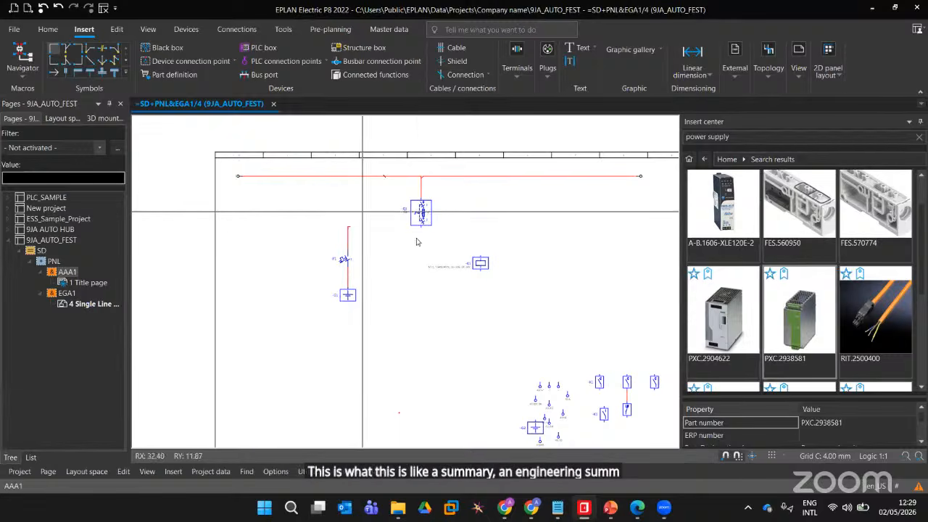
pyautogui.moveTo(414, 215)
pyautogui.mouseDown()
pyautogui.moveTo(413, 204)
pyautogui.moveTo(424, 202)
pyautogui.mouseUp()
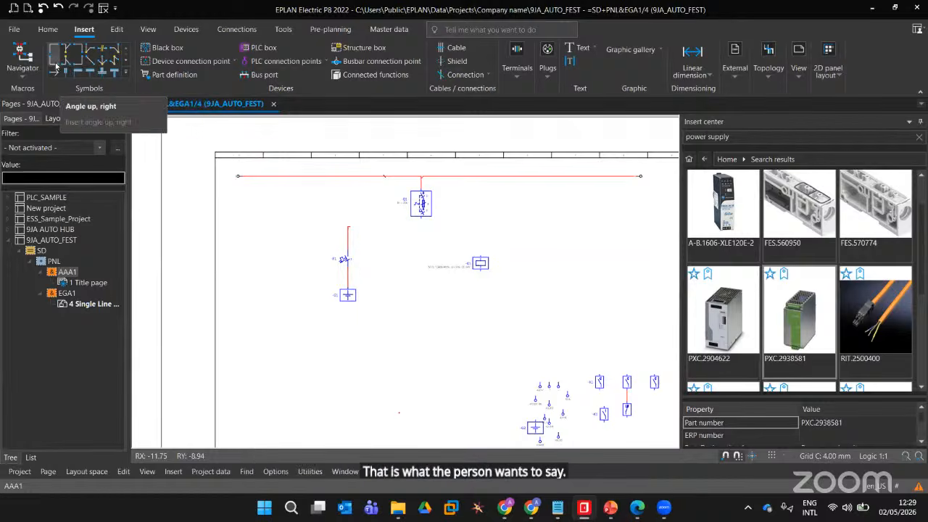
pyautogui.click(82, 65)
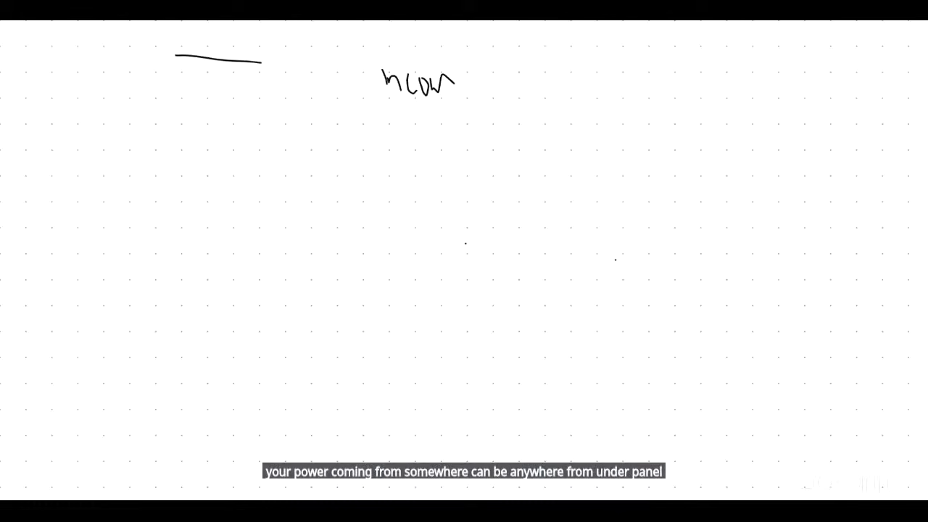
# Clear the first incomer sketch and draw a long horizontal supply line across the upper part of the whiteboard
pyautogui.moveTo(261, 63); pyautogui.dragTo(591, 77)
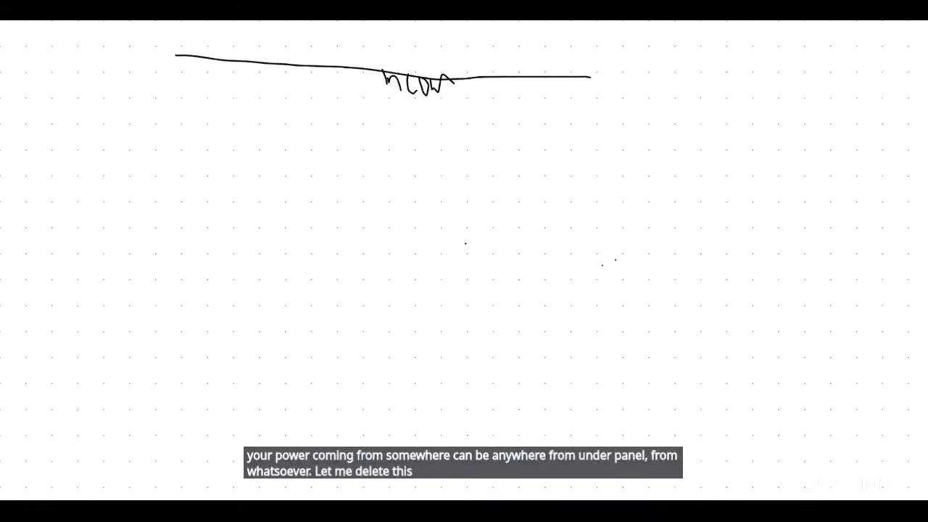
pyautogui.hotkey('ctrl', 'z')
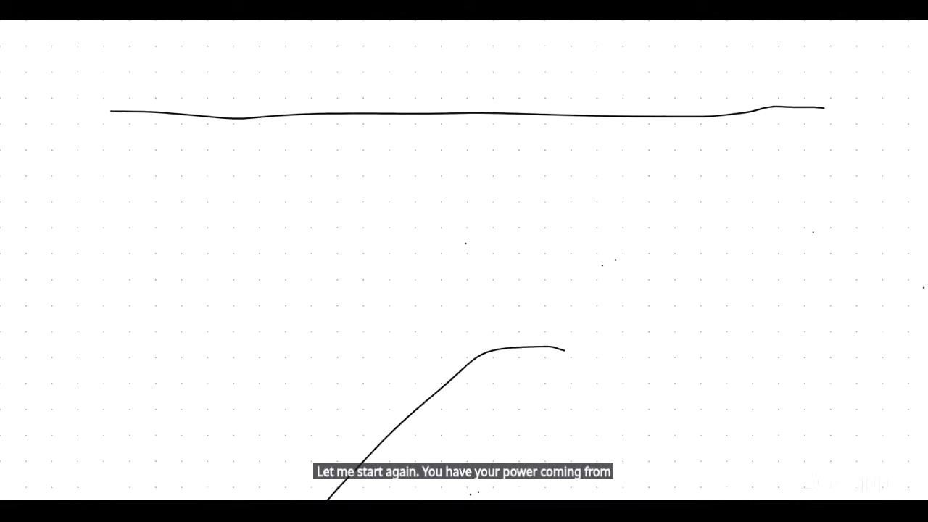
pyautogui.hotkey('ctrl', 'z')
pyautogui.moveTo(198, 325); pyautogui.dragTo(226, 302)
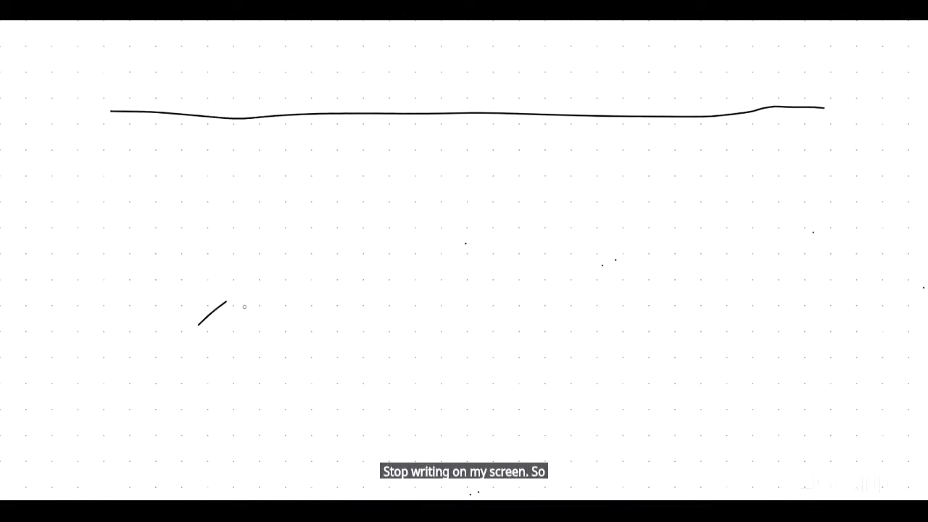
pyautogui.hotkey('ctrl', 'y')
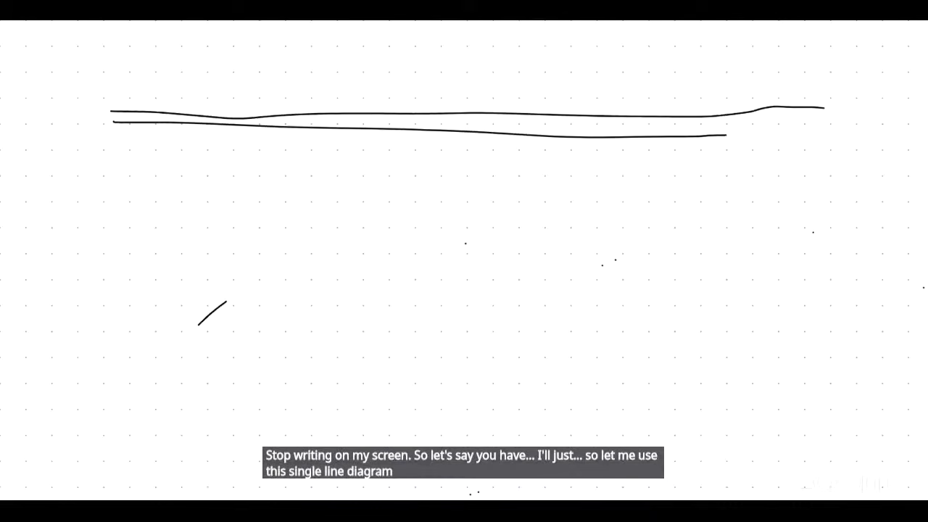
pyautogui.hotkey('ctrl', 'y')
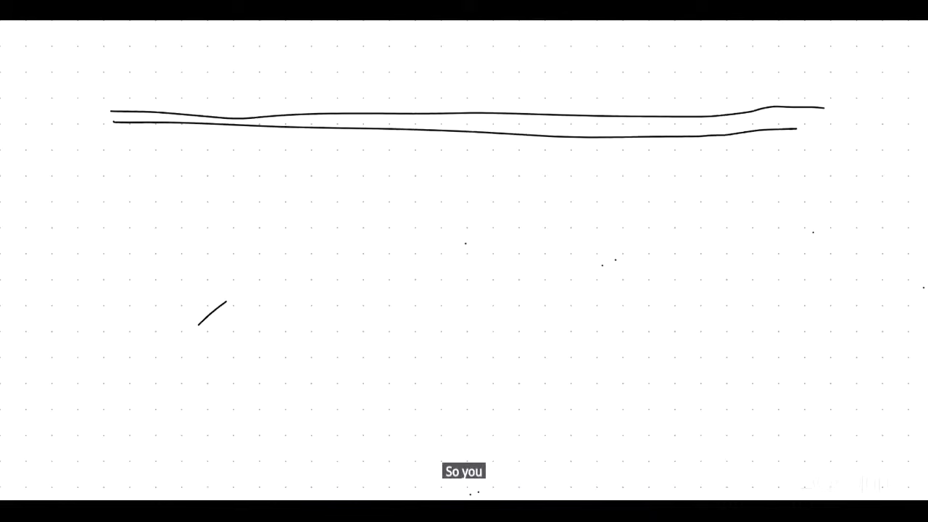
pyautogui.hotkey('ctrl', 'z')
pyautogui.hotkey('ctrl', 'z')
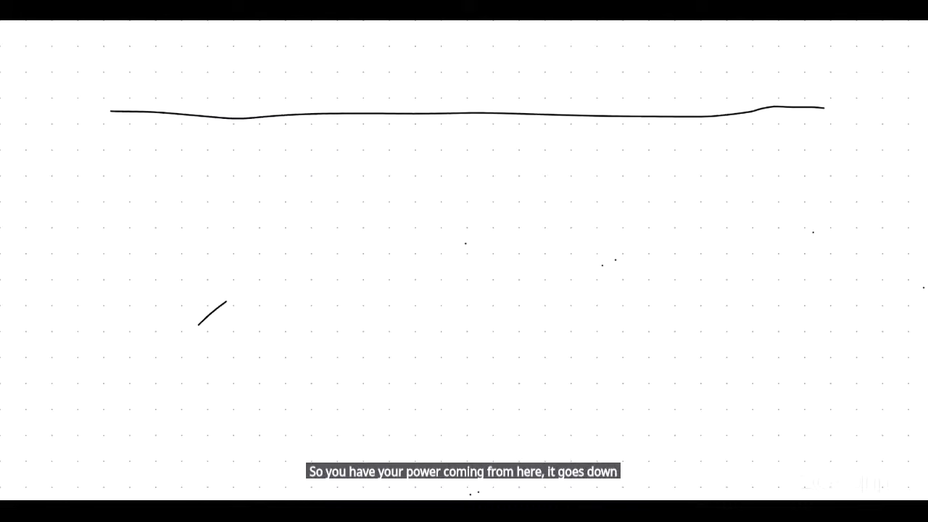
# Draw a short drop line from the middle of the supply line, ending in a small circle for the main circuit breaker
pyautogui.moveTo(409, 114)
pyautogui.mouseDown()
pyautogui.moveTo(409, 134)
pyautogui.moveTo(441, 142)
pyautogui.mouseUp()
pyautogui.click(415, 148)
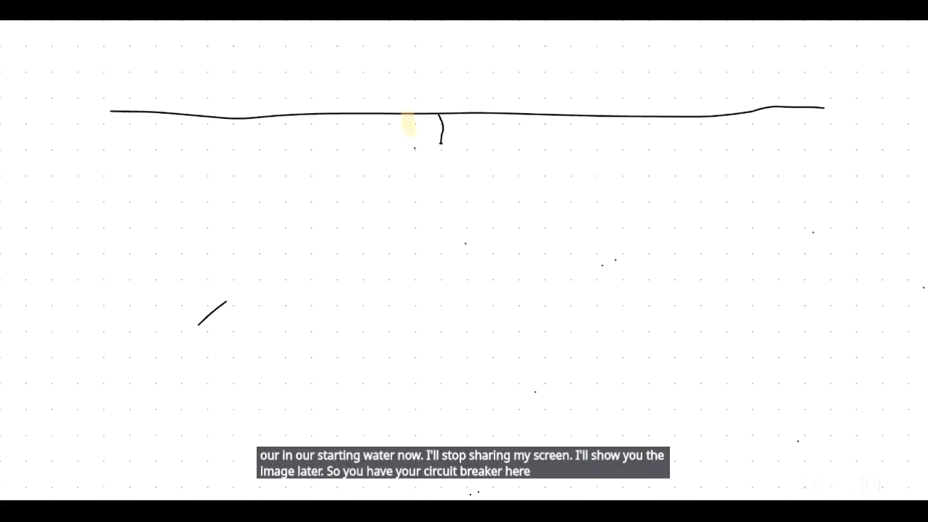
pyautogui.moveTo(440, 140); pyautogui.dragTo(451, 168)
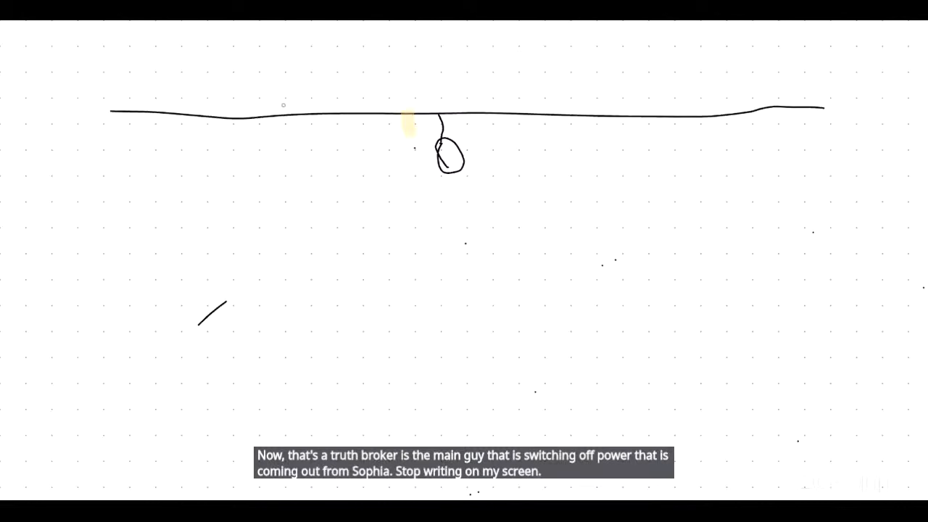
pyautogui.moveTo(237, 23); pyautogui.dragTo(223, 140)
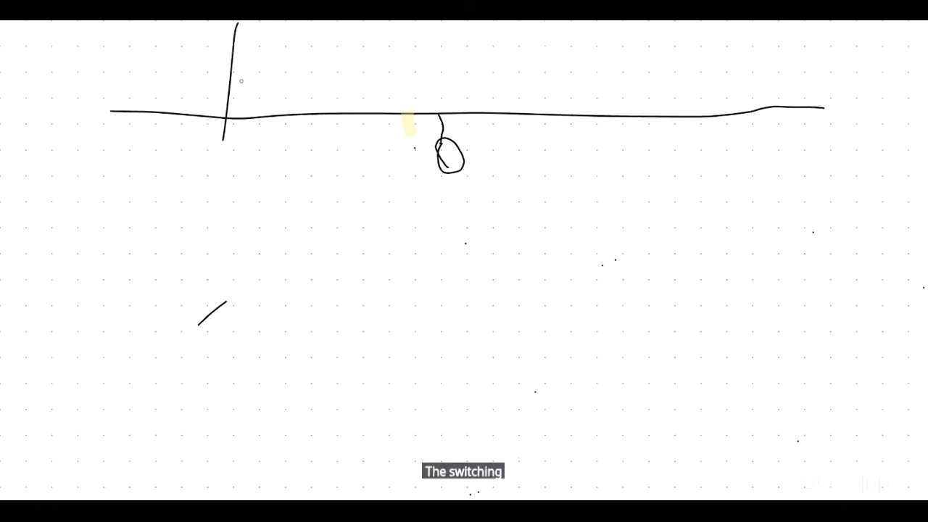
pyautogui.moveTo(454, 51); pyautogui.dragTo(516, 253)
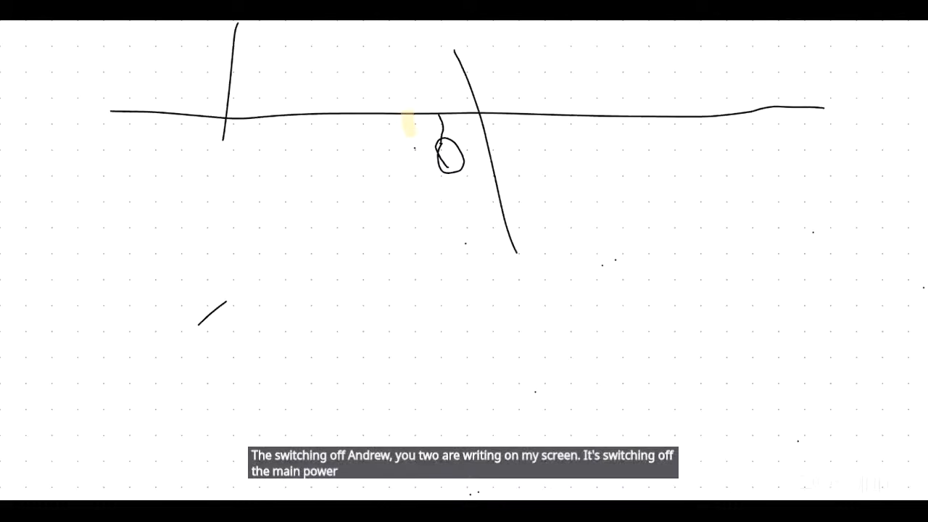
pyautogui.hotkey('ctrl', 'z')
pyautogui.moveTo(331, 272); pyautogui.dragTo(340, 330)
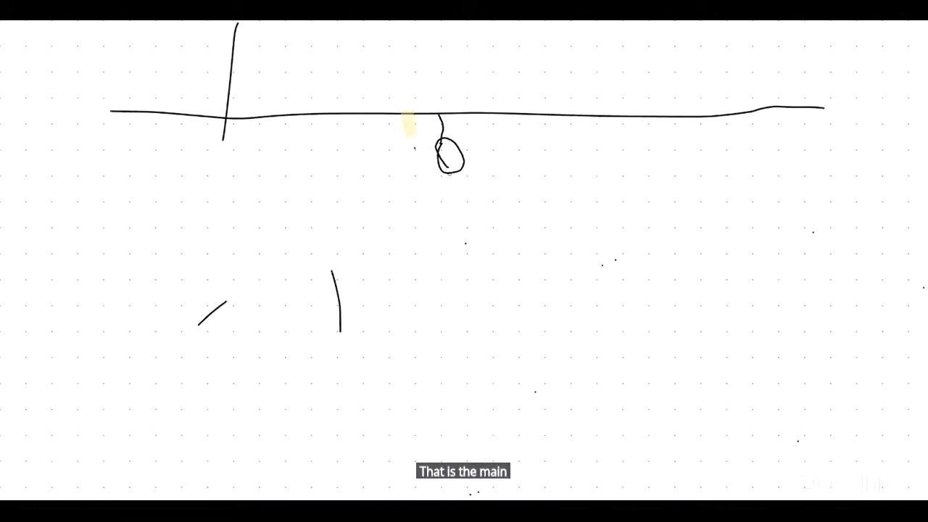
pyautogui.hotkey('ctrl', 'z')
pyautogui.moveTo(303, 277); pyautogui.dragTo(275, 378)
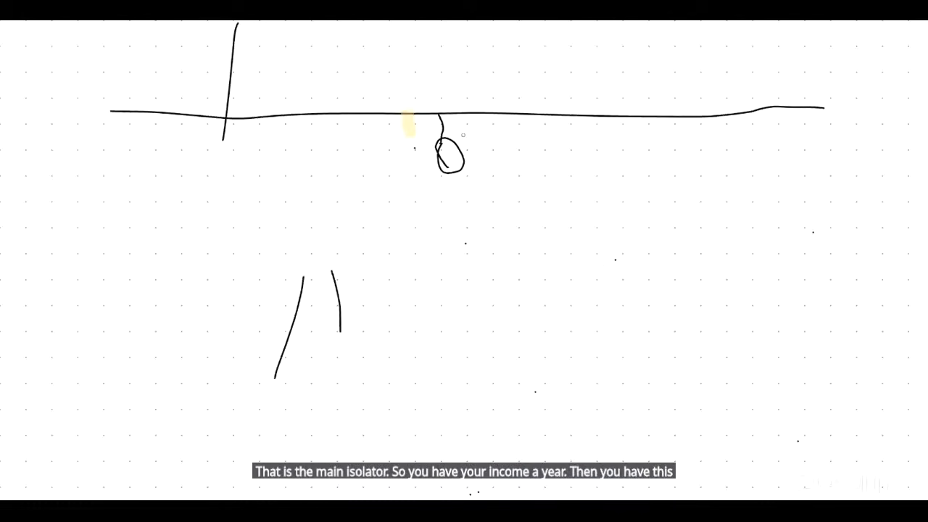
# Draw a stepped branch line from the breaker circle to a contactor circle, and add two more contactor circles in a row beside it
pyautogui.moveTo(454, 172)
pyautogui.mouseDown()
pyautogui.moveTo(451, 202)
pyautogui.moveTo(560, 272)
pyautogui.mouseUp()
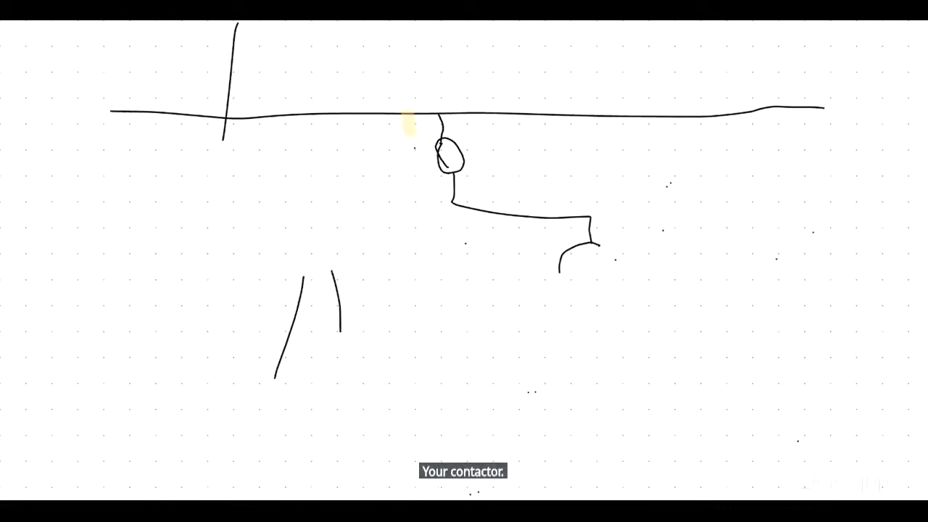
pyautogui.moveTo(560, 272); pyautogui.dragTo(586, 242)
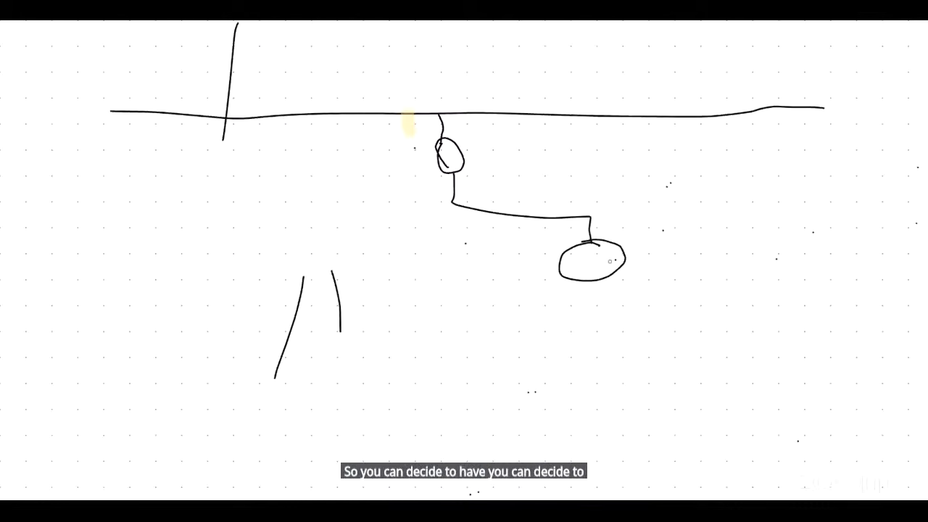
pyautogui.moveTo(489, 276); pyautogui.dragTo(507, 304)
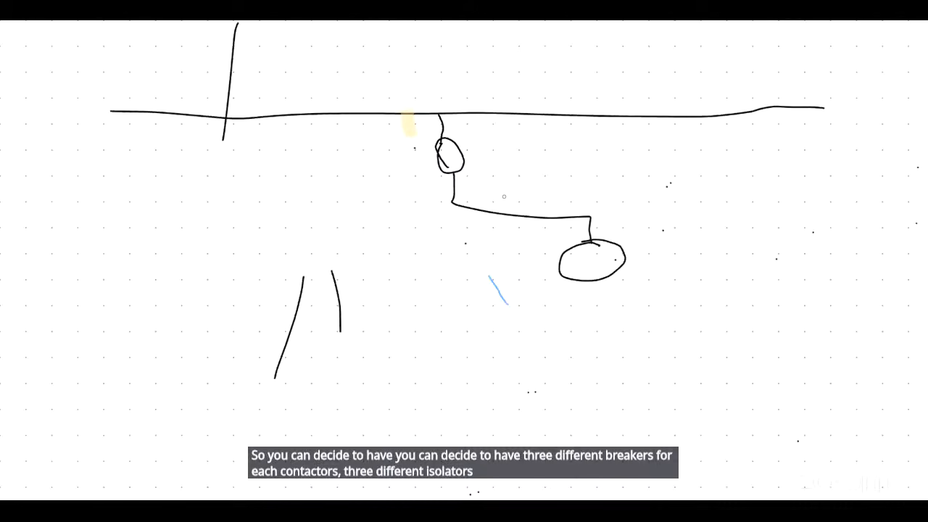
pyautogui.moveTo(892, 400); pyautogui.dragTo(888, 419)
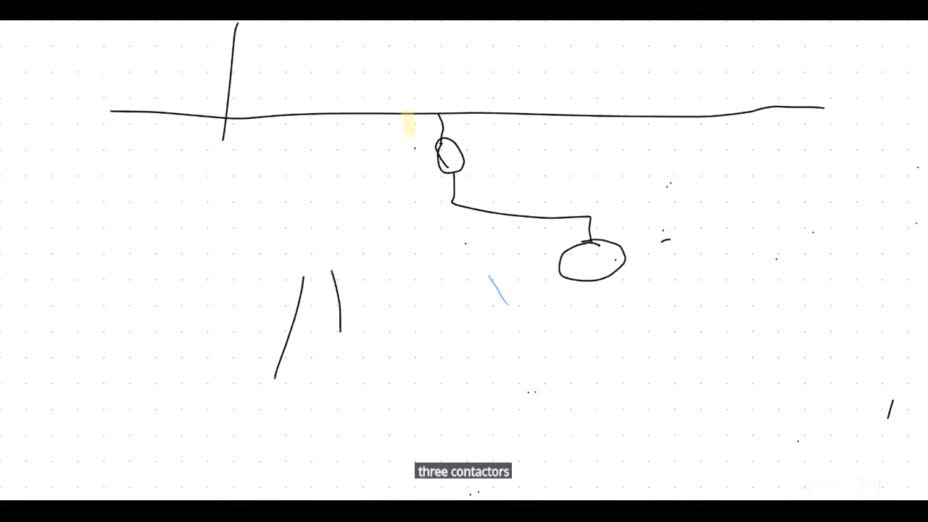
pyautogui.moveTo(664, 228); pyautogui.dragTo(668, 240)
pyautogui.moveTo(782, 216); pyautogui.dragTo(787, 219)
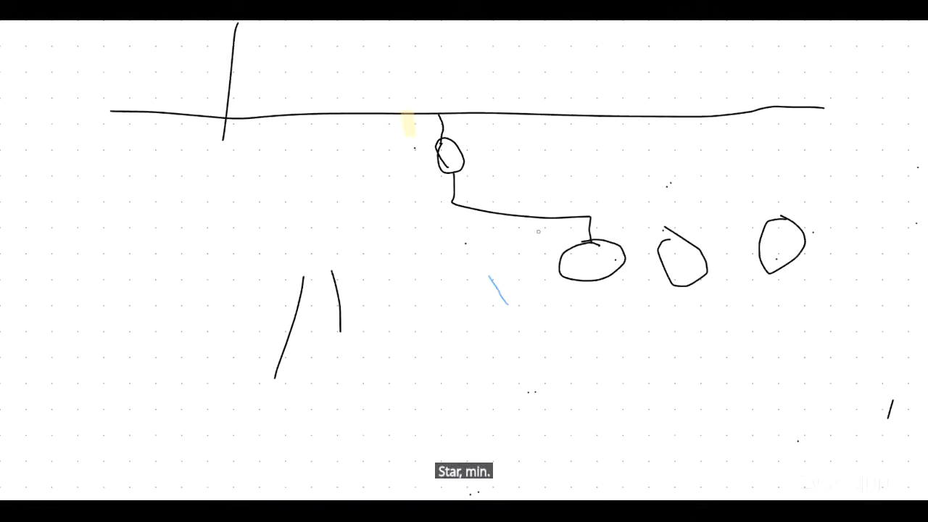
# Write an identifying letter inside each of the three contactor circles
pyautogui.moveTo(589, 255); pyautogui.dragTo(600, 254)
pyautogui.moveTo(675, 273); pyautogui.dragTo(680, 257)
pyautogui.moveTo(876, 390); pyautogui.dragTo(871, 392)
pyautogui.moveTo(8, 443); pyautogui.dragTo(11, 450)
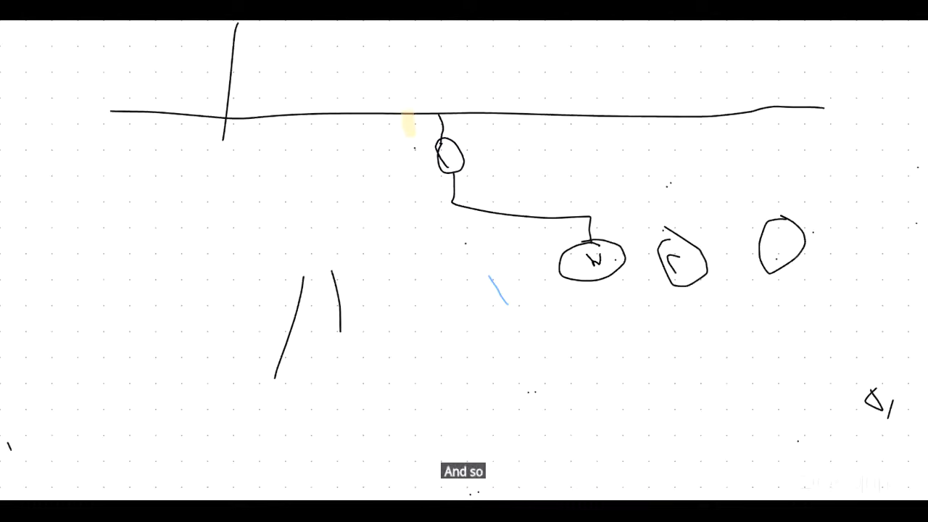
pyautogui.moveTo(782, 232); pyautogui.dragTo(789, 248)
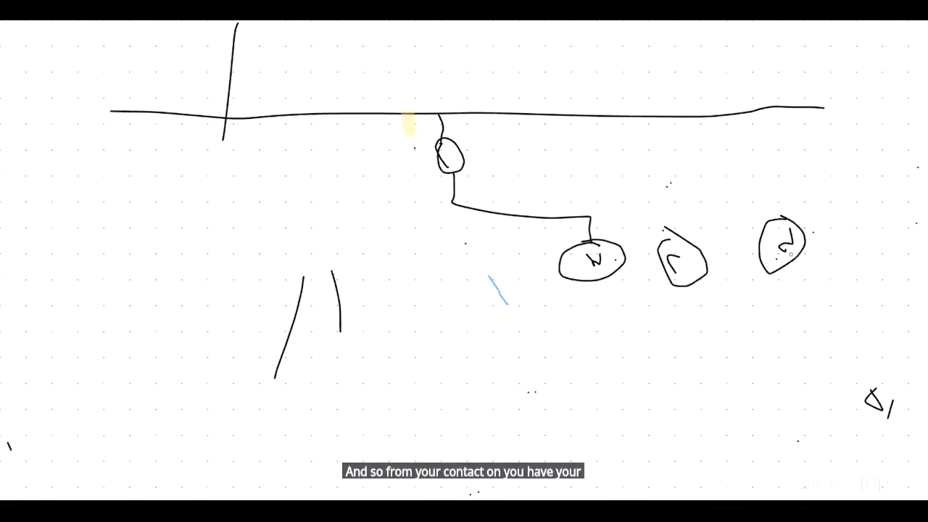
# Sketch a small overload circle below the first contactor, and add an arc linking the first two contactors plus a short arc above the third
pyautogui.moveTo(595, 280); pyautogui.dragTo(594, 306)
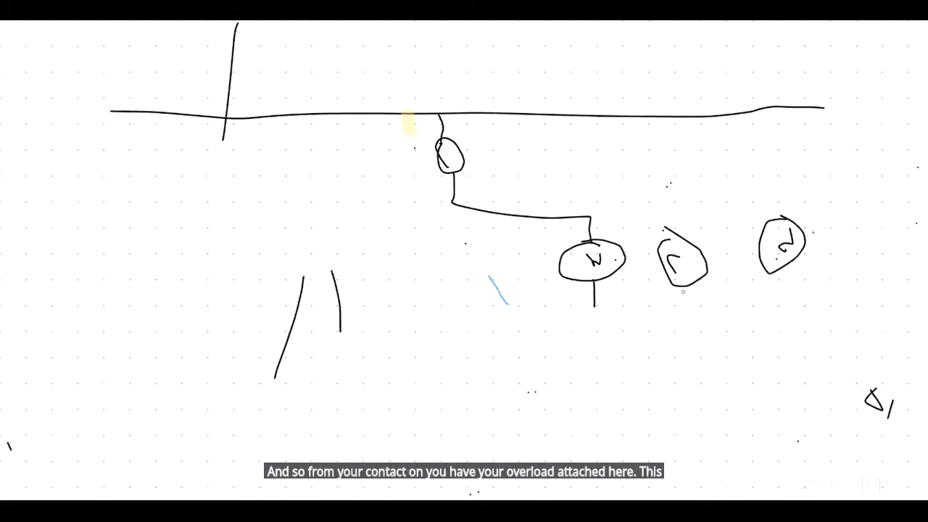
pyautogui.moveTo(592, 219); pyautogui.dragTo(660, 221)
pyautogui.moveTo(593, 305); pyautogui.dragTo(589, 307)
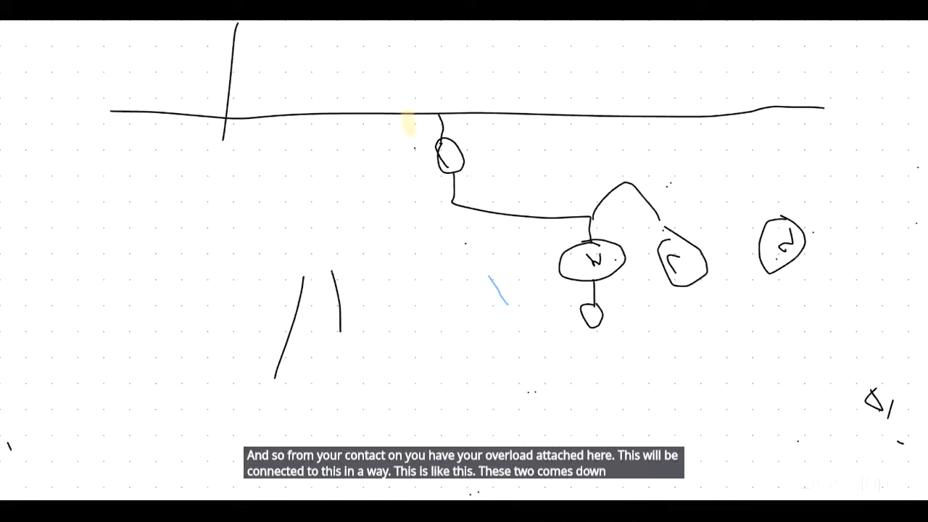
pyautogui.moveTo(763, 219); pyautogui.dragTo(790, 216)
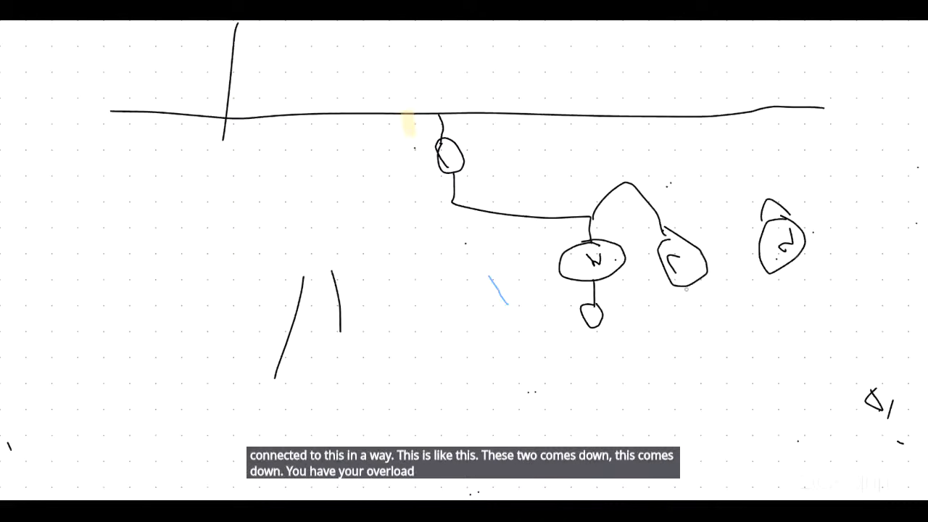
# Draw lines down from the overload and the other two contactors, and add a motor circle connected to the overload and the middle contactor
pyautogui.moveTo(594, 328); pyautogui.dragTo(595, 359)
pyautogui.moveTo(682, 287); pyautogui.dragTo(691, 348)
pyautogui.moveTo(781, 280); pyautogui.dragTo(781, 349)
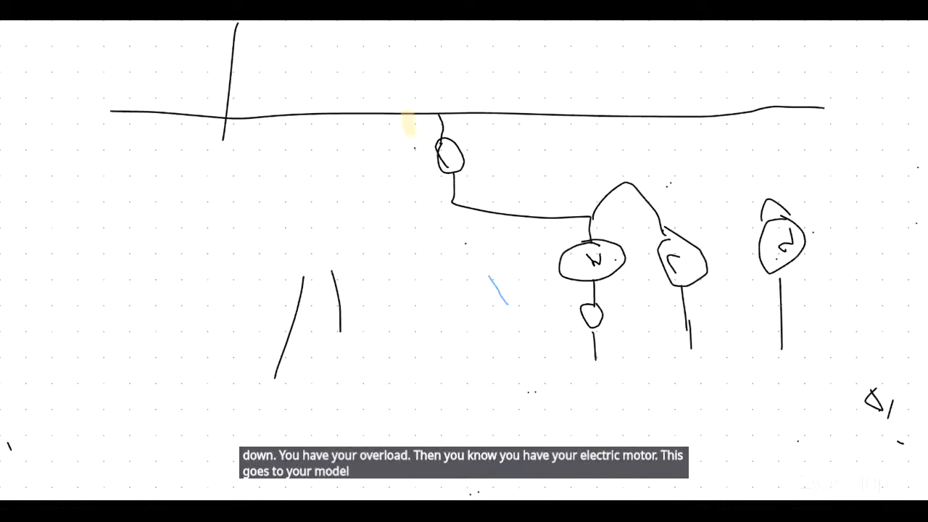
pyautogui.moveTo(595, 332); pyautogui.dragTo(606, 378)
pyautogui.moveTo(673, 390); pyautogui.dragTo(691, 387)
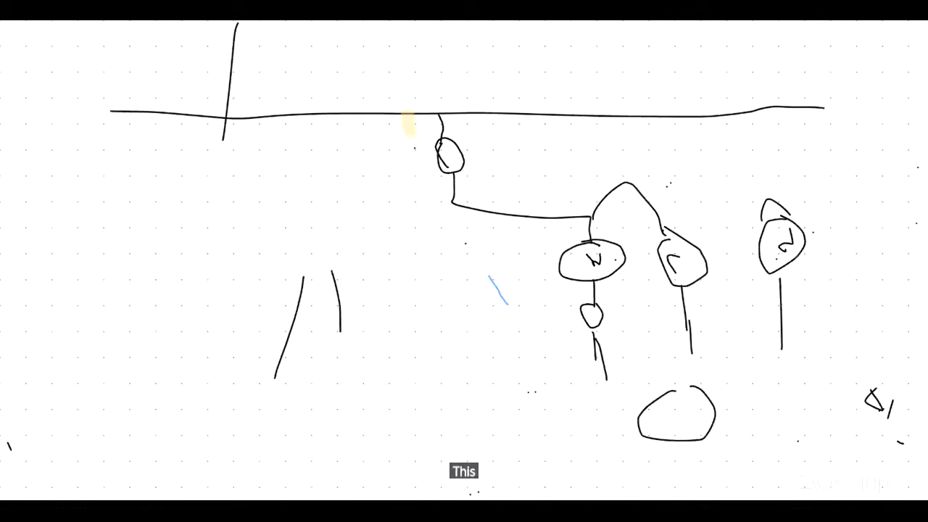
pyautogui.moveTo(685, 335); pyautogui.dragTo(705, 396)
pyautogui.moveTo(606, 380); pyautogui.dragTo(651, 410)
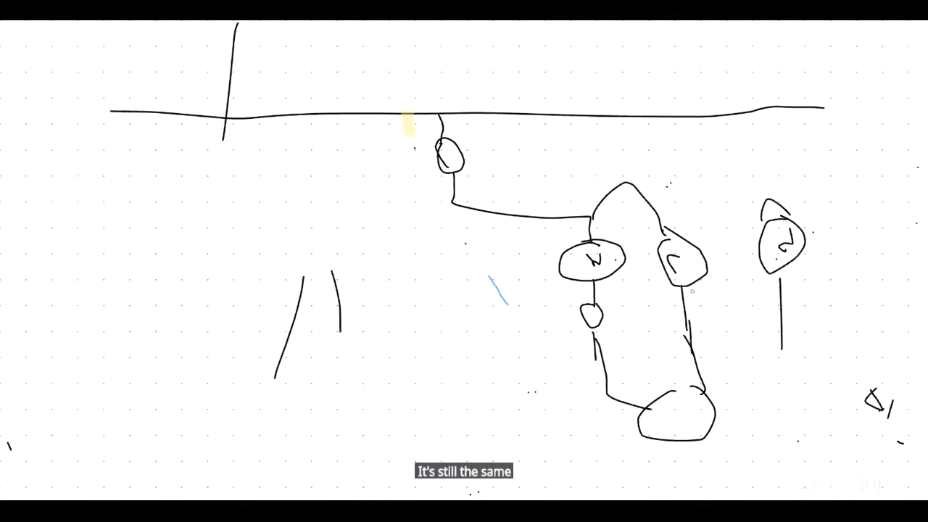
# Join the outgoing lines of the second and third contactors, and add a small protection circle on the arc between the first two
pyautogui.moveTo(684, 330); pyautogui.dragTo(785, 322)
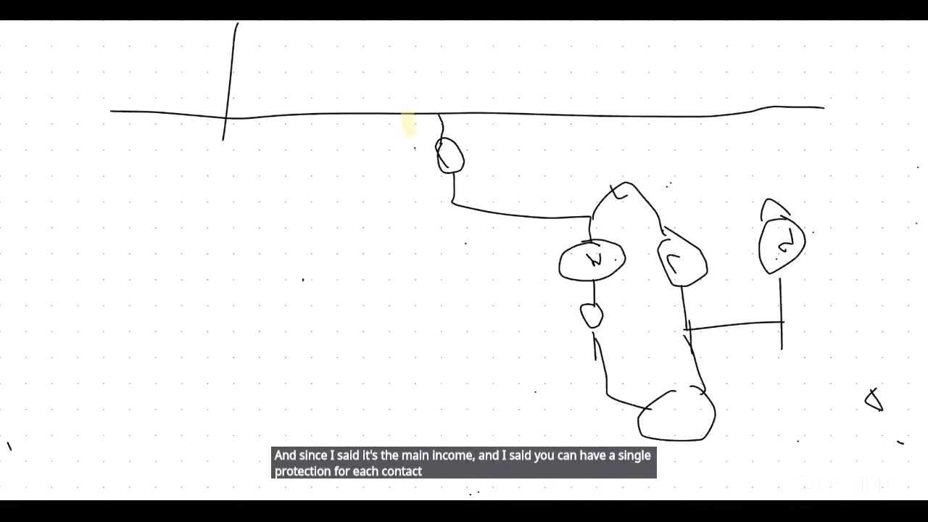
pyautogui.moveTo(615, 175); pyautogui.dragTo(621, 174)
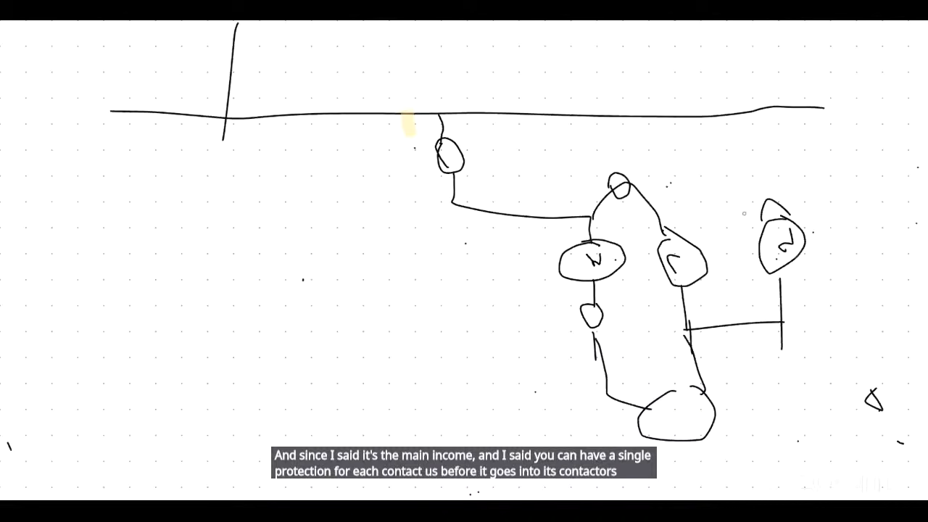
# Draw a control branch from below the main breaker out to the left and down, ending in an oval for the control breaker
pyautogui.moveTo(283, 174); pyautogui.dragTo(447, 200)
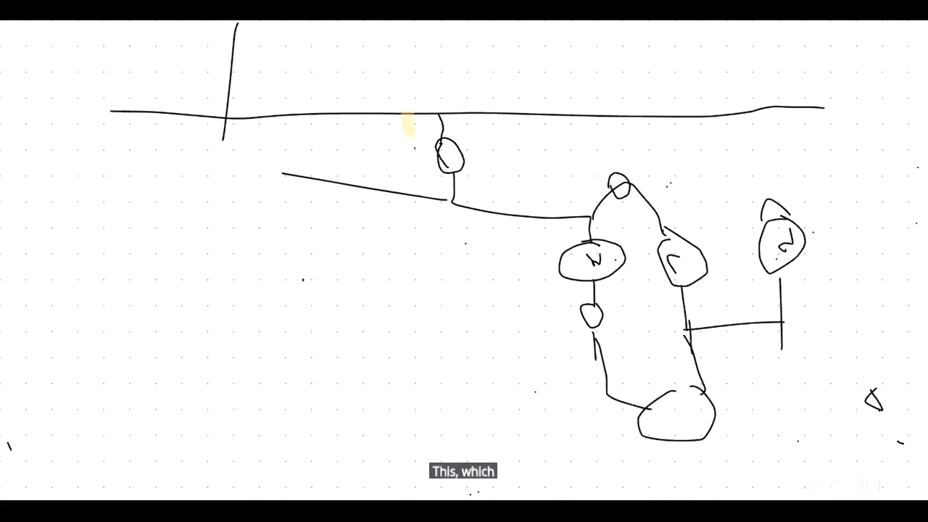
pyautogui.moveTo(283, 174); pyautogui.dragTo(230, 212)
pyautogui.moveTo(231, 21); pyautogui.dragTo(243, 138)
pyautogui.moveTo(882, 409); pyautogui.dragTo(871, 396)
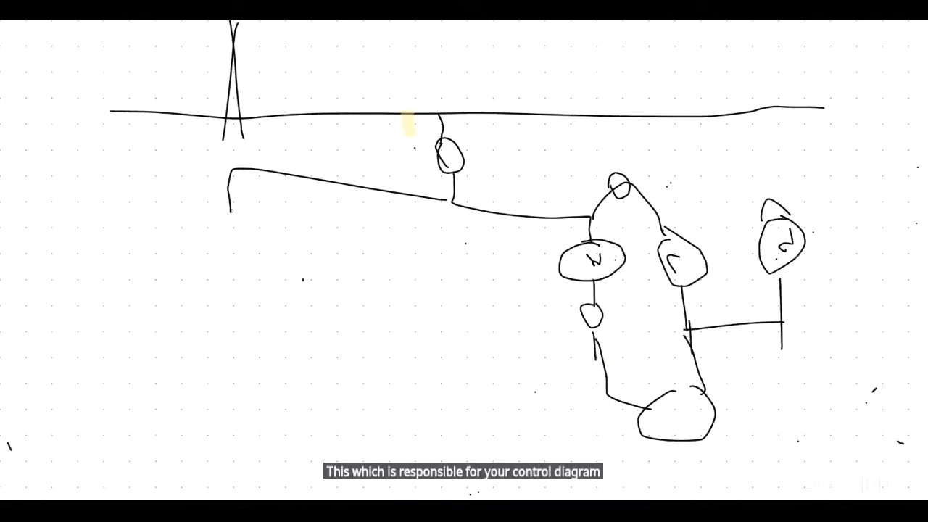
pyautogui.moveTo(310, 22); pyautogui.dragTo(293, 69)
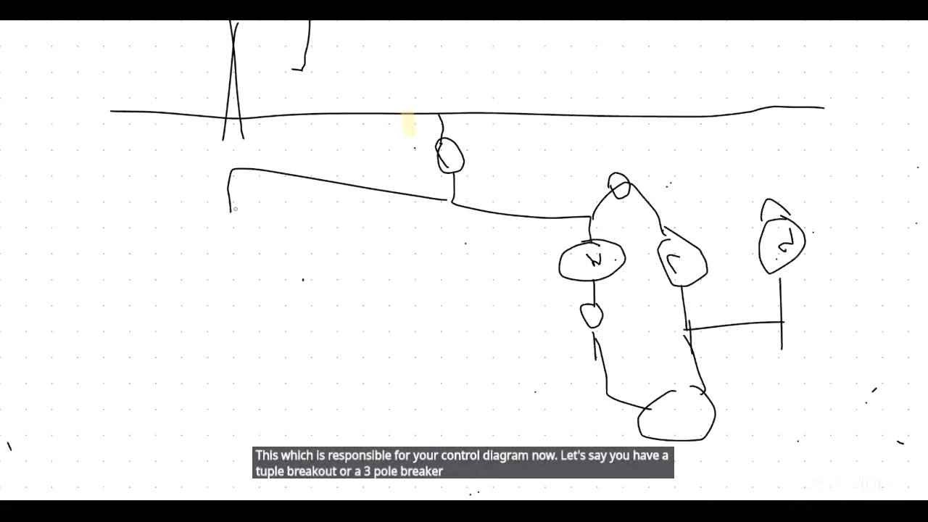
pyautogui.moveTo(230, 204); pyautogui.dragTo(234, 209)
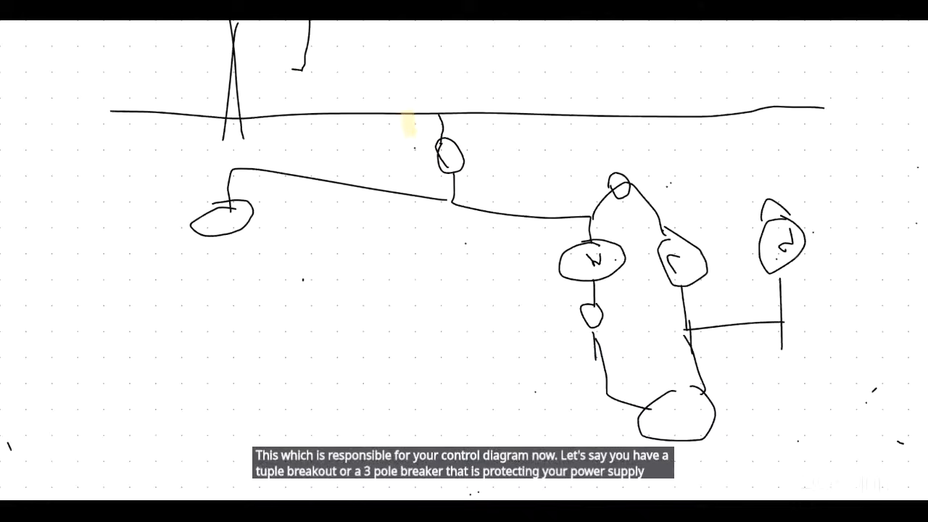
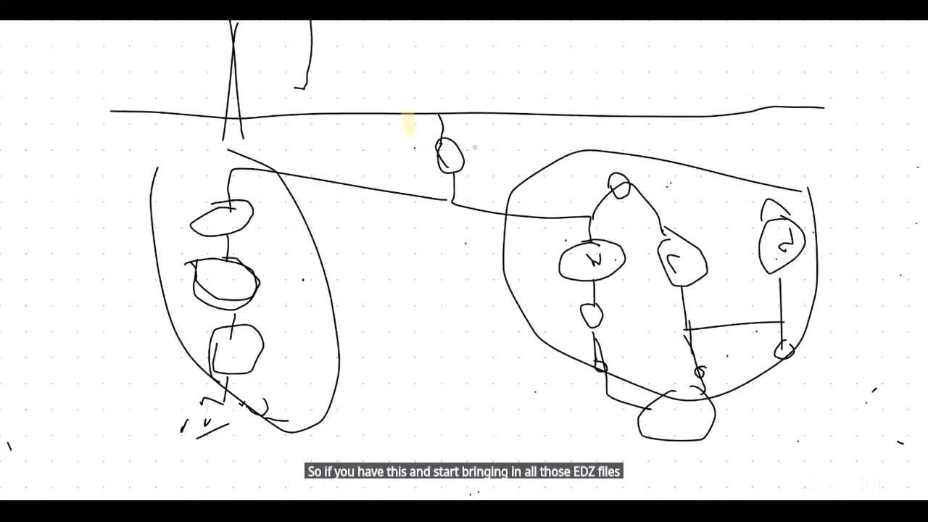
pyautogui.moveTo(836, 160); pyautogui.dragTo(852, 194)
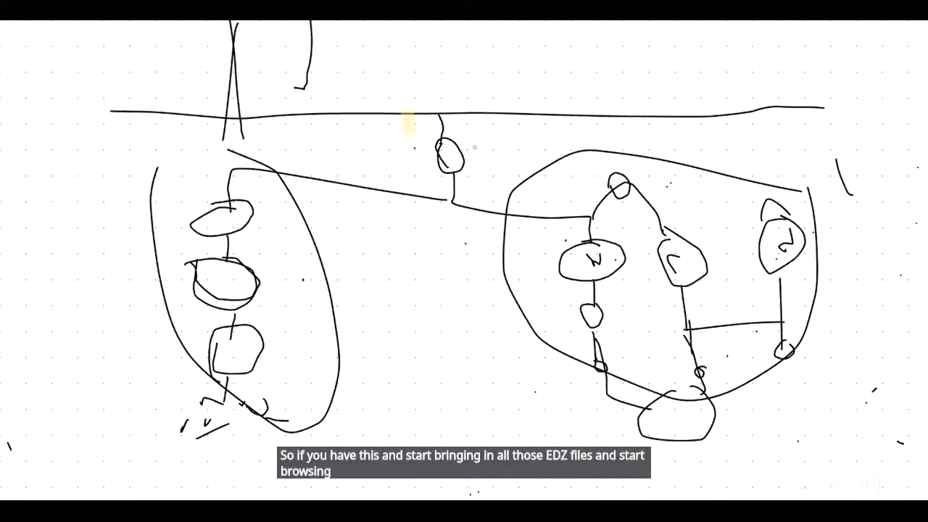
pyautogui.moveTo(907, 155); pyautogui.dragTo(908, 168)
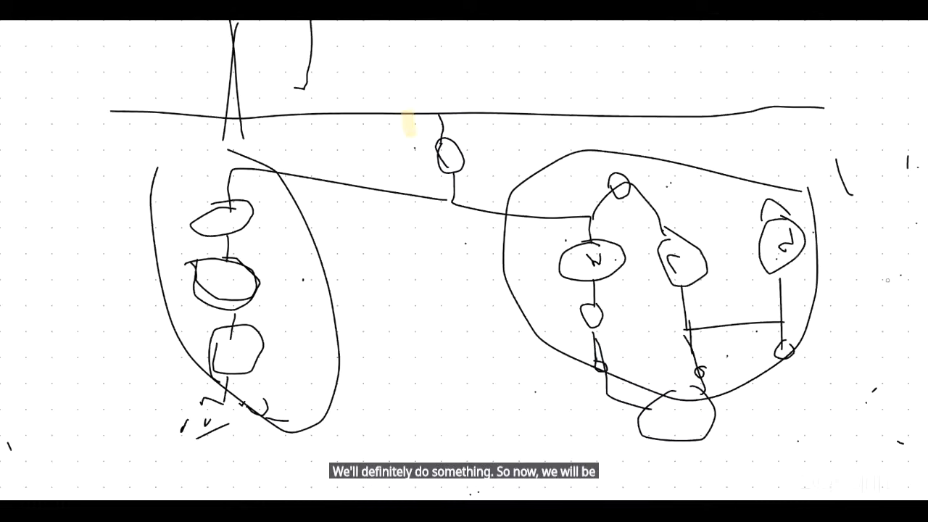
pyautogui.moveTo(370, 26); pyautogui.dragTo(370, 78)
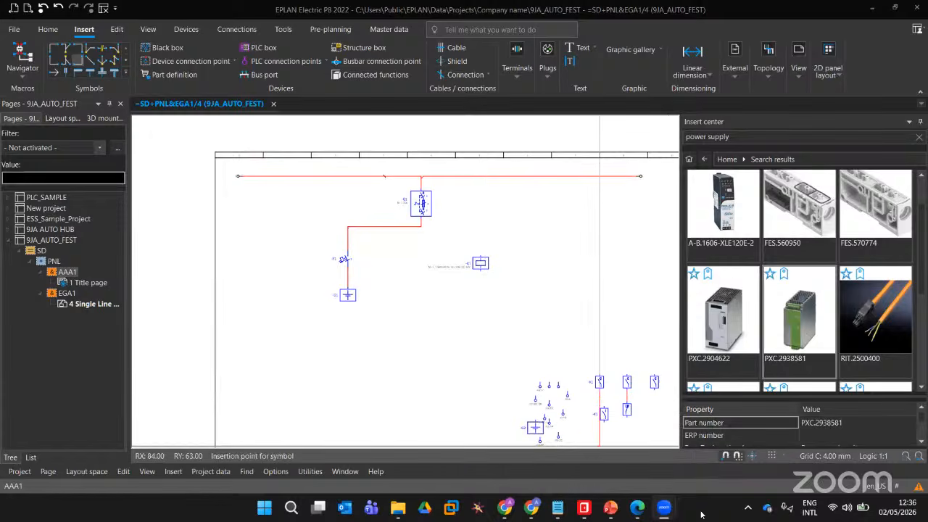
pyautogui.moveTo(671, 507)
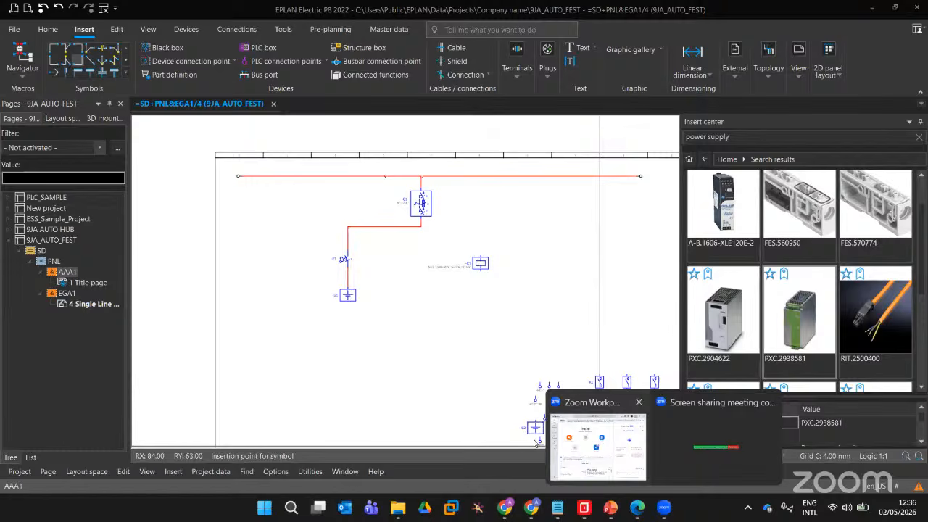
pyautogui.click(566, 451)
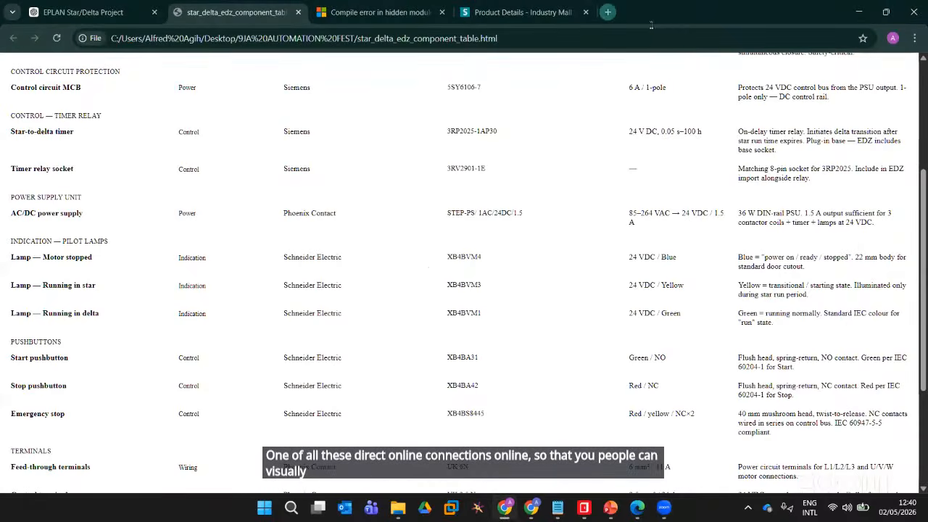
# Search the web for a star delta control circuit diagram, view Electrical Technology's power circuit image, and return to EPLAN
pyautogui.click(607, 11)
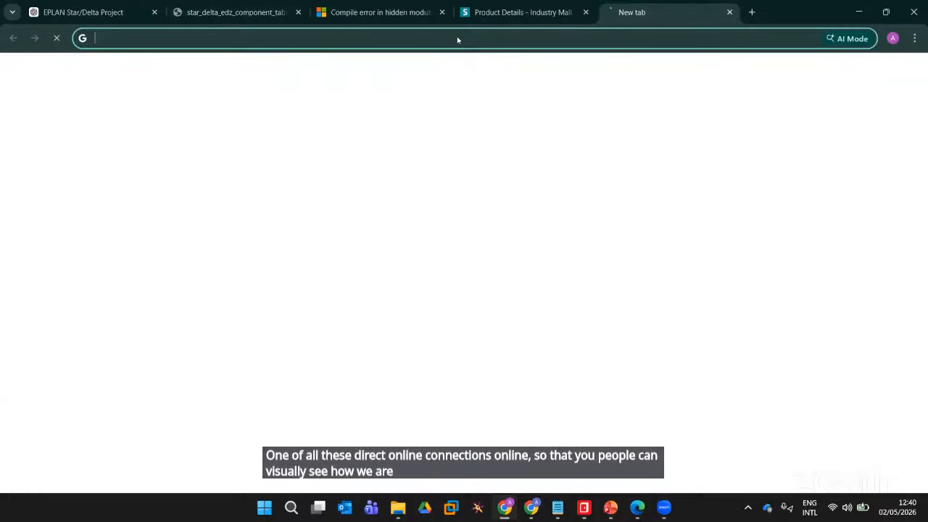
pyautogui.click(460, 36)
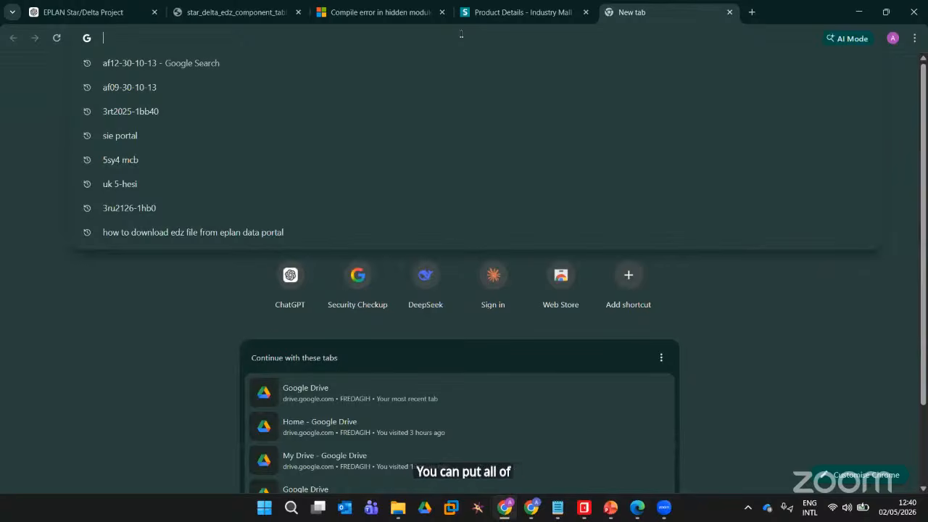
pyautogui.hotkey('ctrl', 'v')
pyautogui.press('Return')
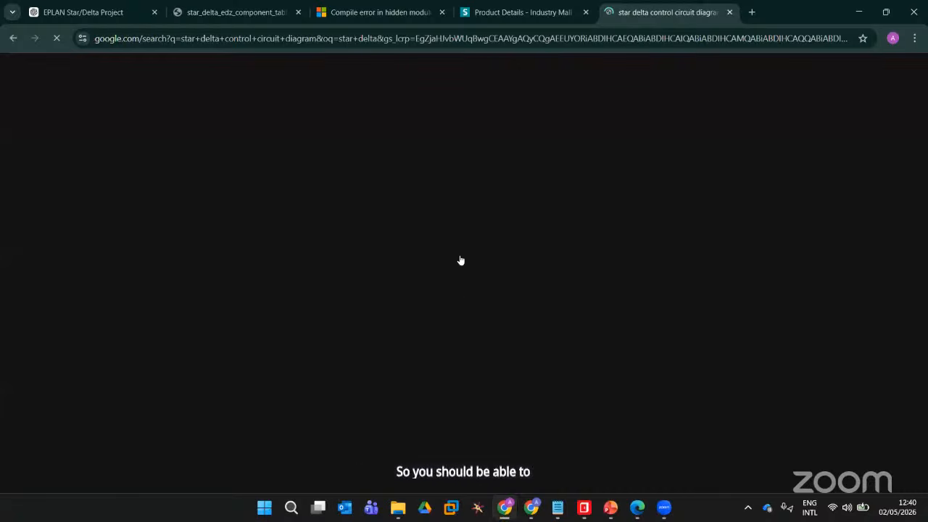
pyautogui.scroll(-3, 468, 294)
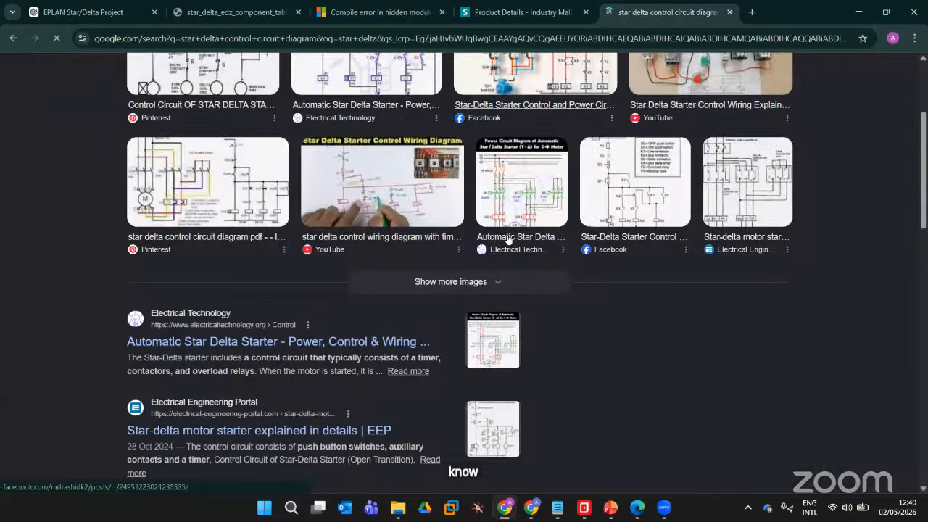
pyautogui.click(515, 188)
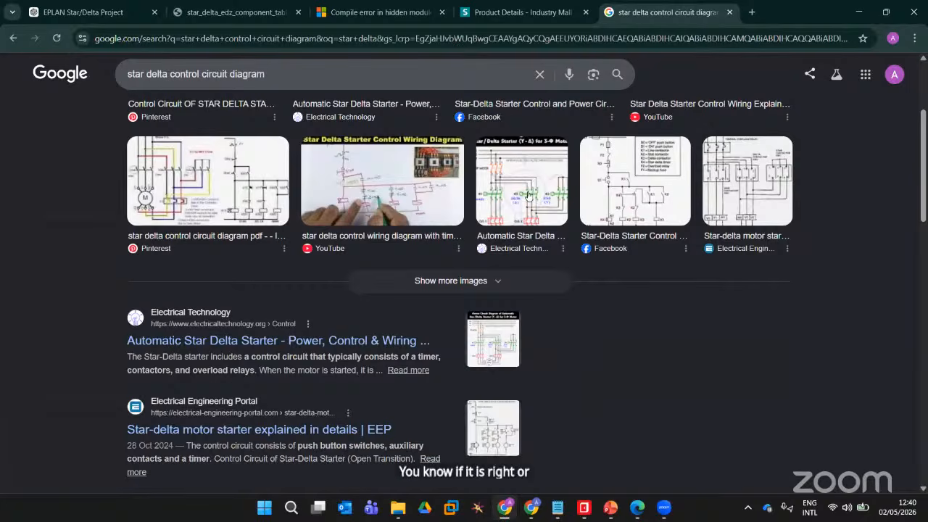
pyautogui.click(528, 196)
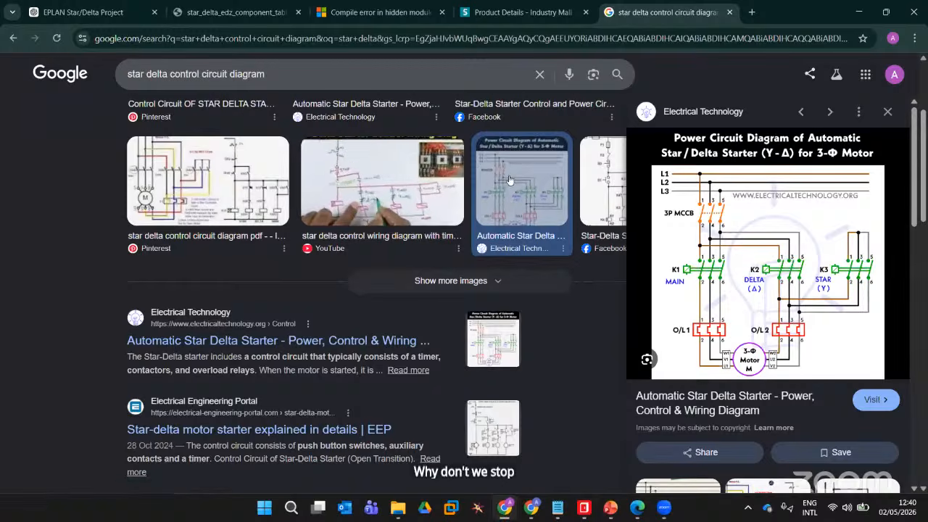
pyautogui.click(584, 508)
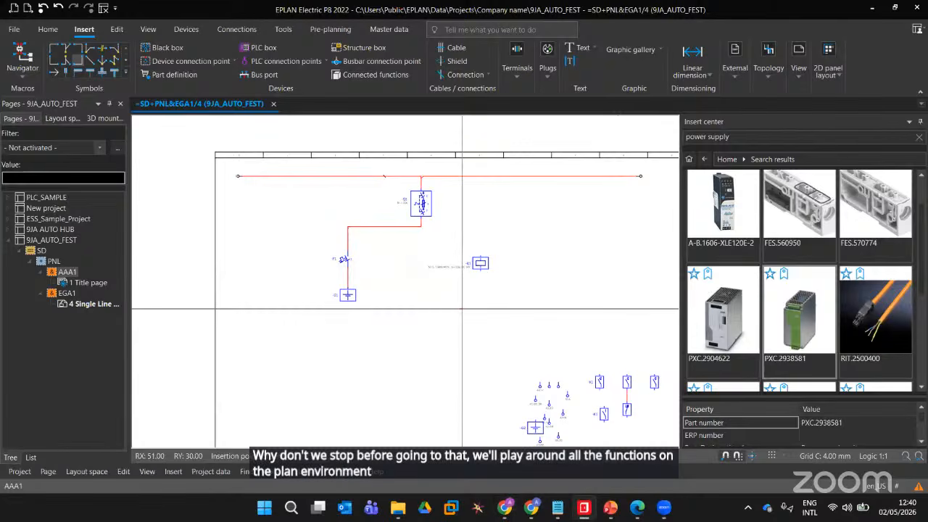
pyautogui.click(87, 29)
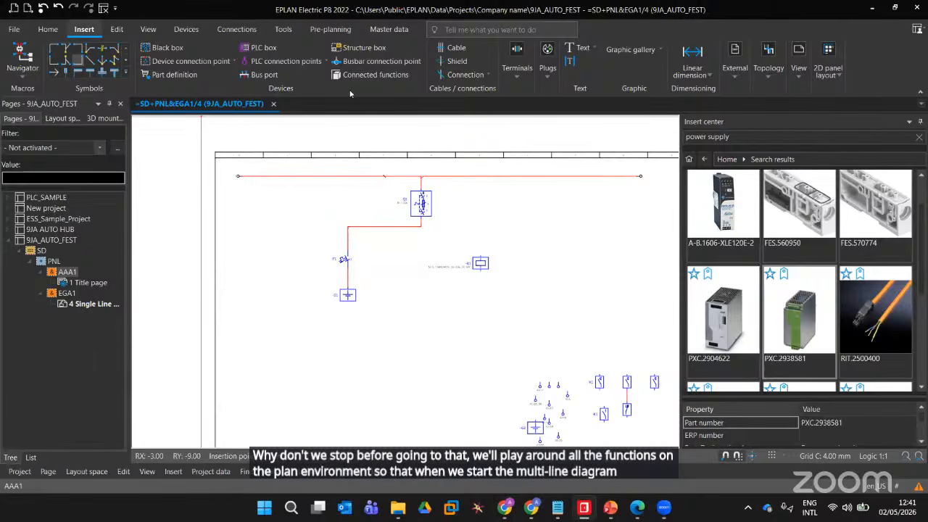
pyautogui.click(347, 61)
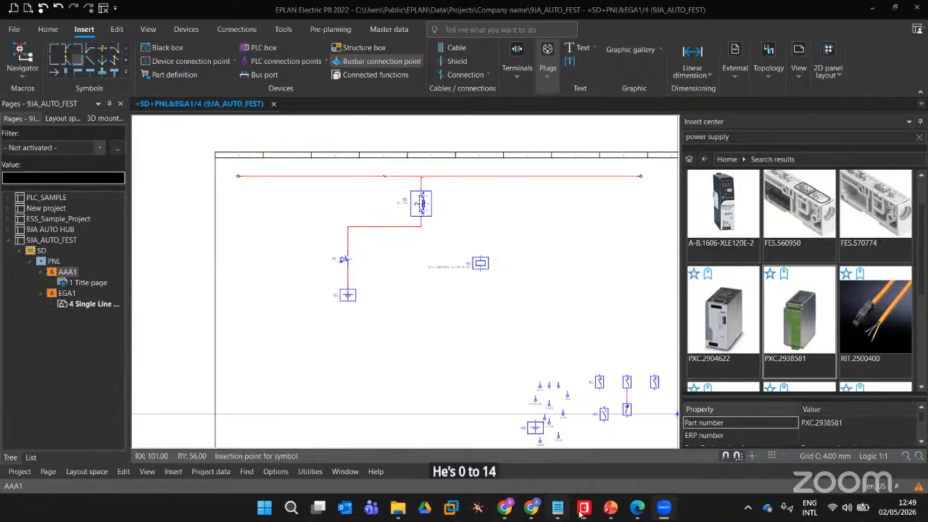
pyautogui.moveTo(579, 512)
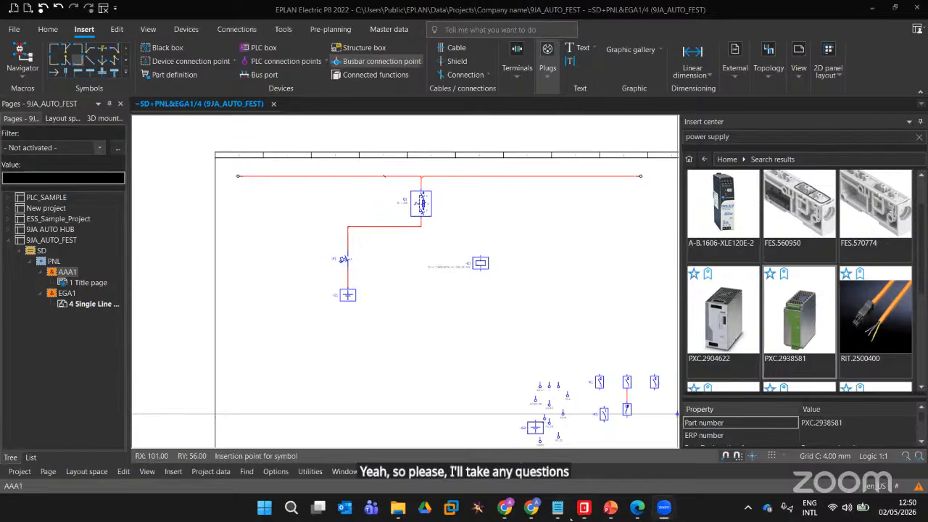
pyautogui.click(582, 513)
pyautogui.scroll(-2, 428, 247)
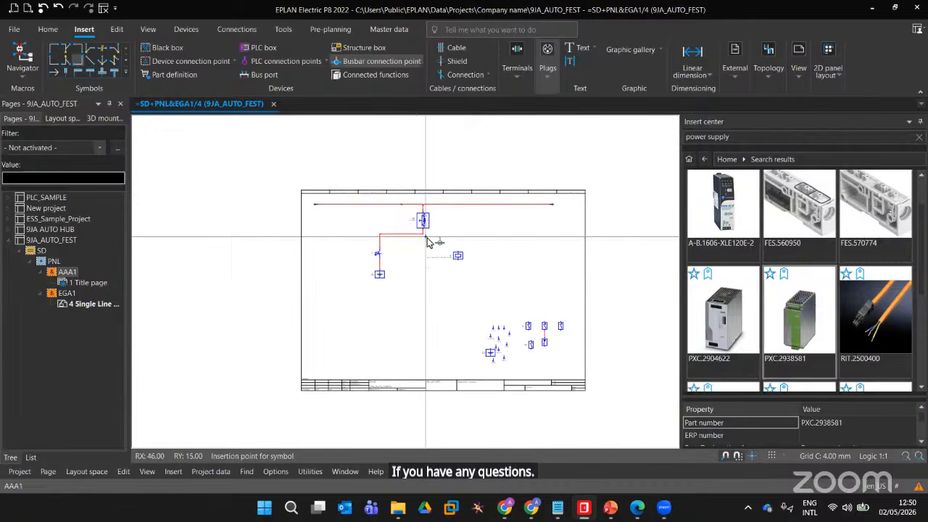
pyautogui.scroll(2, 426, 236)
pyautogui.moveTo(681, 115); pyautogui.dragTo(781, 123)
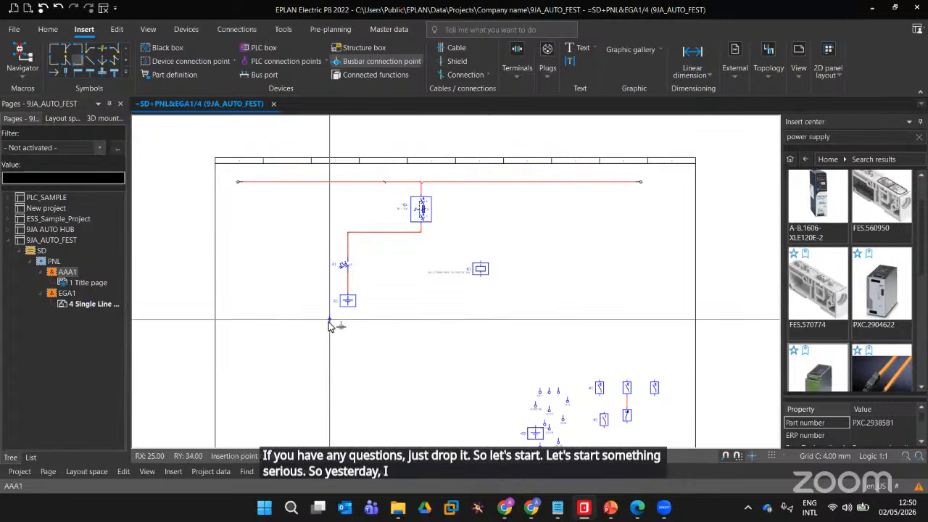
pyautogui.press('Escape')
pyautogui.scroll(3, 386, 351)
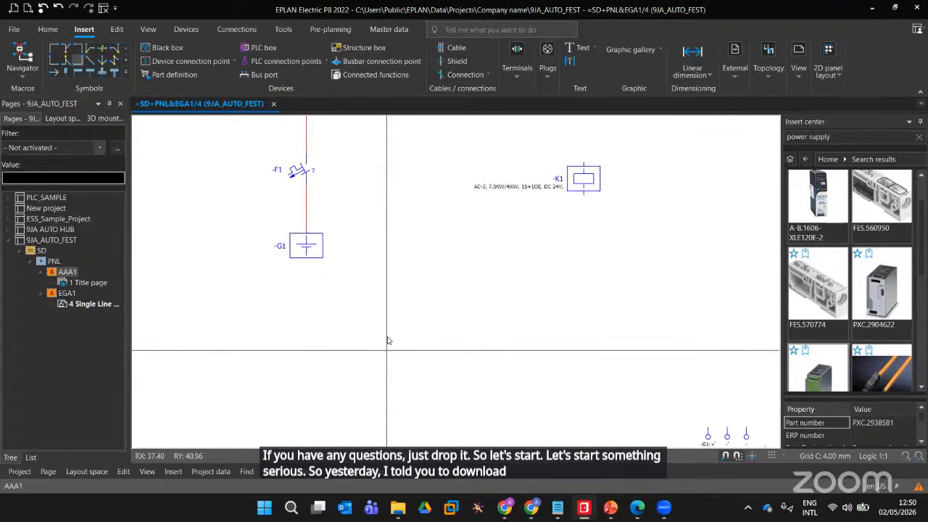
pyautogui.scroll(-3, 389, 338)
pyautogui.moveTo(406, 330); pyautogui.dragTo(367, 279, button='middle')
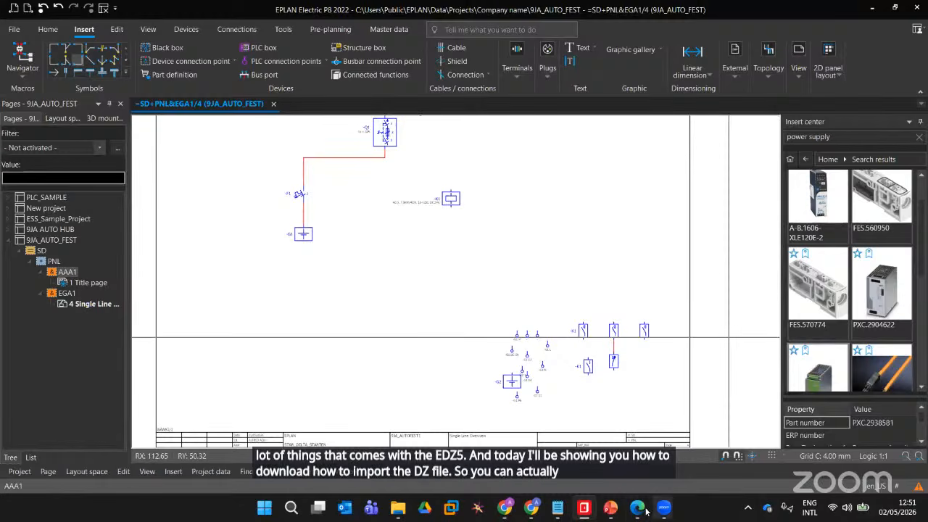
pyautogui.moveTo(637, 510)
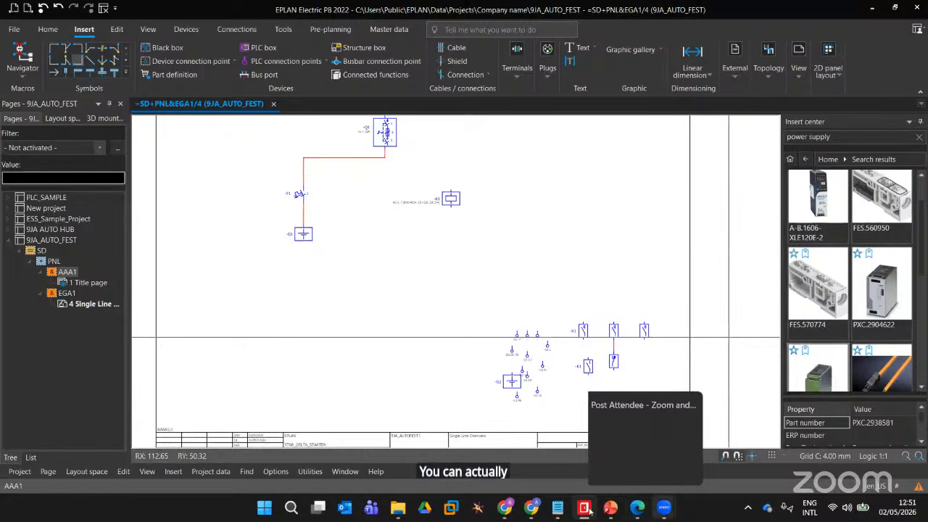
pyautogui.moveTo(555, 510)
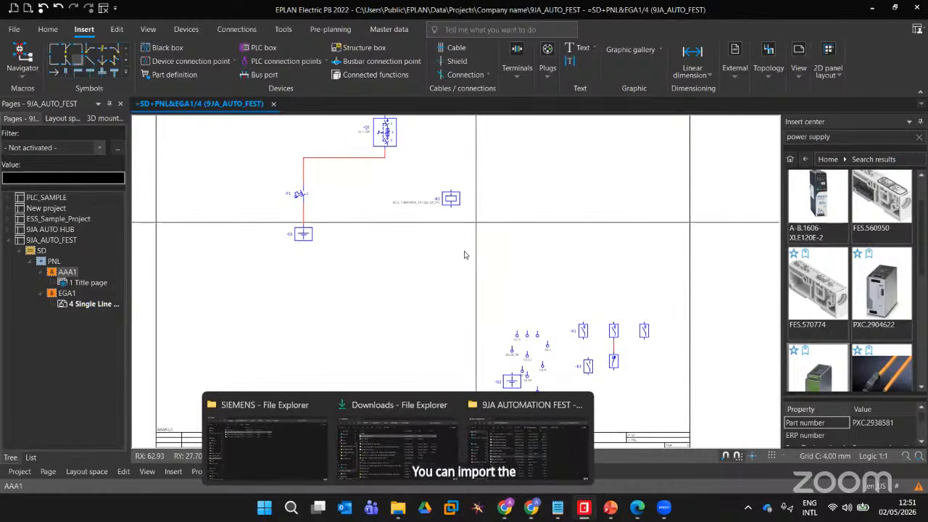
pyautogui.scroll(-3, 494, 287)
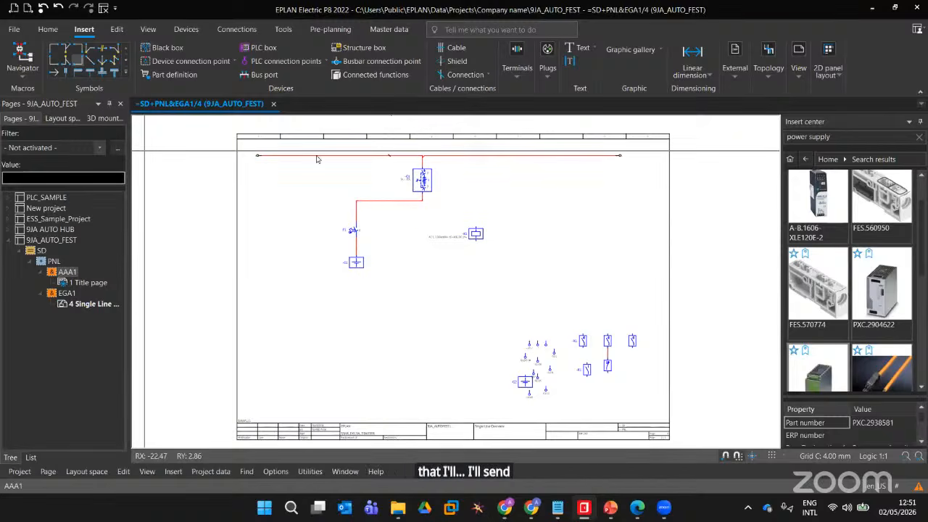
pyautogui.click(18, 29)
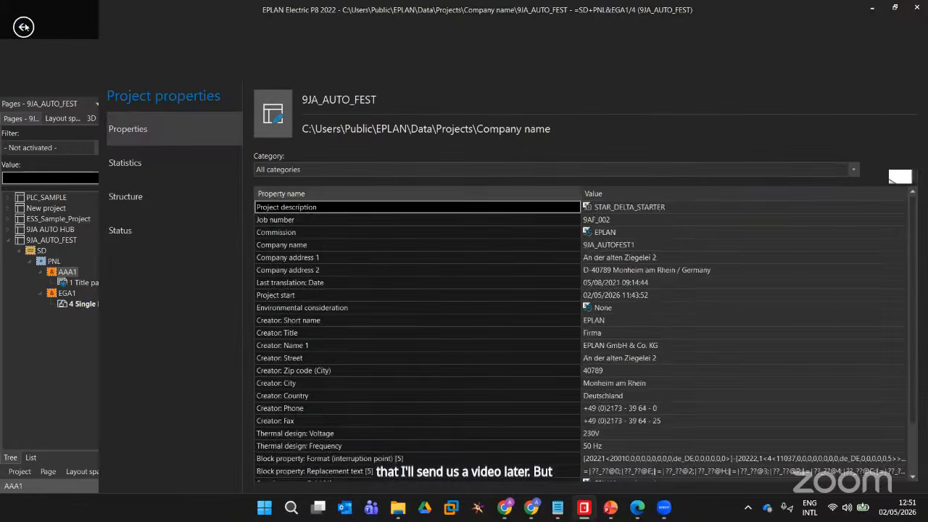
pyautogui.click(24, 27)
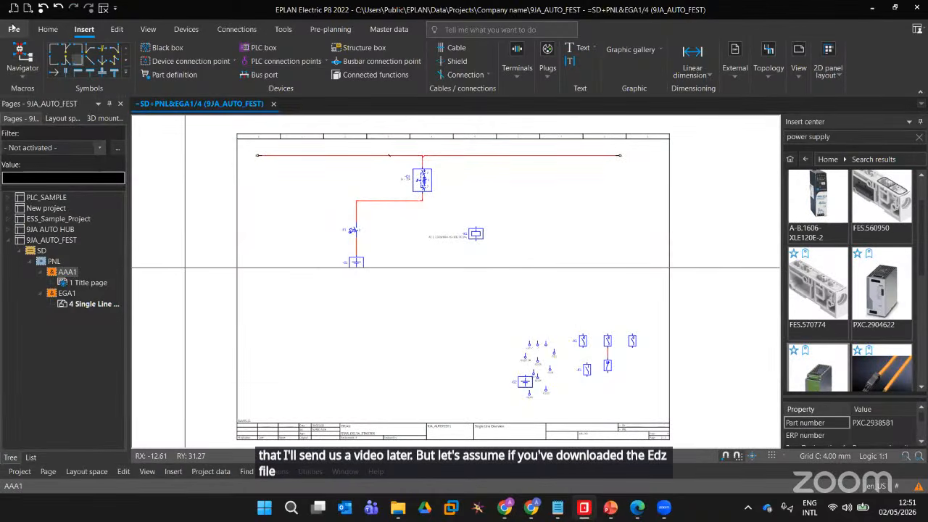
# Browse the Insert center's devices to Electrical engineering, looking into the Protection devices among the assemblies
pyautogui.moveTo(776, 177); pyautogui.dragTo(748, 185)
pyautogui.click(772, 159)
pyautogui.click(774, 276)
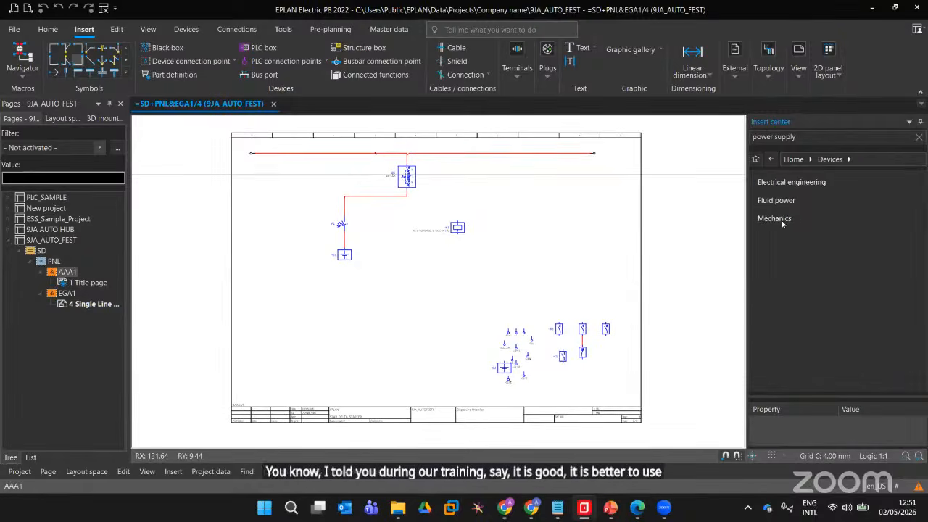
pyautogui.click(788, 185)
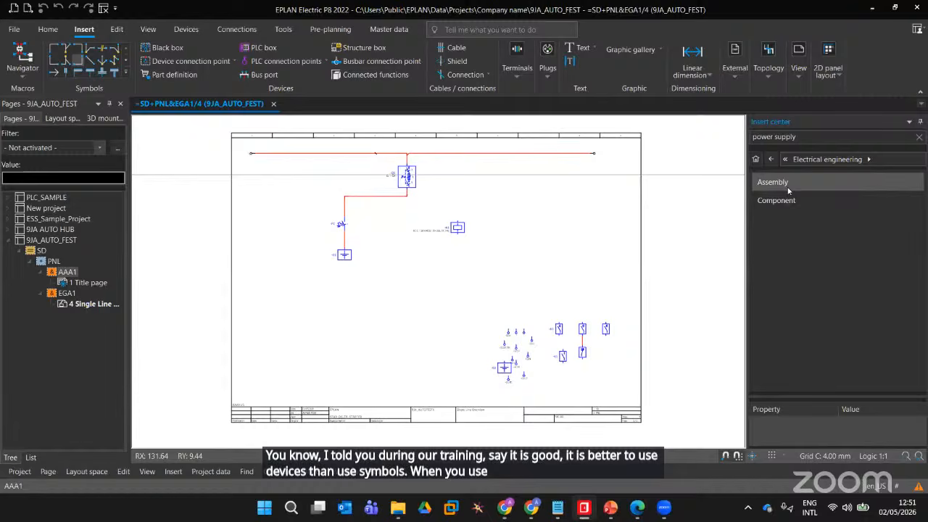
pyautogui.click(788, 186)
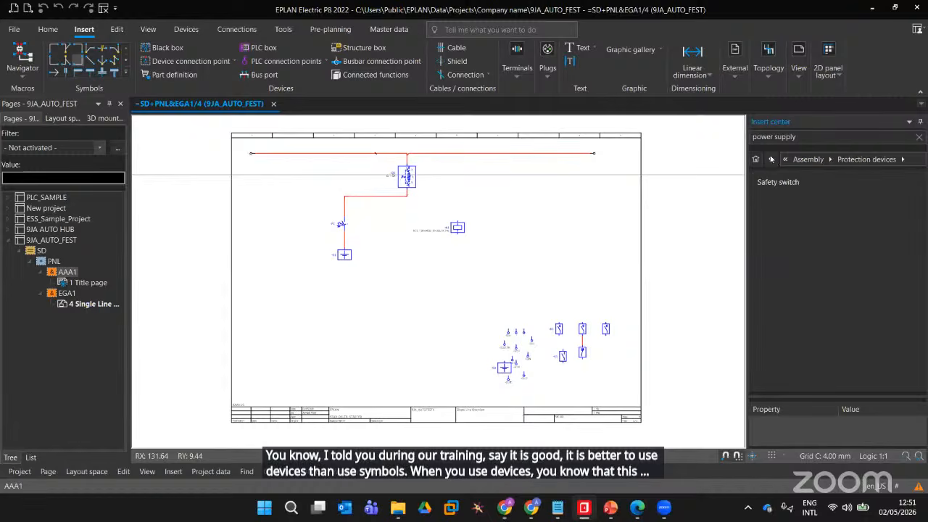
pyautogui.click(771, 159)
pyautogui.click(772, 159)
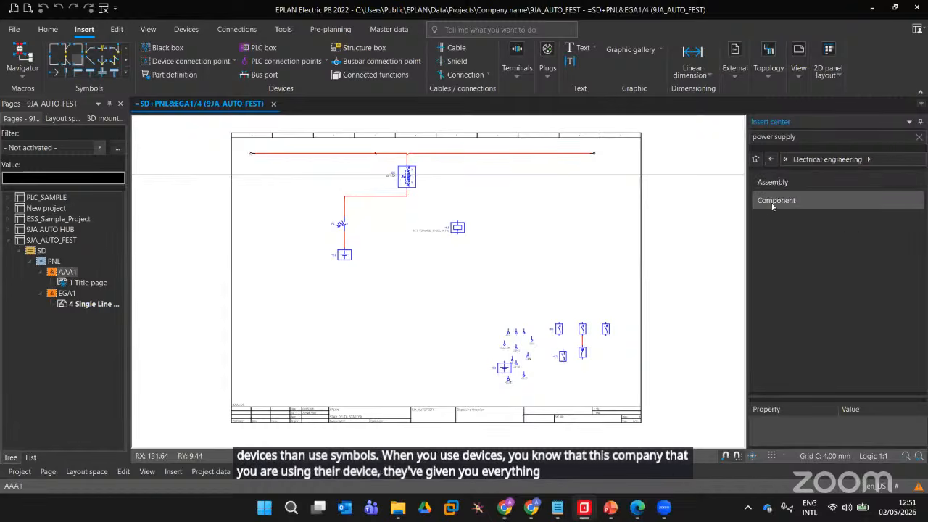
# Browse the electrical engineering components to the SIE circuit breakers among the protection devices and look through the available parts
pyautogui.click(772, 206)
pyautogui.scroll(-1, 774, 323)
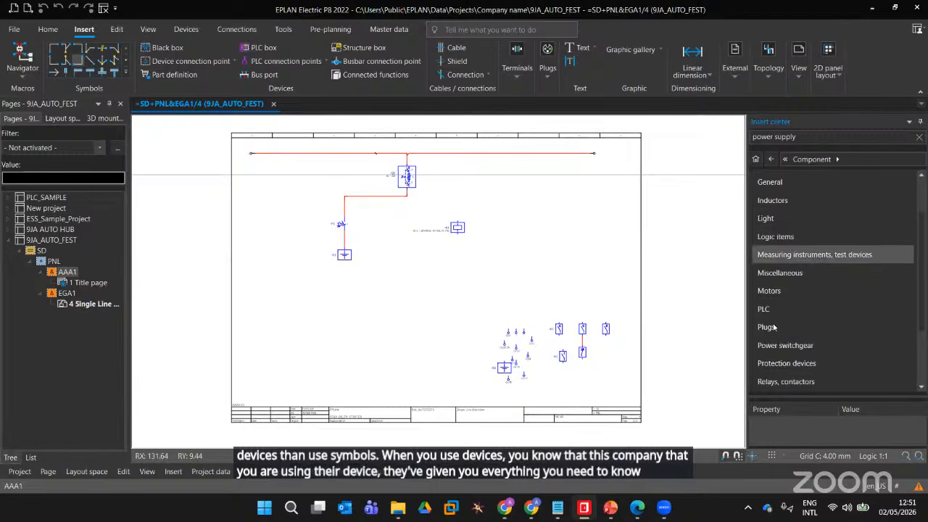
pyautogui.scroll(-2, 774, 327)
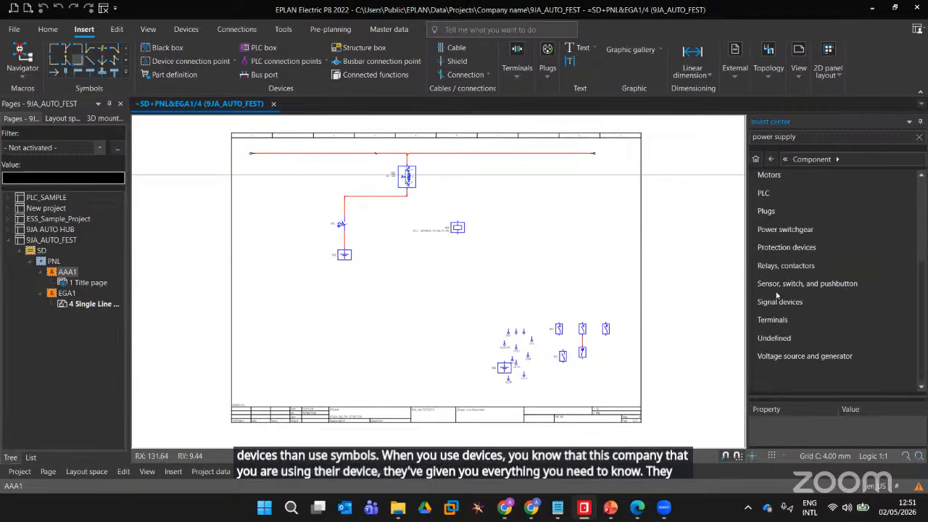
pyautogui.click(784, 248)
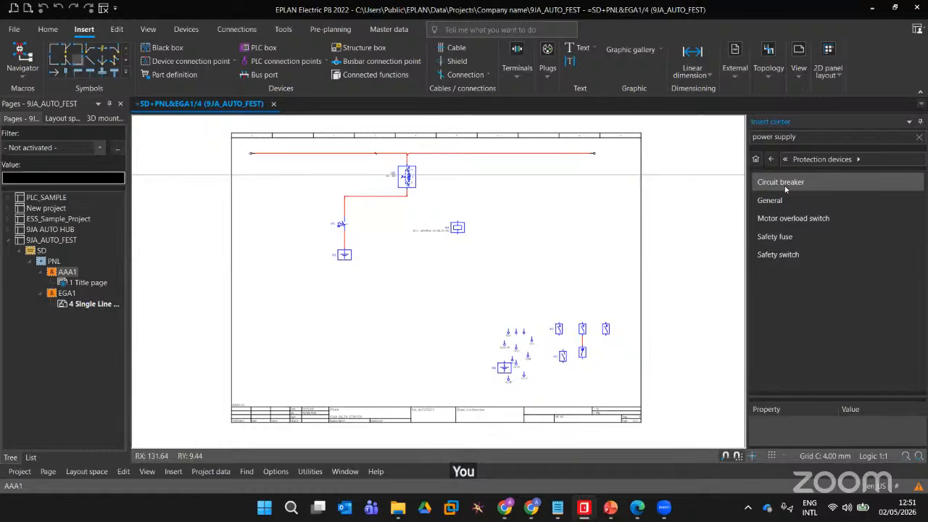
pyautogui.click(784, 182)
pyautogui.scroll(-3, 792, 236)
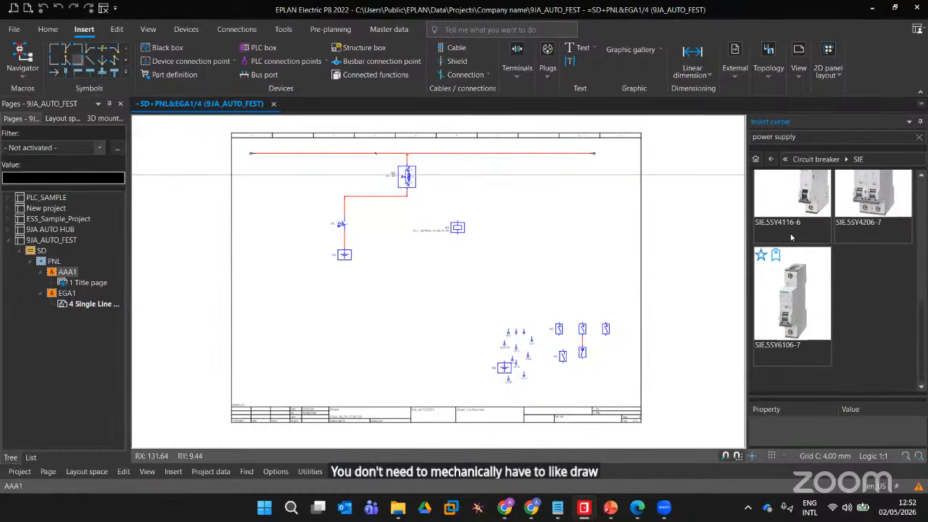
pyautogui.scroll(2, 769, 218)
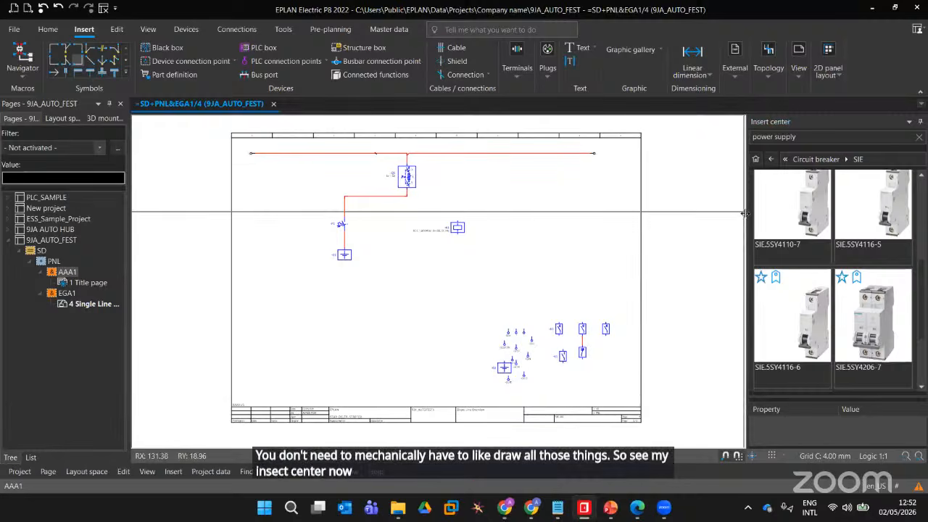
# Try placing circuit breakers SIE.5SY4206-7 and SIE.5SY6106-7 in the empty area below the power supply on the single-line page
pyautogui.moveTo(746, 213); pyautogui.dragTo(713, 212)
pyautogui.moveTo(815, 308); pyautogui.dragTo(366, 274)
pyautogui.scroll(3, 366, 274)
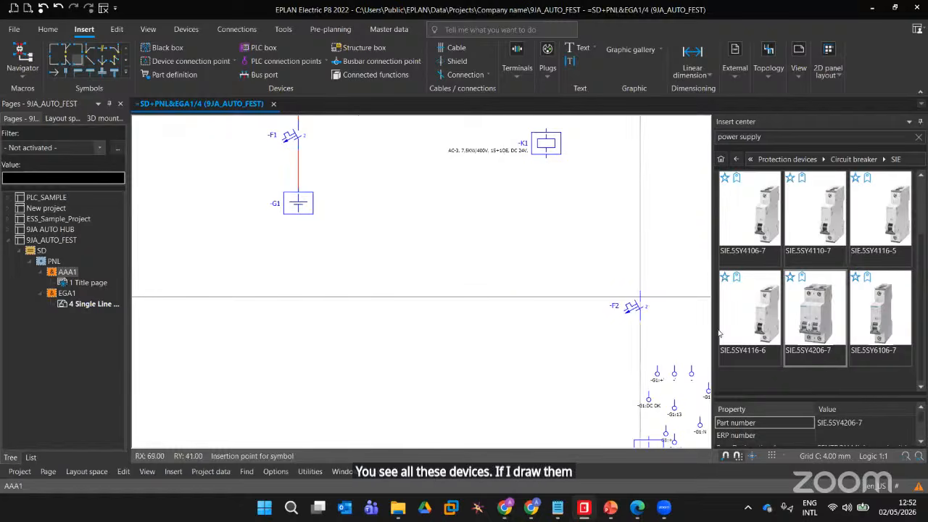
pyautogui.click(376, 272)
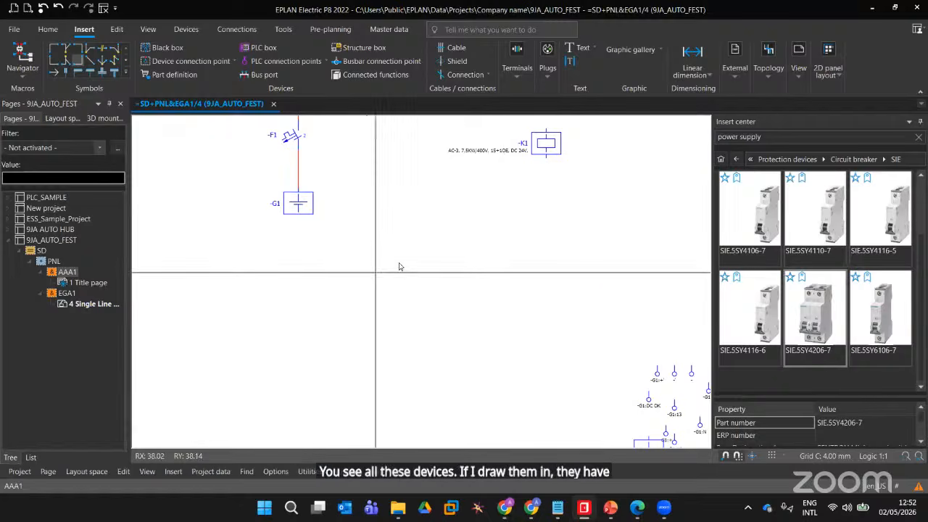
pyautogui.moveTo(879, 310); pyautogui.dragTo(383, 290)
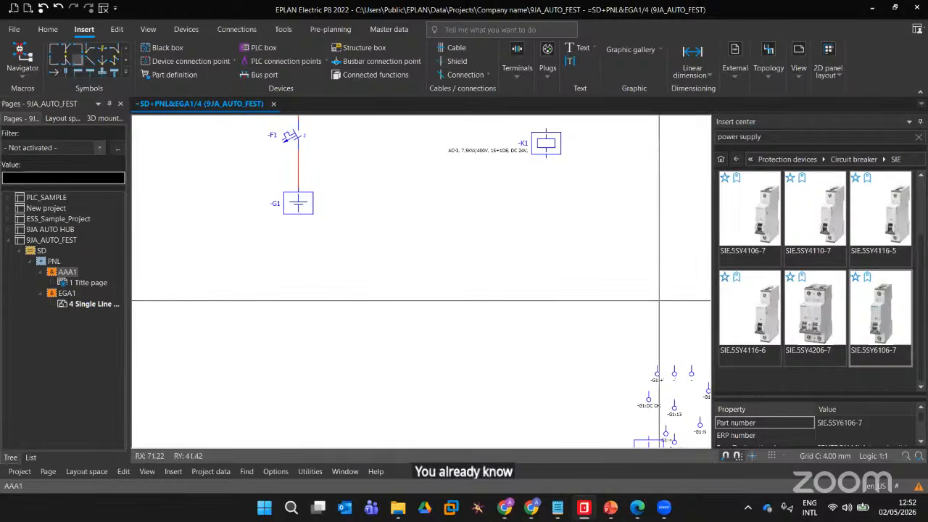
# Try placing the A-B circuit breaker A-B.1489-M2C100 from the Insert center on the single-line page
pyautogui.scroll(2, 921, 237)
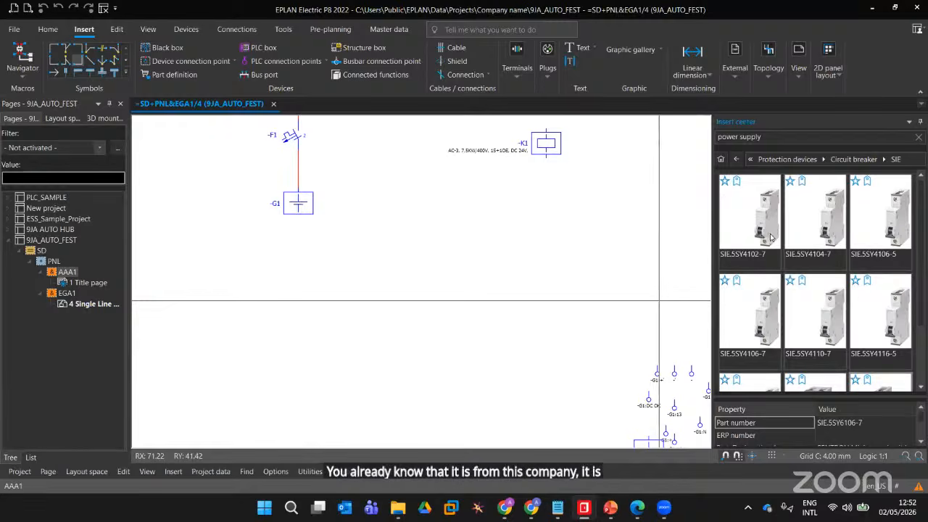
pyautogui.click(737, 158)
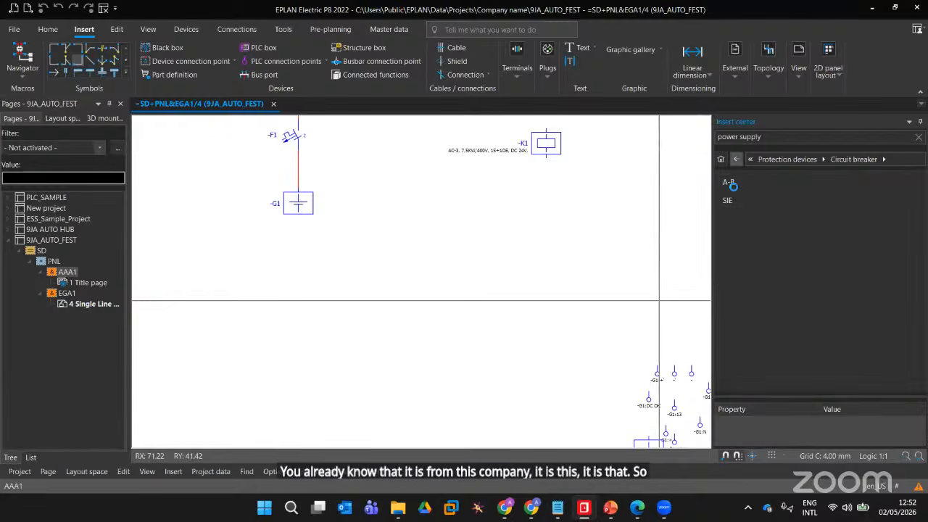
pyautogui.click(731, 185)
pyautogui.click(750, 210)
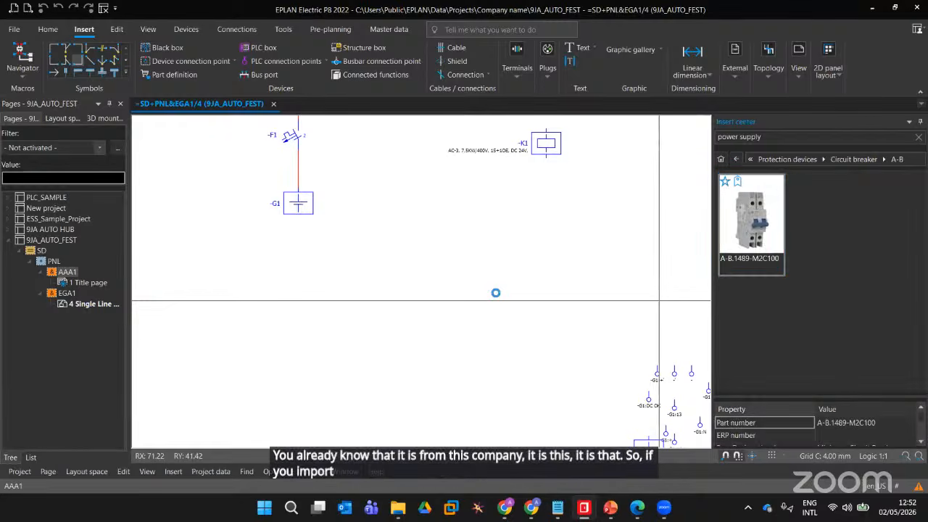
pyautogui.scroll(3, 469, 297)
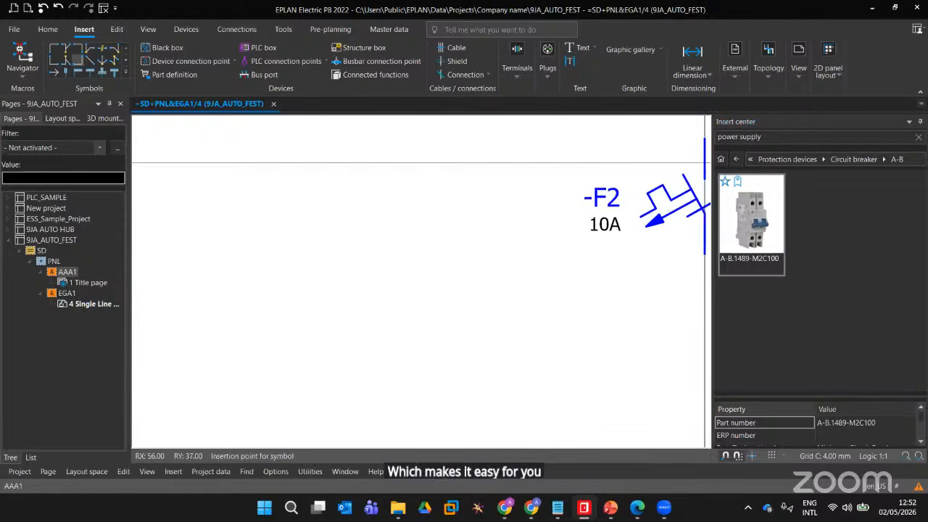
pyautogui.press('Escape')
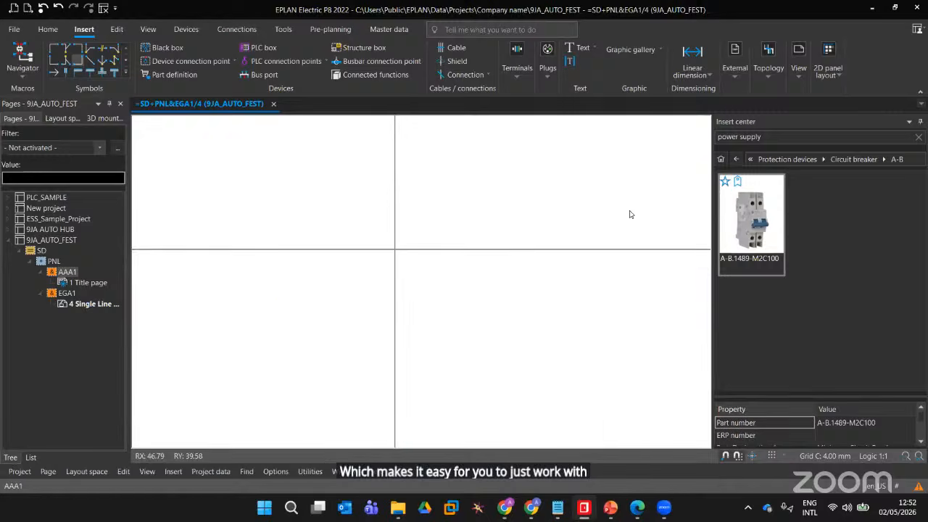
pyautogui.scroll(-4, 505, 249)
pyautogui.scroll(-2, 484, 252)
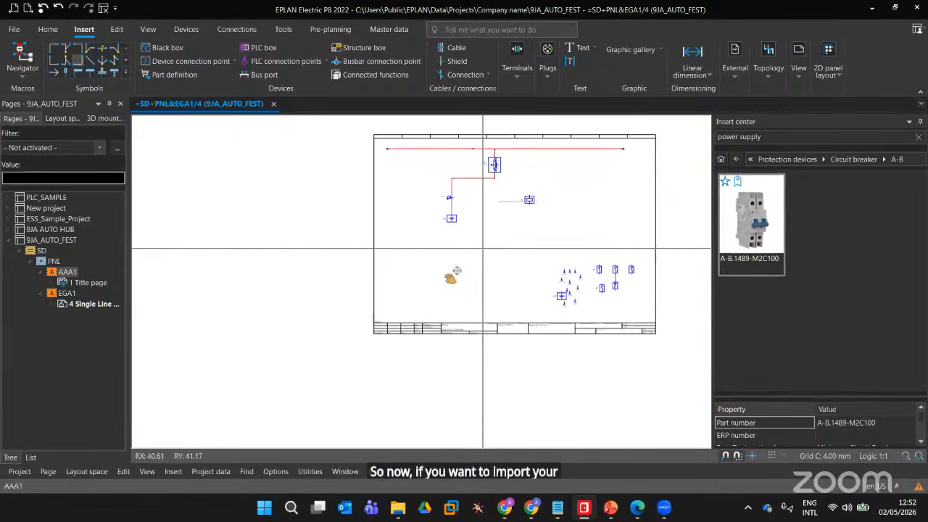
# Open parts management from the master data and start importing records into the parts database
pyautogui.scroll(3, 451, 278)
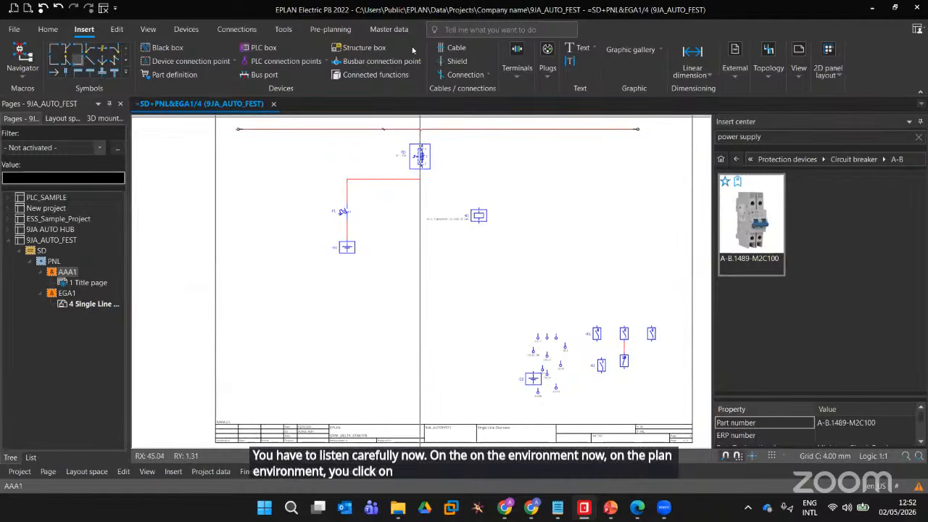
pyautogui.click(388, 30)
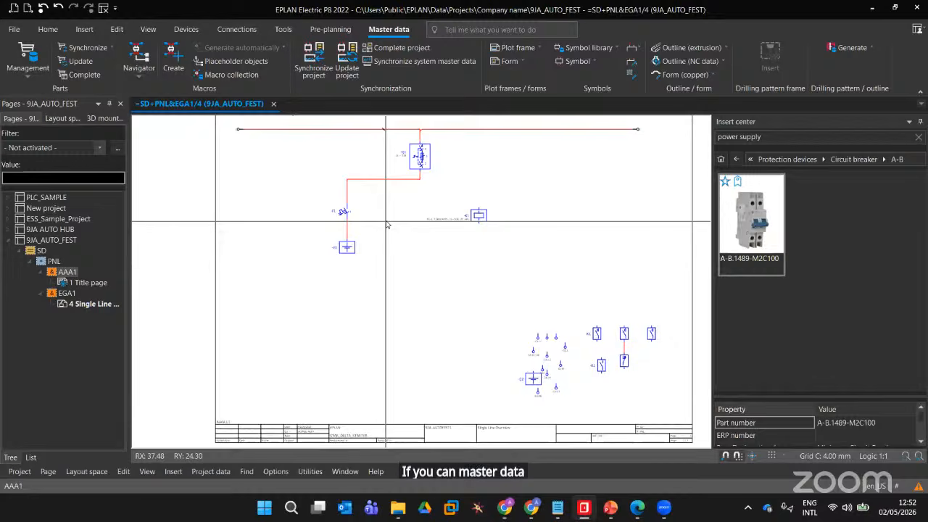
pyautogui.moveTo(307, 185)
pyautogui.mouseDown(button='middle')
pyautogui.moveTo(309, 237)
pyautogui.moveTo(299, 245)
pyautogui.mouseUp(button='middle')
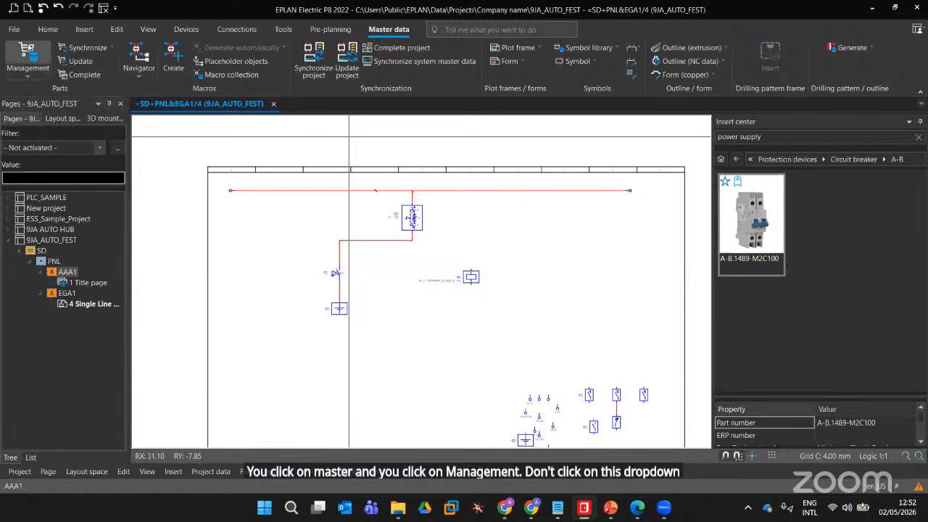
pyautogui.click(26, 45)
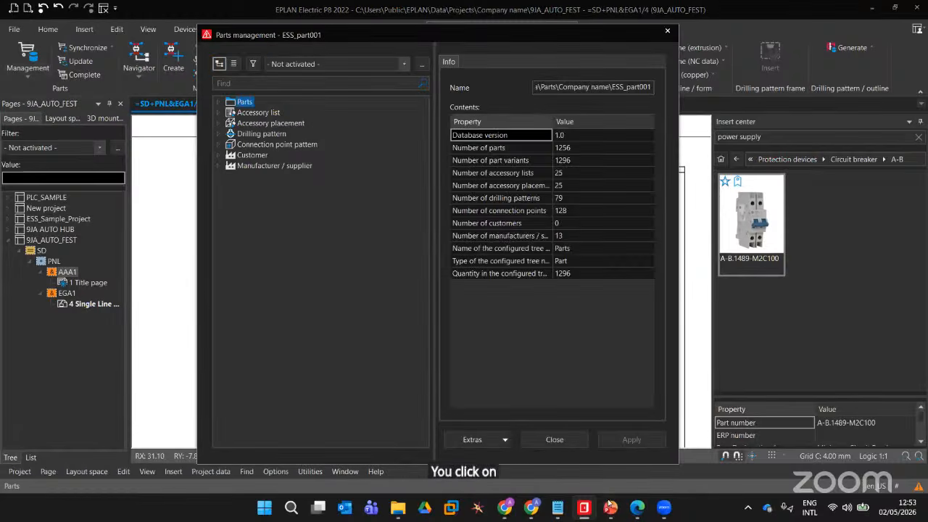
pyautogui.click(478, 439)
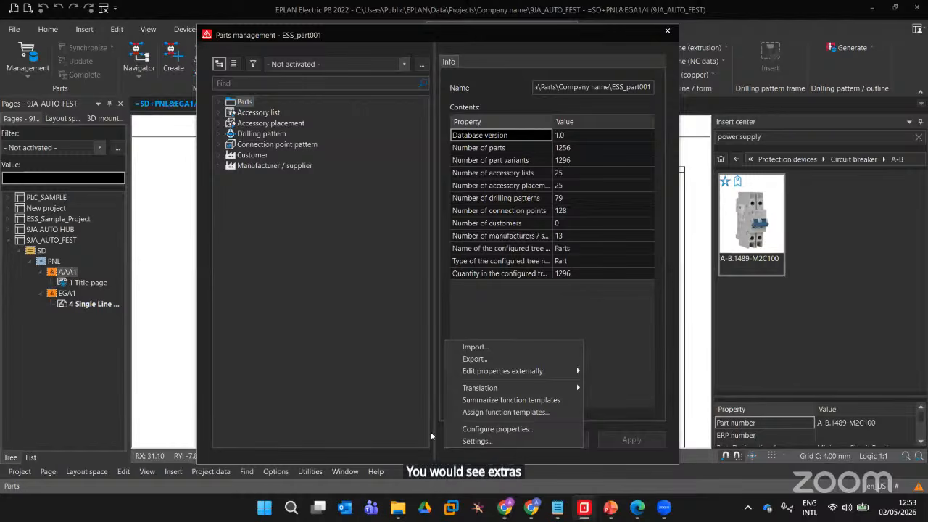
pyautogui.click(482, 442)
pyautogui.click(478, 440)
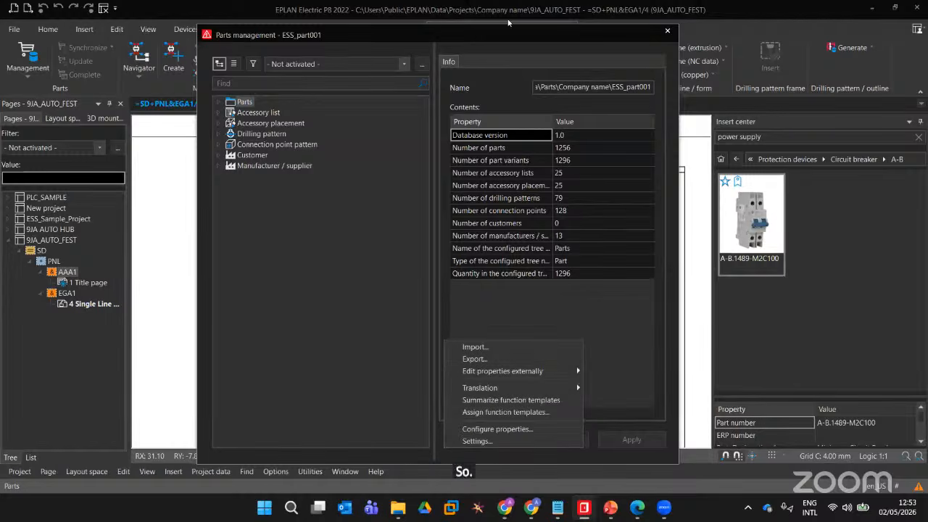
pyautogui.click(499, 347)
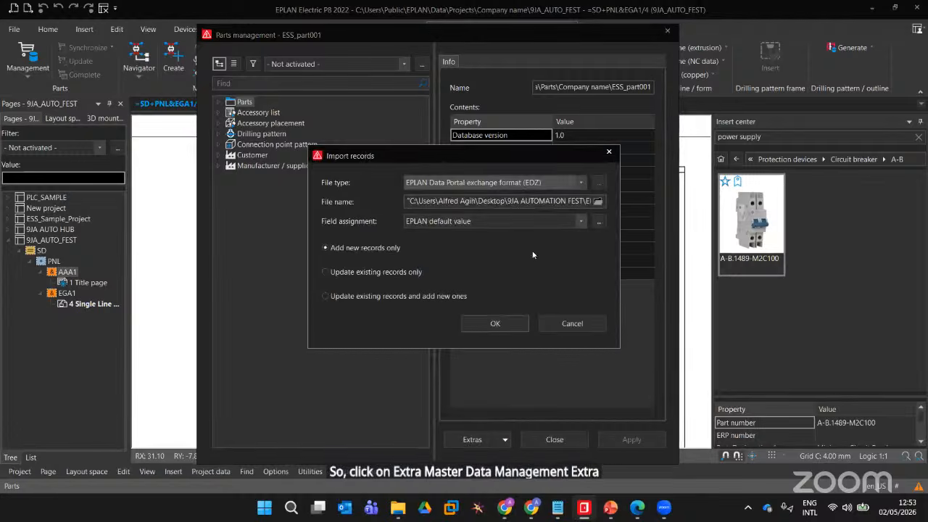
# Use EPLAN Data Portal exchange format (EDZ) as the import file type and browse the EDZ files to the Power side's SIEMENS folder
pyautogui.click(581, 186)
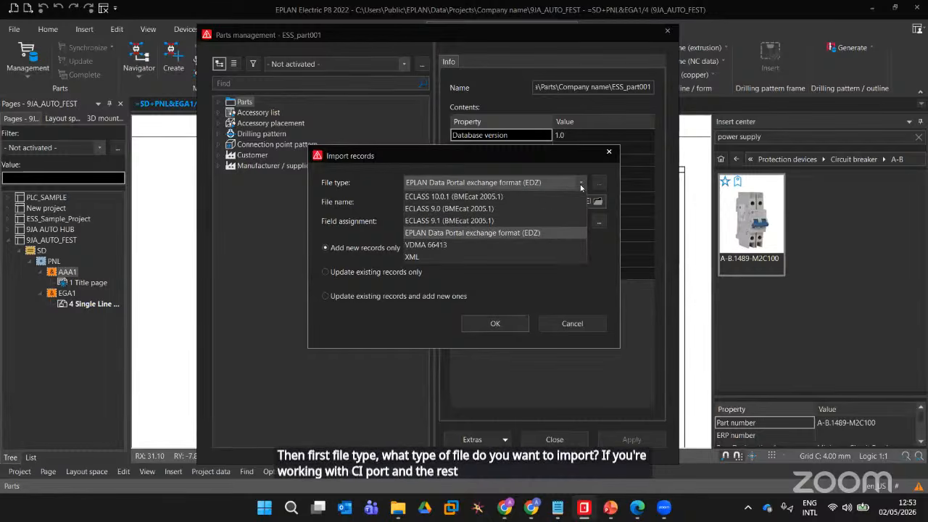
pyautogui.click(541, 183)
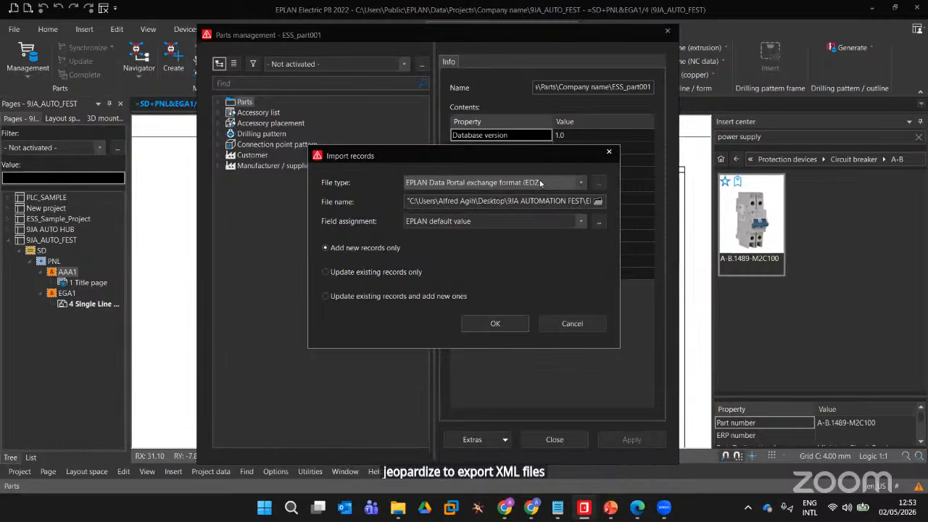
pyautogui.click(598, 203)
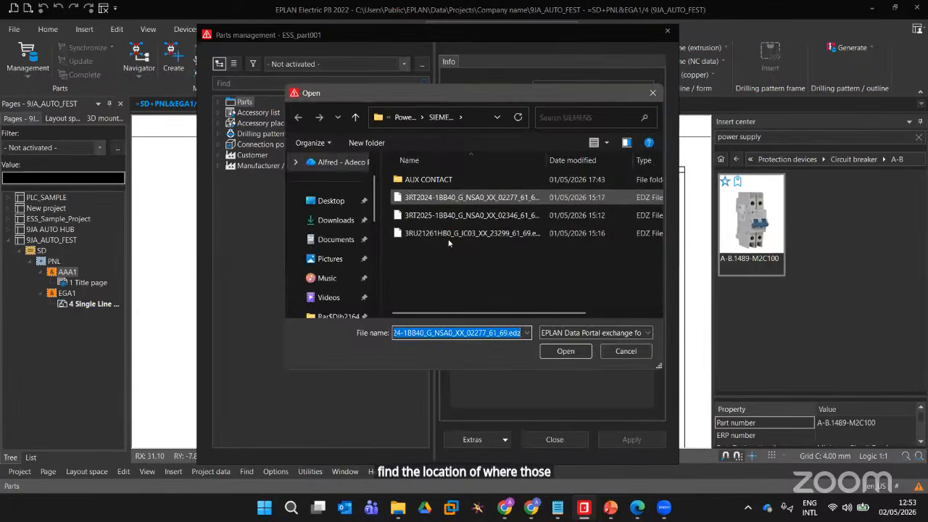
pyautogui.click(410, 116)
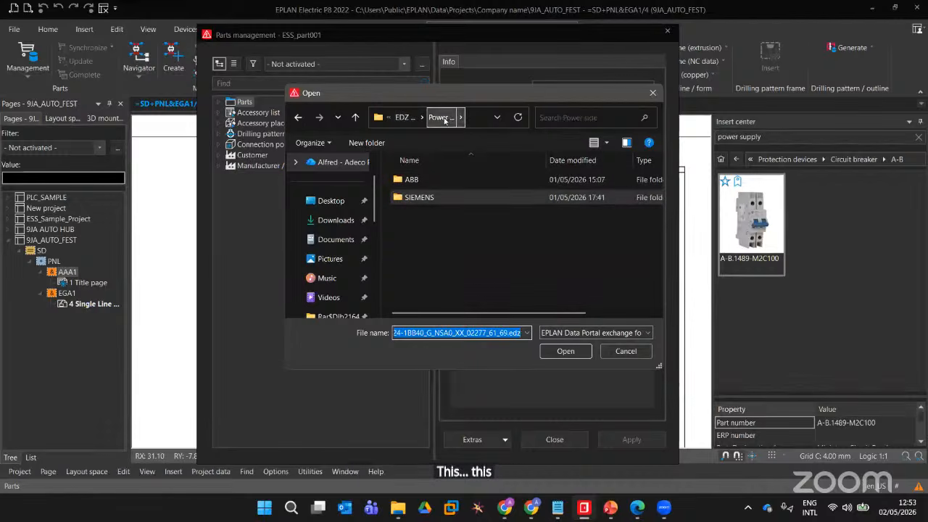
pyautogui.click(404, 117)
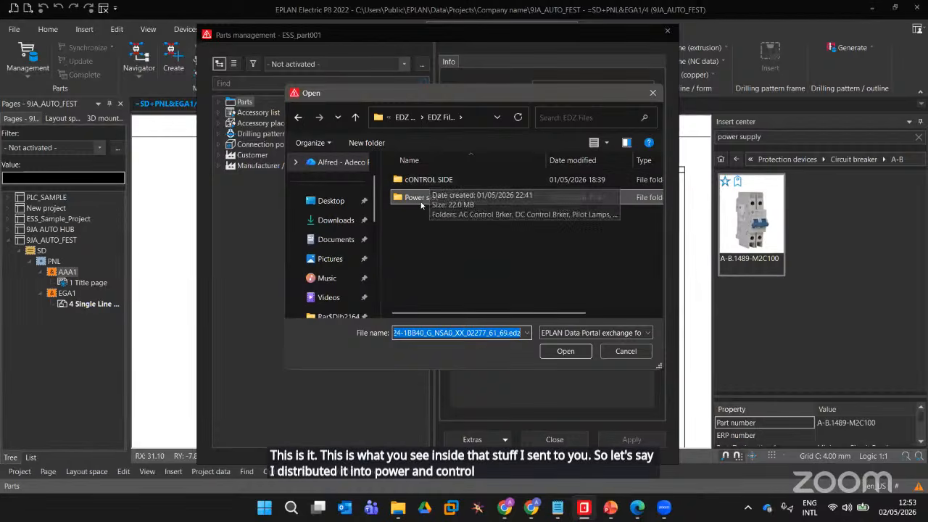
pyautogui.doubleClick(424, 197)
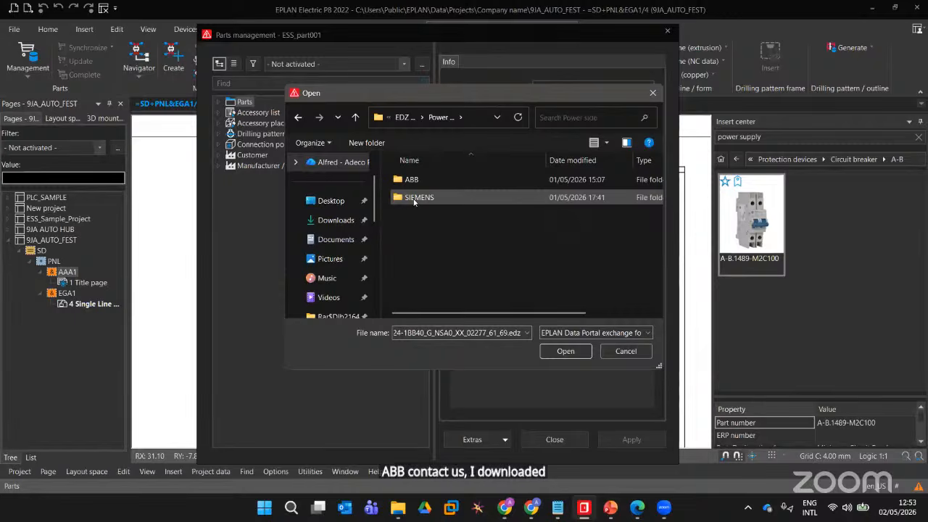
pyautogui.doubleClick(413, 199)
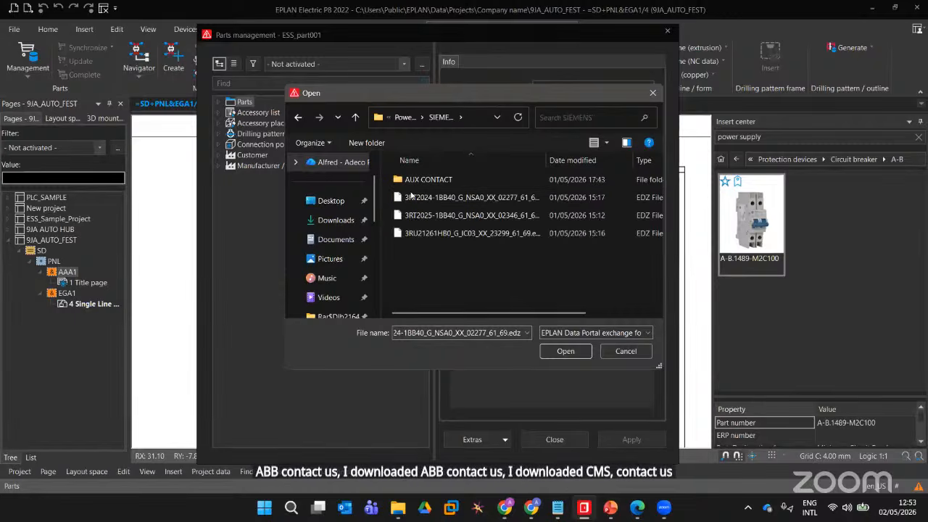
# Import the 3RT2024-1BB40, 3RT2025-1BB40 and 3RU21261HB0 EDZ files as new records only, overwrite no existing files, and close parts management
pyautogui.moveTo(439, 259); pyautogui.dragTo(437, 193)
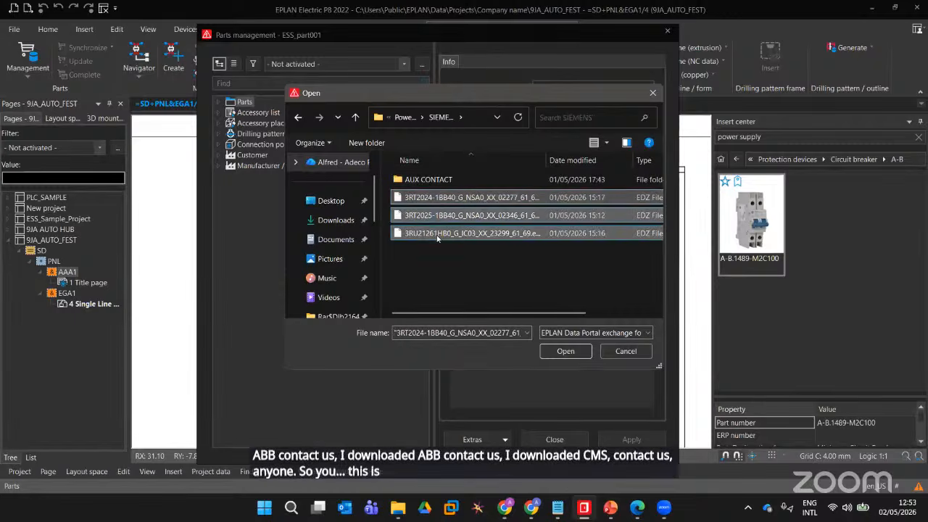
pyautogui.click(563, 352)
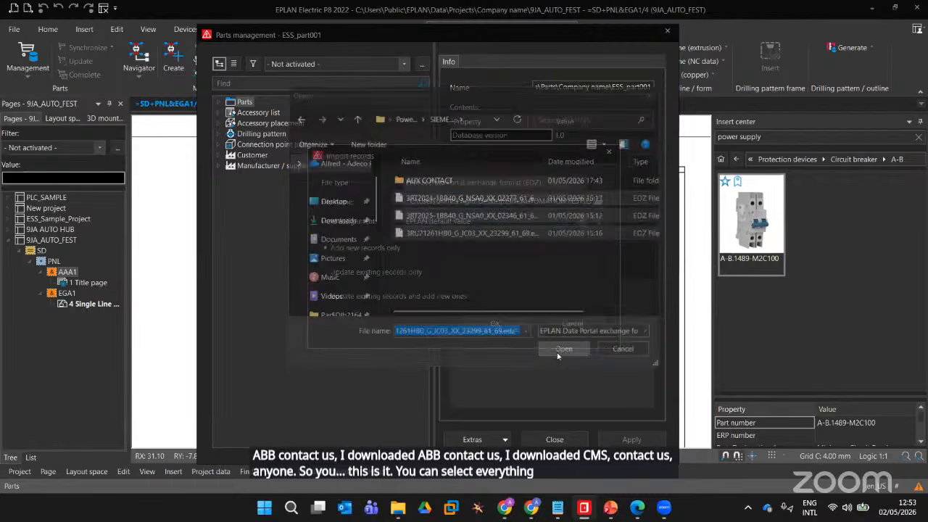
pyautogui.click(493, 325)
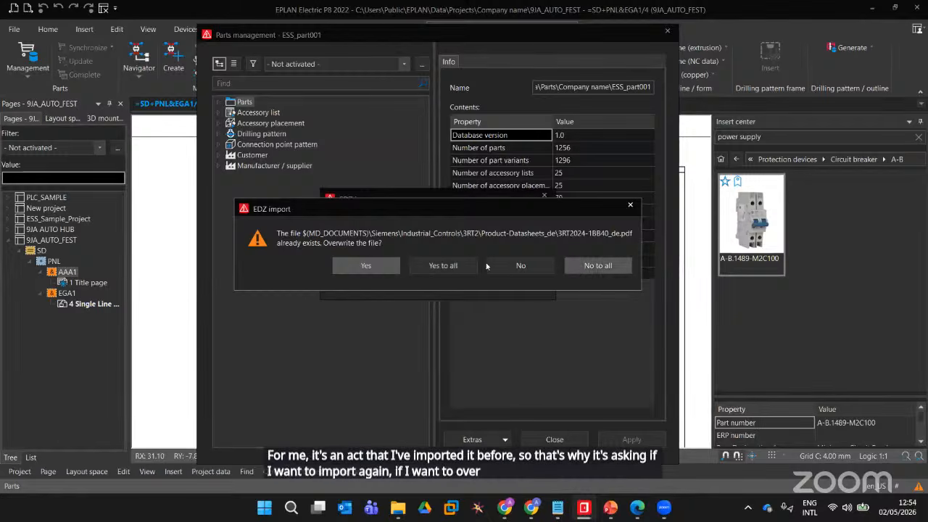
pyautogui.click(580, 266)
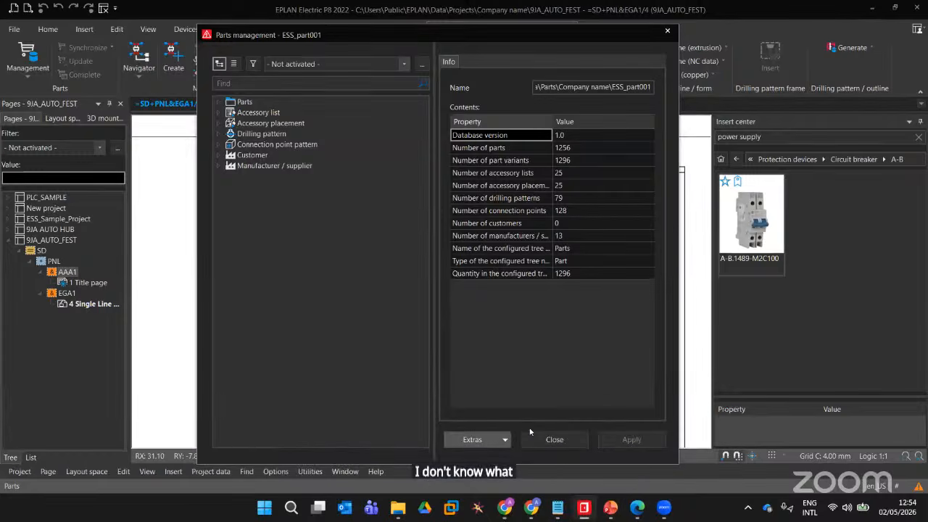
pyautogui.click(551, 443)
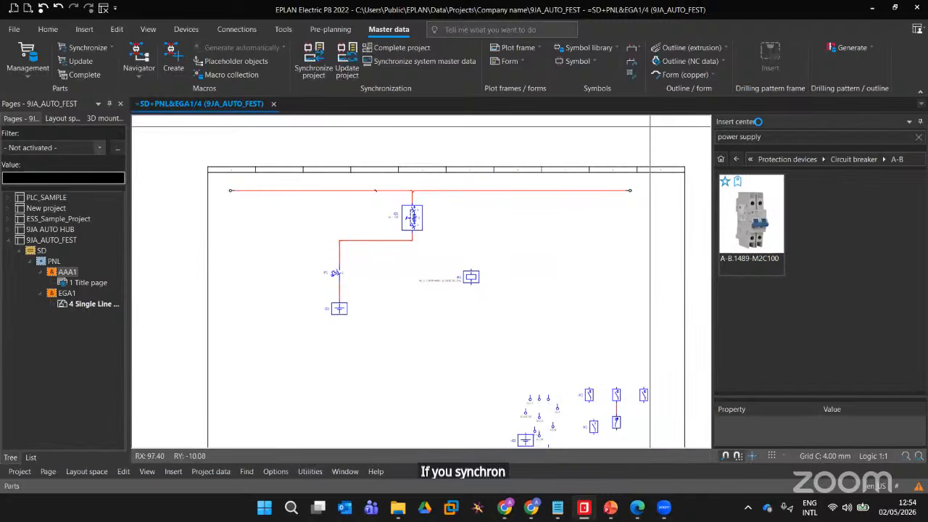
# Return the Insert center to the protection devices, switch to the SIEMENS folder in File Explorer, and widen the name column to show full file names
pyautogui.click(736, 160)
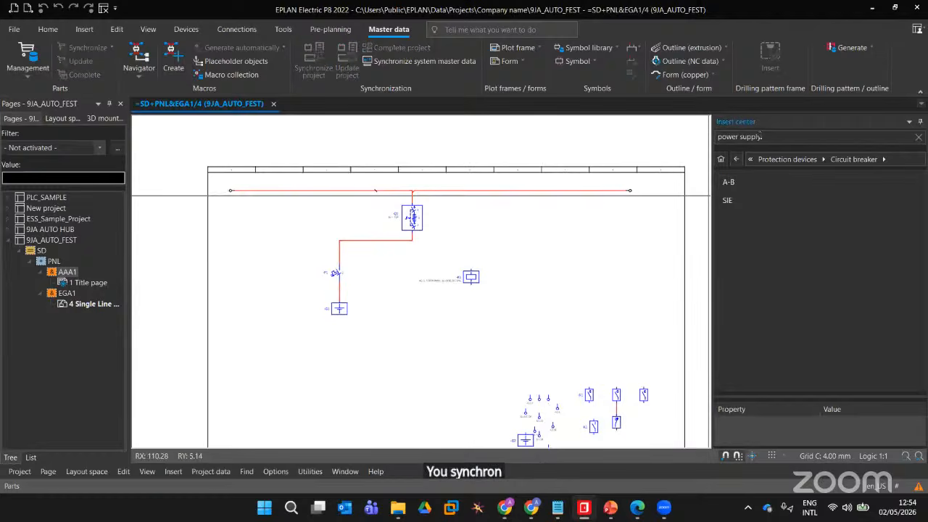
pyautogui.moveTo(763, 137); pyautogui.dragTo(612, 146)
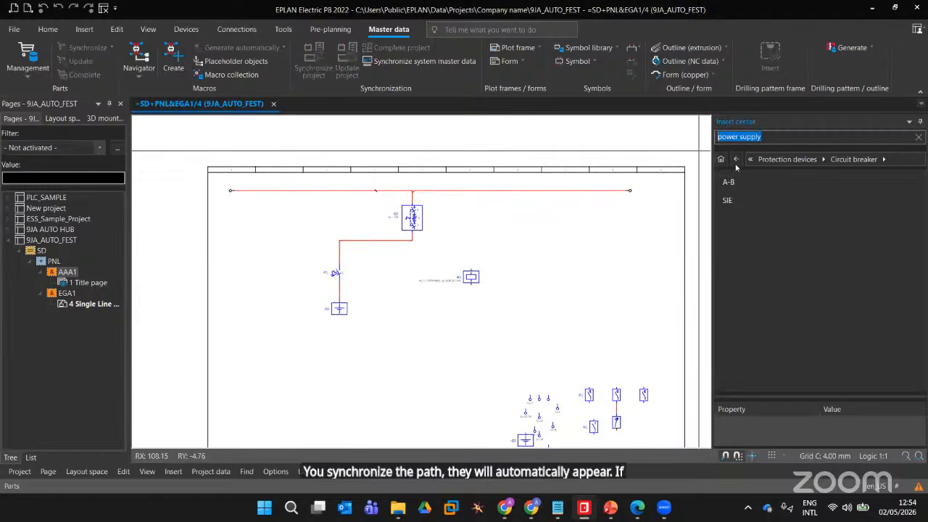
pyautogui.moveTo(399, 509)
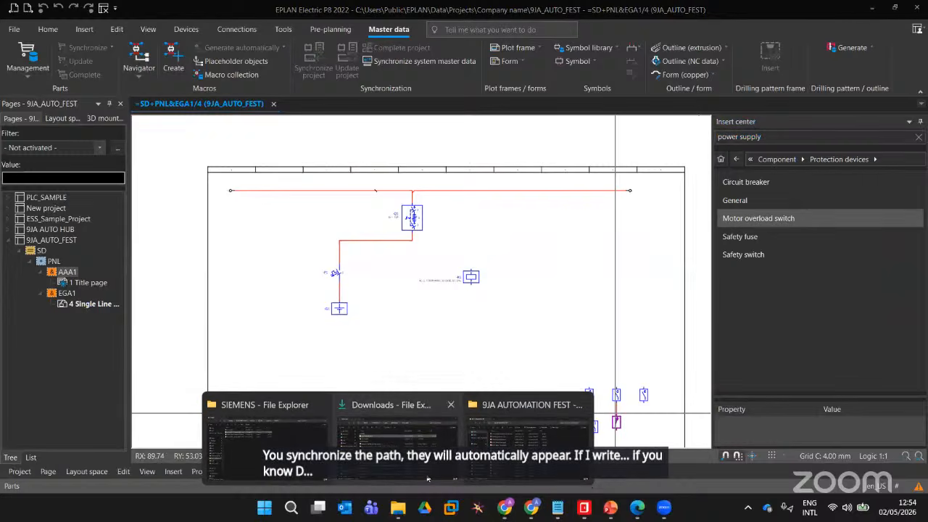
pyautogui.click(250, 435)
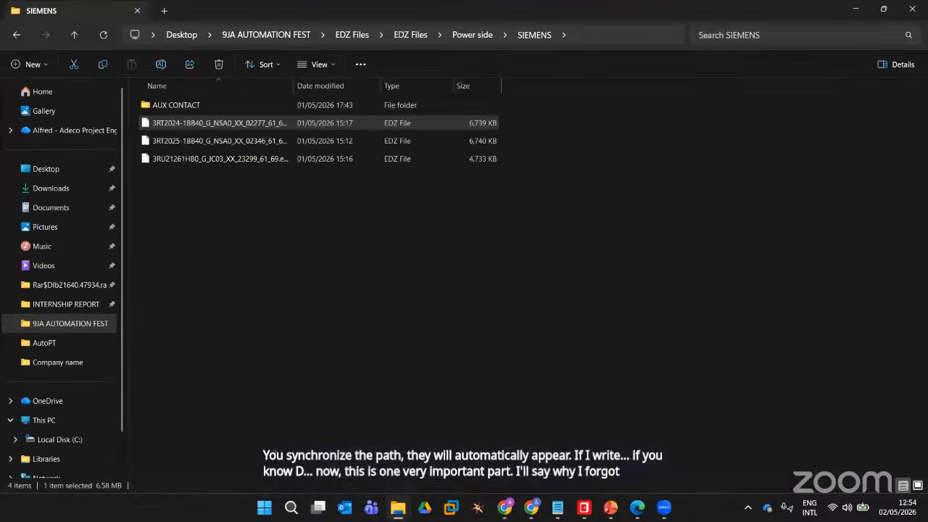
pyautogui.moveTo(296, 84); pyautogui.dragTo(411, 86)
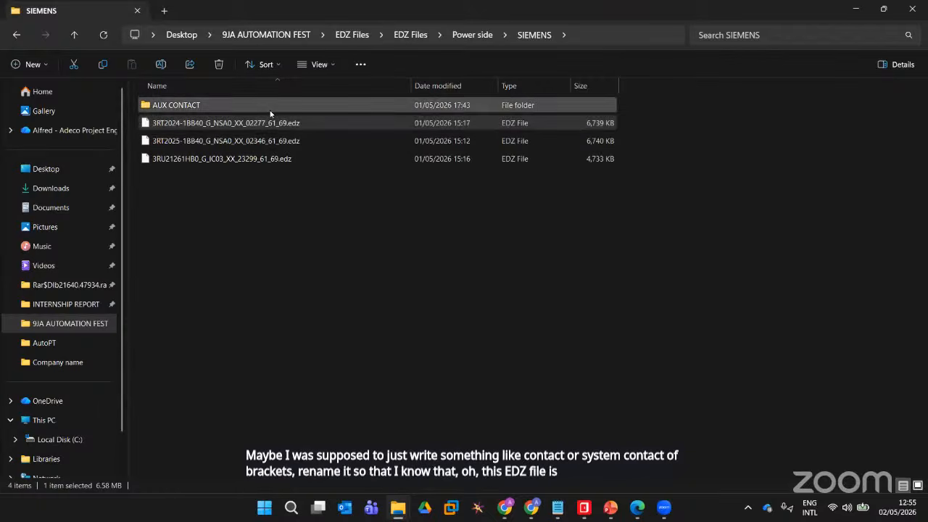
# Highlight the part number 3RT2024-1BB40 within the SIEMENS EDZ file name, and open the ABB folder of the Power side
pyautogui.doubleClick(182, 124)
pyautogui.click(171, 118)
pyautogui.click(171, 121)
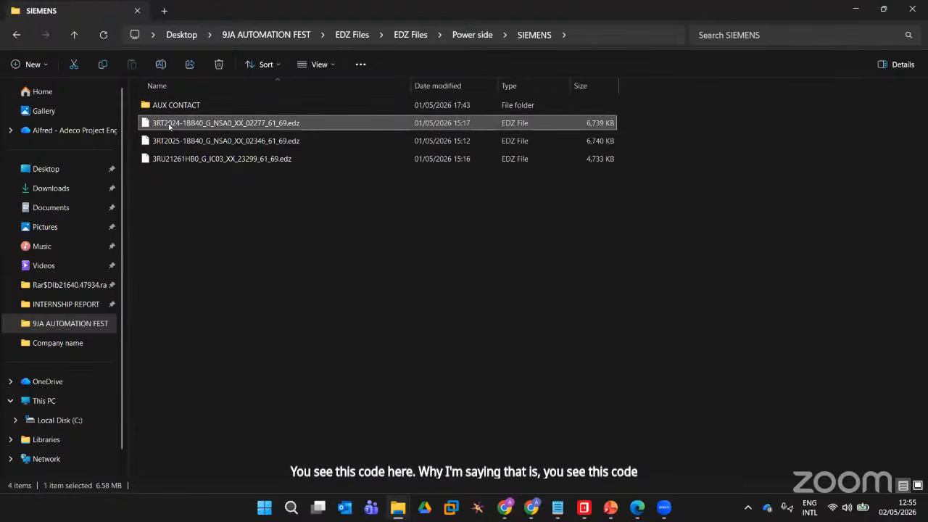
pyautogui.click(168, 124)
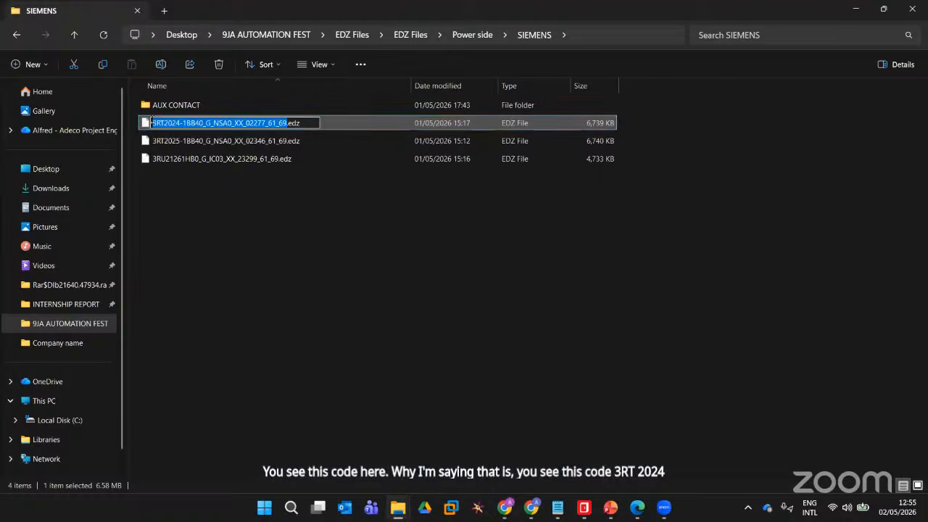
pyautogui.click(202, 128)
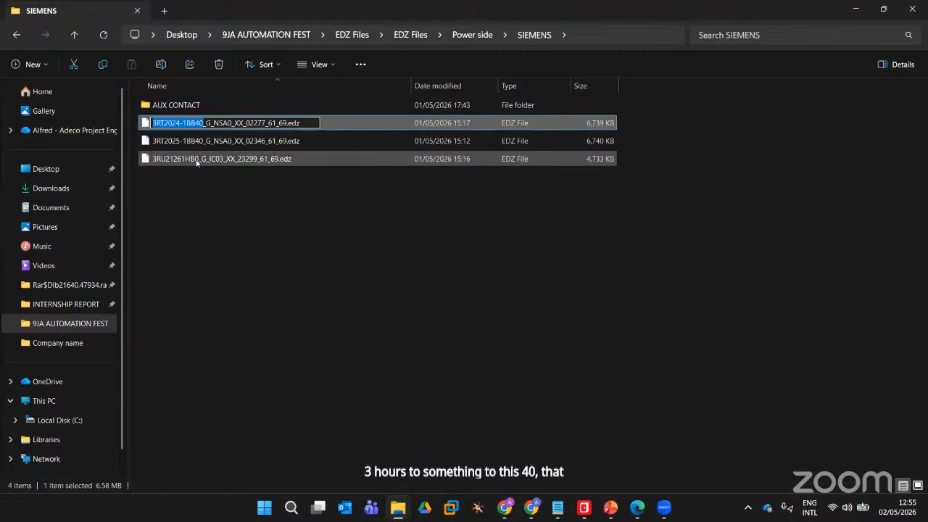
pyautogui.click(163, 182)
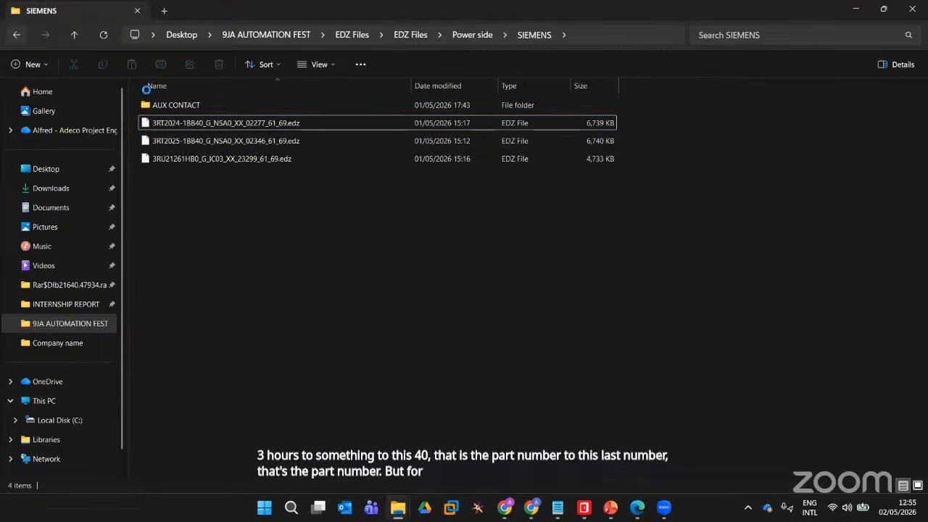
pyautogui.click(29, 34)
pyautogui.doubleClick(178, 107)
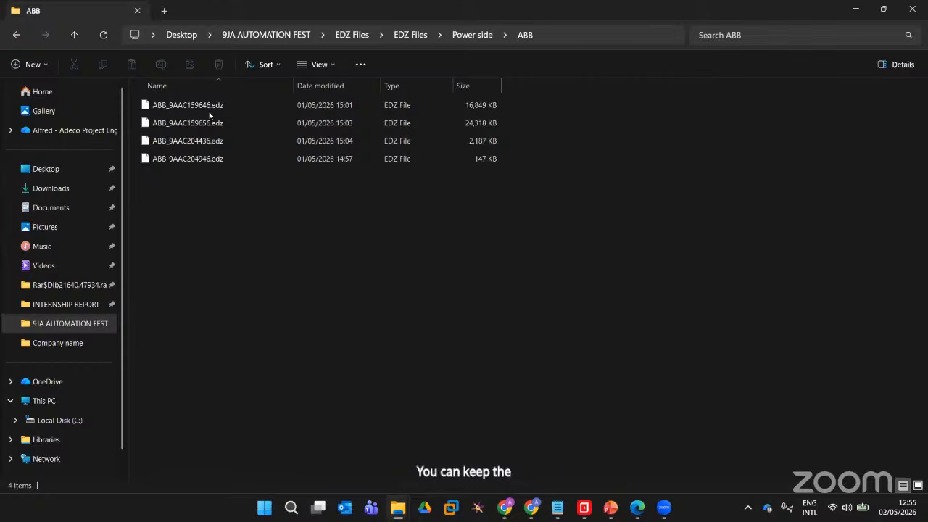
# Switch to EPLAN, search the Insert center for part number 3RT2024-1BB40, and expand the device results
pyautogui.click(44, 305)
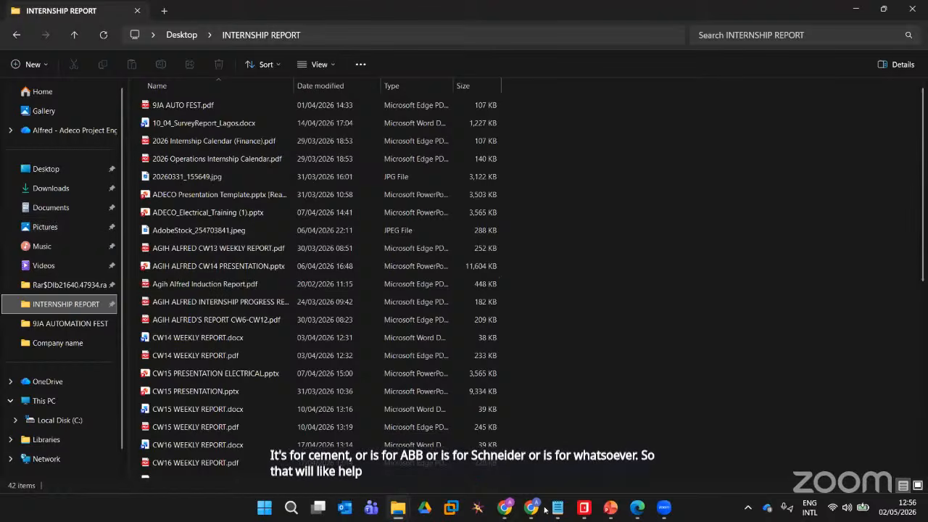
pyautogui.click(584, 509)
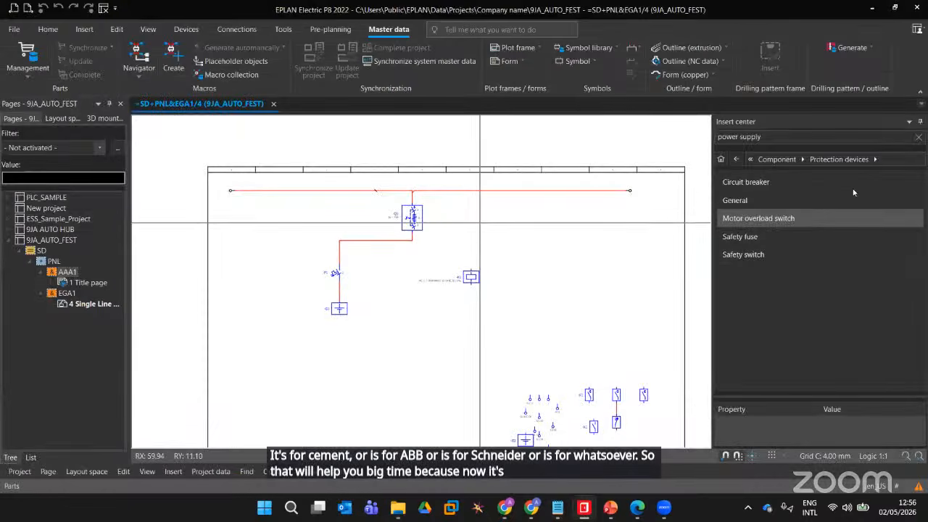
pyautogui.tripleClick(796, 136)
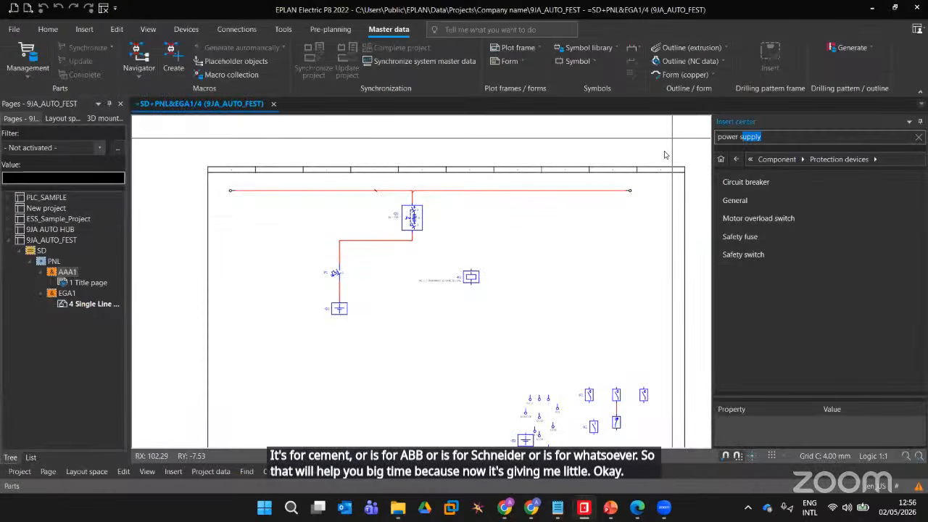
pyautogui.write('3RT2024-1BB40')
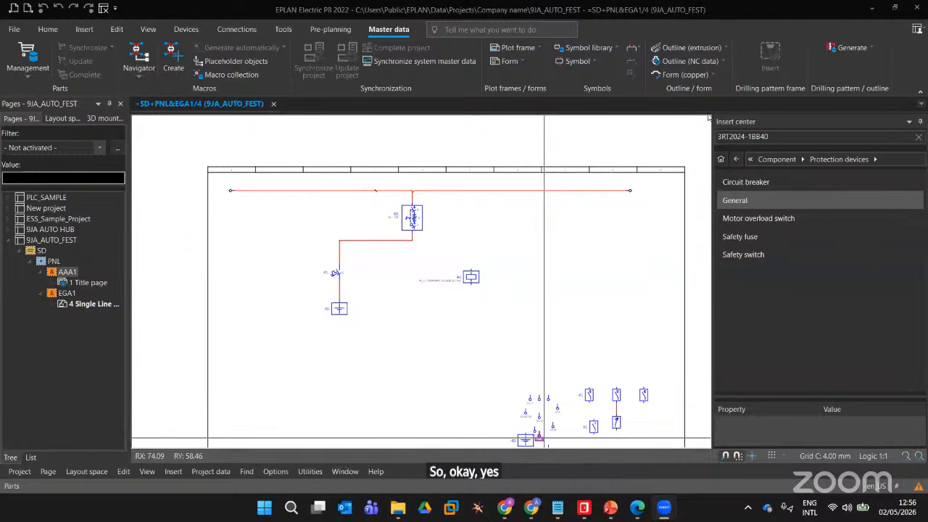
pyautogui.click(784, 135)
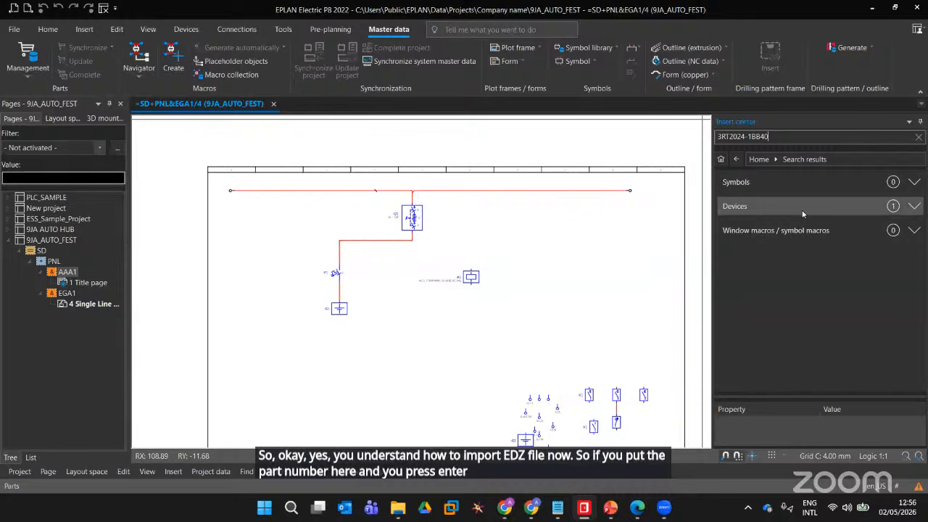
pyautogui.click(802, 210)
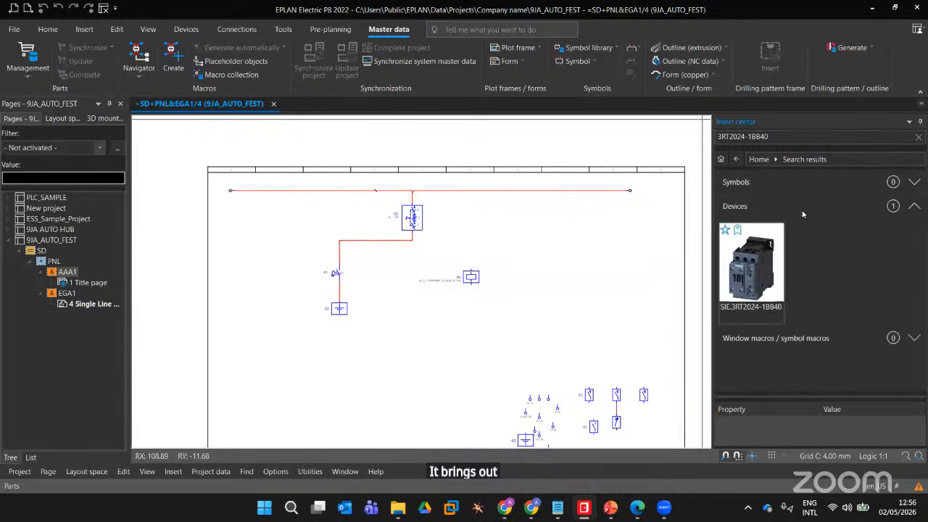
# Preview the SIE.3RT2024-1BB40 contactor symbol on the single-line page without placing it, and enlarge the part's property area
pyautogui.click(754, 259)
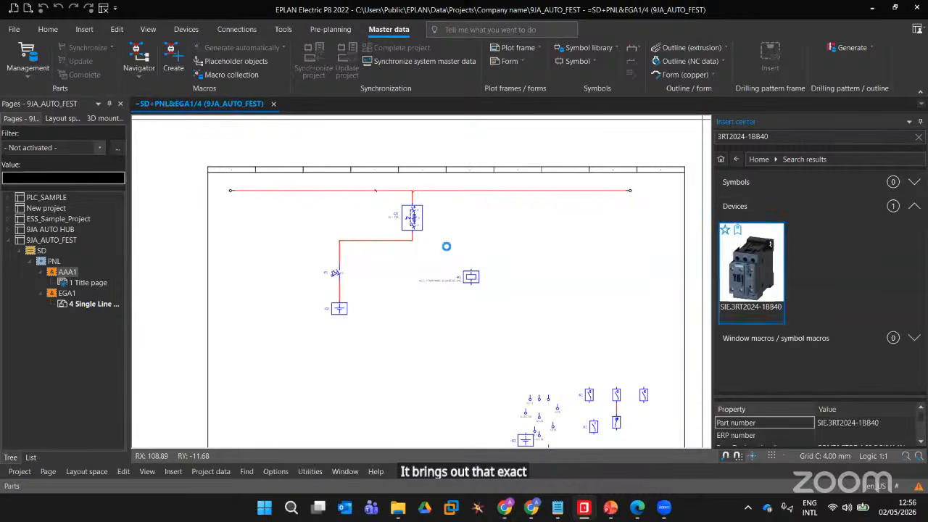
pyautogui.scroll(2, 565, 291)
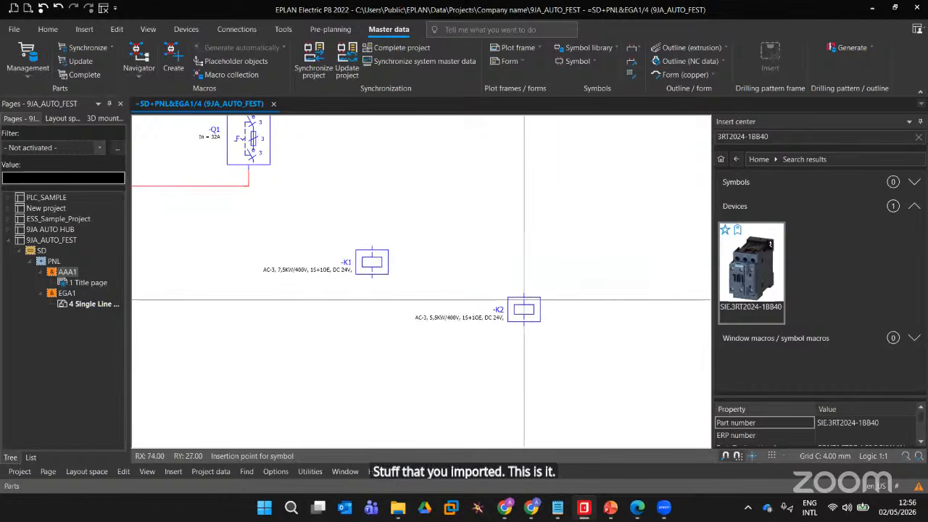
pyautogui.scroll(3, 569, 258)
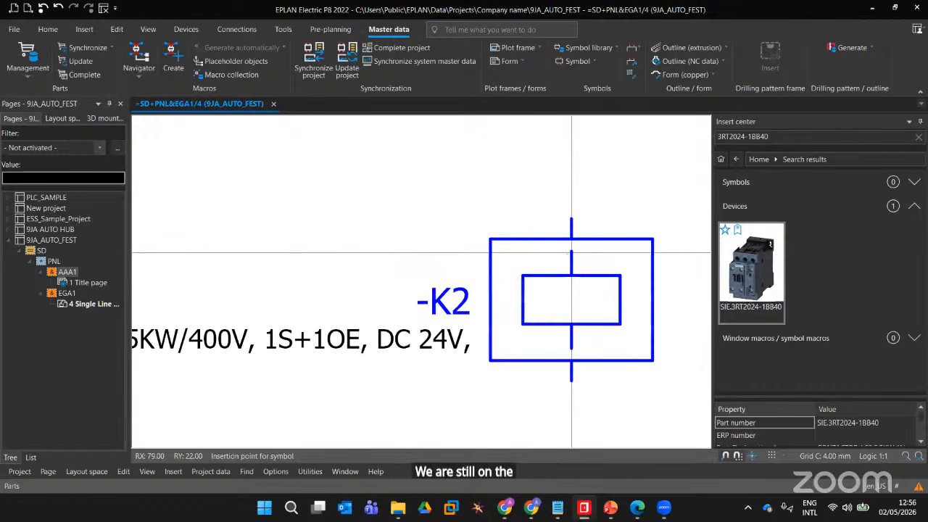
pyautogui.press('Escape')
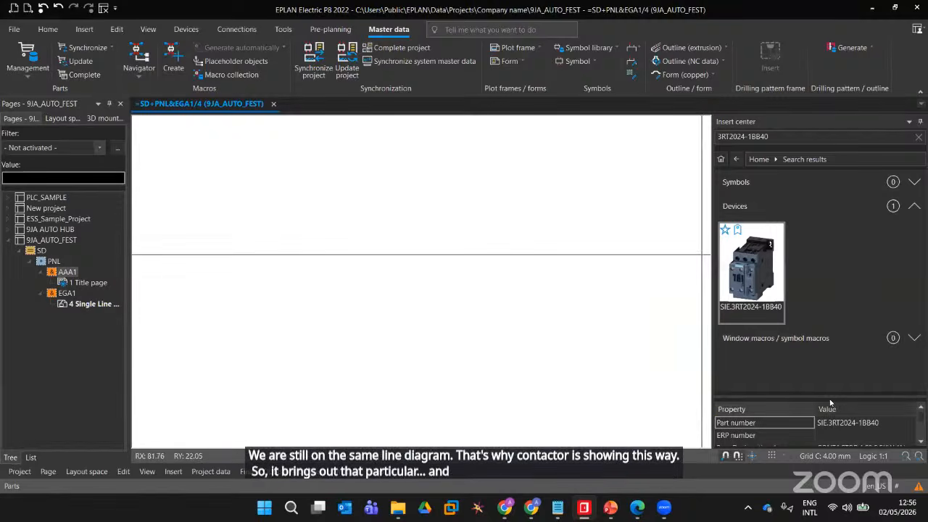
pyautogui.moveTo(831, 398); pyautogui.dragTo(834, 291)
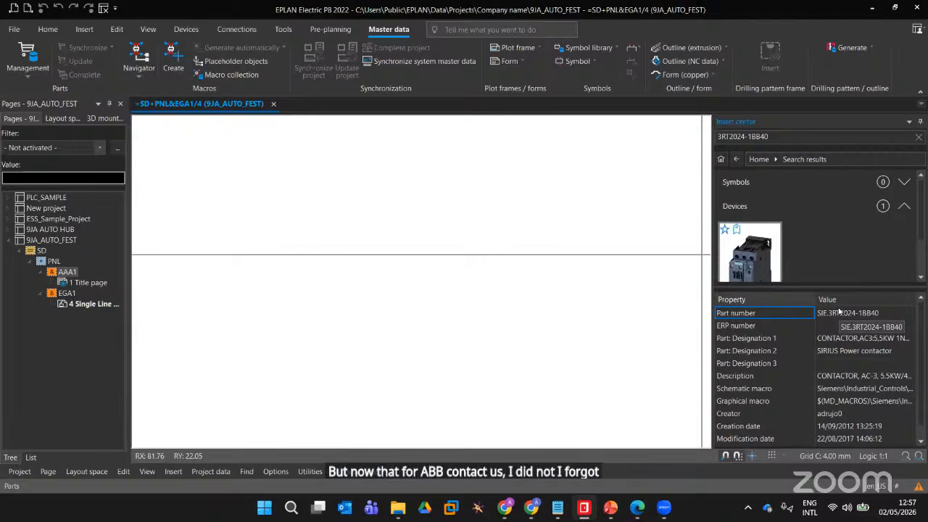
# Search the Insert center for the ABB contactor part number AF12-30-10-13
pyautogui.click(775, 136)
pyautogui.moveTo(773, 136); pyautogui.dragTo(677, 138)
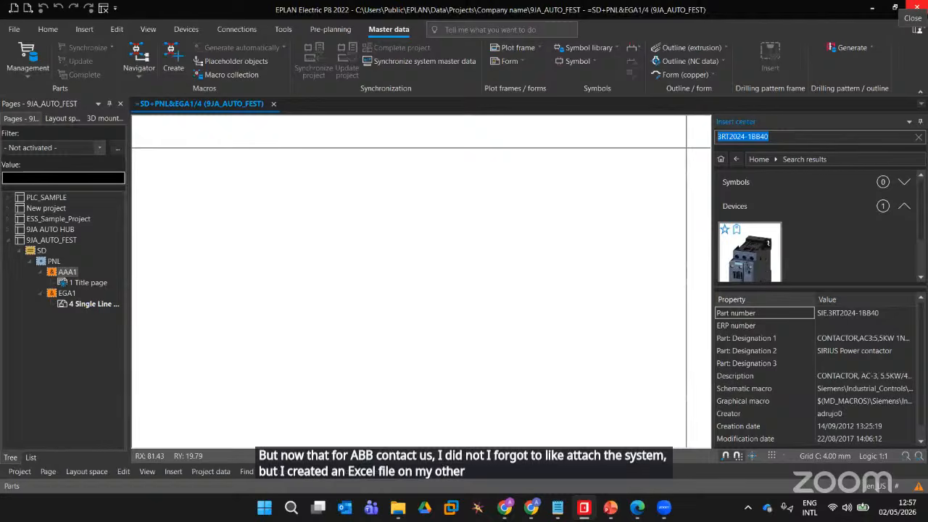
pyautogui.write('AF')
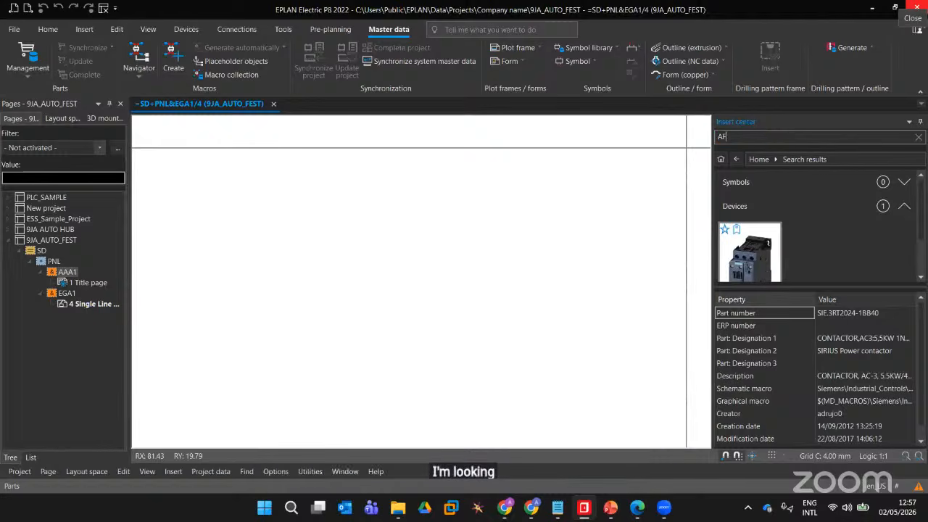
pyautogui.write('12')
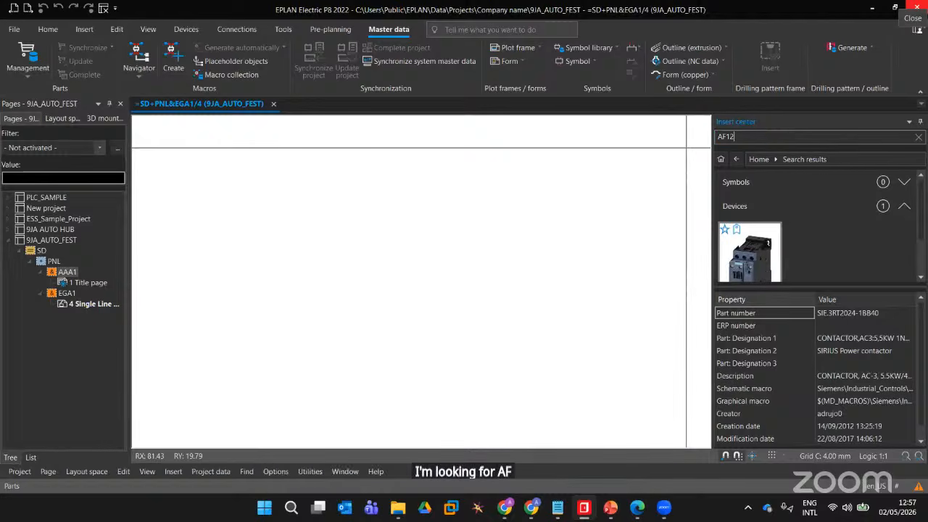
pyautogui.write('-30')
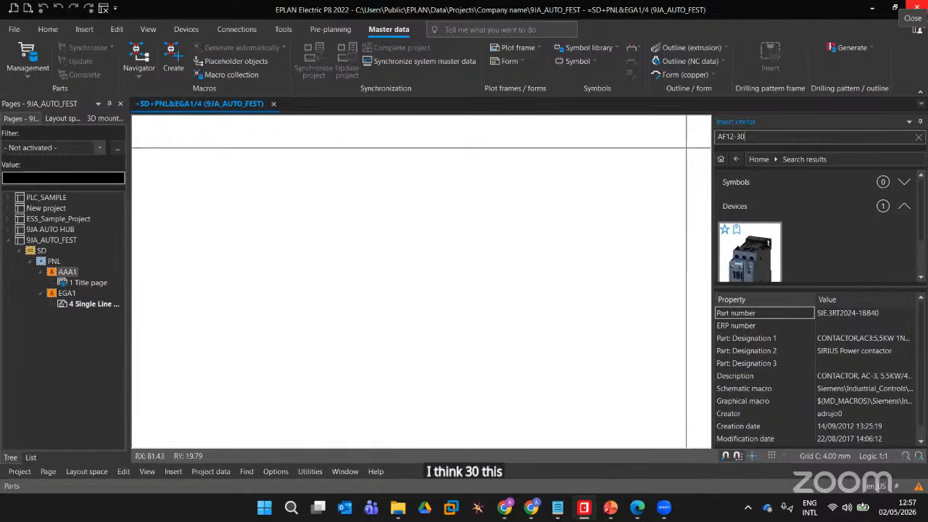
pyautogui.write('-10-13')
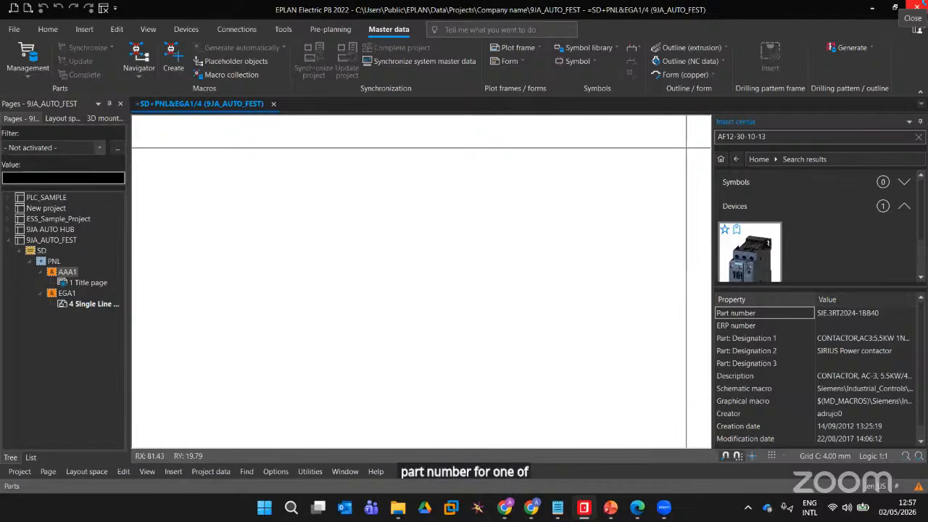
# Preview the ABB.1SBL157001R1310 contactor symbol on the single-line page without placing it
pyautogui.click(762, 206)
pyautogui.click(750, 221)
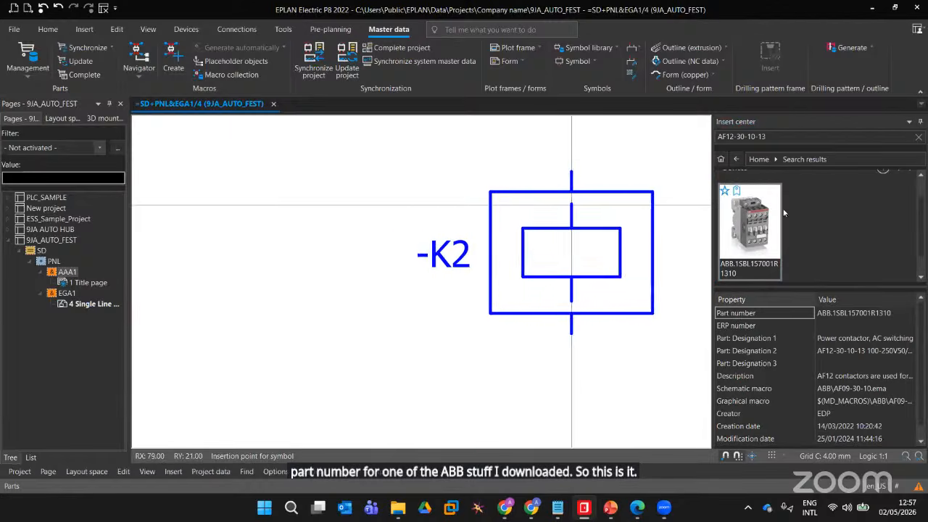
pyautogui.press('Escape')
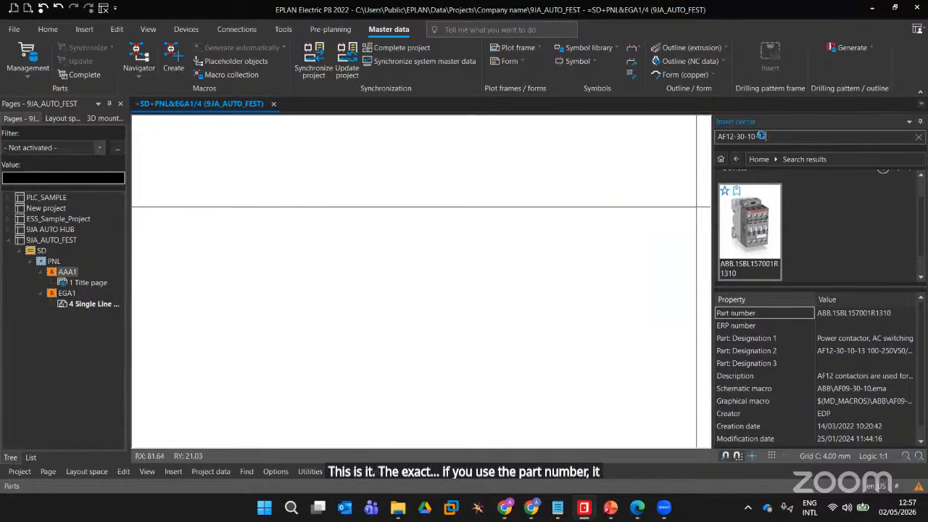
# Copy the part number AF12-30-10-13, search for it on Google in Chrome, and open ABB's product page
pyautogui.moveTo(769, 136); pyautogui.dragTo(468, 96)
pyautogui.hotkey('ctrl', 'c')
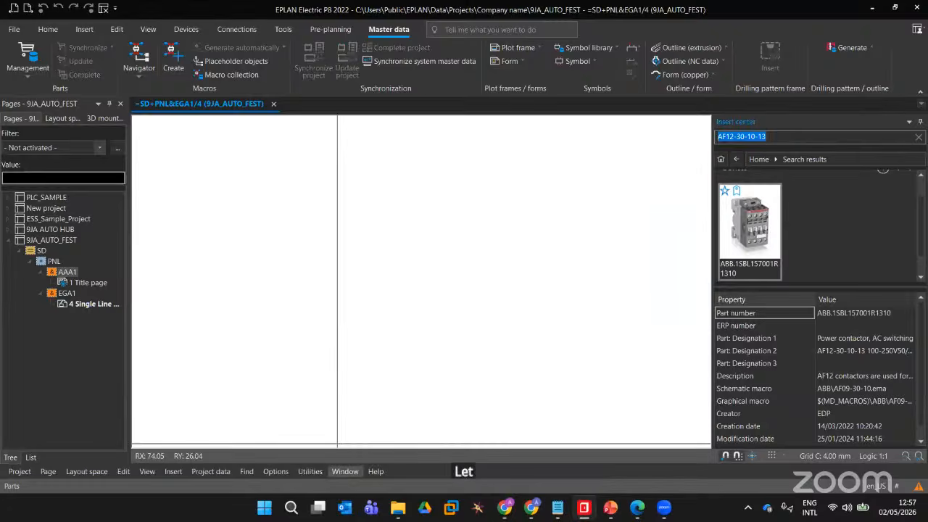
pyautogui.click(507, 510)
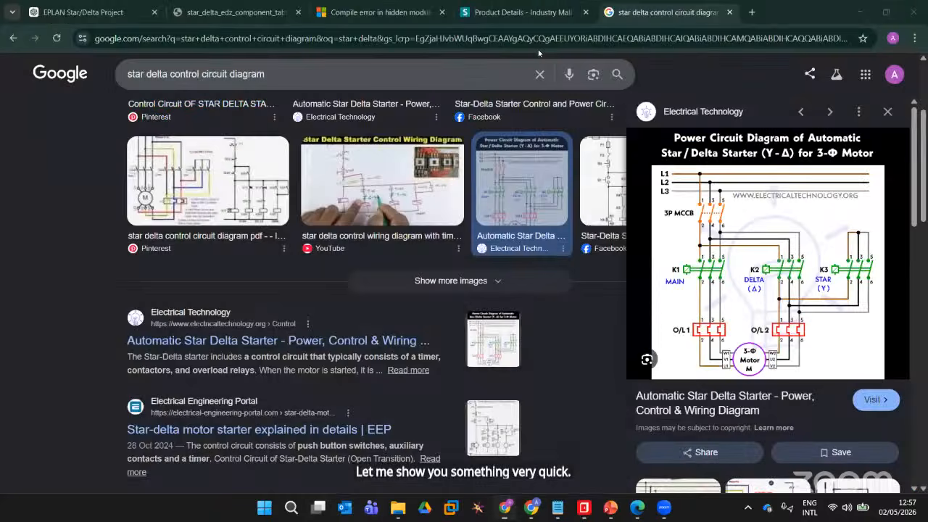
pyautogui.click(649, 45)
pyautogui.hotkey('ctrl', 'v')
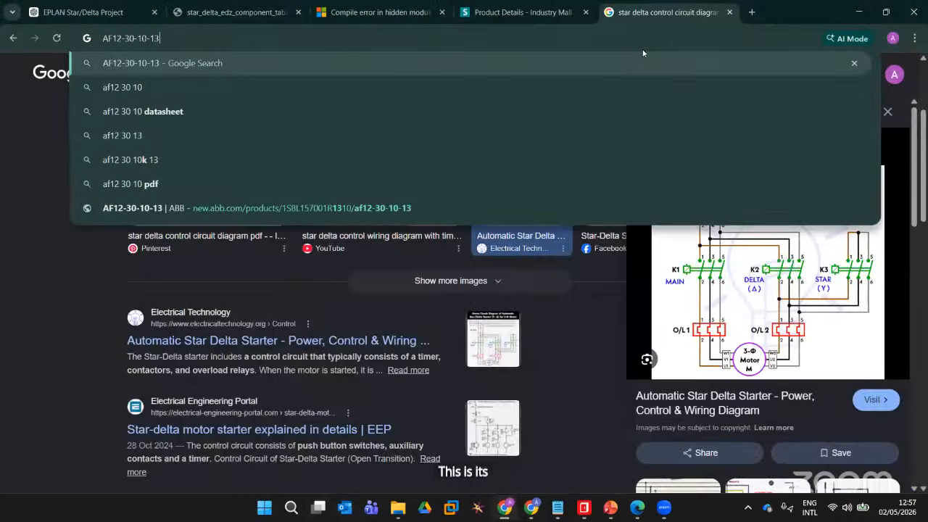
pyautogui.press('Return')
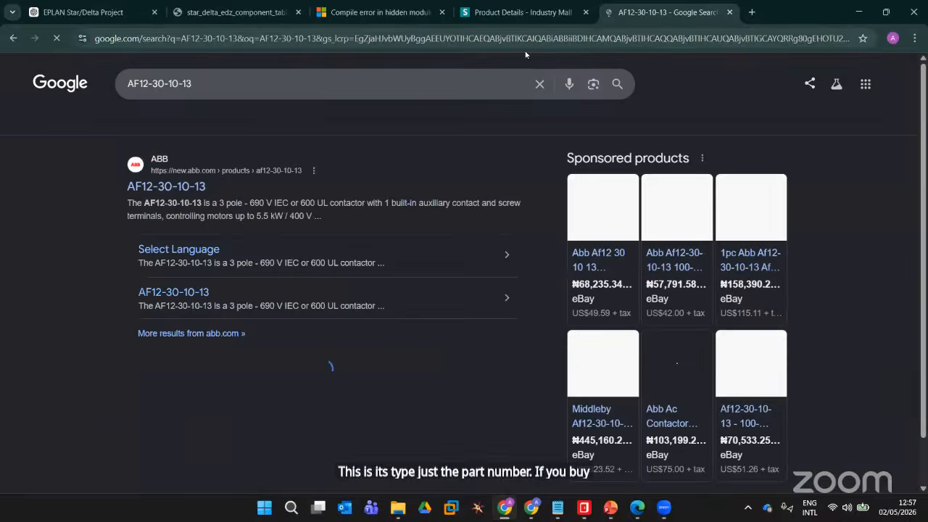
pyautogui.click(173, 190)
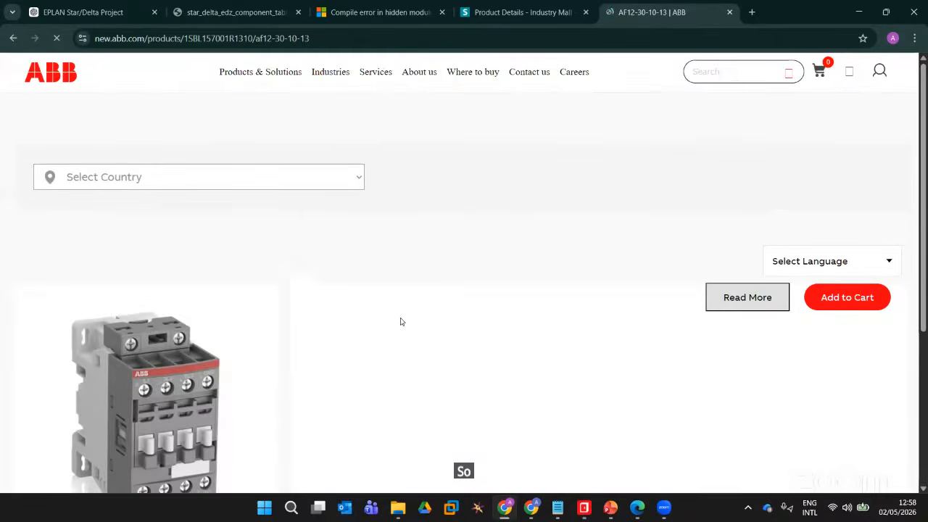
# Accept all cookies on the ABB website and look through the AF12-30-10-13 product page's general information
pyautogui.scroll(-3, 397, 324)
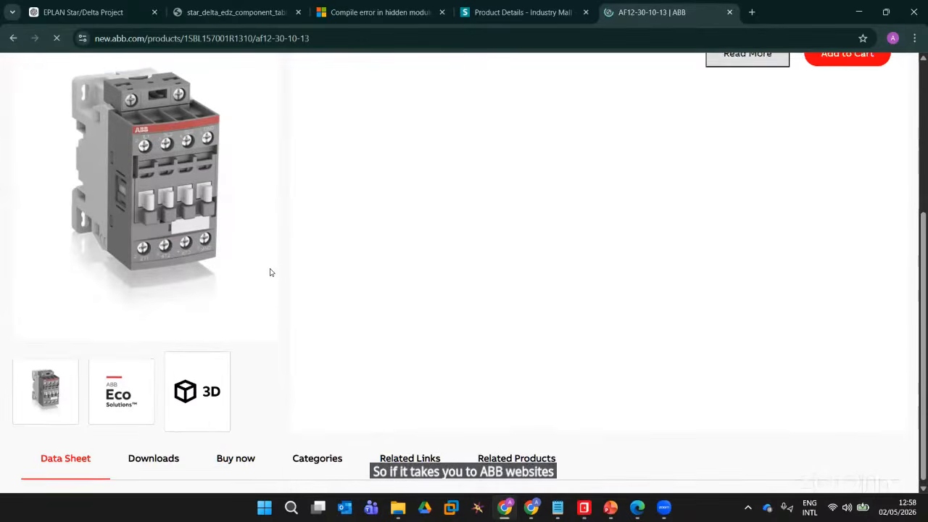
pyautogui.scroll(3, 456, 246)
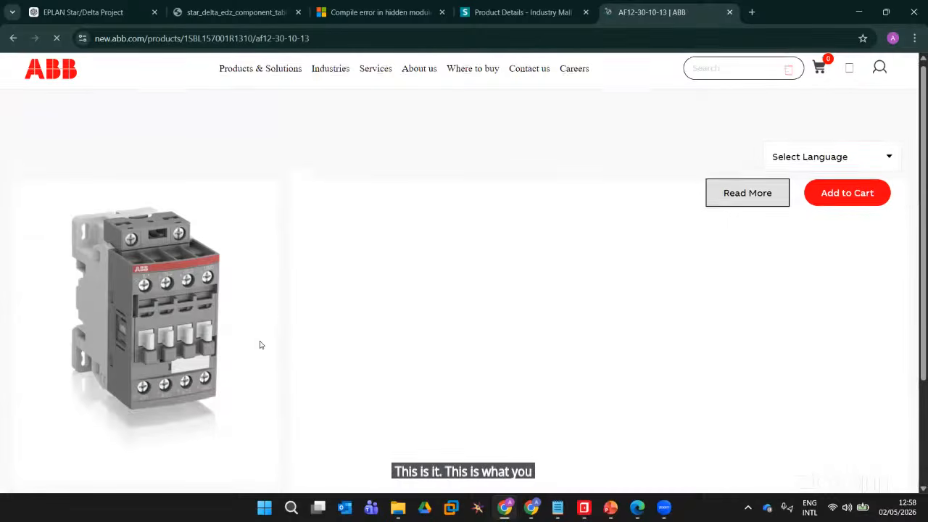
pyautogui.scroll(-2, 260, 345)
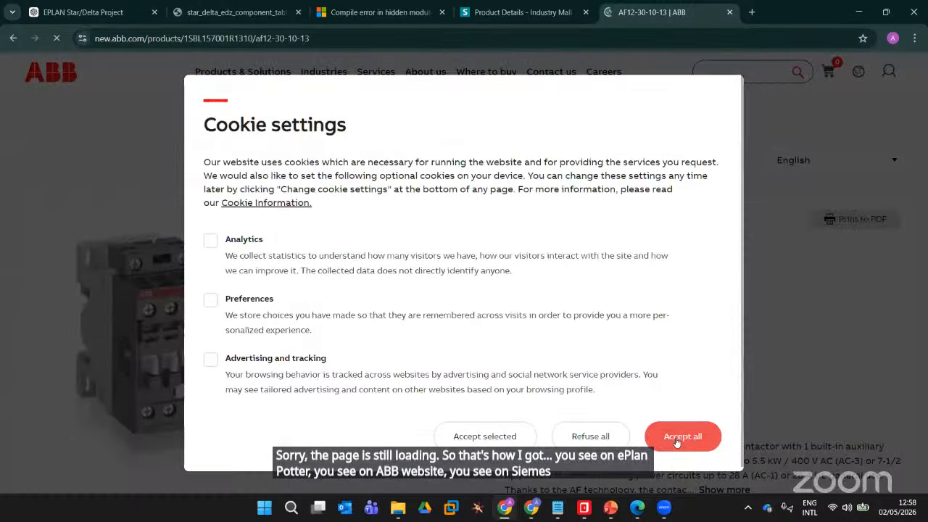
pyautogui.click(676, 441)
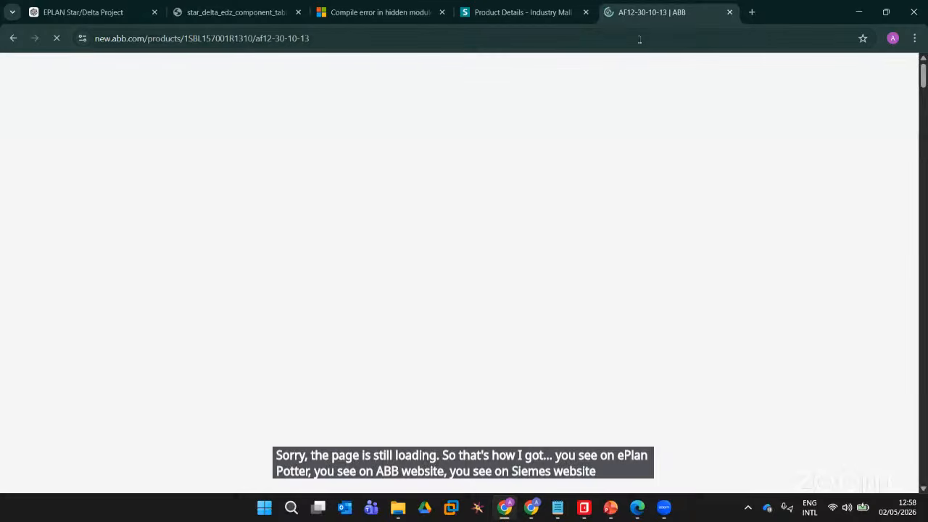
pyautogui.scroll(-2, 401, 278)
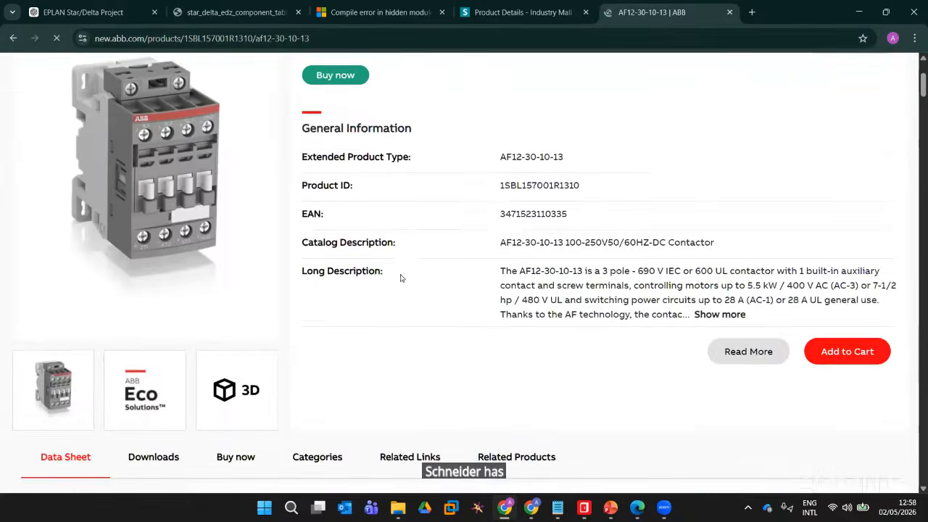
pyautogui.scroll(-4, 401, 278)
pyautogui.scroll(3, 259, 280)
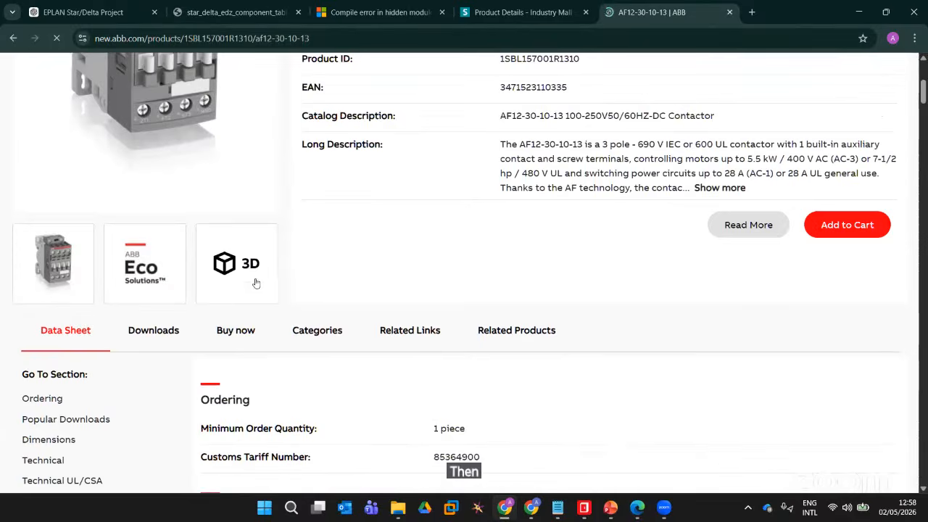
# Show the downloads for AF12 on the product page and filter the available documents to EPLAN Data
pyautogui.click(153, 330)
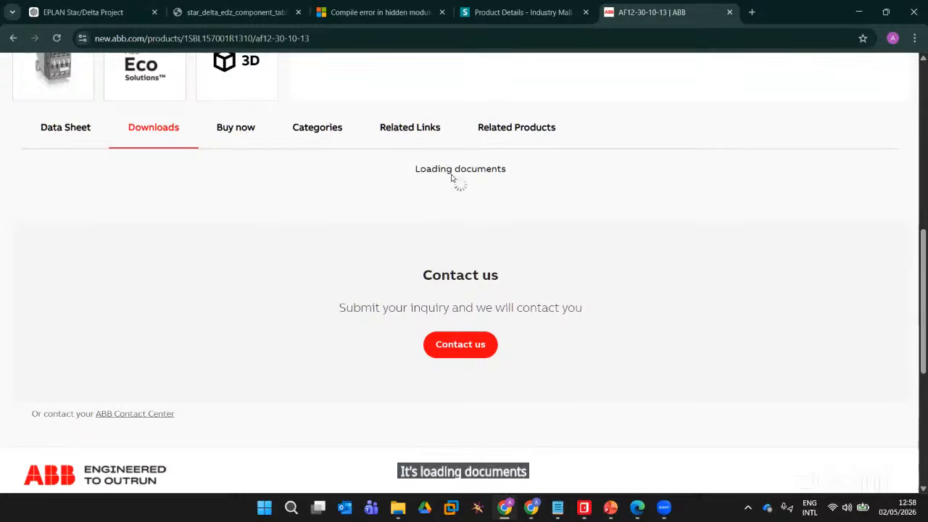
pyautogui.scroll(4, 489, 250)
pyautogui.scroll(-3, 488, 250)
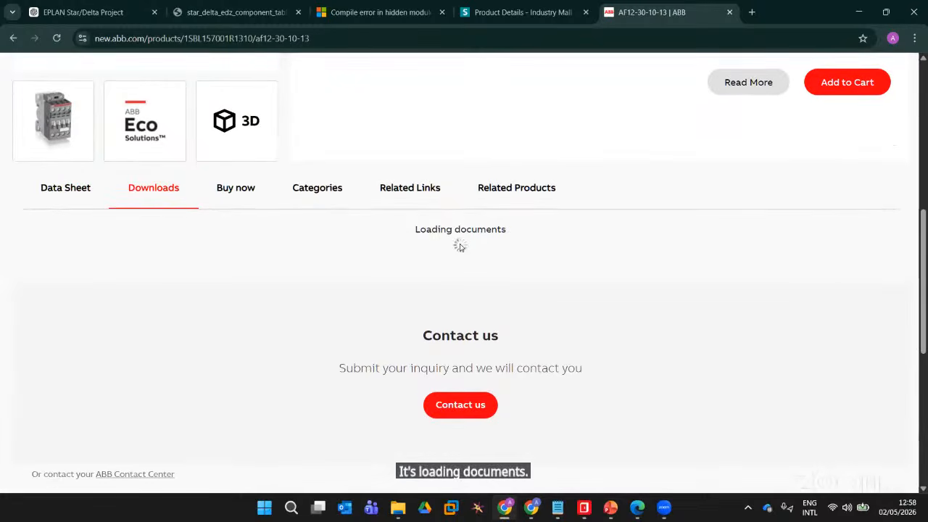
pyautogui.scroll(-4, 89, 345)
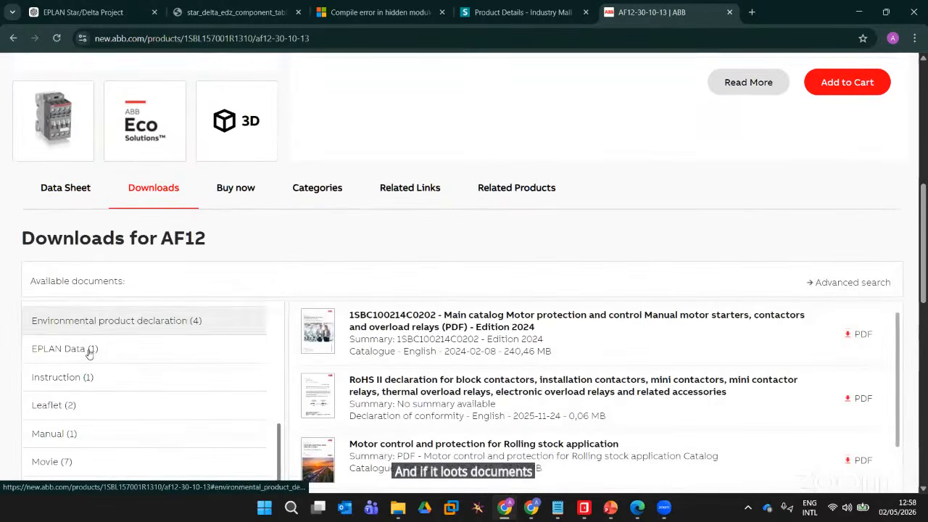
pyautogui.click(70, 351)
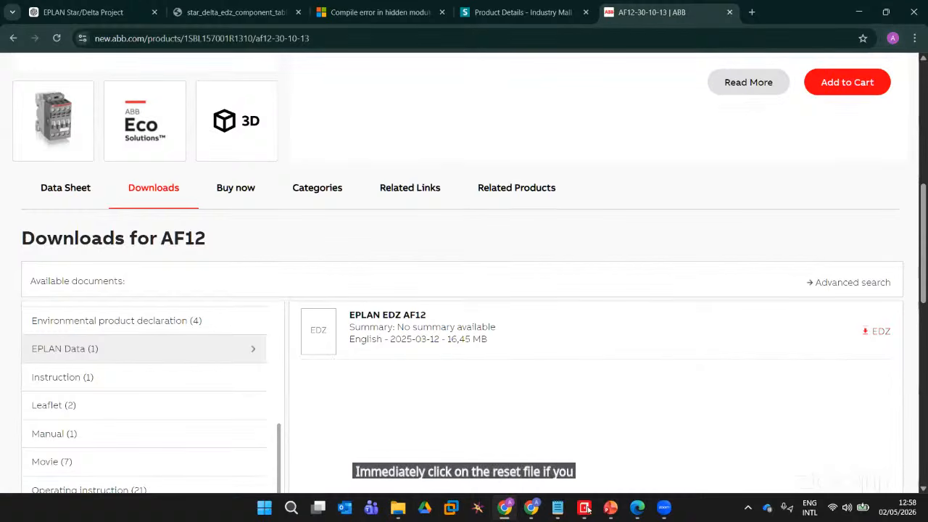
# Highlight the product designation AF12-30-10-13 in the heading of the ABB product page
pyautogui.scroll(1, 307, 212)
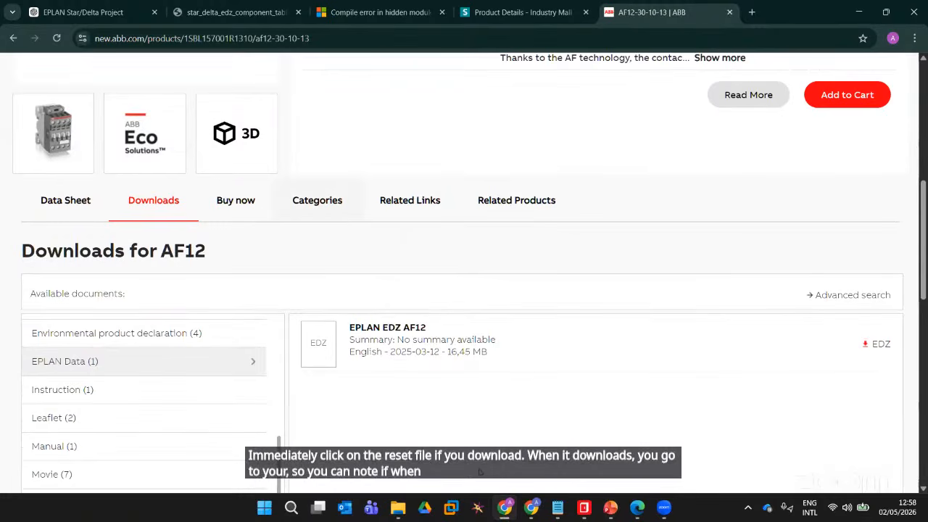
pyautogui.scroll(6, 531, 334)
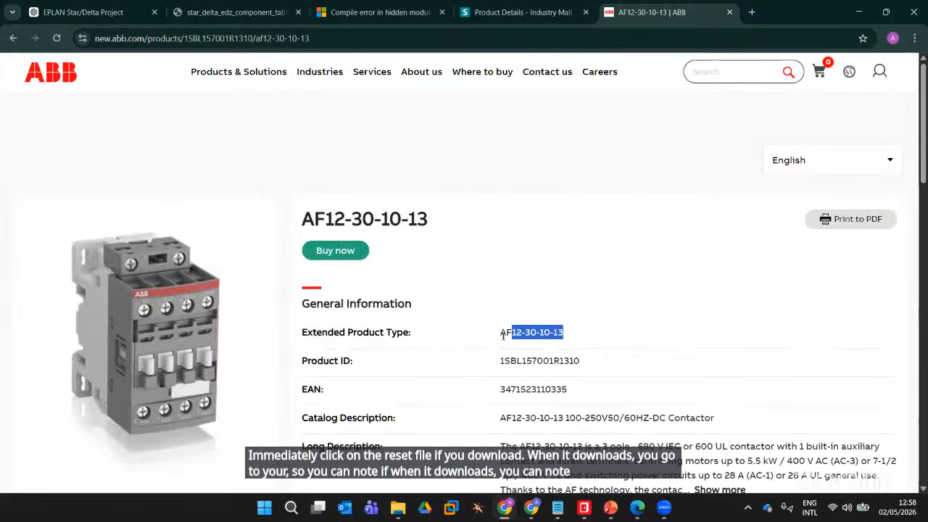
pyautogui.moveTo(434, 220); pyautogui.dragTo(351, 247)
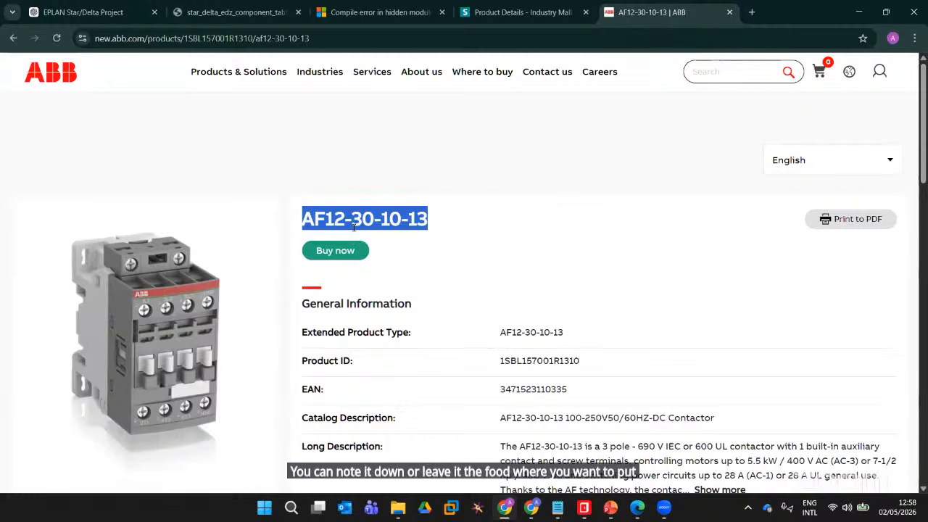
# Switch to EPLAN, copy AF12-30-10-13 from the Insert center search, search for "ABB contactors" instead, and browse the found devices
pyautogui.click(585, 508)
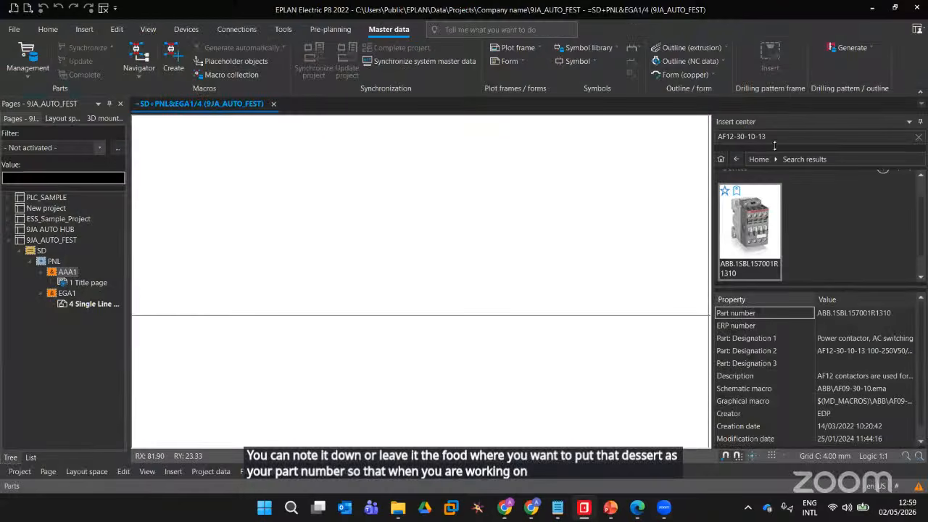
pyautogui.click(747, 139)
pyautogui.hotkey('ctrl', 'c')
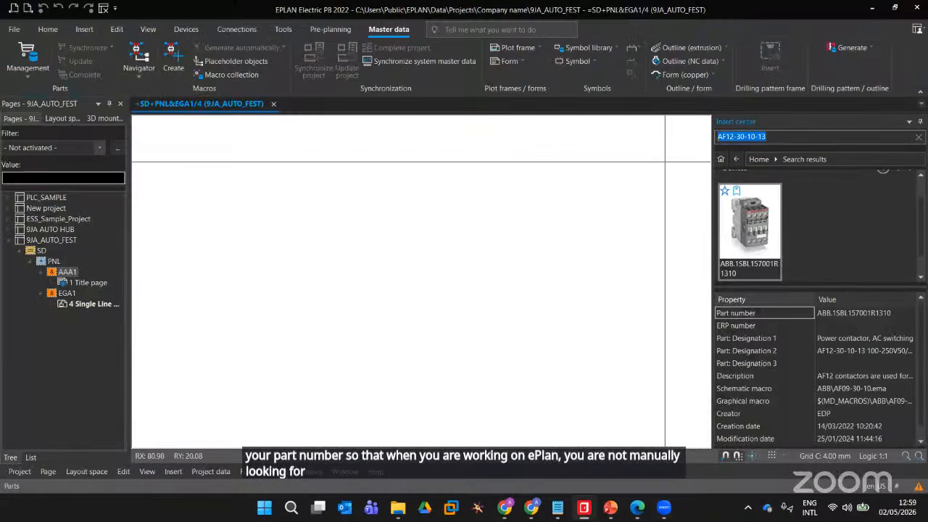
pyautogui.write('ABB co')
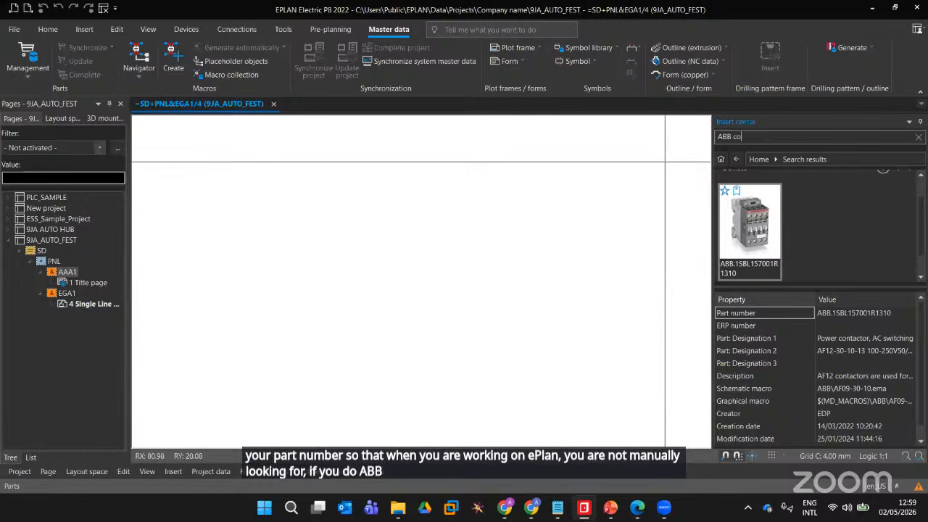
pyautogui.write('ntactors')
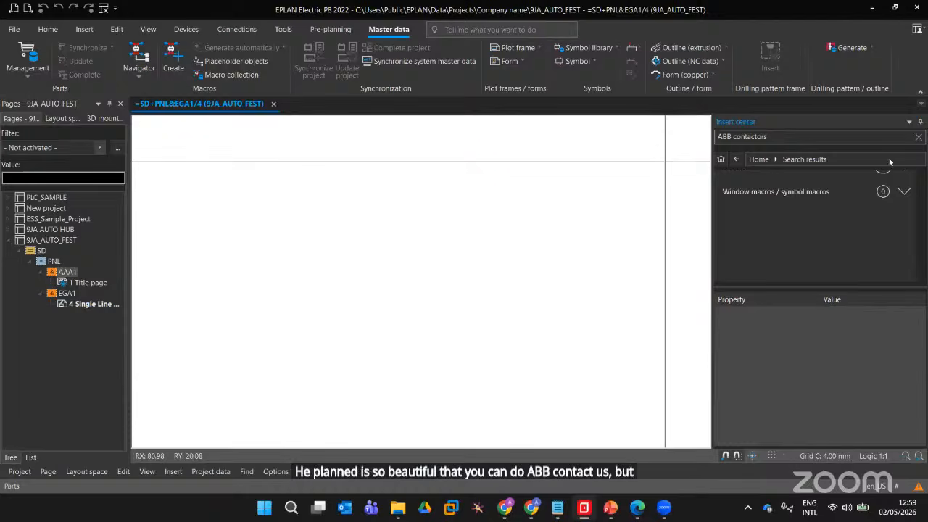
pyautogui.scroll(2, 872, 218)
pyautogui.click(820, 206)
pyautogui.scroll(-2, 821, 248)
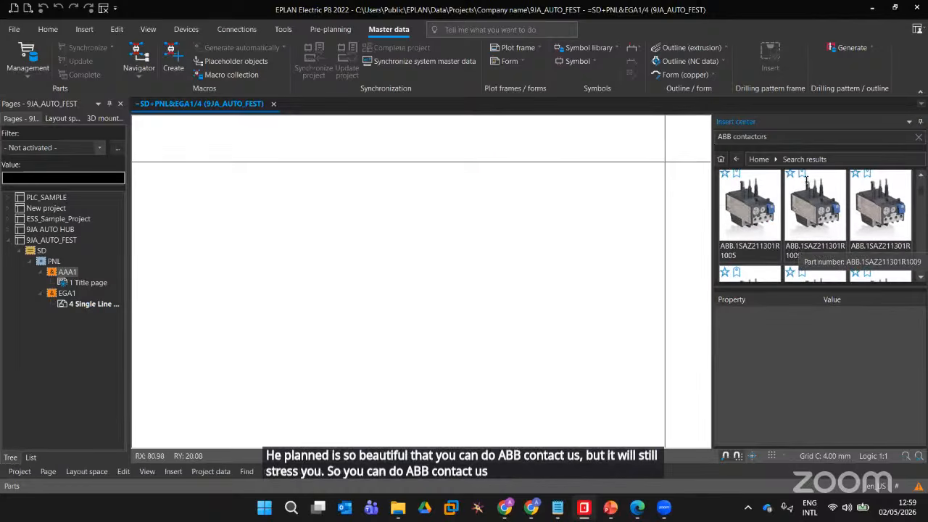
# Refine the Insert center search to "ABB contactors 30A" and enlarge the results area to view the found devices
pyautogui.click(806, 138)
pyautogui.write('30')
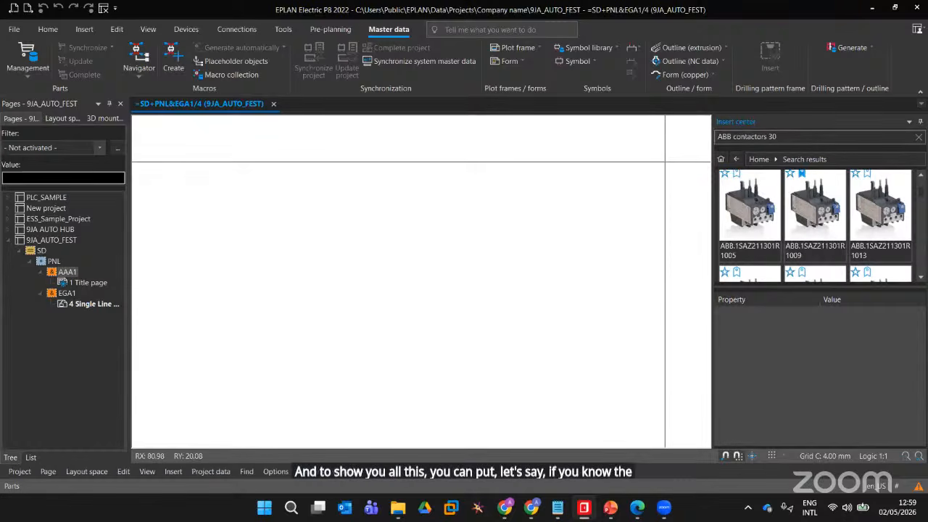
pyautogui.write('A')
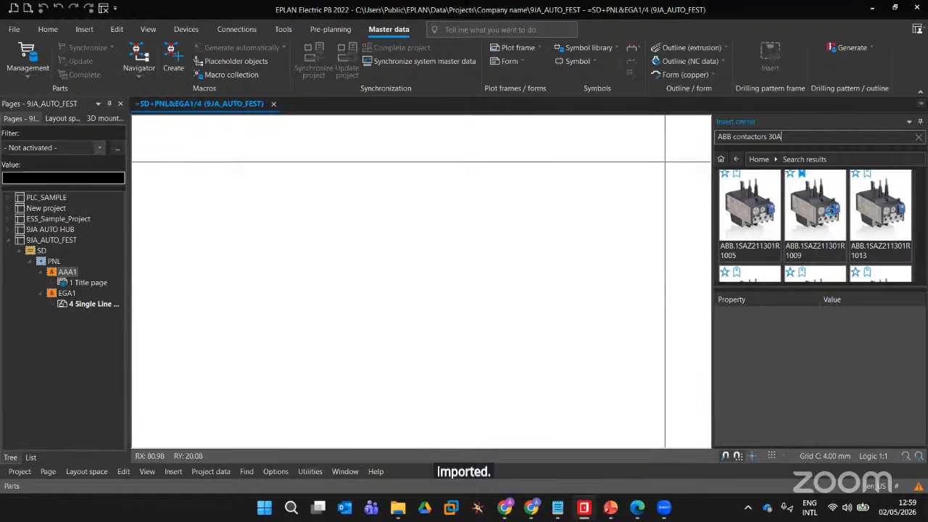
pyautogui.press('Return')
pyautogui.click(831, 214)
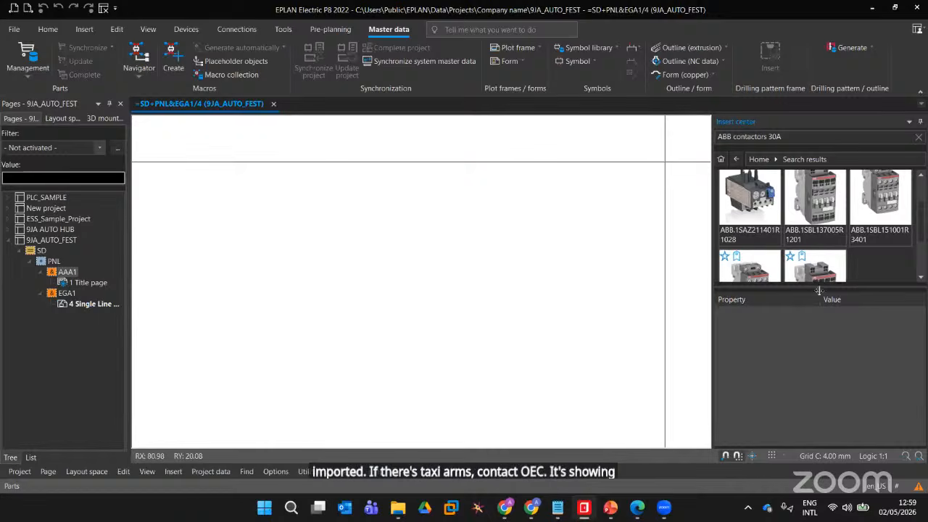
pyautogui.moveTo(808, 284); pyautogui.dragTo(811, 340)
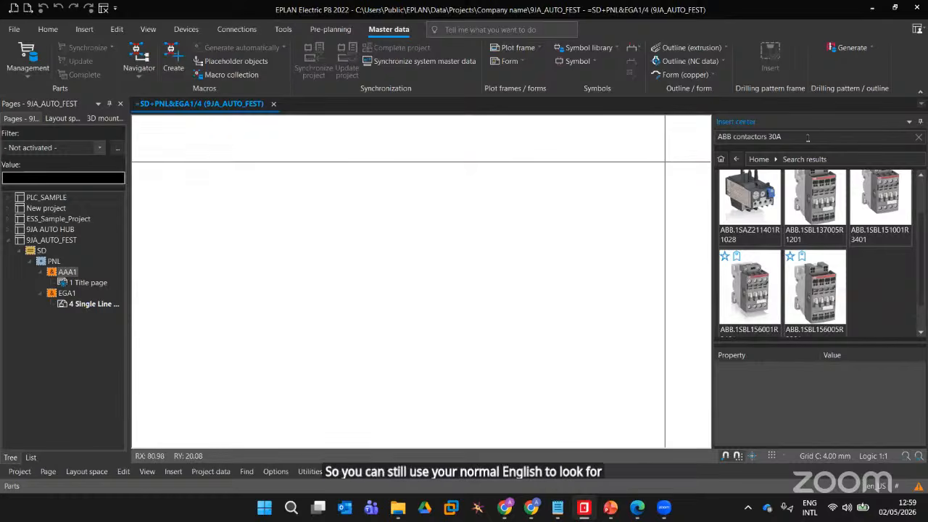
# Search the Insert center for AF12-30-10-13 and preview its contactor symbol on the page without placing it
pyautogui.moveTo(781, 137); pyautogui.dragTo(703, 149)
pyautogui.hotkey('ctrl', 'v')
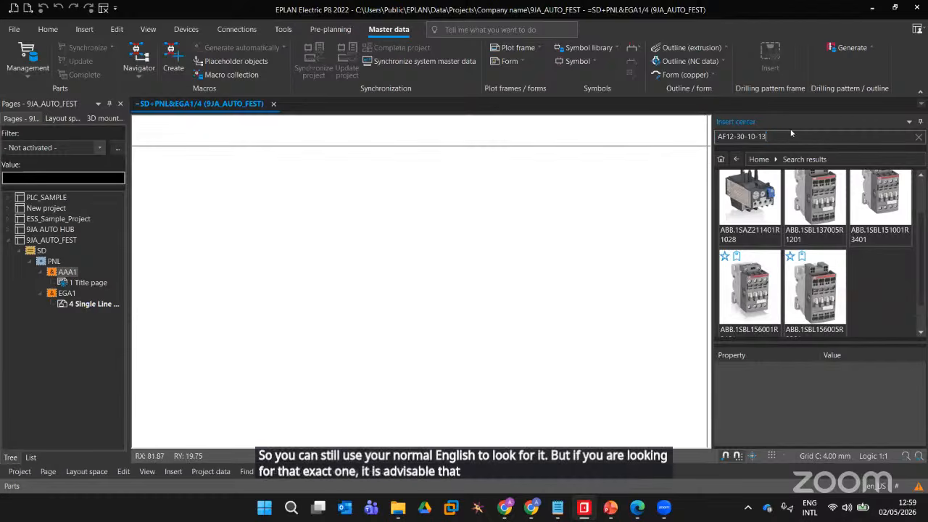
pyautogui.press('Return')
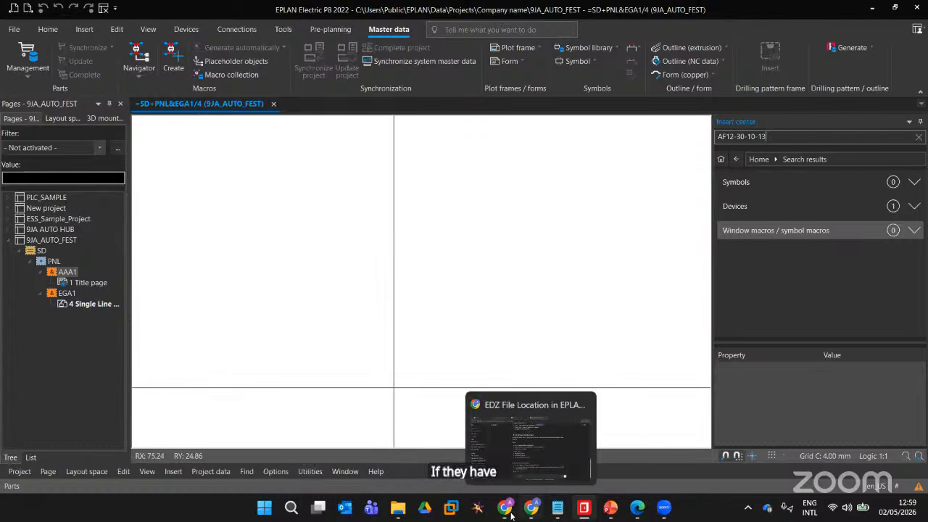
pyautogui.moveTo(509, 515)
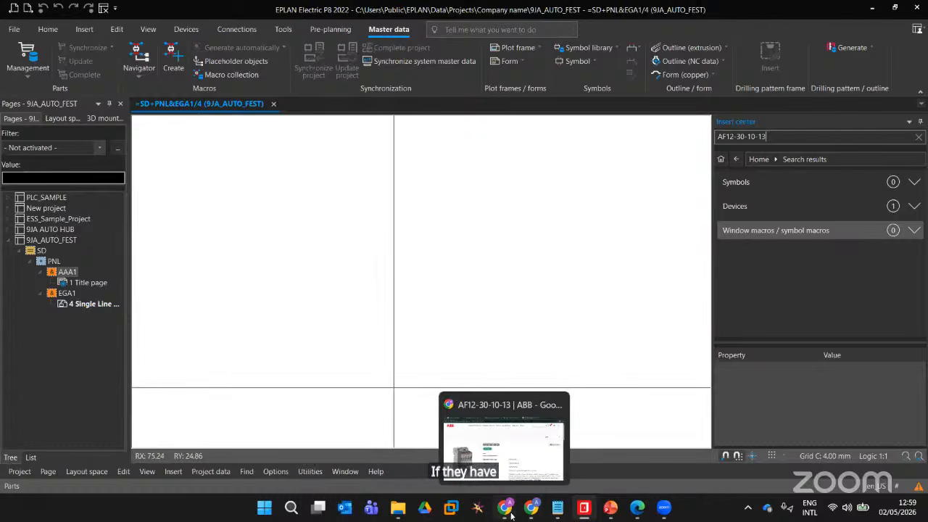
pyautogui.click(901, 208)
pyautogui.click(759, 265)
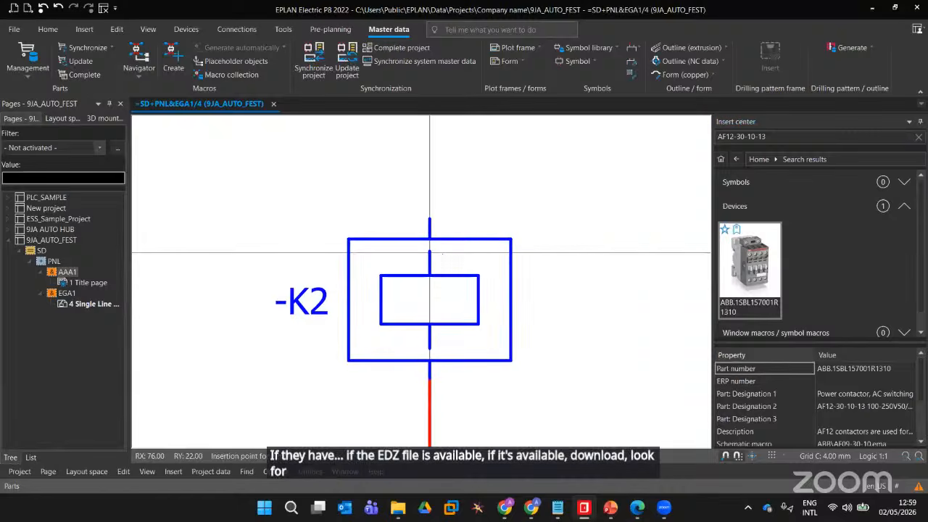
pyautogui.press('Escape')
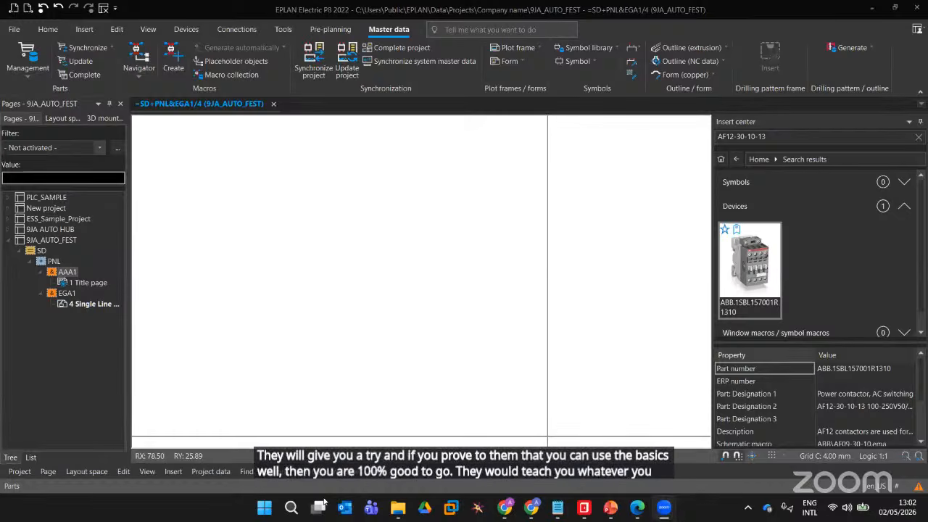
# Examine the single-line overview drawing on page EGA1/4 and return the Insert center to its home level
pyautogui.click(585, 513)
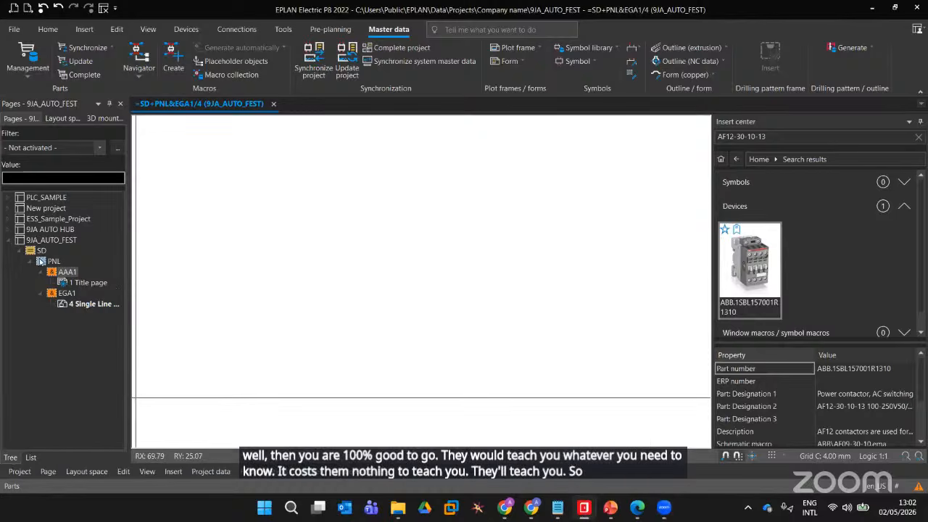
pyautogui.click(34, 262)
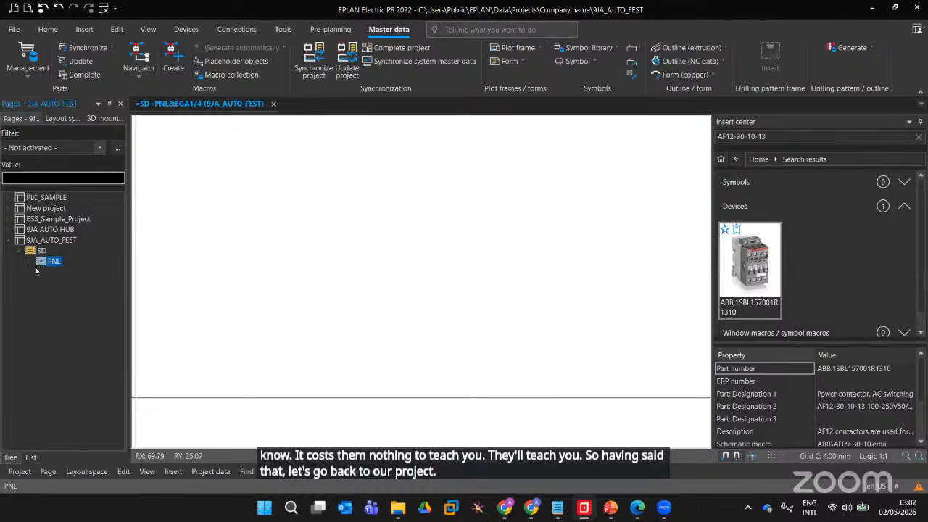
pyautogui.click(41, 294)
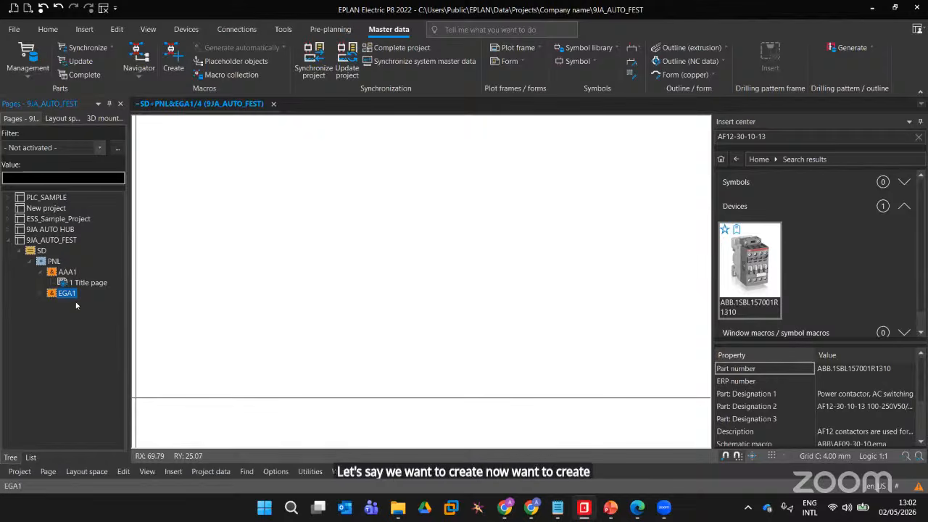
pyautogui.moveTo(370, 340); pyautogui.dragTo(379, 359, button='middle')
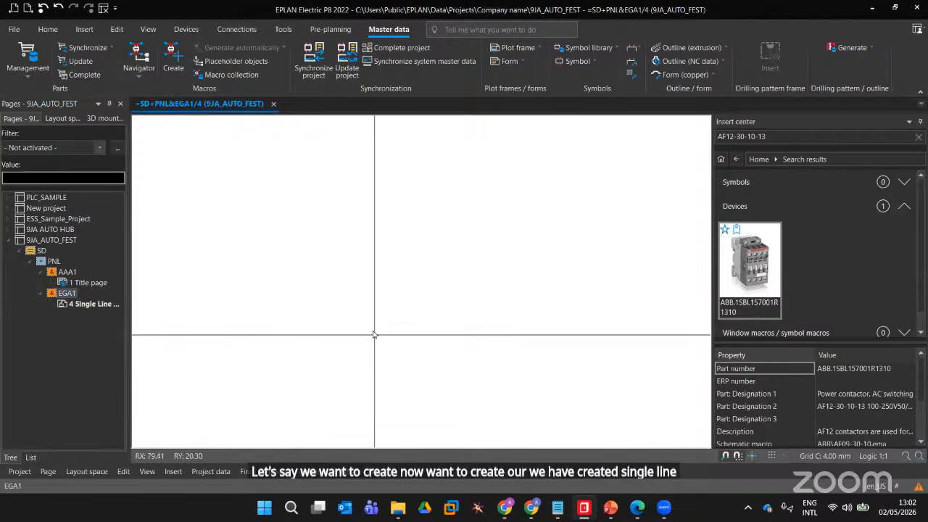
pyautogui.scroll(-2, 364, 293)
pyautogui.moveTo(393, 283); pyautogui.dragTo(659, 271, button='middle')
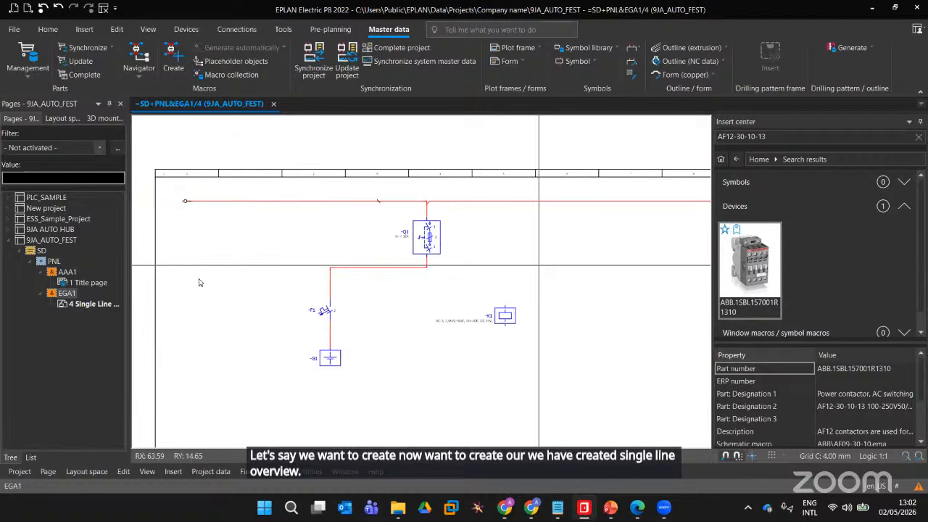
pyautogui.click(48, 29)
pyautogui.click(84, 29)
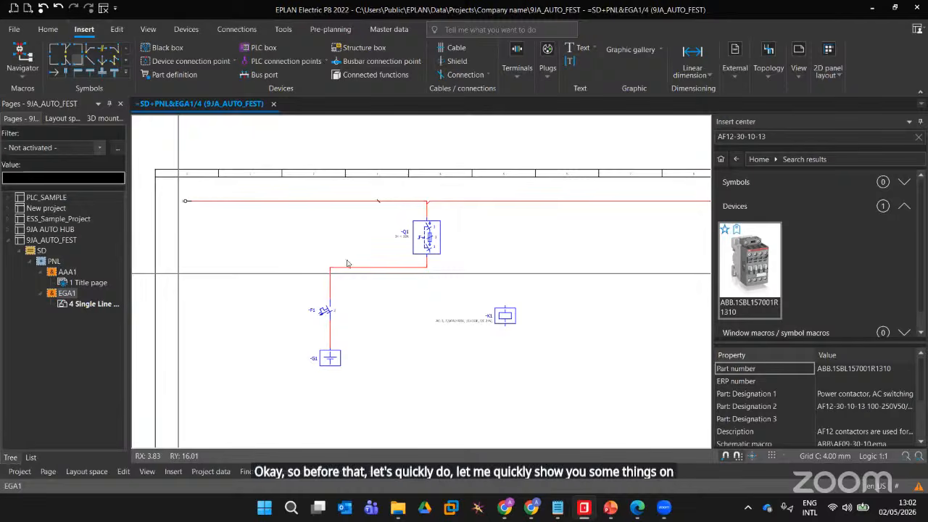
pyautogui.click(734, 166)
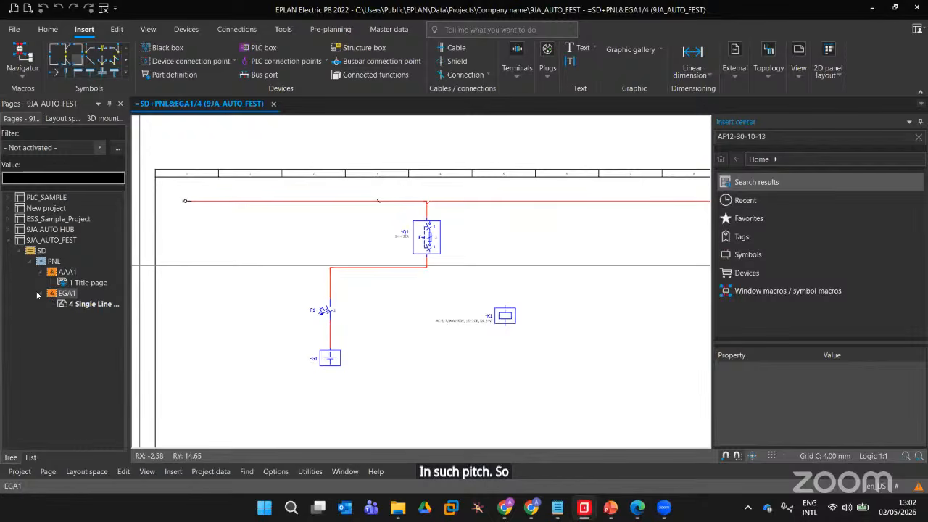
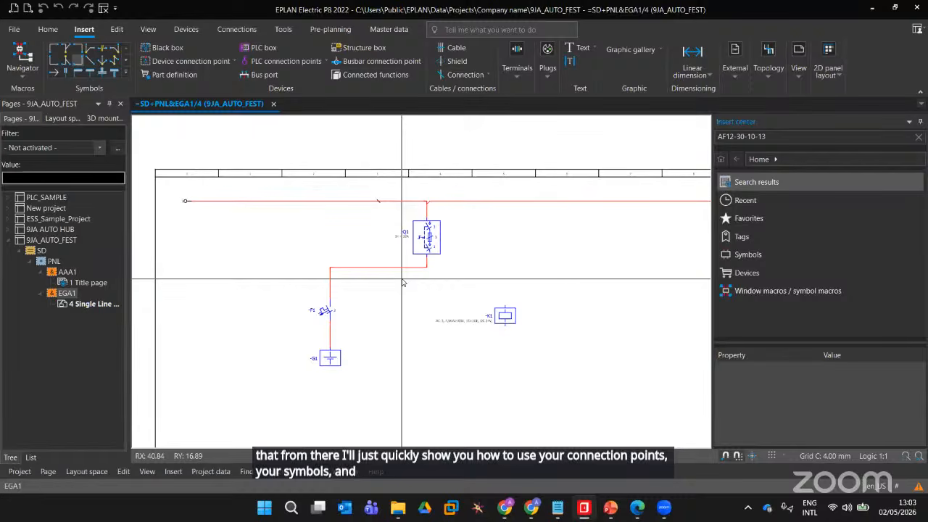
# Collapse the AAA1 and EGA1 document types and start a new page in the 9JA_AUTO_FEST project
pyautogui.click(42, 294)
pyautogui.doubleClick(62, 273)
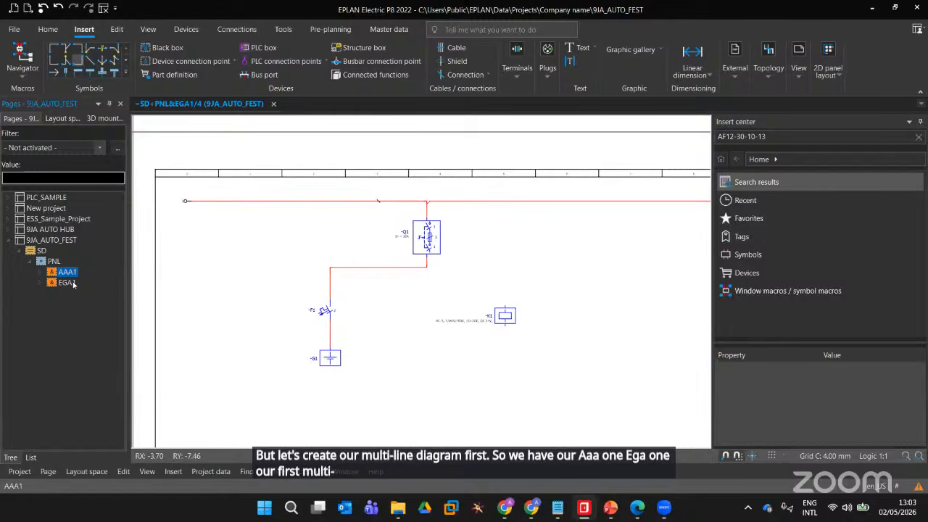
pyautogui.click(43, 240)
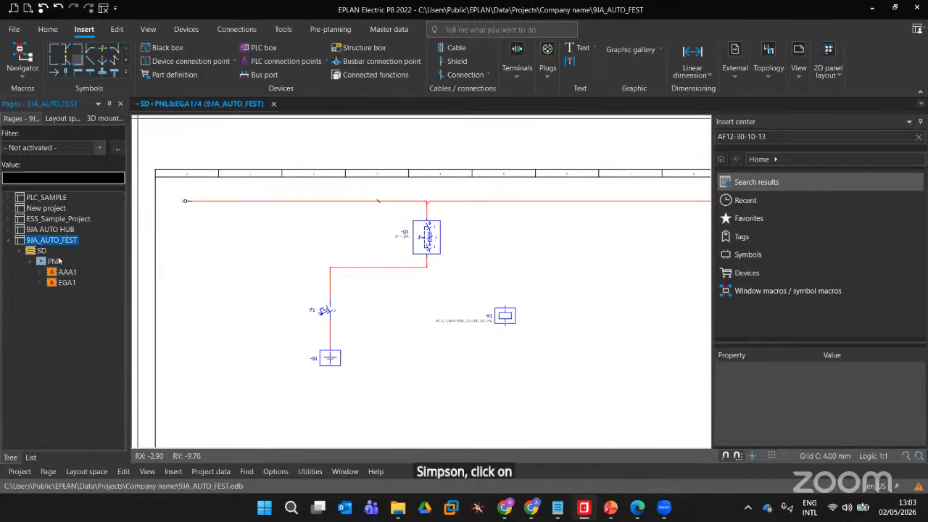
pyautogui.click(64, 29)
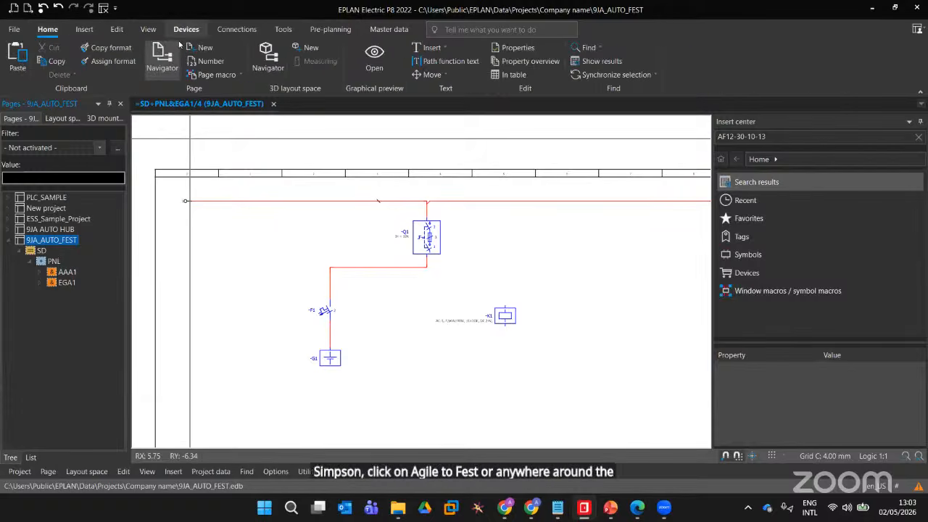
pyautogui.hotkey('ctrl', 'n')
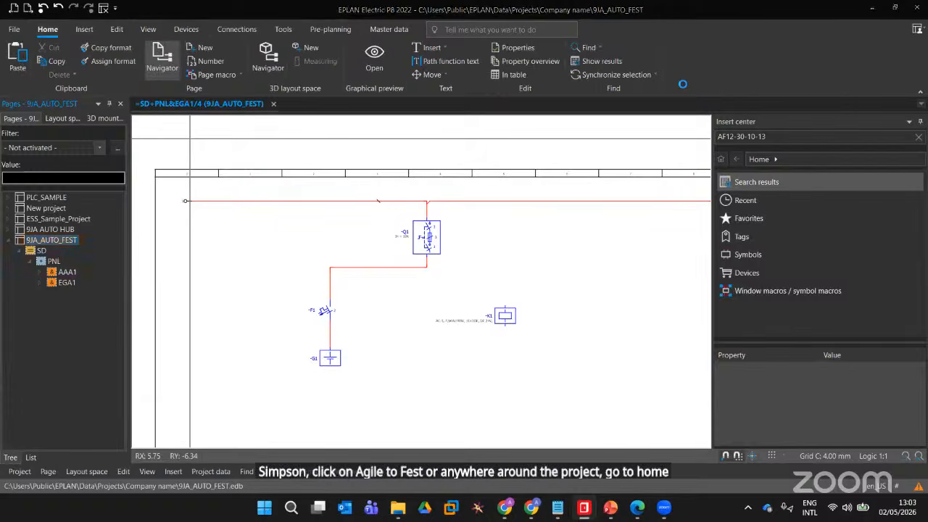
# Give the new page the document type EFS1 and page name 5 within its full page name
pyautogui.click(594, 144)
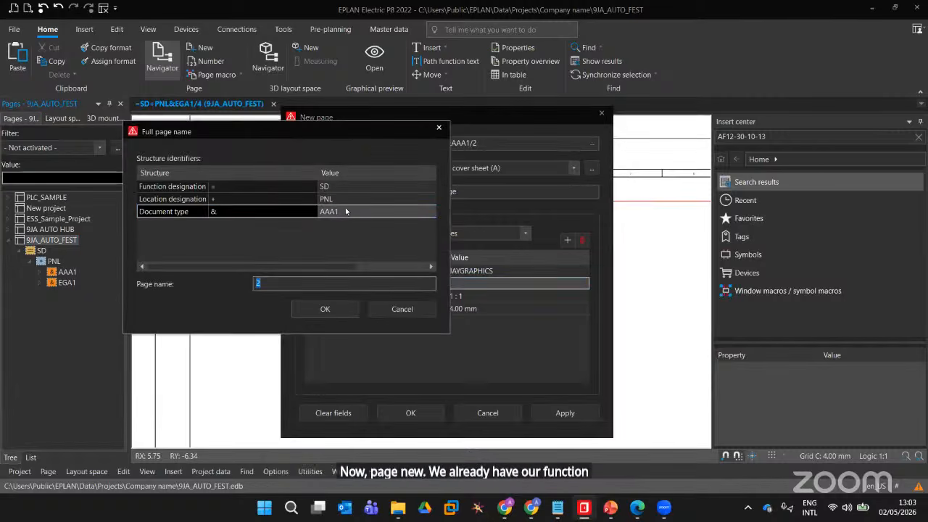
pyautogui.click(345, 211)
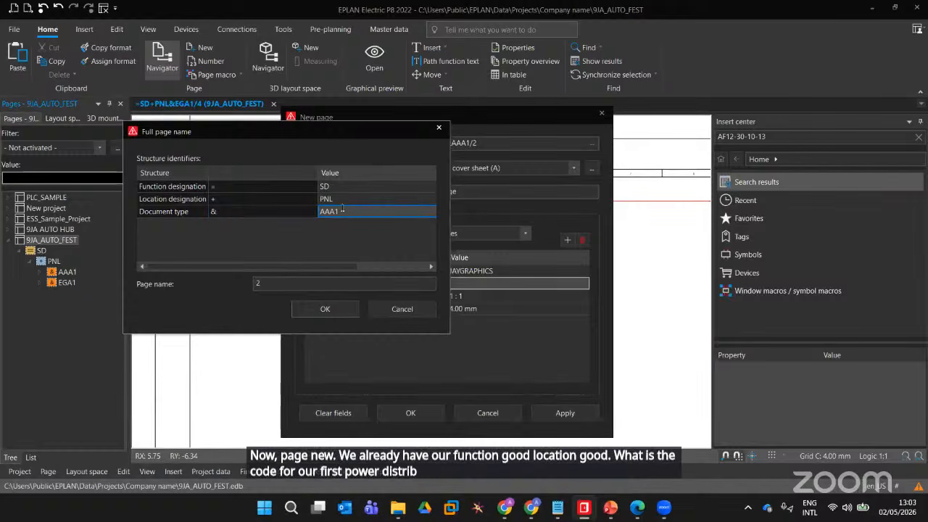
pyautogui.press('BackSpace')
pyautogui.press('BackSpace')
pyautogui.press('BackSpace')
pyautogui.press('BackSpace')
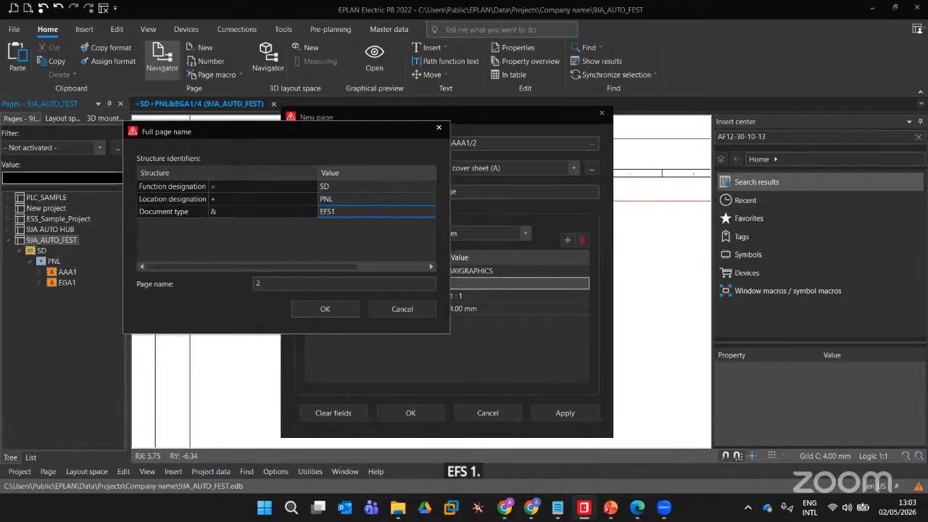
pyautogui.click(428, 284)
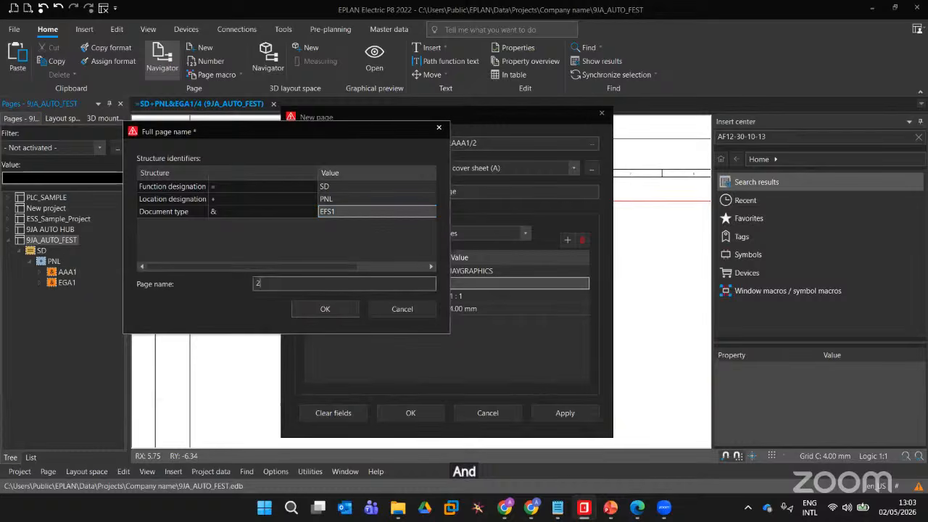
pyautogui.press('BackSpace')
pyautogui.write('5')
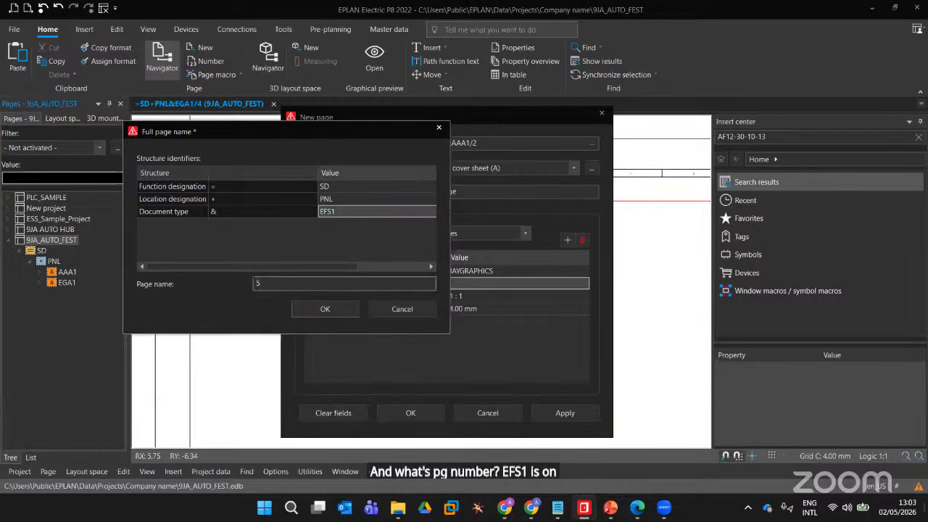
pyautogui.click(324, 309)
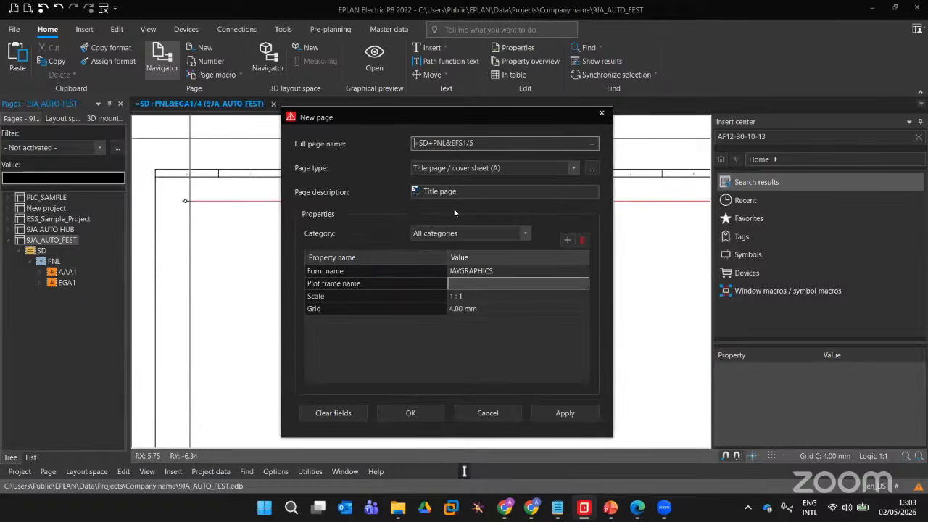
# Set the new page's type to Schematic multi-line (I) and enter "400V SUPPLY DISTR" in its description
pyautogui.click(570, 168)
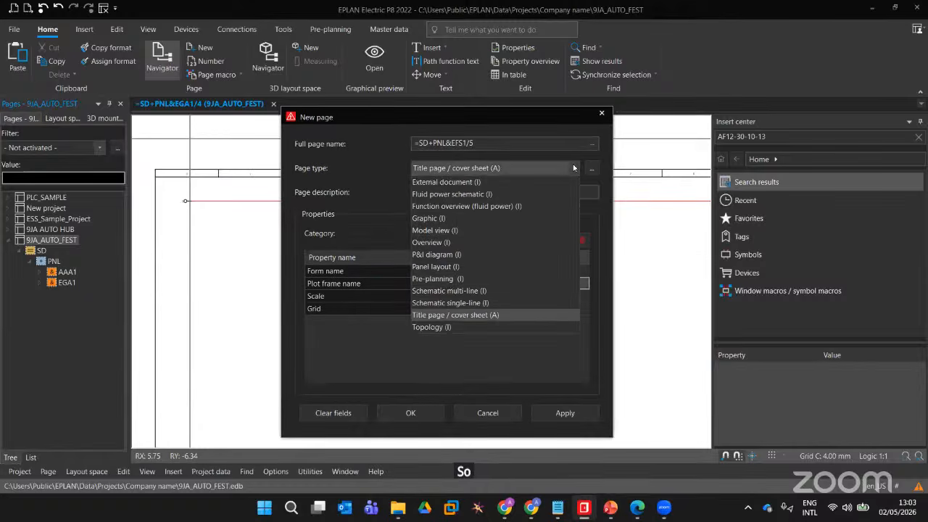
pyautogui.click(445, 291)
pyautogui.press('Tab')
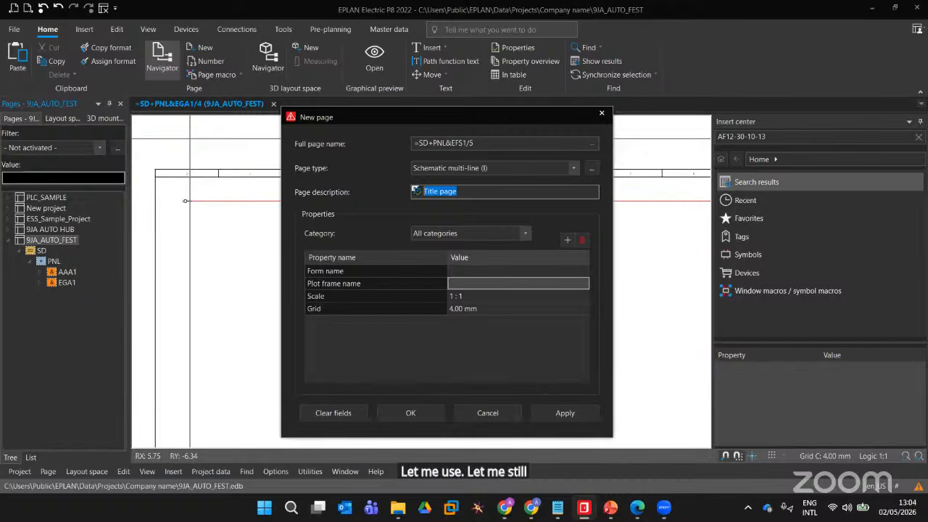
pyautogui.write('400V ')
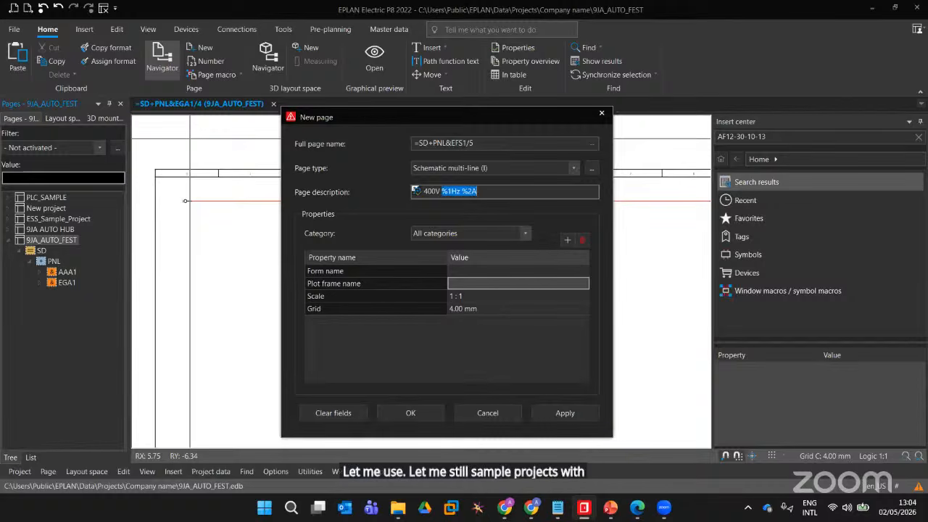
pyautogui.write('SUPPLY DISTR')
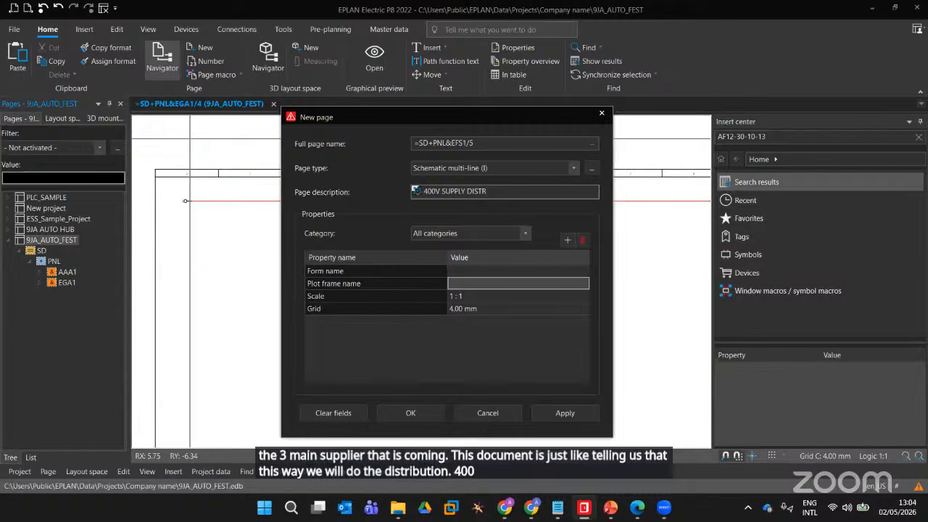
# Create multi-line schematic page =SD+PNL&EFS1/5 with the description 400V SUPPLY DISTRIBUTION and select it in the page tree
pyautogui.write('UTION')
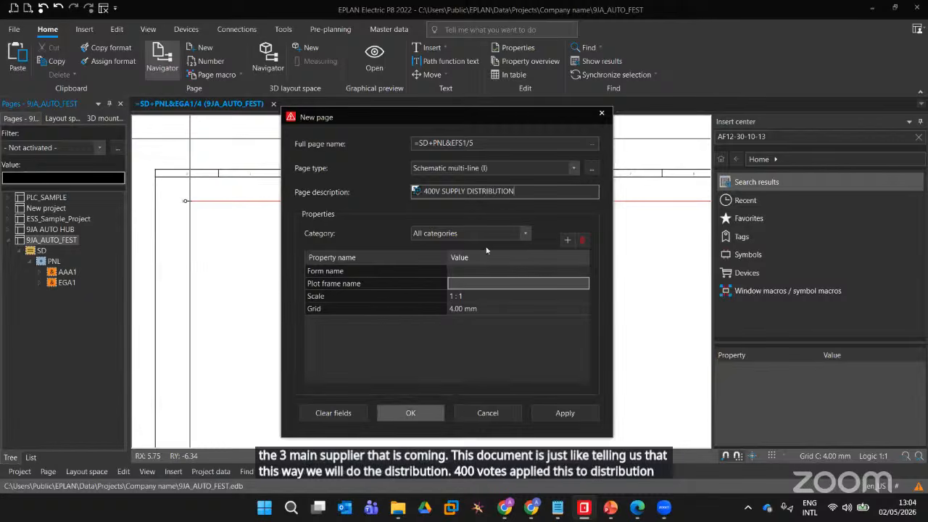
pyautogui.click(386, 414)
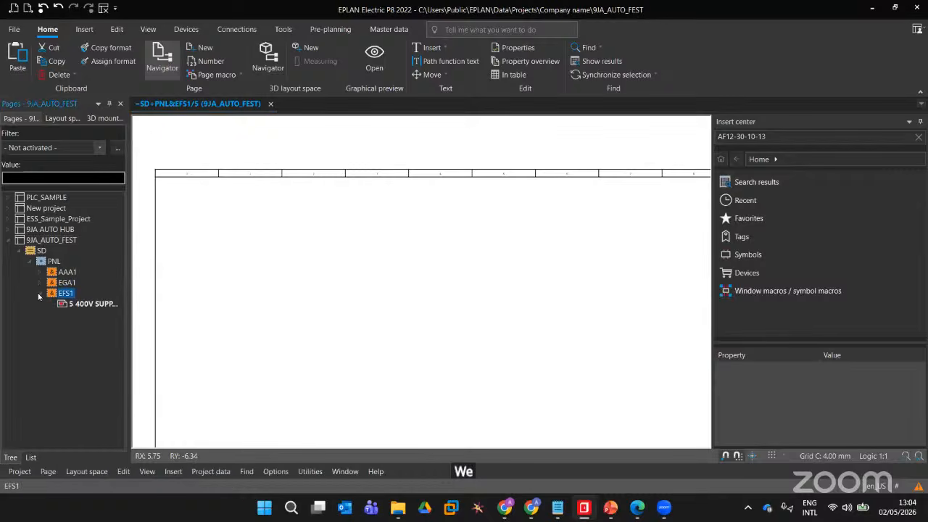
pyautogui.click(75, 306)
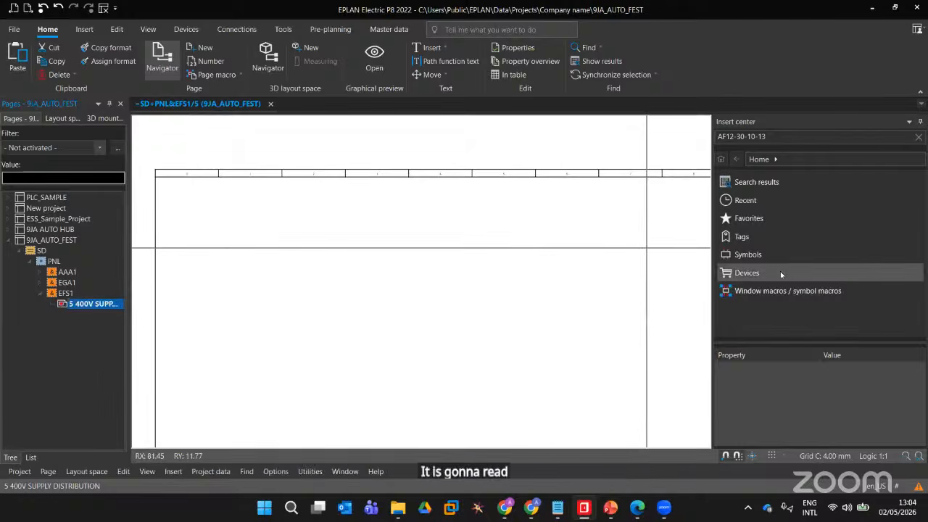
# Examine the contents of the OS_SYM_ESS symbol library in the insert center
pyautogui.scroll(-2, 367, 286)
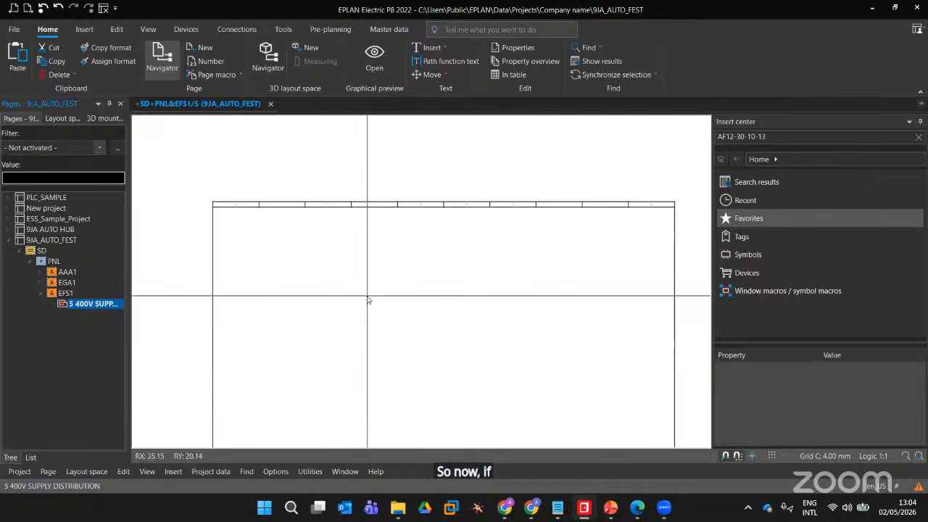
pyautogui.moveTo(367, 294); pyautogui.dragTo(341, 211, button='middle')
pyautogui.scroll(3, 395, 267)
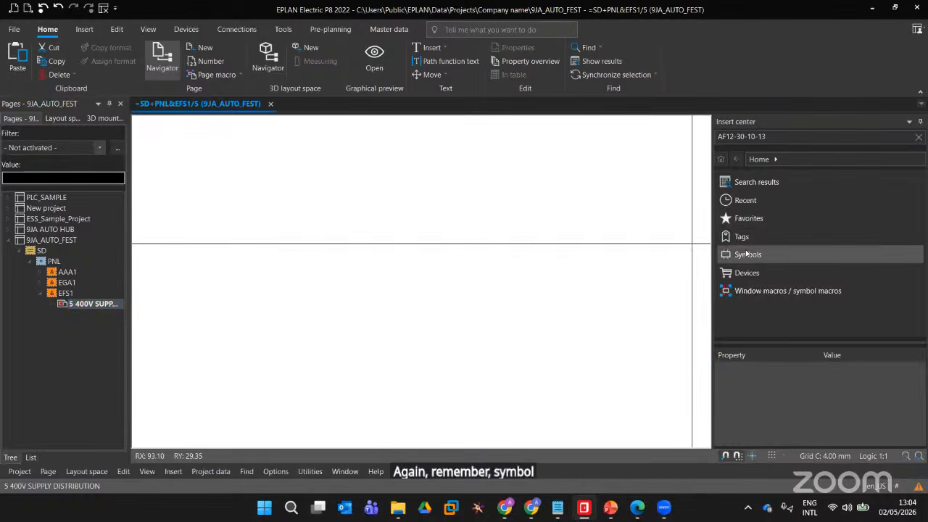
pyautogui.click(747, 254)
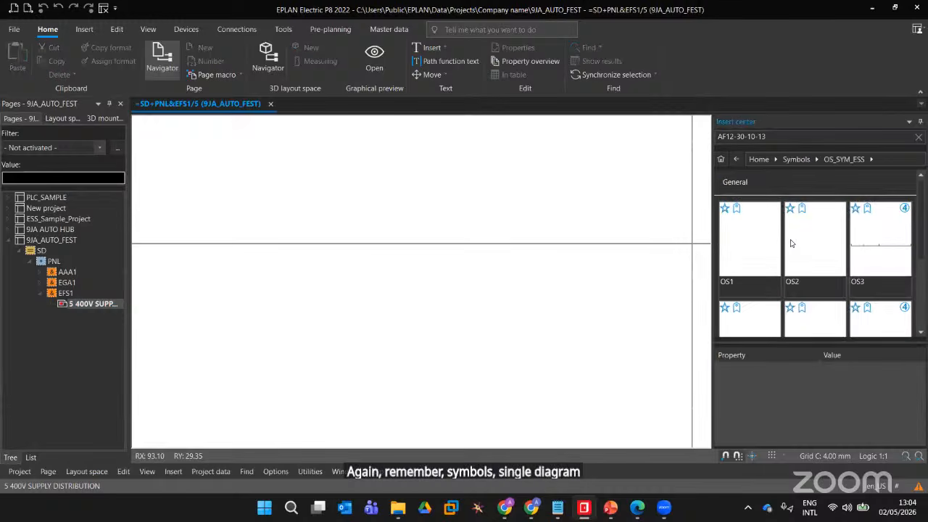
pyautogui.scroll(-2, 791, 251)
pyautogui.scroll(2, 793, 260)
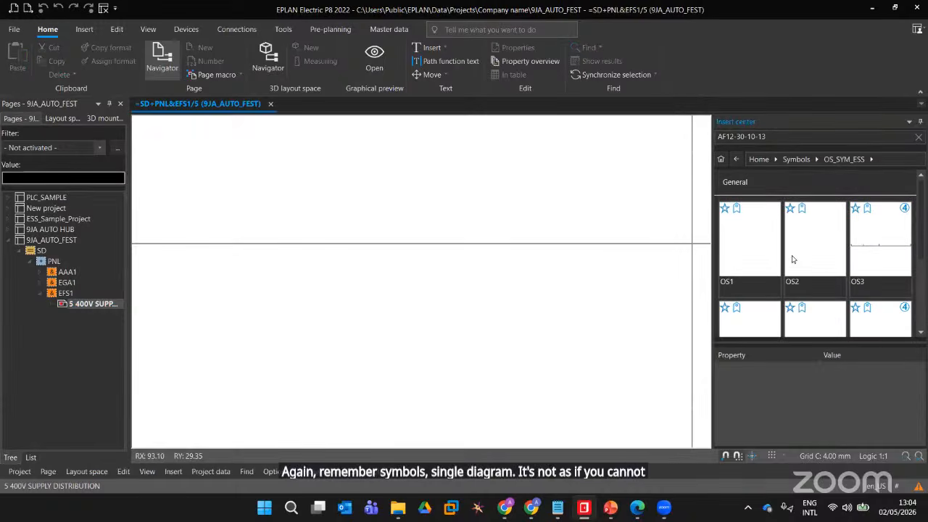
pyautogui.click(738, 159)
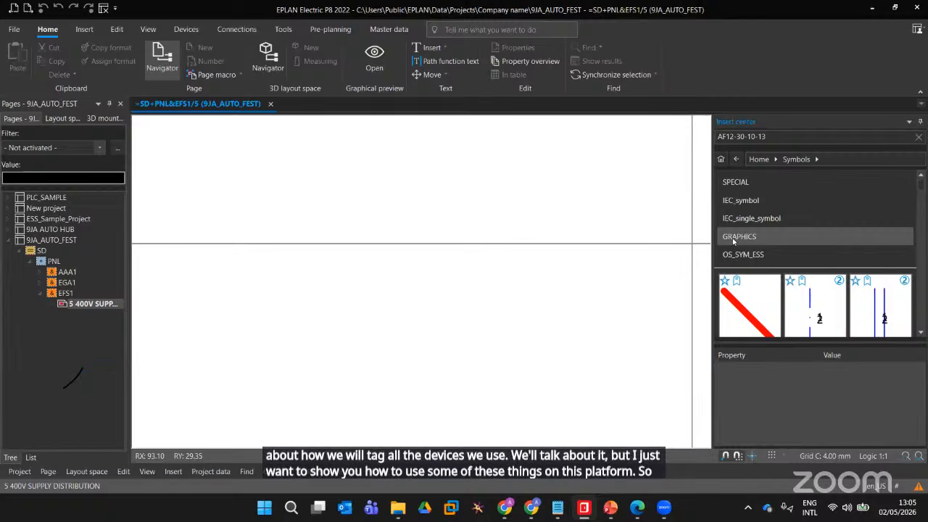
pyautogui.click(735, 159)
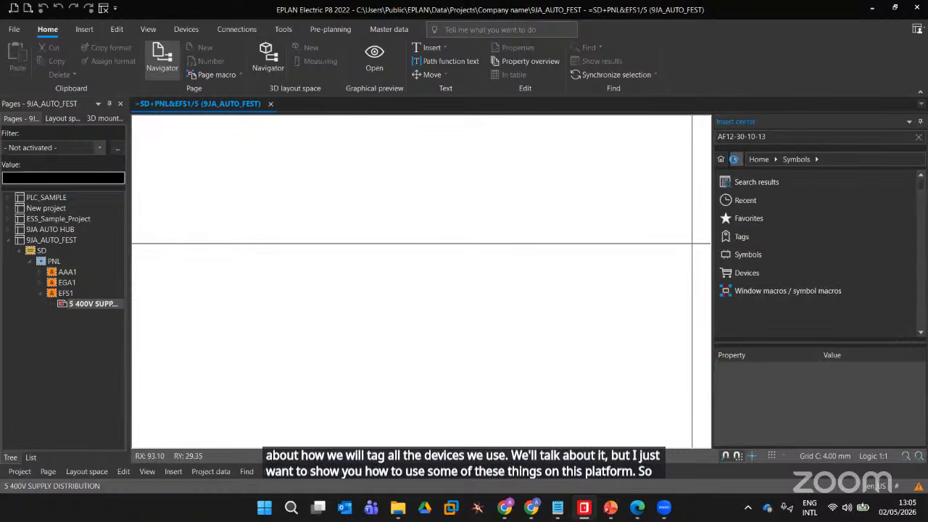
# Look through the IEC_symbol and GRAPHICS symbol libraries
pyautogui.click(754, 259)
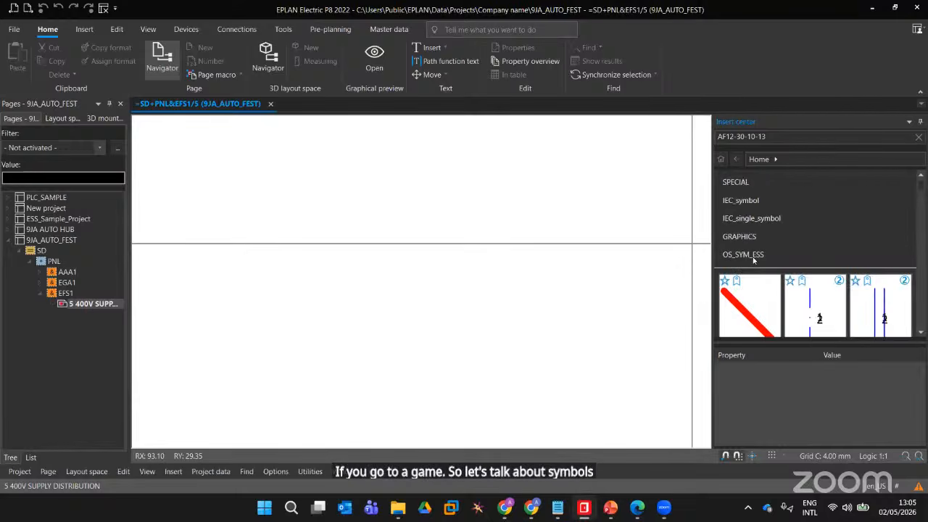
pyautogui.click(760, 206)
pyautogui.click(736, 159)
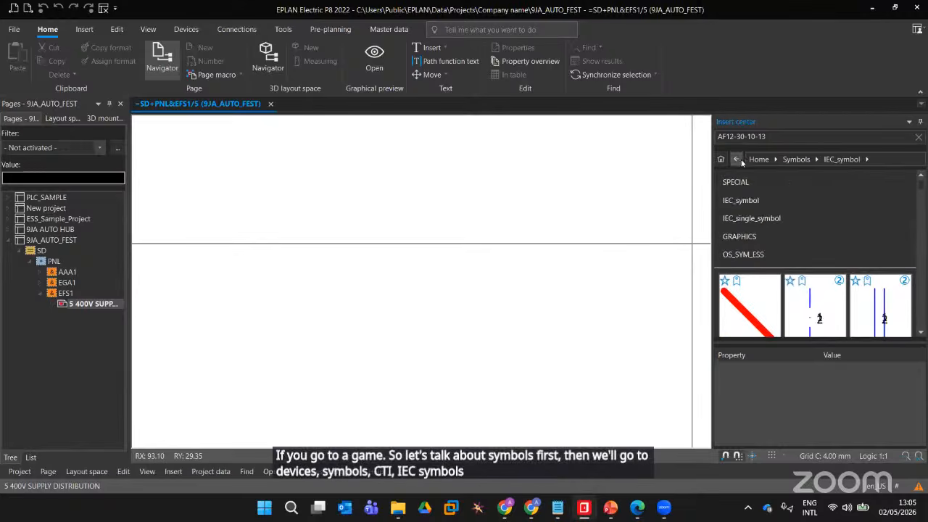
pyautogui.click(749, 237)
pyautogui.scroll(-4, 772, 254)
pyautogui.scroll(4, 771, 254)
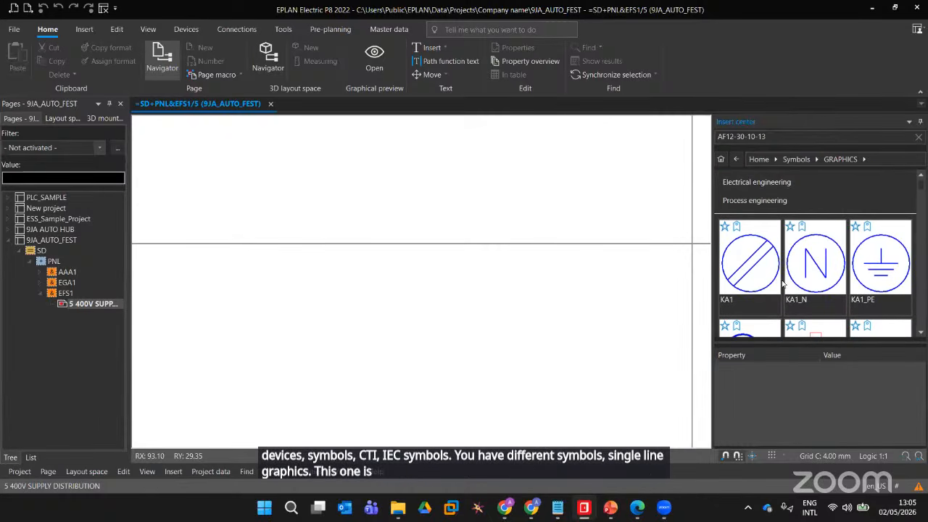
pyautogui.click(737, 160)
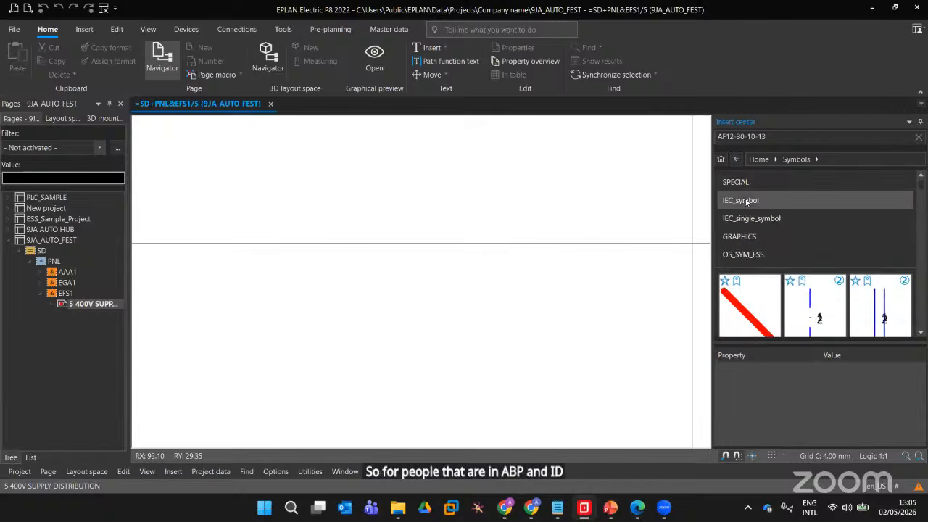
# Examine the electrical engineering categories of the SPECIAL symbol library
pyautogui.click(740, 180)
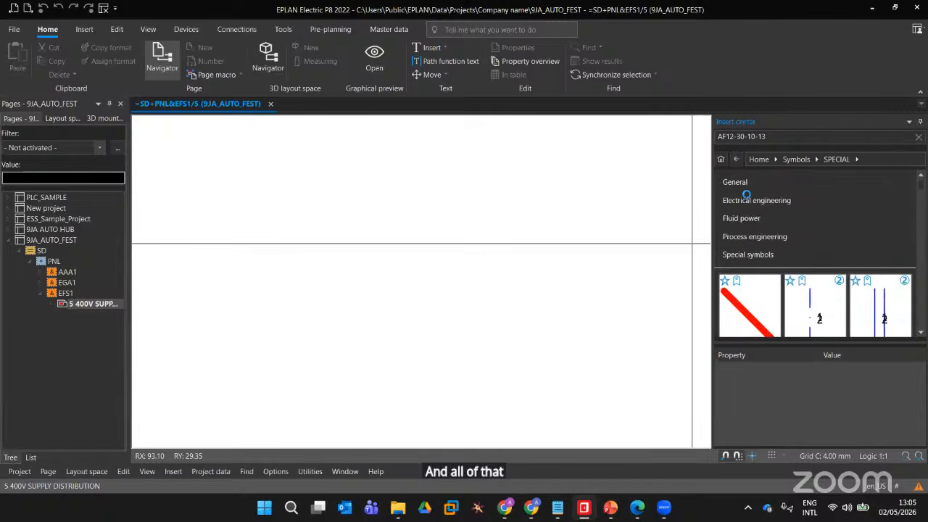
pyautogui.click(740, 198)
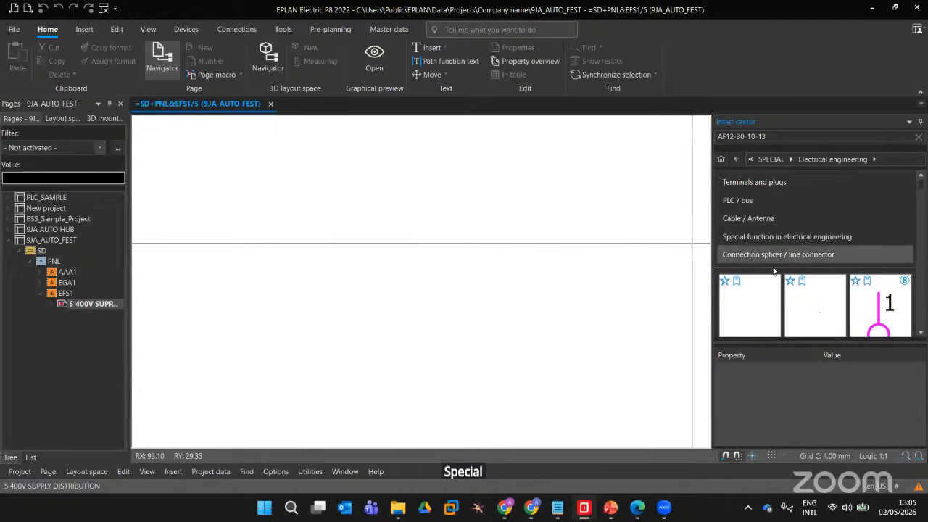
pyautogui.scroll(-3, 767, 264)
pyautogui.scroll(3, 766, 264)
pyautogui.click(738, 160)
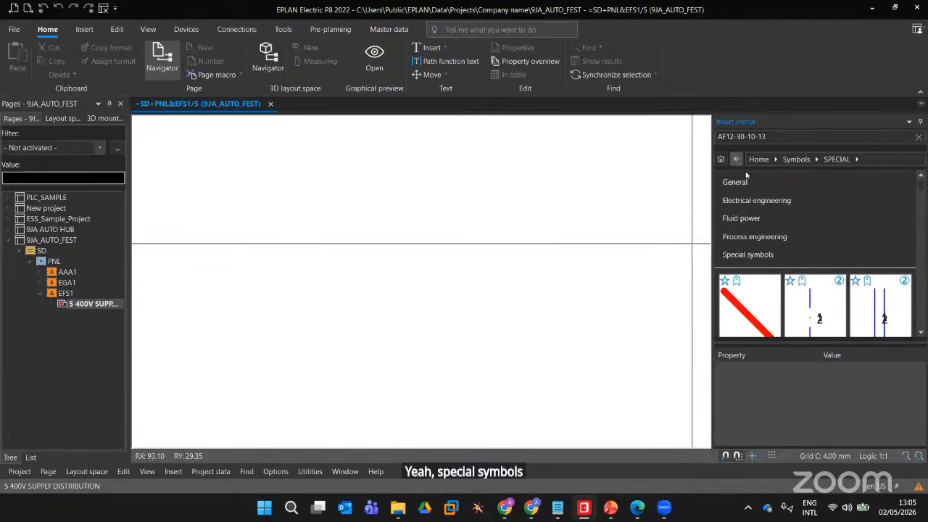
pyautogui.click(737, 159)
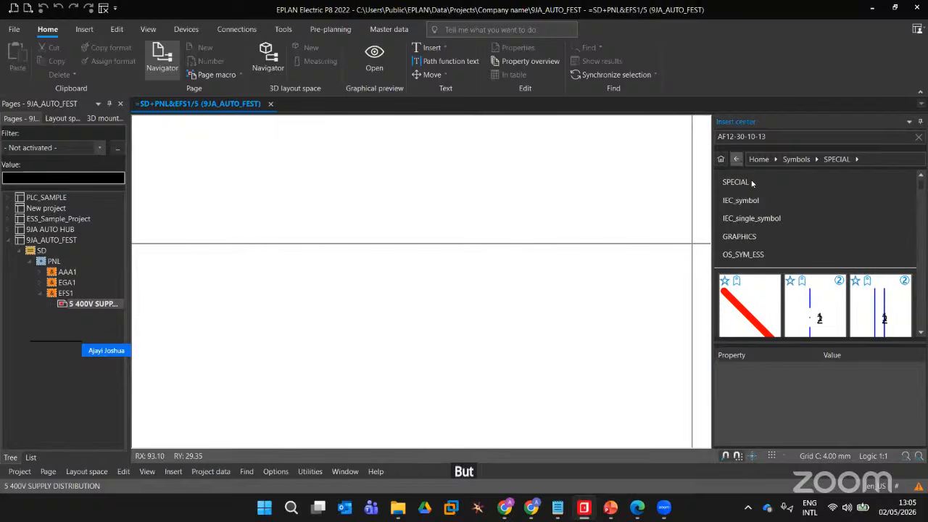
# Open the circuit breaker symbols under IEC_symbol, Electrical engineering, Protection device
pyautogui.click(743, 201)
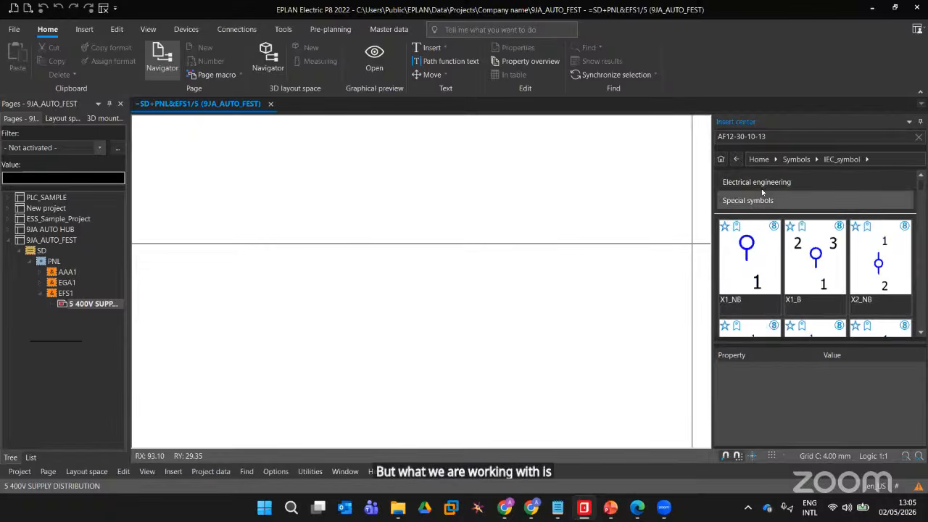
pyautogui.scroll(-2, 750, 283)
pyautogui.scroll(2, 750, 281)
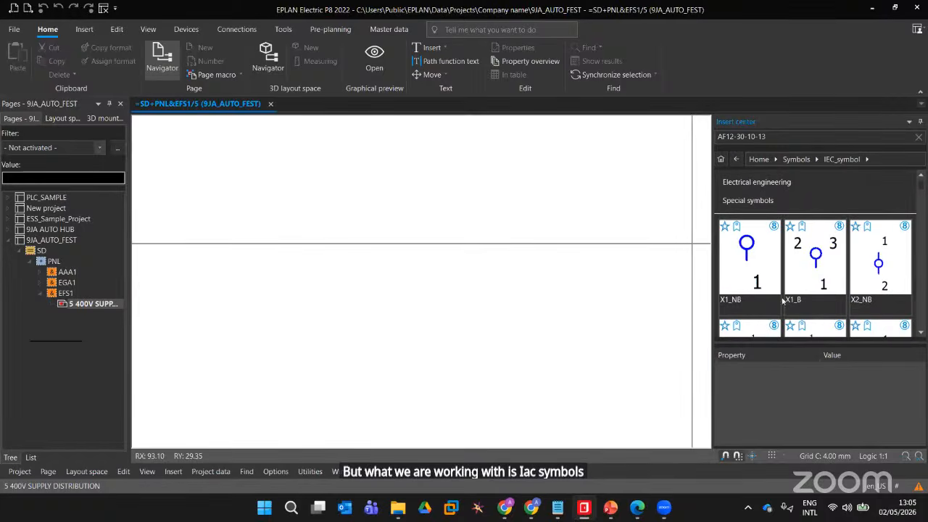
pyautogui.click(775, 184)
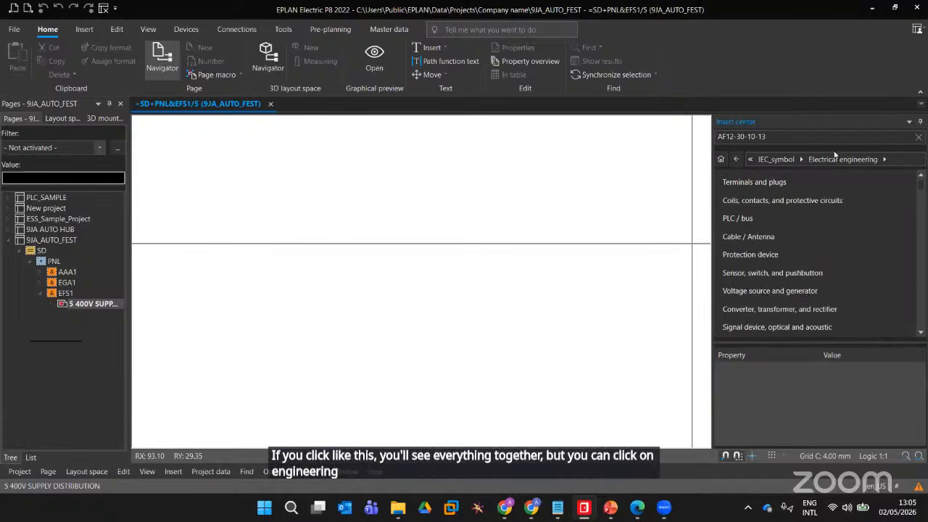
pyautogui.scroll(-3, 758, 290)
pyautogui.scroll(3, 755, 283)
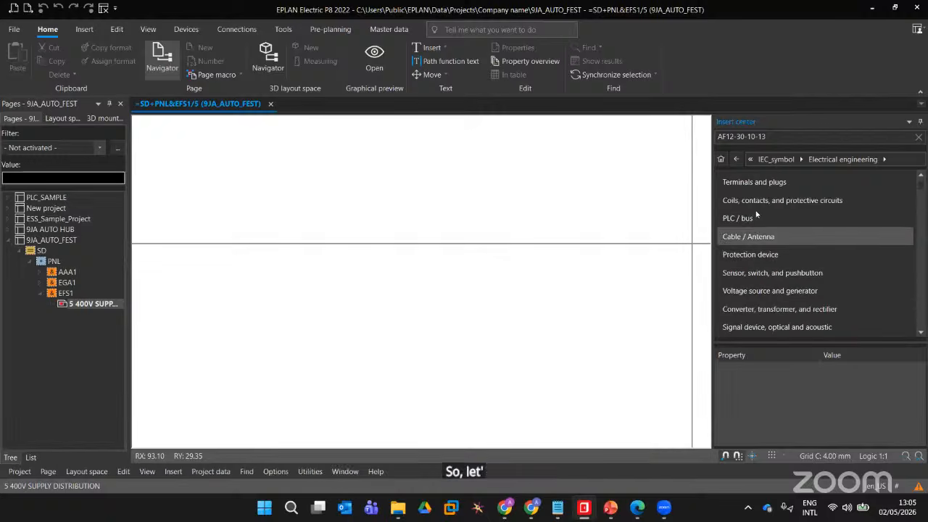
pyautogui.scroll(-3, 765, 312)
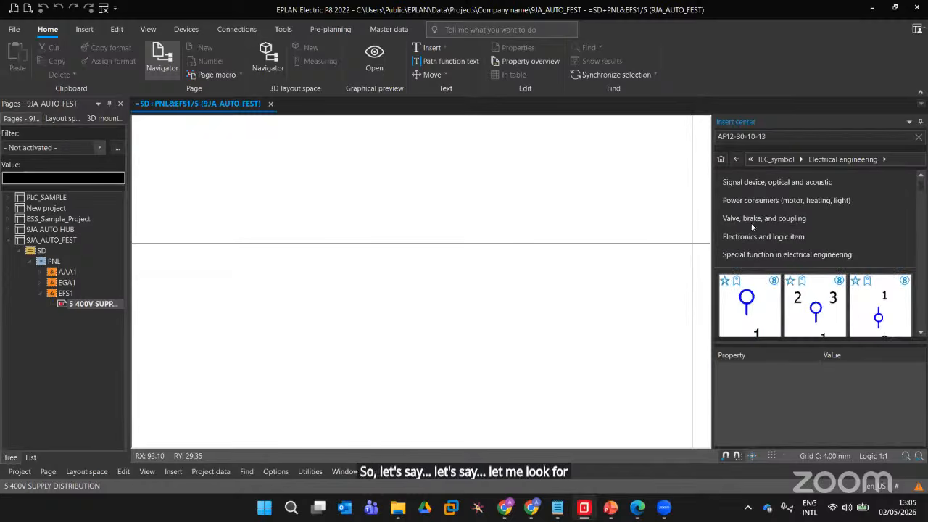
pyautogui.scroll(3, 747, 236)
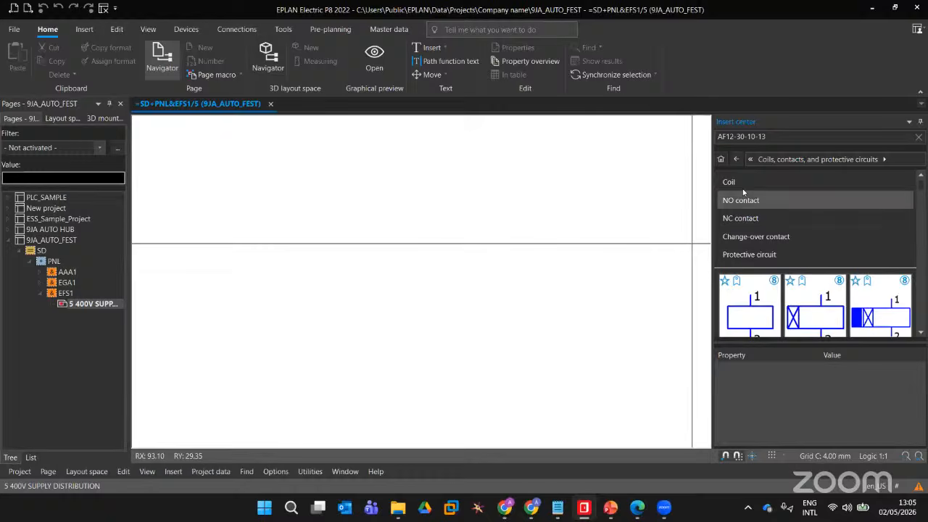
pyautogui.click(736, 158)
pyautogui.click(750, 254)
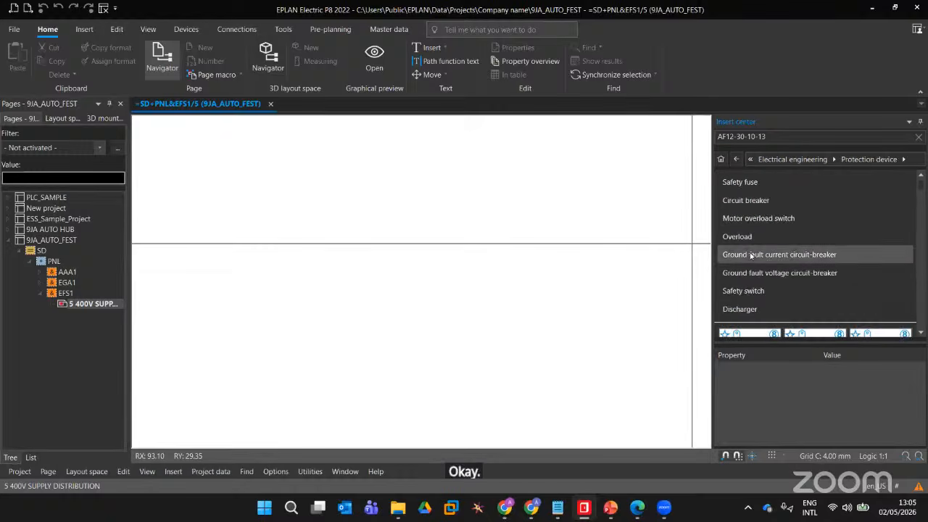
pyautogui.click(750, 200)
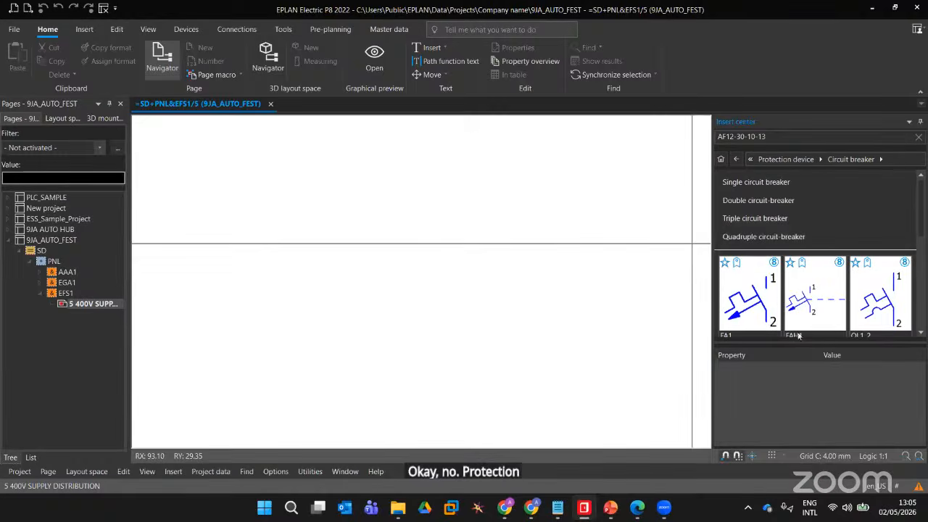
# Enlarge the symbol list and place the three-pole circuit breaker symbol FA3 on the 400V SUPPLY DISTRIBUTION page
pyautogui.moveTo(802, 342); pyautogui.dragTo(807, 408)
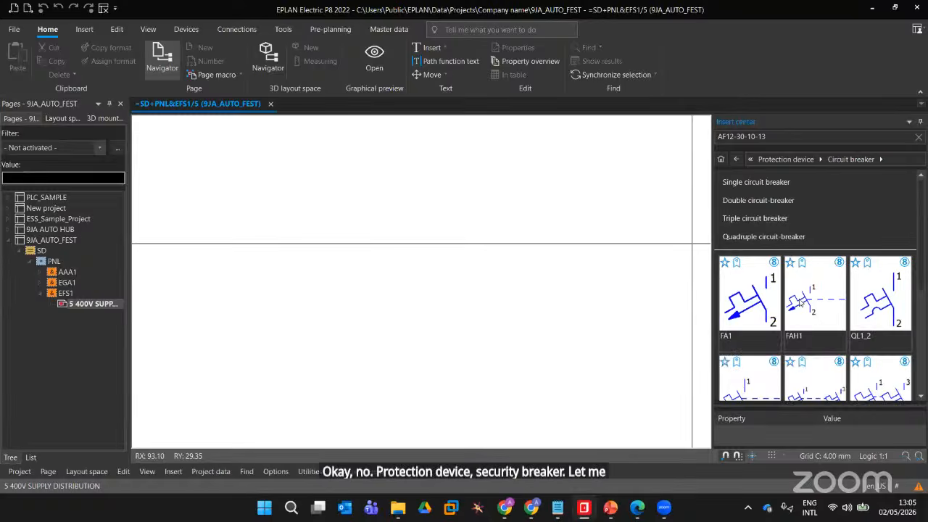
pyautogui.scroll(-3, 812, 304)
pyautogui.click(878, 239)
pyautogui.scroll(4, 215, 319)
pyautogui.click(262, 220)
pyautogui.moveTo(411, 330); pyautogui.dragTo(408, 319, button='middle')
pyautogui.scroll(1, 408, 319)
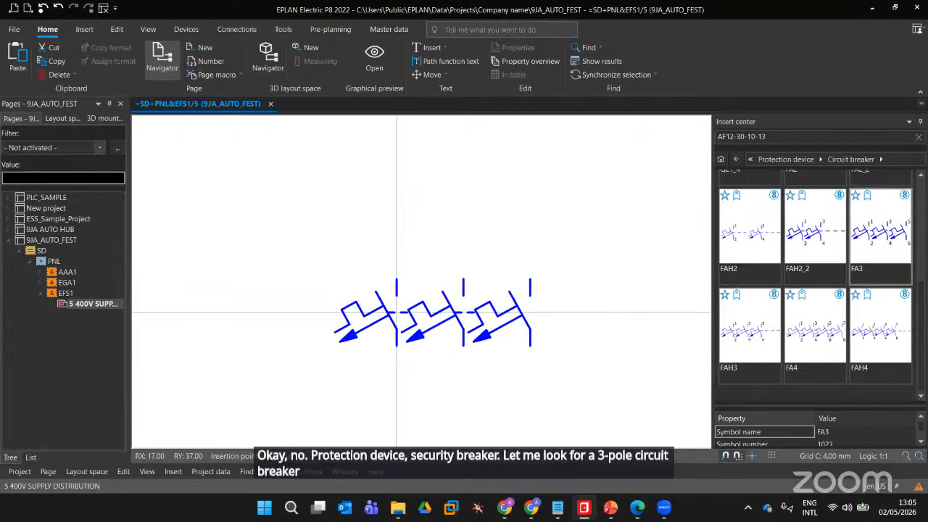
pyautogui.click(335, 277)
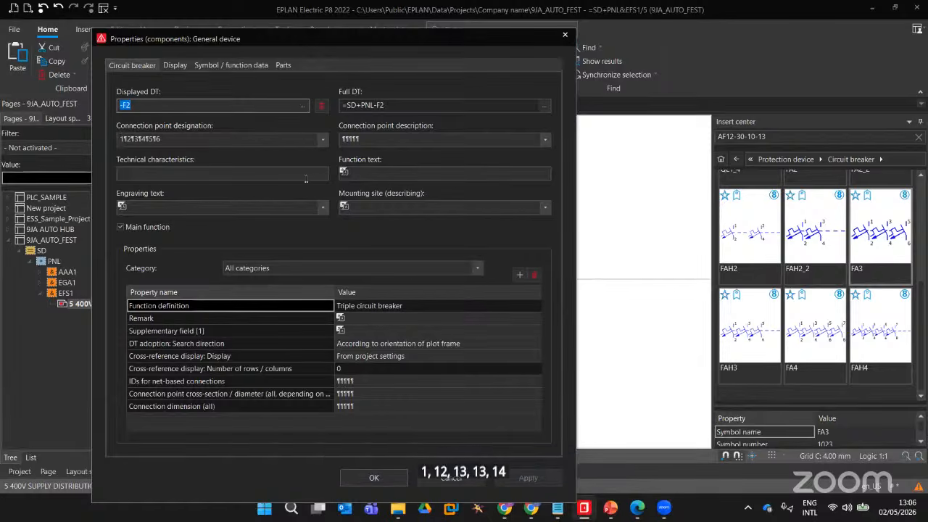
# Set the technical characteristics of circuit breaker -F2 to 50A 3P
pyautogui.click(121, 174)
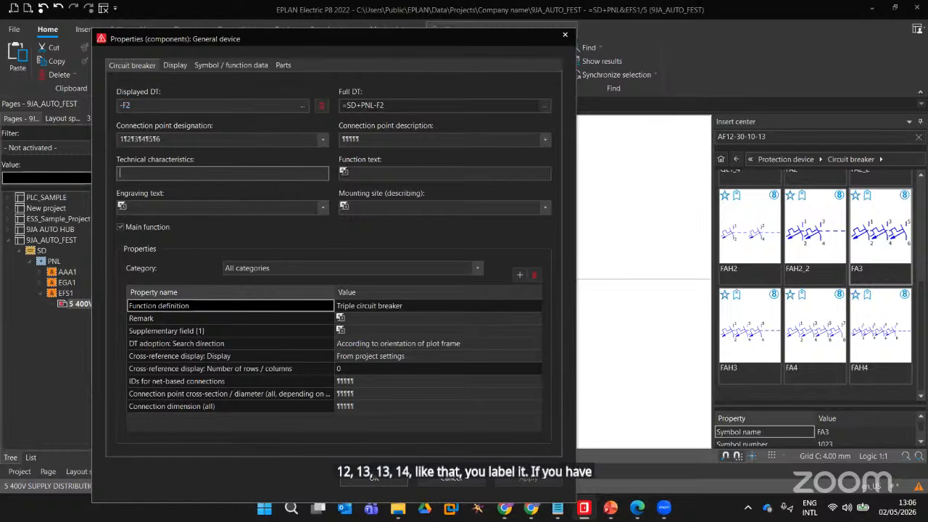
pyautogui.write('50')
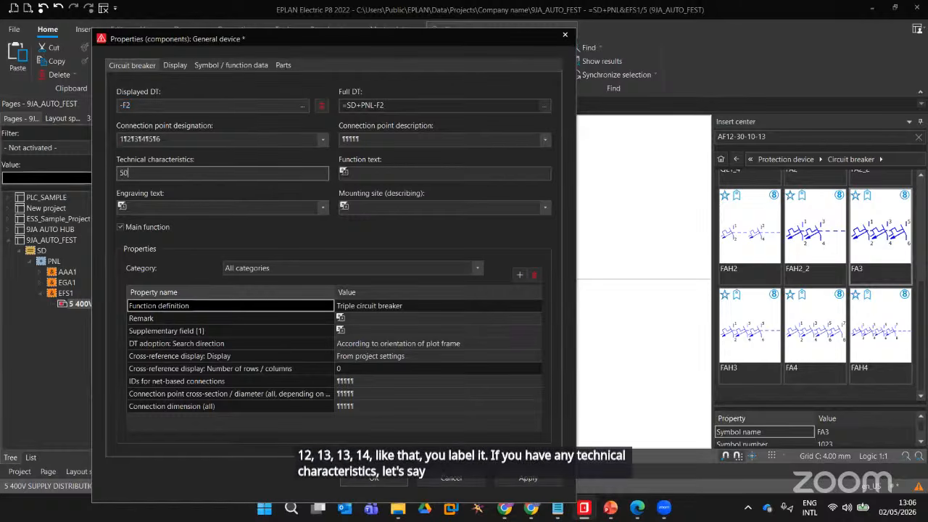
pyautogui.write('A')
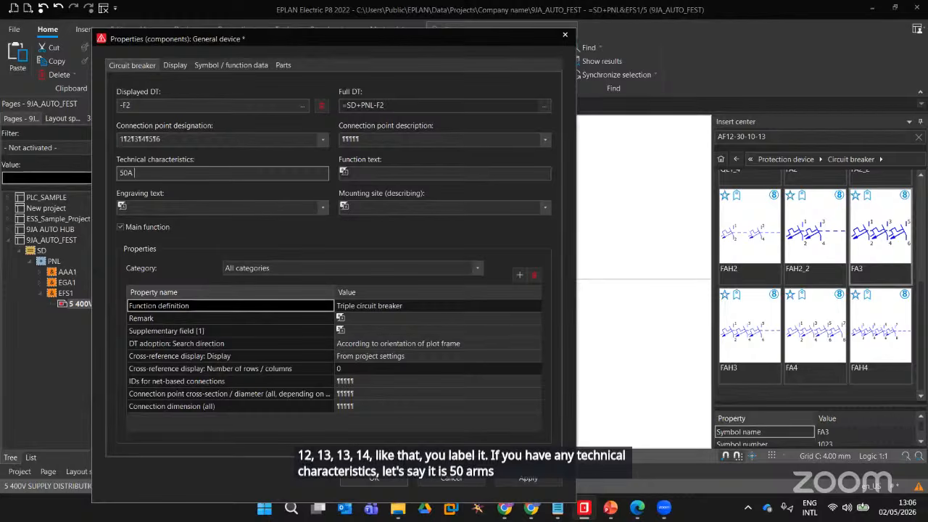
pyautogui.write(' 3POL')
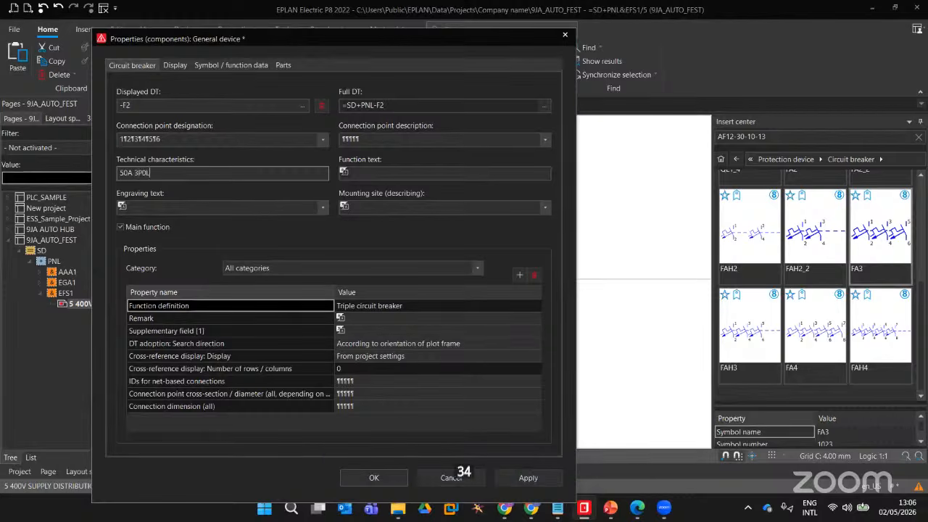
pyautogui.write('0')
pyautogui.press('BackSpace')
# Examine the structure identifiers and counter in the circuit breaker's full DT without changing them
pyautogui.click(528, 210)
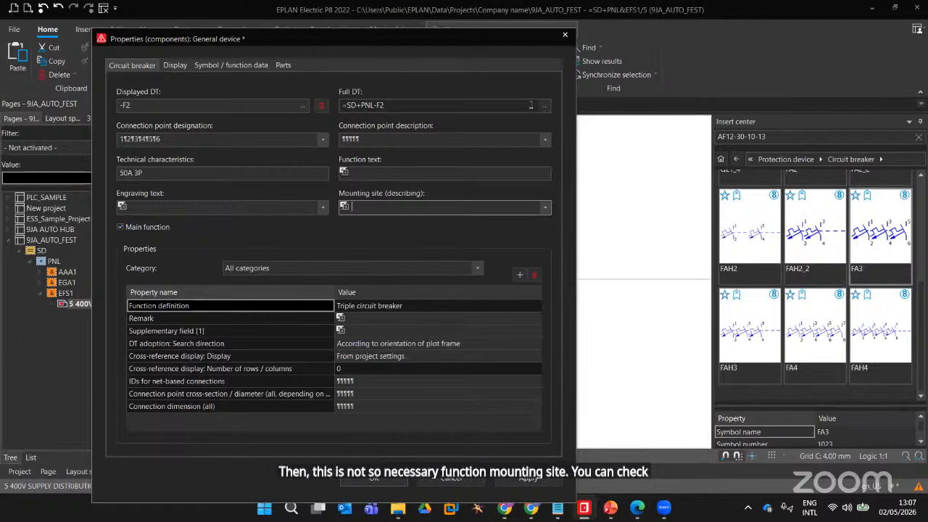
pyautogui.click(544, 106)
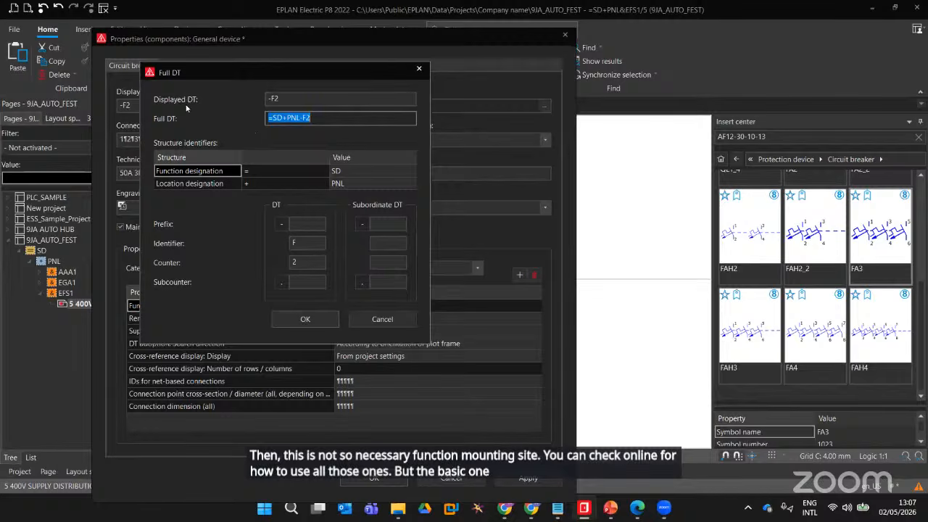
pyautogui.click(377, 319)
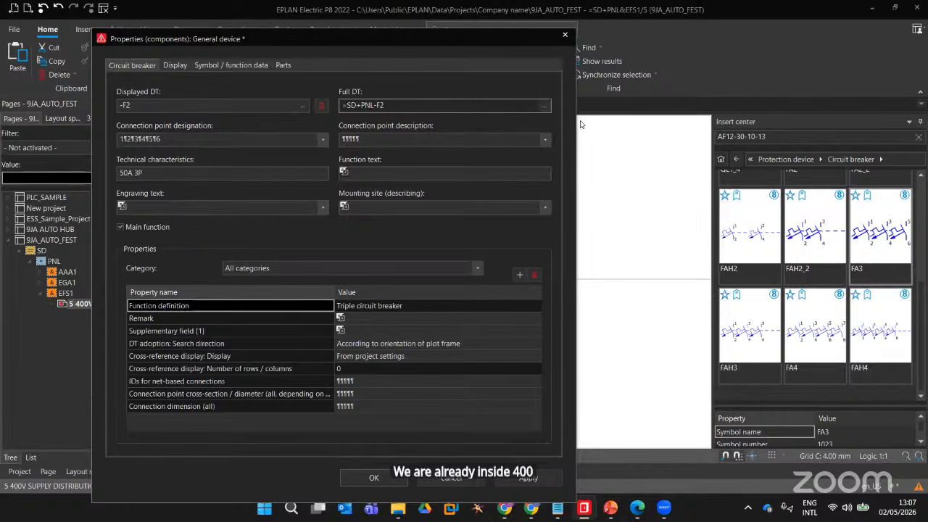
# Check the full DT of circuit breaker -F2 again and accept its component properties
pyautogui.click(545, 106)
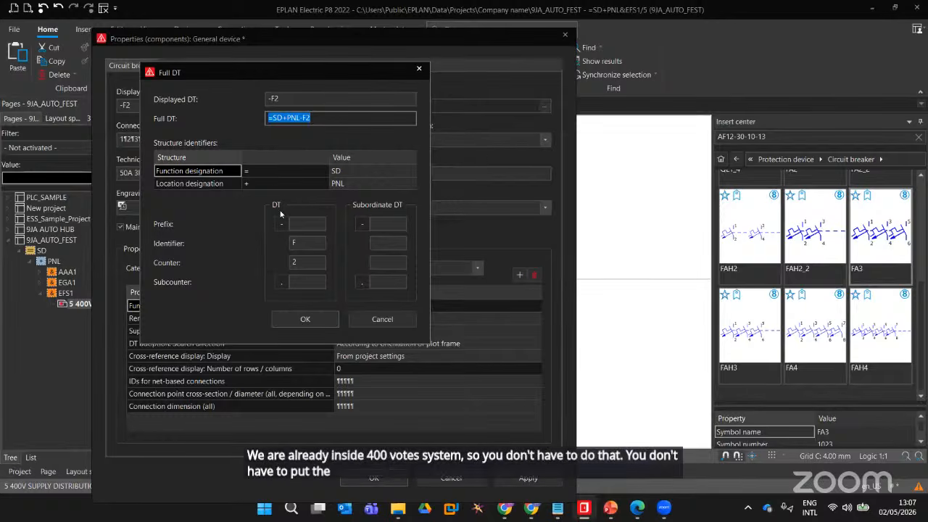
pyautogui.click(300, 320)
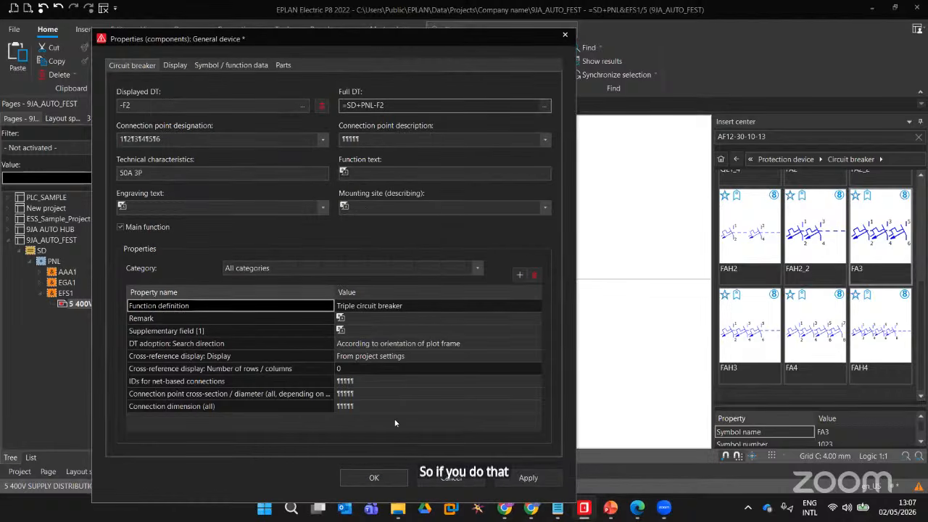
pyautogui.click(377, 484)
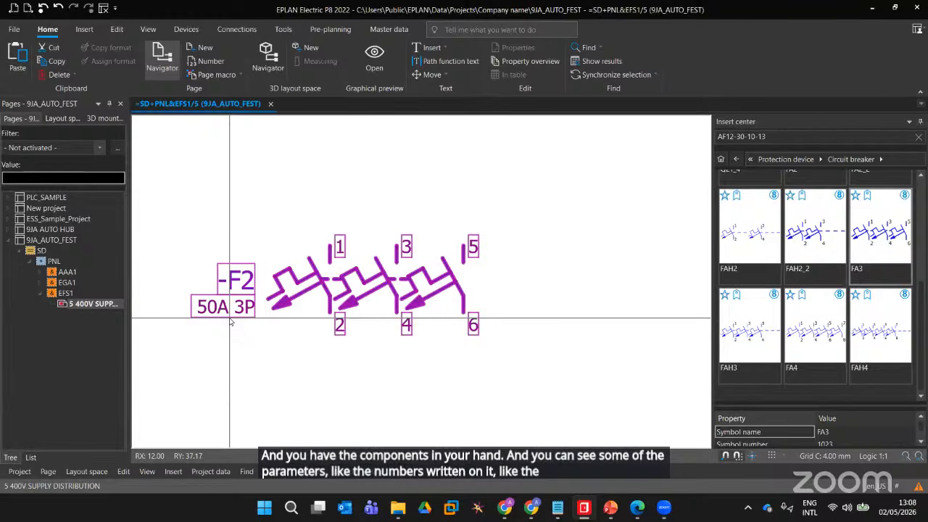
# Open the placed circuit breaker -F2's properties and review its property display arrangement
pyautogui.click(373, 281)
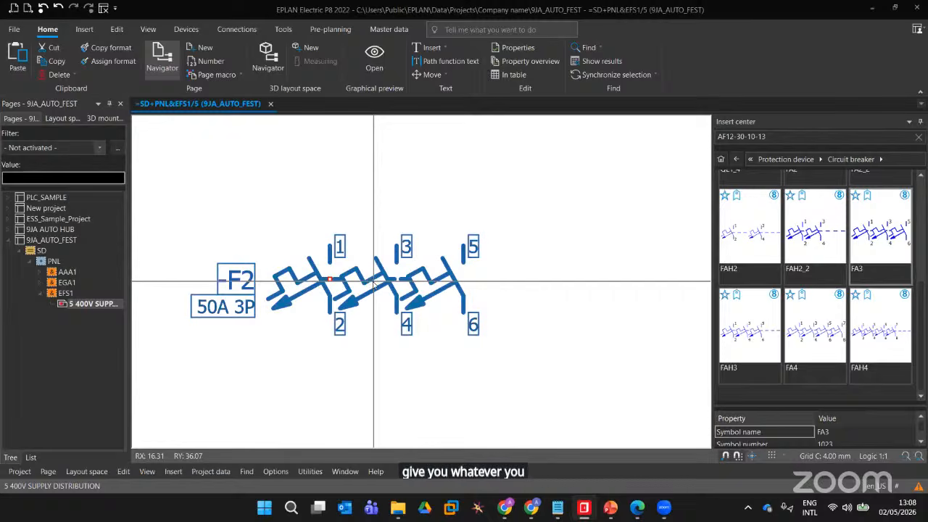
pyautogui.hotkey('ctrl', 'd')
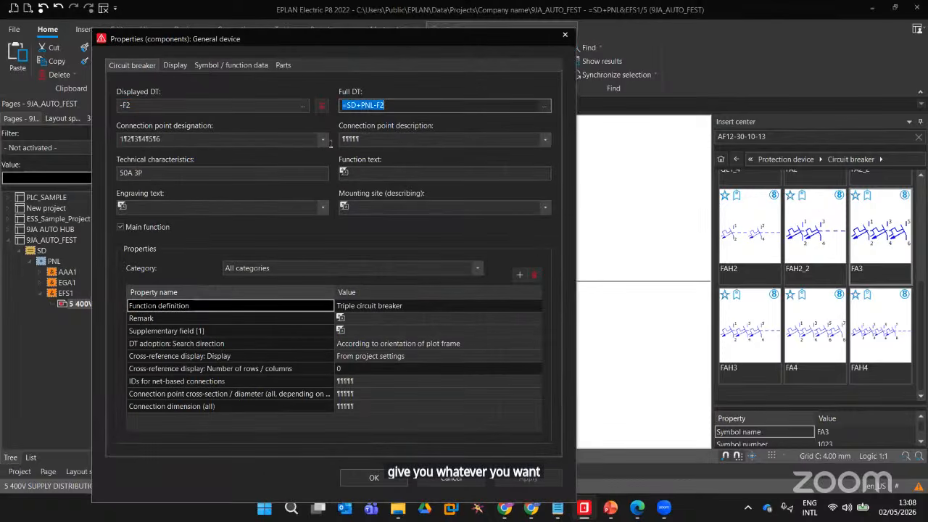
pyautogui.click(168, 65)
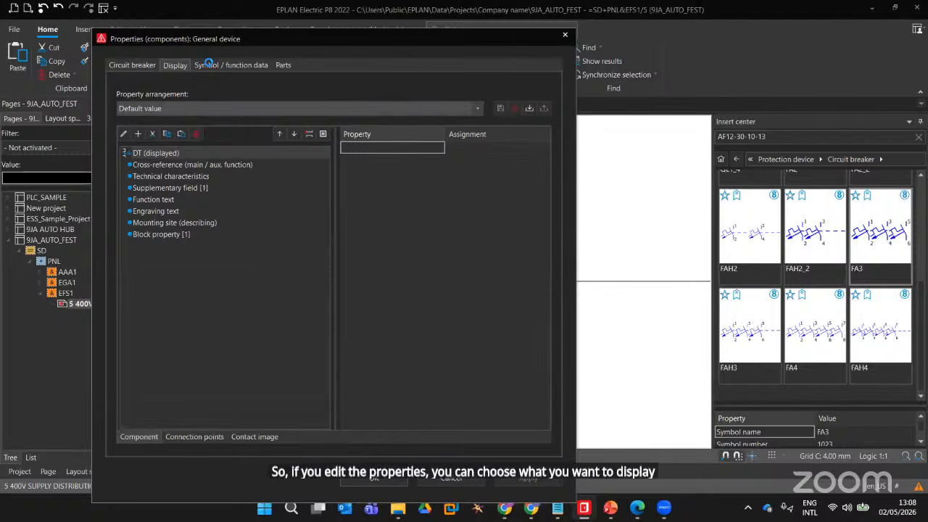
# Preview symbol variants B, C, D and E of circuit breaker -F2, then return it to Variant A
pyautogui.click(209, 65)
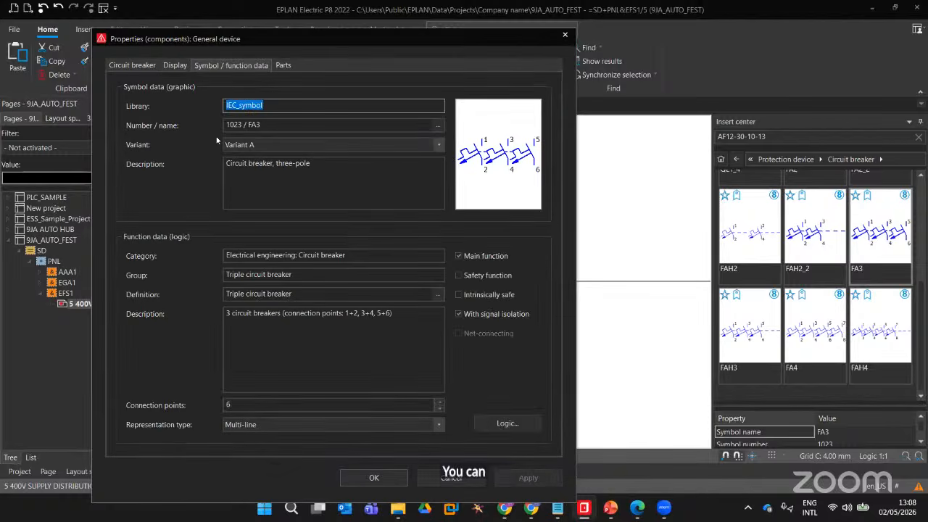
pyautogui.click(271, 145)
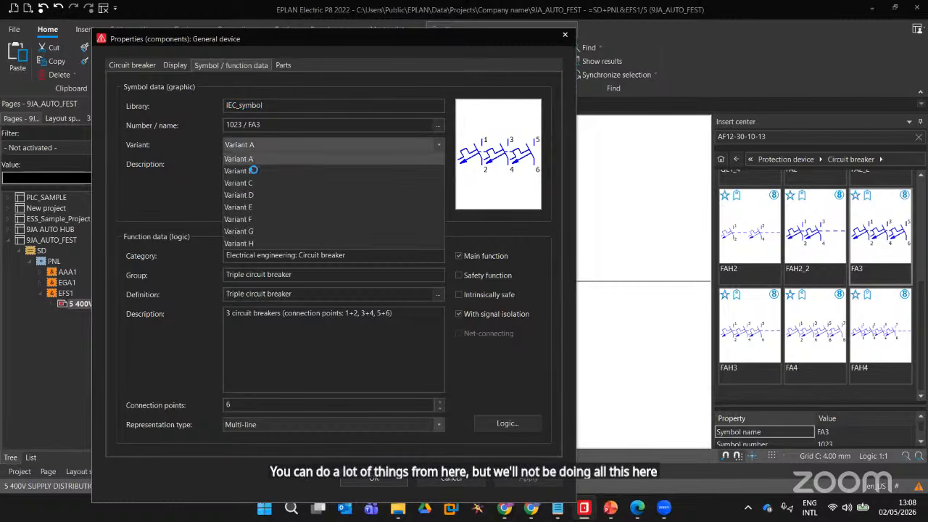
pyautogui.click(253, 171)
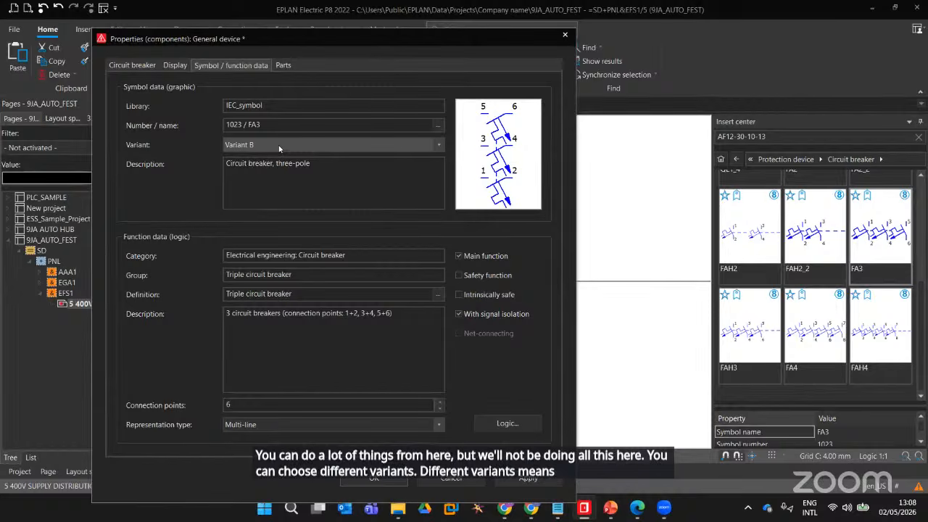
pyautogui.click(279, 148)
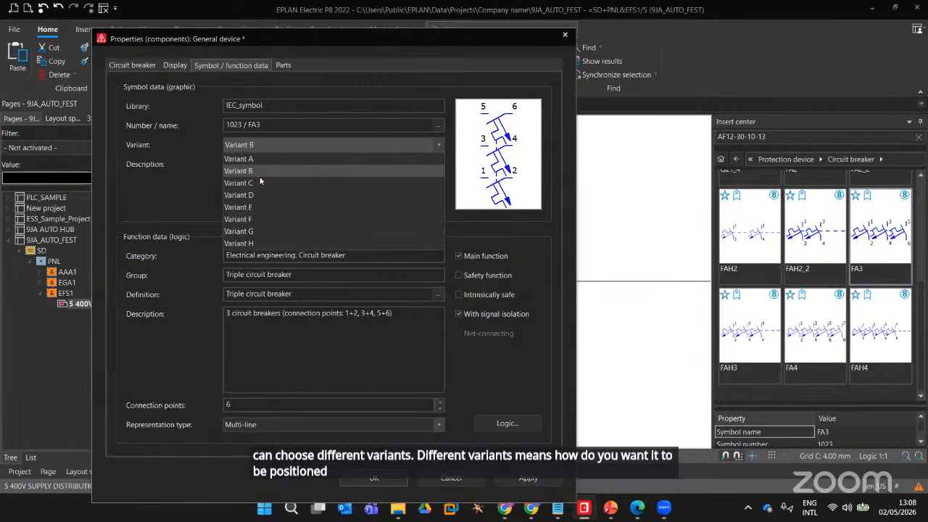
pyautogui.click(248, 185)
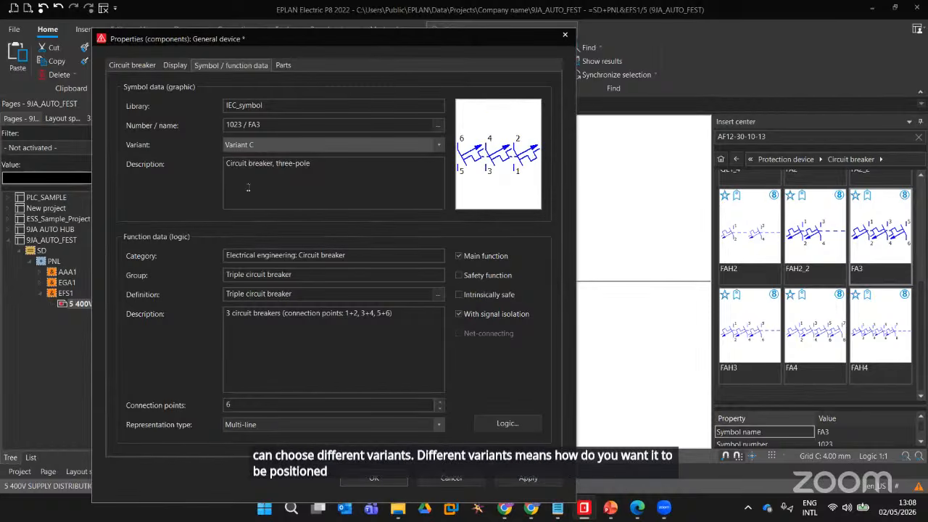
pyautogui.click(264, 145)
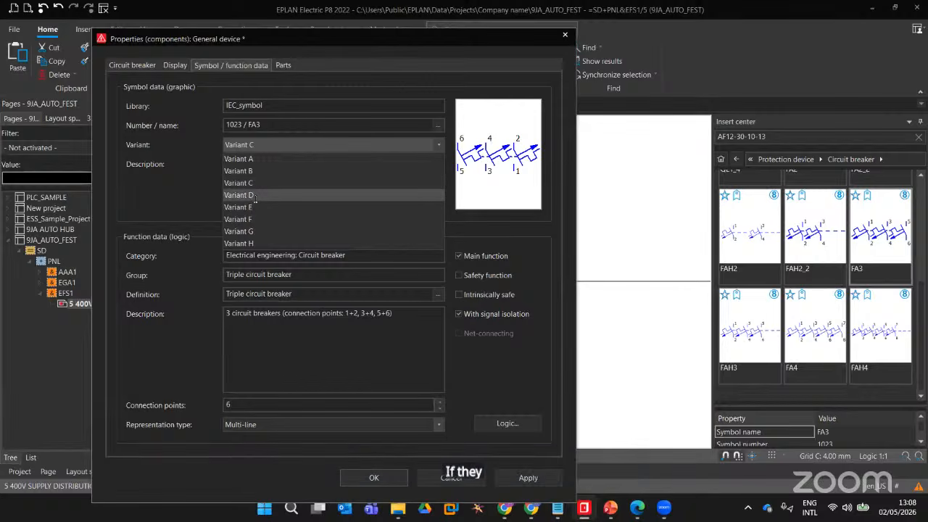
pyautogui.click(254, 196)
pyautogui.click(264, 145)
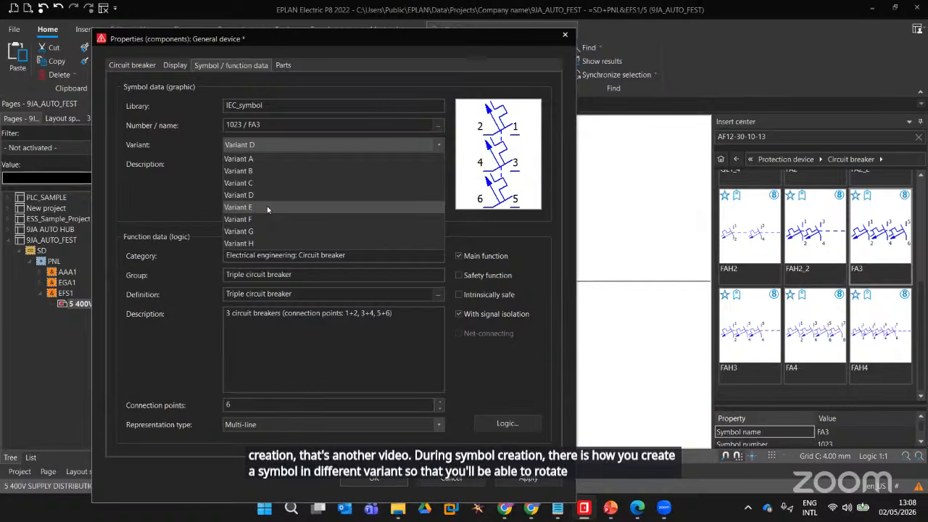
pyautogui.click(268, 209)
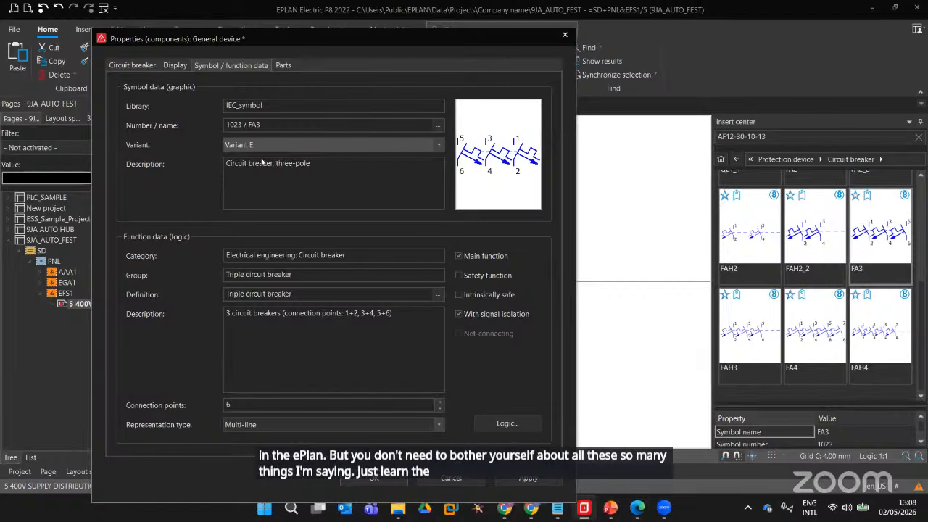
pyautogui.scroll(4, 254, 161)
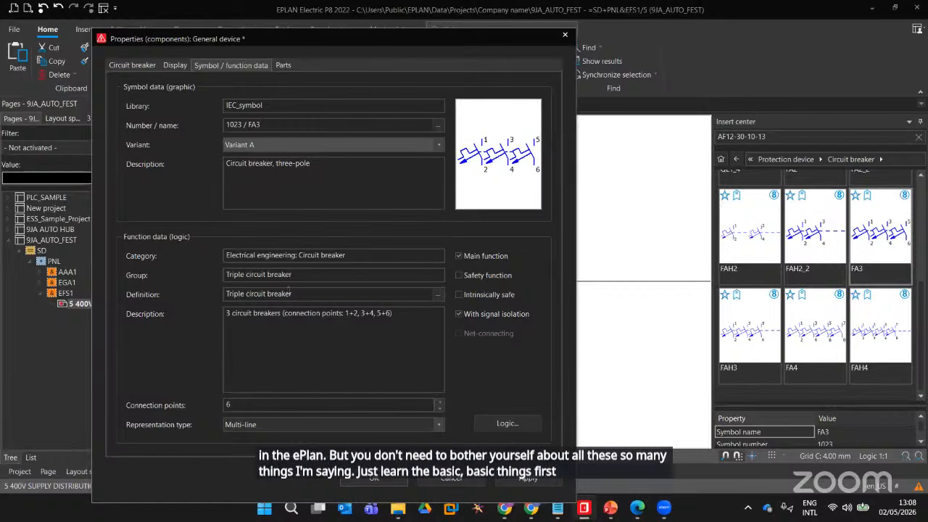
# Look at the parts data and general circuit breaker data of -F2, and close its properties
pyautogui.click(284, 66)
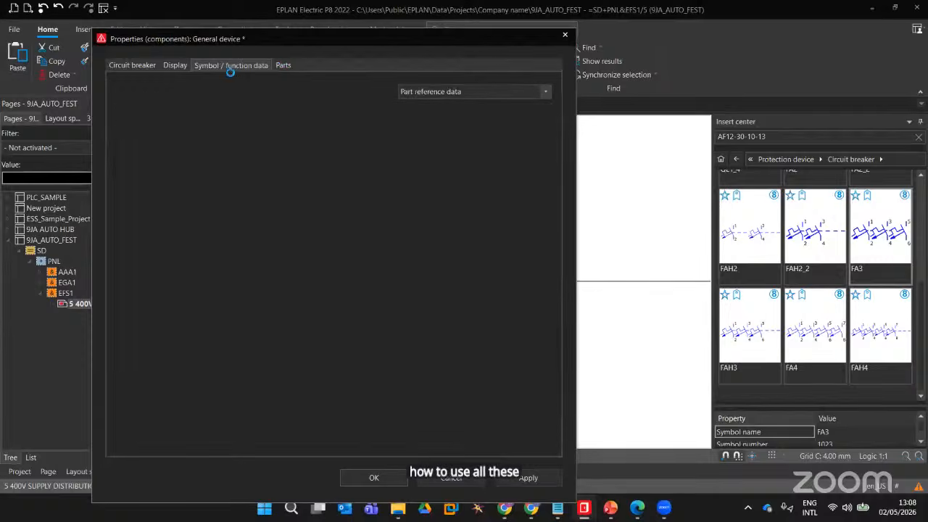
pyautogui.click(126, 66)
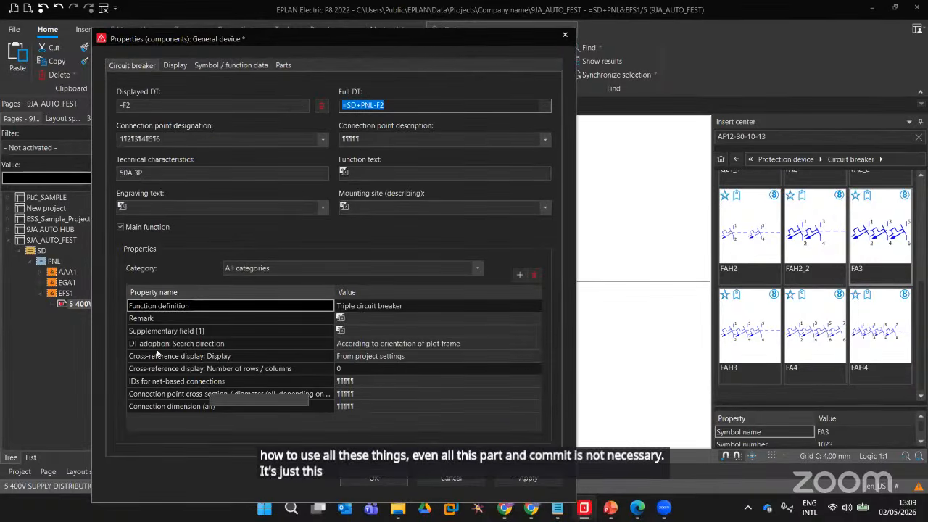
pyautogui.click(378, 479)
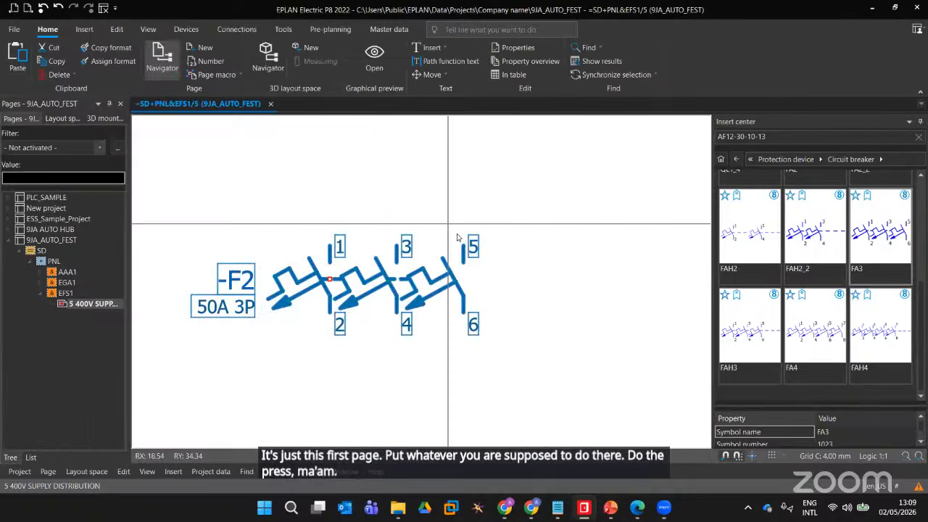
# Go back to the Electrical engineering symbols and open NO contact under Coils, contacts, and protective circuits
pyautogui.scroll(-3, 458, 332)
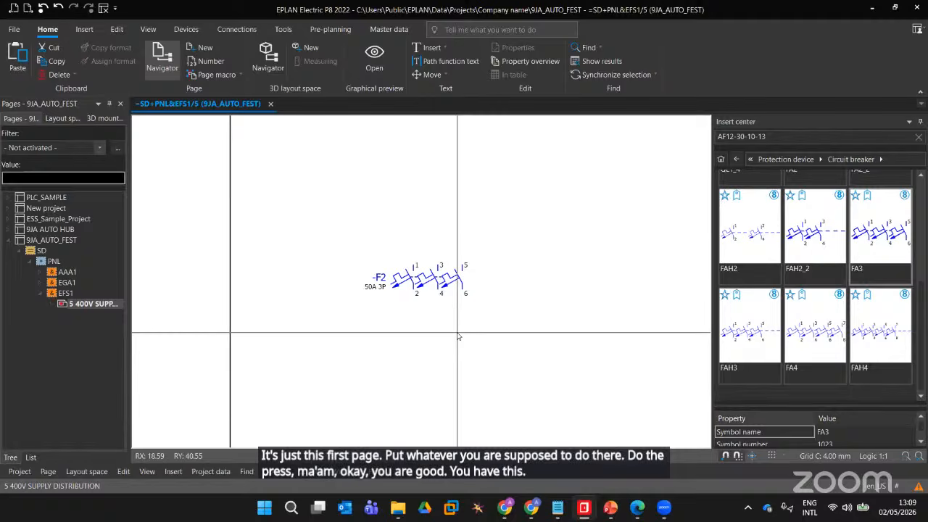
pyautogui.click(736, 159)
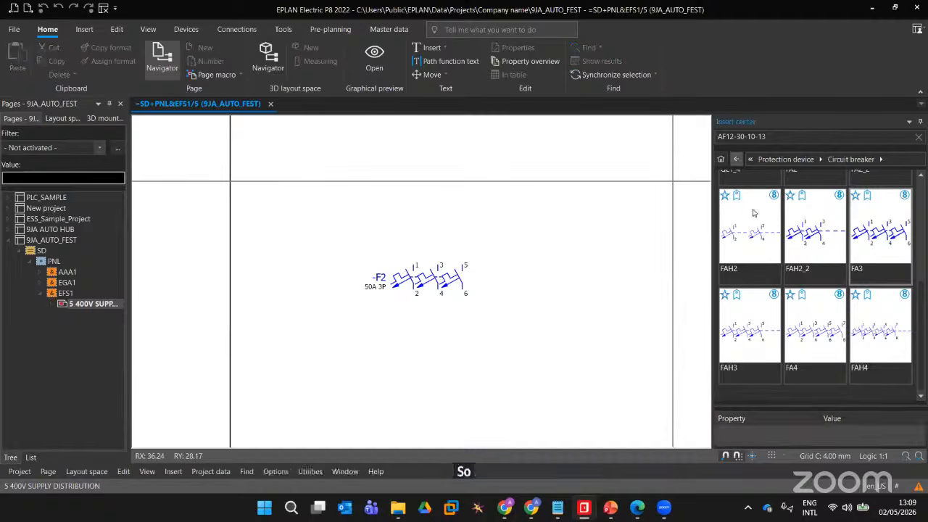
pyautogui.scroll(-5, 827, 254)
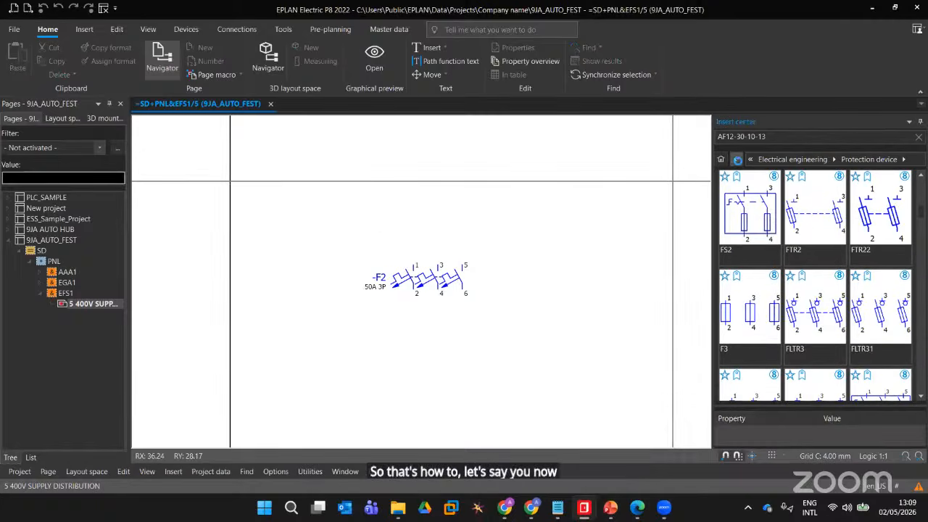
pyautogui.scroll(-5, 816, 210)
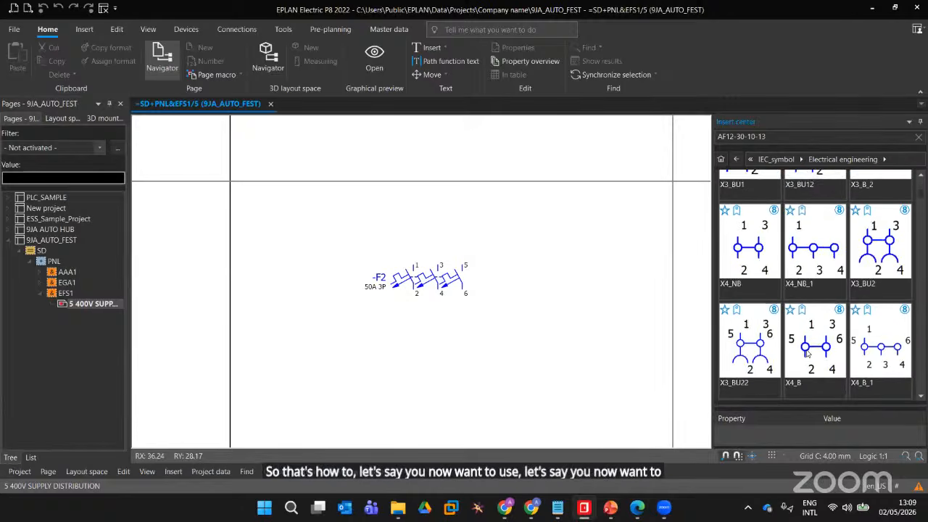
pyautogui.click(736, 158)
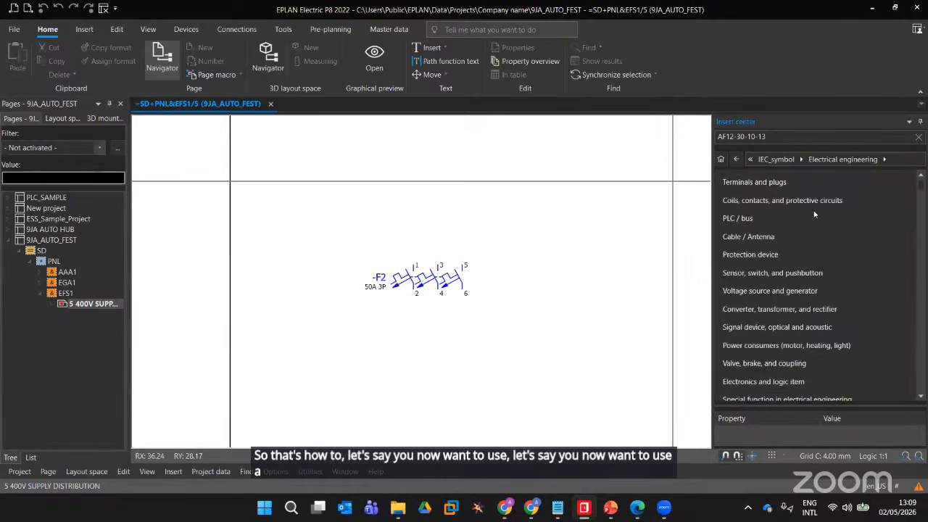
pyautogui.click(755, 203)
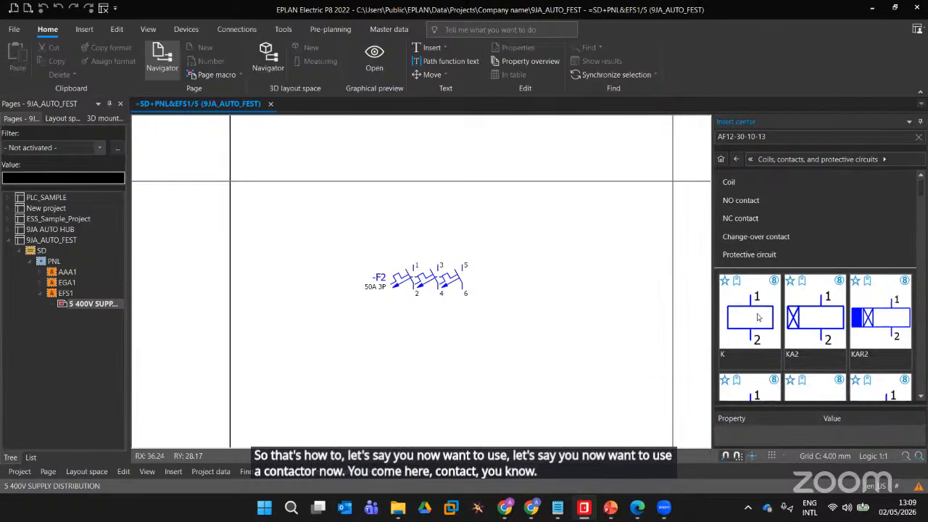
pyautogui.scroll(-2, 761, 323)
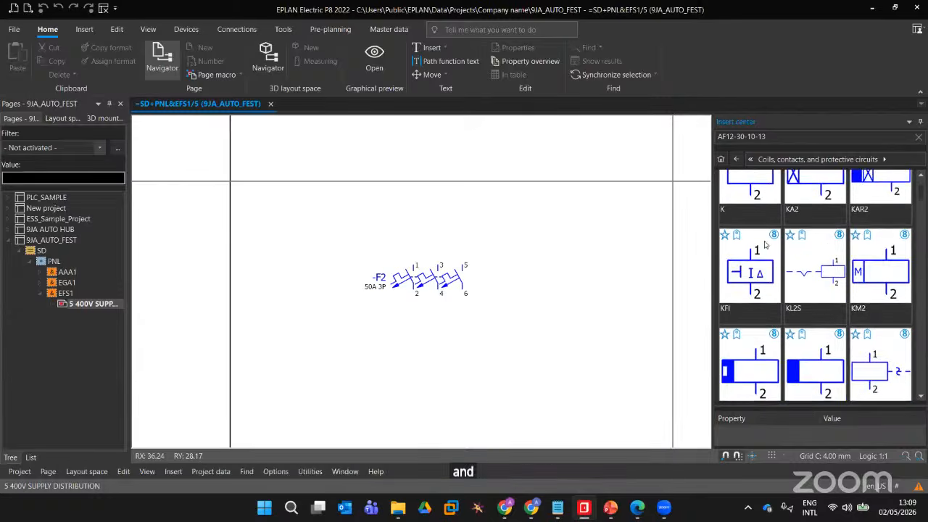
pyautogui.scroll(-4, 766, 245)
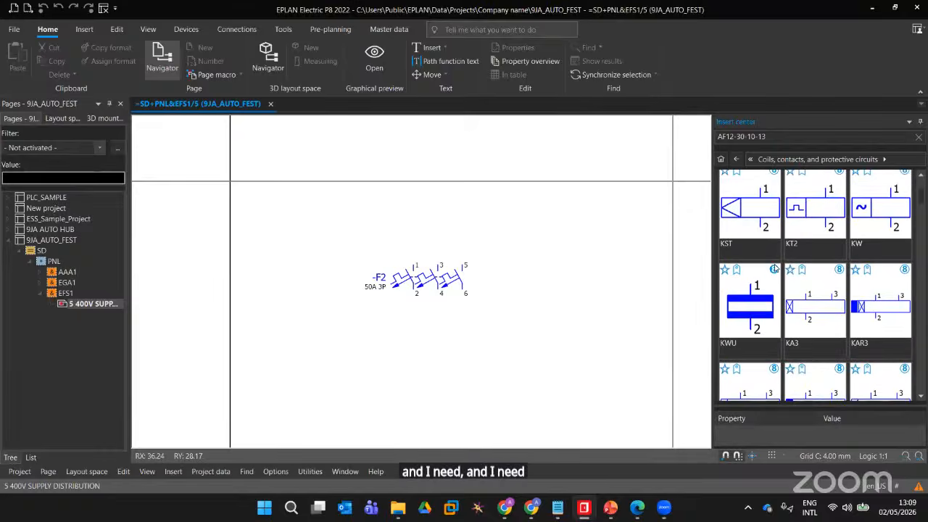
pyautogui.scroll(7, 755, 232)
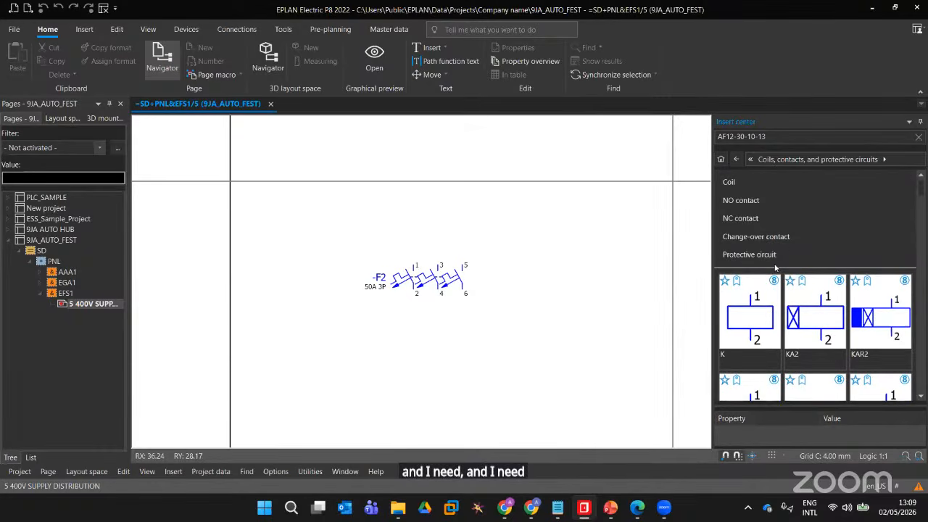
pyautogui.click(746, 205)
# Place the power NO contact symbol SL directly below connection point 2 of circuit breaker -F2
pyautogui.scroll(-5, 816, 232)
pyautogui.scroll(5, 874, 284)
pyautogui.doubleClick(880, 276)
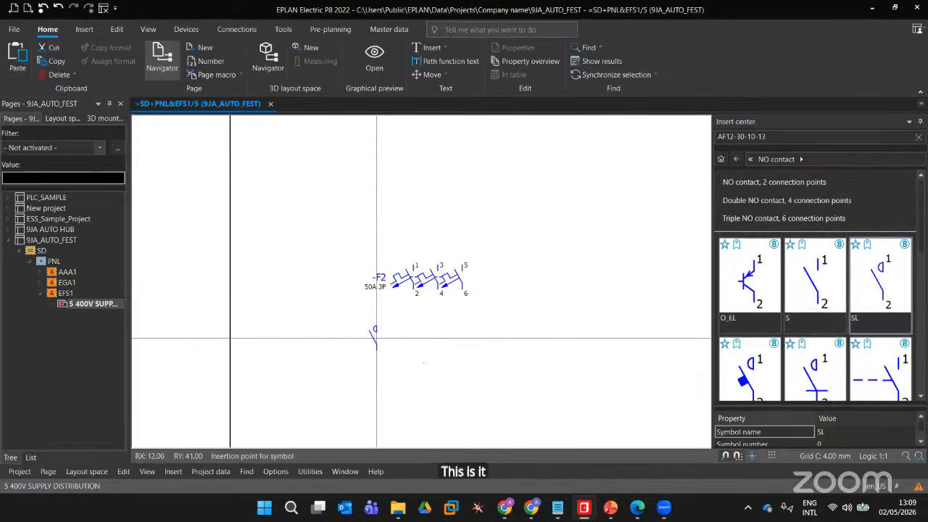
pyautogui.scroll(3, 401, 375)
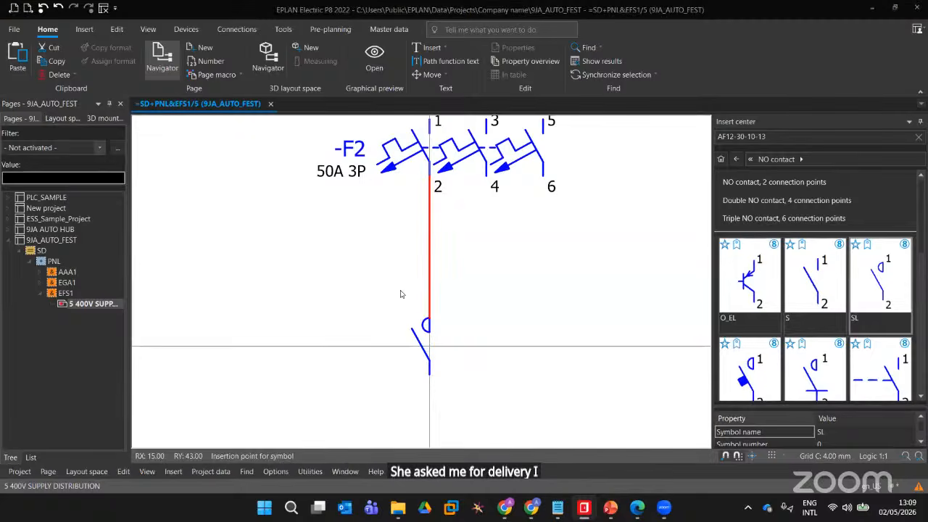
pyautogui.click(429, 346)
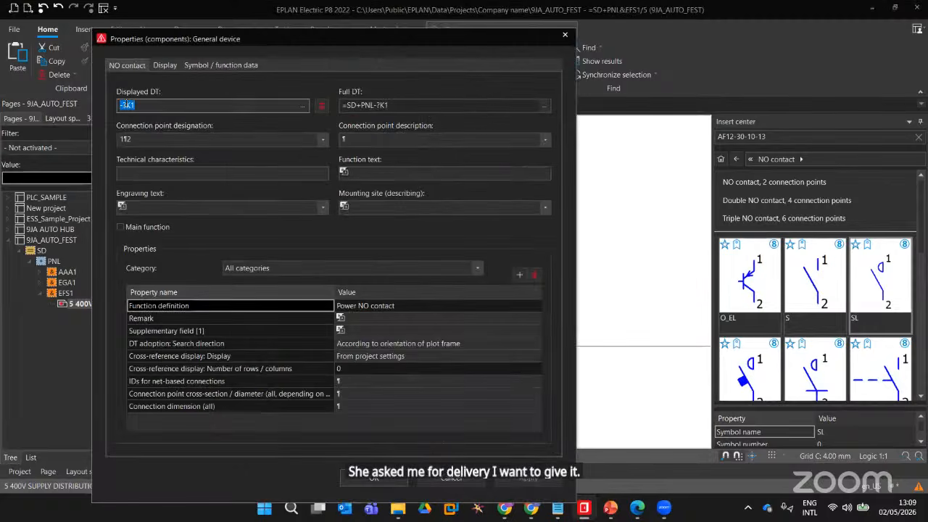
# Set the displayed DT of the new NO contact to -KM1 and accept its properties
pyautogui.click(127, 105)
pyautogui.press('BackSpace')
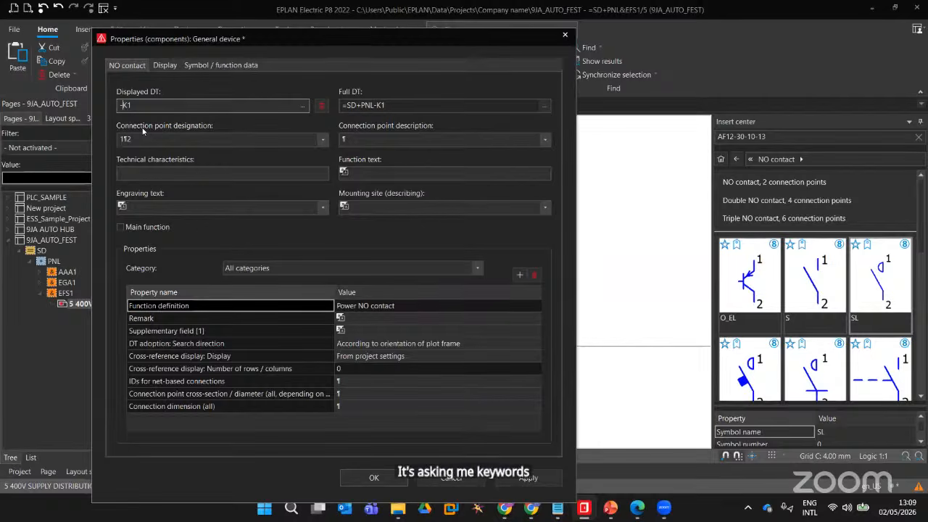
pyautogui.write('M')
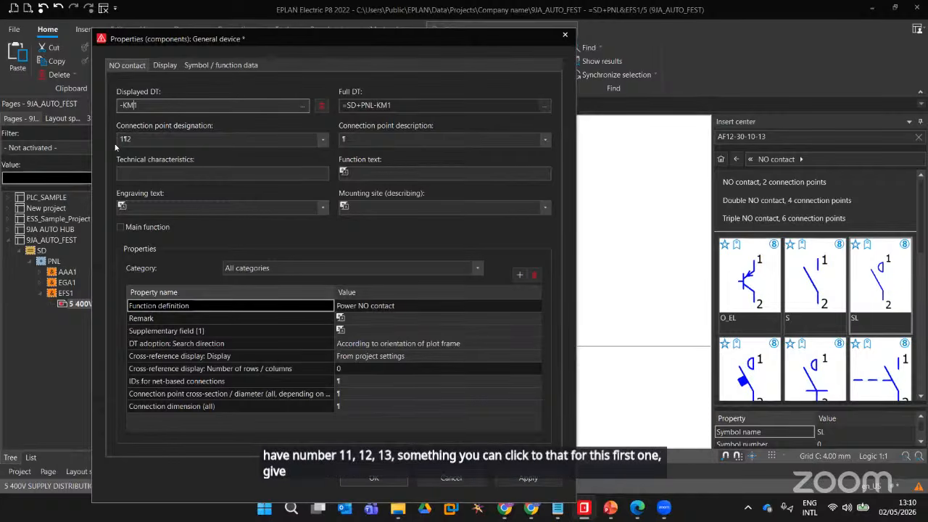
pyautogui.click(379, 307)
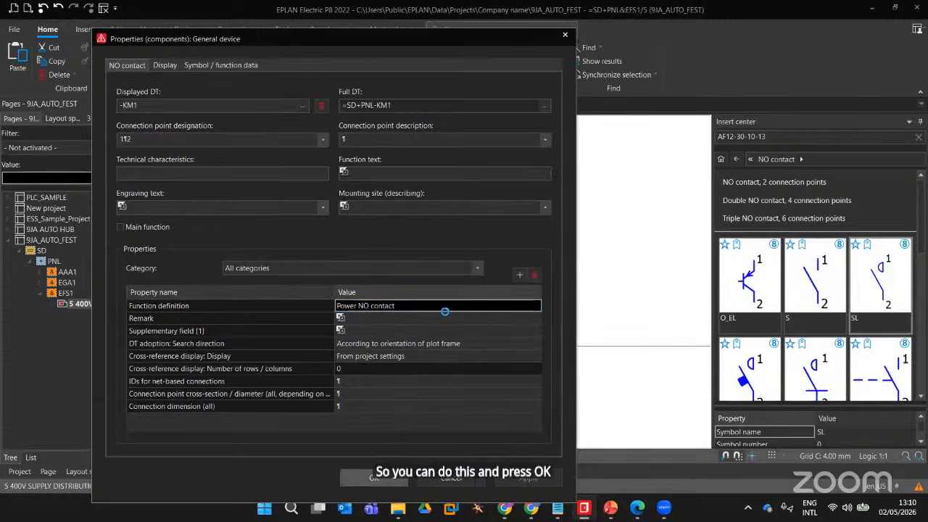
pyautogui.click(373, 478)
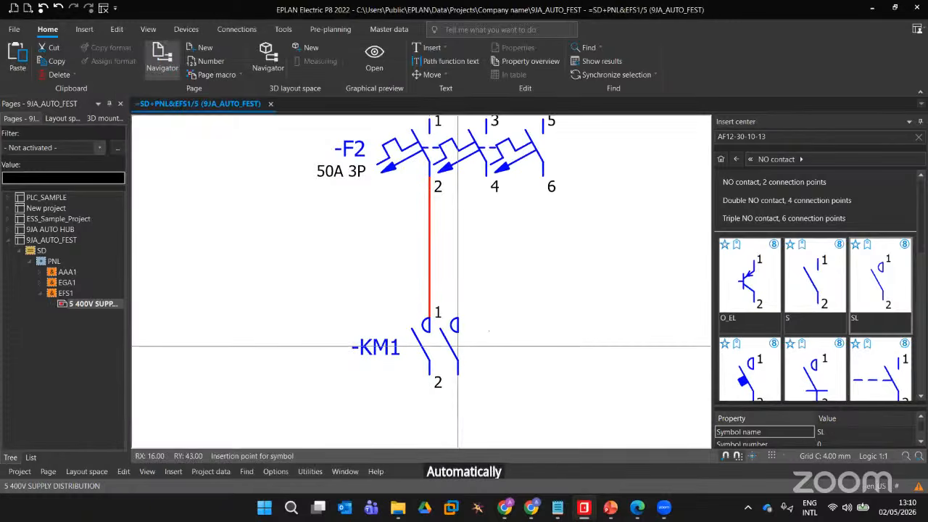
# Place a second SL power NO contact beside -KM1, directly below connection point 4 of circuit breaker -F2
pyautogui.click(487, 350)
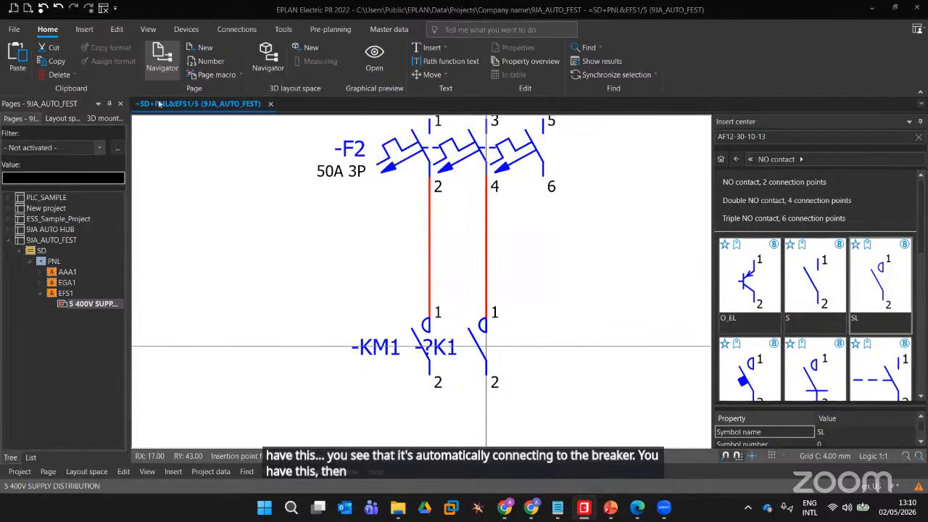
# Set the displayed DT of the second NO contact to -KM1 and accept its properties
pyautogui.press('Left')
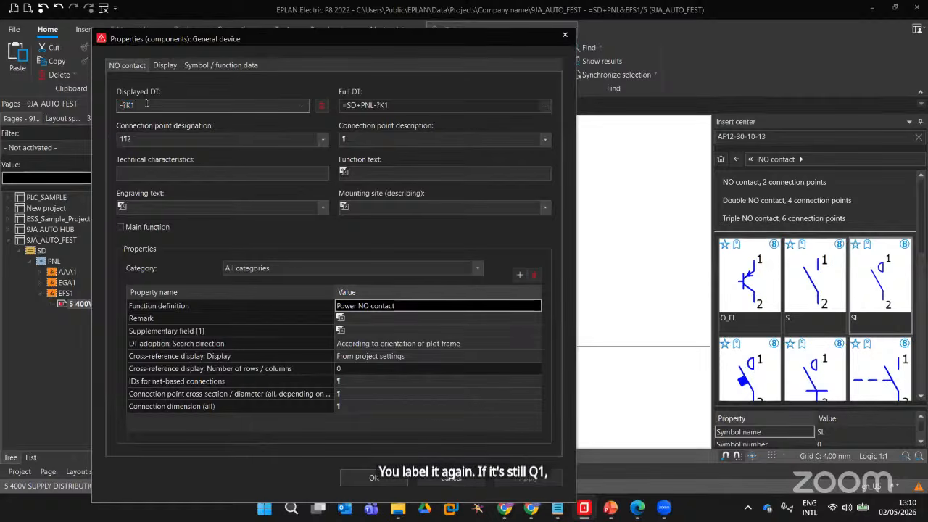
pyautogui.press('Right')
pyautogui.press('Delete')
pyautogui.press('Delete')
pyautogui.write('KM')
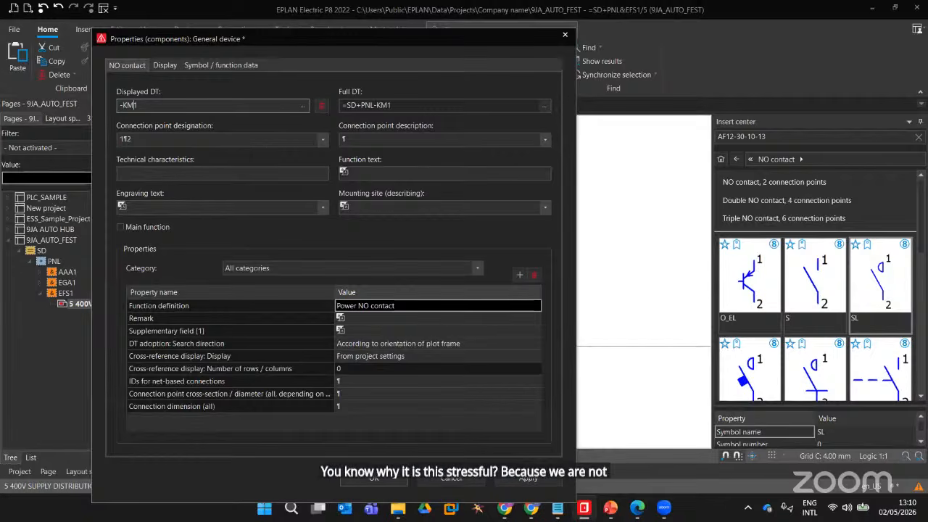
pyautogui.press('Return')
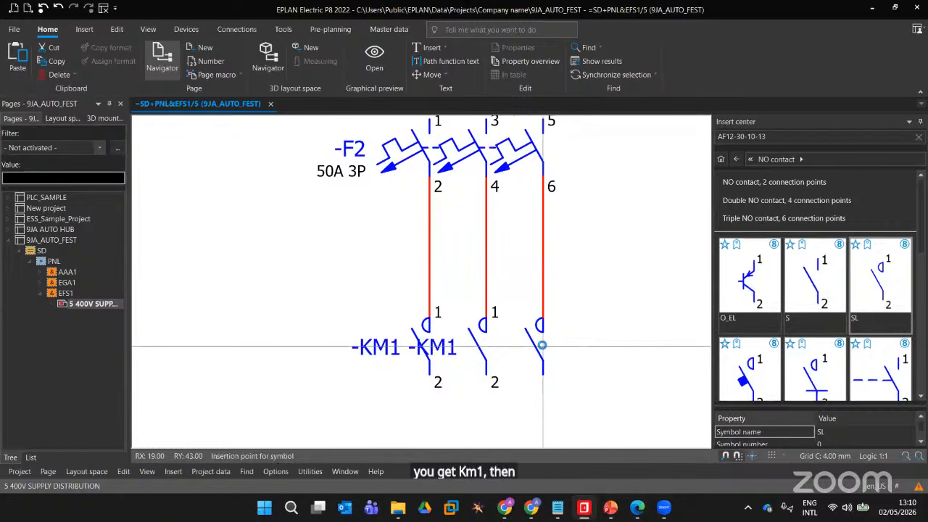
# Place a third SL power NO contact directly below connection point 6 of circuit breaker -F2 and label it -KM1
pyautogui.click(542, 345)
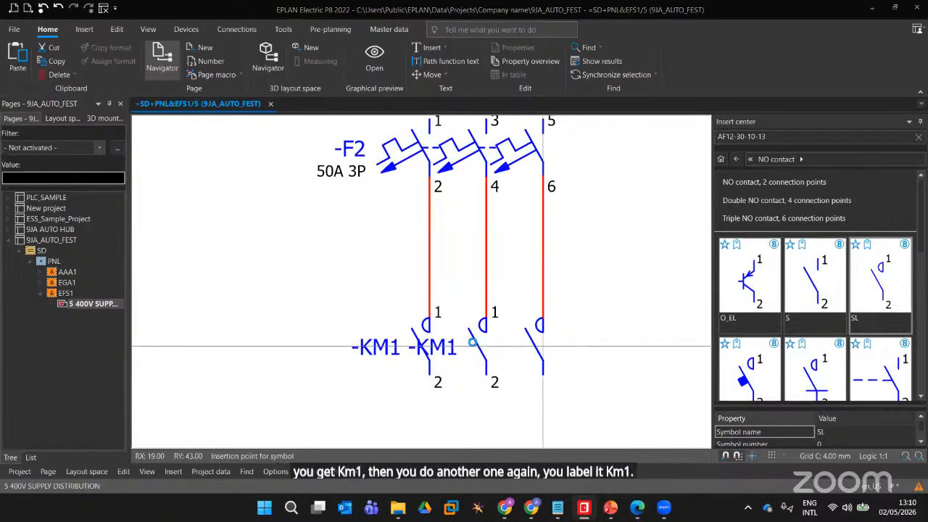
pyautogui.click(472, 342)
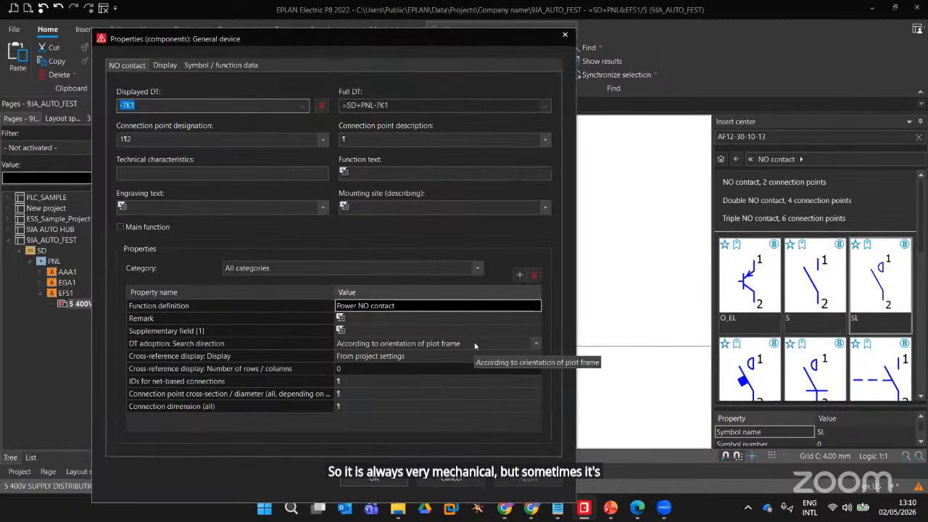
pyautogui.press('Left')
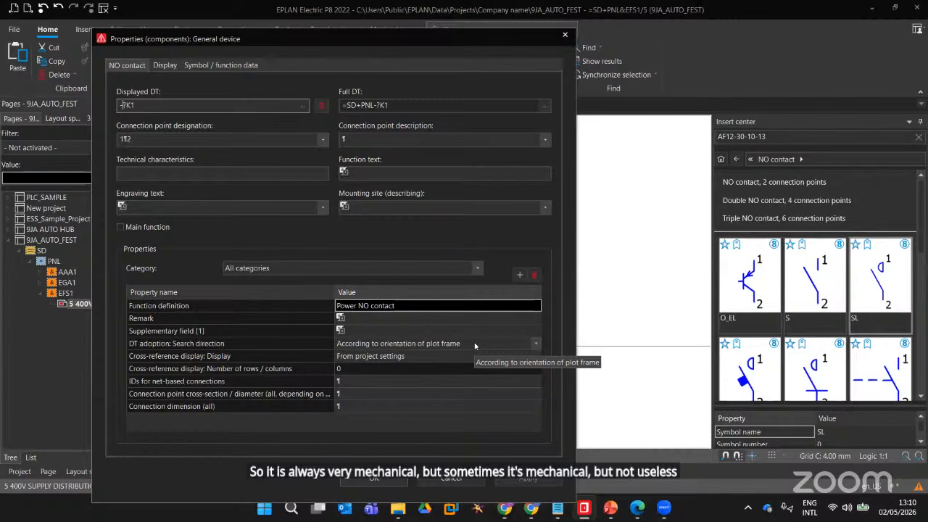
pyautogui.write('M')
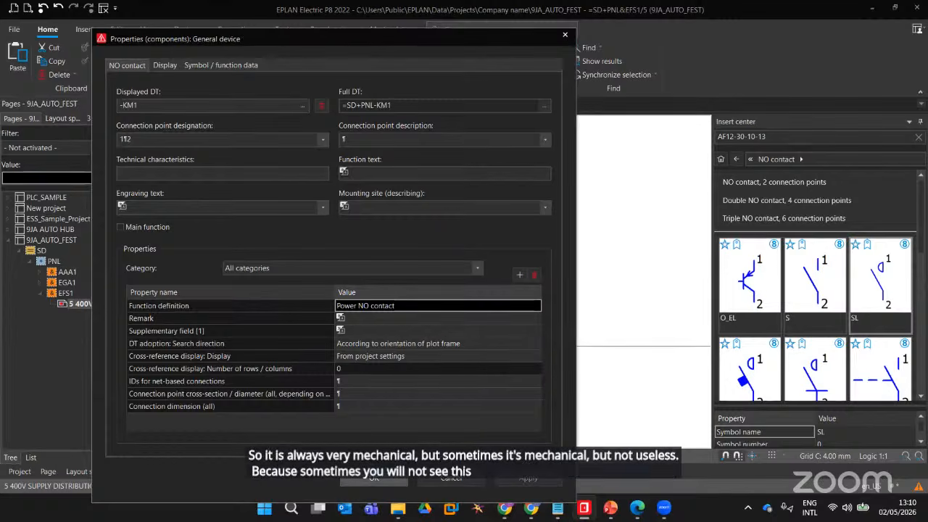
pyautogui.click(375, 479)
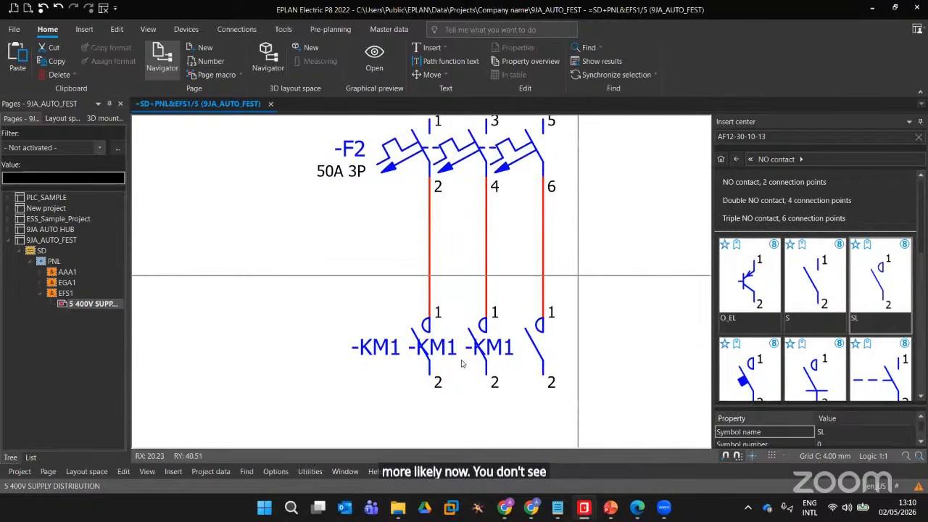
# Go back to Coils, contacts, and protective circuits and place the coil symbol K beside the breaker and contact circuit
pyautogui.scroll(-2, 428, 335)
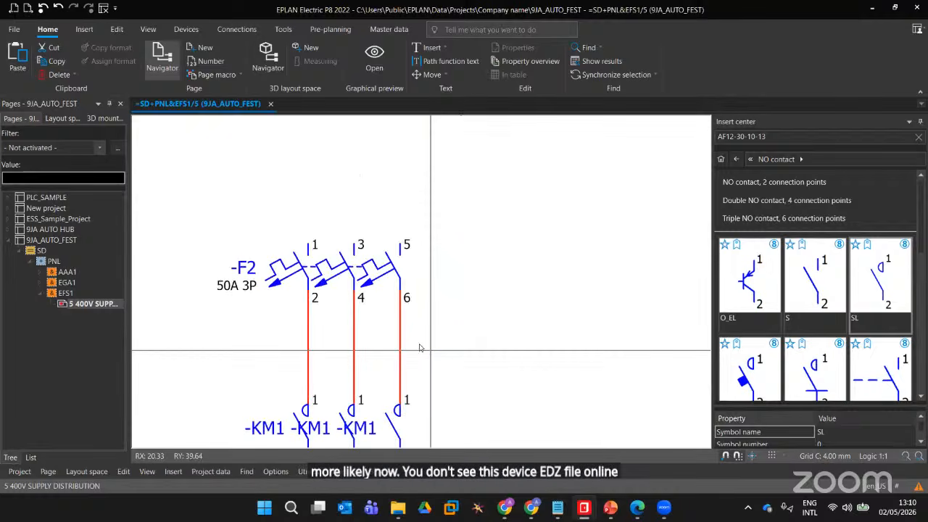
pyautogui.scroll(-2, 377, 297)
pyautogui.moveTo(403, 241); pyautogui.dragTo(374, 279, button='middle')
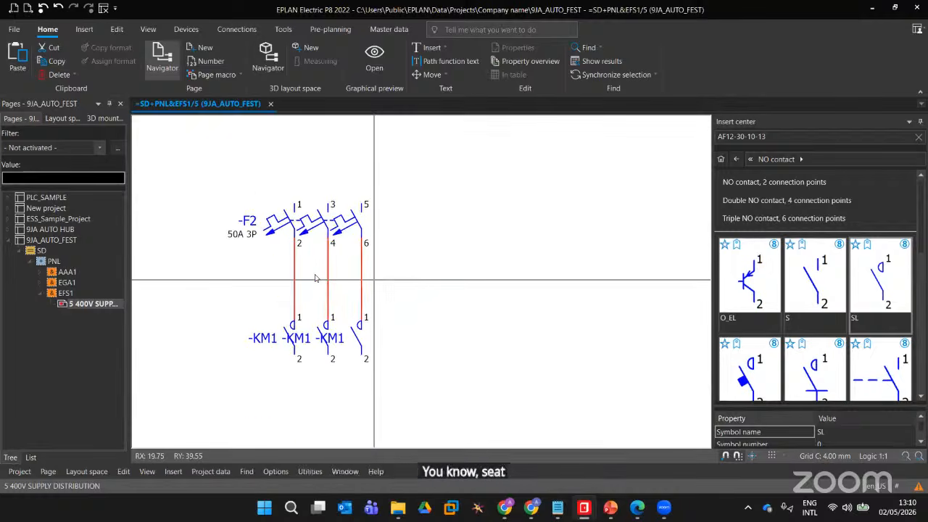
pyautogui.click(304, 340)
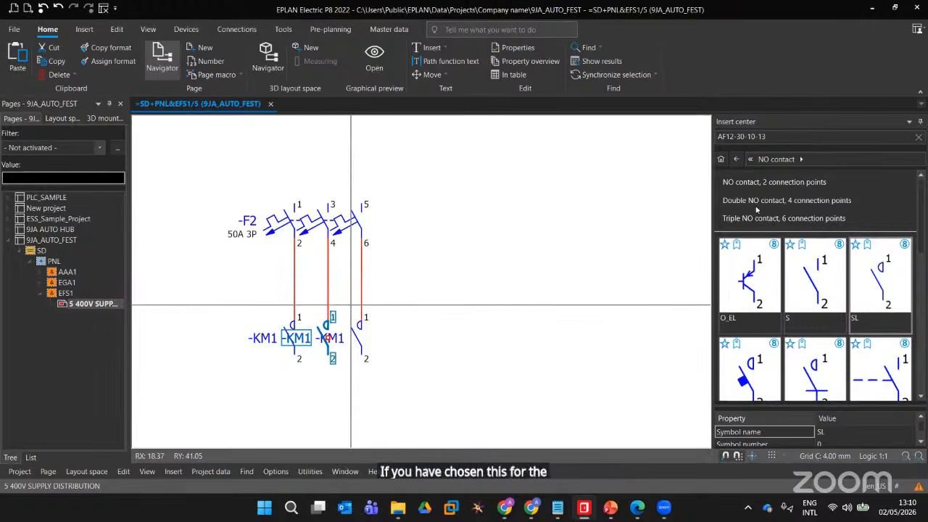
pyautogui.click(740, 158)
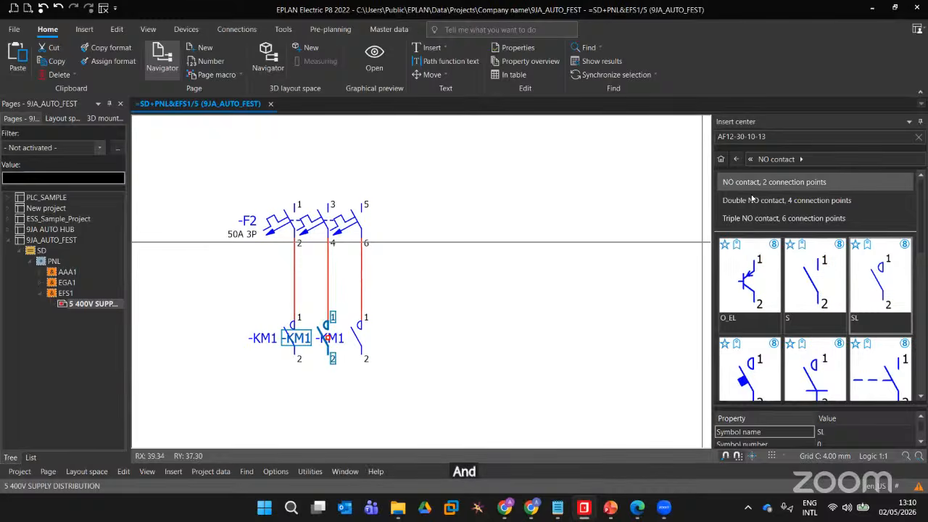
pyautogui.doubleClick(752, 308)
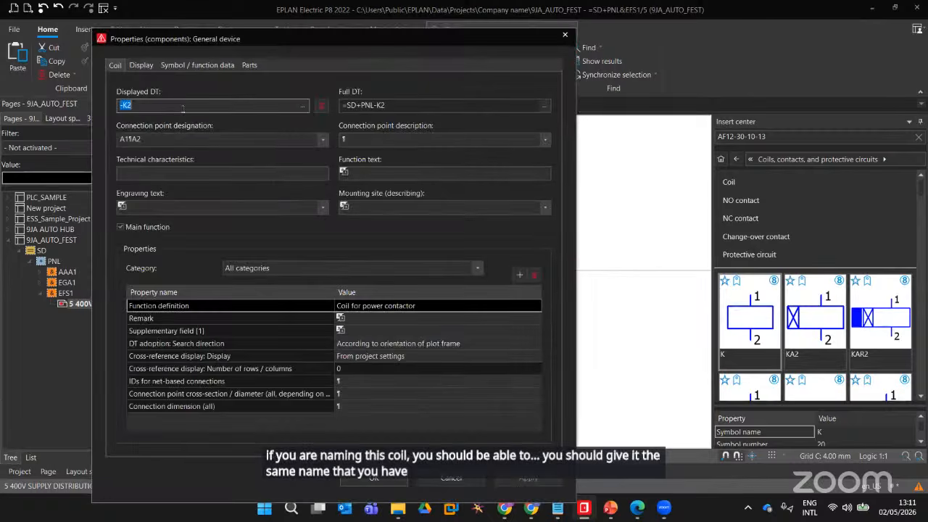
# Set the displayed DT of the new power contactor coil to -KM1 and accept its properties
pyautogui.click(183, 109)
pyautogui.press('BackSpace')
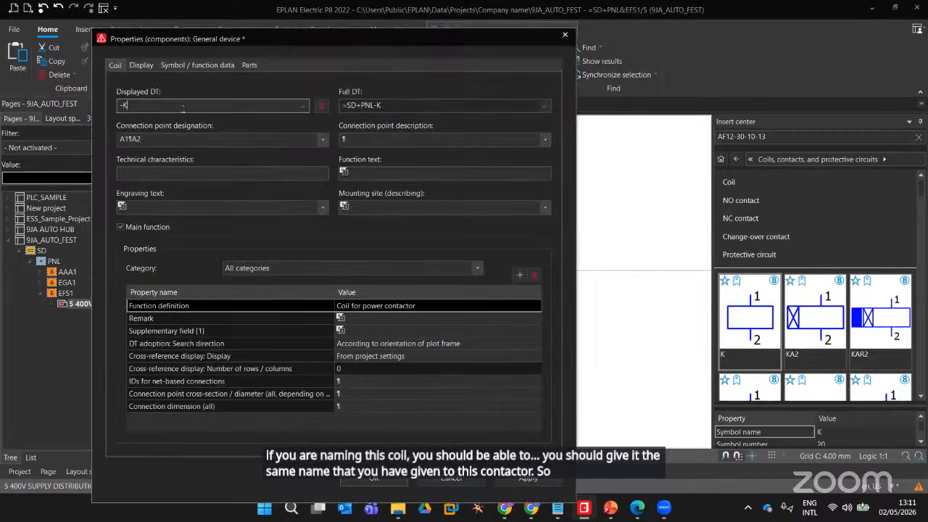
pyautogui.write('M1')
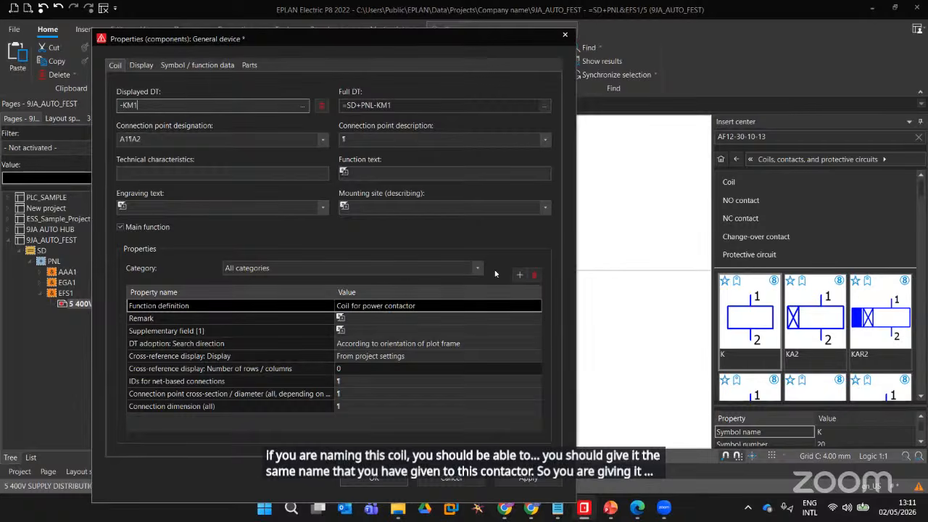
pyautogui.press('Return')
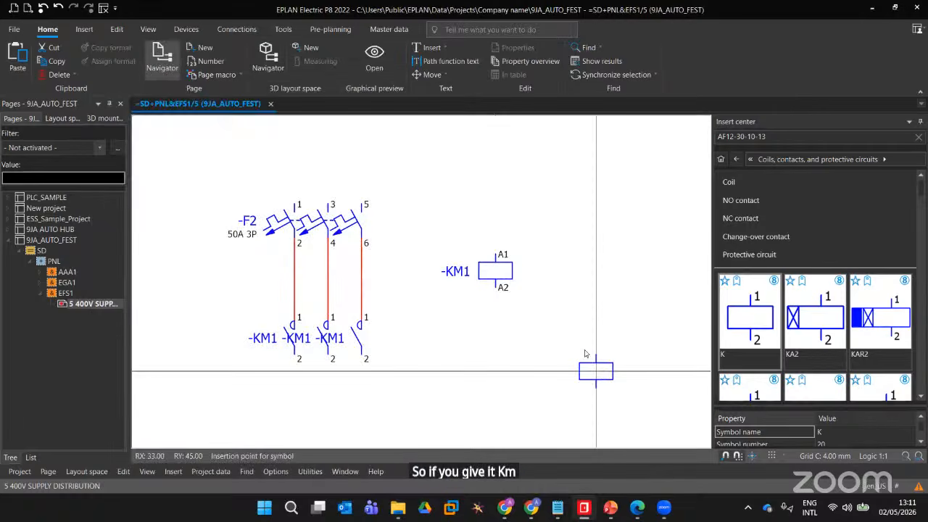
# Stop placing coils and move coil -KM1 further away from the circuit, level with the three -KM1 contacts
pyautogui.scroll(-2, 588, 351)
pyautogui.scroll(-2, 567, 337)
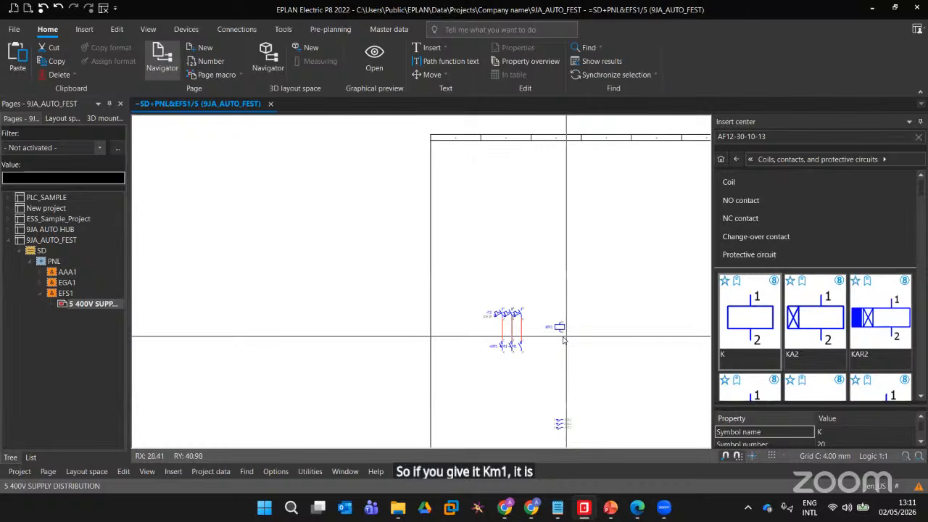
pyautogui.click(563, 331)
pyautogui.scroll(2, 533, 314)
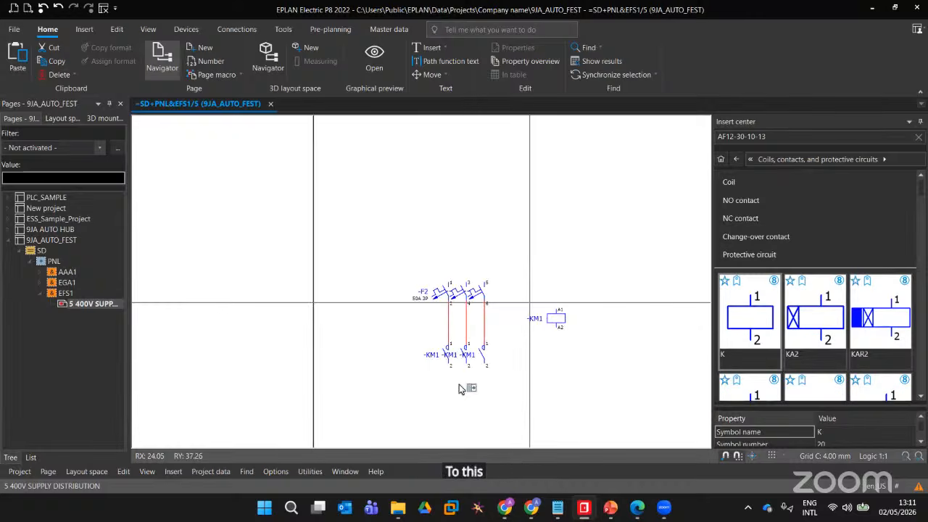
pyautogui.moveTo(464, 388); pyautogui.dragTo(593, 360)
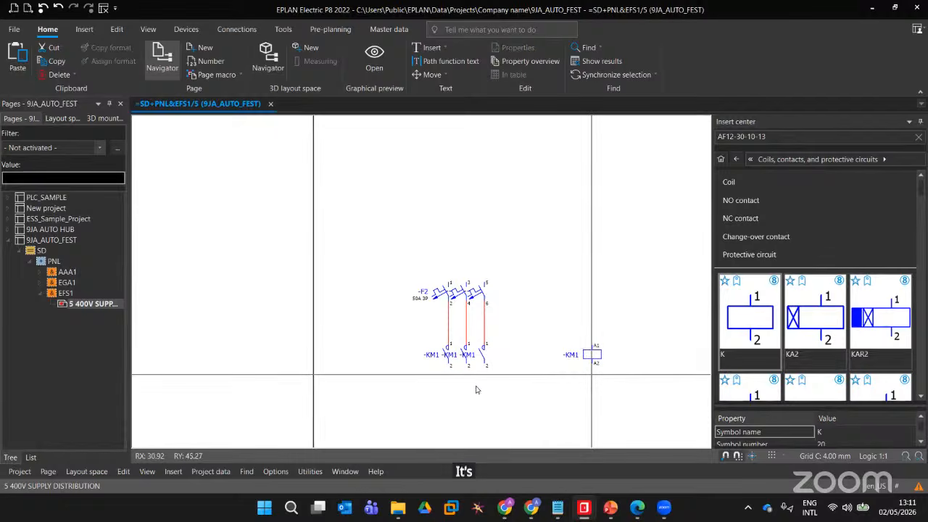
# Examine the contact cross-references below coil -KM1 and compare them with the power contacts under -F2
pyautogui.scroll(2, 682, 317)
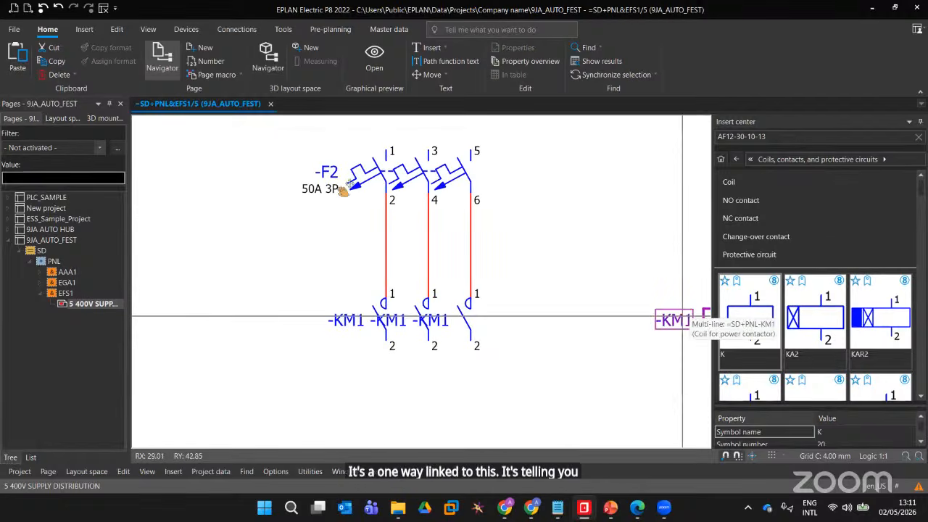
pyautogui.scroll(-2, 406, 326)
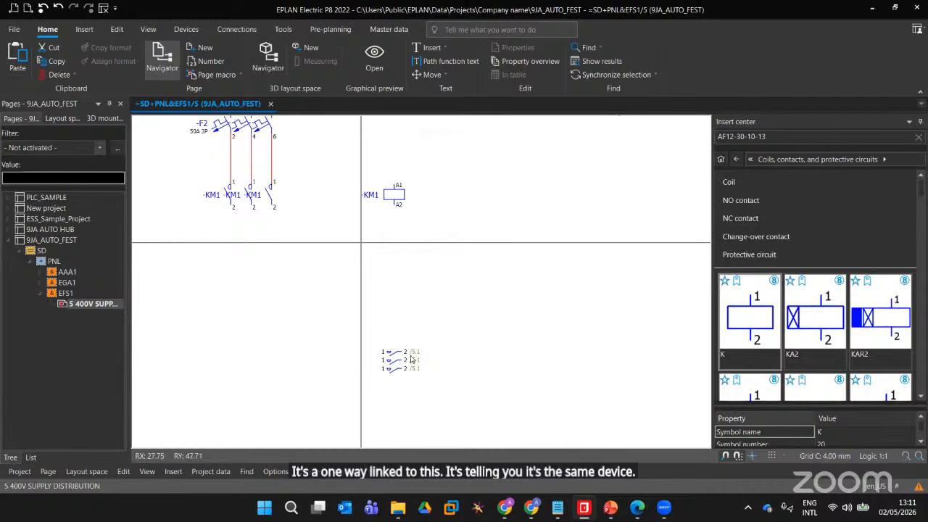
pyautogui.scroll(1, 396, 319)
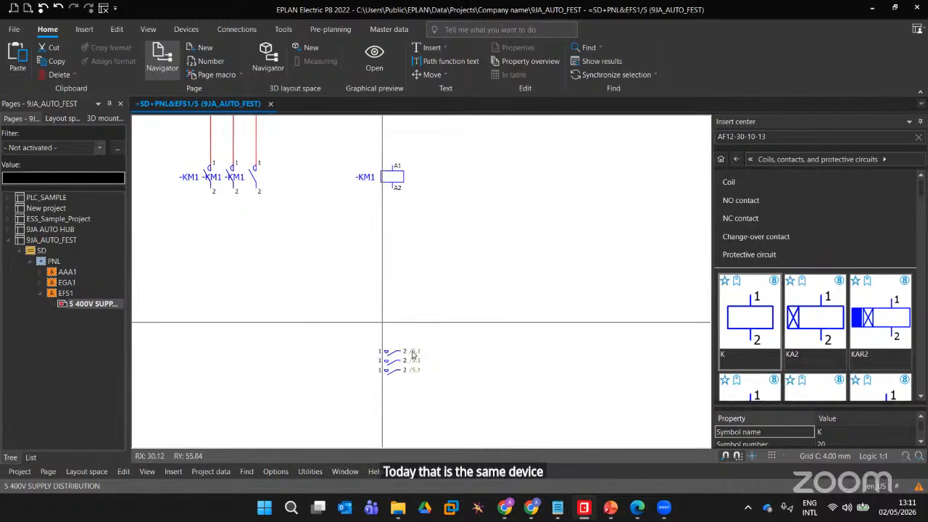
pyautogui.scroll(3, 404, 372)
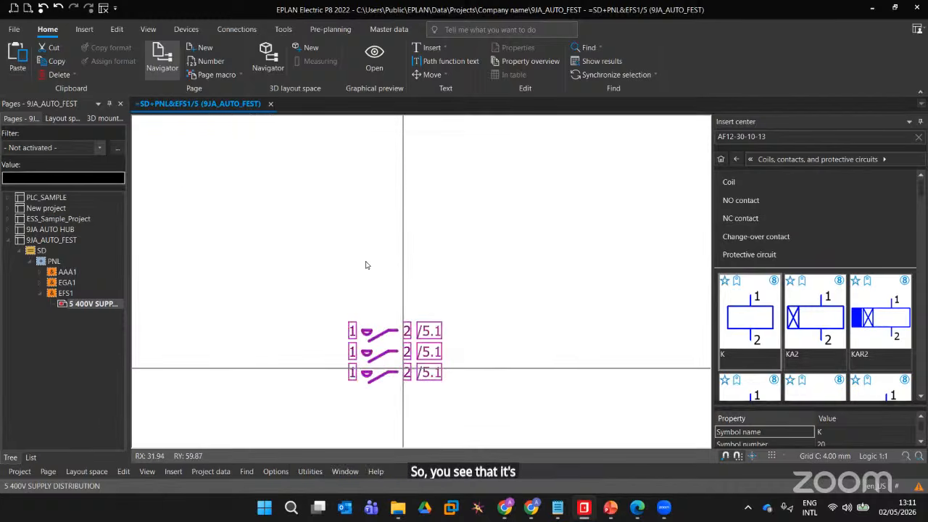
pyautogui.scroll(-3, 301, 306)
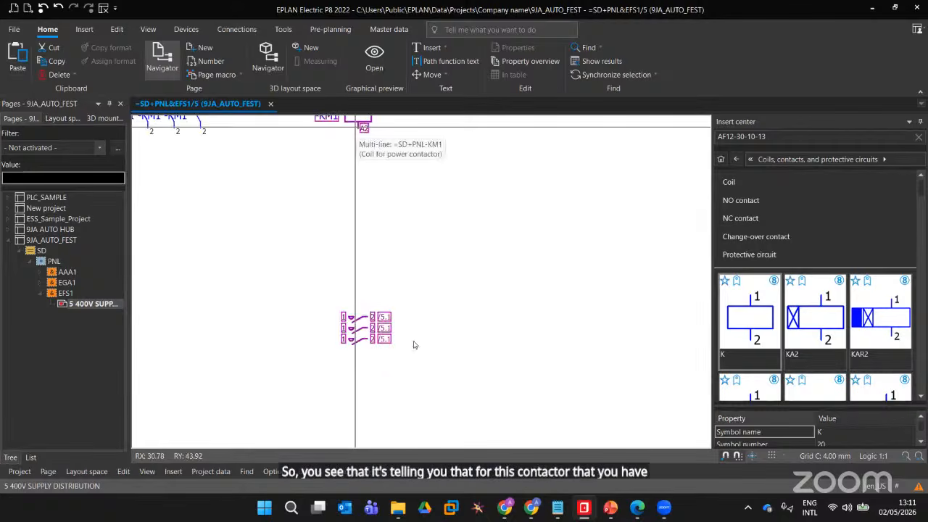
pyautogui.scroll(1, 345, 354)
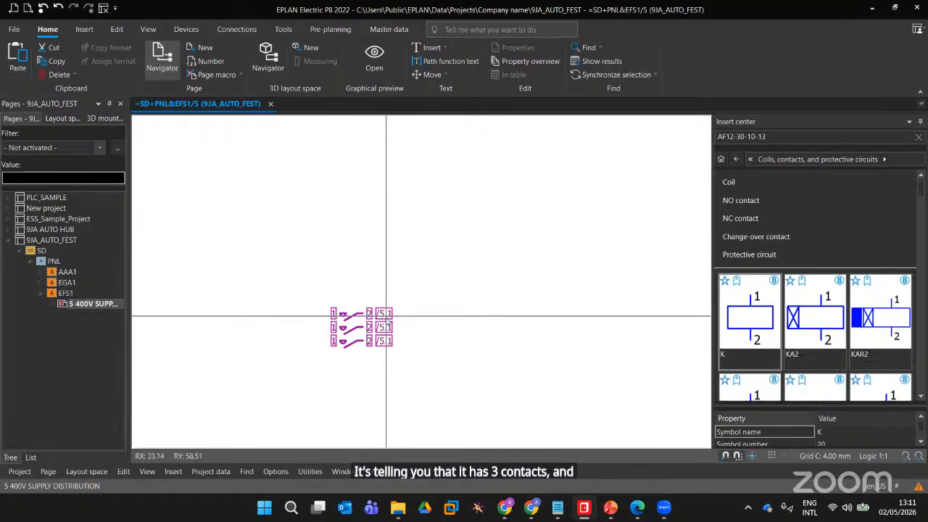
pyautogui.scroll(2, 324, 351)
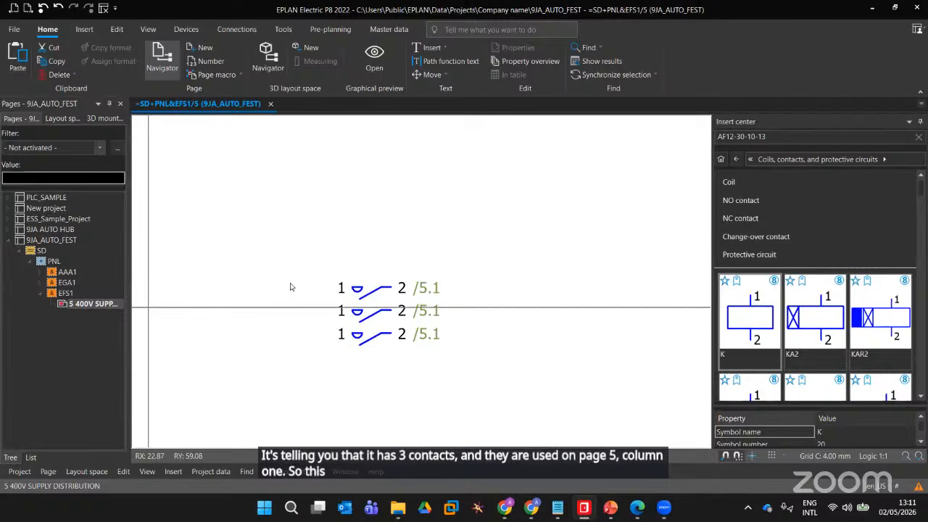
pyautogui.scroll(-2, 352, 276)
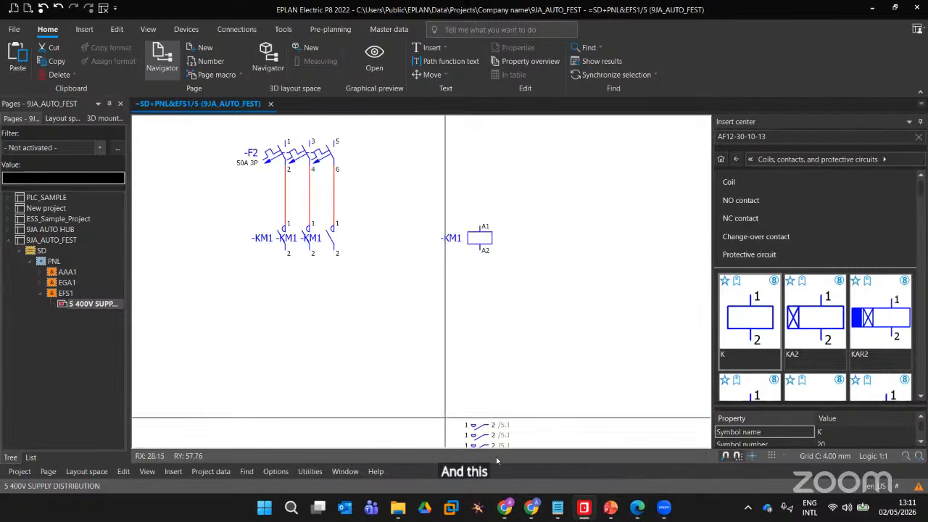
pyautogui.moveTo(388, 330); pyautogui.dragTo(496, 469, button='middle')
pyautogui.scroll(-2, 501, 359)
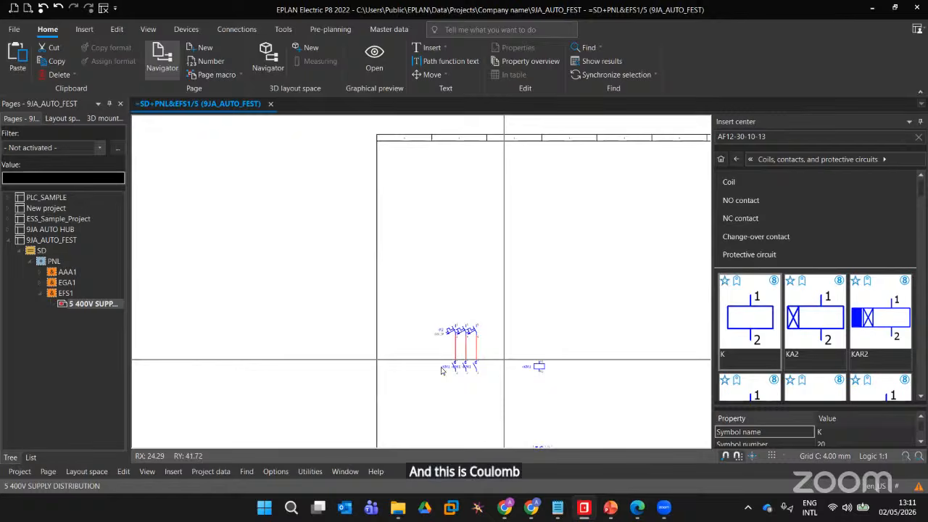
pyautogui.scroll(1, 442, 371)
pyautogui.scroll(1, 546, 365)
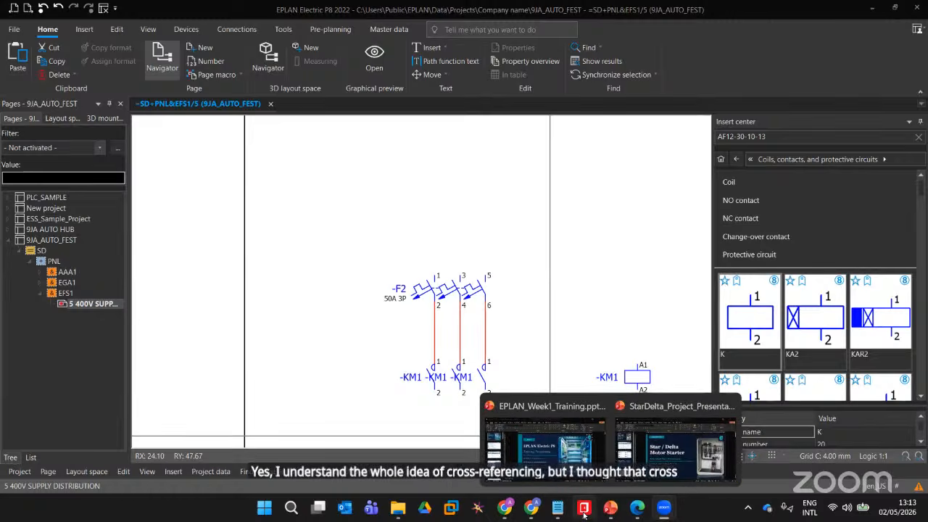
# Return to the schematic and review which cross-references belong to coil -KM1, selecting the coil to highlight its contact image
pyautogui.moveTo(585, 512)
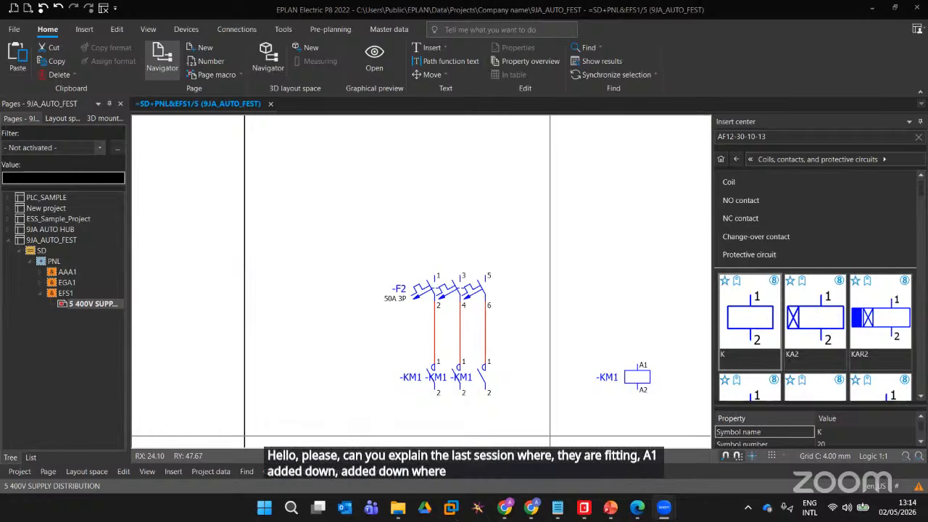
pyautogui.click(584, 507)
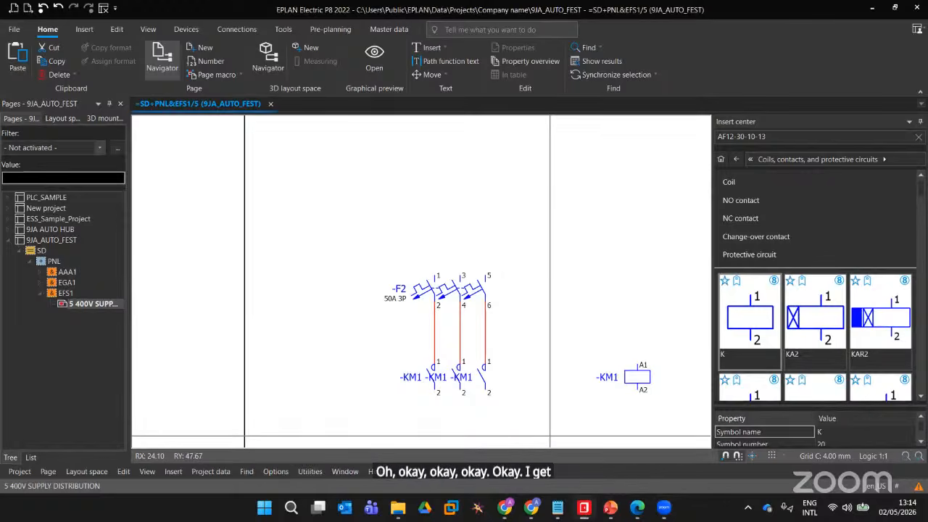
pyautogui.scroll(-3, 401, 294)
pyautogui.moveTo(480, 352); pyautogui.dragTo(401, 255, button='middle')
pyautogui.scroll(2, 401, 254)
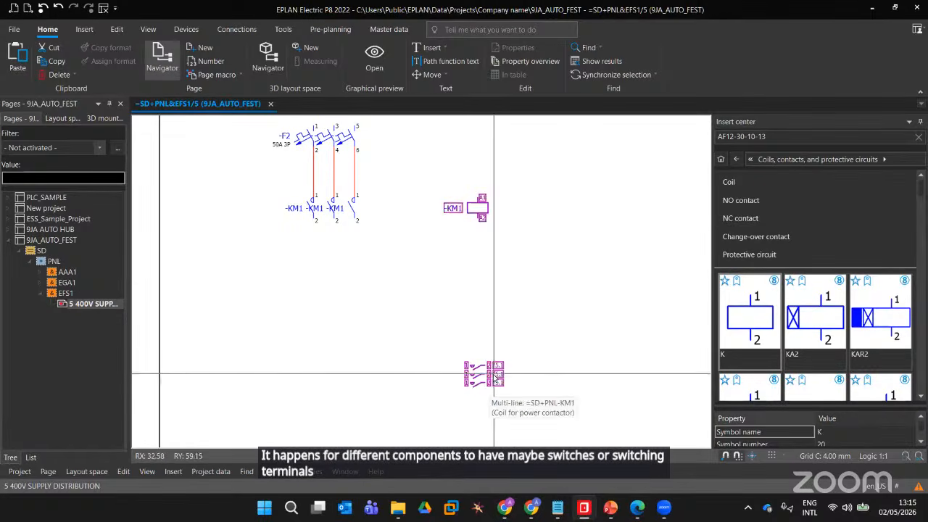
pyautogui.click(448, 377)
pyautogui.scroll(2, 448, 376)
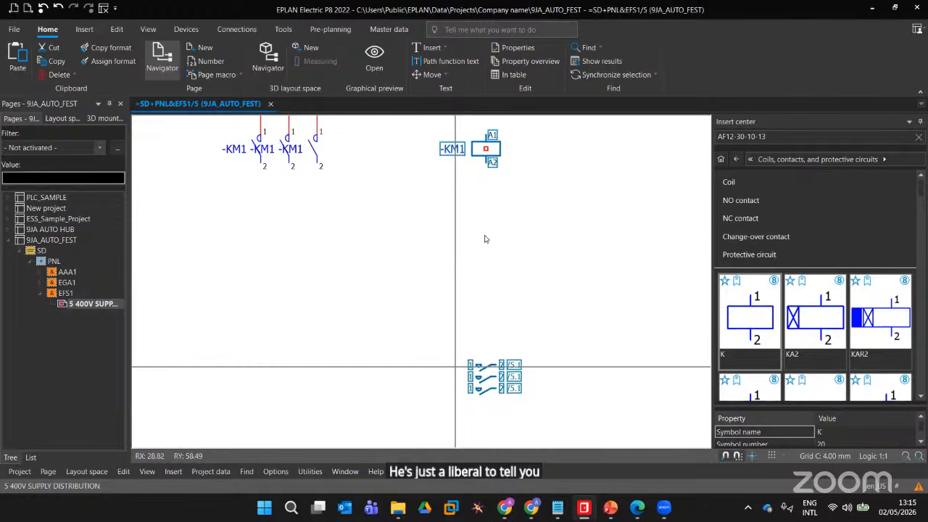
pyautogui.scroll(-1, 455, 367)
pyautogui.click(566, 375)
pyautogui.scroll(-3, 369, 180)
pyautogui.moveTo(386, 191); pyautogui.dragTo(415, 305, button='middle')
pyautogui.scroll(1, 416, 306)
pyautogui.scroll(2, 415, 305)
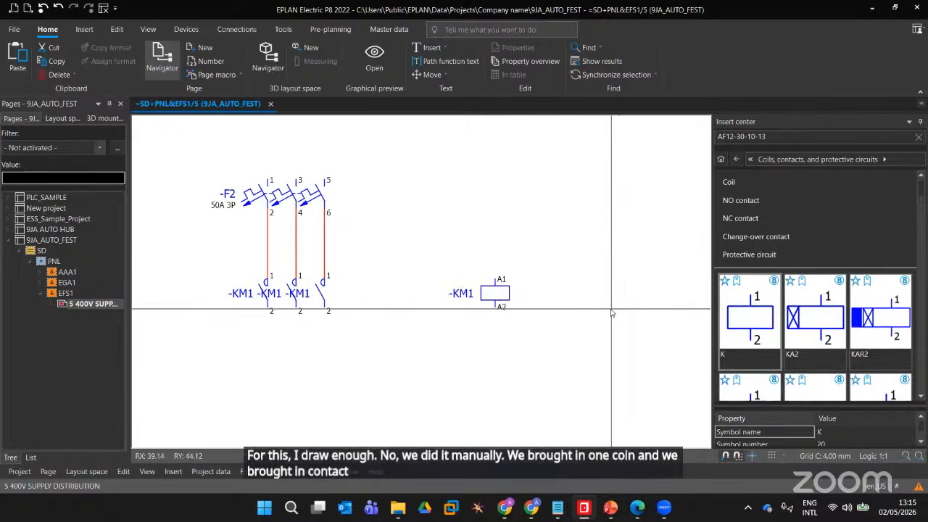
pyautogui.scroll(-2, 616, 312)
pyautogui.moveTo(492, 285); pyautogui.dragTo(459, 246, button='middle')
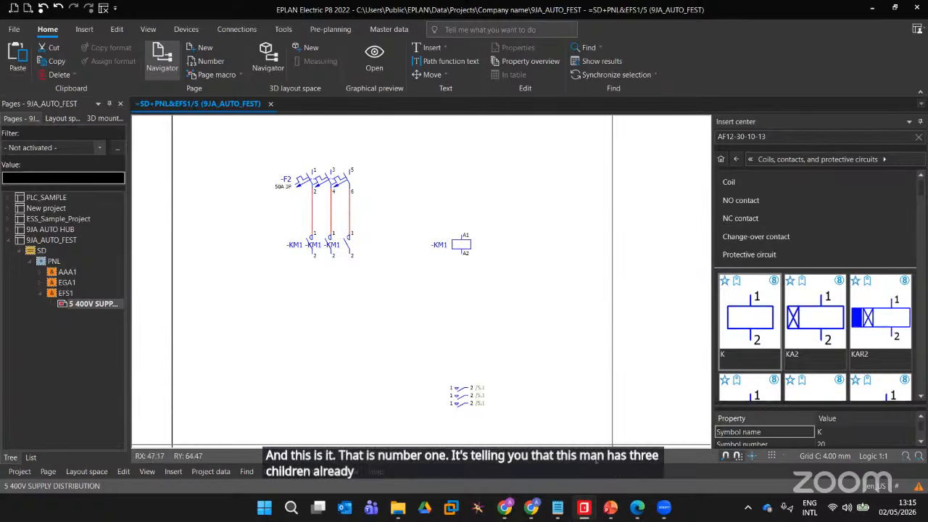
# Delete the third -KM1 power contact, under terminal 6 of -F2, and check the contact image below coil -KM1
pyautogui.scroll(3, 534, 394)
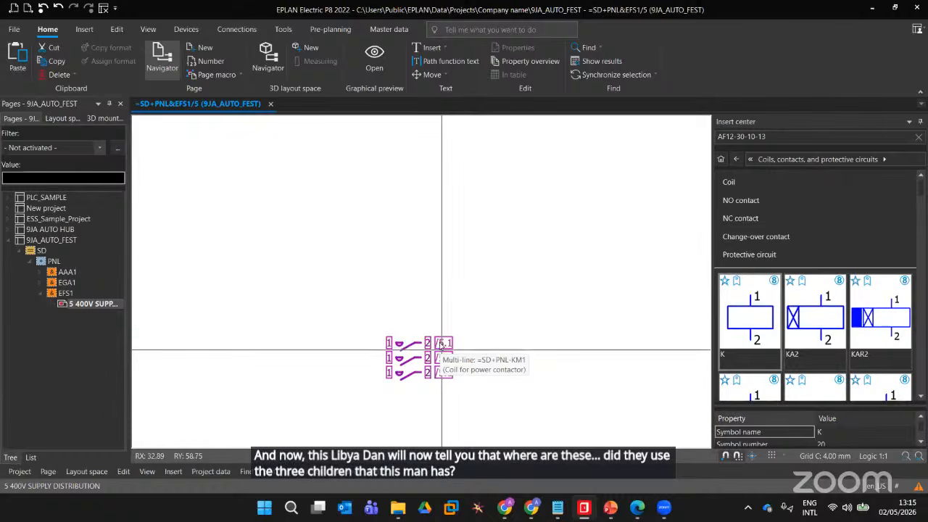
pyautogui.scroll(-1, 435, 347)
pyautogui.moveTo(314, 228); pyautogui.dragTo(379, 311)
pyautogui.moveTo(266, 241); pyautogui.dragTo(379, 401, button='middle')
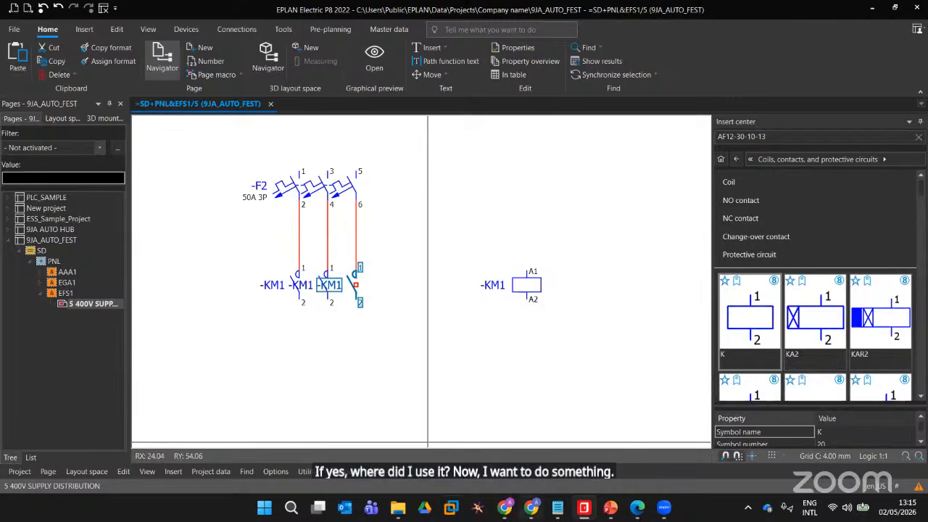
pyautogui.moveTo(532, 507)
pyautogui.press('Delete')
pyautogui.scroll(-4, 534, 298)
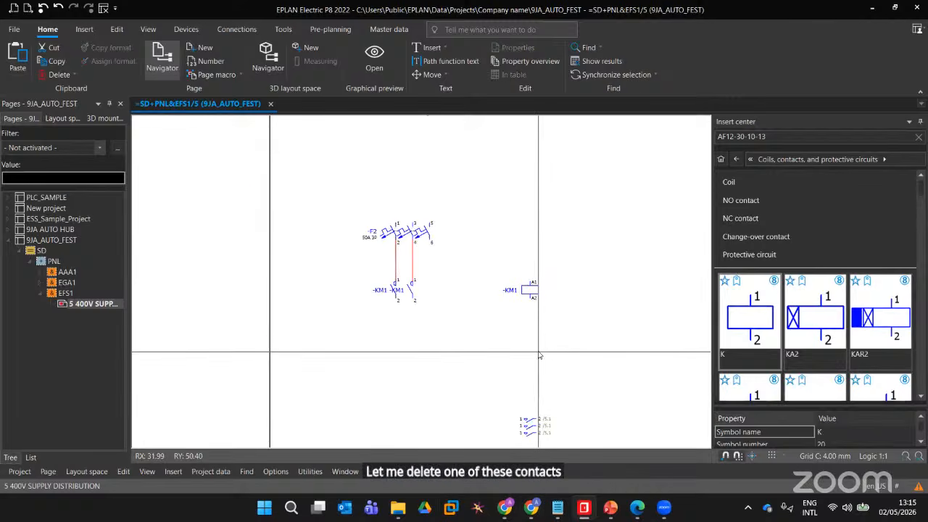
pyautogui.moveTo(530, 294); pyautogui.dragTo(575, 277)
pyautogui.scroll(3, 510, 354)
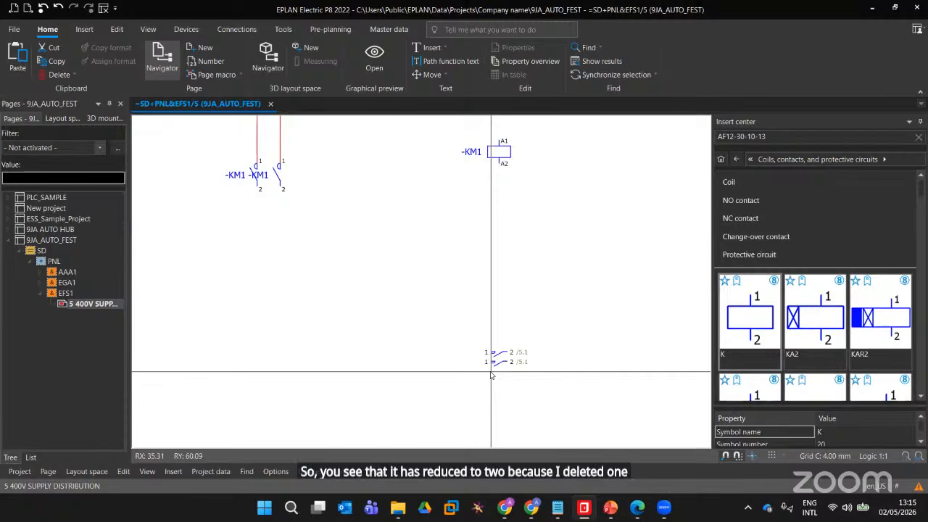
pyautogui.rightClick(587, 291)
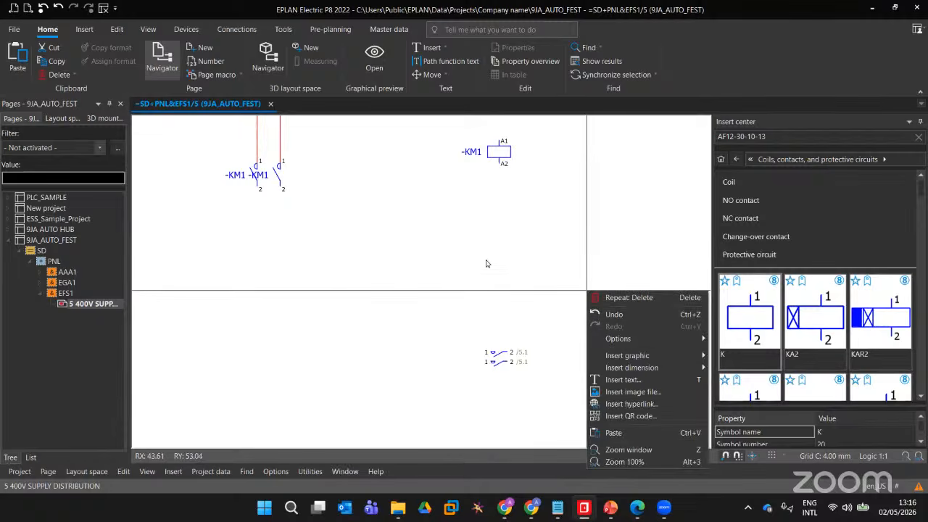
pyautogui.click(506, 248)
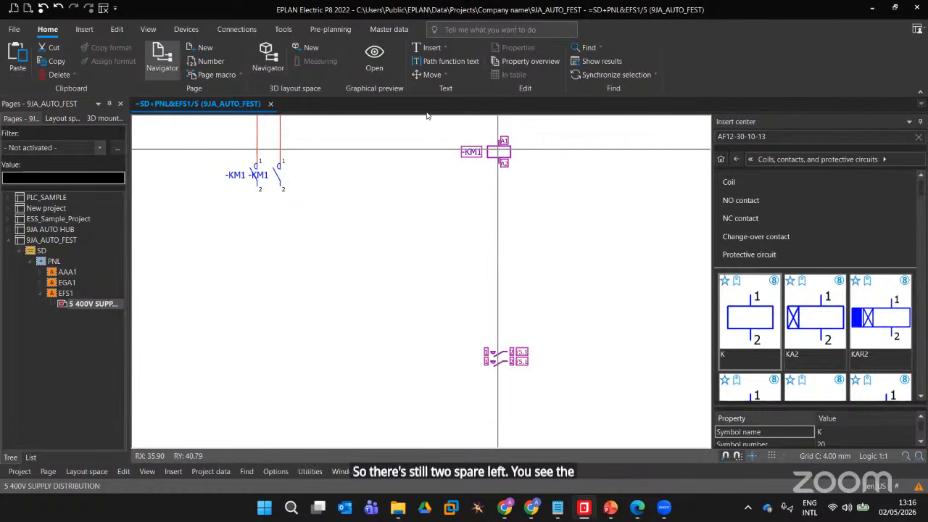
# Move coil -KM1 closer to the power contacts, slightly below their level
pyautogui.moveTo(492, 151); pyautogui.dragTo(357, 204)
pyautogui.moveTo(500, 142)
pyautogui.mouseDown()
pyautogui.moveTo(389, 213)
pyautogui.moveTo(481, 220)
pyautogui.moveTo(312, 232)
pyautogui.moveTo(319, 223)
pyautogui.mouseUp()
pyautogui.click(334, 169)
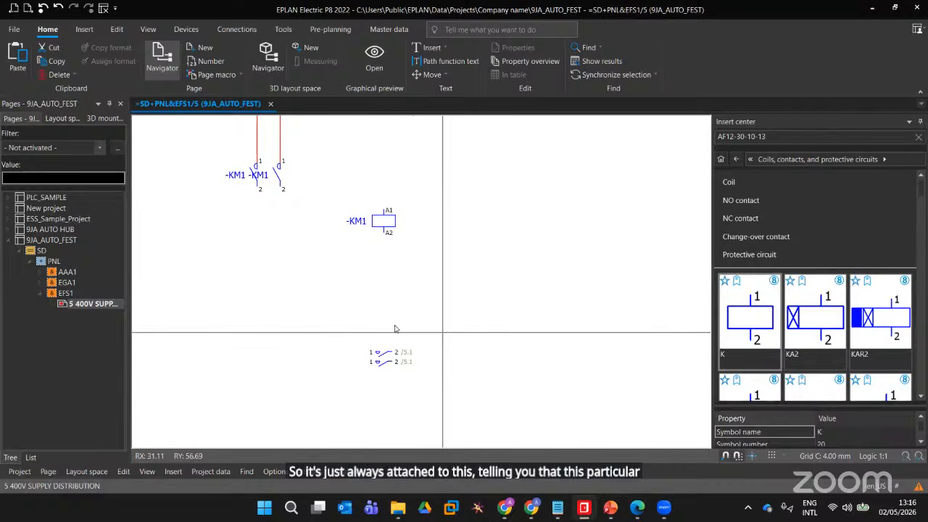
# Examine the page and column references in coil -KM1's contact image and match them to the page's column header
pyautogui.scroll(3, 410, 361)
pyautogui.scroll(1, 410, 366)
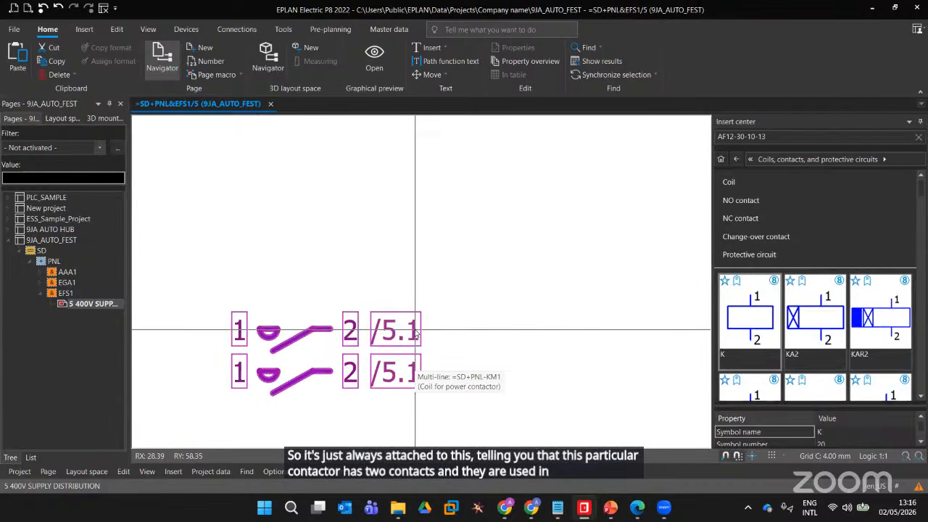
pyautogui.scroll(-3, 417, 332)
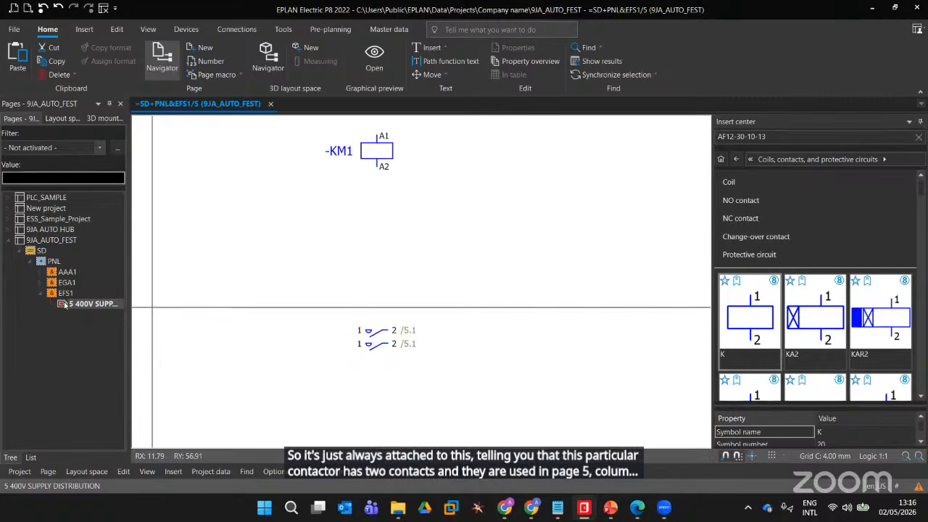
pyautogui.scroll(-3, 296, 257)
pyautogui.scroll(4, 460, 338)
pyautogui.scroll(-2, 442, 325)
pyautogui.moveTo(454, 292); pyautogui.dragTo(448, 447, button='middle')
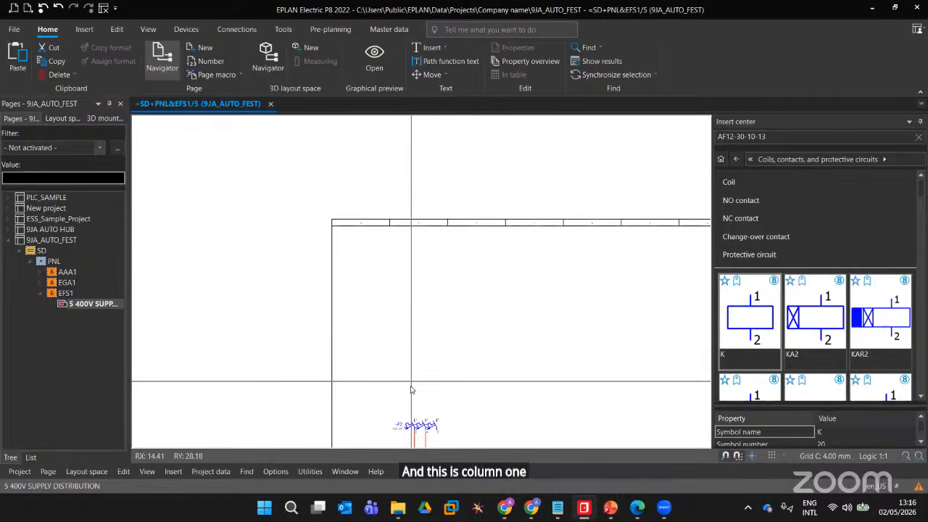
pyautogui.scroll(-1, 425, 355)
pyautogui.moveTo(425, 355); pyautogui.dragTo(426, 294, button='middle')
pyautogui.scroll(1, 428, 319)
pyautogui.scroll(2, 448, 322)
pyautogui.moveTo(435, 313); pyautogui.dragTo(346, 171, button='middle')
pyautogui.scroll(2, 399, 361)
pyautogui.scroll(1, 400, 363)
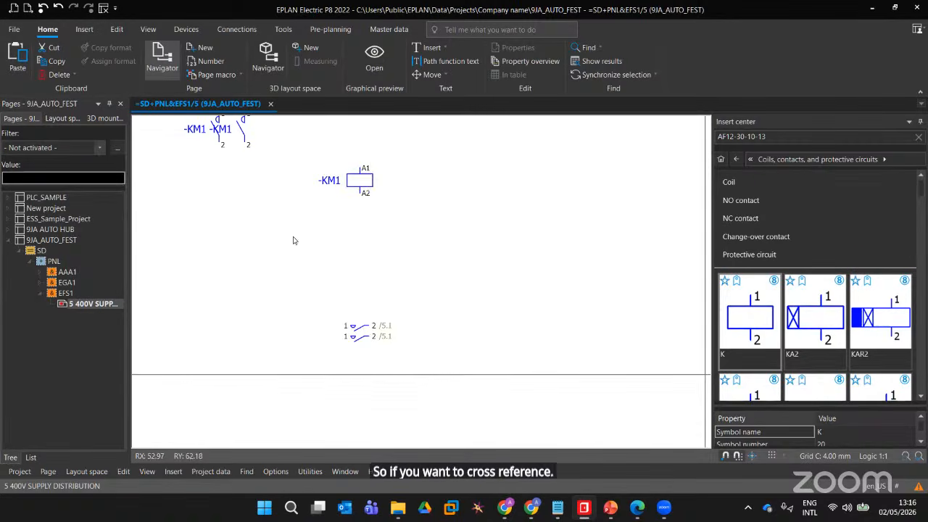
# Try to jump from coil -KM1 to its cross-referenced contacts, and return to page 5, 400V SUPPLY DISTRIBUTION
pyautogui.click(346, 180)
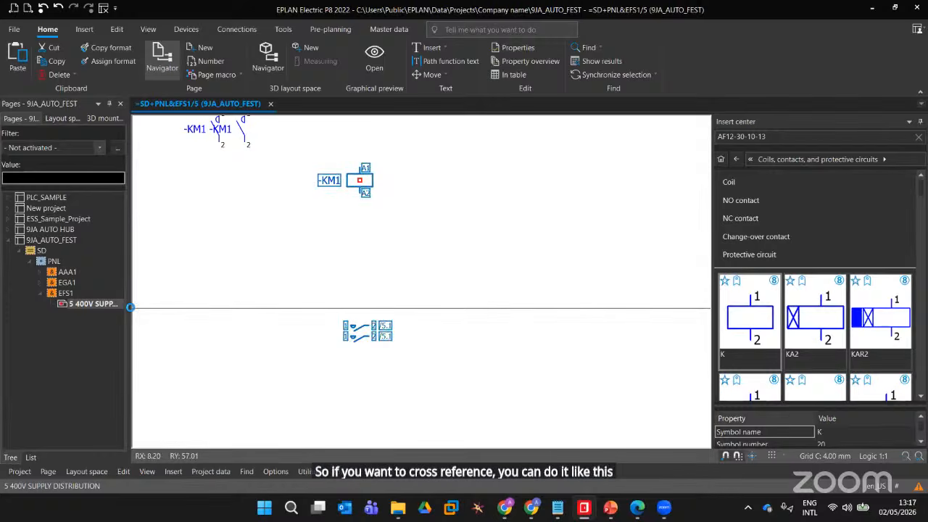
pyautogui.press('pageup')
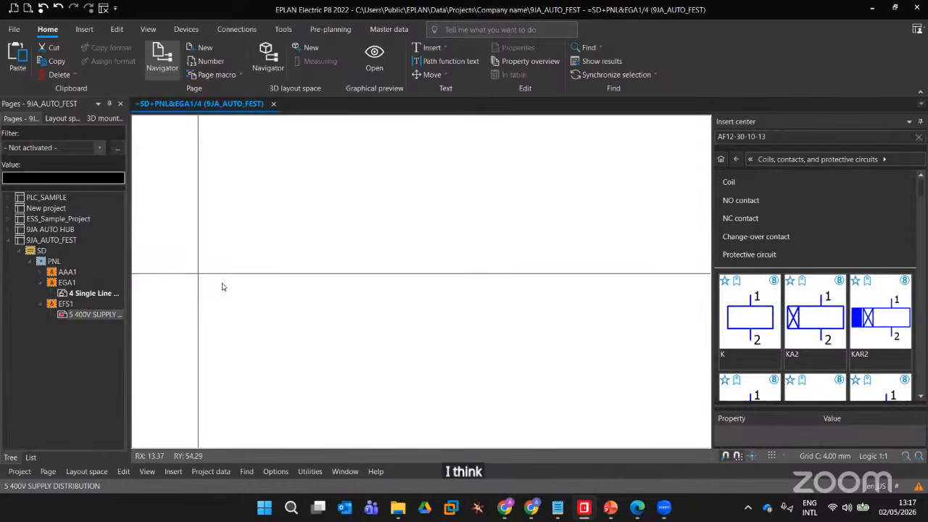
pyautogui.scroll(-5, 228, 290)
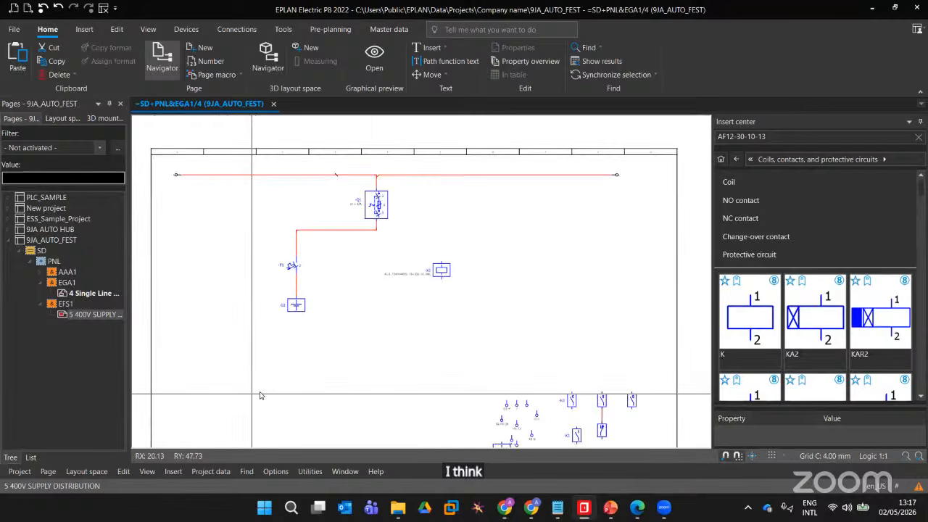
pyautogui.moveTo(255, 326); pyautogui.dragTo(252, 401, button='middle')
pyautogui.scroll(4, 381, 358)
pyautogui.scroll(-3, 384, 352)
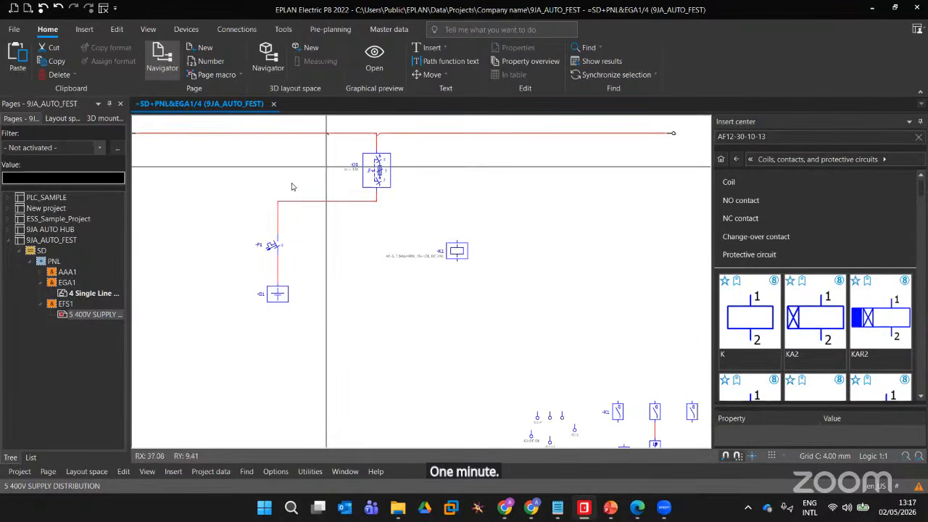
pyautogui.click(86, 317)
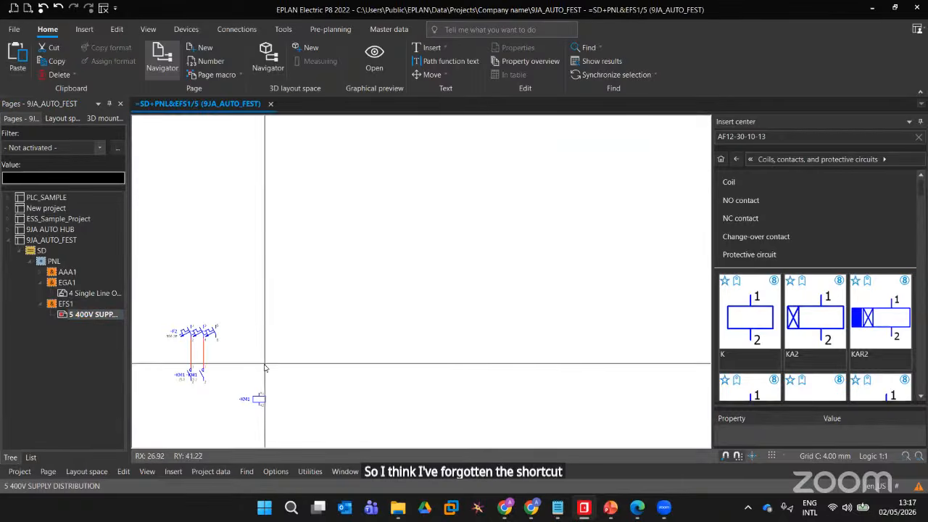
# Follow the cross-reference from coil -KM1 to its power contact under -F2 and bring the coil's contact image back into view
pyautogui.scroll(-3, 264, 369)
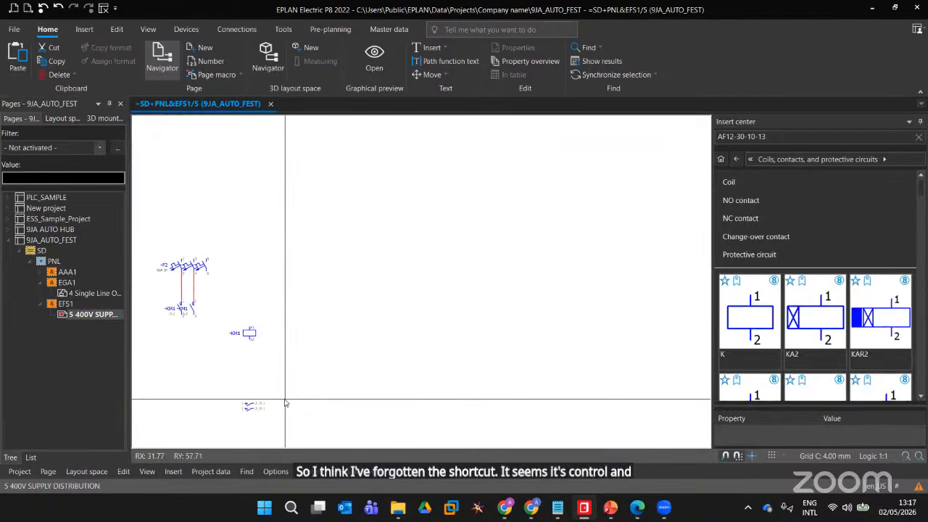
pyautogui.scroll(5, 289, 295)
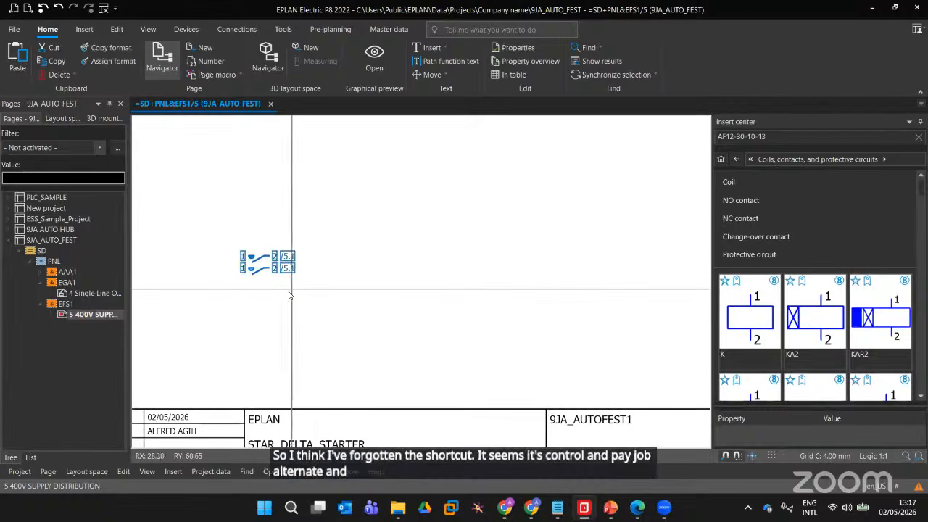
pyautogui.hotkey('alt', 'pageup')
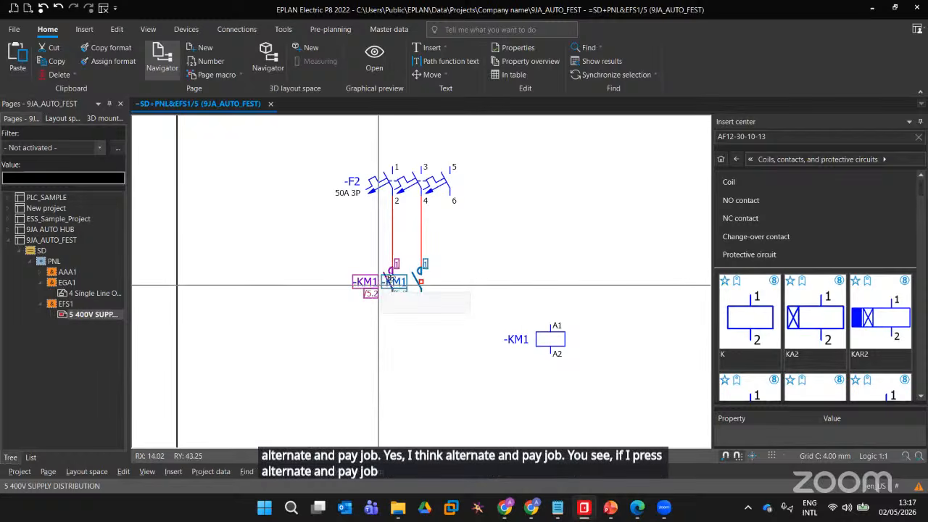
pyautogui.scroll(-2, 509, 364)
pyautogui.scroll(-2, 509, 348)
pyautogui.scroll(4, 540, 362)
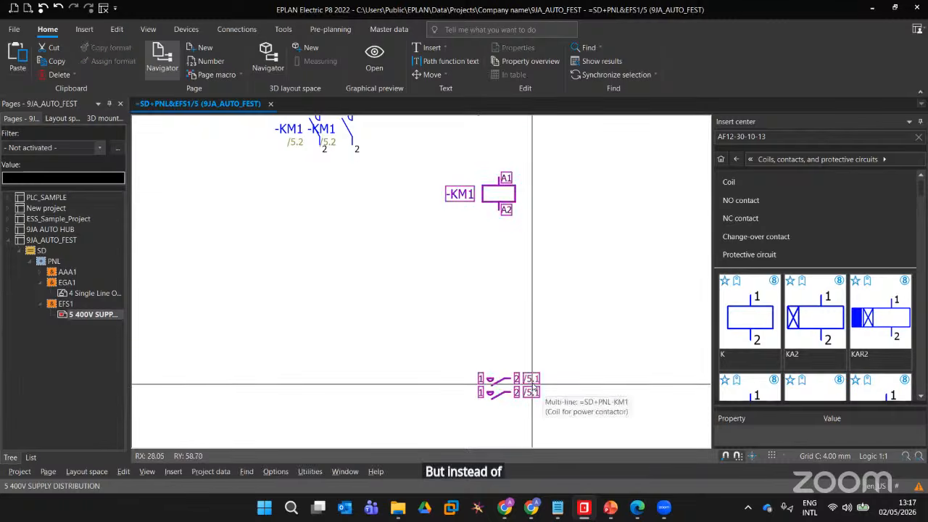
# Cycle through the related -KM1 functions, jumping back and forth between the coil and its power contacts
pyautogui.moveTo(531, 508)
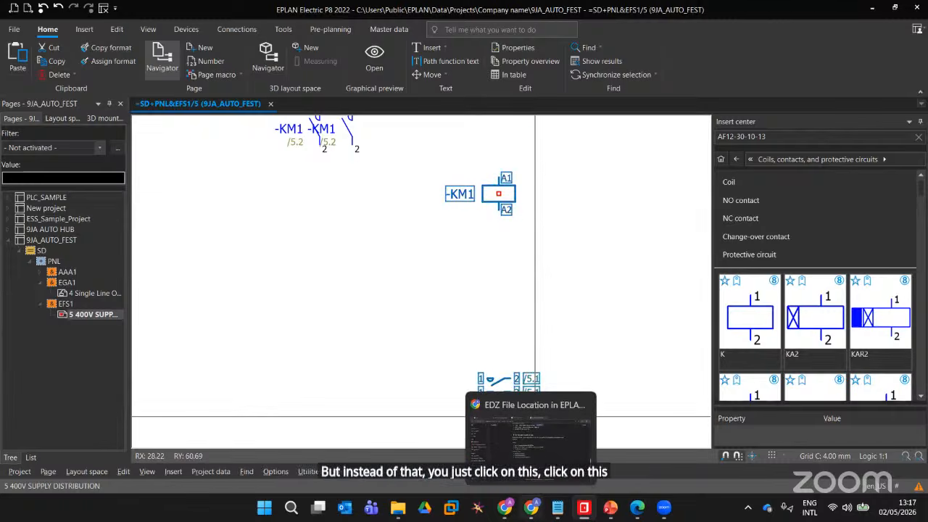
pyautogui.keyDown('alt'); pyautogui.click(536, 393); pyautogui.keyUp('alt')
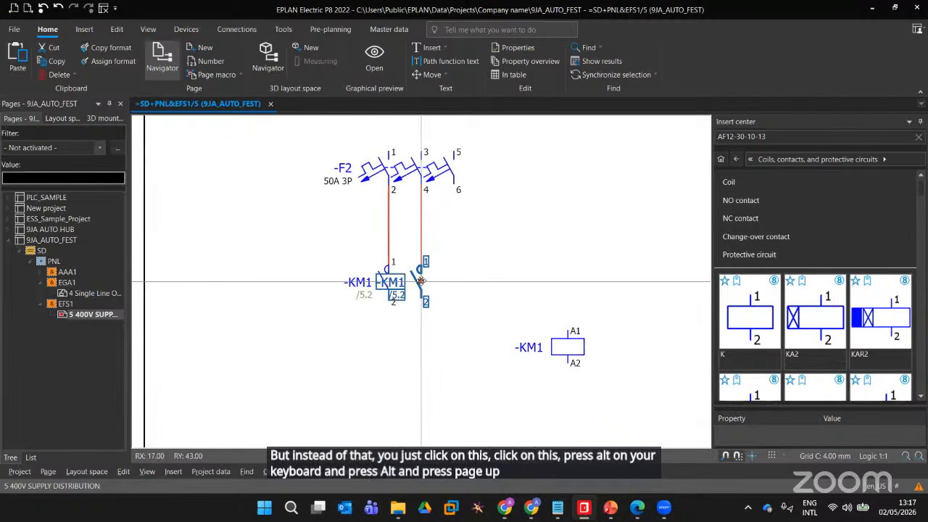
pyautogui.keyDown('alt'); pyautogui.click(422, 280); pyautogui.keyUp('alt')
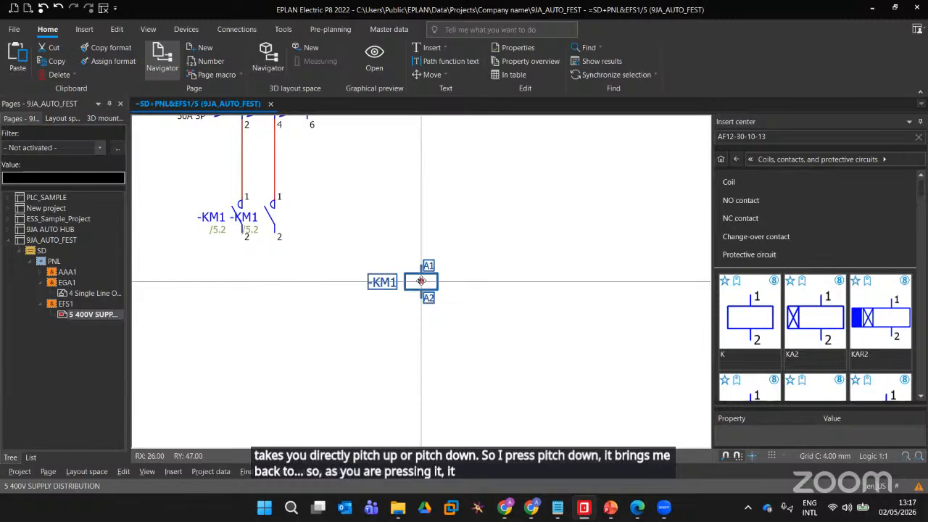
pyautogui.keyDown('alt'); pyautogui.click(421, 280); pyautogui.keyUp('alt')
pyautogui.keyDown('alt'); pyautogui.click(421, 281); pyautogui.keyUp('alt')
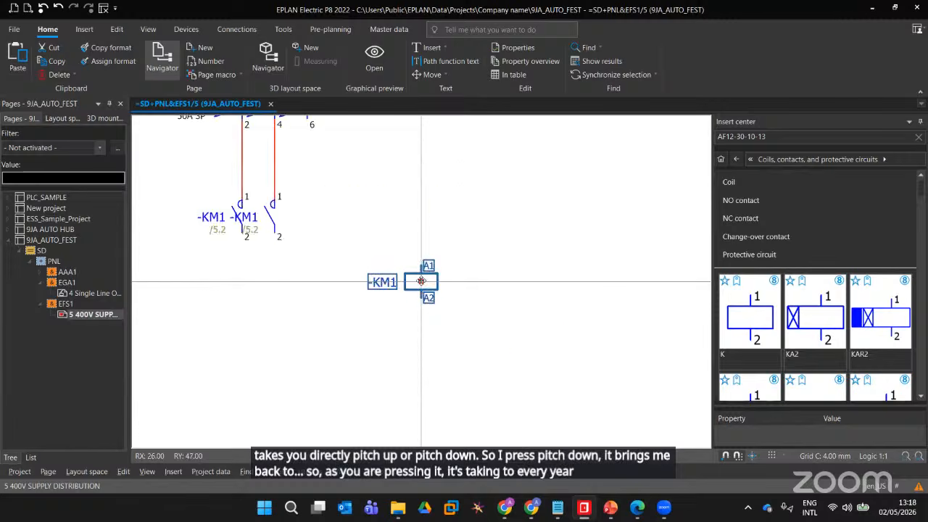
pyautogui.keyDown('alt'); pyautogui.click(422, 281); pyautogui.keyUp('alt')
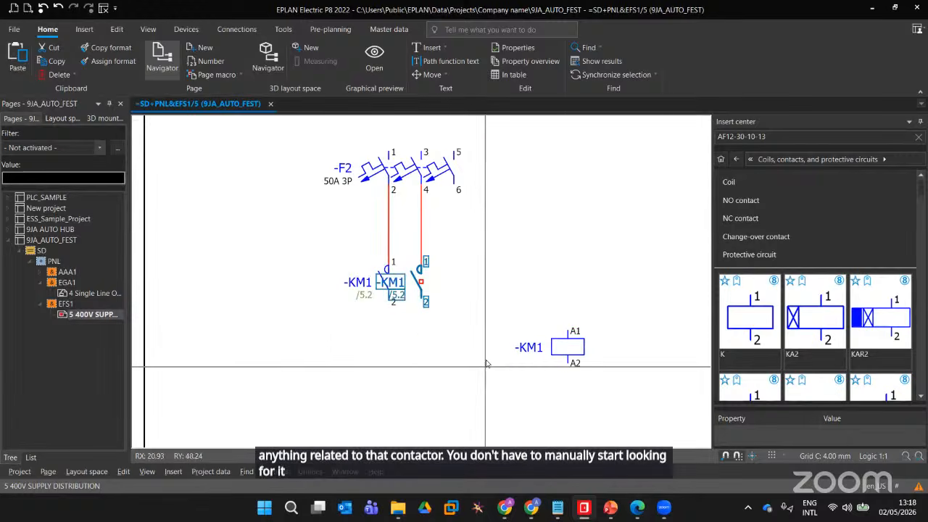
# Clear the schematic page by deleting coil -KM1, breaker -F2 and the remaining -KM1 contacts
pyautogui.scroll(-3, 514, 379)
pyautogui.scroll(-1, 552, 404)
pyautogui.moveTo(552, 404); pyautogui.dragTo(506, 310, button='middle')
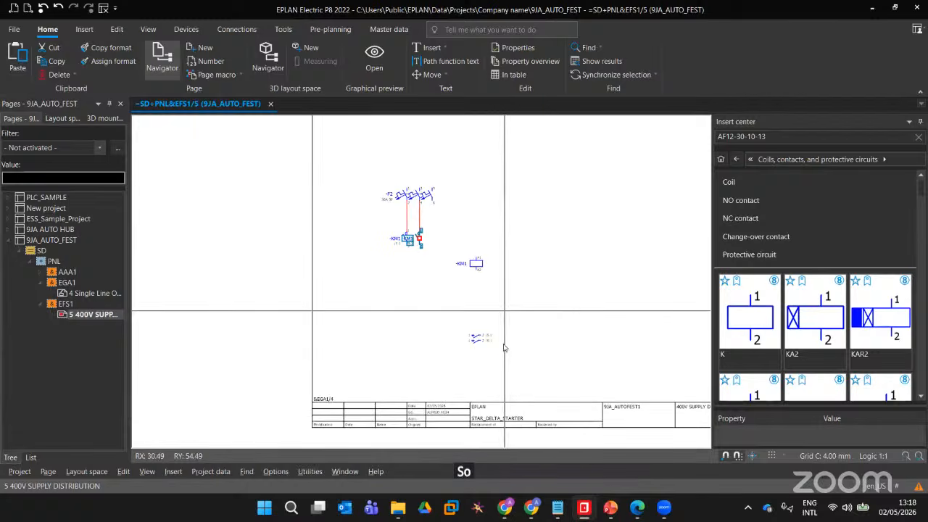
pyautogui.moveTo(525, 350); pyautogui.dragTo(332, 181)
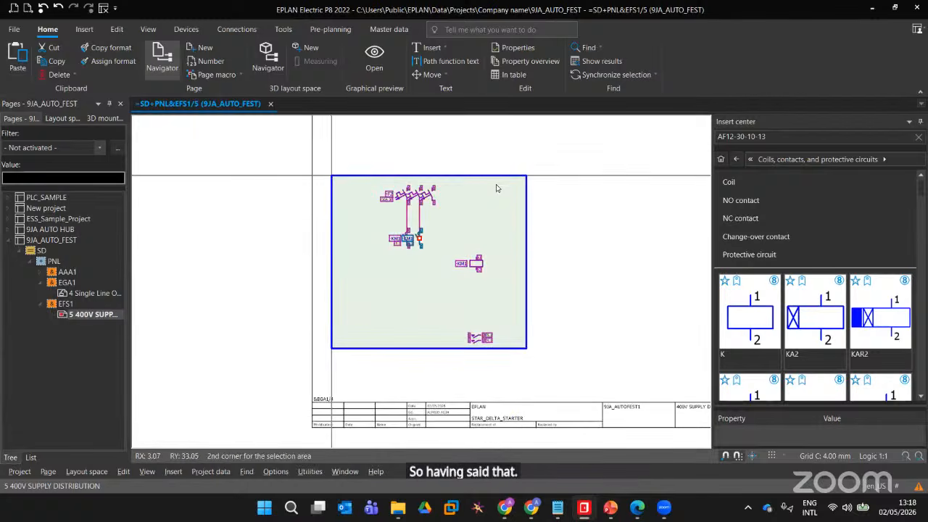
pyautogui.click(481, 261)
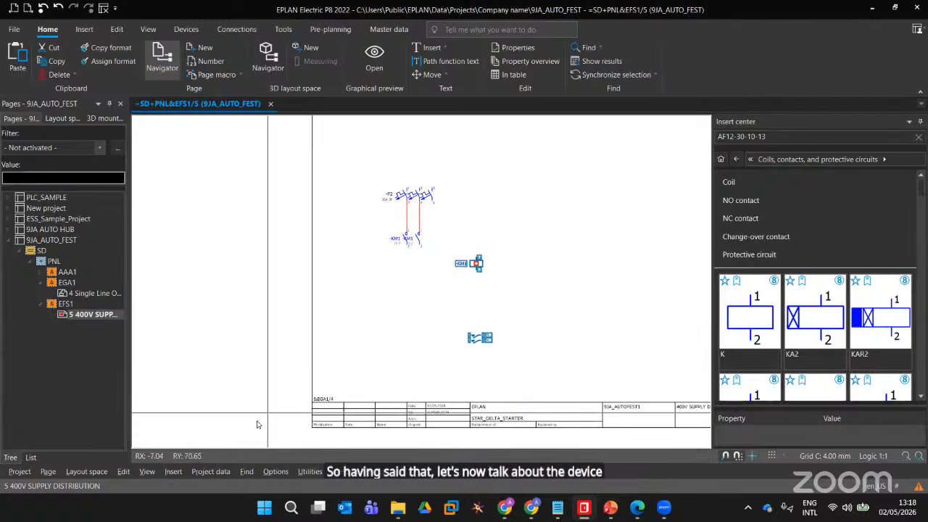
pyautogui.press('Delete')
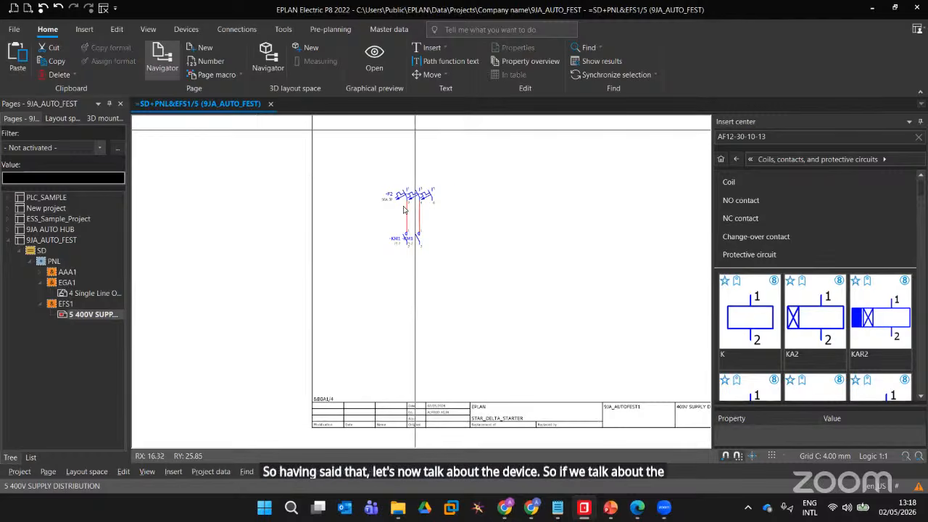
pyautogui.moveTo(387, 219); pyautogui.dragTo(437, 278)
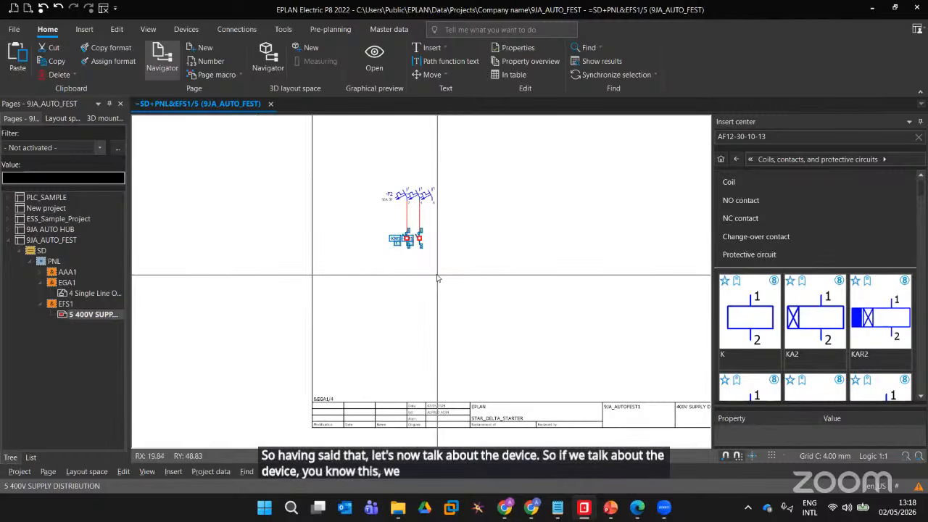
pyautogui.moveTo(540, 286); pyautogui.dragTo(314, 160)
pyautogui.press('Delete')
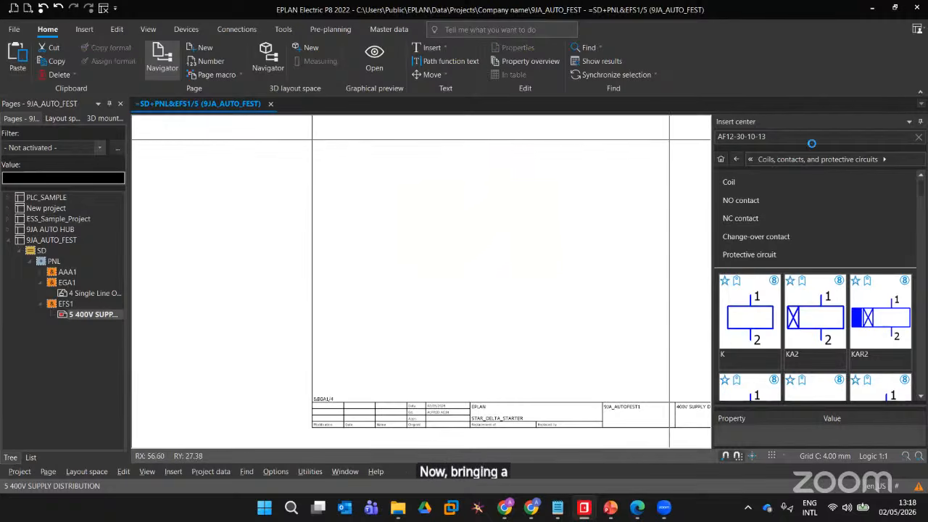
# Browse the catalogue devices to the electrical engineering components and search for breaker part number 5SY4325-7
pyautogui.click(724, 159)
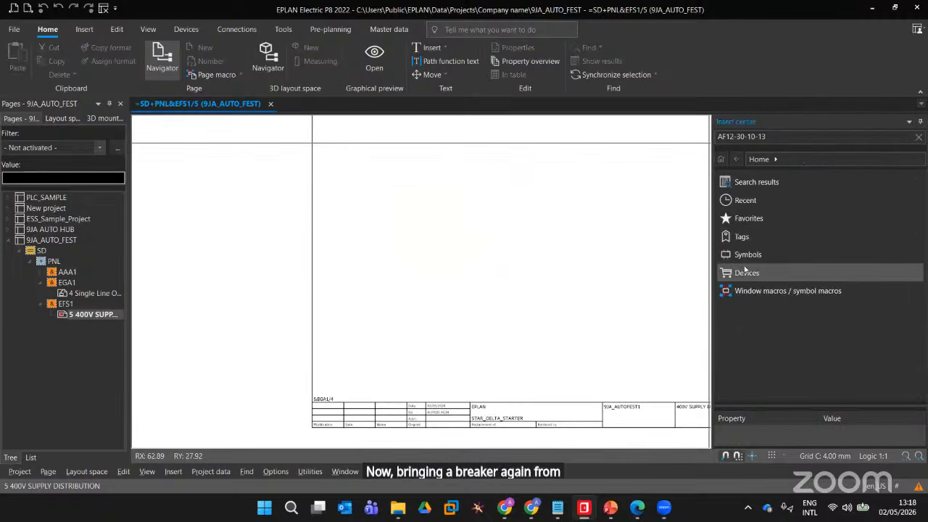
pyautogui.click(739, 272)
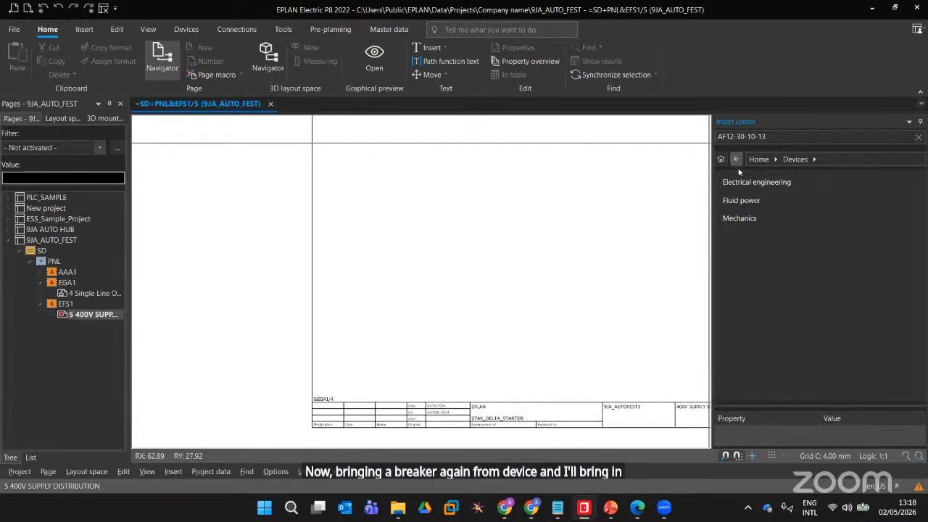
pyautogui.click(737, 160)
pyautogui.click(741, 273)
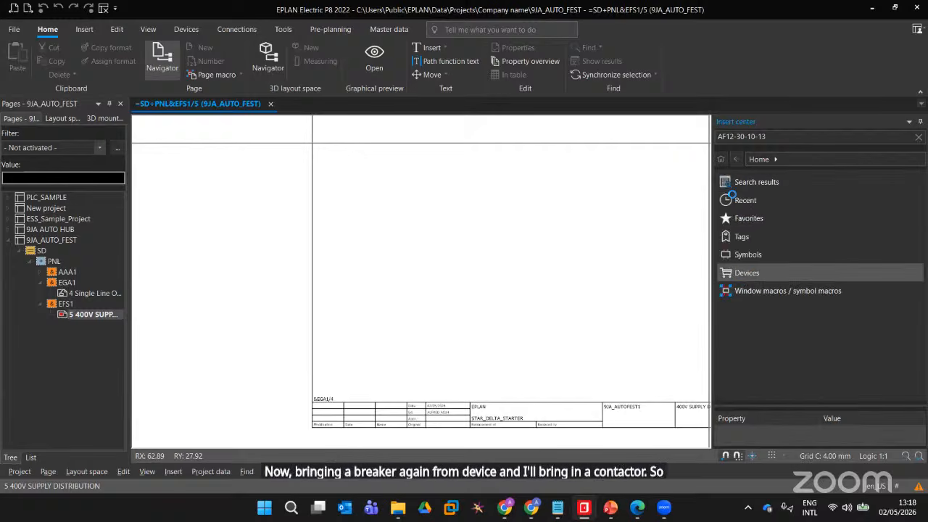
pyautogui.click(741, 187)
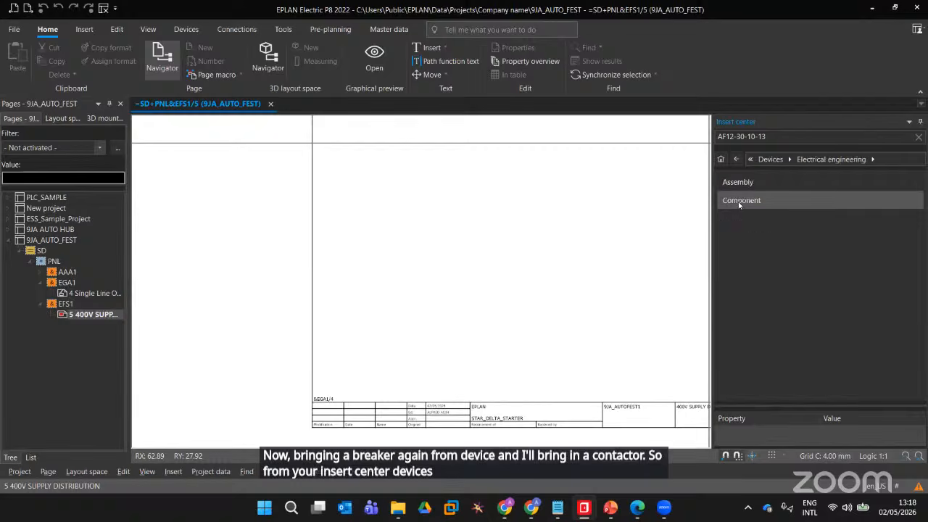
pyautogui.click(738, 201)
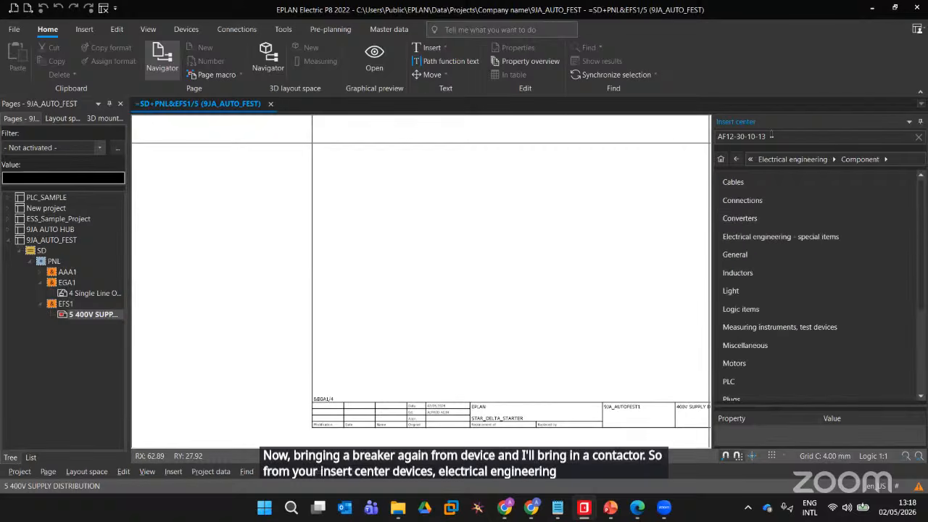
pyautogui.hotkey('ctrl', 'a')
pyautogui.press('BackSpace')
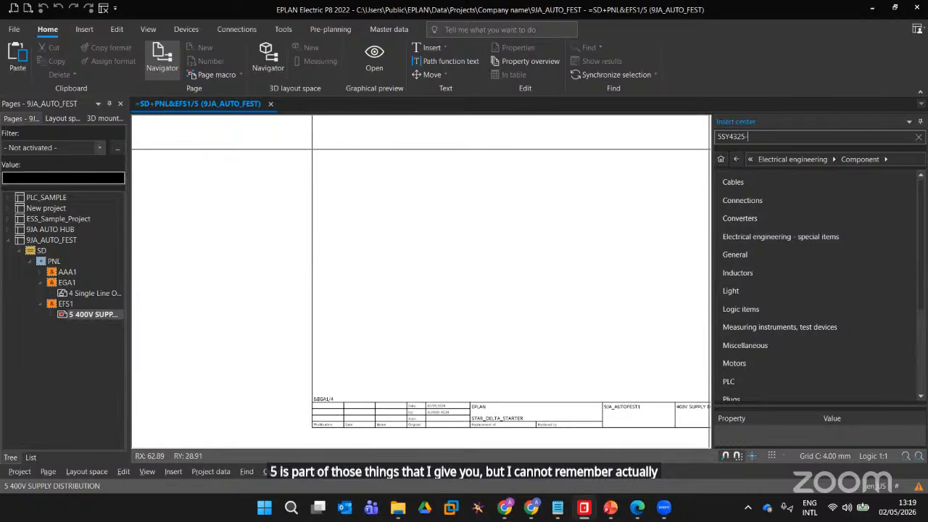
pyautogui.write('7')
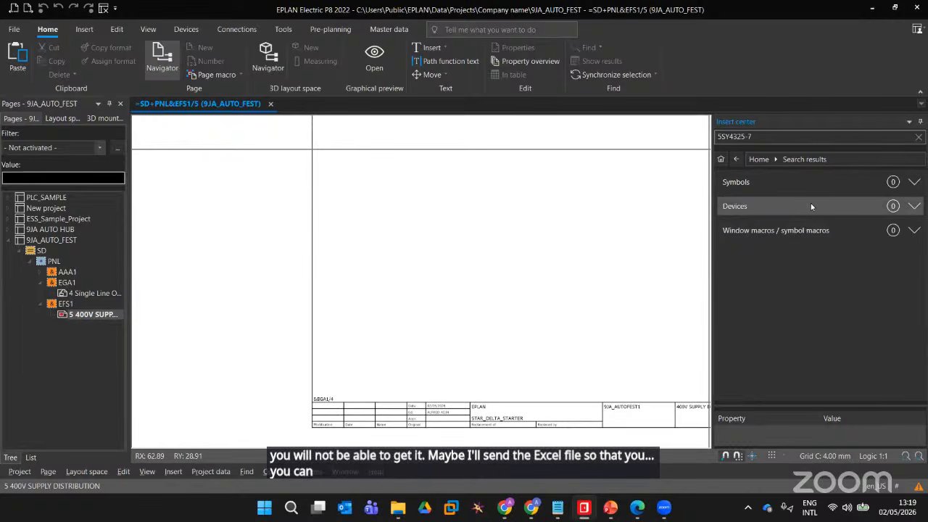
# Try part number S203-C16 as the catalogue search term, and clear the search entry
pyautogui.moveTo(751, 137); pyautogui.dragTo(688, 135)
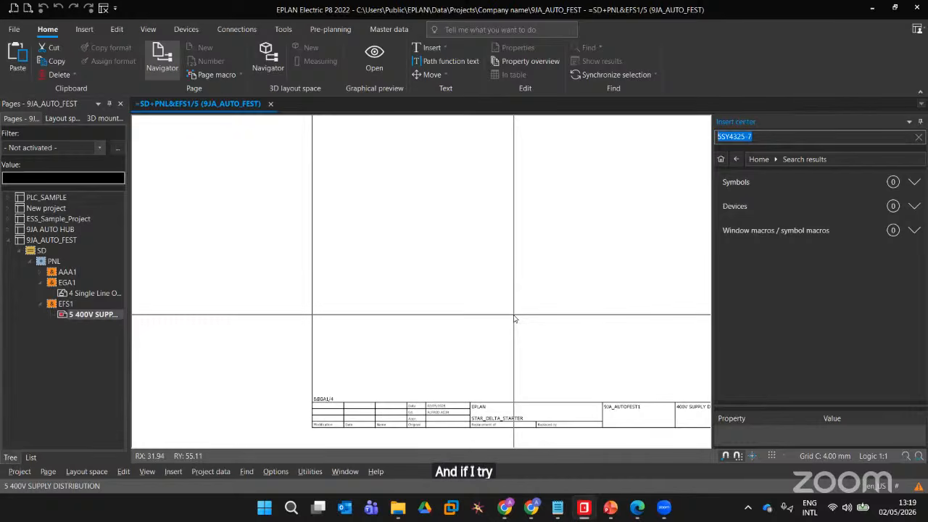
pyautogui.write('S203-C16')
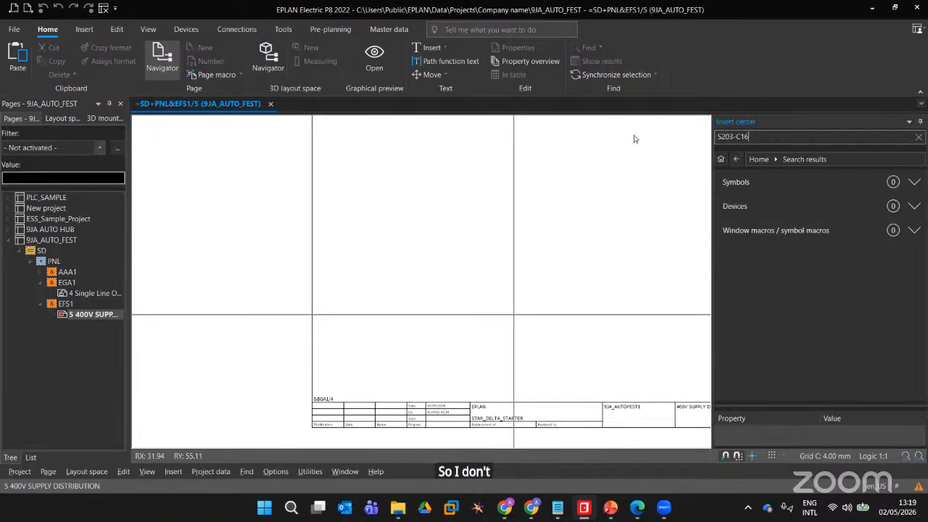
pyautogui.moveTo(635, 135); pyautogui.dragTo(636, 140)
pyautogui.press('BackSpace')
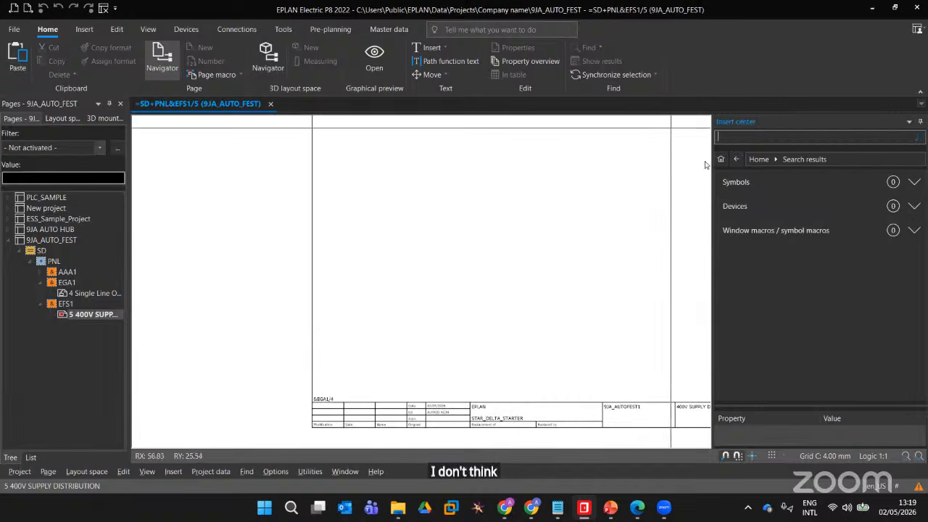
# Return to the device catalogue and enter Schneider as the search term
pyautogui.click(720, 159)
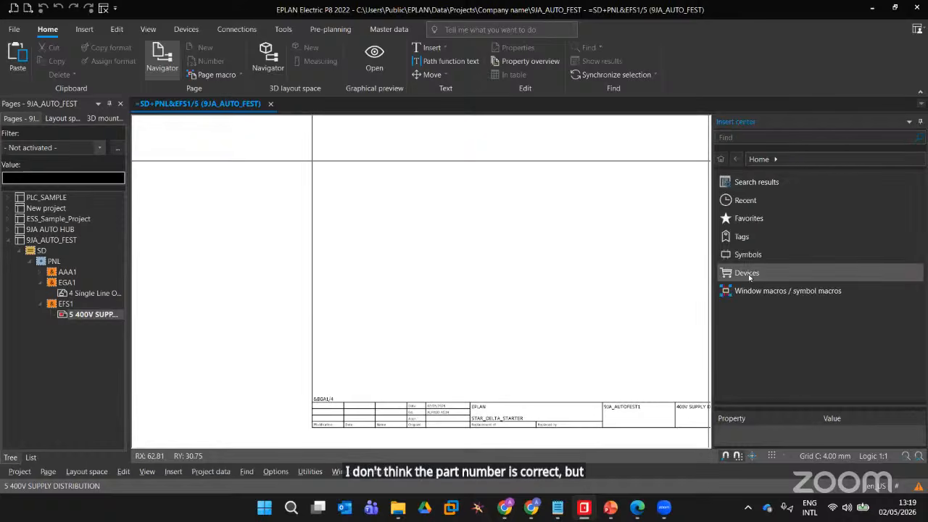
pyautogui.click(749, 273)
pyautogui.click(751, 136)
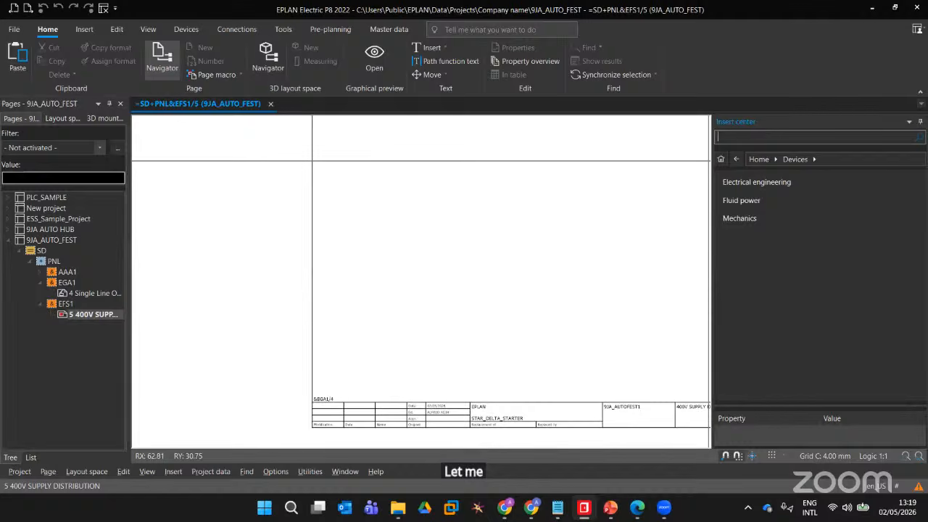
pyautogui.write('Schneider')
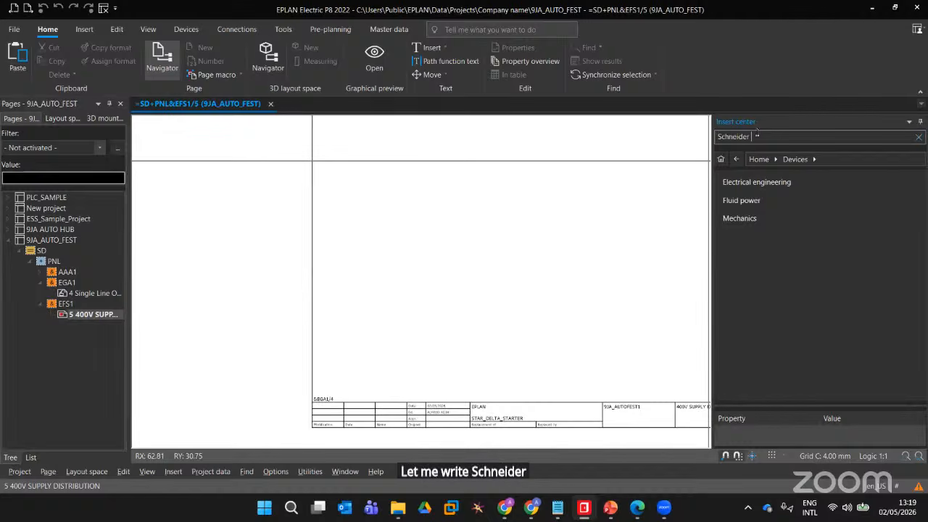
# Browse the electrical protection devices and examine the circuit breakers offered under manufacturers SIE and A-B
pyautogui.click(735, 160)
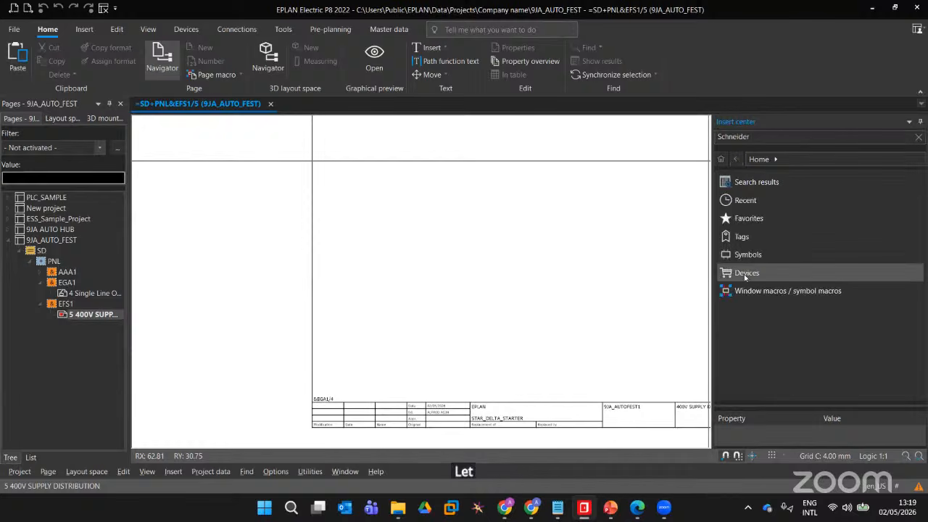
pyautogui.click(744, 274)
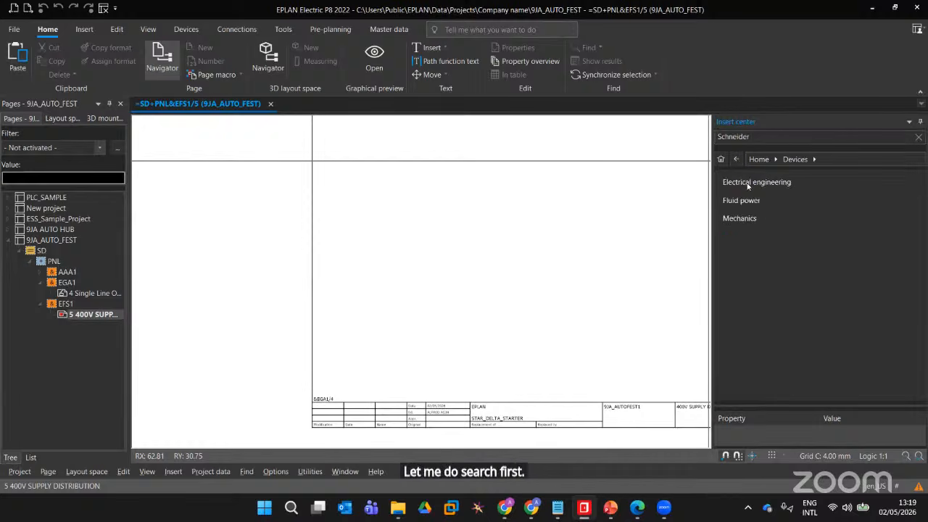
pyautogui.click(748, 183)
pyautogui.click(745, 200)
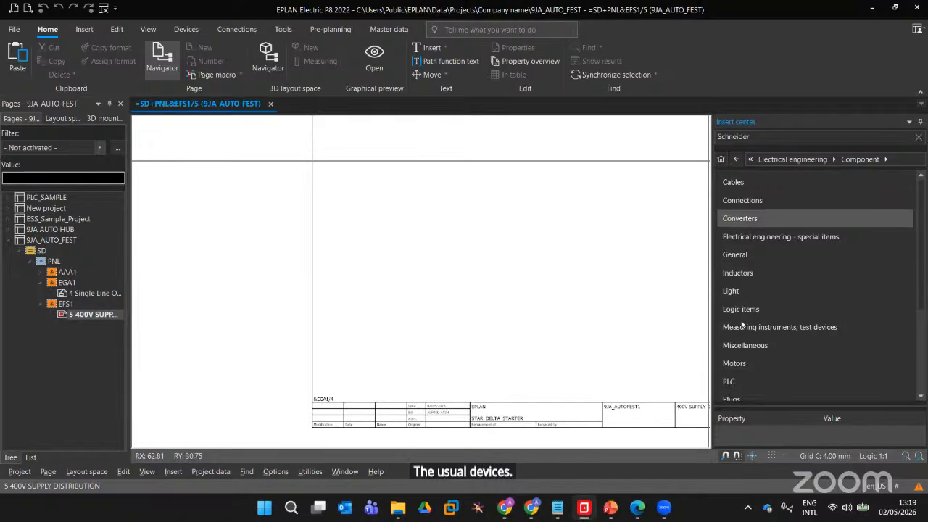
pyautogui.scroll(-3, 740, 334)
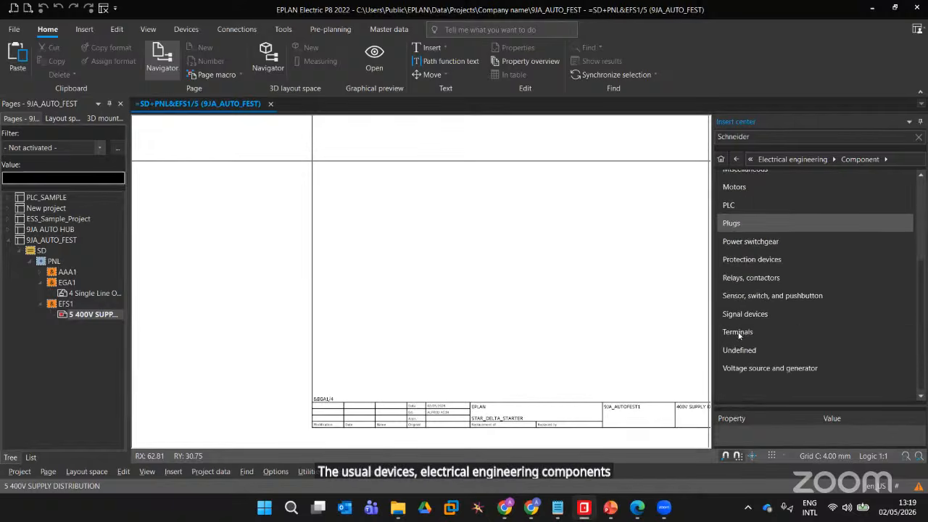
pyautogui.click(752, 256)
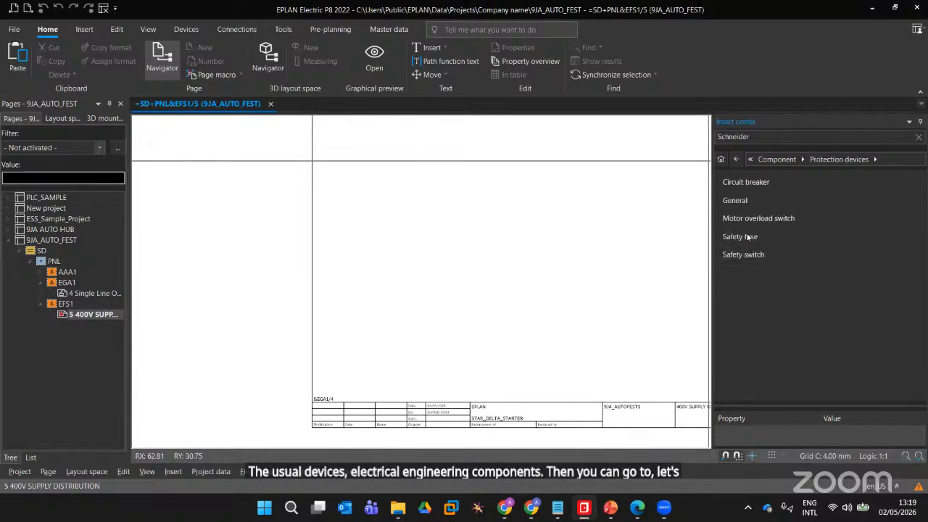
pyautogui.click(747, 183)
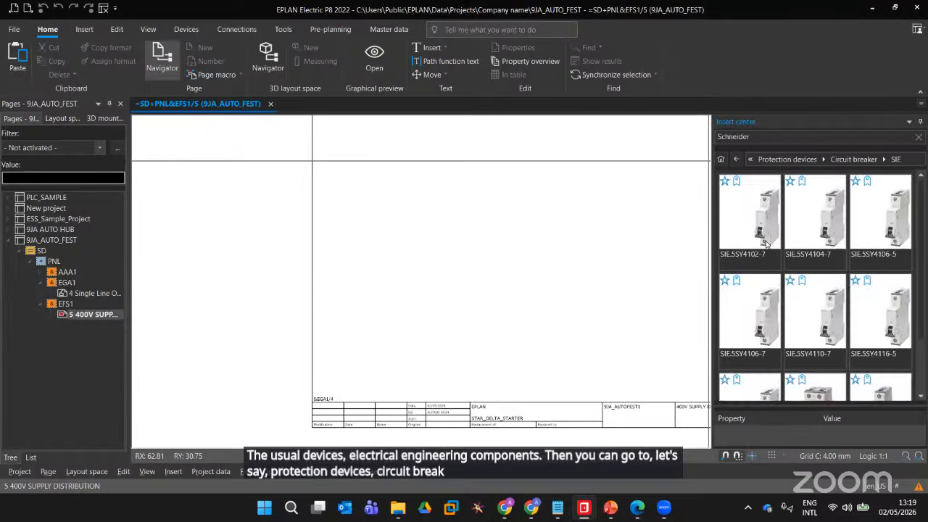
pyautogui.scroll(-2, 766, 244)
pyautogui.scroll(2, 860, 307)
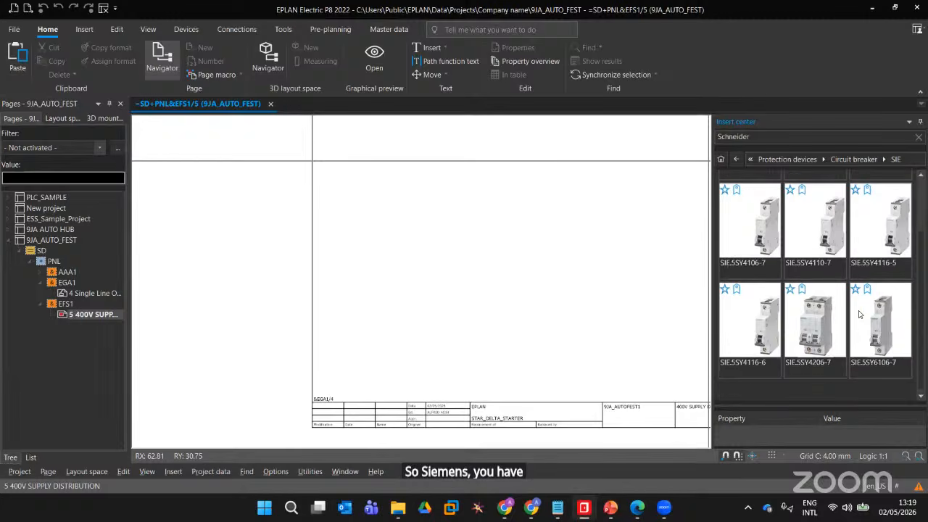
pyautogui.scroll(-2, 813, 239)
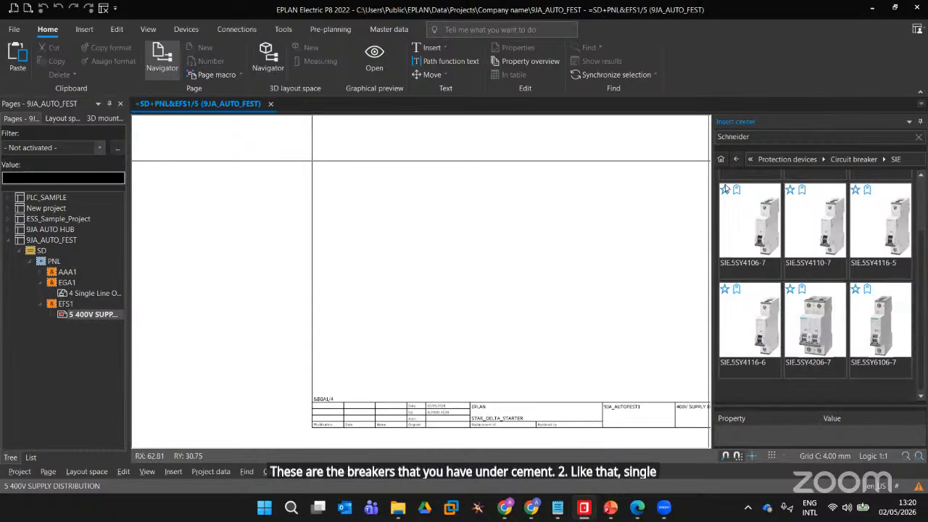
pyautogui.click(737, 160)
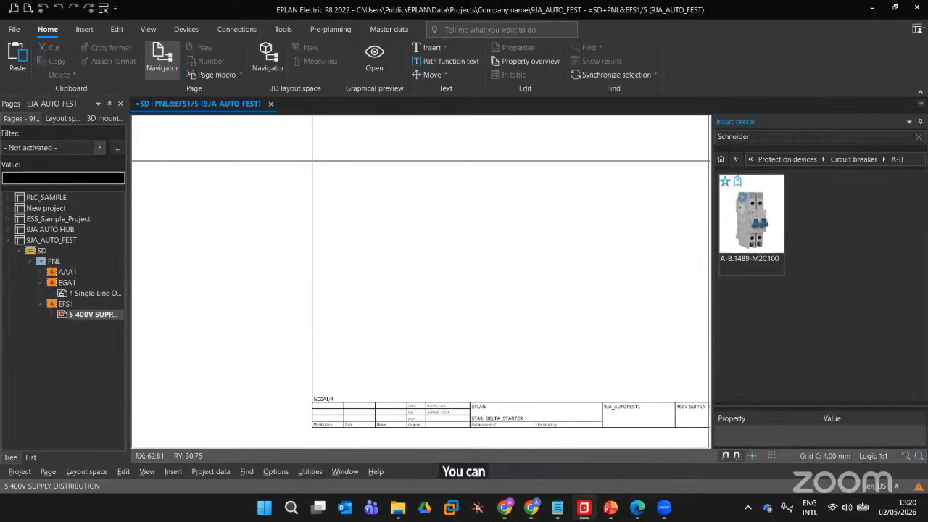
pyautogui.click(736, 159)
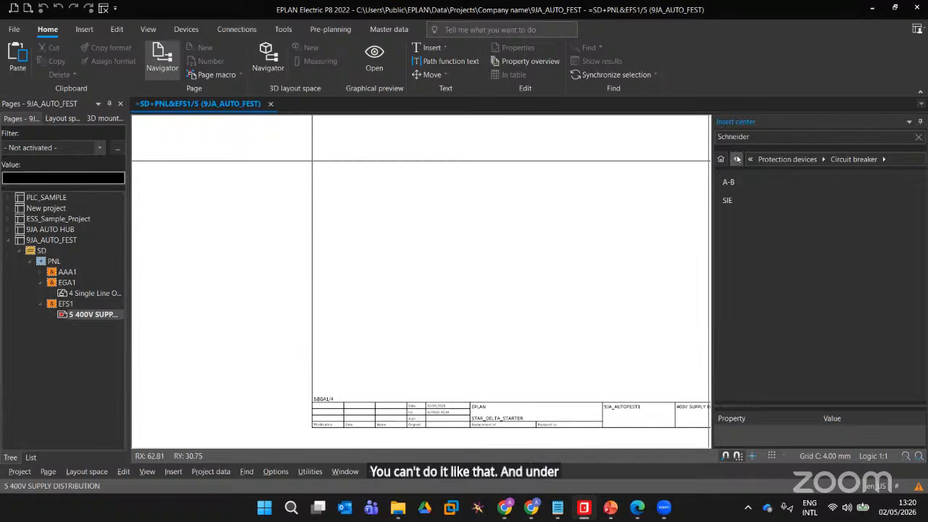
# Search the catalogue for "Schneider breaker"
pyautogui.click(763, 137)
pyautogui.write('Schneider breaker')
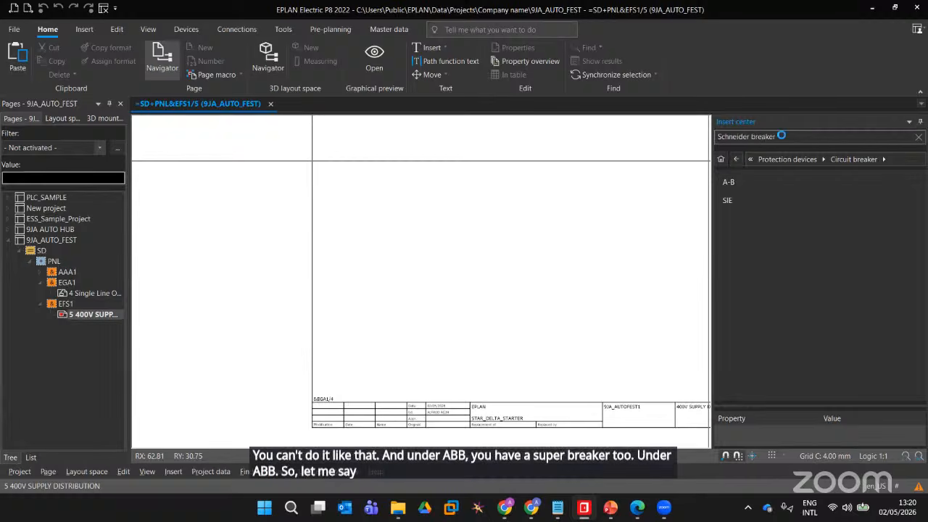
pyautogui.press('Return')
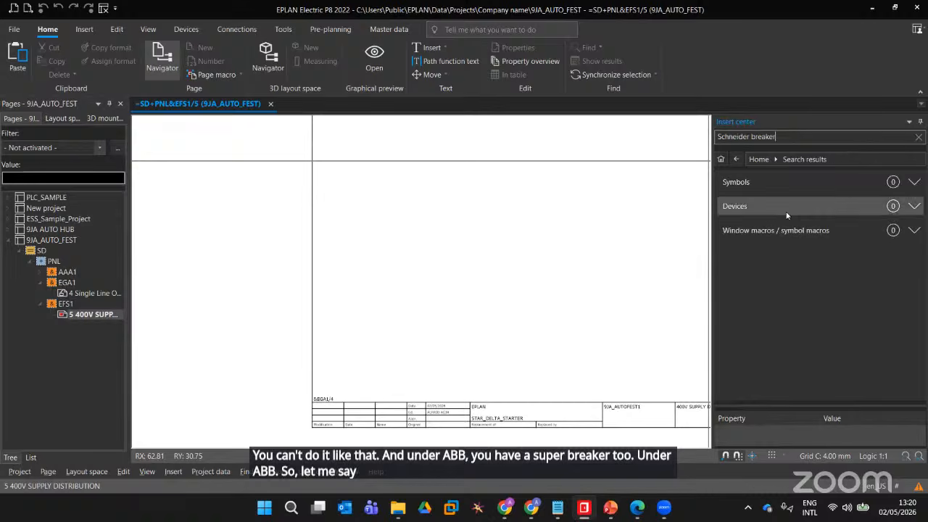
# Search the catalogue for "siemens circuit breaker" and look through the devices found
pyautogui.moveTo(789, 137); pyautogui.dragTo(765, 137)
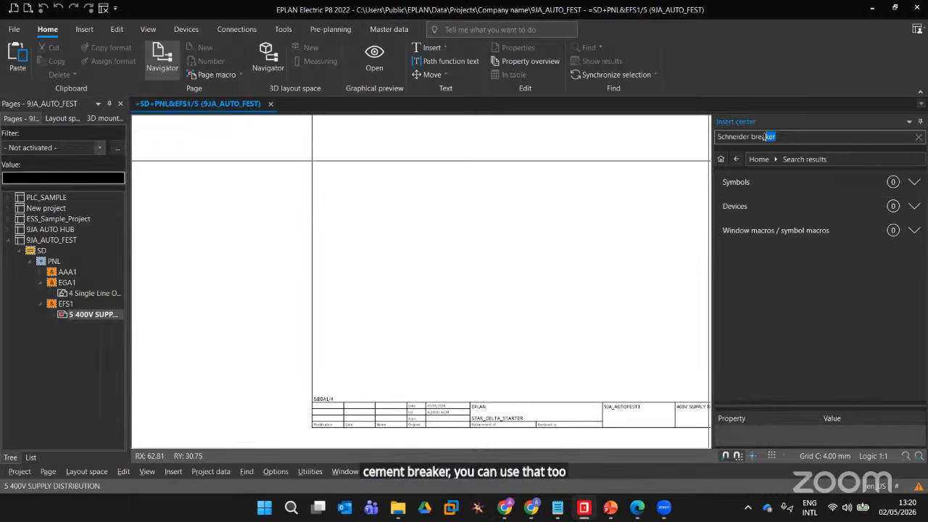
pyautogui.hotkey('ctrl', 'a')
pyautogui.write('siemens cir')
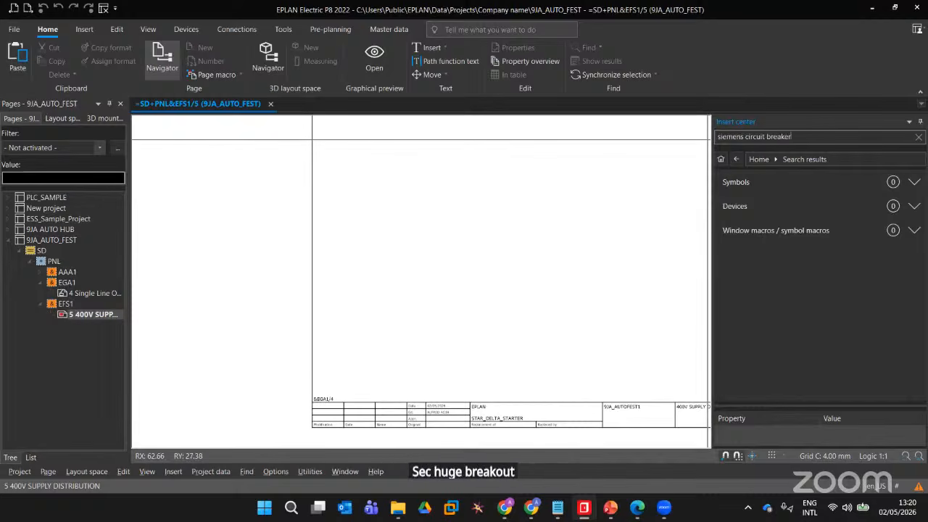
pyautogui.click(775, 206)
pyautogui.scroll(-2, 869, 248)
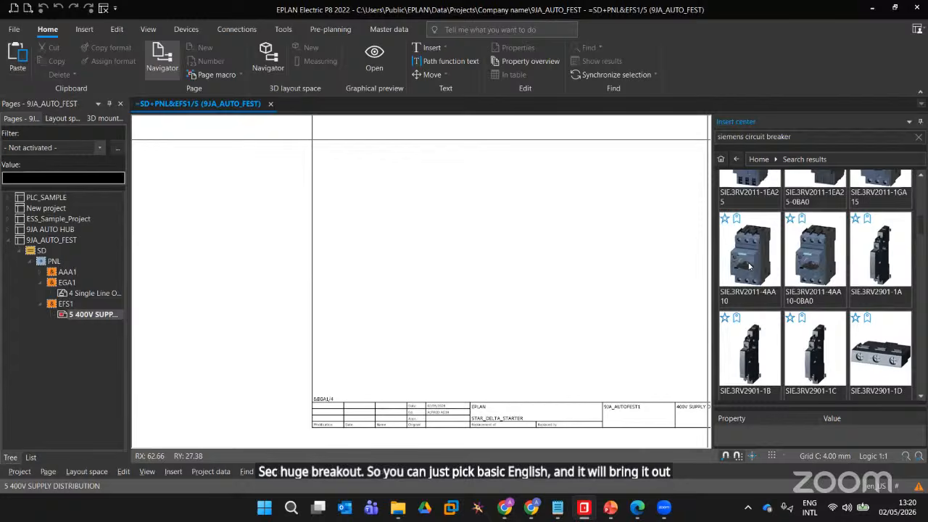
pyautogui.scroll(-6, 754, 274)
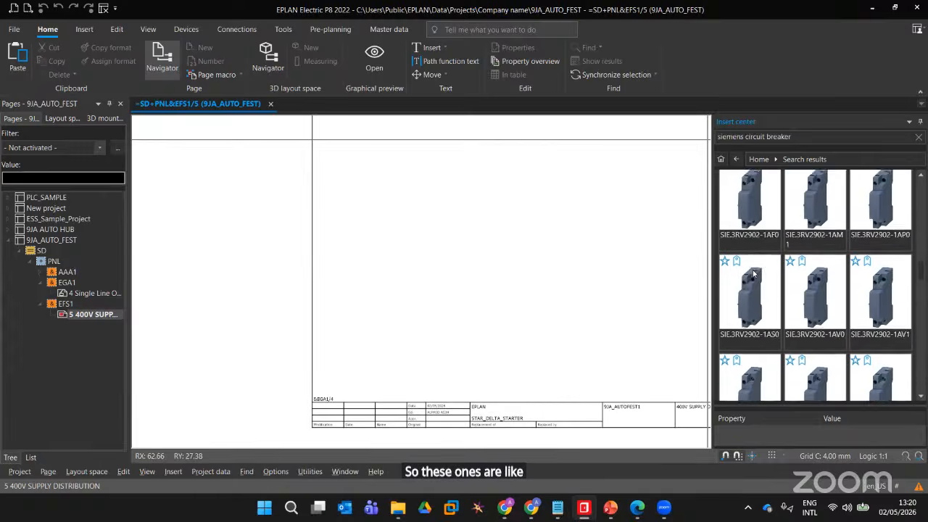
pyautogui.scroll(-5, 755, 273)
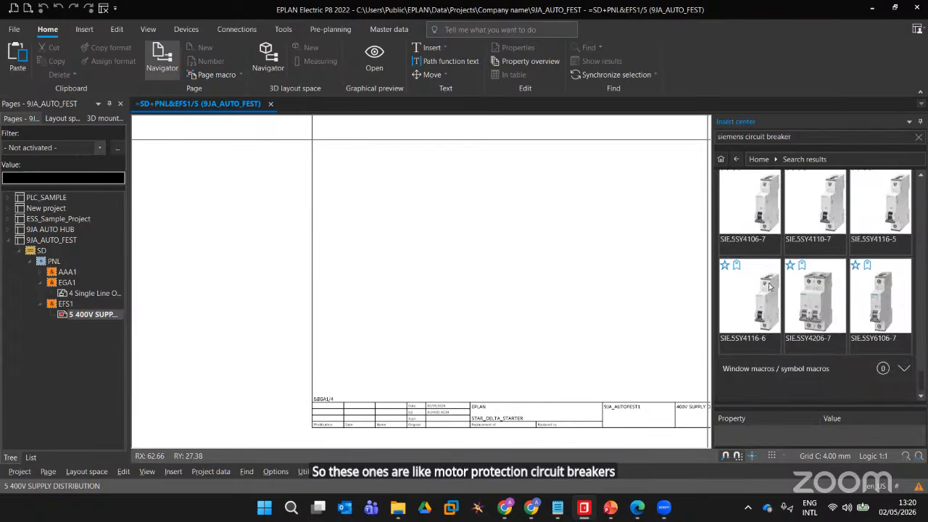
pyautogui.scroll(5, 770, 286)
pyautogui.scroll(5, 773, 285)
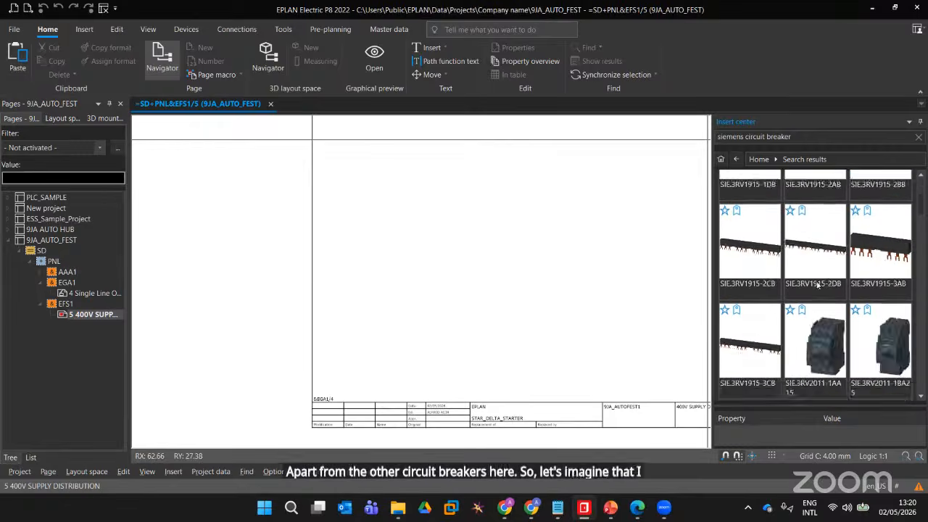
# Insert motor protection breaker SIE.3RV2011-1AA15 on the page, placing contacts 13/14 and 21/22 beside its main poles and again separately below
pyautogui.scroll(-1, 818, 285)
pyautogui.doubleClick(815, 270)
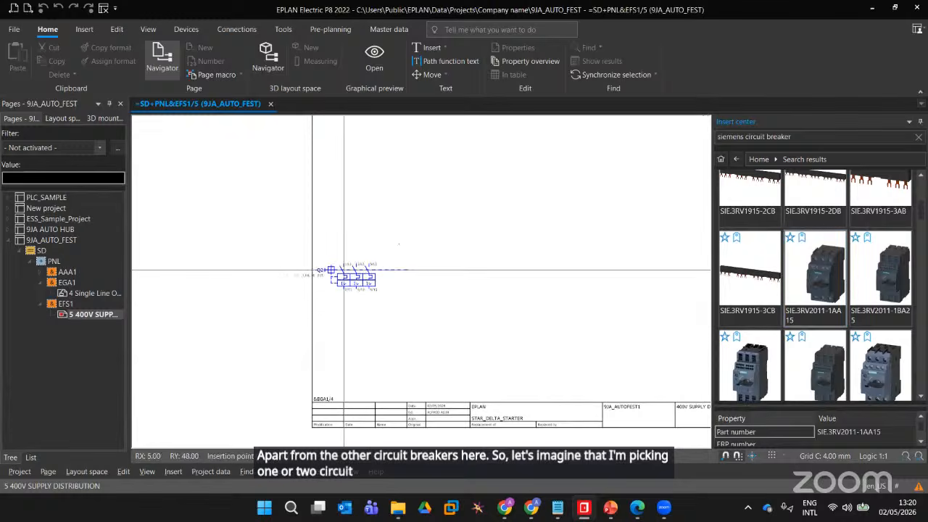
pyautogui.scroll(6, 344, 271)
pyautogui.scroll(-3, 375, 209)
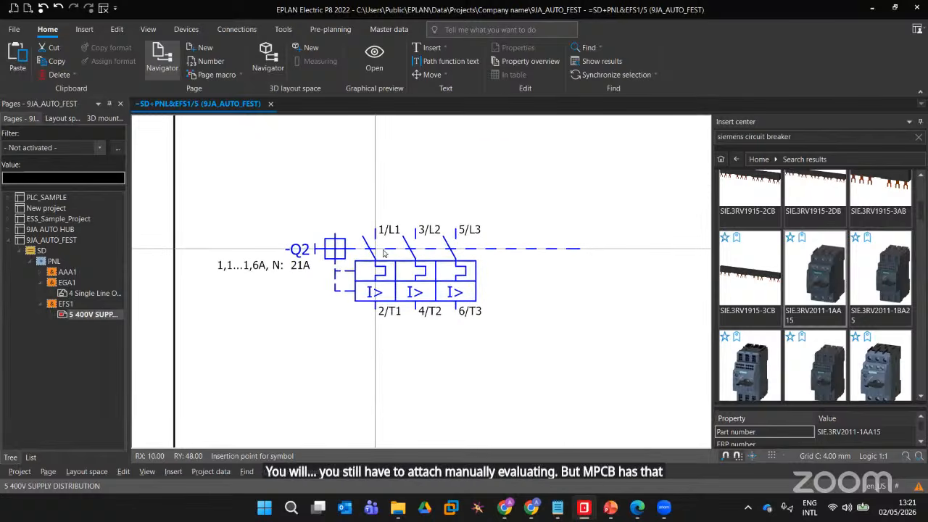
pyautogui.click(375, 248)
pyautogui.click(505, 249)
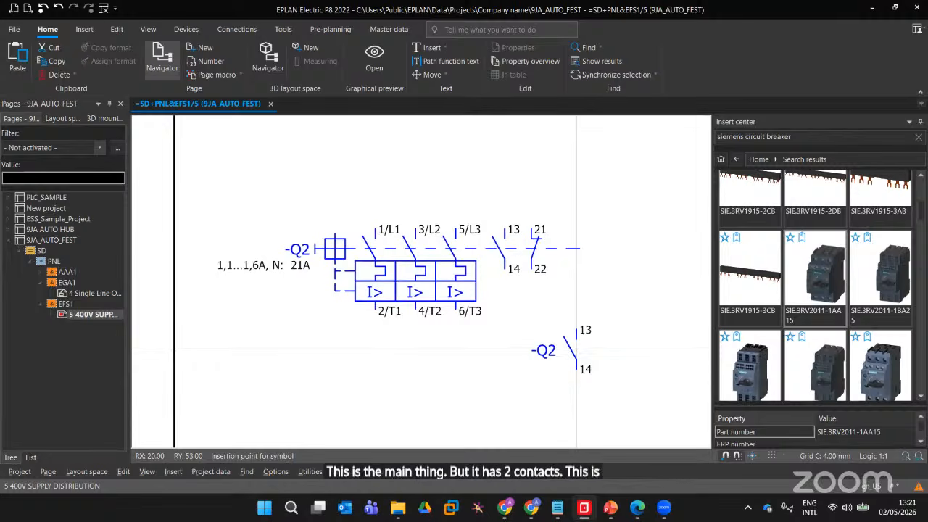
pyautogui.click(616, 370)
pyautogui.scroll(-1, 635, 367)
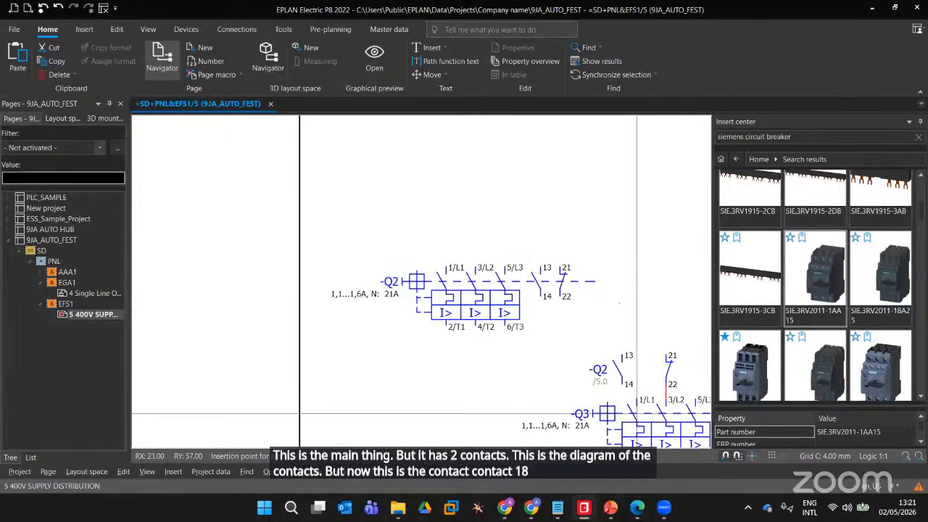
# Stop placing further breakers and examine the cross-reference on the separately placed -Q2 auxiliary contacts
pyautogui.press('Escape')
pyautogui.moveTo(490, 387); pyautogui.dragTo(351, 356, button='middle')
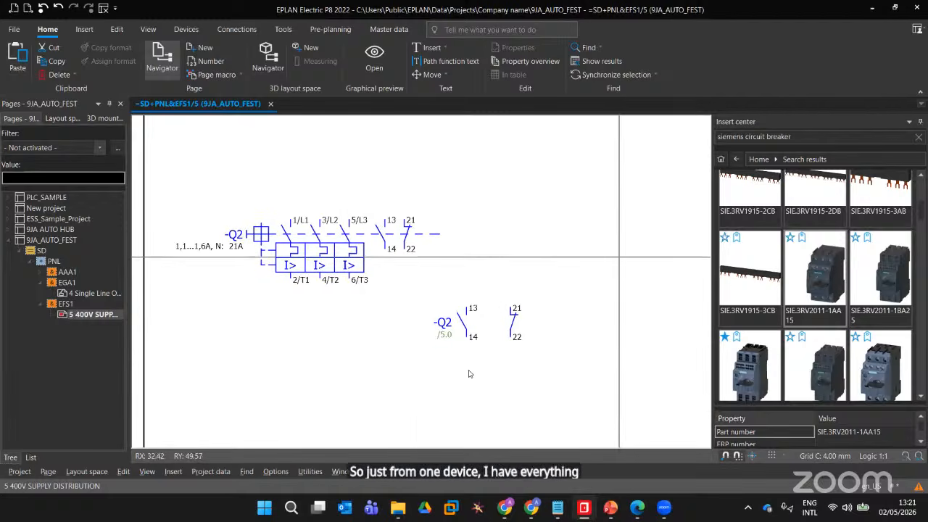
pyautogui.scroll(2, 445, 325)
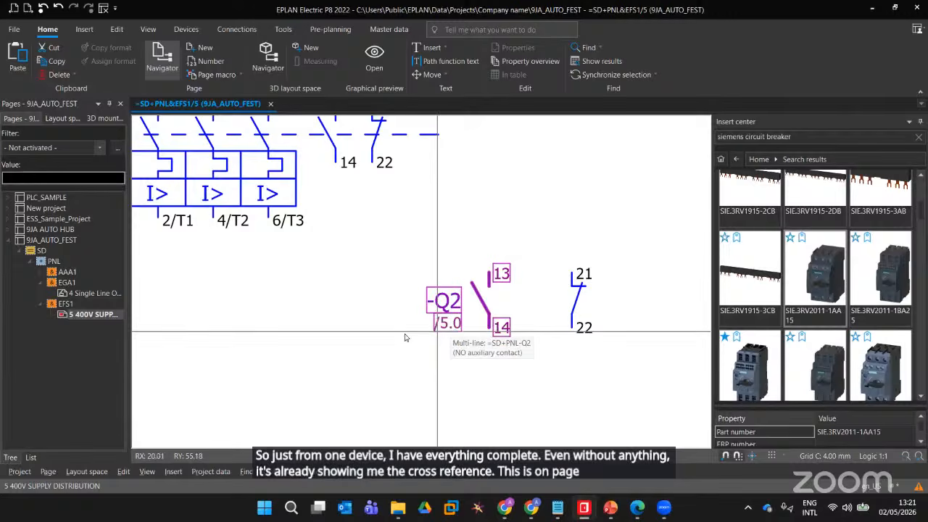
pyautogui.scroll(-6, 405, 337)
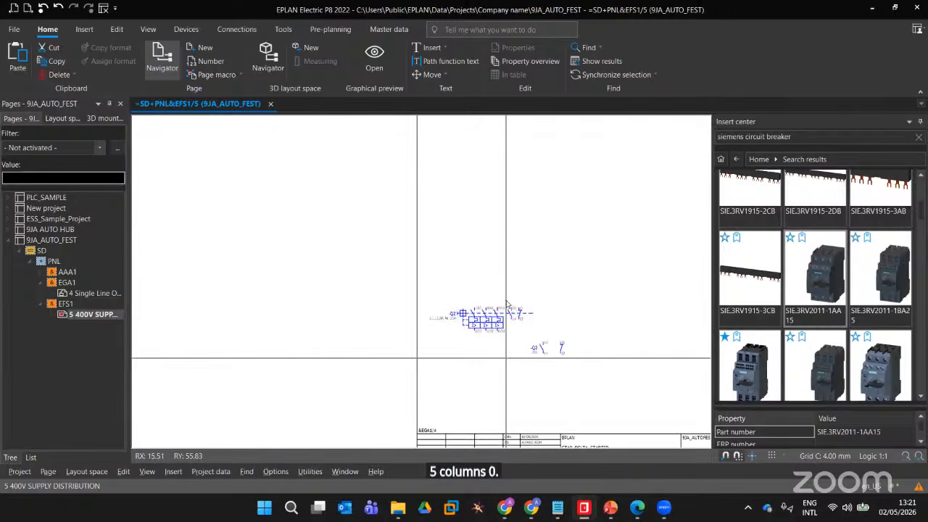
pyautogui.scroll(8, 501, 312)
pyautogui.scroll(-5, 446, 372)
pyautogui.scroll(4, 416, 272)
# Open the properties of motor overload switch -Q2 to review its technical data, and close them without changes
pyautogui.click(457, 298)
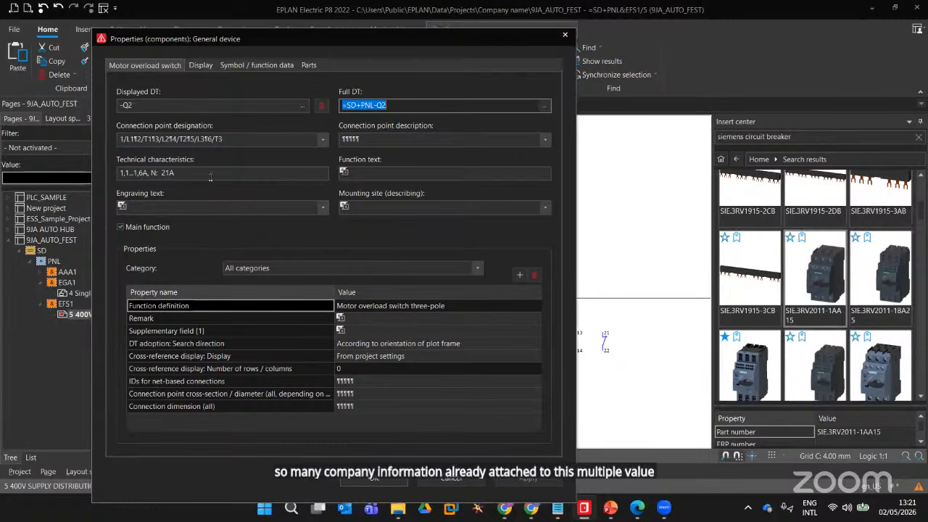
pyautogui.click(565, 35)
pyautogui.scroll(-3, 578, 253)
pyautogui.moveTo(586, 248); pyautogui.dragTo(455, 259, button='middle')
pyautogui.scroll(5, 277, 345)
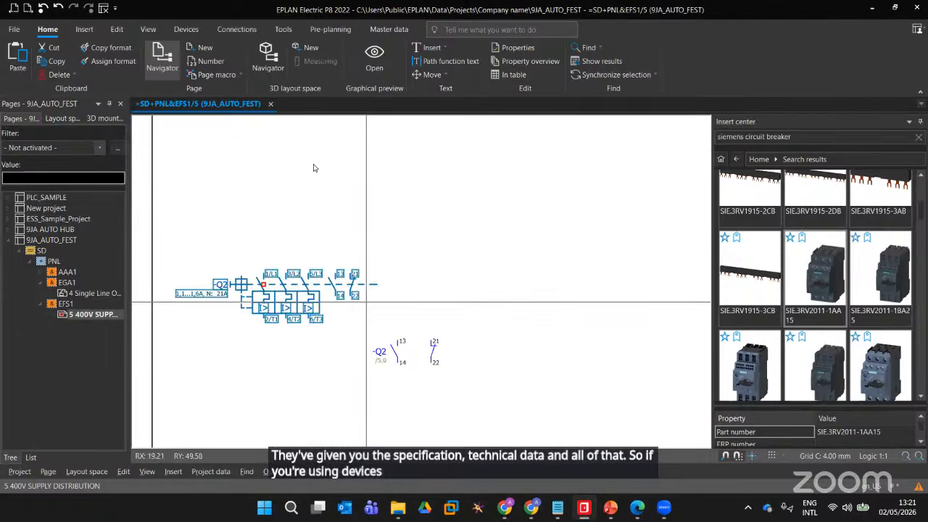
pyautogui.scroll(1, 277, 345)
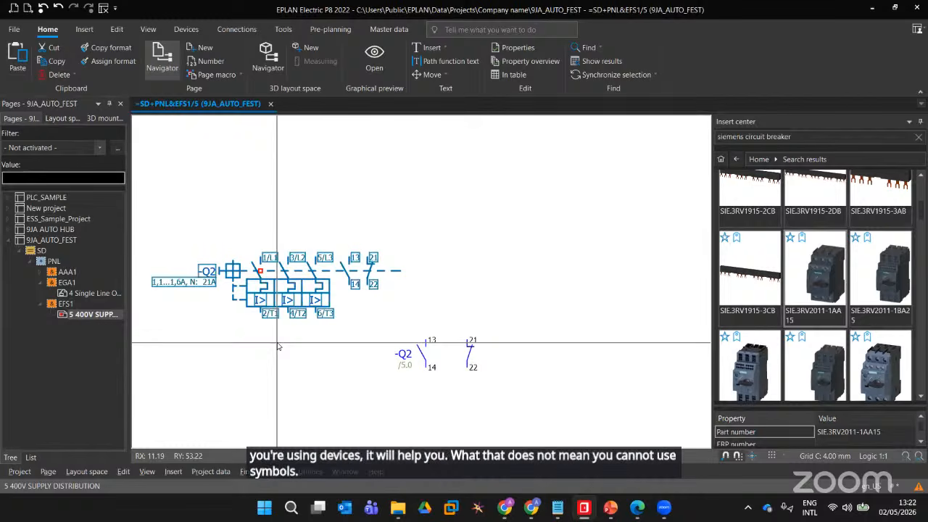
pyautogui.scroll(-3, 383, 269)
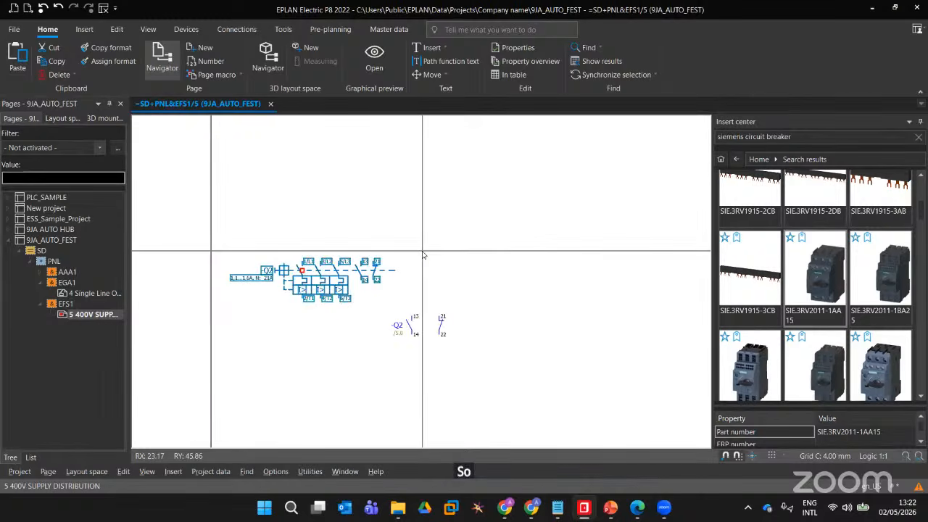
# Browse the electrical engineering devices to the SIE contactors and place the coil of SIE.3RT2015-1BB41-1AA0 on the page, away from the breaker
pyautogui.scroll(-10, 818, 290)
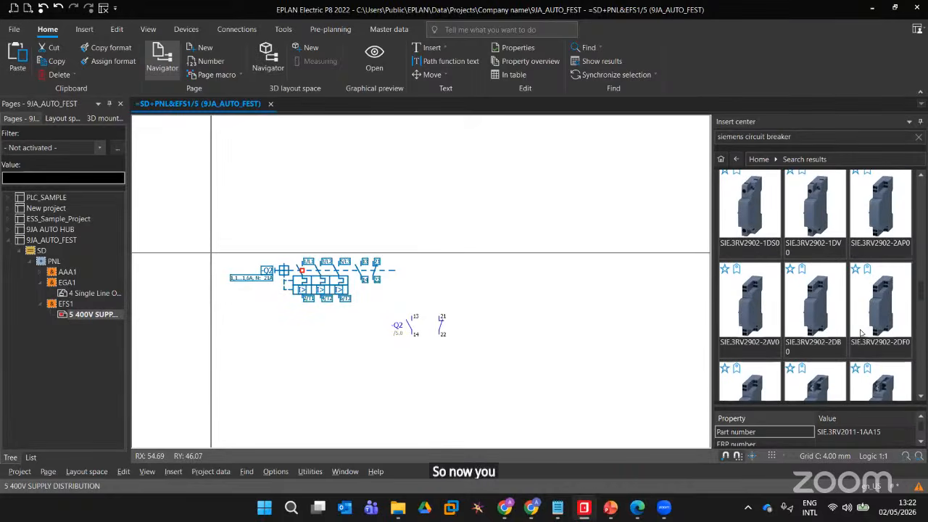
pyautogui.scroll(-5, 860, 339)
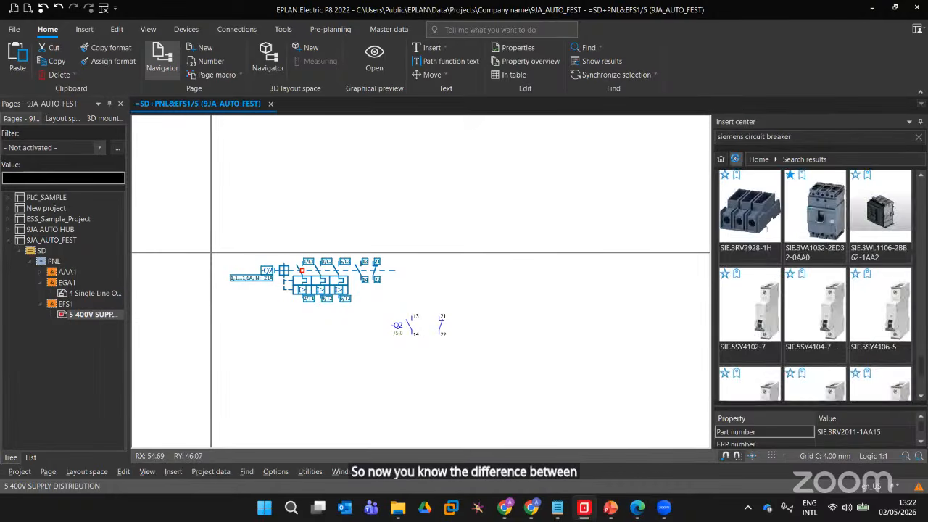
pyautogui.click(734, 159)
pyautogui.click(746, 279)
pyautogui.click(756, 182)
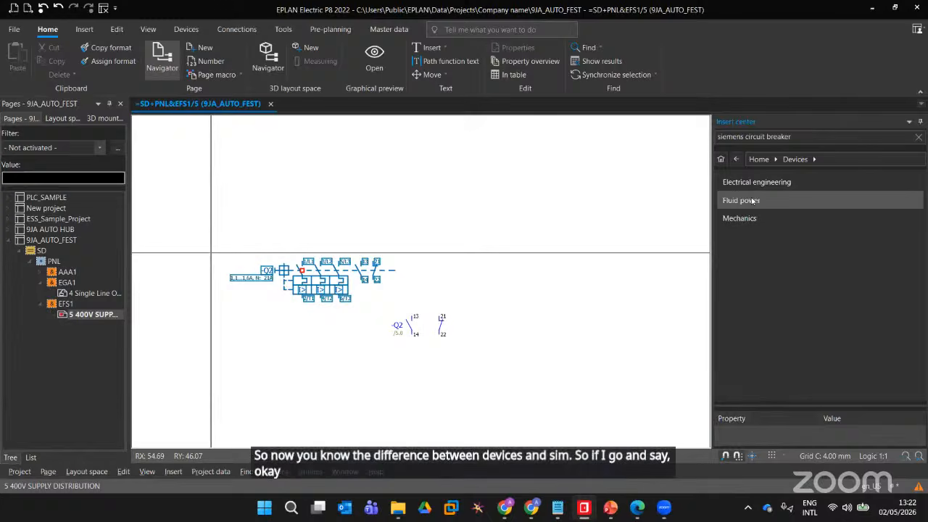
pyautogui.click(739, 201)
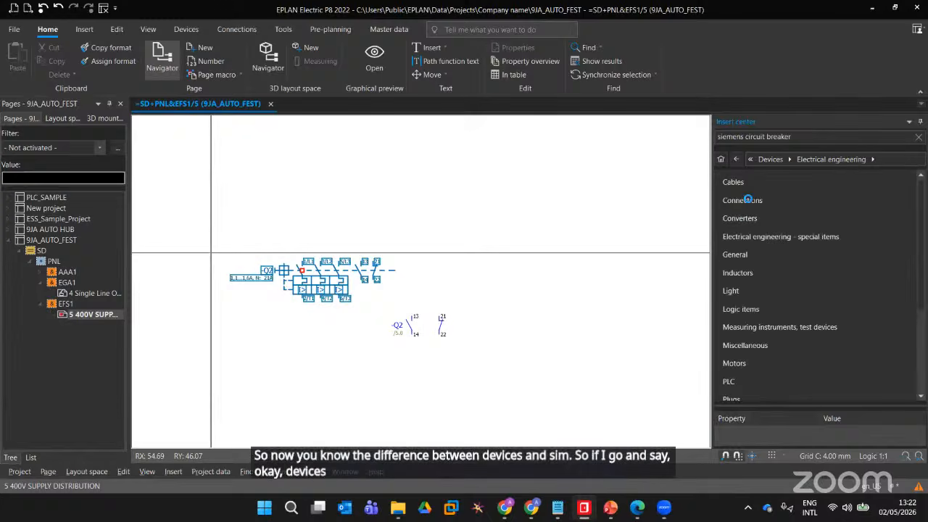
pyautogui.scroll(-4, 747, 246)
pyautogui.click(750, 276)
pyautogui.click(744, 202)
pyautogui.click(729, 218)
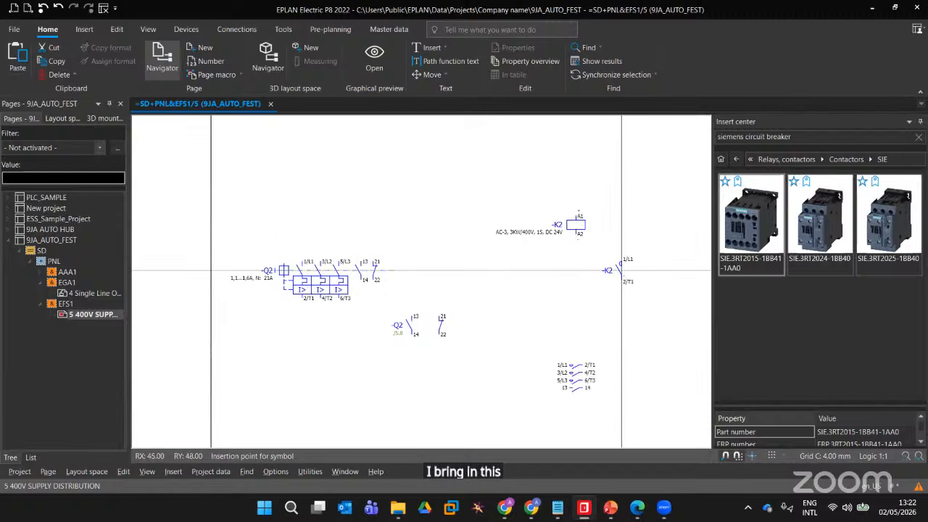
# Place the contactor's three power contacts in line beneath the -Q2 poles and its auxiliary contact 13/14 near the coil
pyautogui.scroll(3, 369, 293)
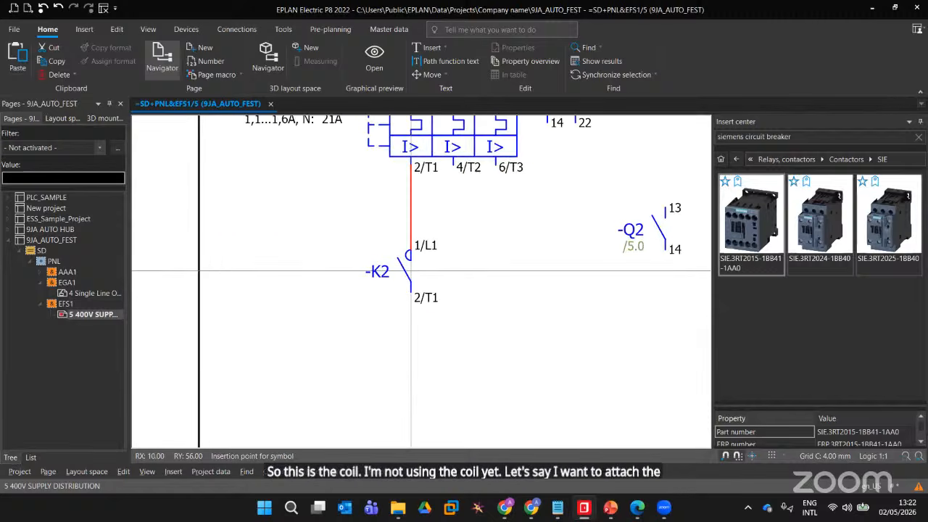
pyautogui.click(412, 272)
pyautogui.click(453, 271)
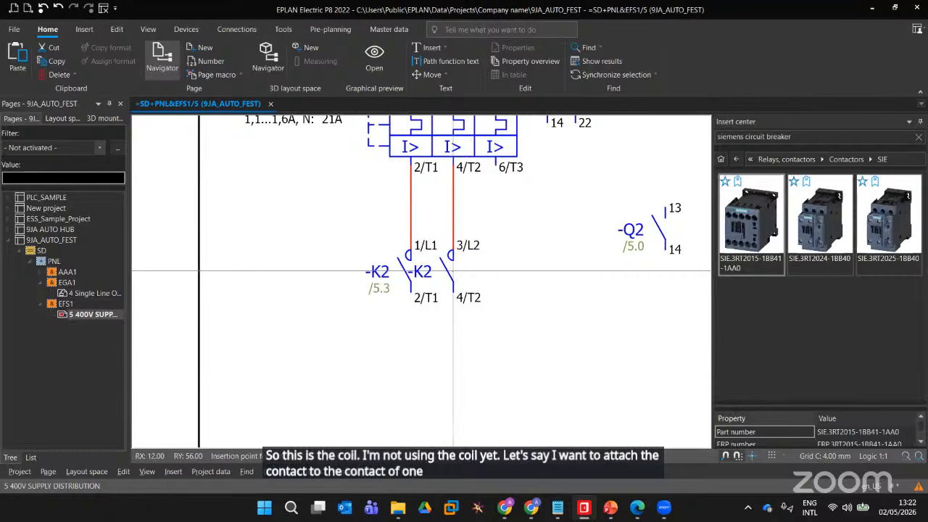
pyautogui.click(495, 271)
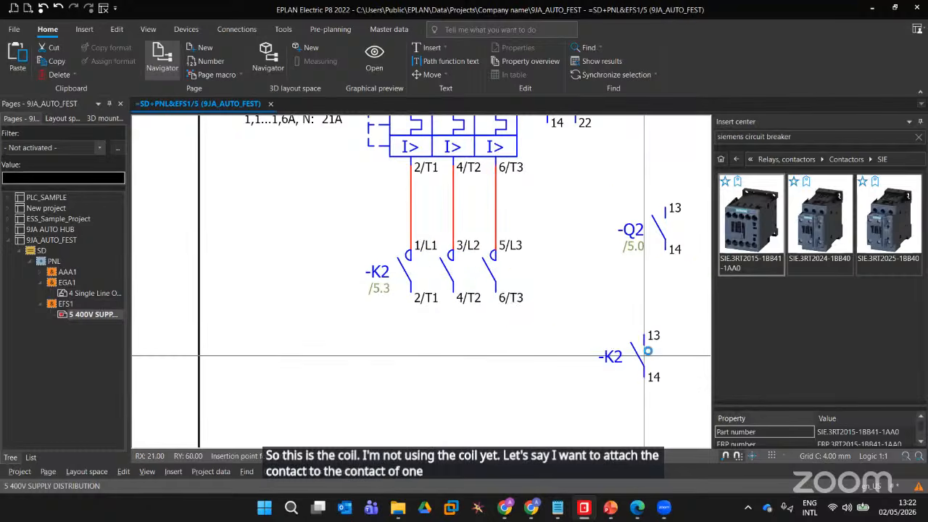
pyautogui.scroll(-3, 510, 390)
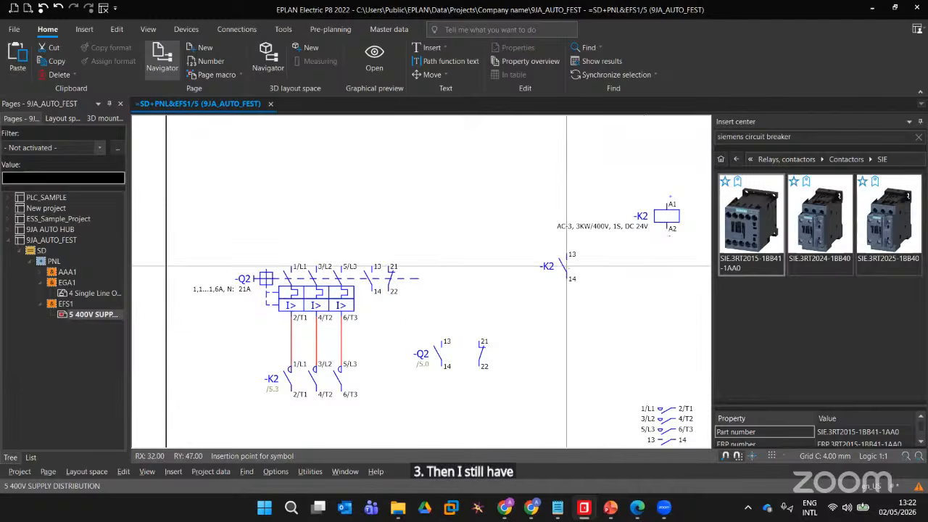
pyautogui.click(567, 266)
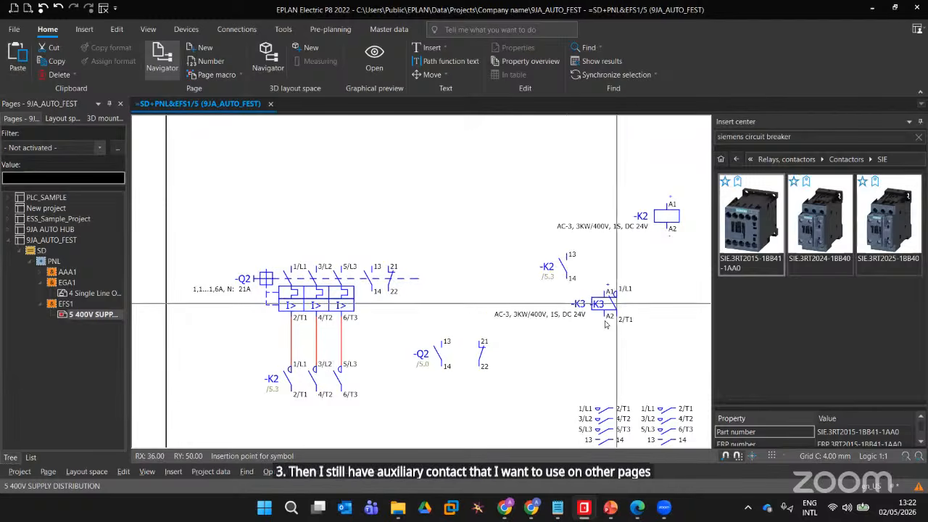
pyautogui.press('Escape')
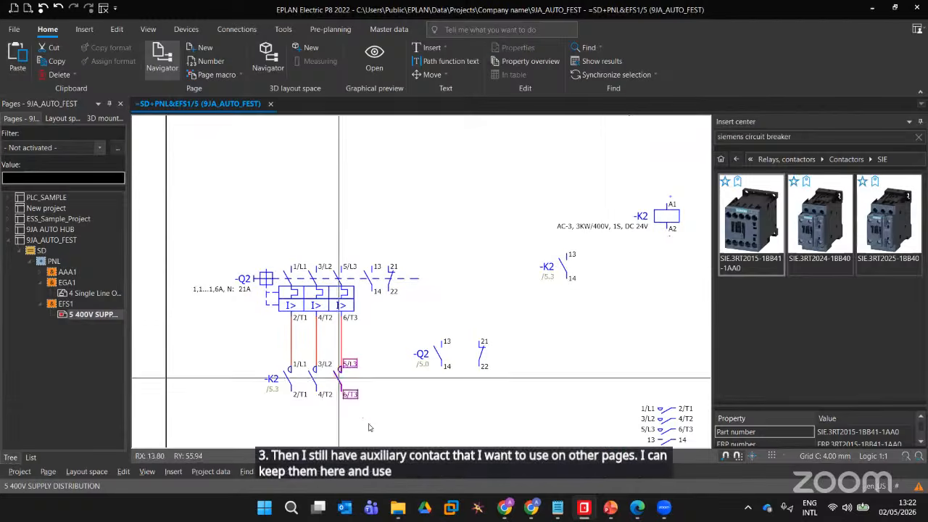
# Select the -K2 coil and examine the contact overview belonging to it
pyautogui.moveTo(624, 407); pyautogui.dragTo(505, 378, button='middle')
pyautogui.click(551, 187)
pyautogui.click(553, 188)
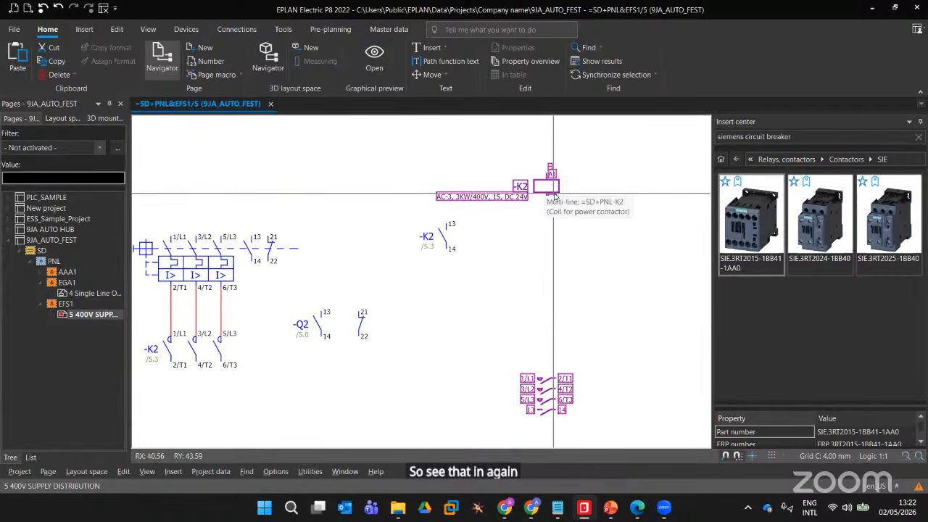
pyautogui.scroll(3, 541, 399)
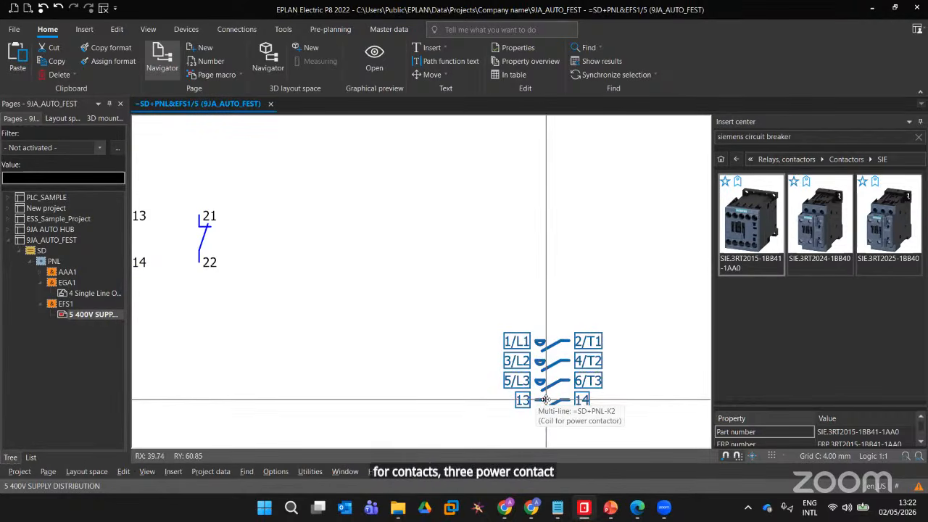
pyautogui.scroll(-5, 551, 367)
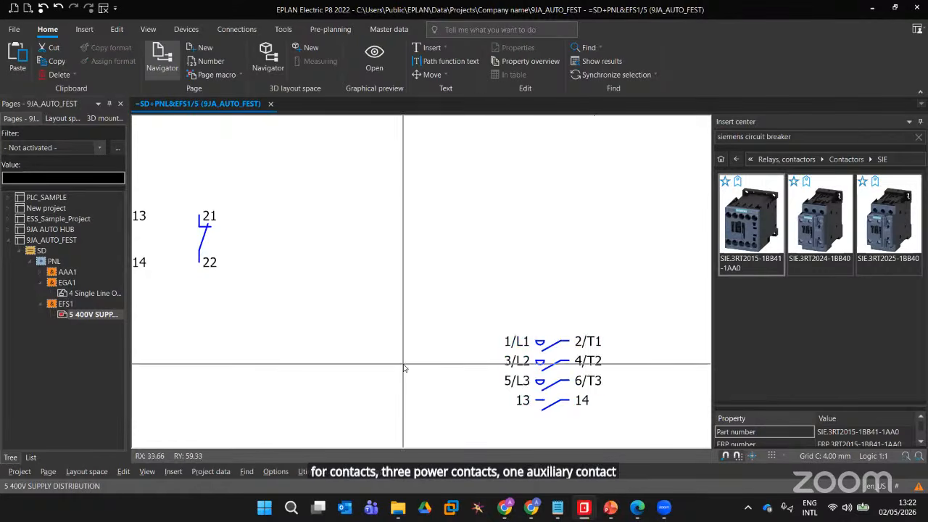
# Follow the cross-reference of -K2 power contact 1/L1–2/T1 to its coil
pyautogui.moveTo(326, 334); pyautogui.dragTo(398, 336, button='middle')
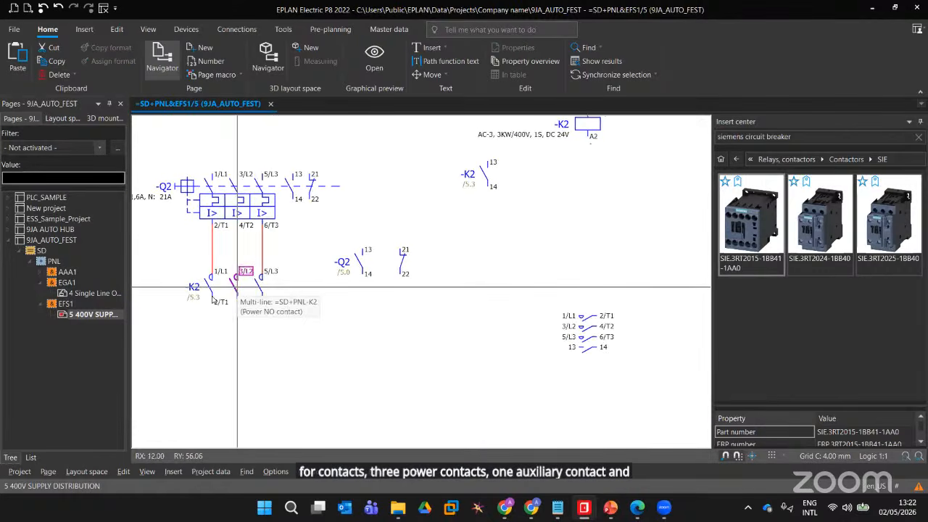
pyautogui.scroll(5, 195, 303)
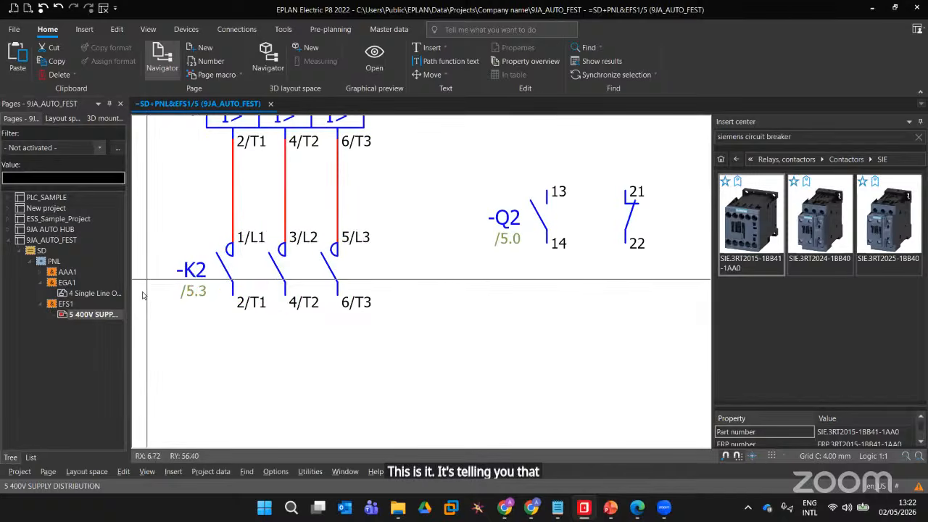
pyautogui.click(198, 305)
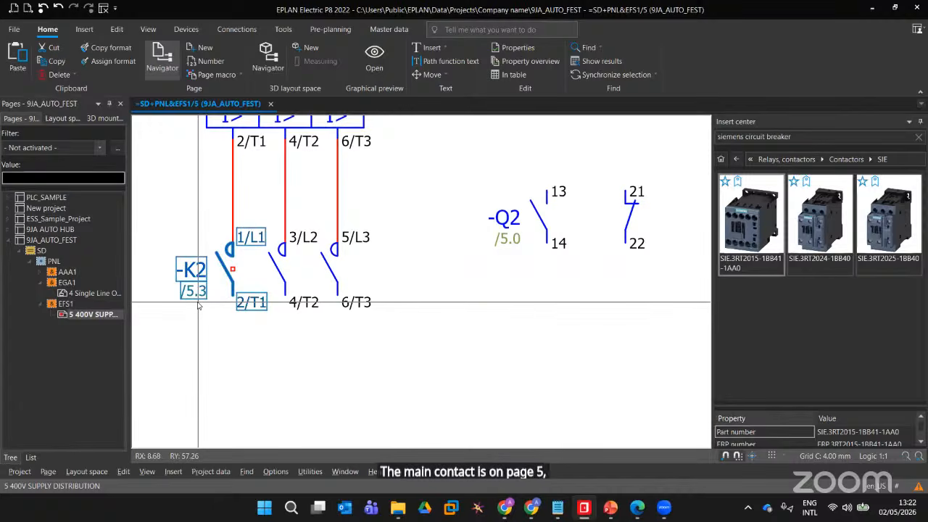
pyautogui.press('f')
pyautogui.press('alt')
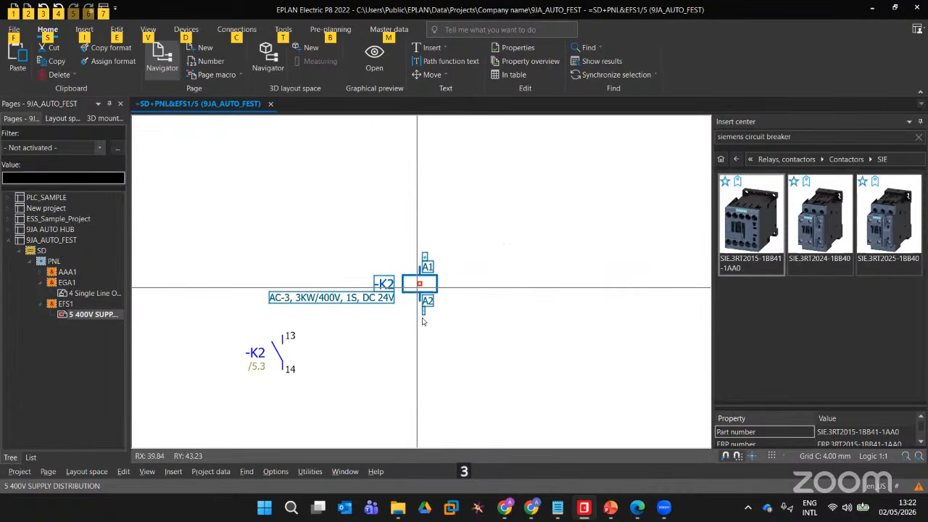
# Compare the -K2 power contacts, auxiliary contact and coil to check how they are linked across the page
pyautogui.scroll(-3, 422, 316)
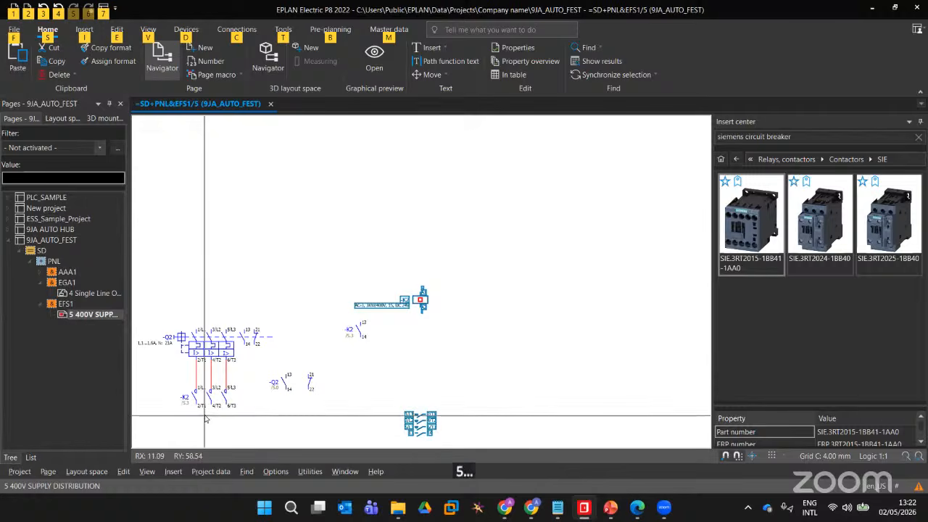
pyautogui.moveTo(205, 418); pyautogui.dragTo(243, 385)
pyautogui.moveTo(246, 415); pyautogui.dragTo(355, 367, button='middle')
pyautogui.scroll(3, 353, 359)
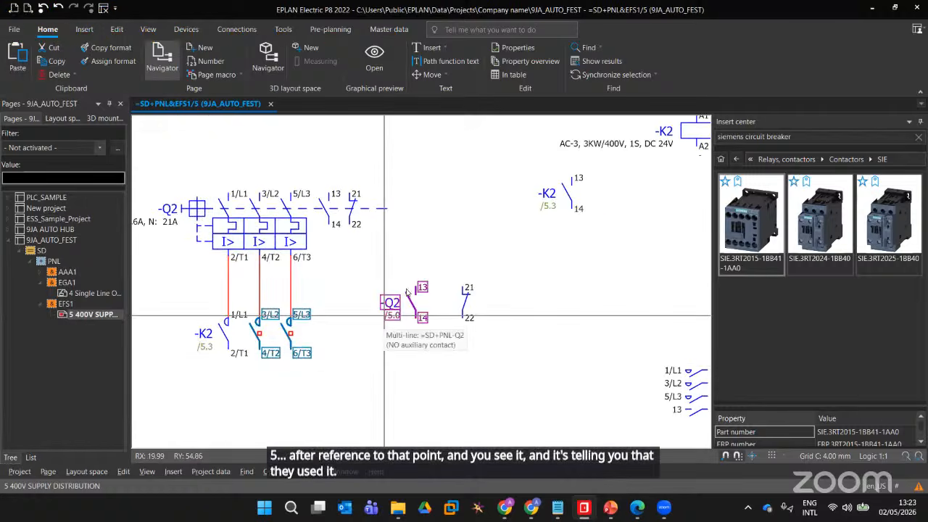
pyautogui.moveTo(681, 189); pyautogui.dragTo(669, 206, button='middle')
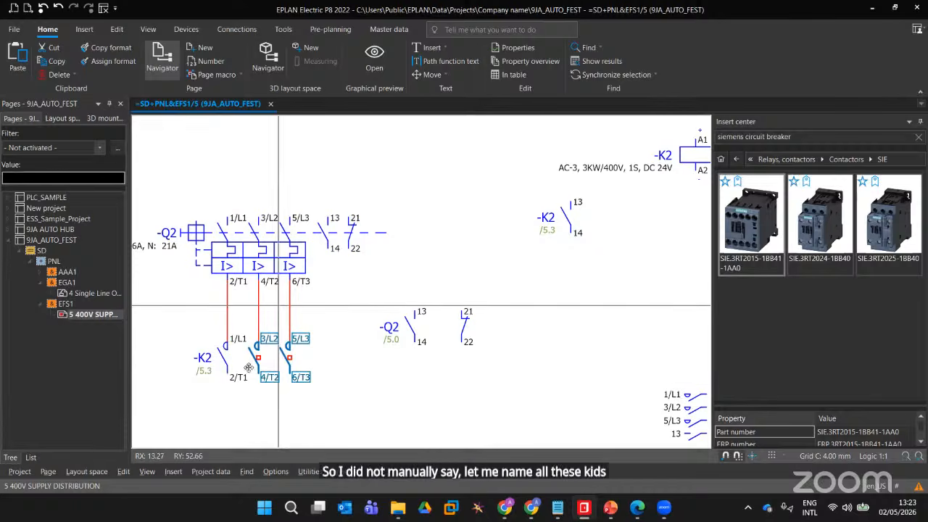
pyautogui.moveTo(696, 217); pyautogui.dragTo(607, 274, button='middle')
pyautogui.scroll(1, 607, 276)
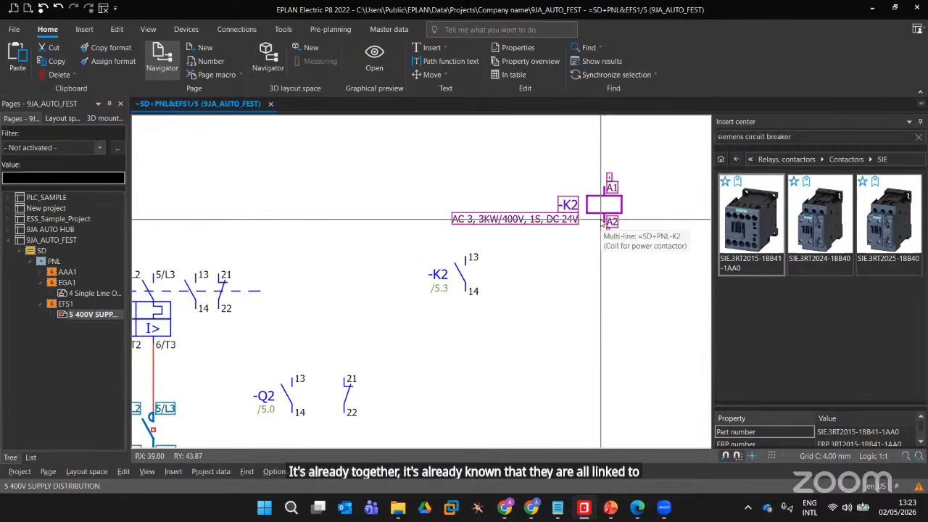
pyautogui.doubleClick(828, 200)
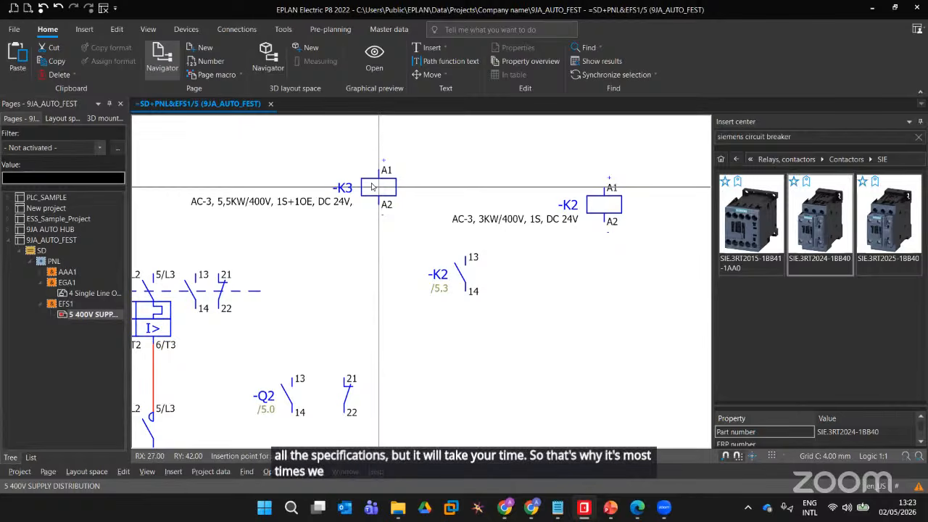
pyautogui.press('Escape')
pyautogui.scroll(-3, 413, 191)
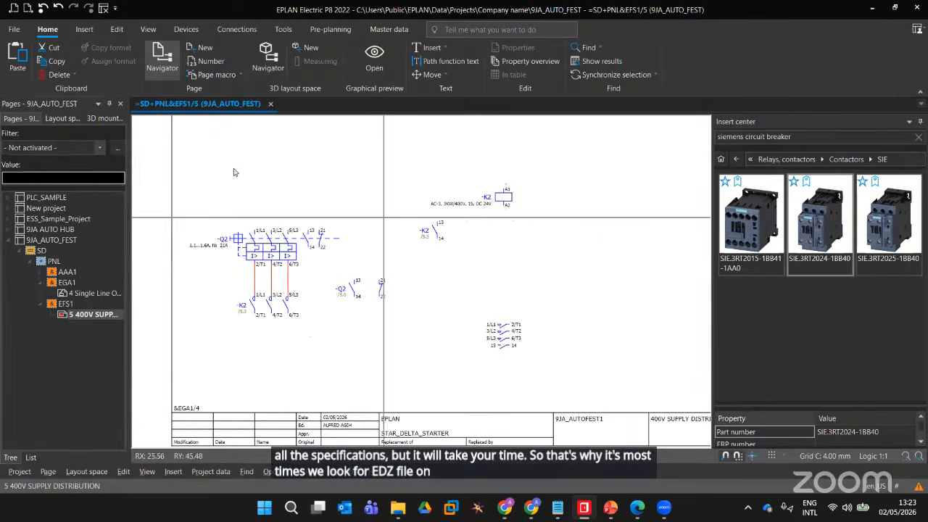
# Delete all breaker and contactor symbols, including their contacts and coil, from the 400V supply distribution page
pyautogui.moveTo(183, 150); pyautogui.dragTo(662, 411)
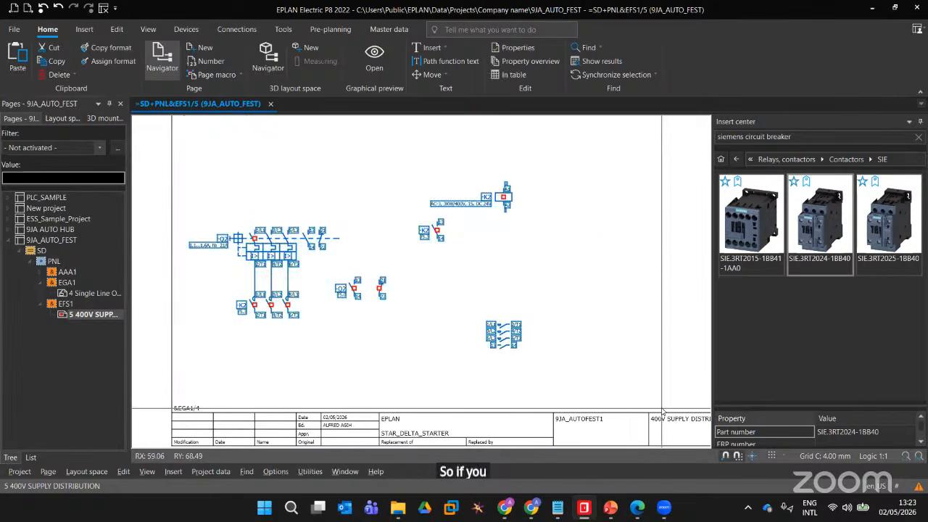
pyautogui.press('Delete')
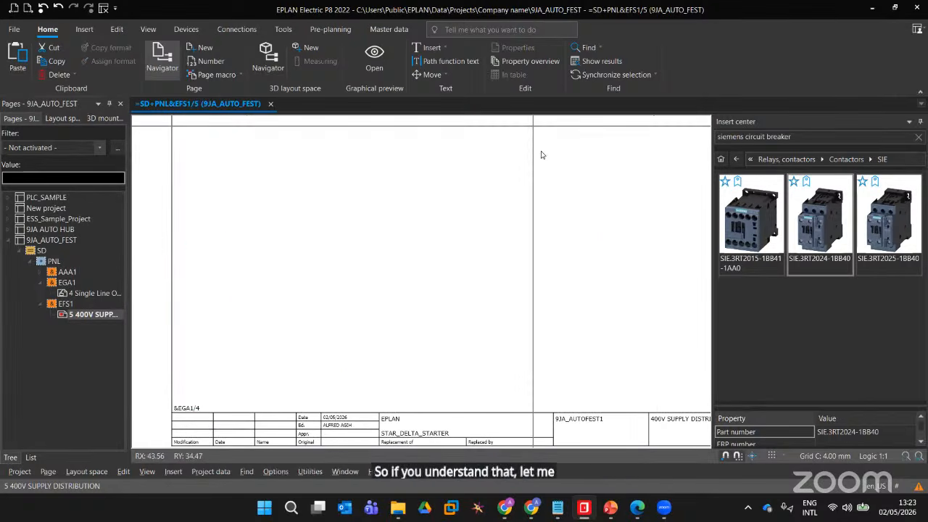
pyautogui.moveTo(665, 508)
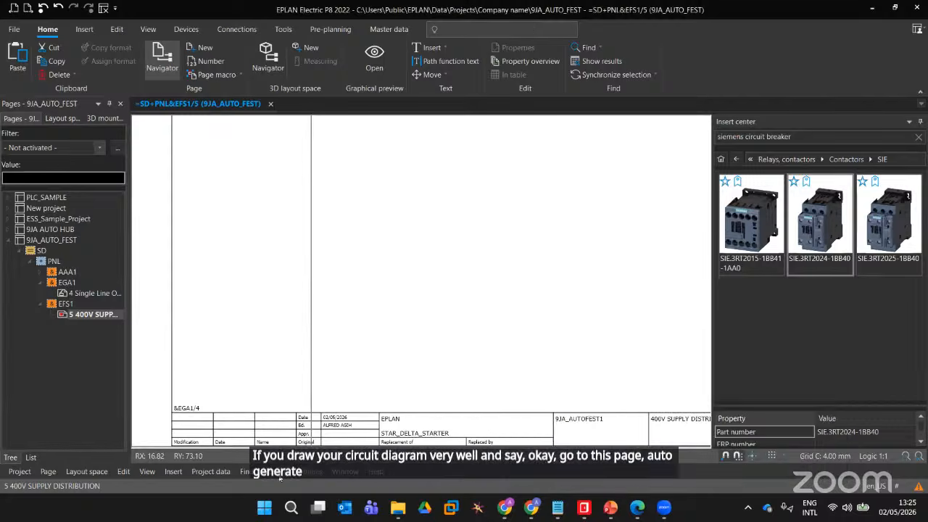
pyautogui.rightClick(260, 251)
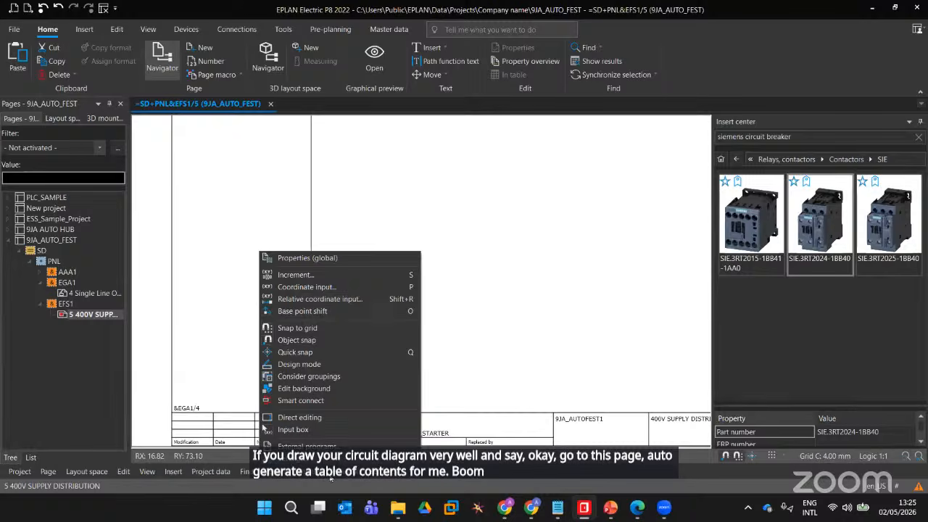
# Create a new Table of contents report for 9JA_AUTO_FEST with Page as the output format
pyautogui.click(313, 473)
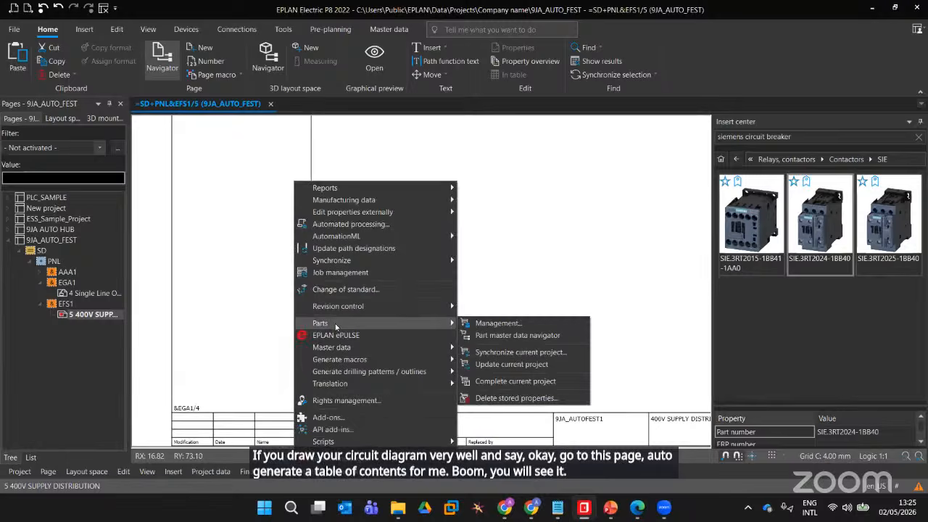
pyautogui.moveTo(420, 187)
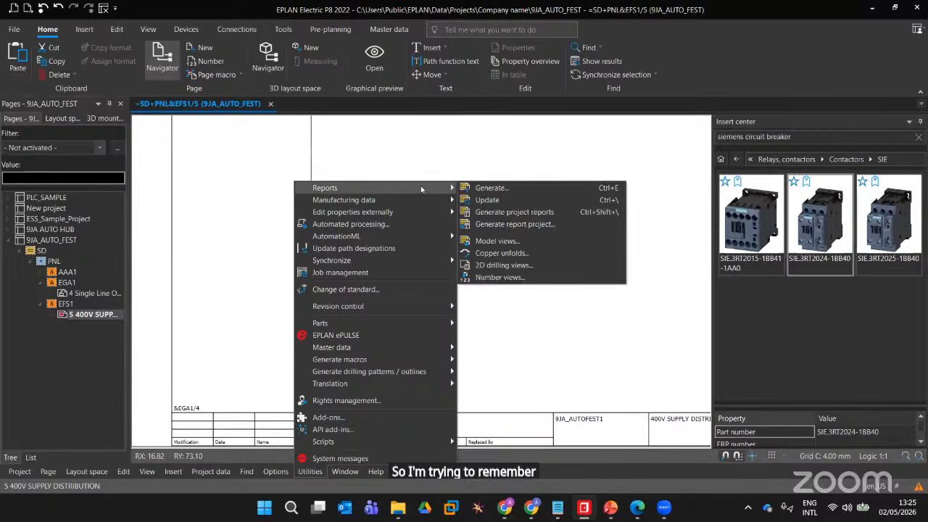
pyautogui.click(496, 191)
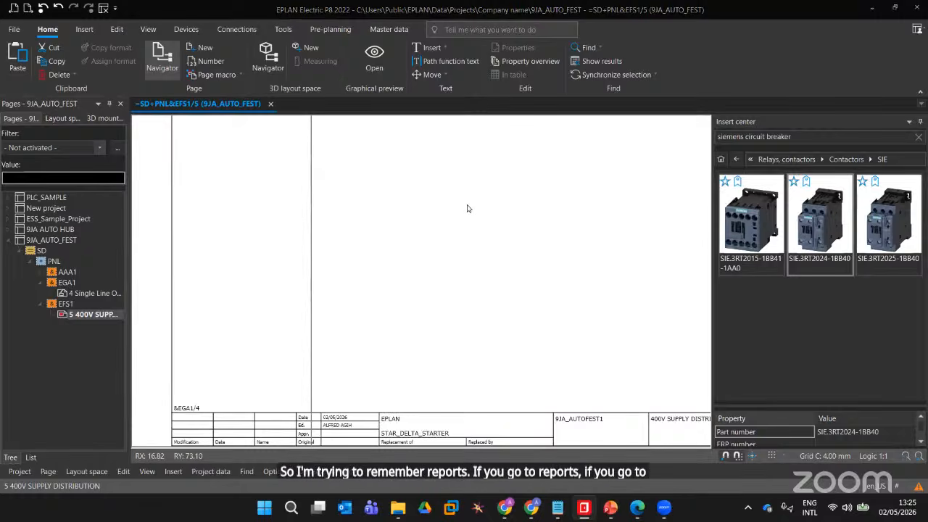
pyautogui.click(291, 131)
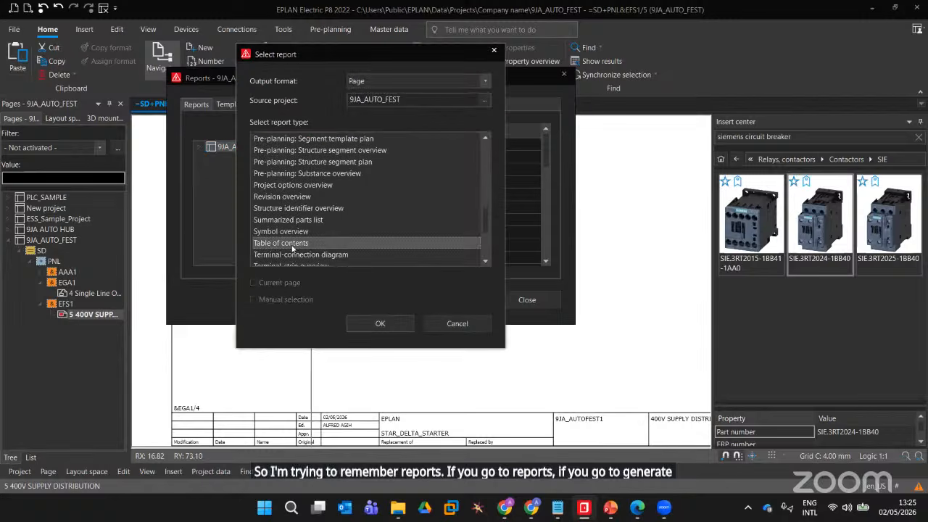
pyautogui.click(375, 323)
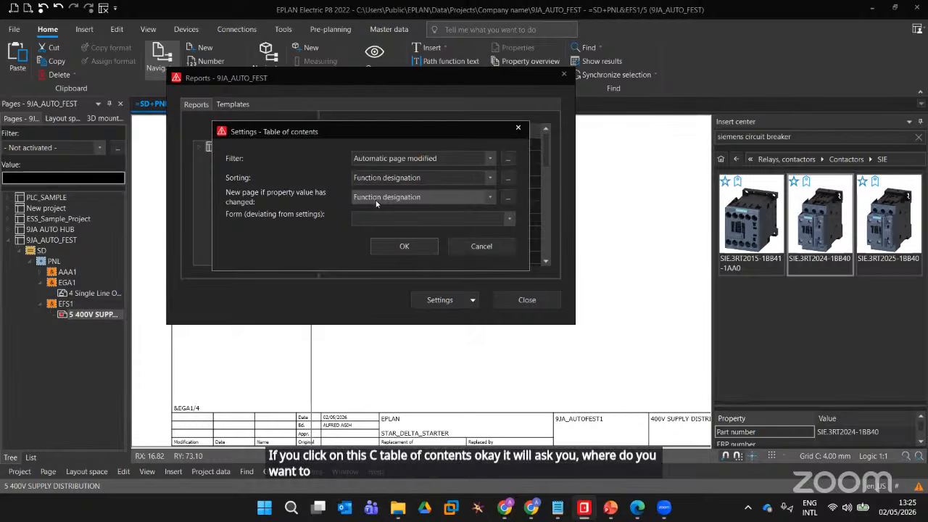
# Check the form, filter and sorting choices for the table of contents and accept the preset settings
pyautogui.click(430, 222)
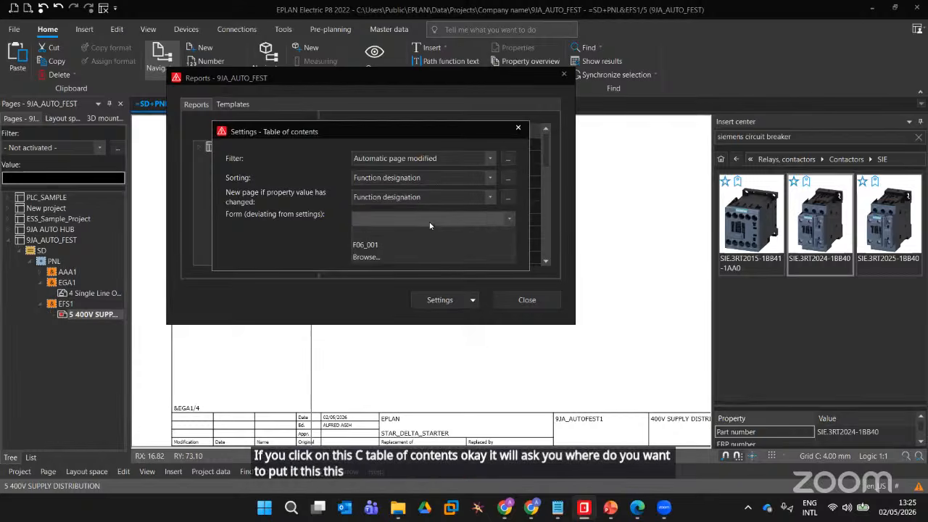
pyautogui.click(430, 222)
pyautogui.click(419, 159)
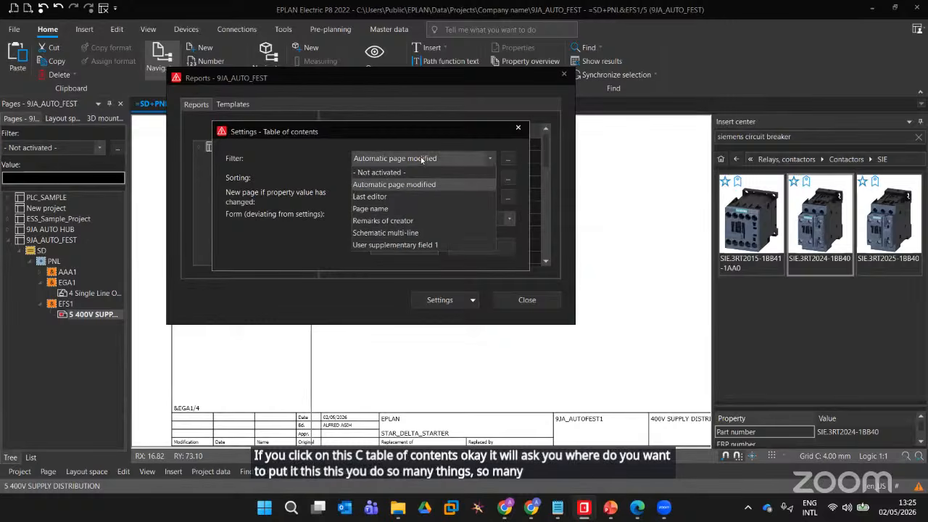
pyautogui.click(421, 159)
pyautogui.click(408, 179)
pyautogui.click(408, 179)
pyautogui.click(407, 246)
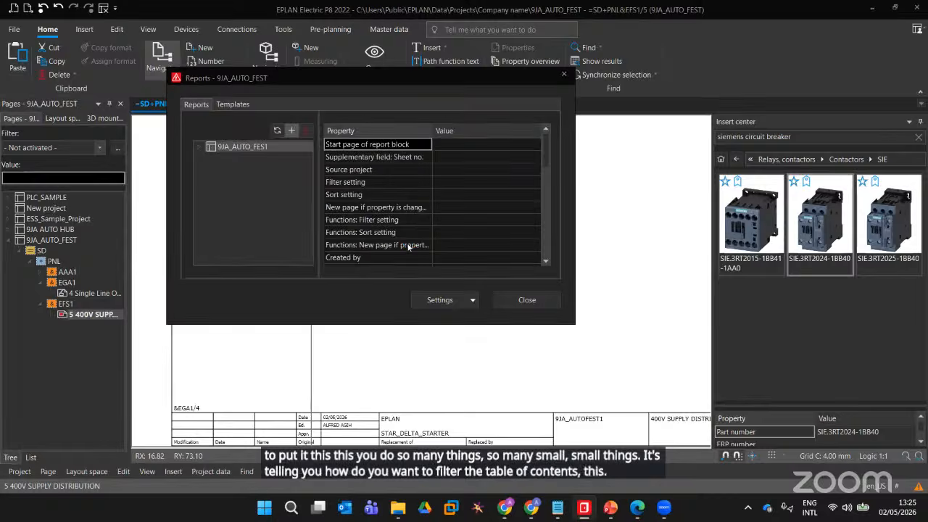
# Generate the table of contents under function designation SD, location designation PNL and document type AAB1, and close the reports dialog
pyautogui.click(428, 92)
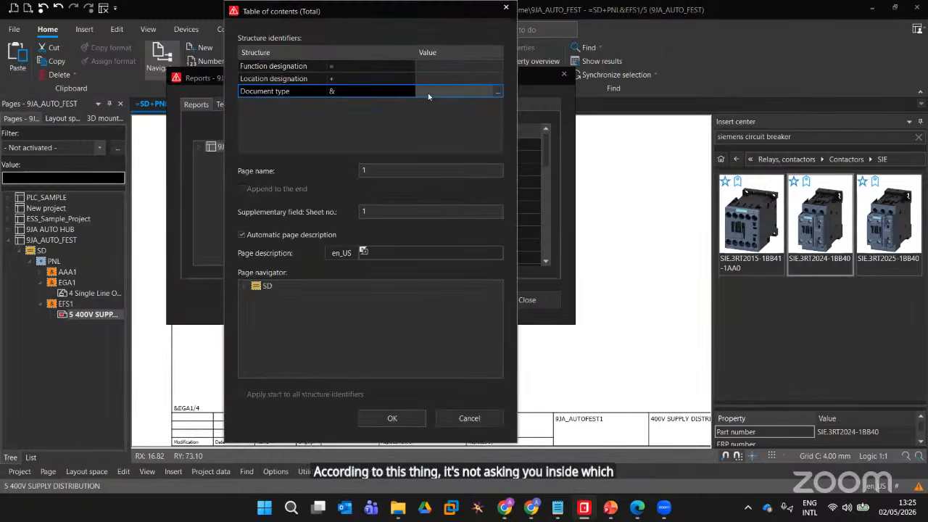
pyautogui.click(429, 97)
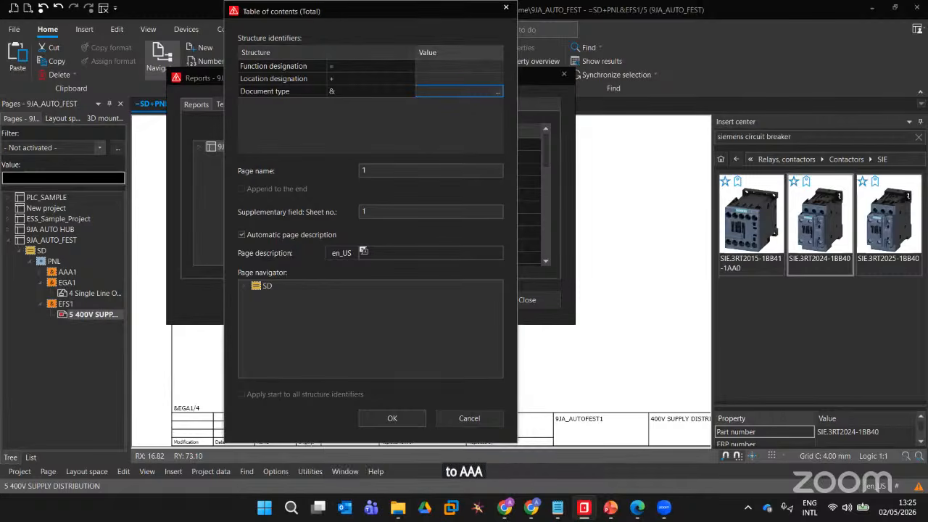
pyautogui.write('AAB1')
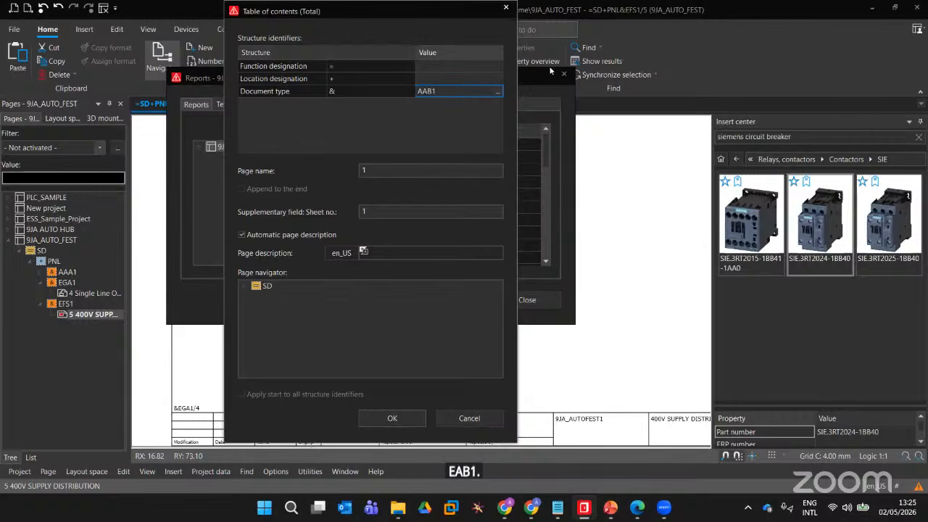
pyautogui.click(432, 66)
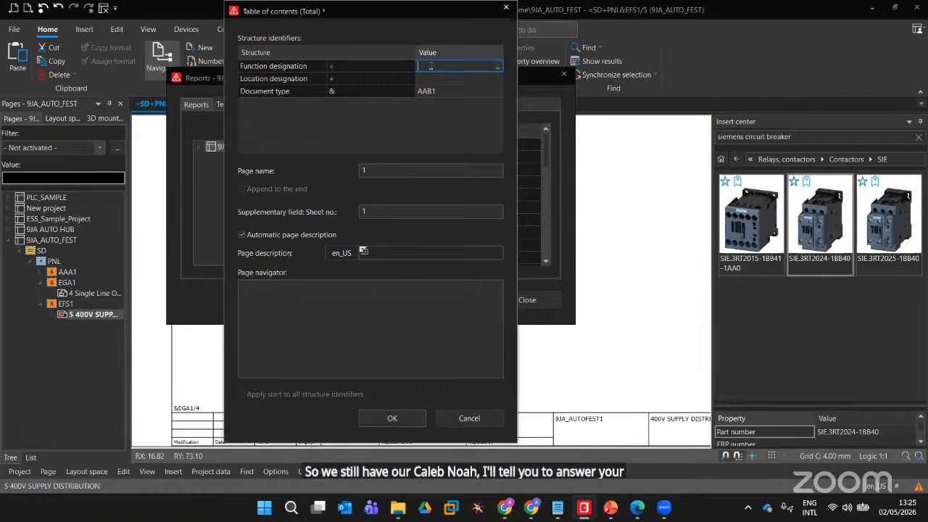
pyautogui.write('SD')
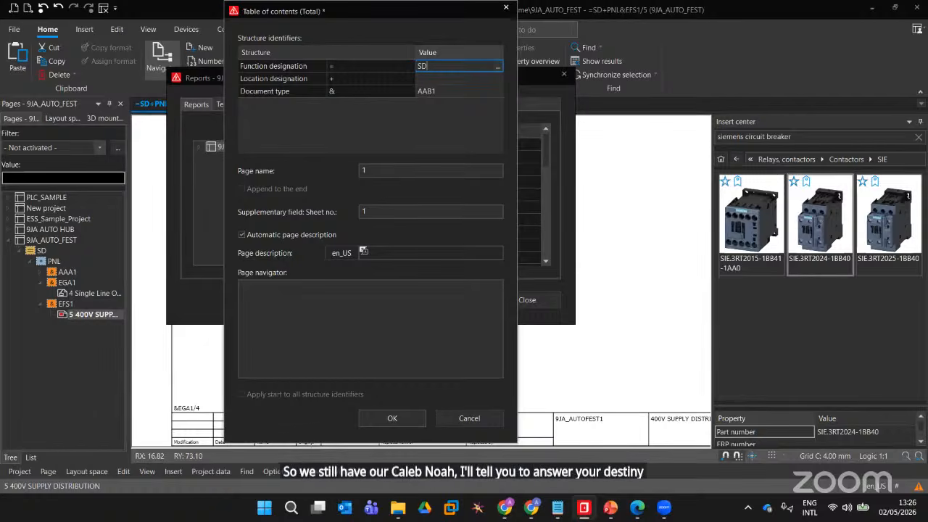
pyautogui.click(423, 80)
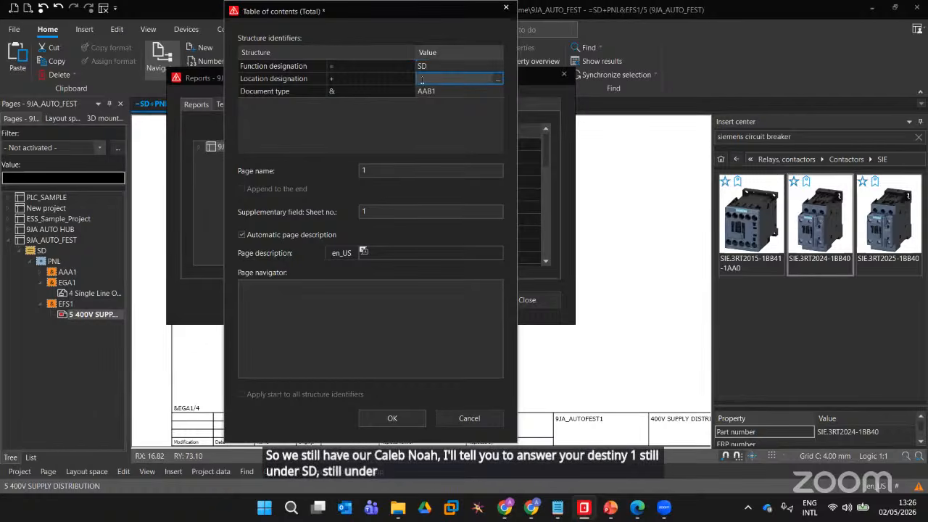
pyautogui.write('PNL')
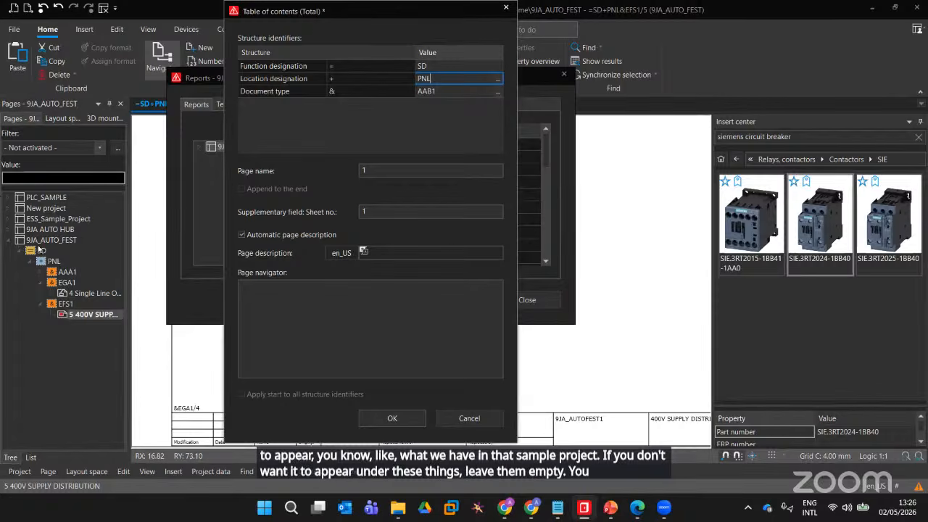
pyautogui.click(388, 422)
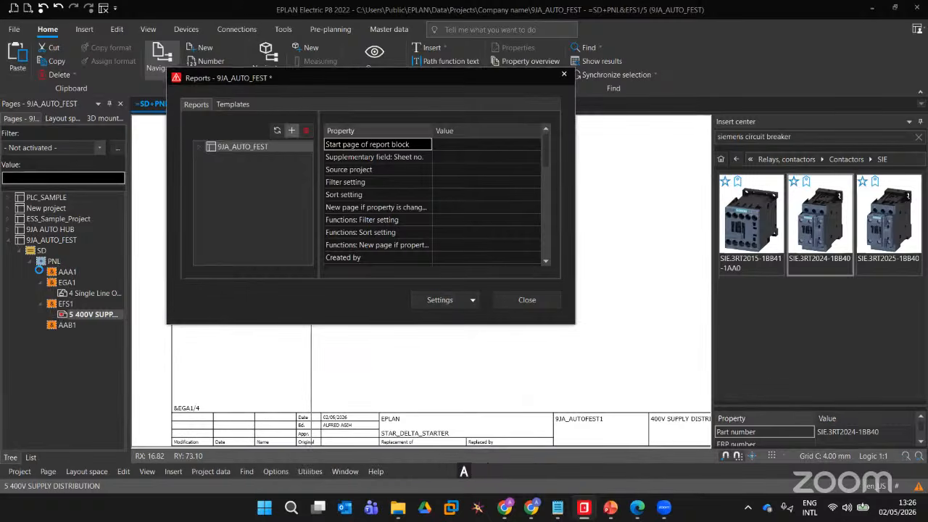
pyautogui.click(526, 300)
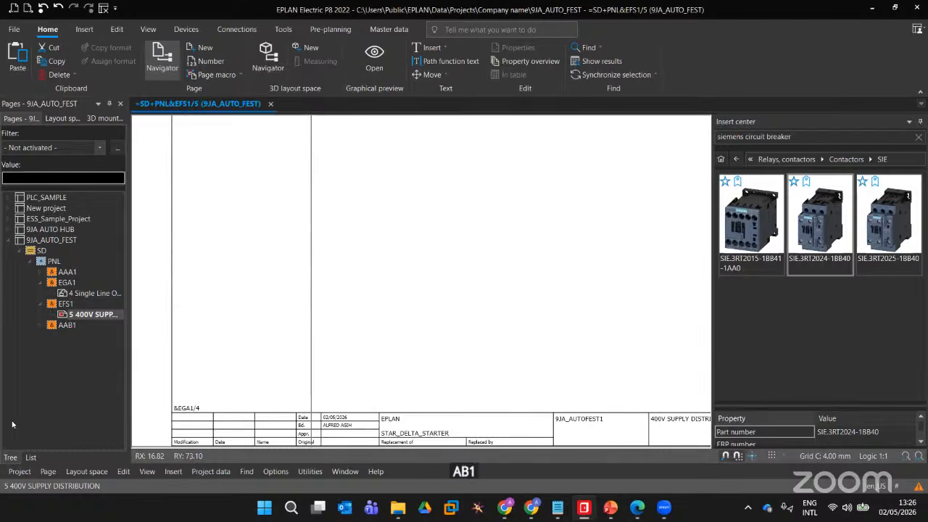
# Open the table of contents page under AAB1 and examine its layout and the listed page entries
pyautogui.doubleClick(49, 326)
pyautogui.click(91, 336)
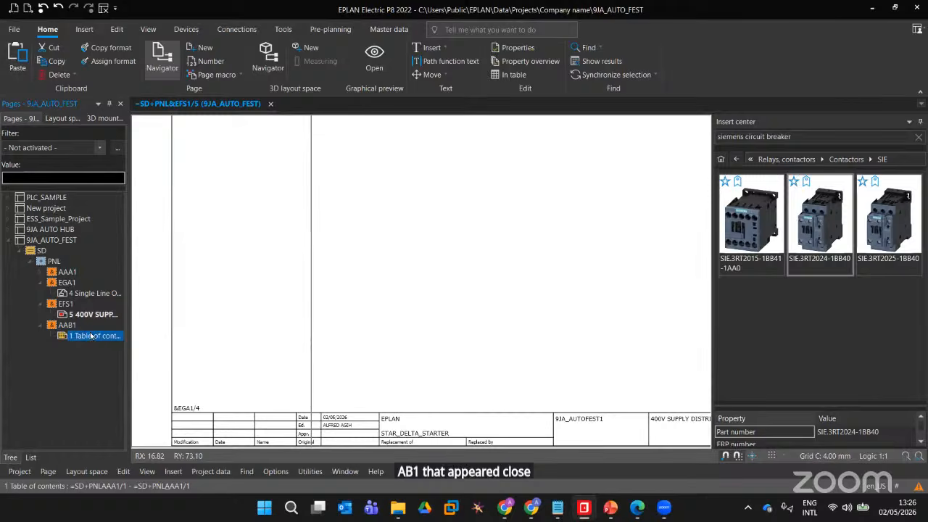
pyautogui.scroll(-3, 323, 255)
pyautogui.scroll(4, 305, 312)
pyautogui.moveTo(314, 323); pyautogui.dragTo(330, 386, button='middle')
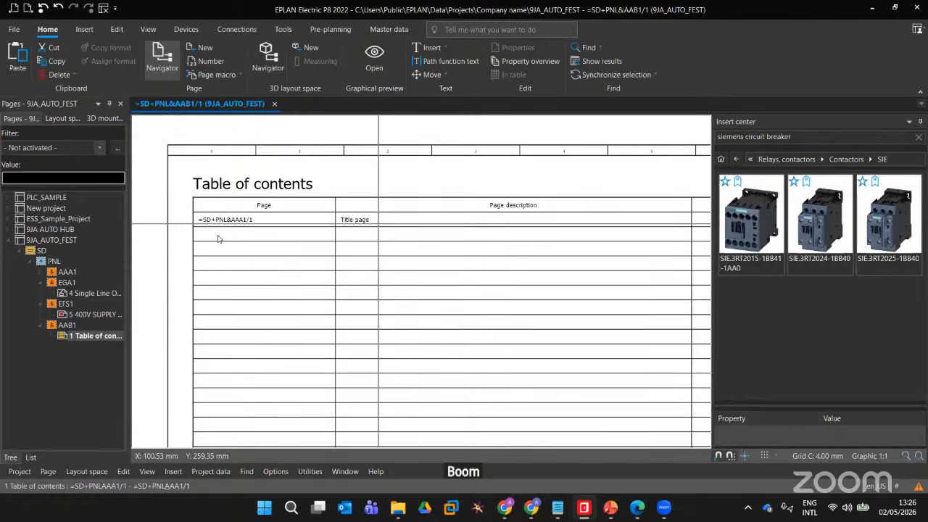
pyautogui.moveTo(435, 232); pyautogui.dragTo(112, 268, button='middle')
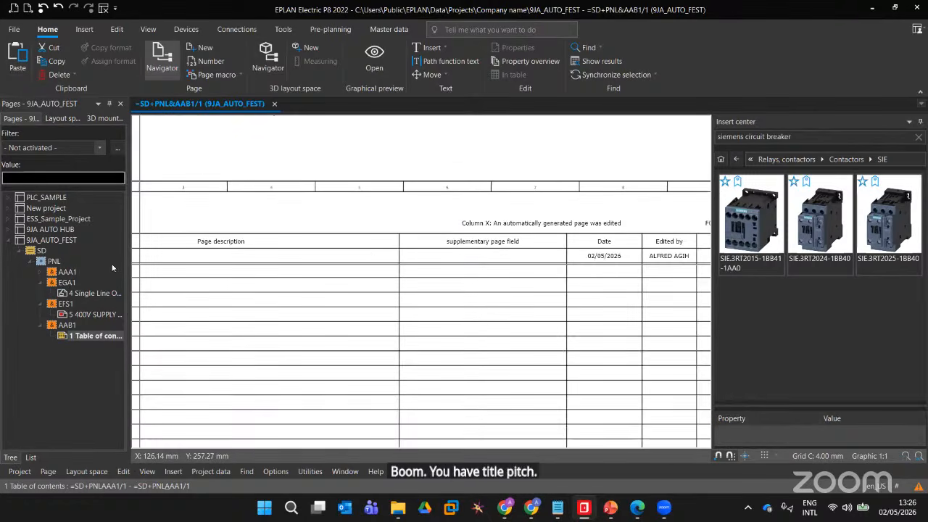
pyautogui.scroll(-2, 370, 297)
pyautogui.moveTo(373, 310); pyautogui.dragTo(515, 145, button='middle')
pyautogui.moveTo(463, 257); pyautogui.dragTo(490, 163, button='middle')
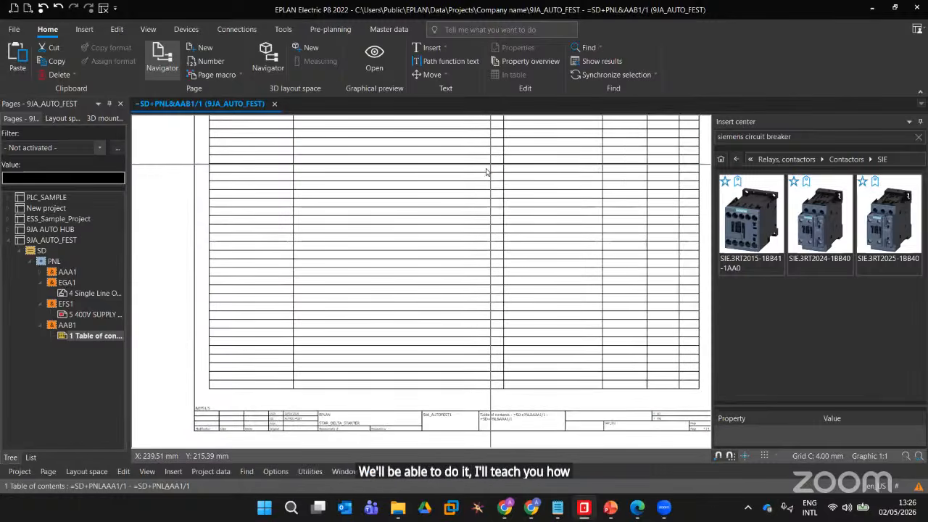
pyautogui.scroll(1, 304, 272)
pyautogui.moveTo(304, 277); pyautogui.dragTo(301, 440, button='middle')
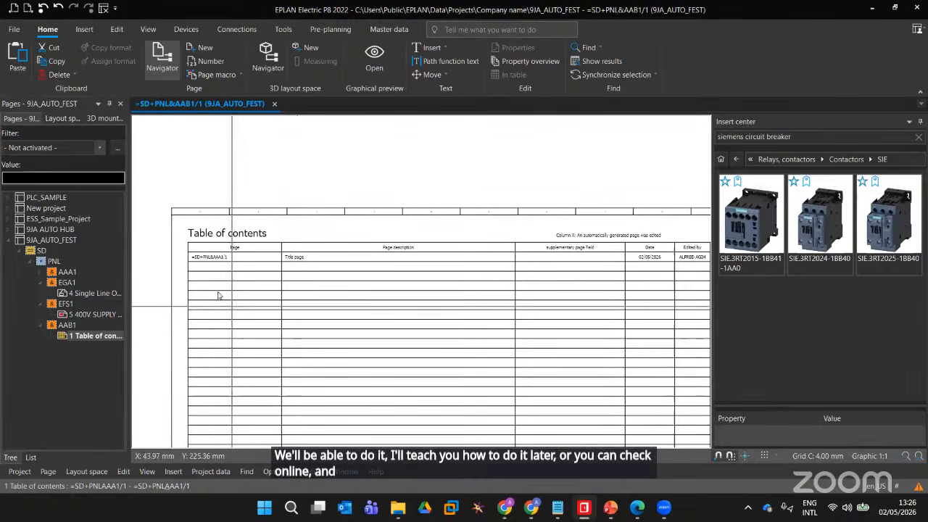
# Examine the title page entry's description, supplementary field, date and editor columns in the table of contents
pyautogui.scroll(2, 240, 283)
pyautogui.moveTo(254, 274); pyautogui.dragTo(503, 188, button='middle')
pyautogui.moveTo(260, 246); pyautogui.dragTo(197, 233, button='middle')
pyautogui.moveTo(512, 224); pyautogui.dragTo(404, 236, button='middle')
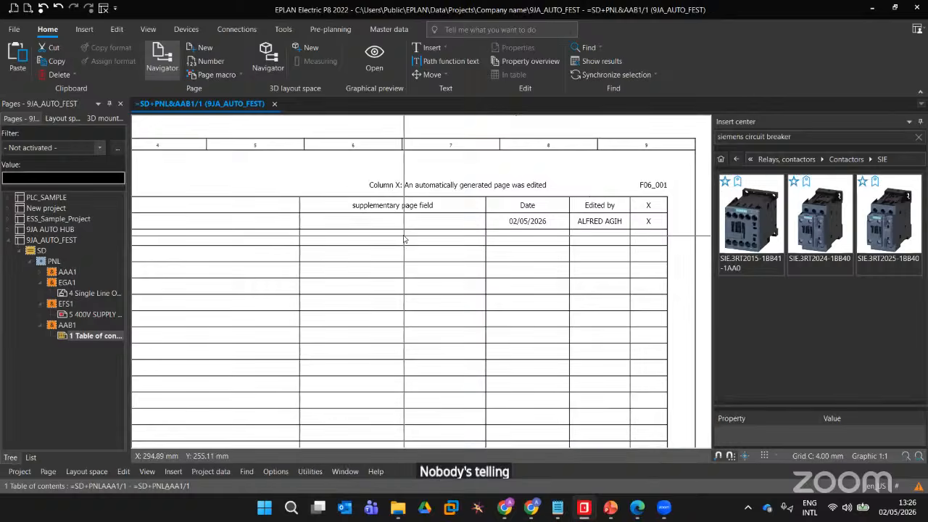
pyautogui.scroll(-3, 404, 238)
pyautogui.moveTo(385, 280); pyautogui.dragTo(442, 284, button='middle')
pyautogui.scroll(1, 549, 282)
pyautogui.scroll(2, 549, 282)
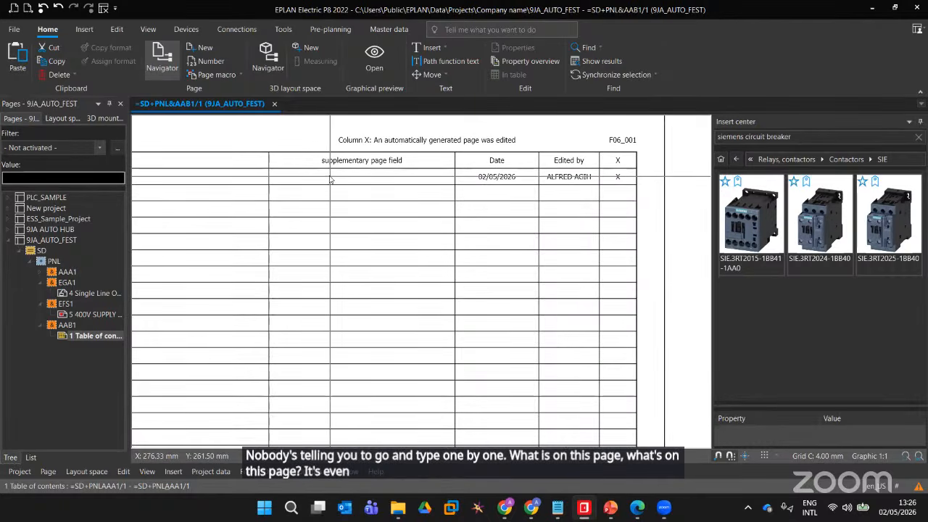
pyautogui.scroll(-2, 446, 235)
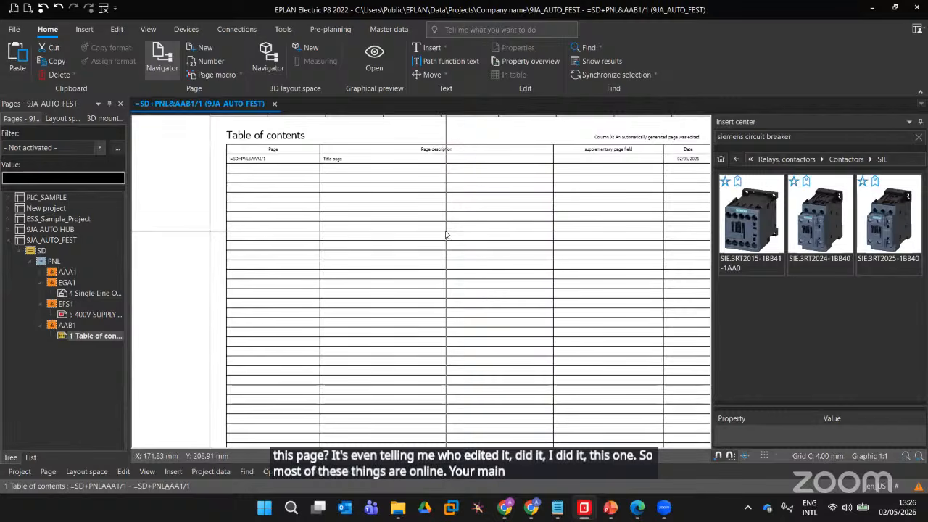
# Return to the 400V SUPPLY DISTRIBUTION page under EFS1 in the 9JA_AUTO_FEST project
pyautogui.click(72, 314)
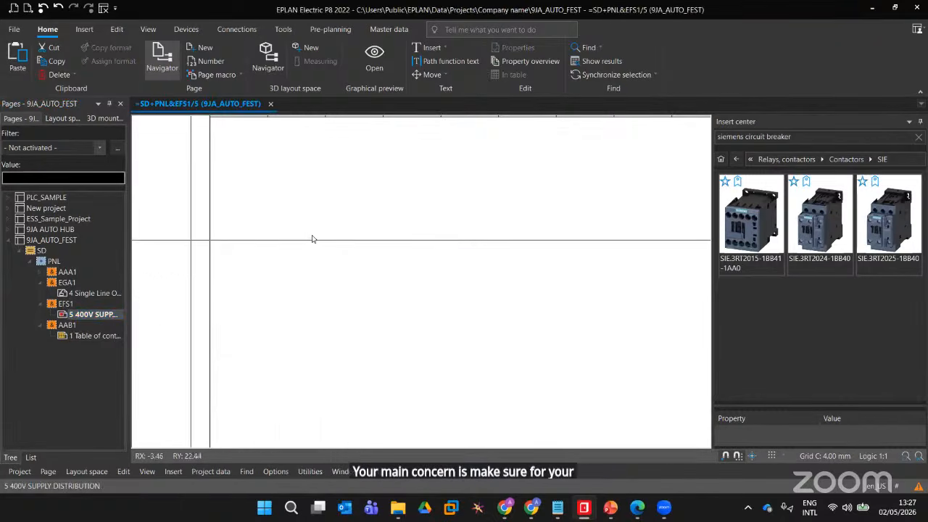
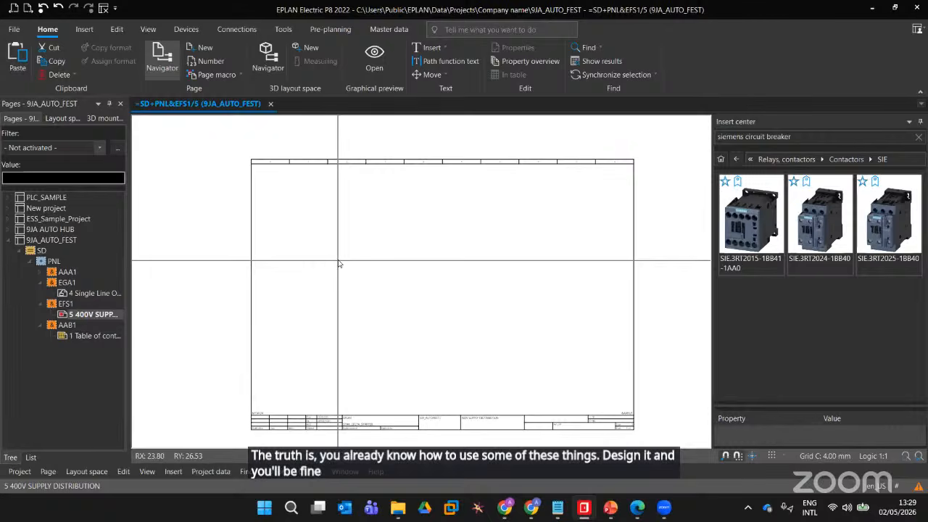
pyautogui.click(586, 510)
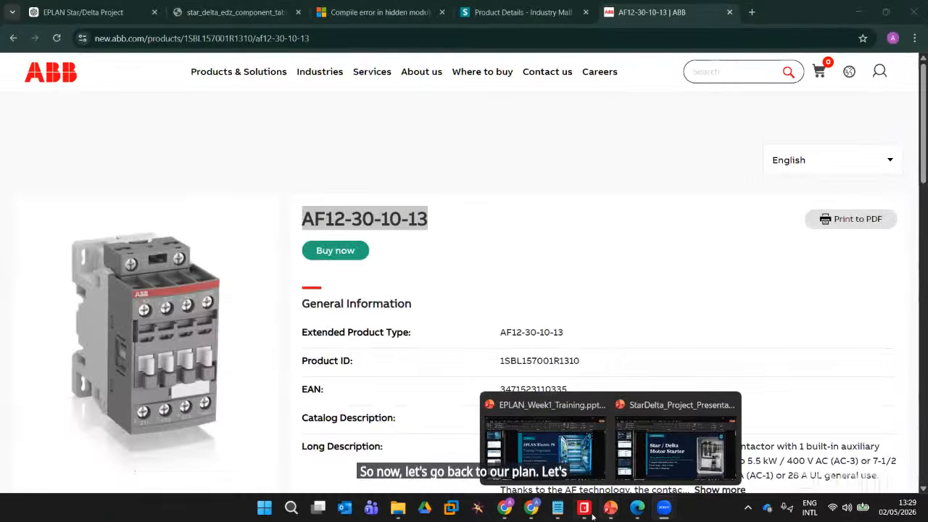
pyautogui.click(585, 508)
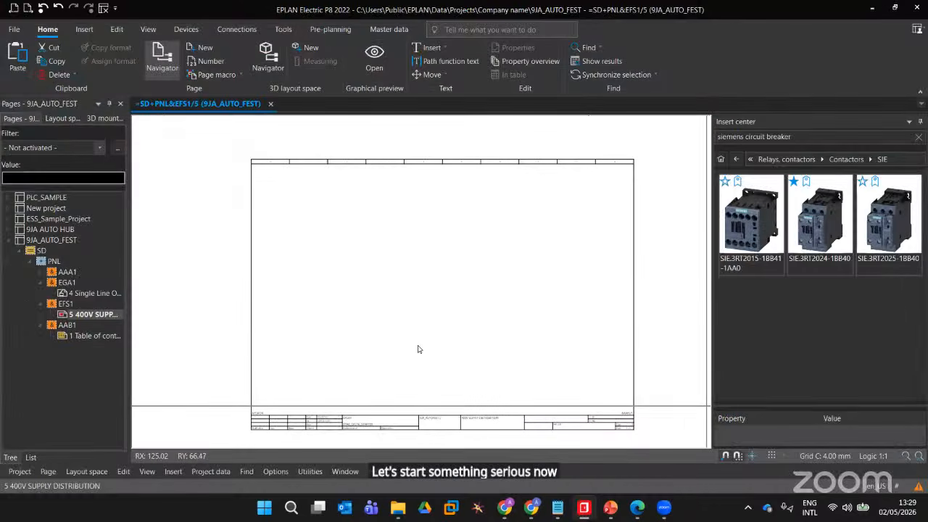
# Draw a wide graphic rectangle for the incoming power supply in the page frame's lower-left area, just above the title block
pyautogui.scroll(2, 411, 353)
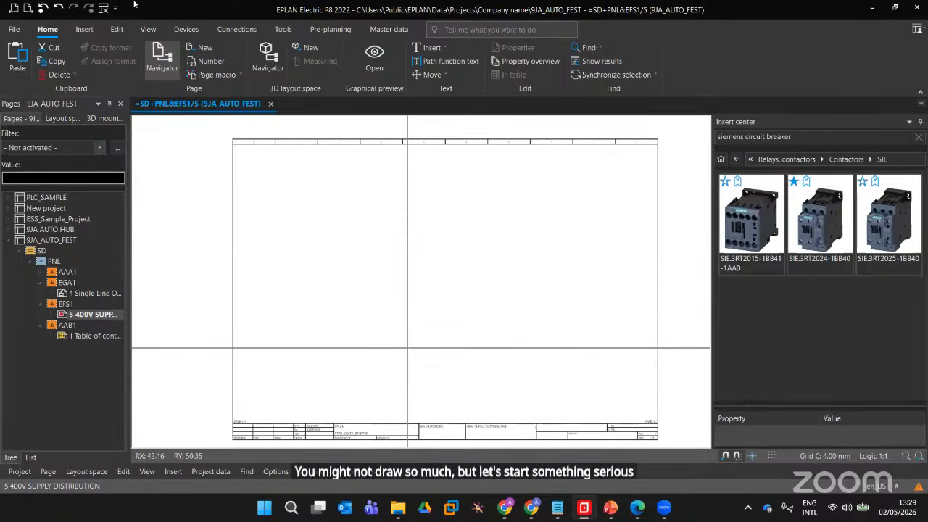
pyautogui.click(85, 29)
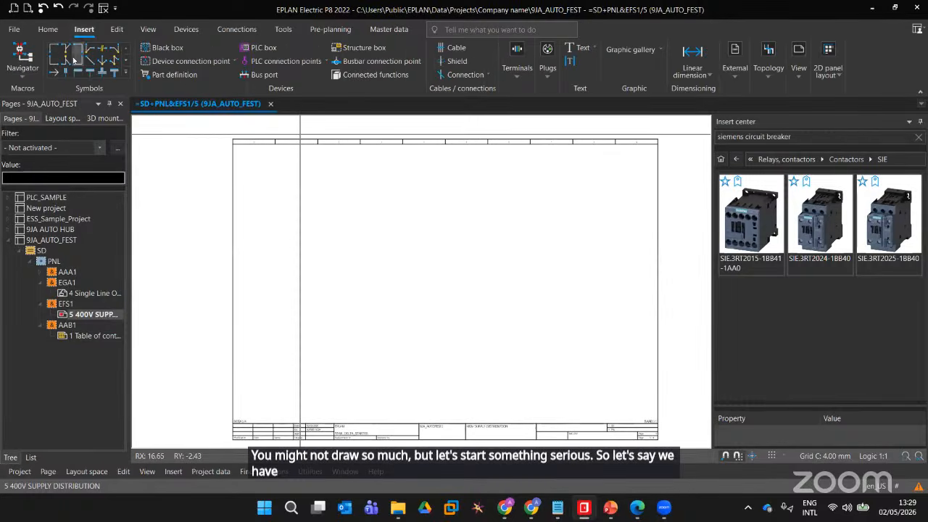
pyautogui.click(621, 50)
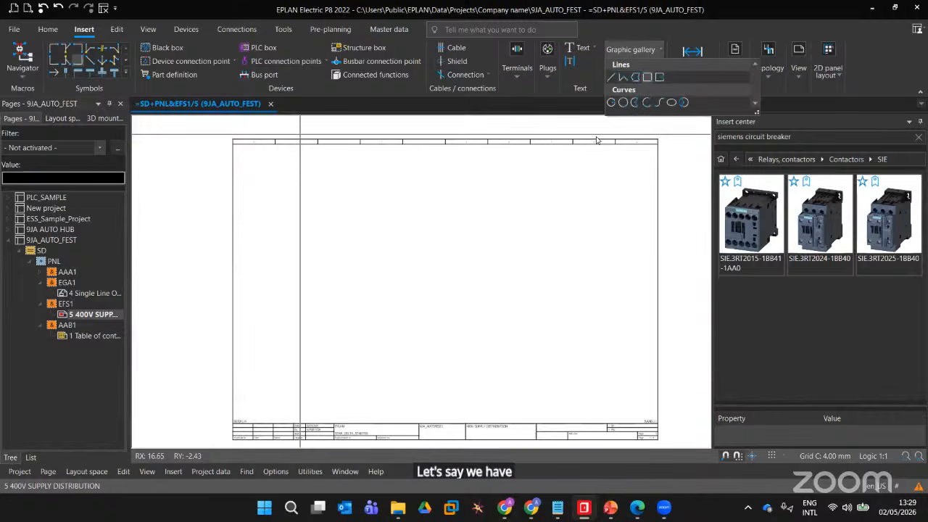
pyautogui.click(647, 78)
pyautogui.scroll(2, 267, 410)
pyautogui.moveTo(264, 407); pyautogui.dragTo(231, 293, button='middle')
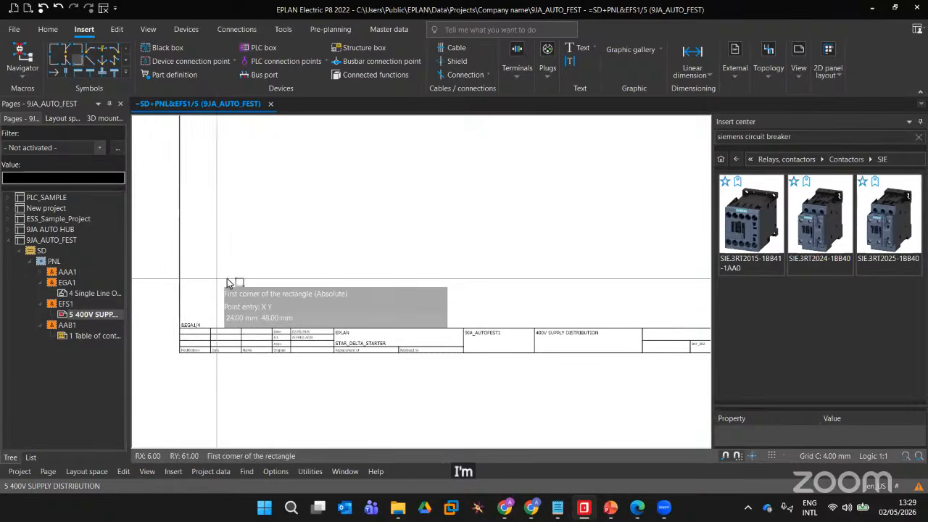
pyautogui.click(222, 274)
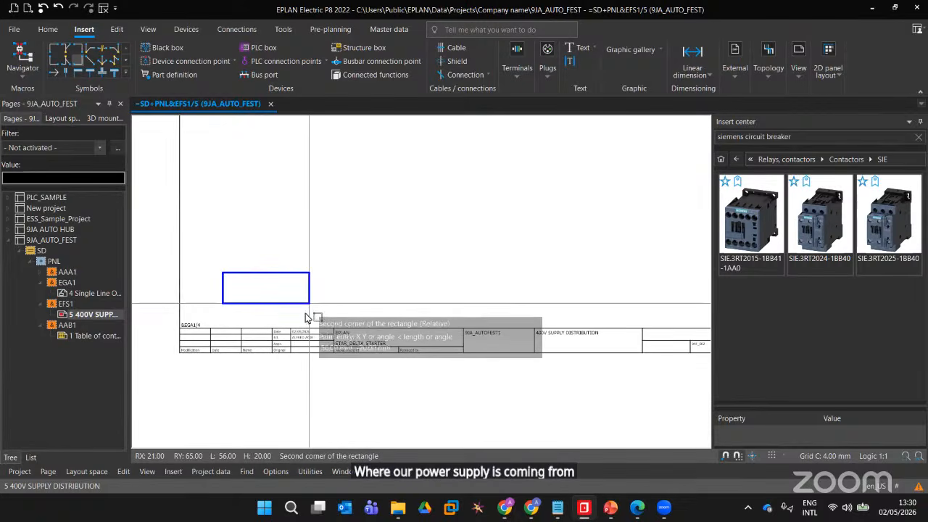
pyautogui.click(304, 310)
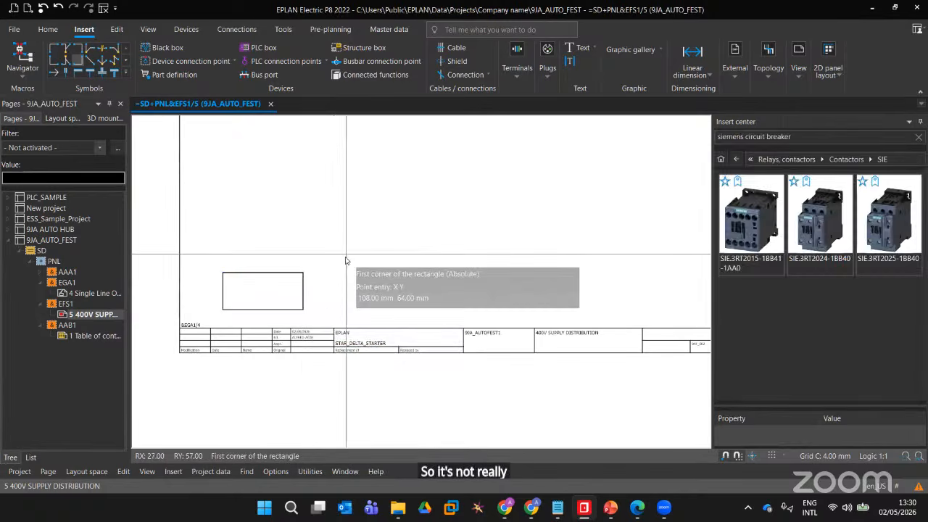
# Place a potential connection point inside the supply rectangle near its left side and name the potential L1
pyautogui.scroll(2, 287, 281)
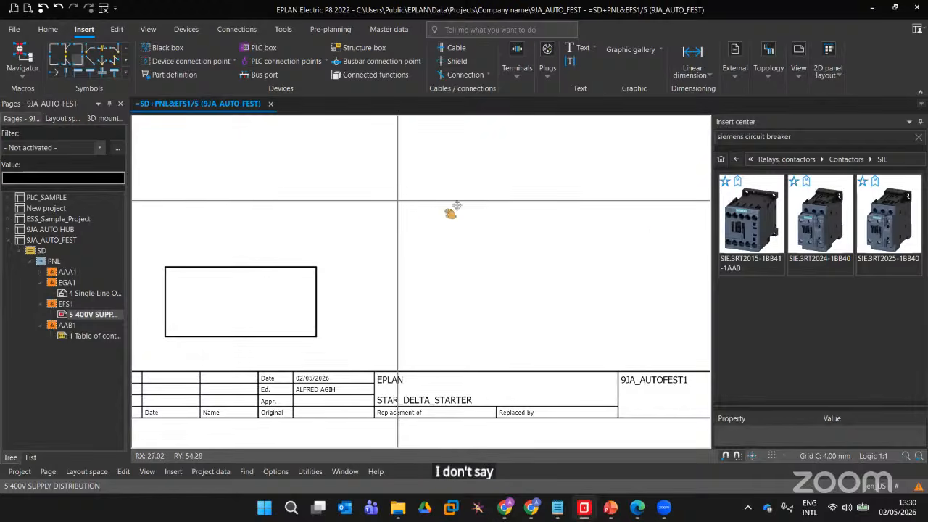
pyautogui.scroll(-2, 617, 234)
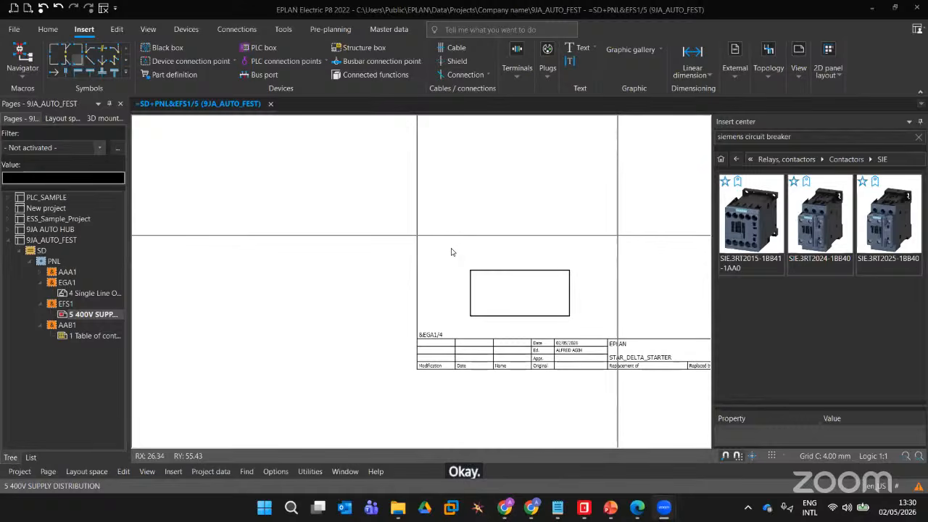
pyautogui.moveTo(389, 265); pyautogui.dragTo(327, 331, button='middle')
pyautogui.scroll(-2, 327, 332)
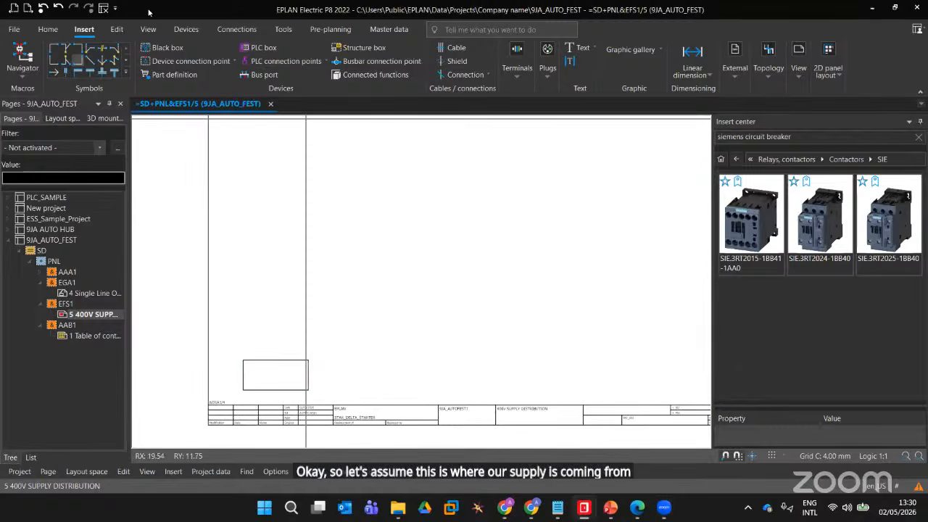
pyautogui.click(487, 75)
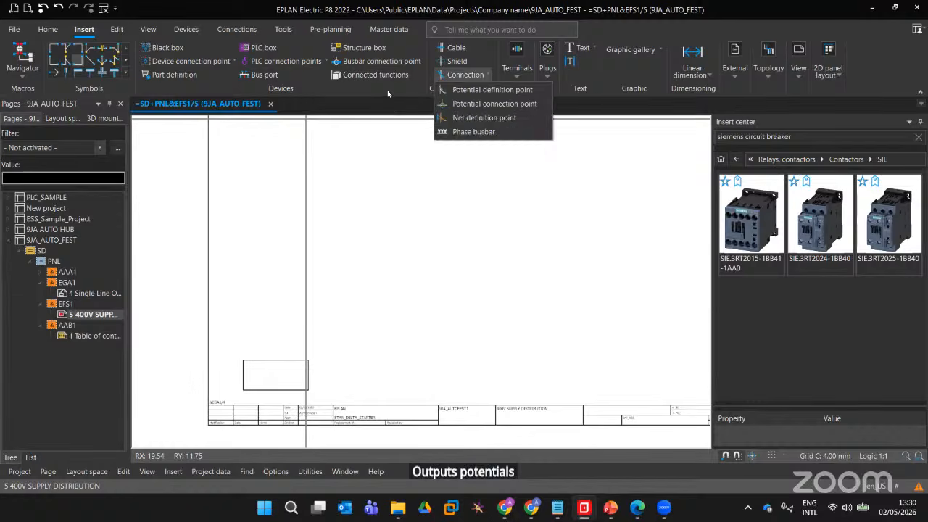
pyautogui.click(488, 75)
pyautogui.click(487, 75)
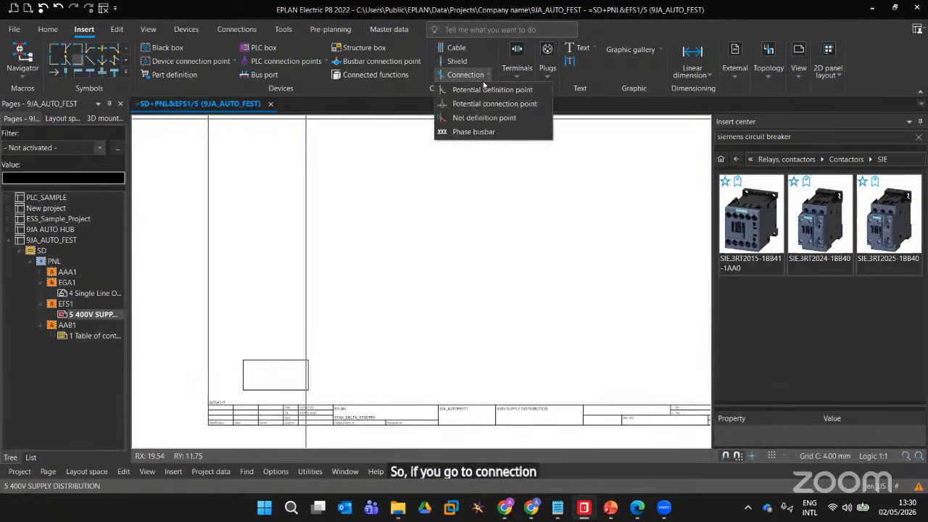
pyautogui.click(488, 100)
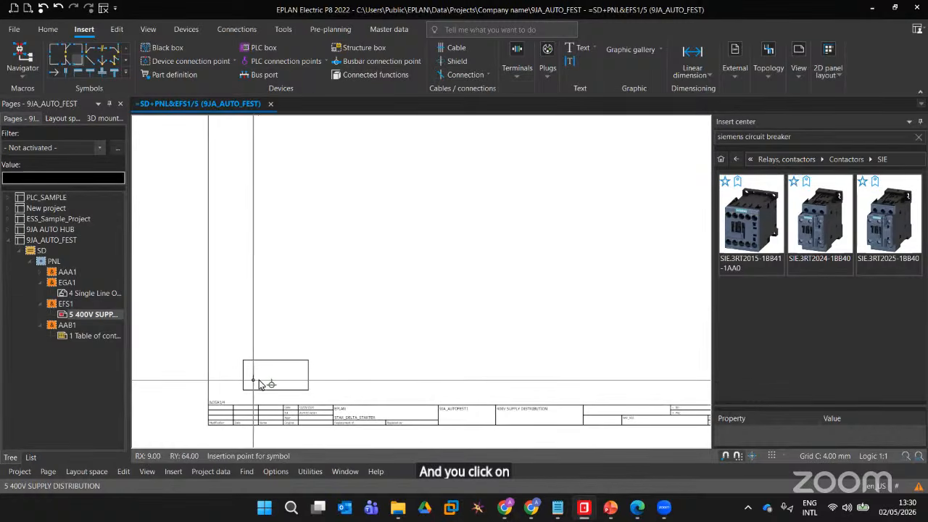
pyautogui.scroll(3, 255, 373)
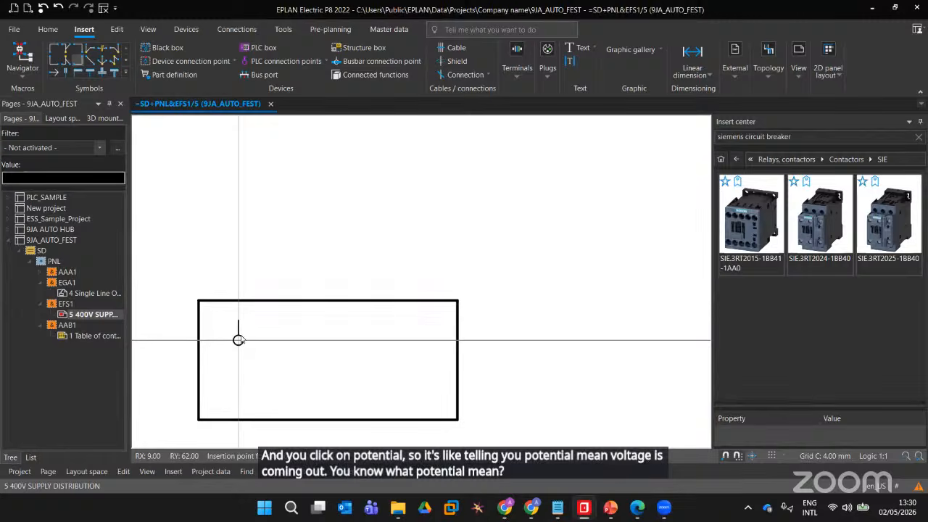
pyautogui.click(248, 341)
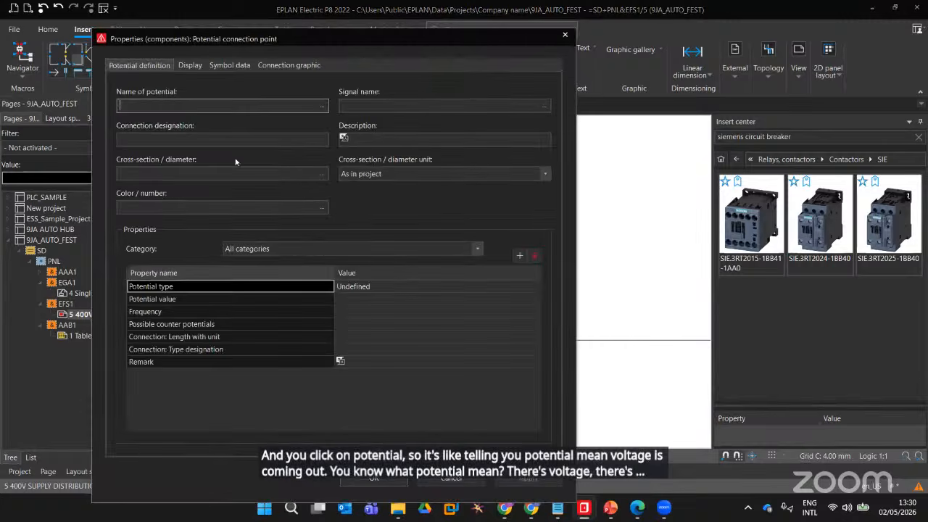
pyautogui.write('L1')
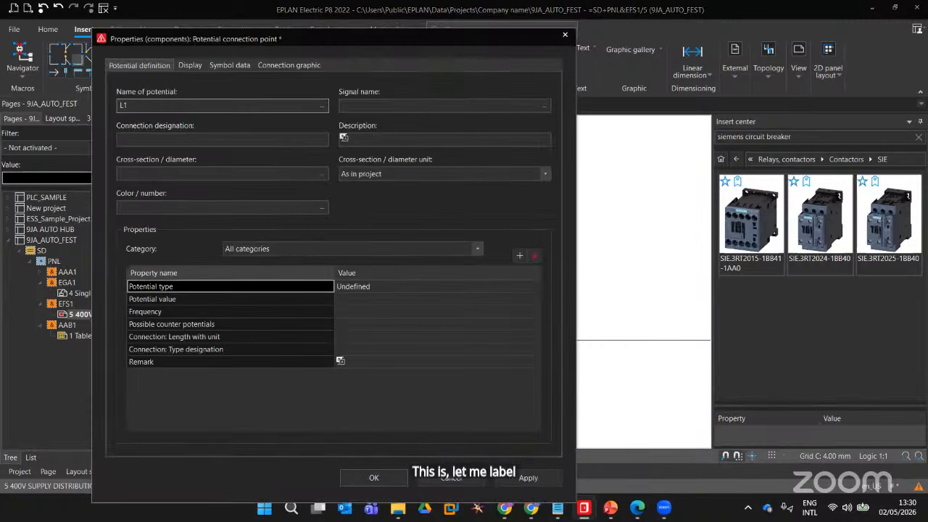
# Set the L1 connection point's potential type to L, leaving its connection designation, cross-section and color empty
pyautogui.click(543, 109)
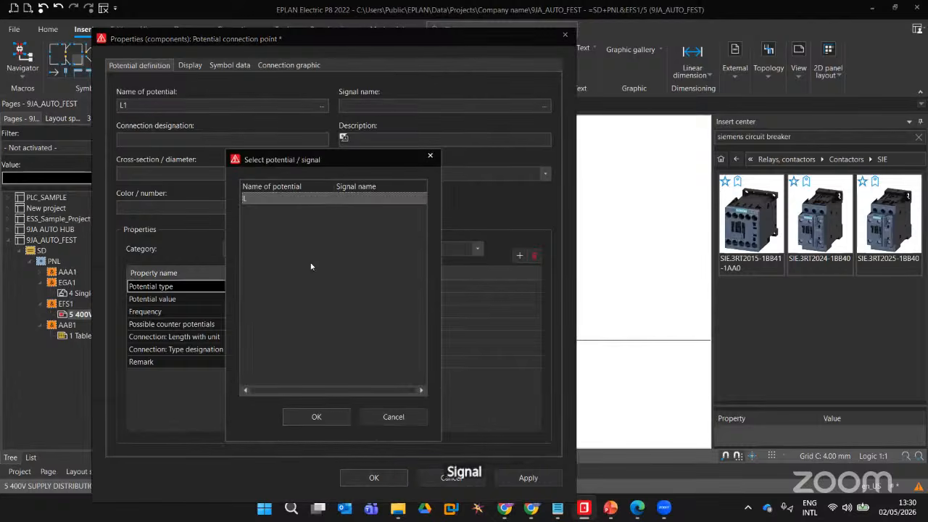
pyautogui.click(300, 417)
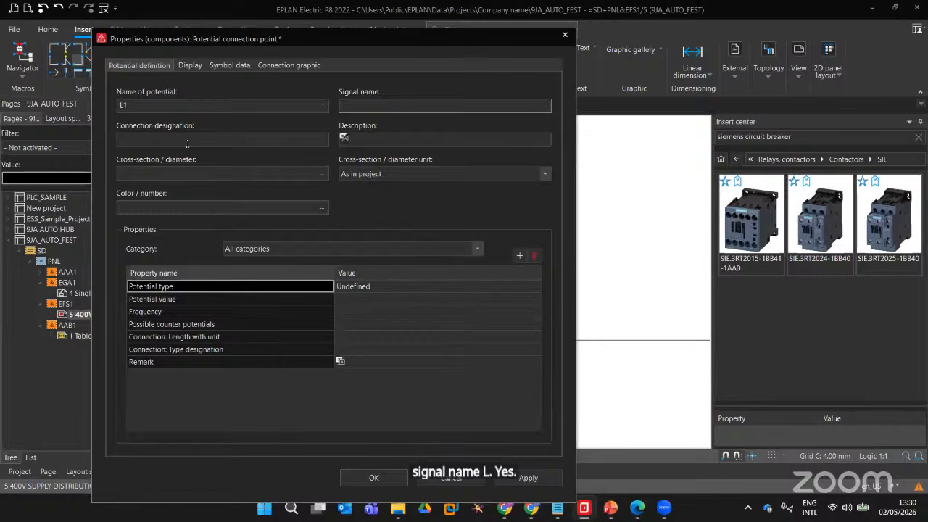
pyautogui.click(187, 141)
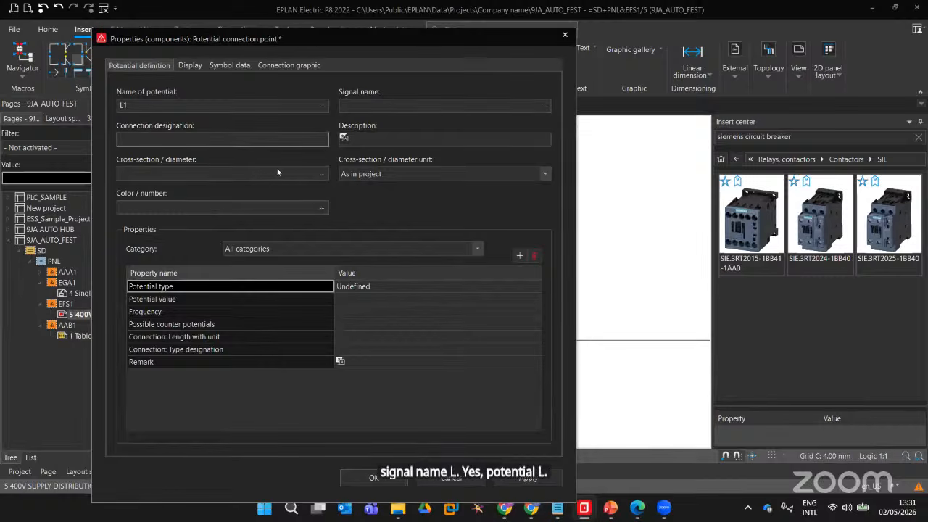
pyautogui.click(302, 174)
pyautogui.click(269, 208)
pyautogui.click(355, 286)
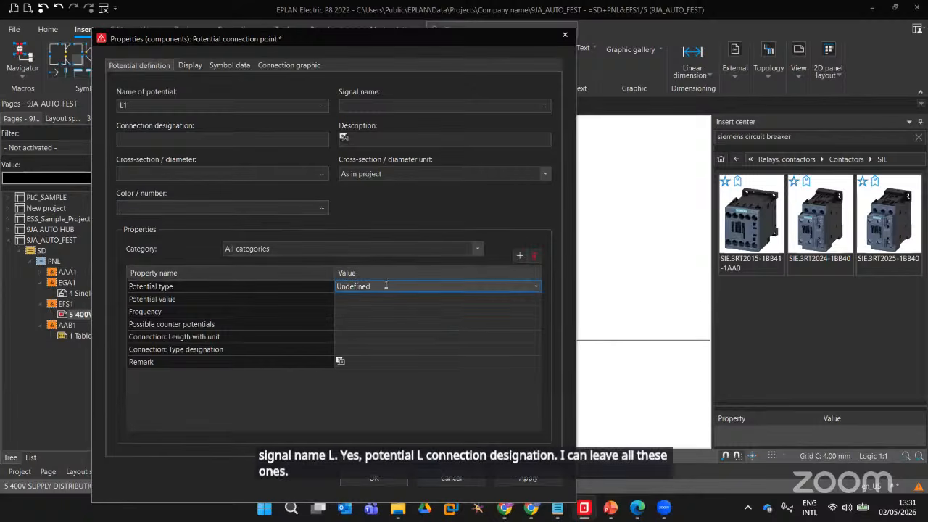
pyautogui.click(538, 287)
pyautogui.click(356, 313)
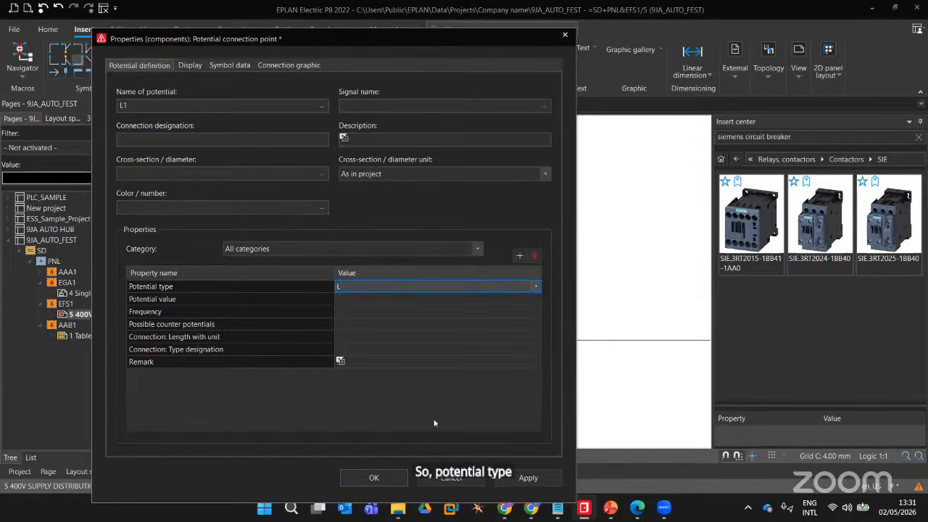
# Give the L1 connection point the signal name L1 and the description LINE 1
pyautogui.click(372, 106)
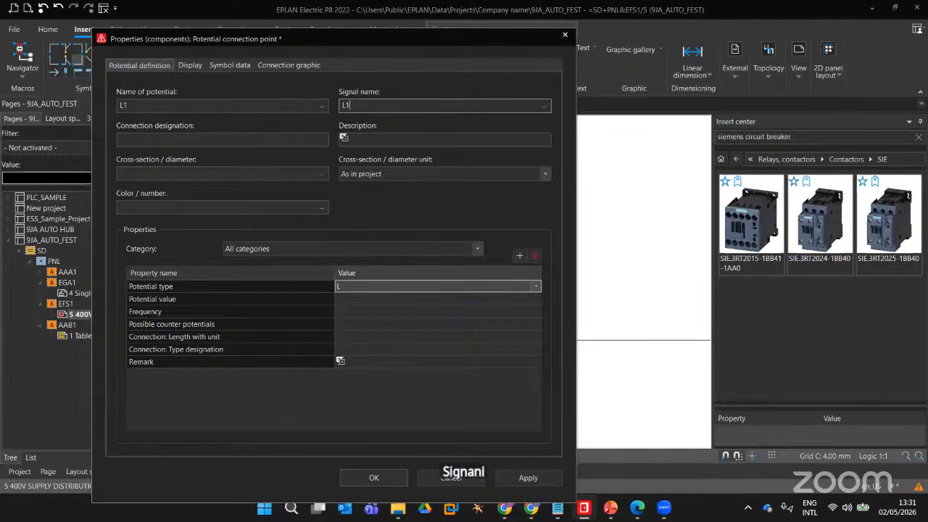
pyautogui.press('BackSpace')
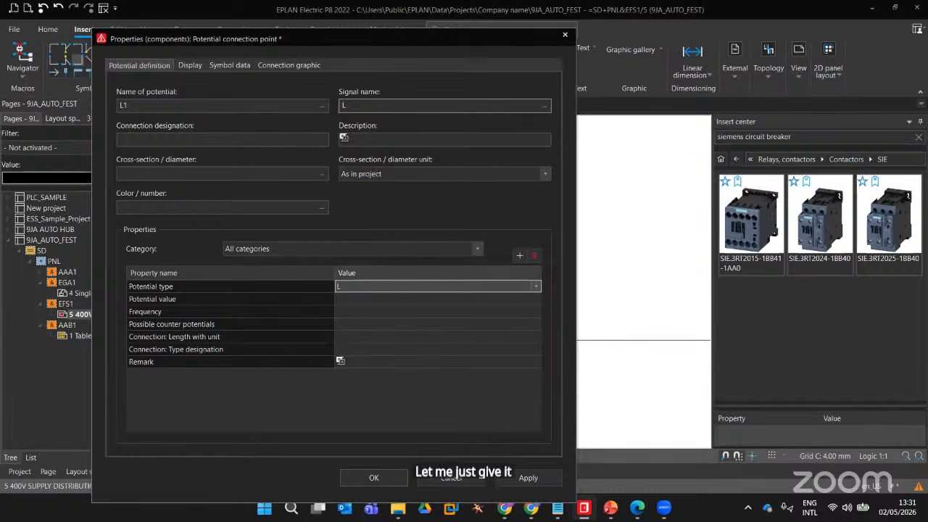
pyautogui.write('1')
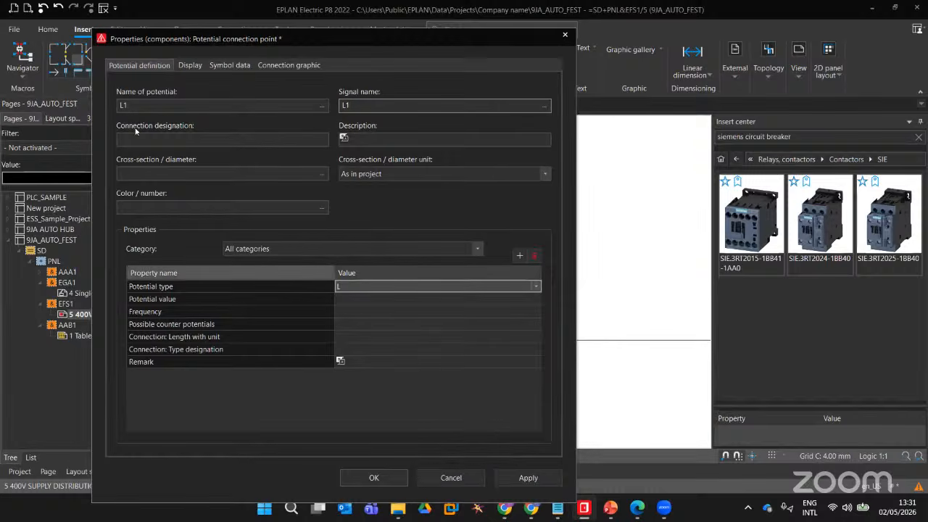
pyautogui.click(402, 140)
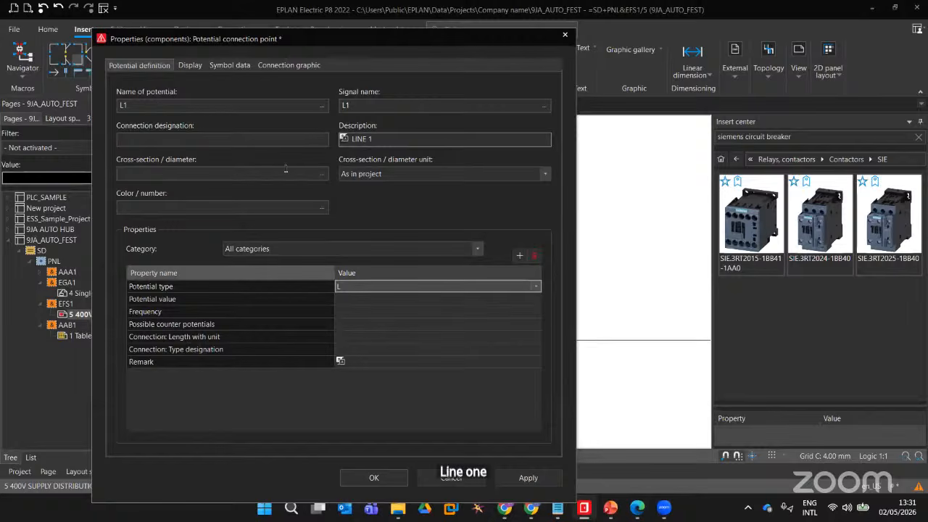
# Check the available cross-section sizes and units for L1 without choosing any, and accept the connection point's properties
pyautogui.click(323, 175)
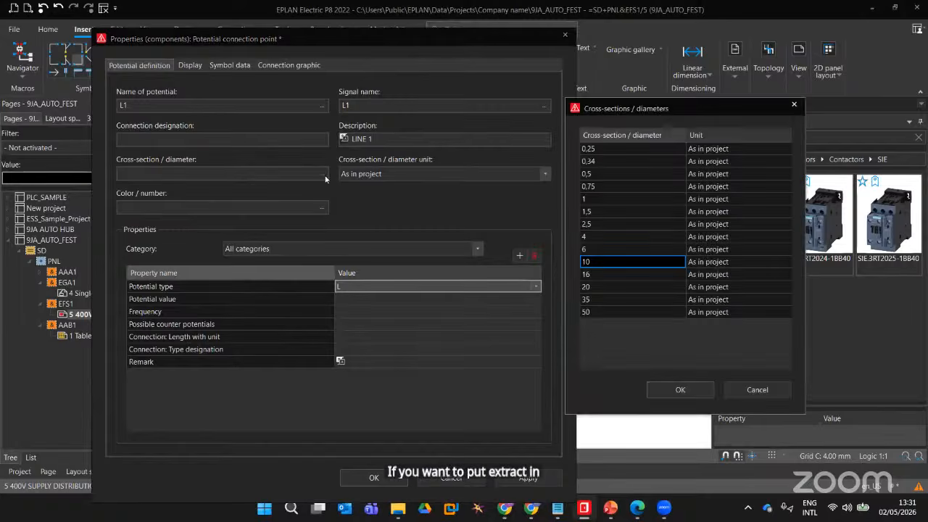
pyautogui.click(795, 104)
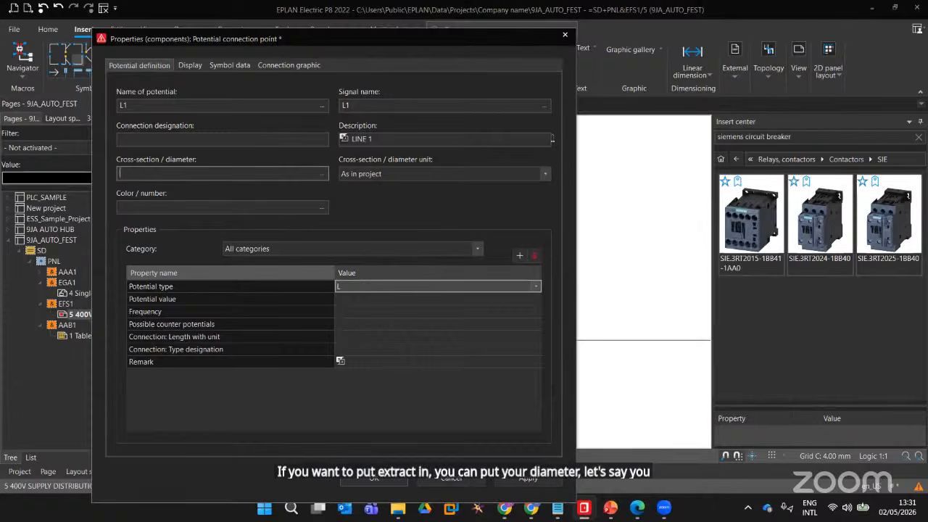
pyautogui.click(378, 177)
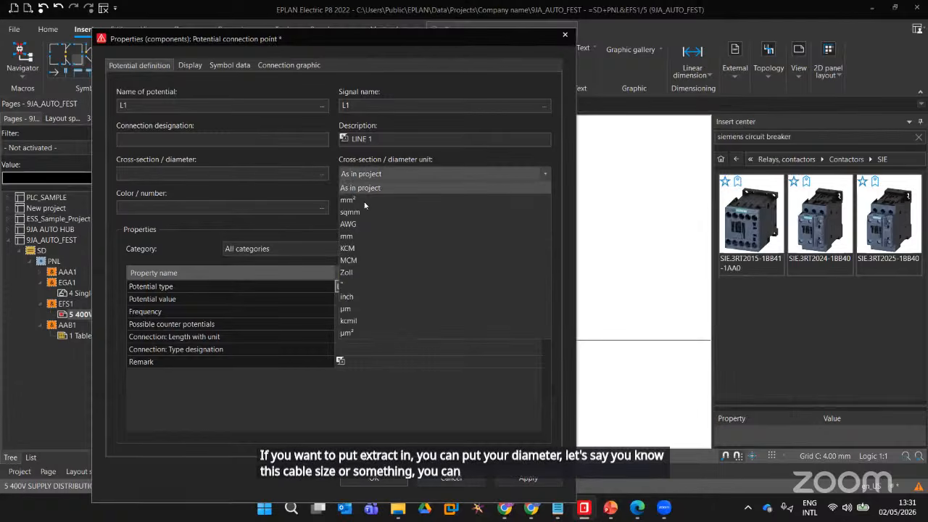
pyautogui.click(370, 138)
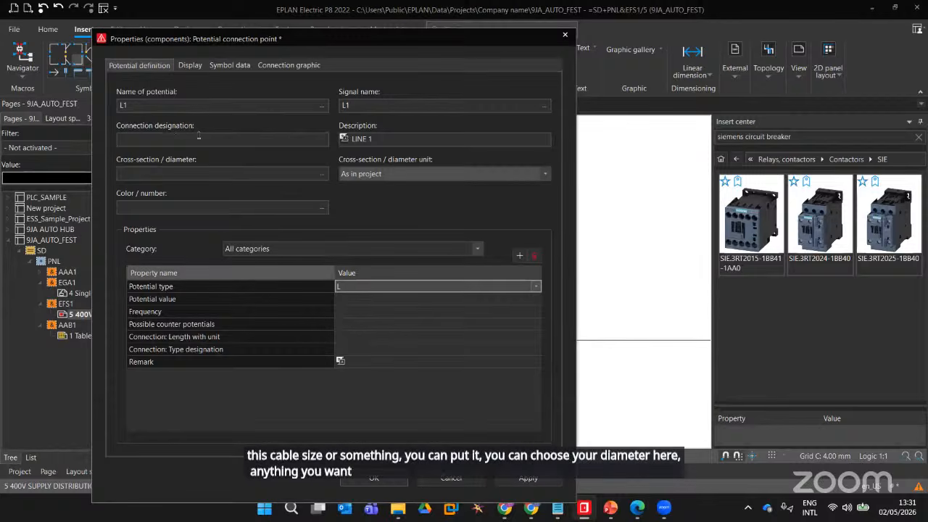
pyautogui.click(199, 138)
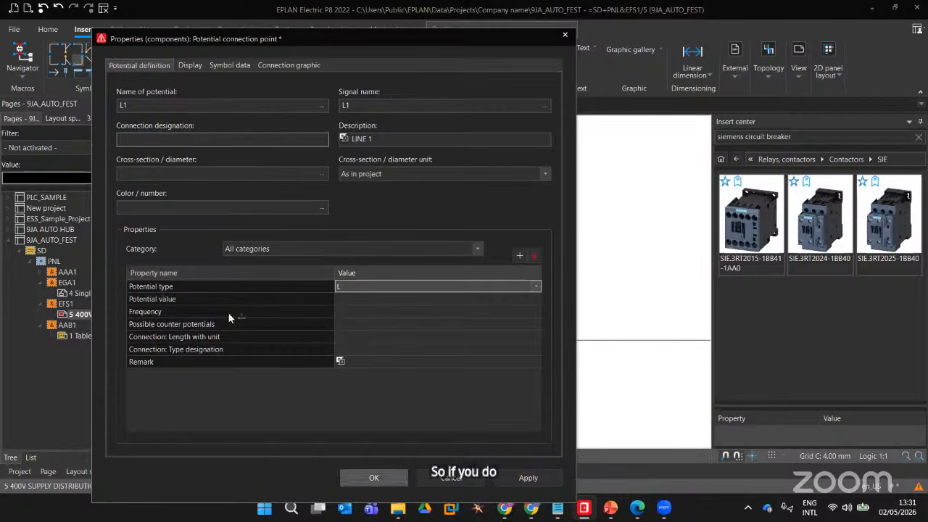
pyautogui.click(374, 478)
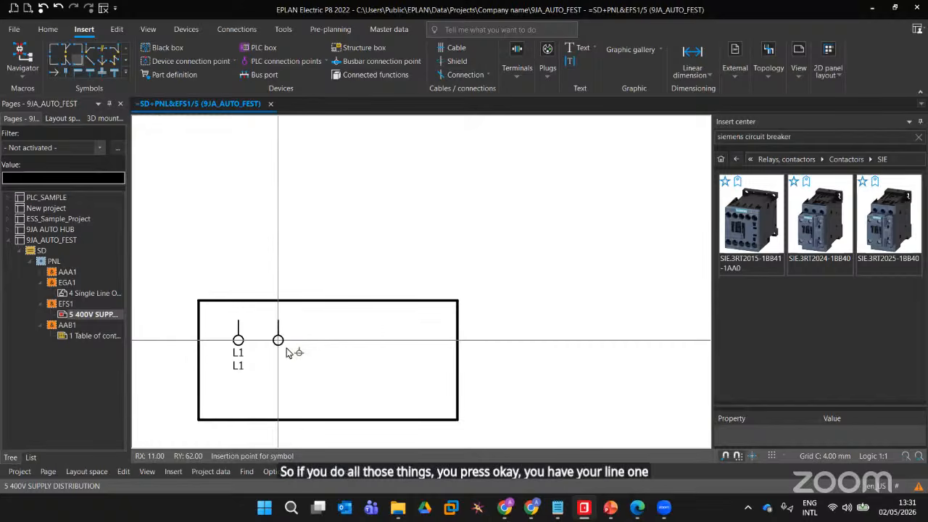
# Place a second potential connection point just right of L1, named L2 with potential type L and no signal name
pyautogui.click(279, 341)
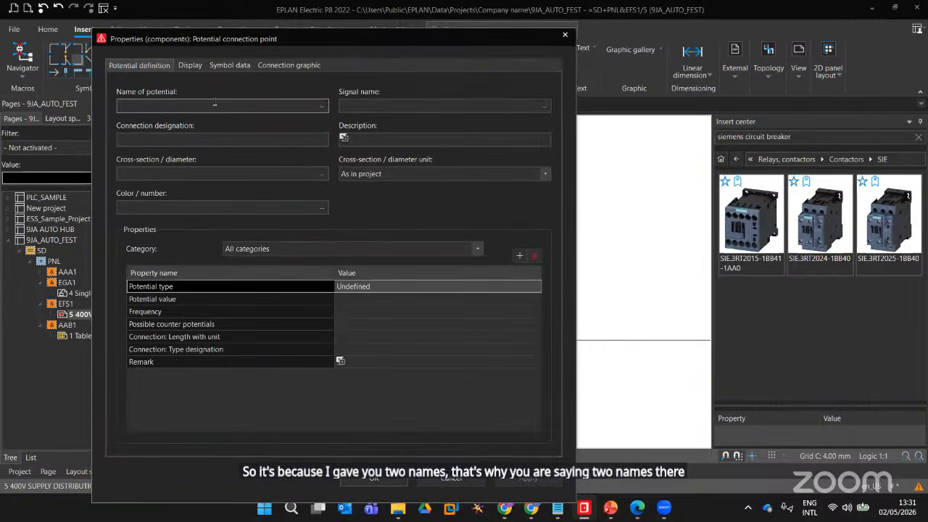
pyautogui.write('L2')
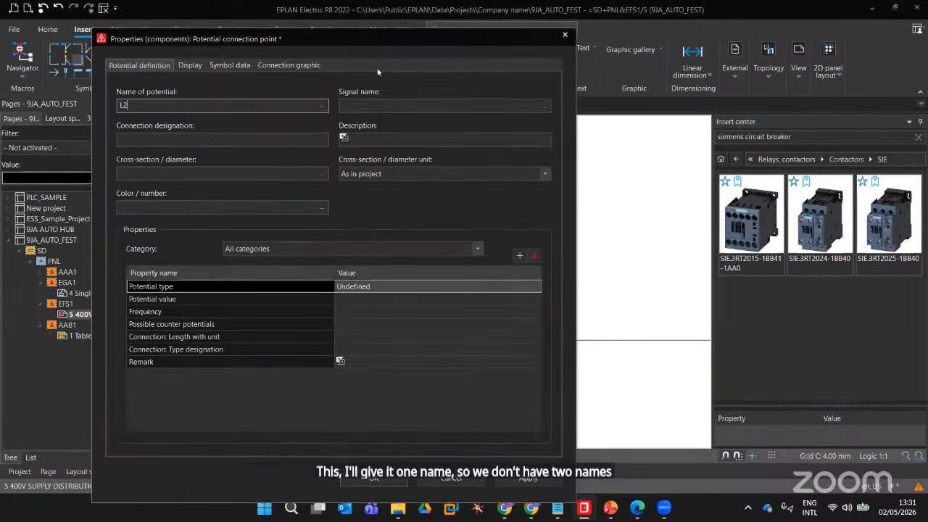
pyautogui.click(545, 105)
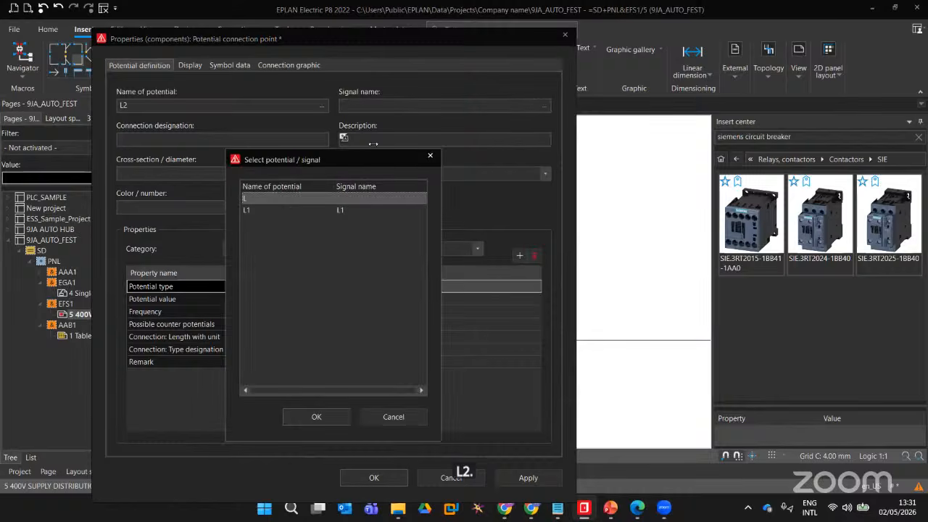
pyautogui.click(316, 417)
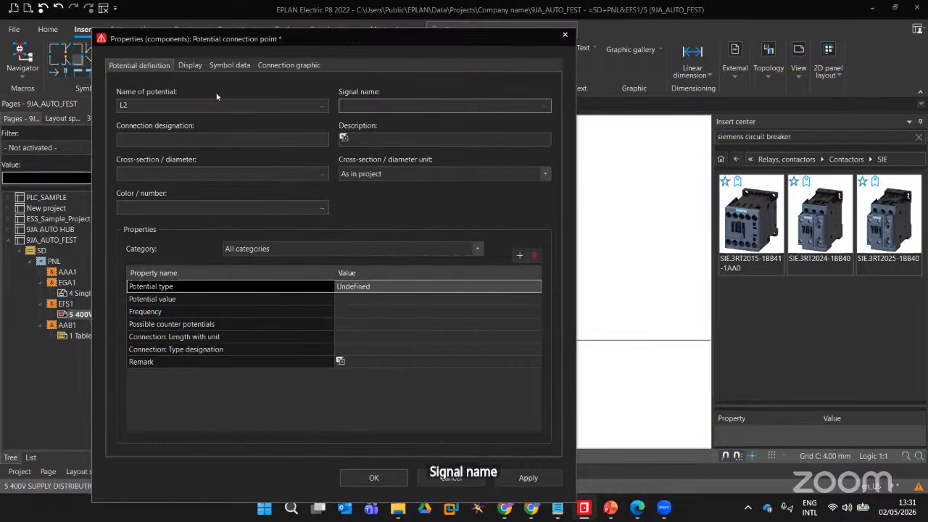
pyautogui.click(371, 286)
pyautogui.click(536, 286)
pyautogui.click(398, 317)
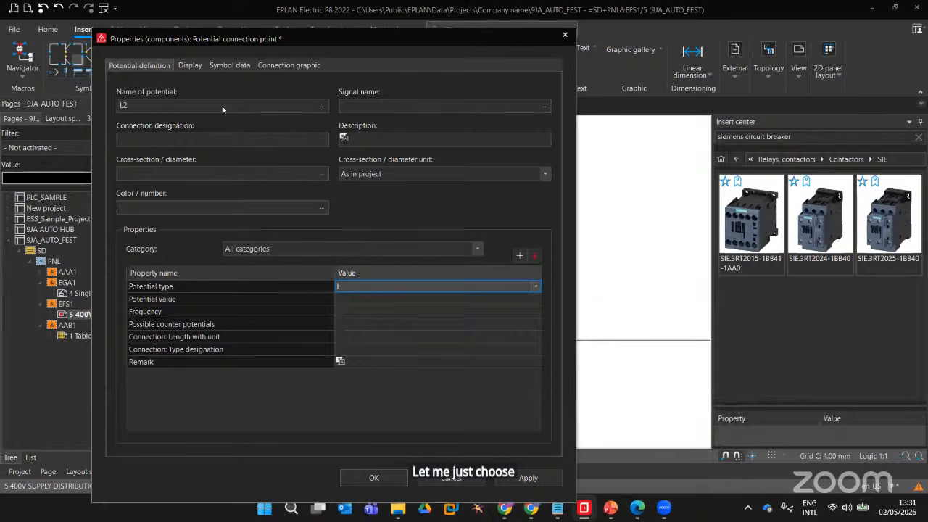
# Set the L2 connection point's cross-section unit to mm², leaving the cross-section empty, and accept its properties
pyautogui.click(321, 175)
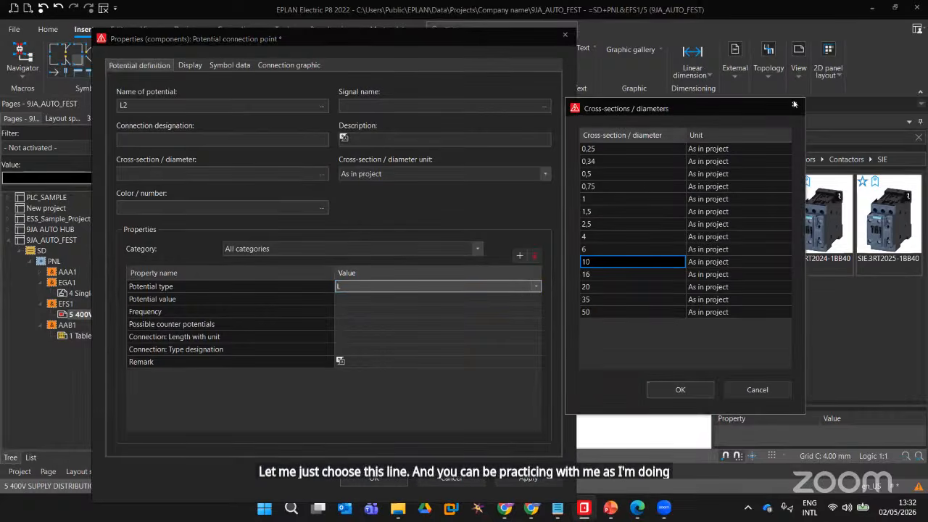
pyautogui.click(794, 107)
pyautogui.click(458, 174)
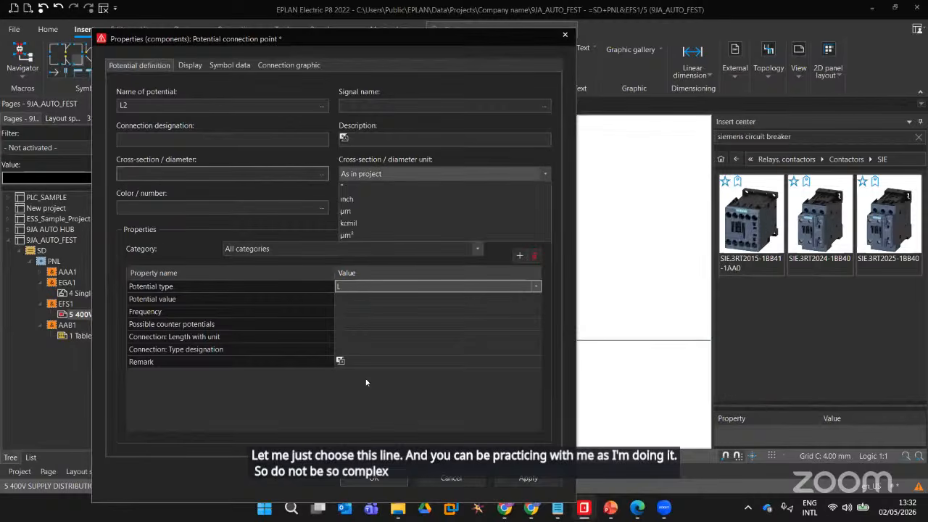
pyautogui.click(354, 201)
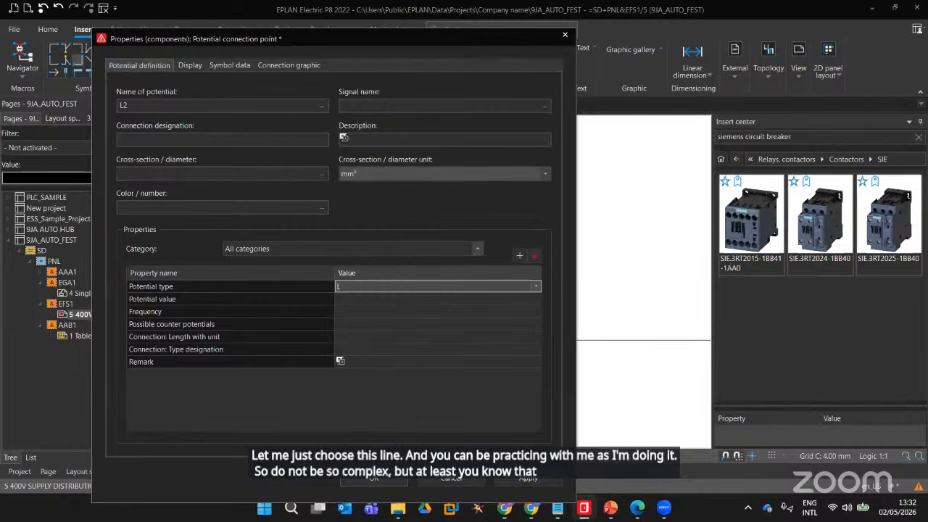
pyautogui.click(374, 478)
# Place a third potential connection point just right of L2, name it L3, and leave its signal name empty
pyautogui.click(329, 340)
pyautogui.click(318, 341)
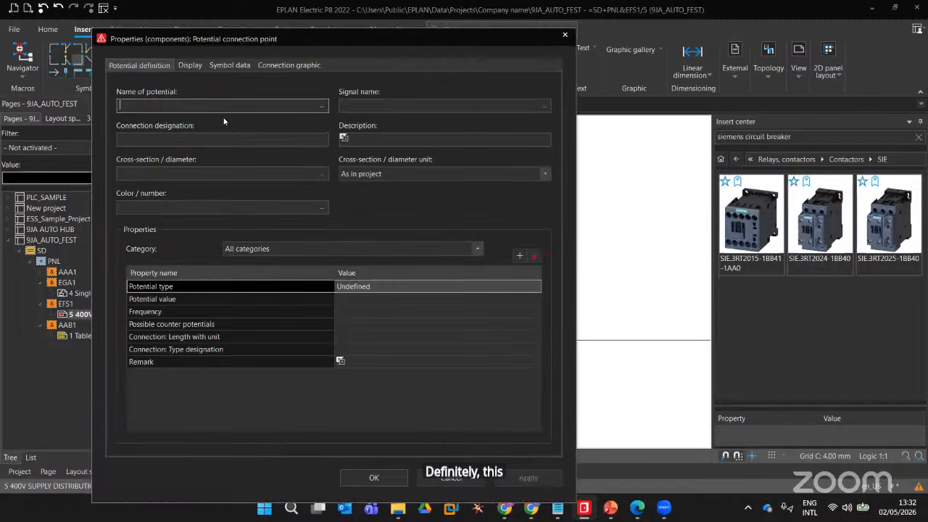
pyautogui.write('L3')
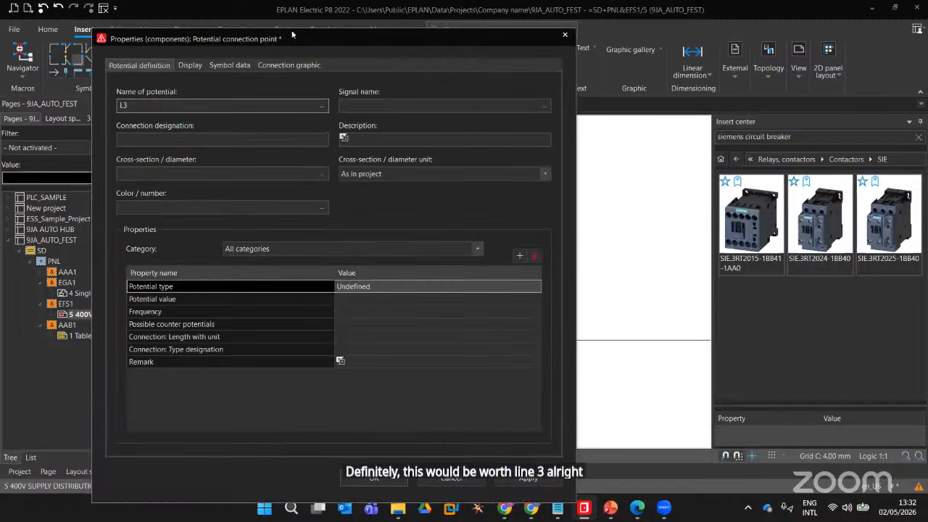
pyautogui.click(358, 105)
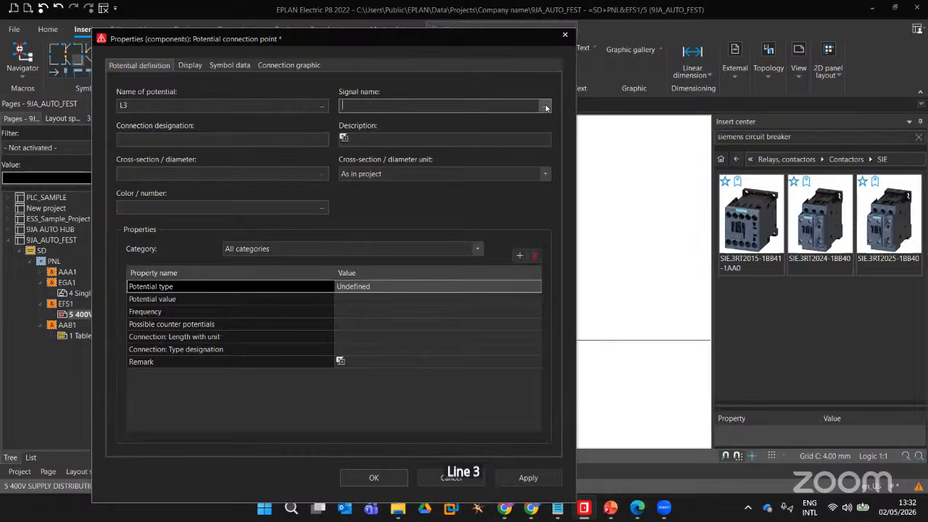
pyautogui.click(545, 106)
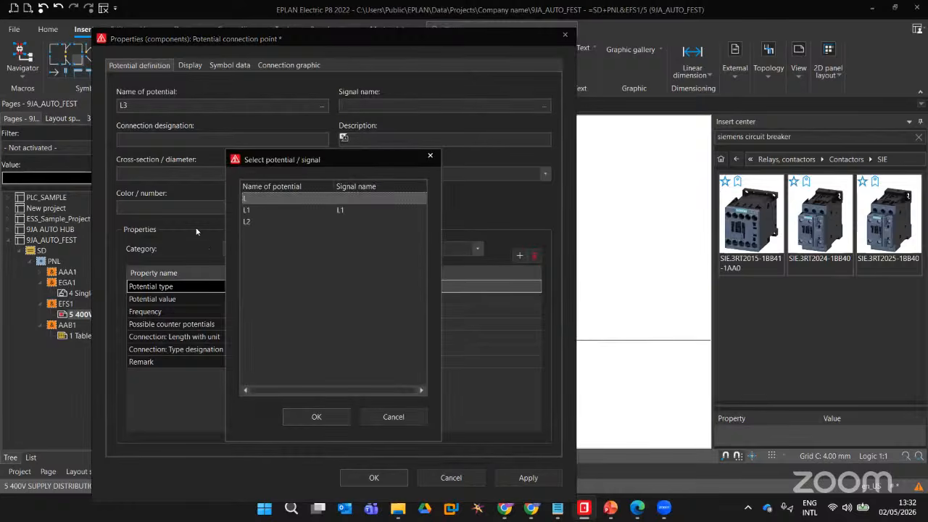
pyautogui.click(311, 417)
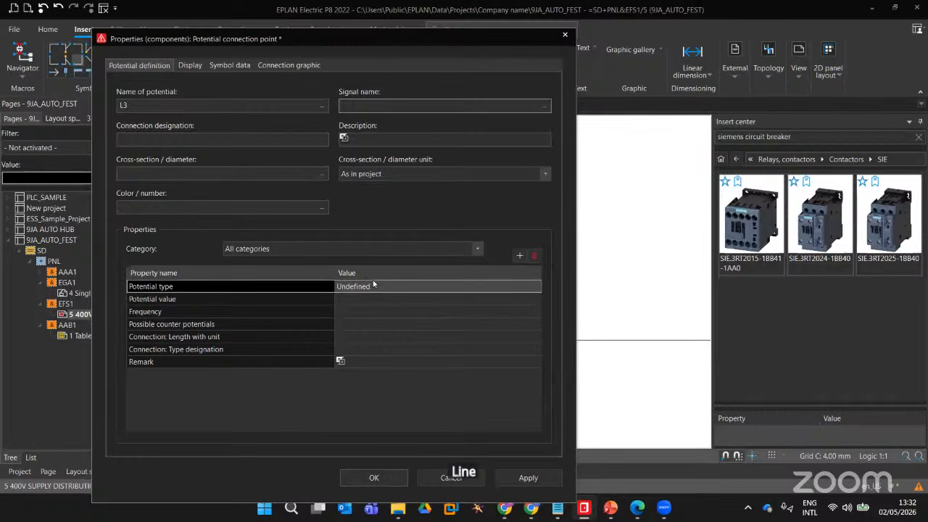
# Set L3's potential type to L, potential value to 400V and frequency to 50HZ, and accept its properties
pyautogui.click(542, 287)
pyautogui.click(536, 288)
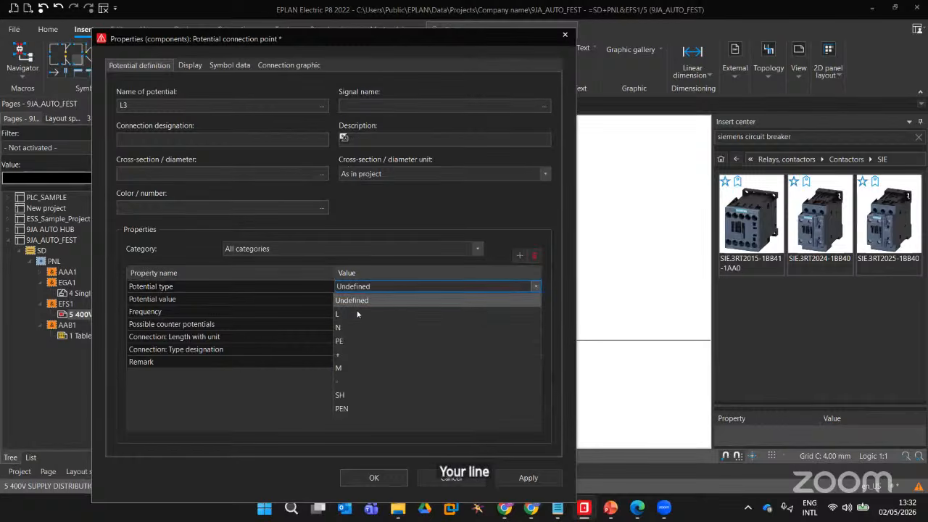
pyautogui.click(357, 311)
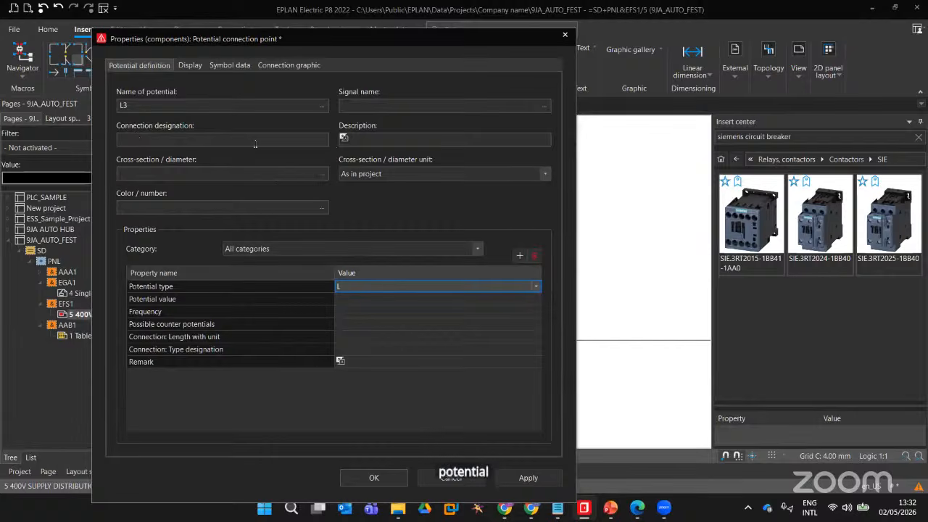
pyautogui.click(379, 299)
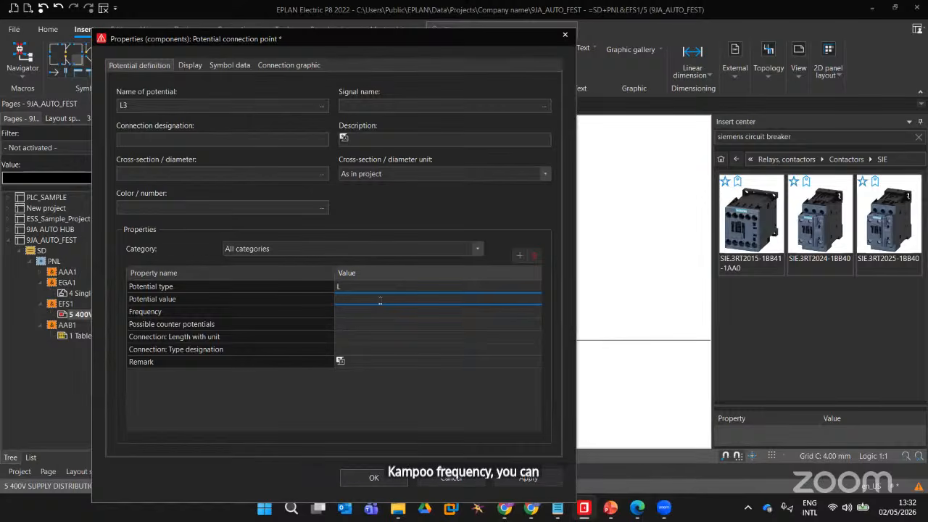
pyautogui.write('400V')
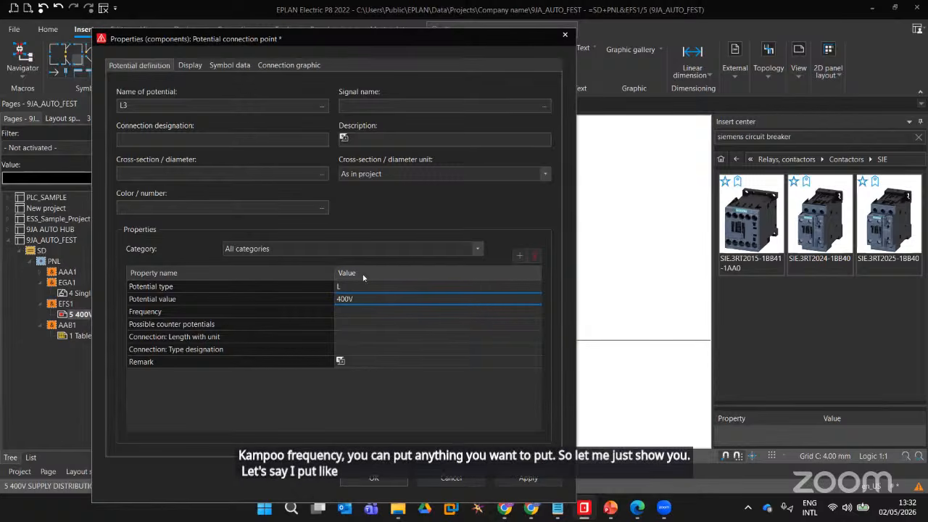
pyautogui.click(354, 311)
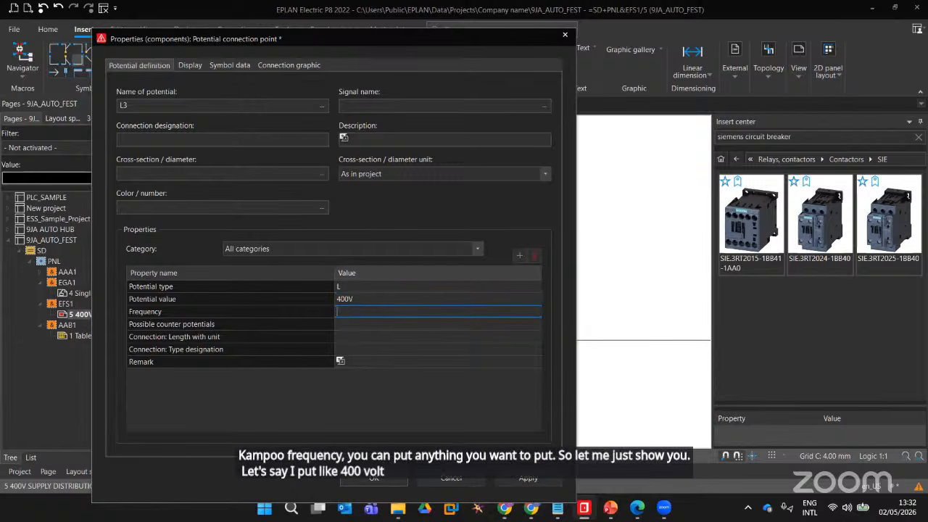
pyautogui.write('50HZ')
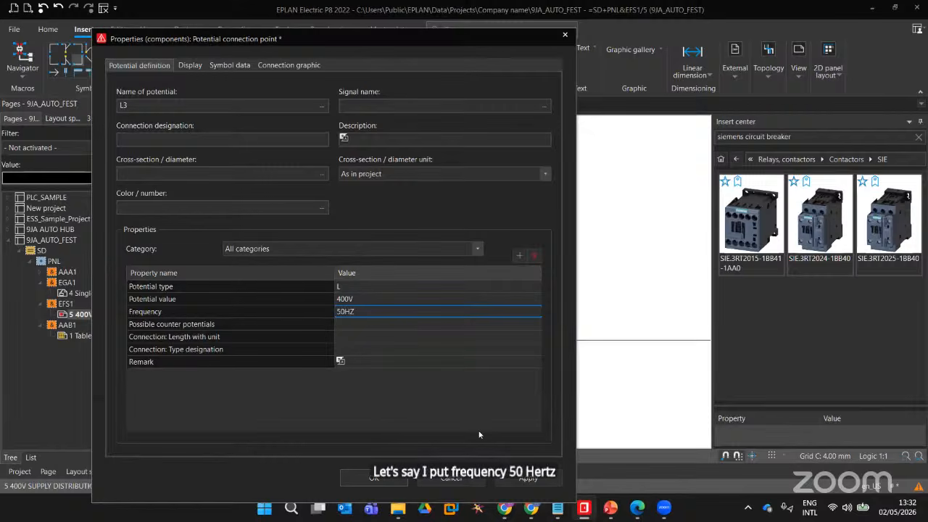
pyautogui.click(359, 482)
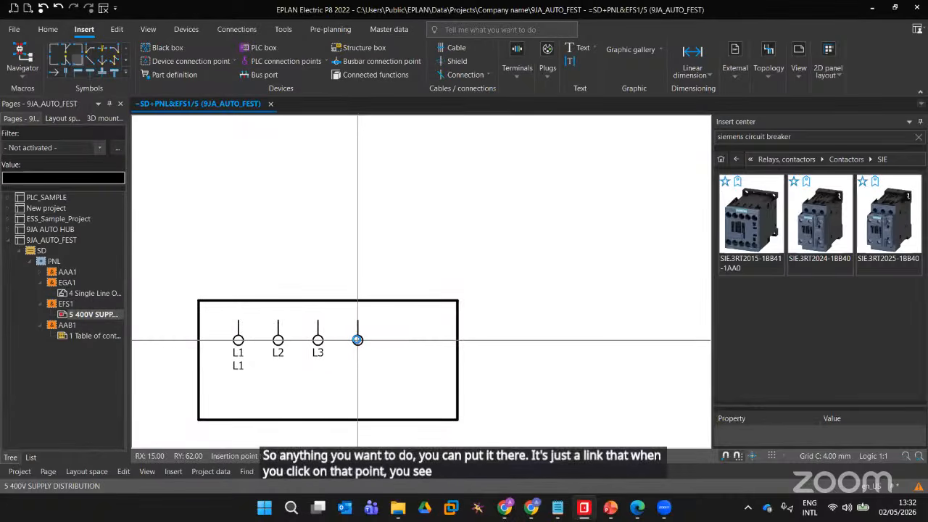
# Place a fourth potential connection point just right of L3, with potential type N, name N and no signal name
pyautogui.click(358, 341)
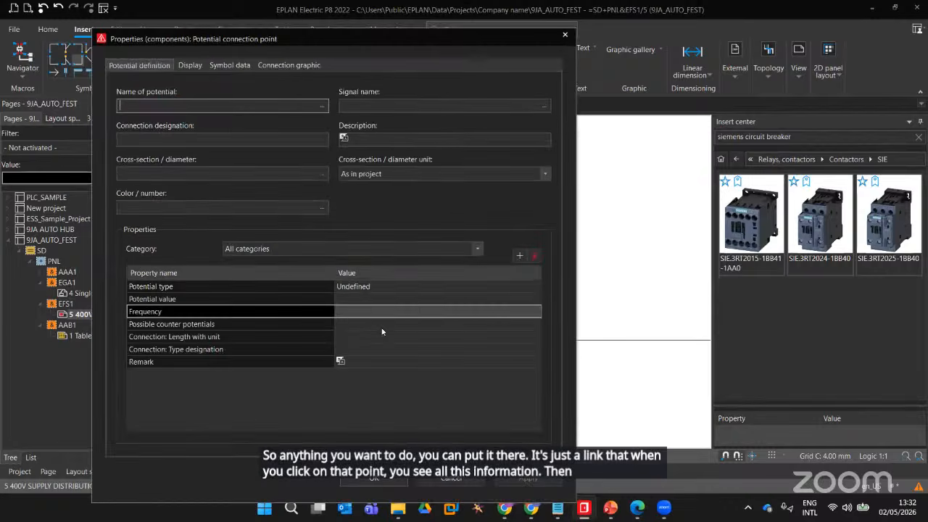
pyautogui.click(399, 287)
pyautogui.click(536, 287)
pyautogui.click(339, 328)
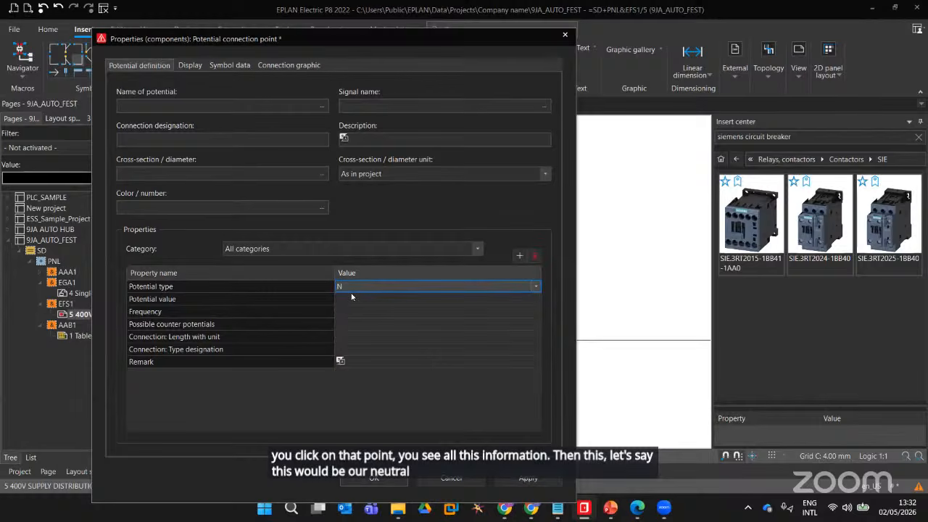
pyautogui.click(145, 105)
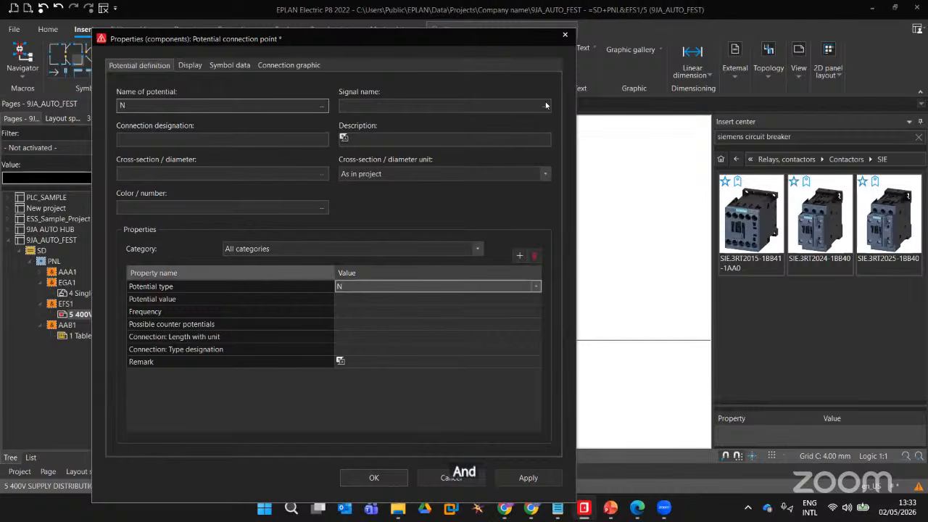
pyautogui.click(306, 416)
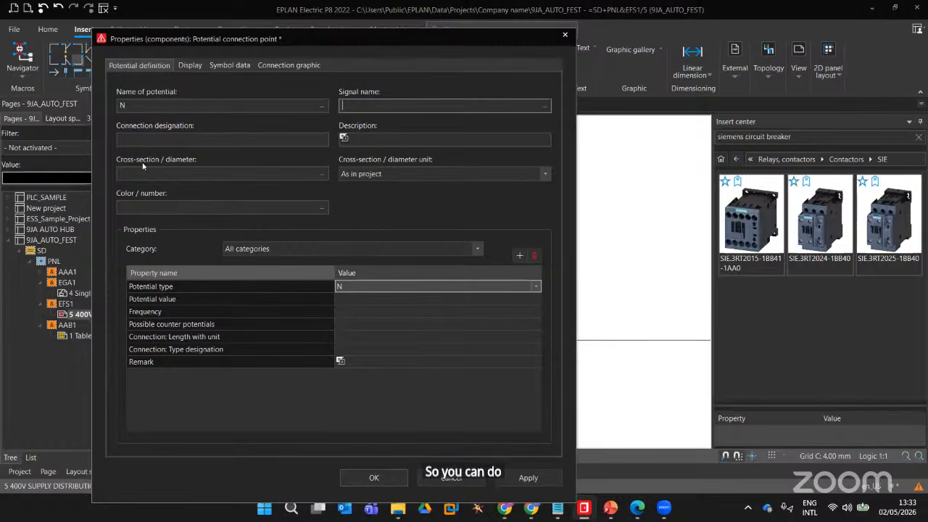
# Check the available connection colors for N without choosing one, accept its properties and stop placing connection points
pyautogui.click(323, 209)
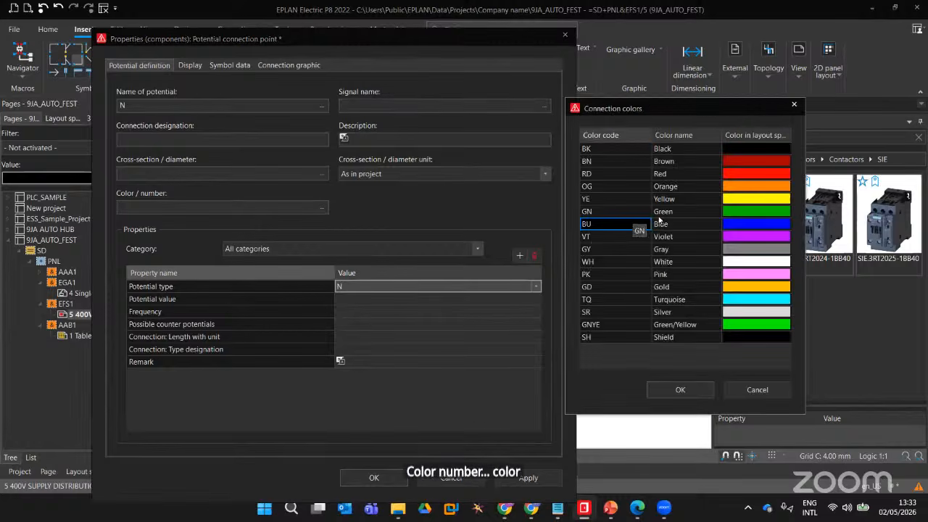
pyautogui.click(794, 104)
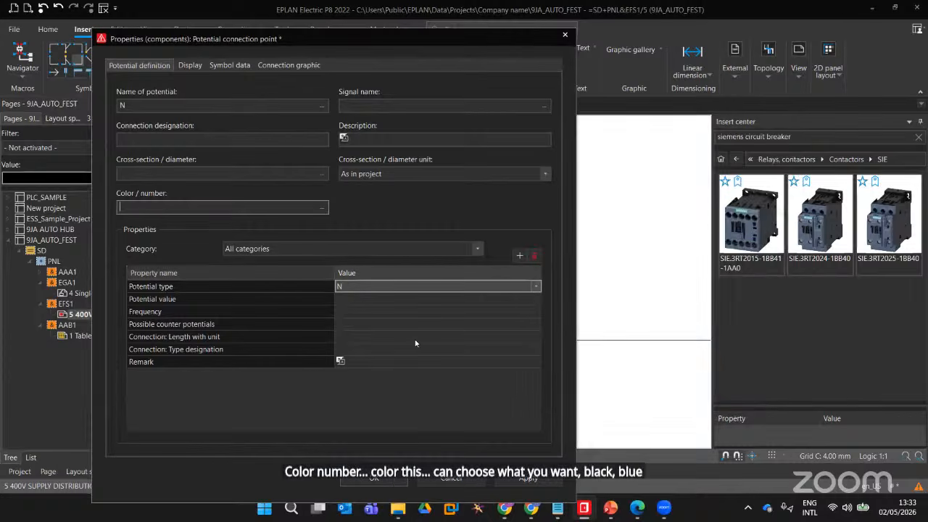
pyautogui.click(385, 480)
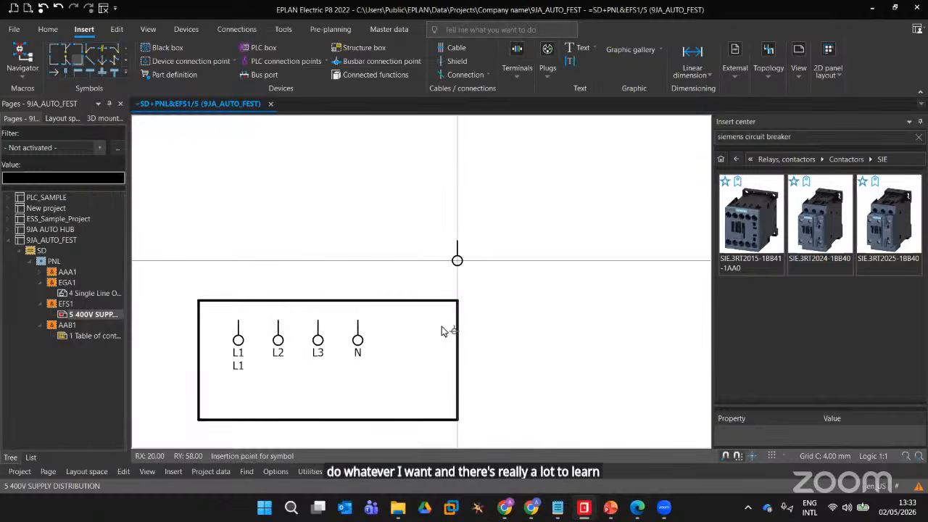
pyautogui.press('Escape')
# Narrow the supply box around the connection points to 44 mm wide by moving its right edge inward
pyautogui.click(457, 400)
pyautogui.moveTo(458, 360); pyautogui.dragTo(418, 363)
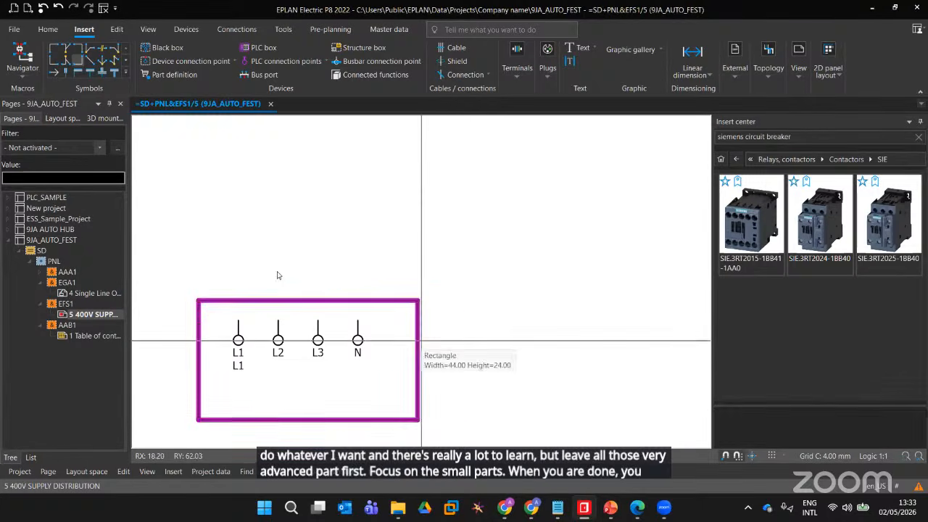
pyautogui.scroll(-4, 367, 237)
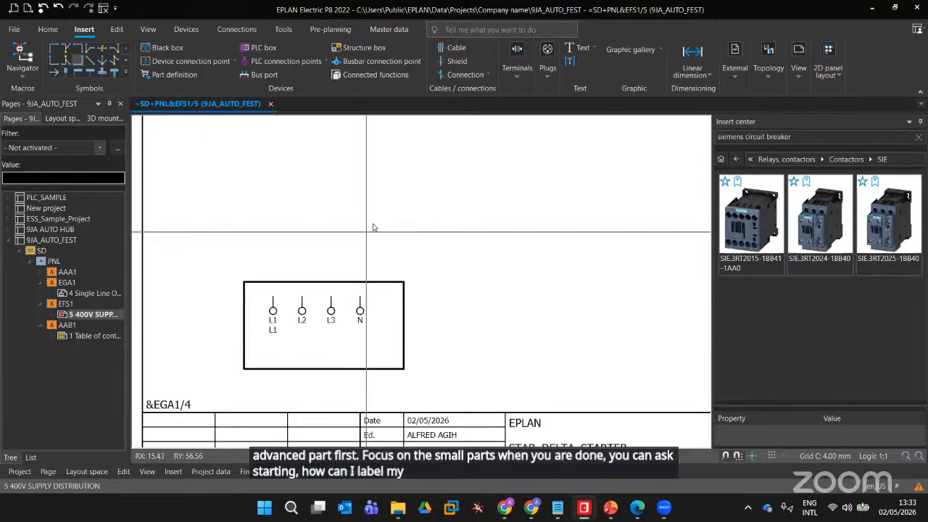
pyautogui.moveTo(389, 303); pyautogui.dragTo(222, 331, button='middle')
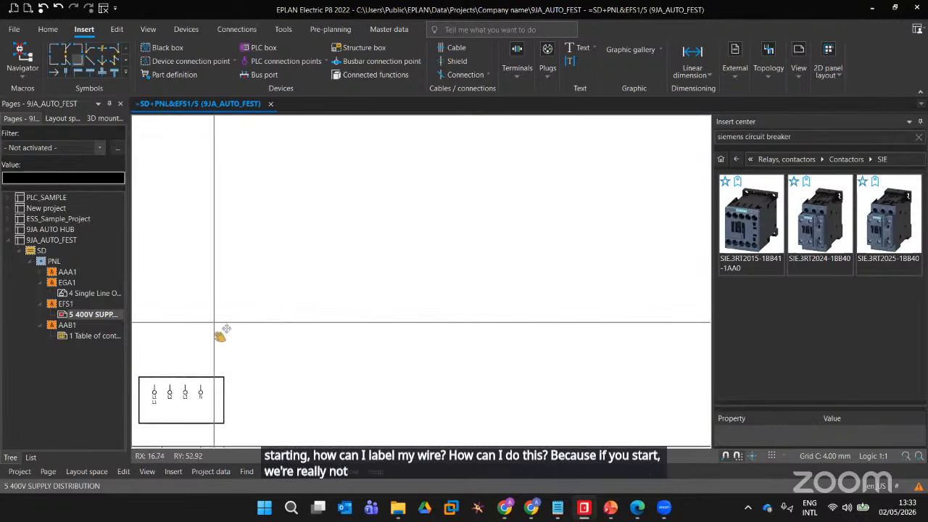
pyautogui.scroll(-3, 192, 370)
# Clear the signal name of the L1 connection point and accept its properties
pyautogui.scroll(7, 192, 370)
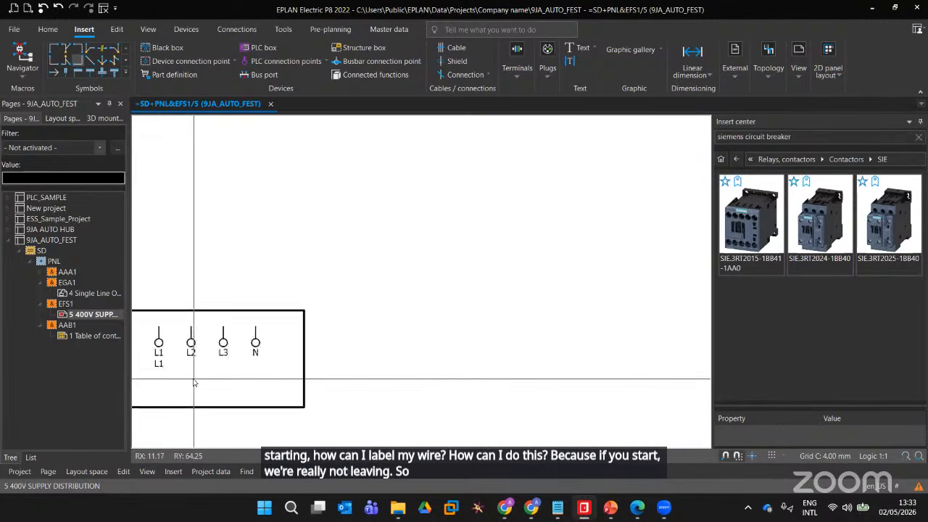
pyautogui.click(312, 241)
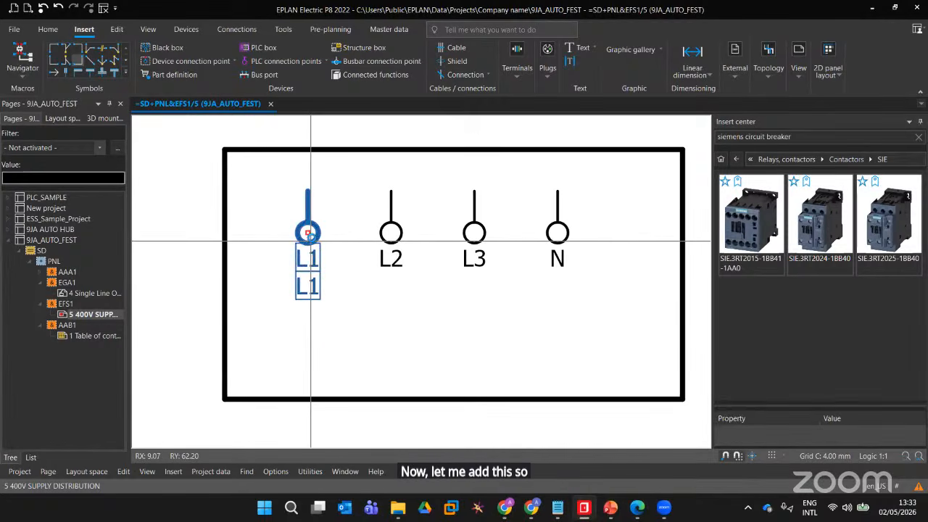
pyautogui.doubleClick(311, 242)
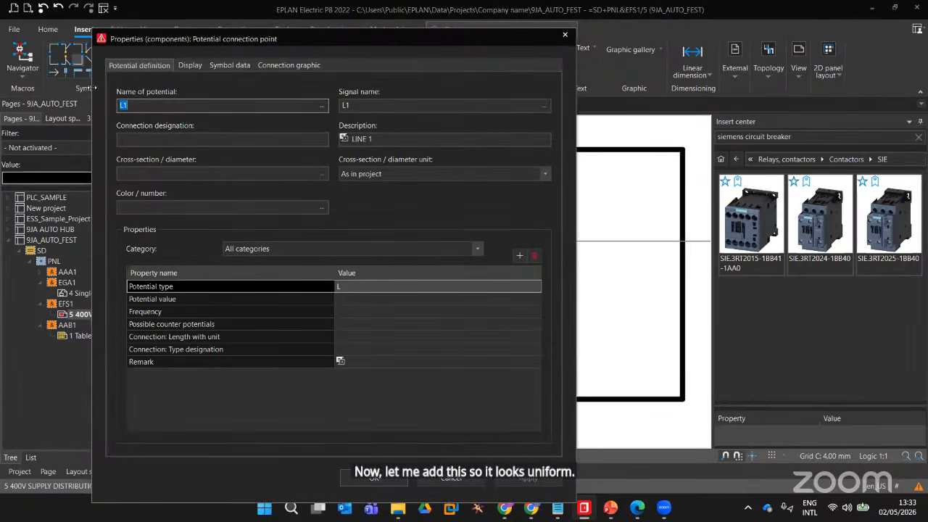
pyautogui.click(400, 105)
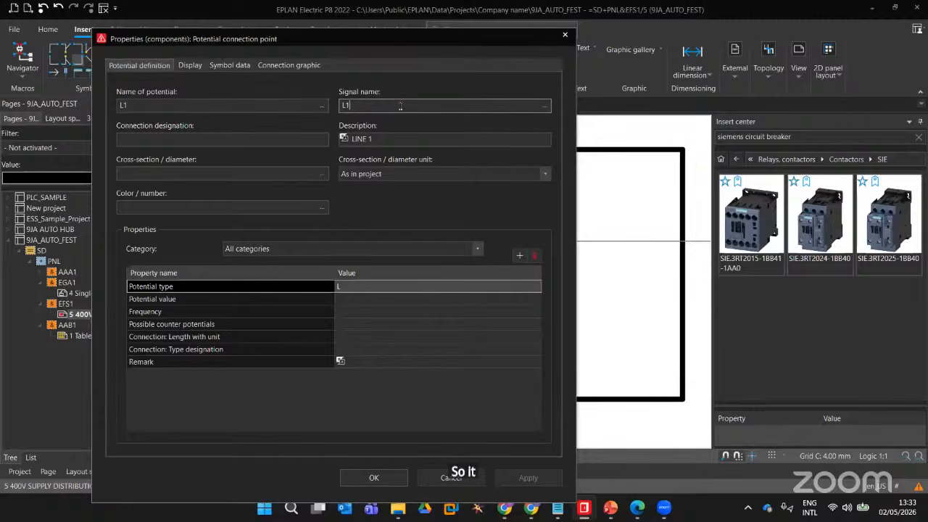
pyautogui.press('Escape')
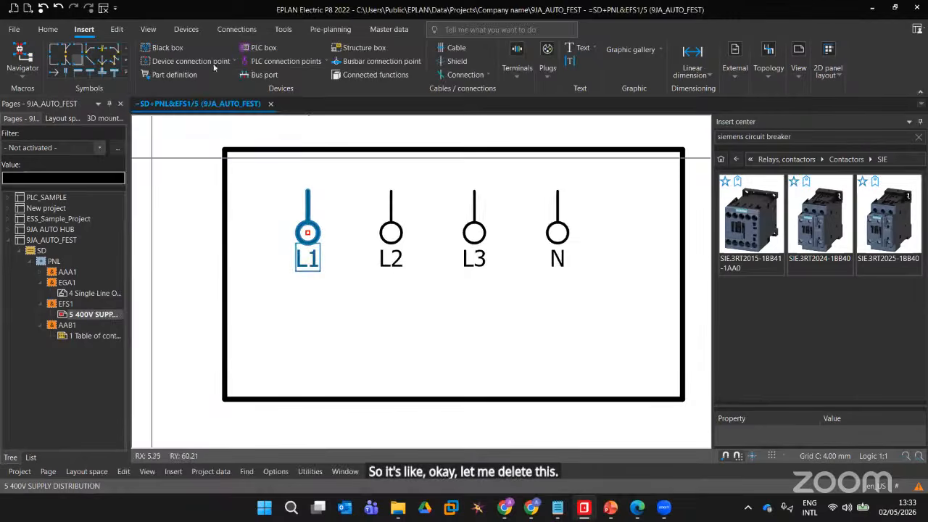
# Add the text "400V 50Hz 200A" inside the supply box, below the connection points and starting under L1
pyautogui.click(580, 48)
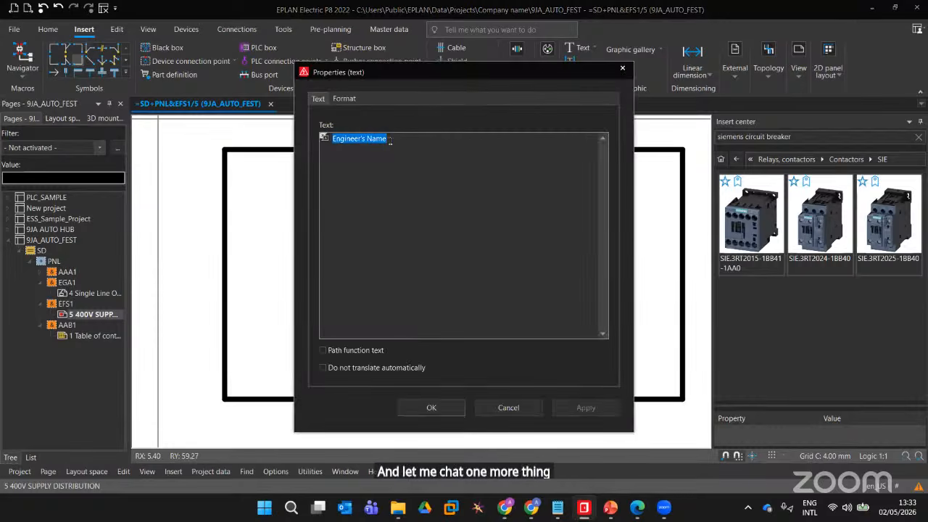
pyautogui.write('400V ')
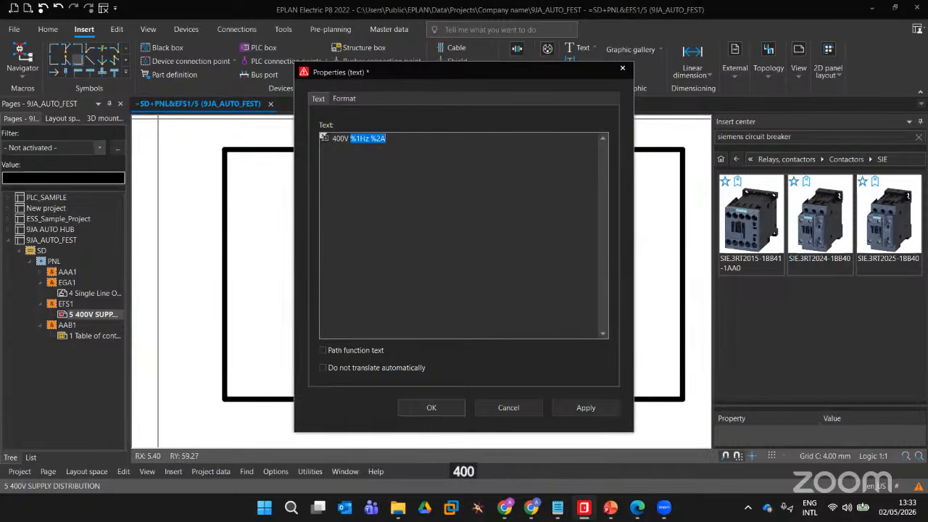
pyautogui.write('50')
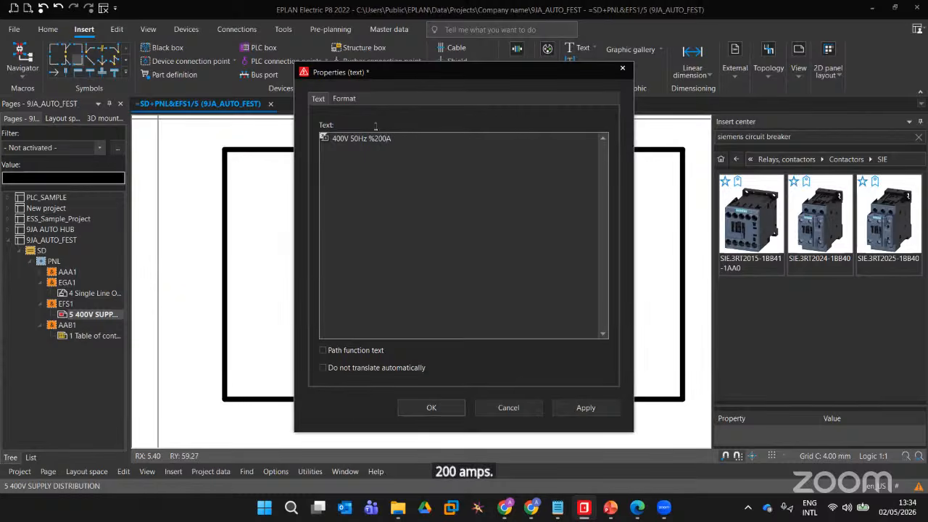
pyautogui.press('BackSpace')
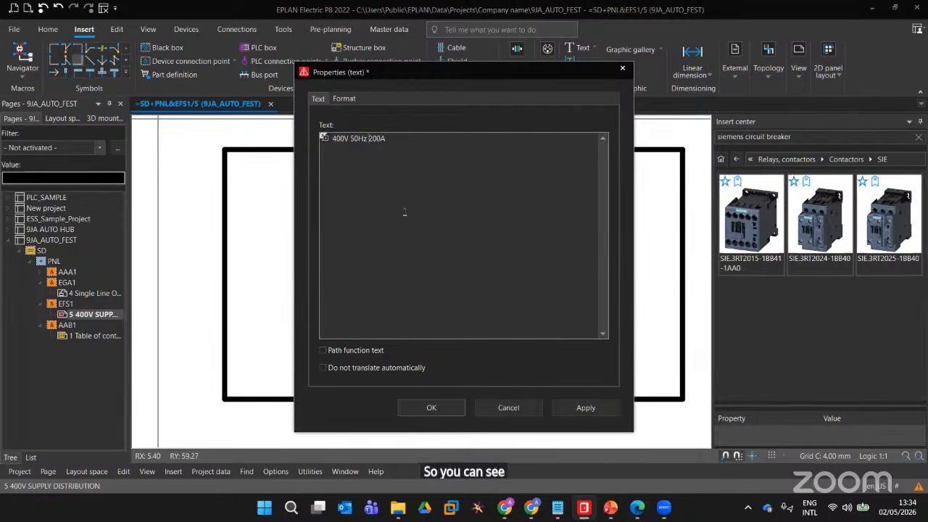
pyautogui.click(417, 407)
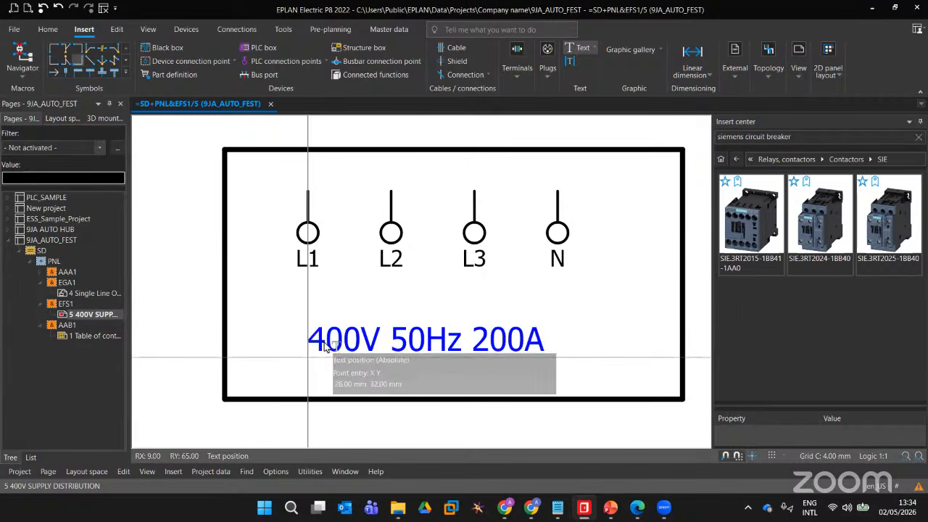
pyautogui.click(308, 361)
pyautogui.press('Escape')
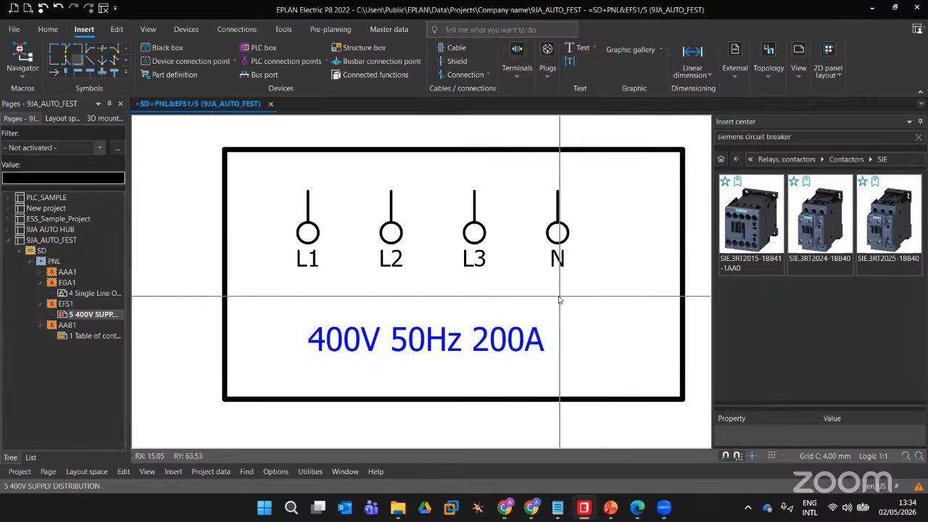
pyautogui.scroll(-3, 559, 298)
pyautogui.scroll(-3, 559, 296)
pyautogui.moveTo(582, 267); pyautogui.dragTo(321, 294, button='middle')
pyautogui.scroll(-4, 386, 243)
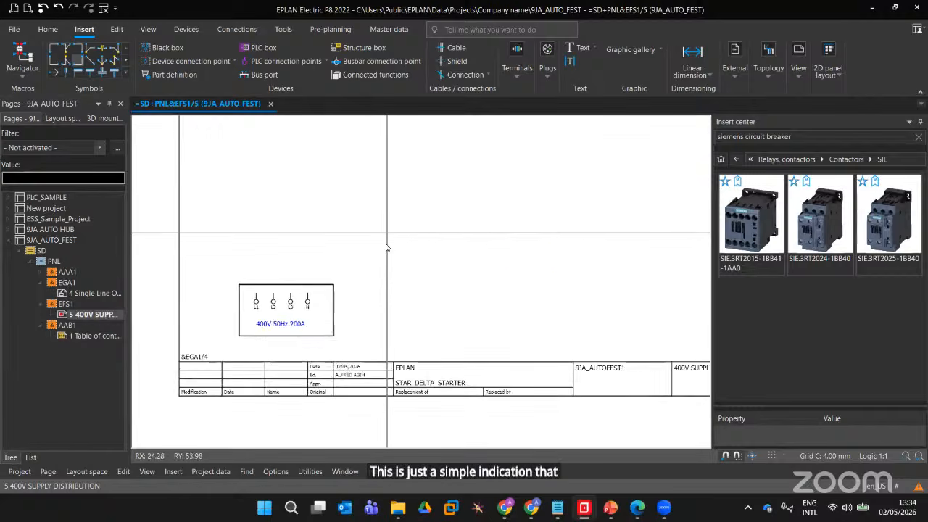
pyautogui.scroll(2, 390, 245)
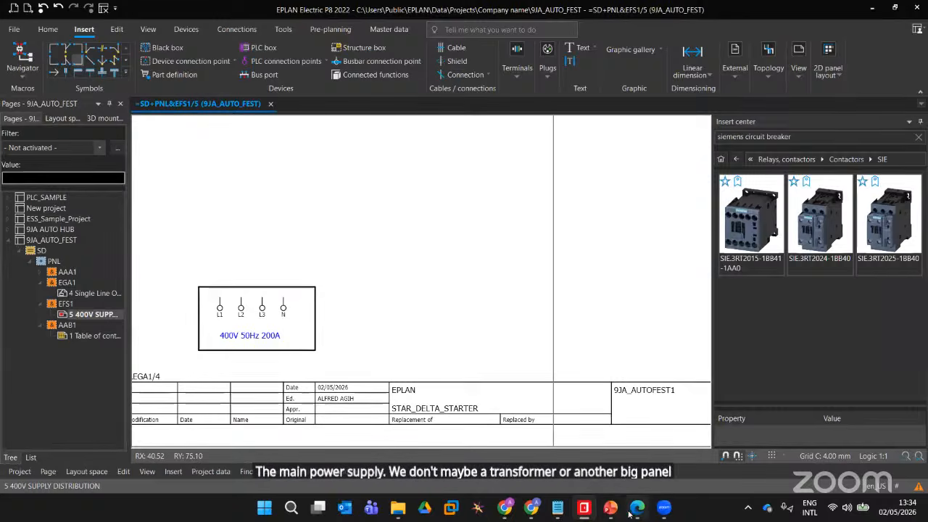
pyautogui.moveTo(611, 508)
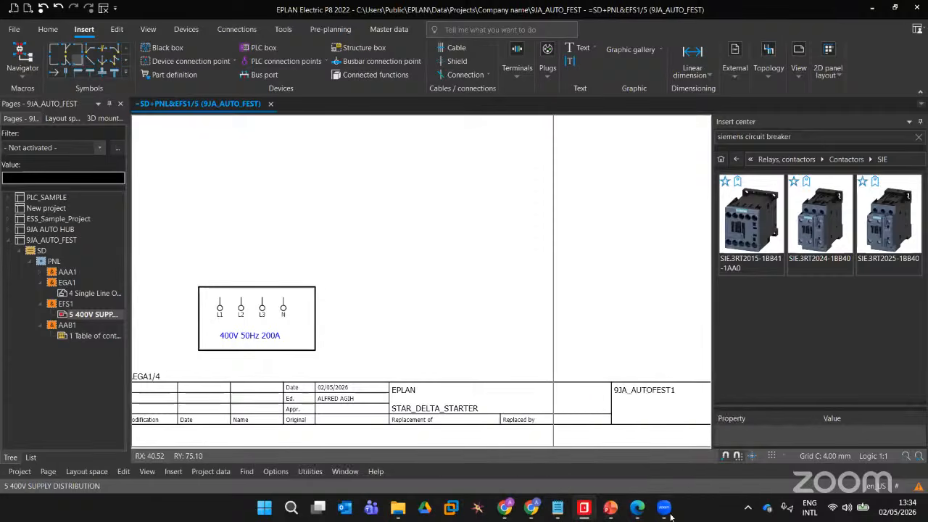
pyautogui.moveTo(664, 508)
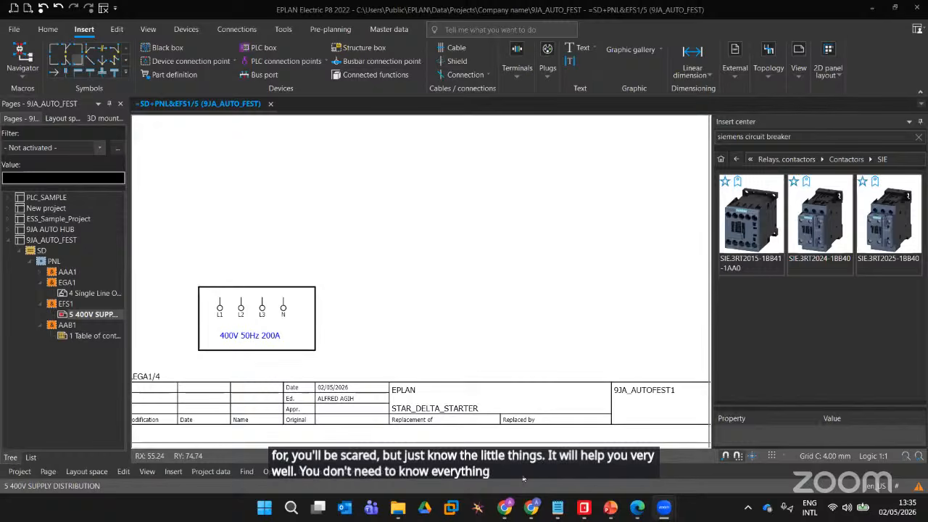
# Place right-down angle connectors high above L1, L2, L3 and N, each one lower than the previous, so each line turns right
pyautogui.scroll(-3, 386, 205)
pyautogui.moveTo(386, 201); pyautogui.dragTo(338, 315, button='middle')
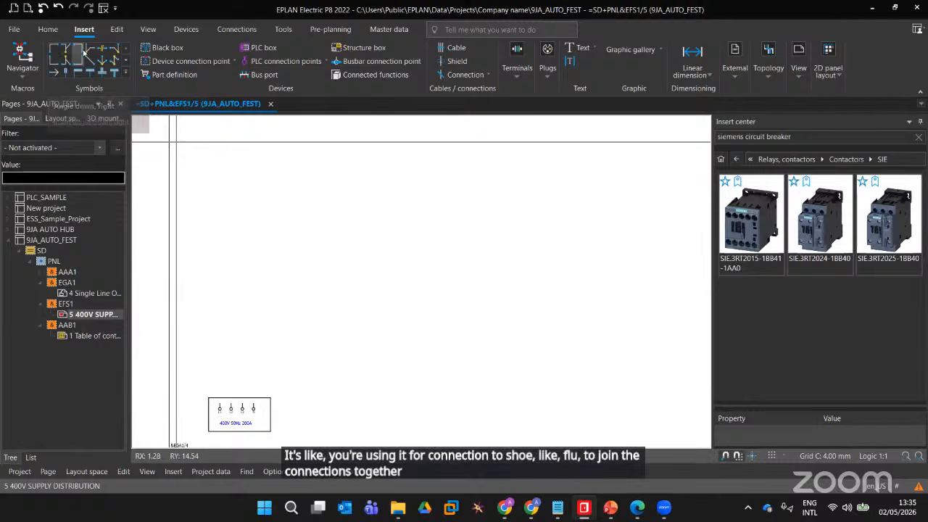
pyautogui.click(125, 69)
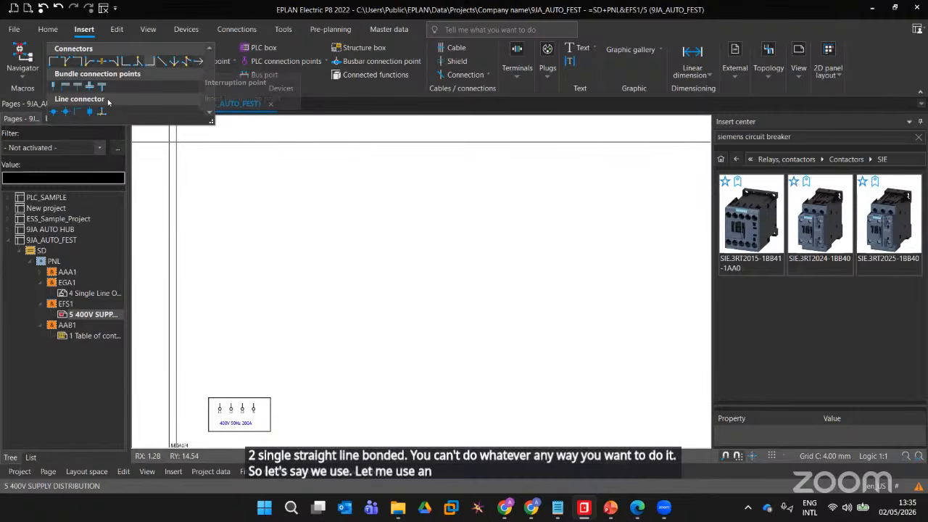
pyautogui.click(200, 67)
pyautogui.scroll(3, 203, 156)
pyautogui.scroll(-6, 203, 182)
pyautogui.moveTo(218, 188); pyautogui.dragTo(246, 268, button='middle')
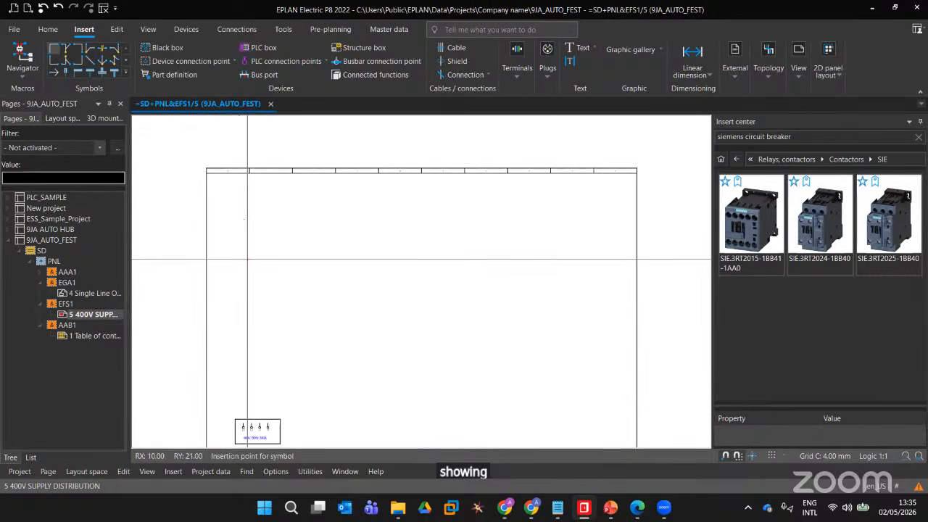
pyautogui.click(243, 197)
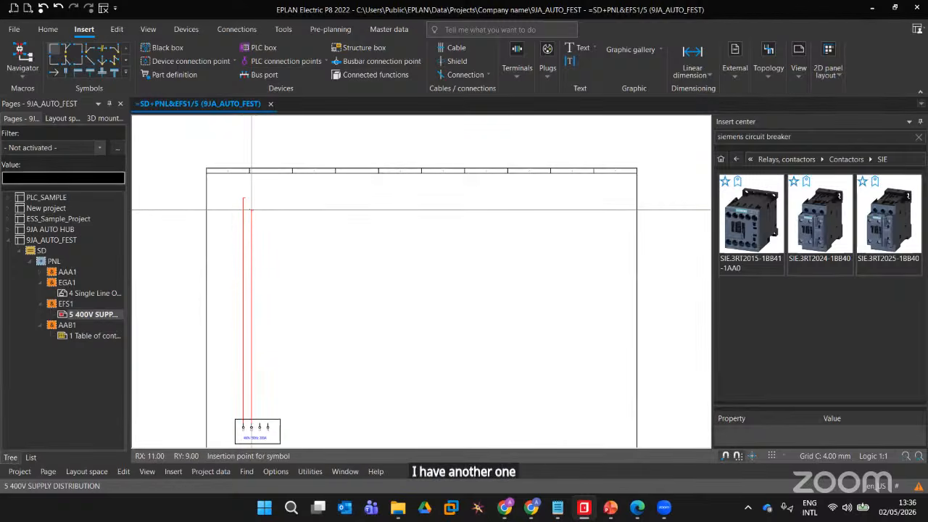
pyautogui.click(252, 211)
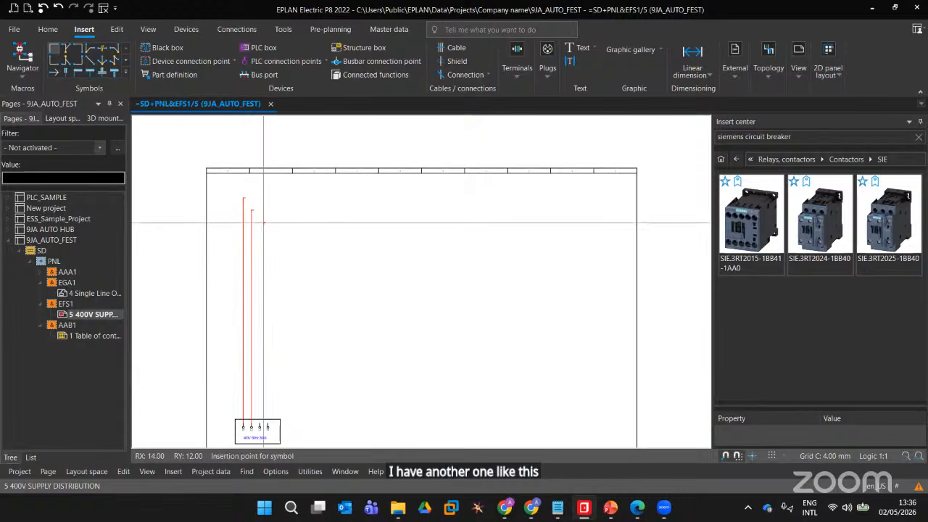
pyautogui.click(260, 227)
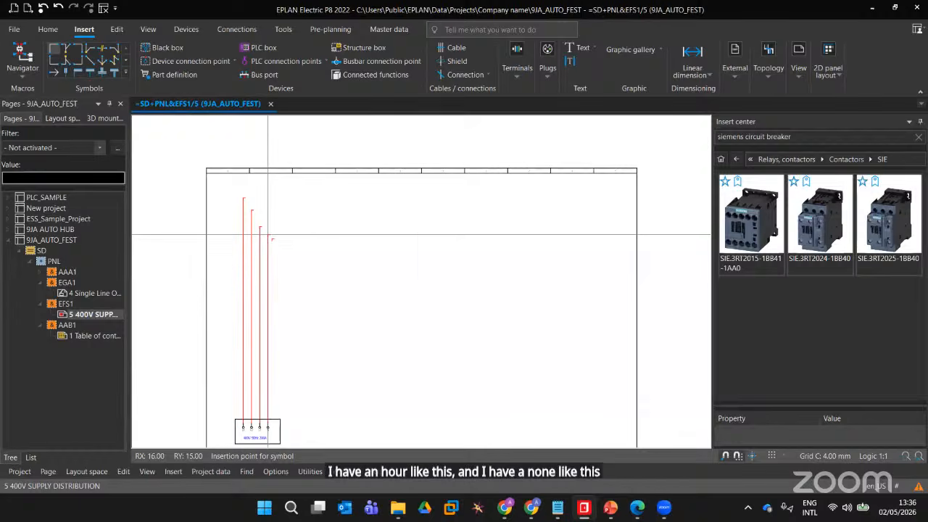
pyautogui.click(272, 240)
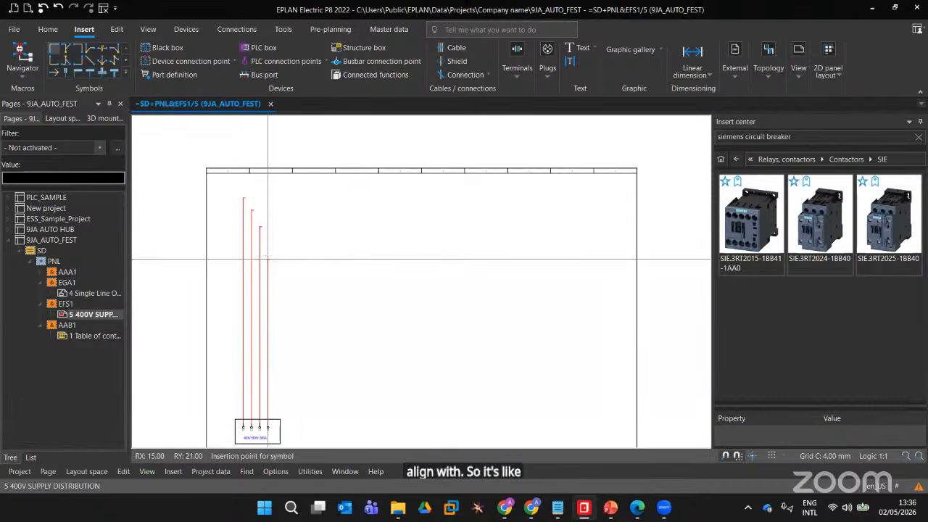
# Move the angle above L2 up to RY 7 and the angle above L1 up to RY 4, keeping both in their columns
pyautogui.scroll(2, 268, 247)
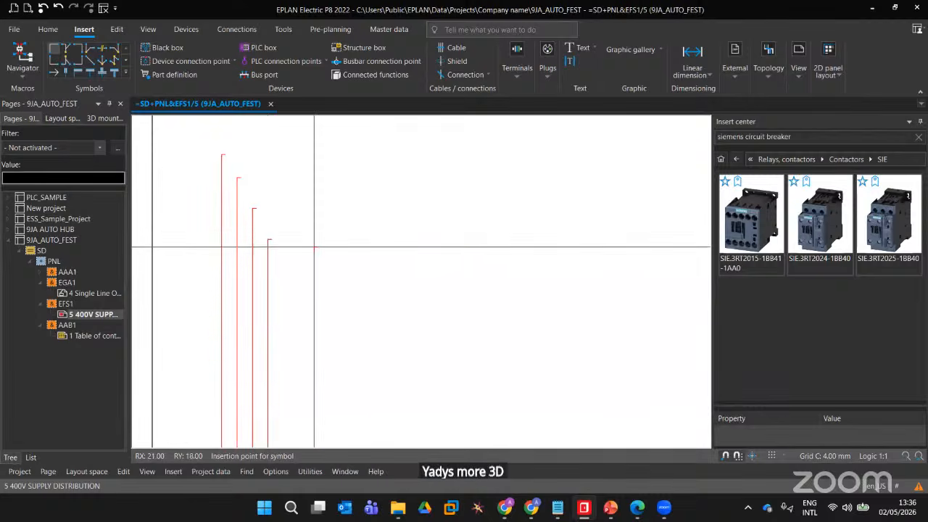
pyautogui.scroll(-2, 352, 246)
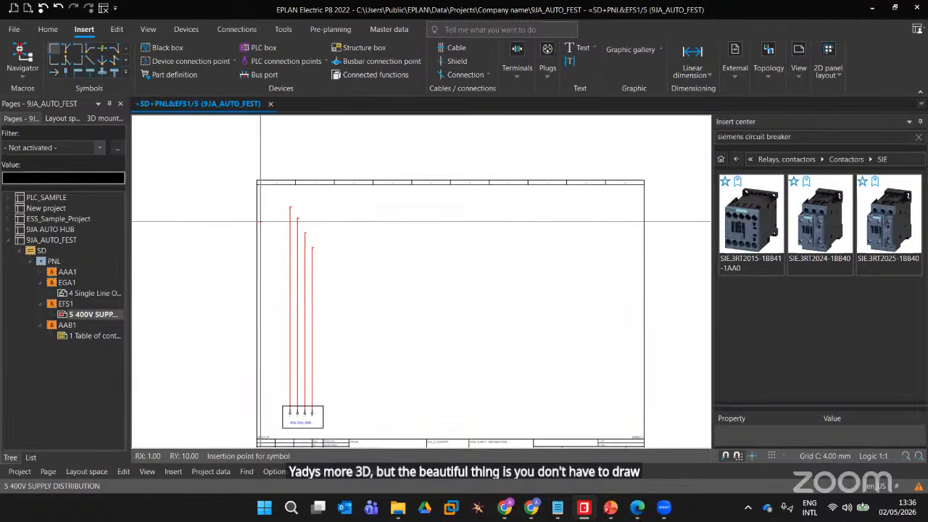
pyautogui.scroll(2, 303, 218)
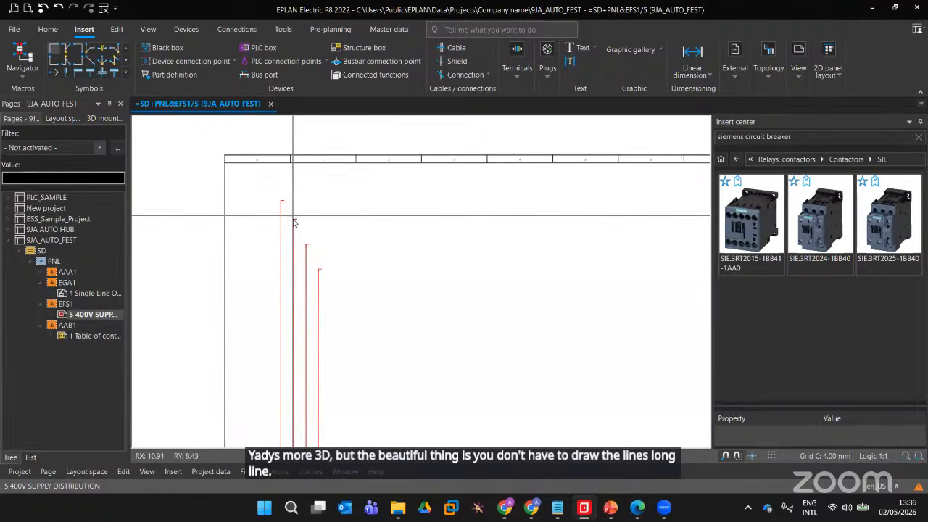
pyautogui.click(293, 220)
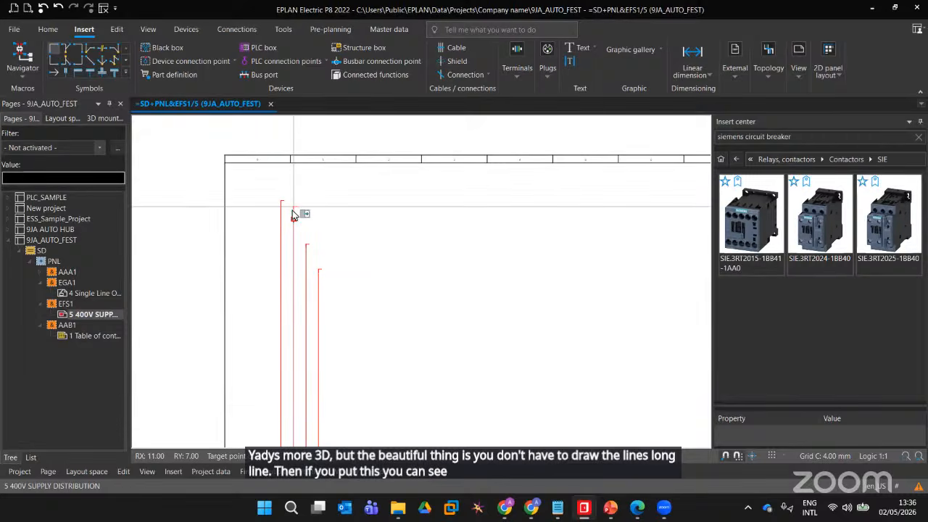
pyautogui.click(307, 244)
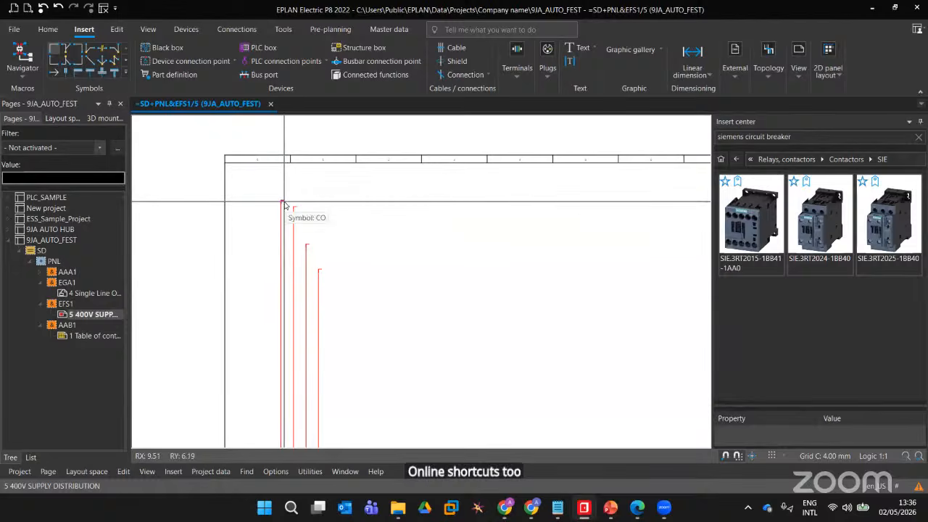
pyautogui.click(280, 202)
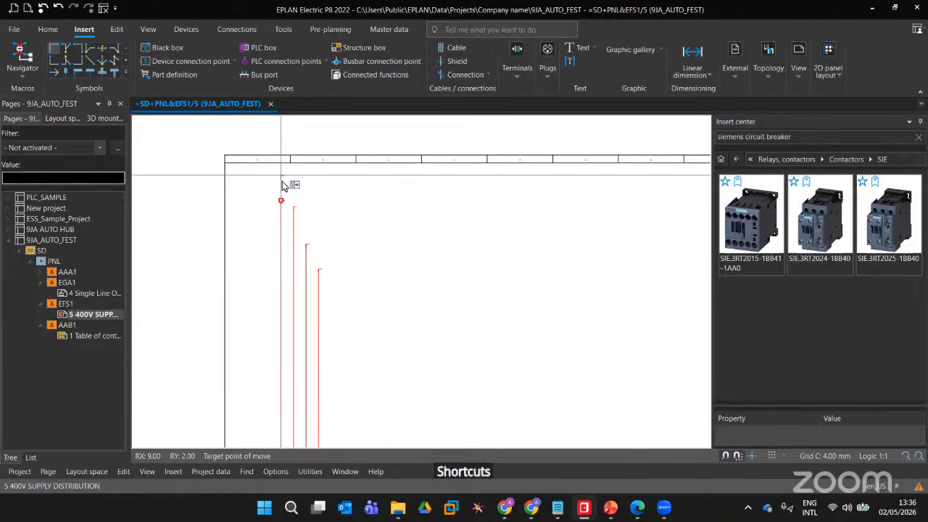
pyautogui.click(282, 188)
# Move the angles above L3 and N up to RY 10 and RY 13, keeping the four corners three grid steps apart
pyautogui.click(309, 246)
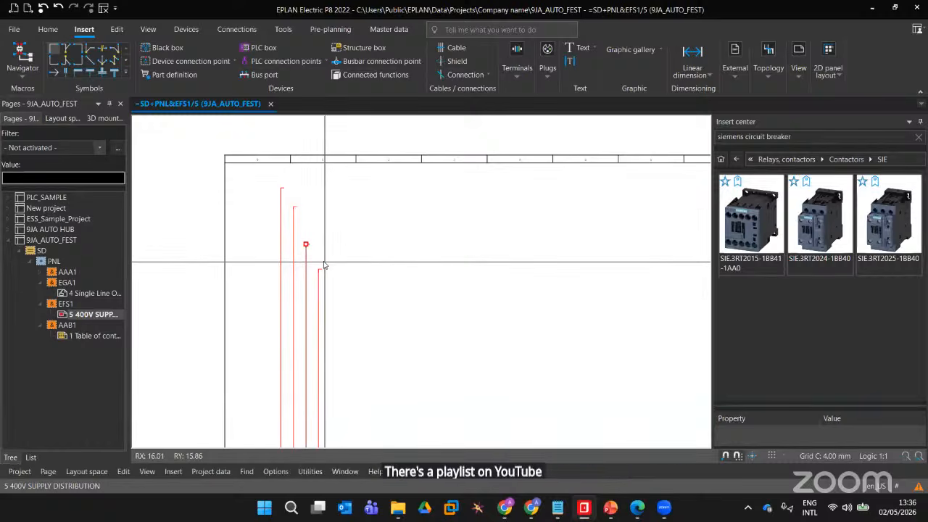
pyautogui.press('v')
pyautogui.click(305, 245)
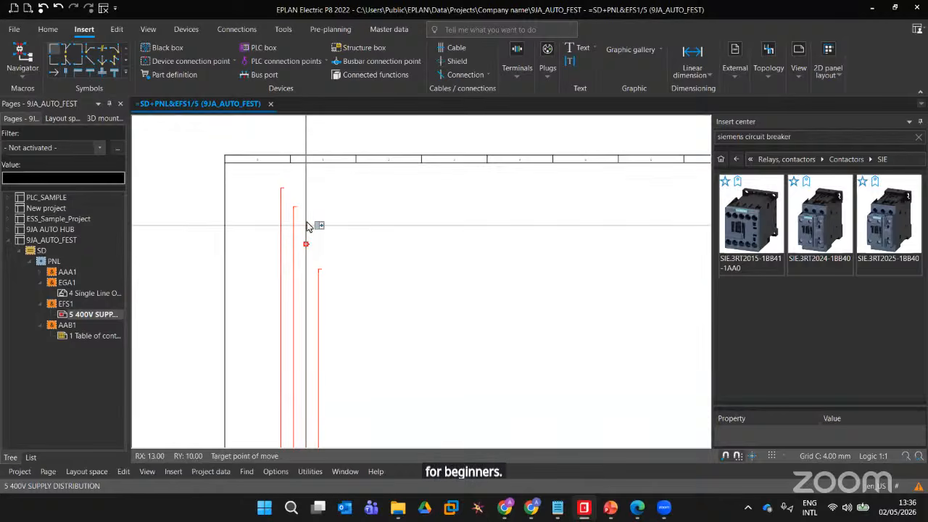
pyautogui.click(306, 225)
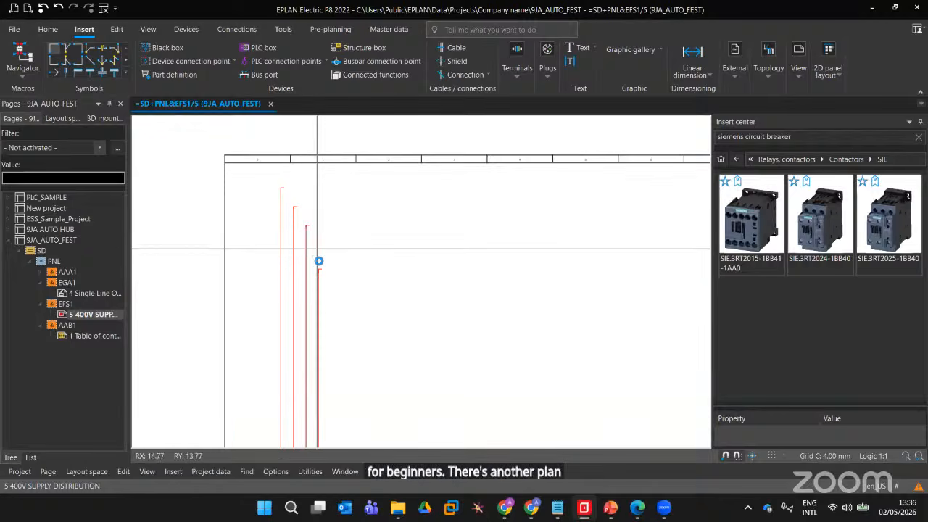
pyautogui.click(318, 269)
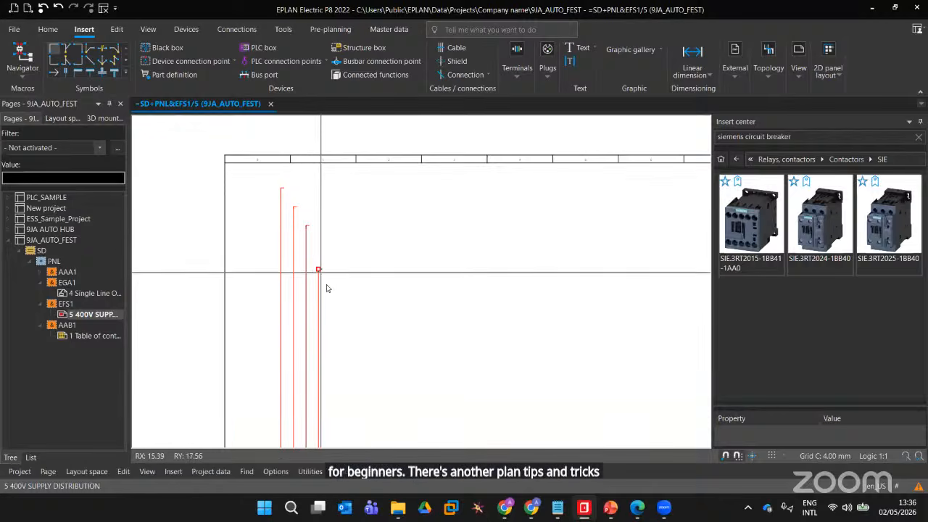
pyautogui.click(318, 244)
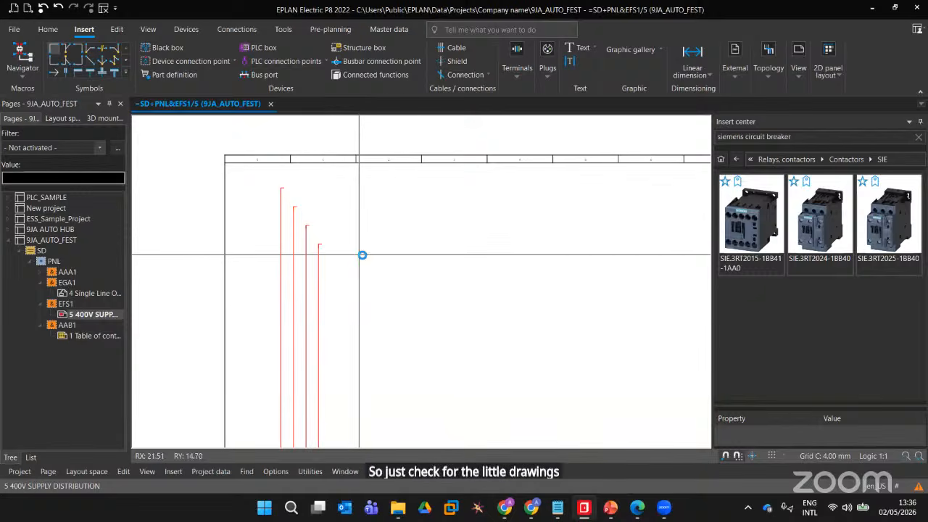
# Place an interruption point near the page's right border, level with the N angle, and accept its properties with the displayed DT empty
pyautogui.scroll(-2, 428, 244)
pyautogui.moveTo(431, 249); pyautogui.dragTo(310, 259, button='middle')
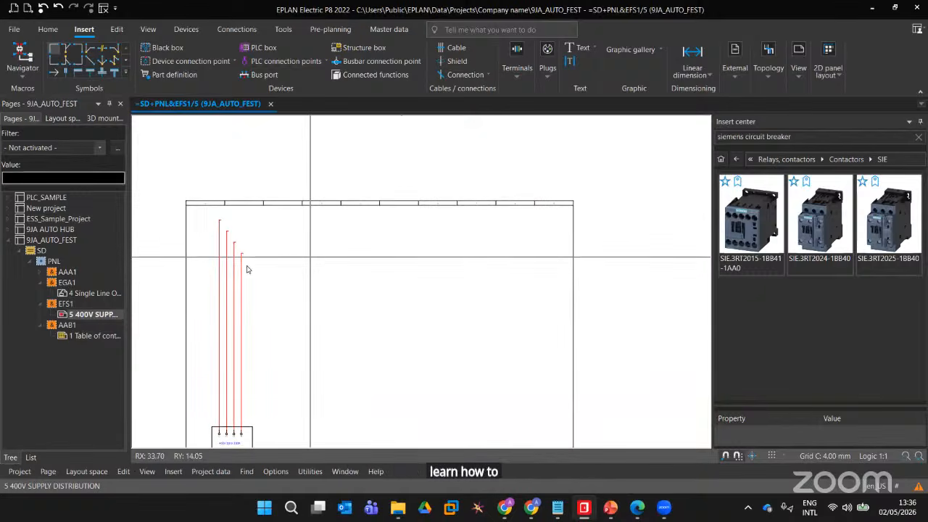
pyautogui.scroll(1, 331, 343)
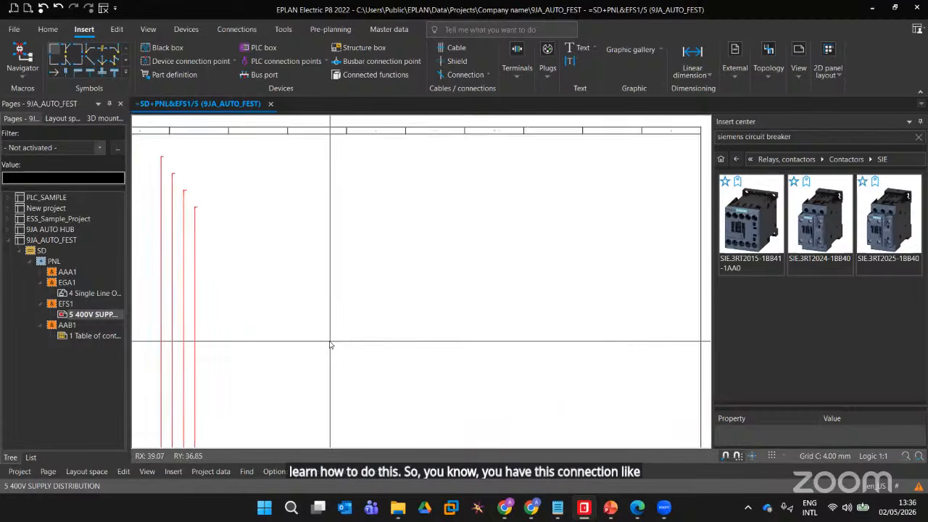
pyautogui.scroll(-1, 348, 265)
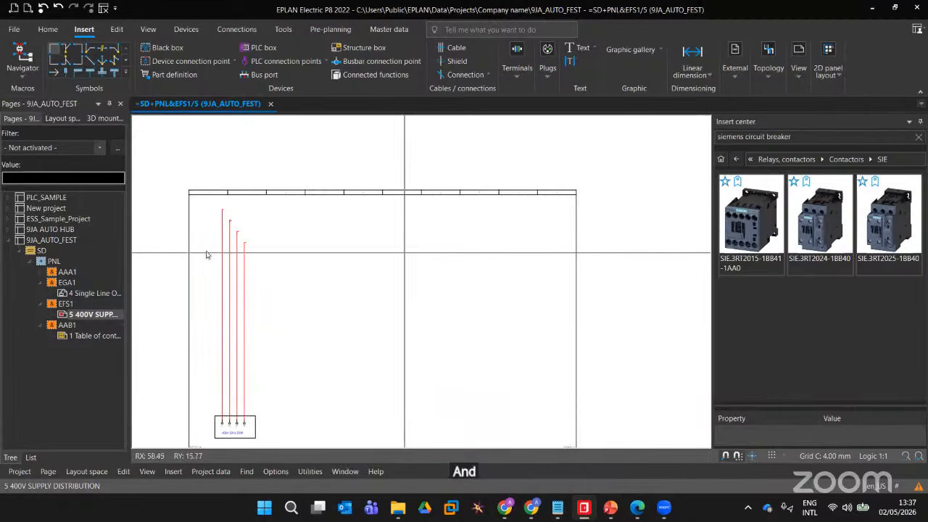
pyautogui.click(126, 71)
pyautogui.click(202, 66)
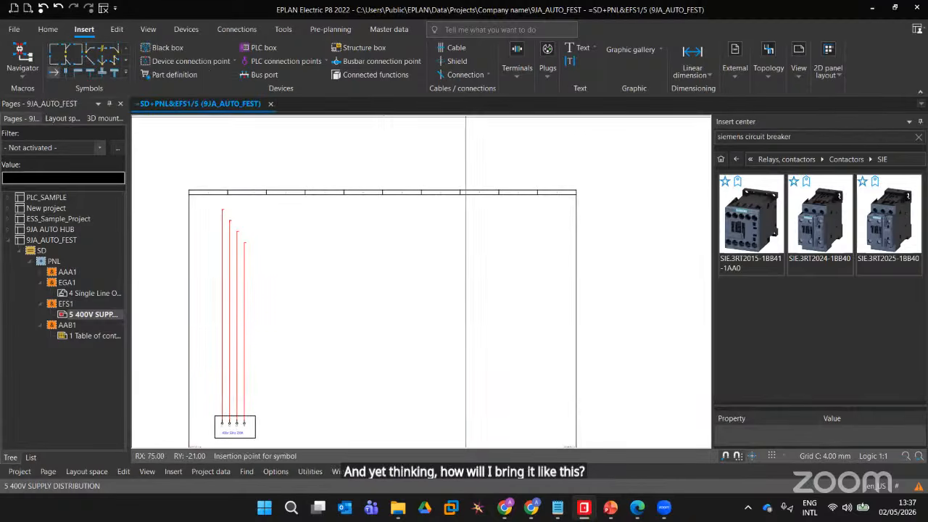
pyautogui.scroll(1, 485, 227)
pyautogui.scroll(-1, 521, 227)
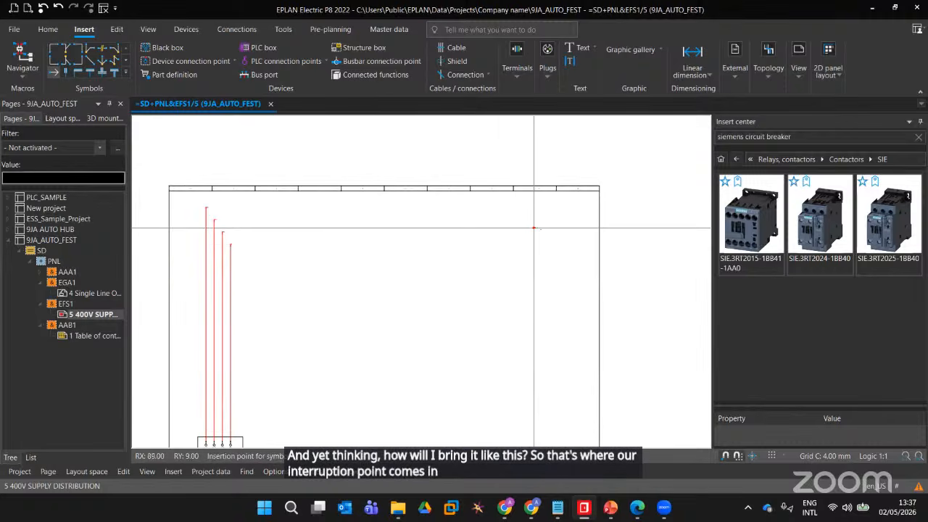
pyautogui.click(571, 244)
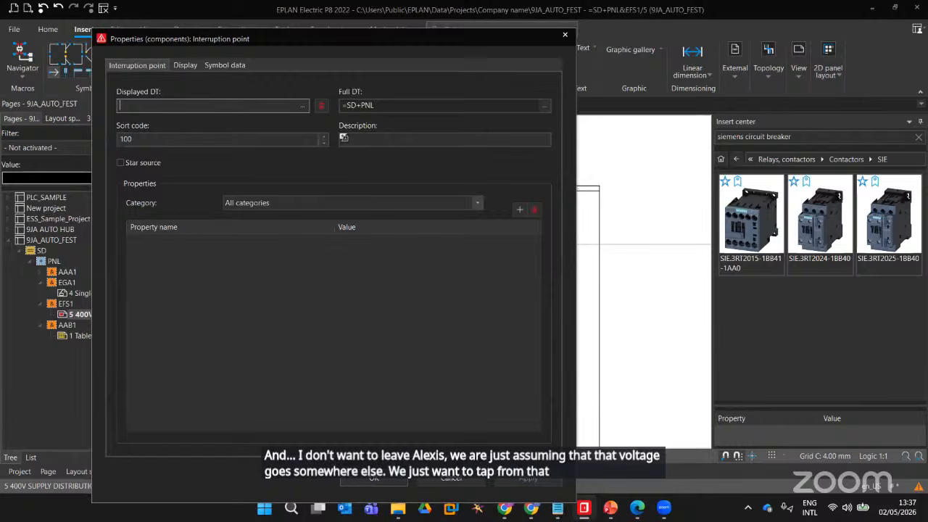
pyautogui.click(393, 481)
# Place an interruption point at RX 98 for the L3 line, directly above the N one, and accept its unlabelled properties
pyautogui.scroll(1, 632, 187)
pyautogui.scroll(1, 632, 187)
pyautogui.scroll(-1, 533, 256)
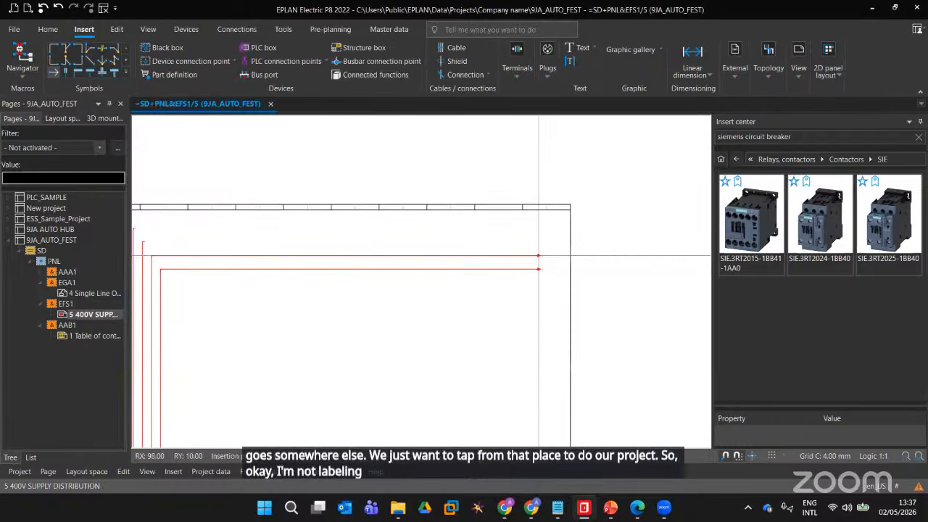
pyautogui.click(538, 247)
pyautogui.click(374, 478)
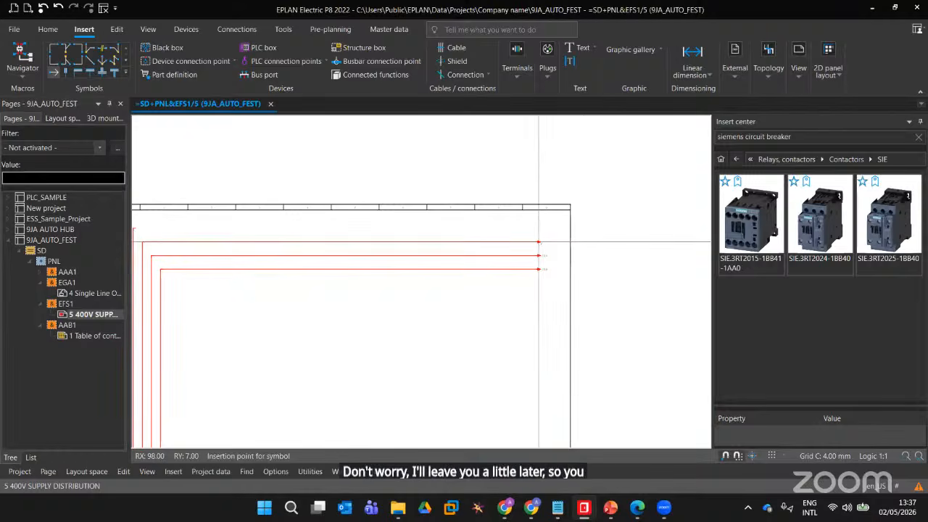
pyautogui.scroll(1, 539, 241)
pyautogui.moveTo(594, 242); pyautogui.dragTo(667, 227, button='middle')
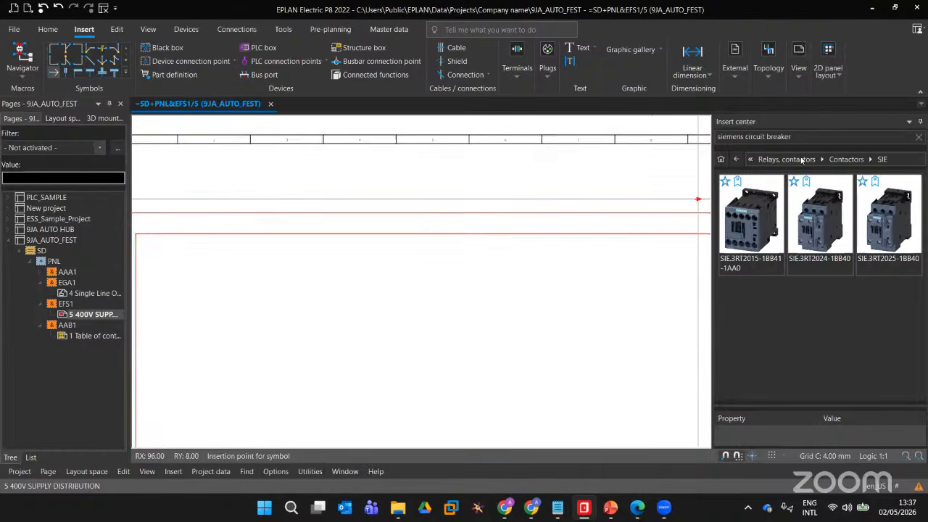
# Place an interruption point at the right end of the topmost supply line on page 5 and accept its properties with an empty designation
pyautogui.scroll(-3, 605, 206)
pyautogui.moveTo(607, 205); pyautogui.dragTo(591, 200, button='middle')
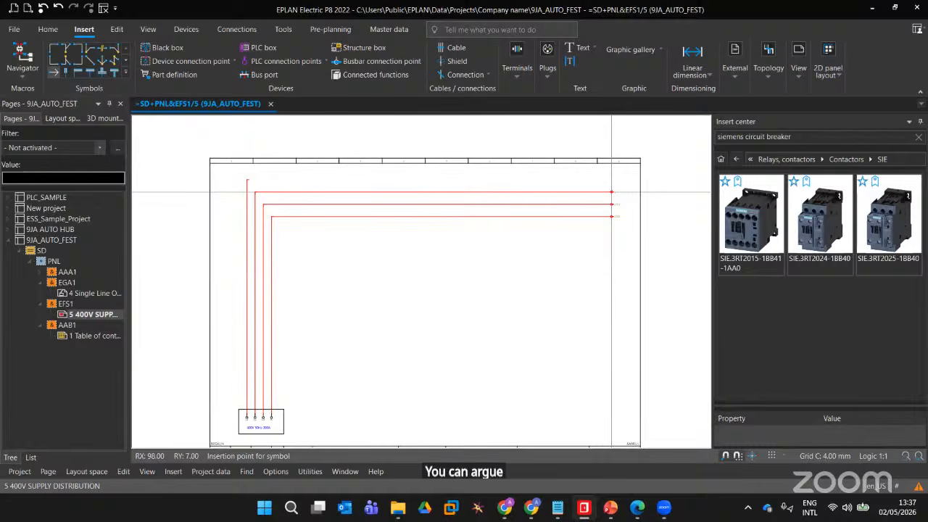
pyautogui.click(611, 181)
pyautogui.press('Return')
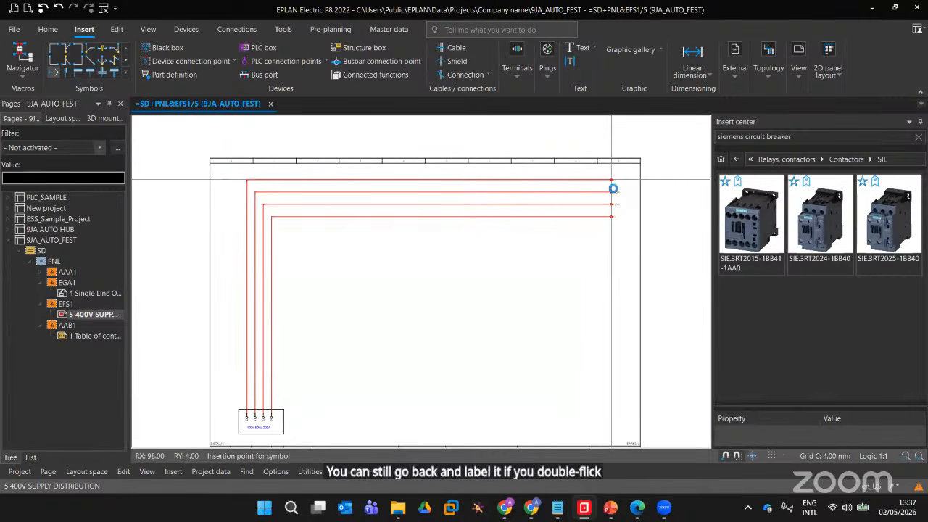
pyautogui.click(615, 193)
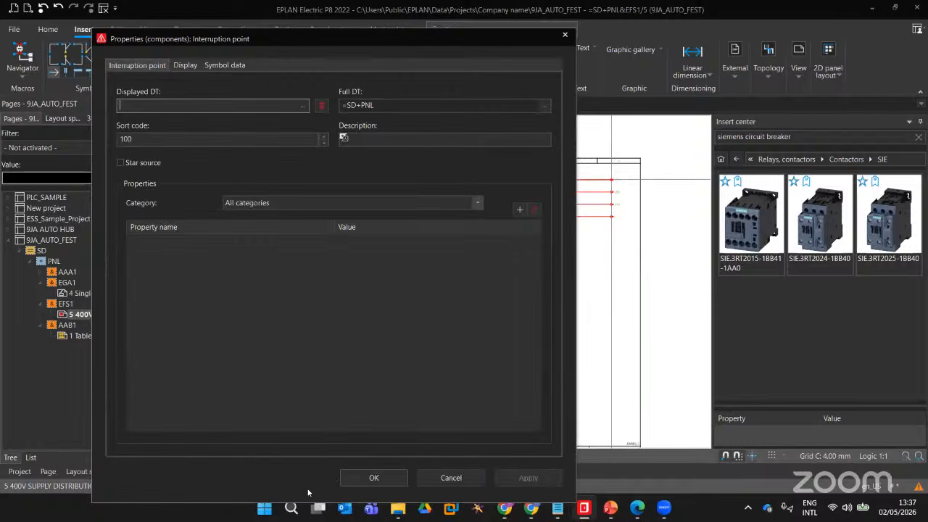
pyautogui.click(374, 477)
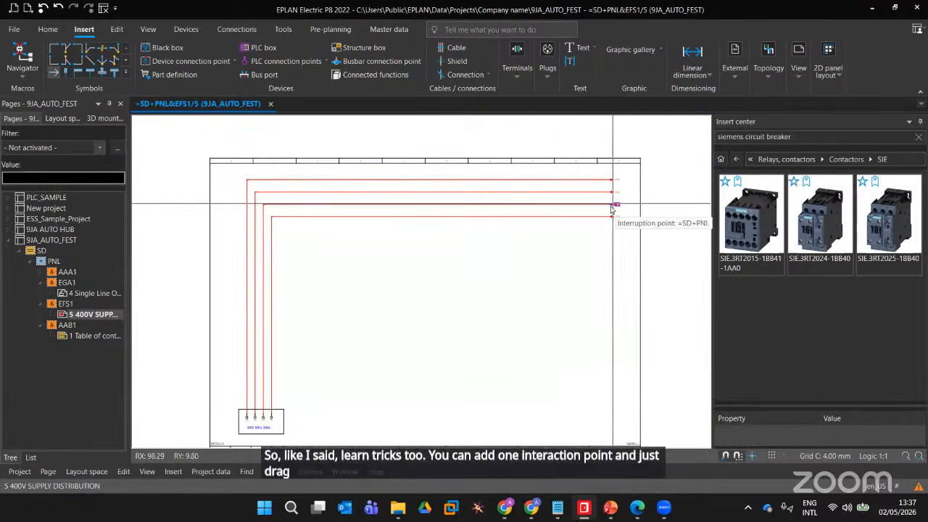
# Examine the four interruption points on page 5, check page 4 Single Line Overview, and return to the 400V supply distribution page
pyautogui.scroll(2, 613, 205)
pyautogui.scroll(-1, 554, 321)
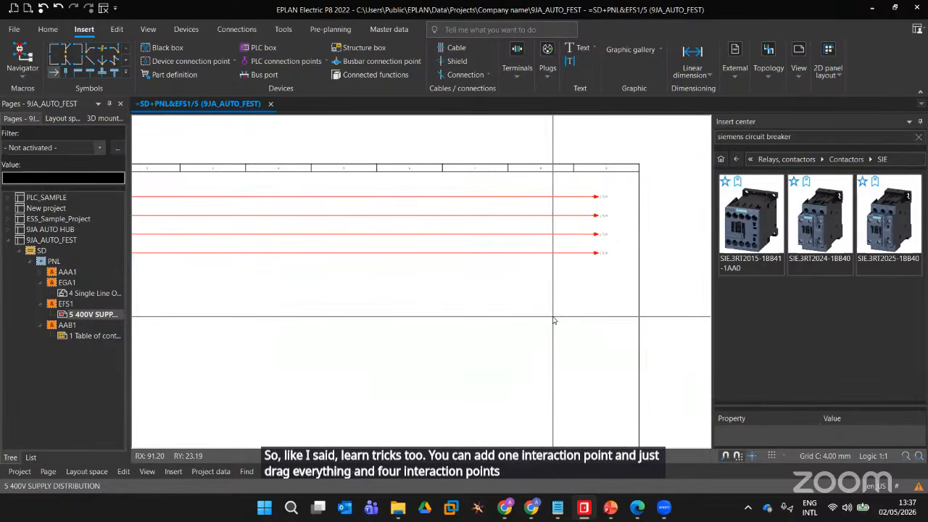
pyautogui.moveTo(544, 321); pyautogui.dragTo(710, 302, button='middle')
pyautogui.moveTo(454, 370)
pyautogui.mouseDown(button='middle')
pyautogui.moveTo(469, 187)
pyautogui.moveTo(113, 343)
pyautogui.mouseUp(button='middle')
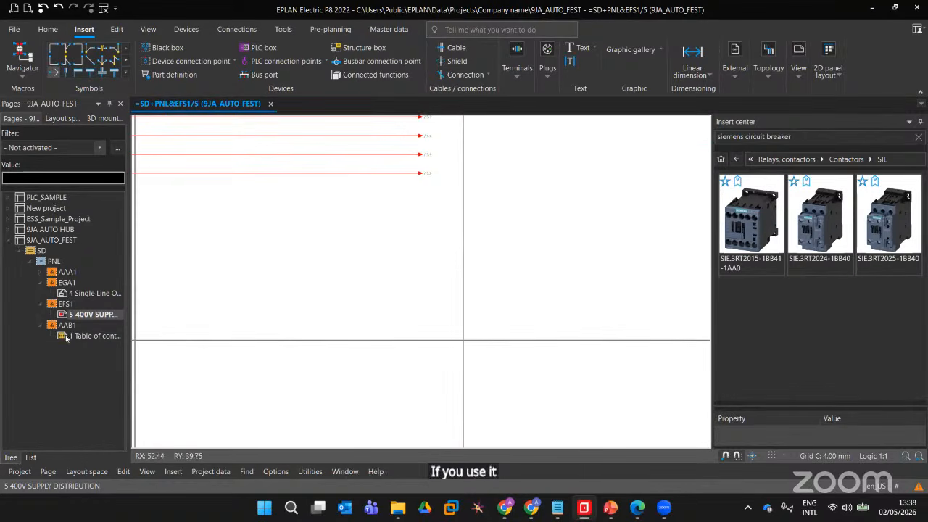
pyautogui.click(91, 293)
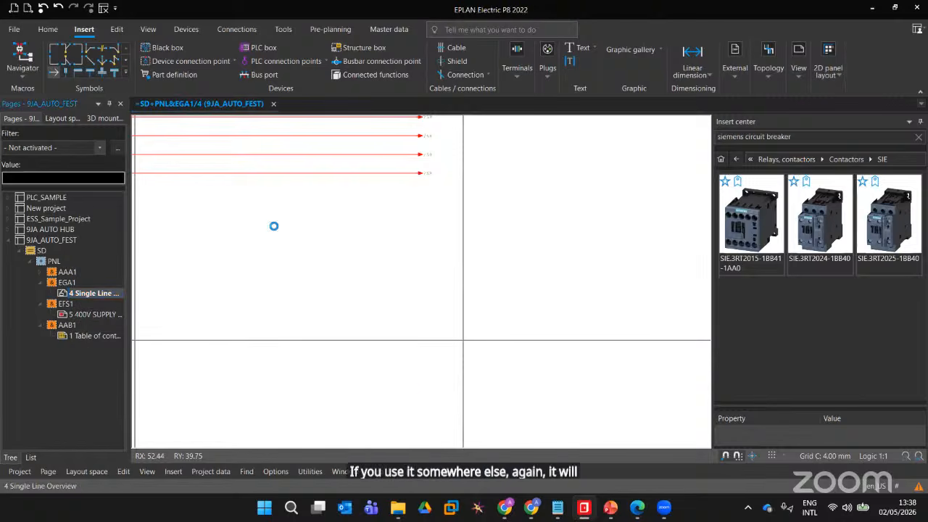
pyautogui.scroll(-1, 237, 279)
pyautogui.moveTo(243, 276)
pyautogui.mouseDown(button='middle')
pyautogui.moveTo(474, 268)
pyautogui.moveTo(607, 210)
pyautogui.mouseUp(button='middle')
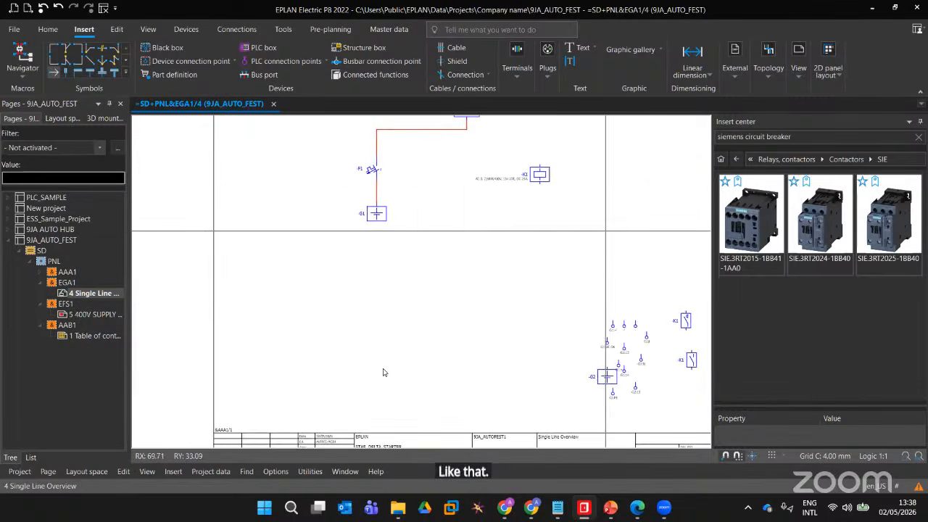
pyautogui.click(93, 314)
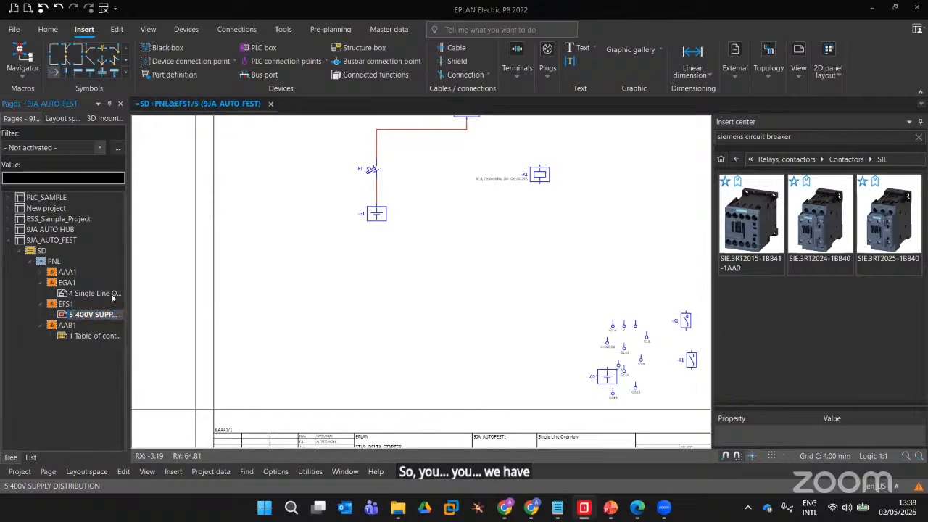
pyautogui.scroll(-2, 407, 239)
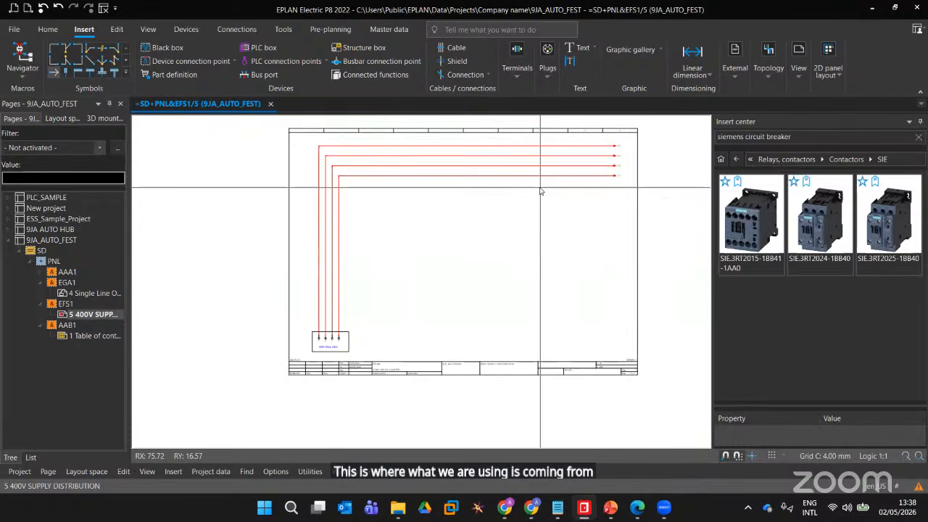
pyautogui.scroll(2, 540, 191)
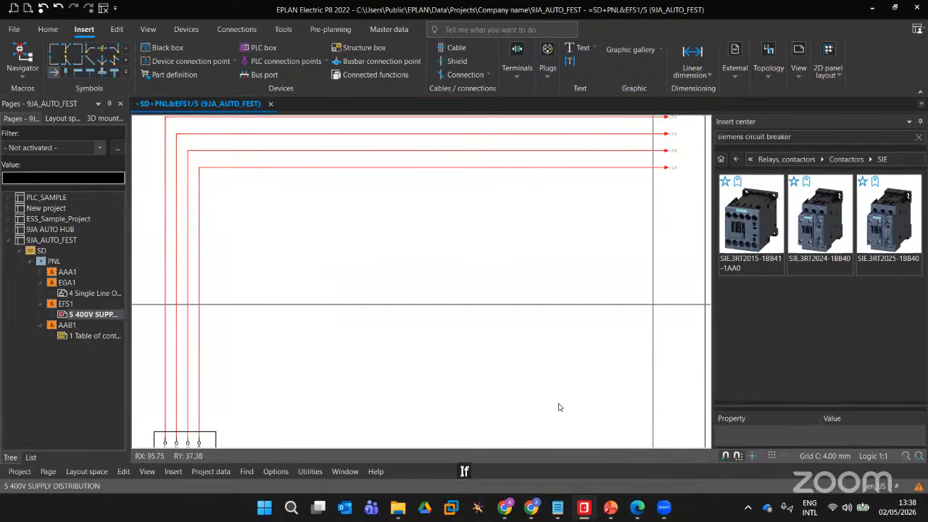
# Switch to StarDelta_Project_Presentation in PowerPoint, view the panel photo on the title slide full screen, and return to EPLAN
pyautogui.moveTo(532, 508)
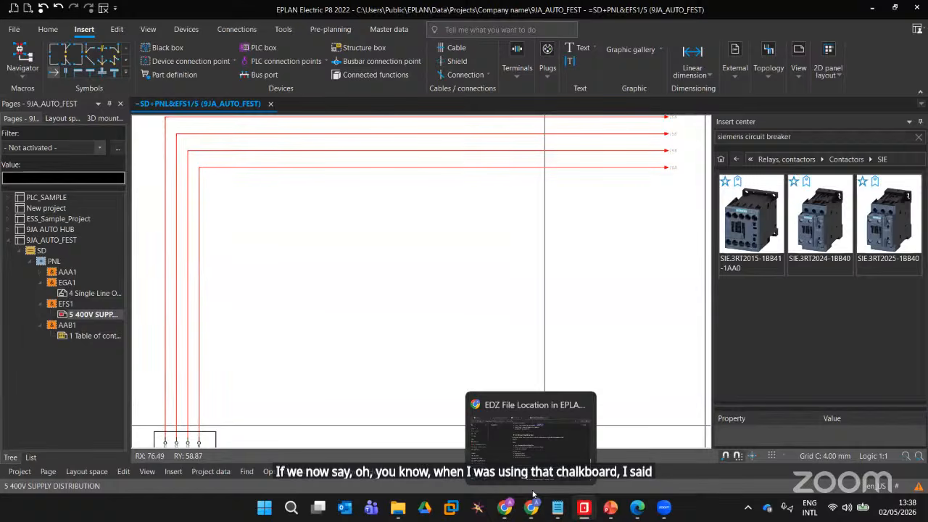
pyautogui.moveTo(620, 511)
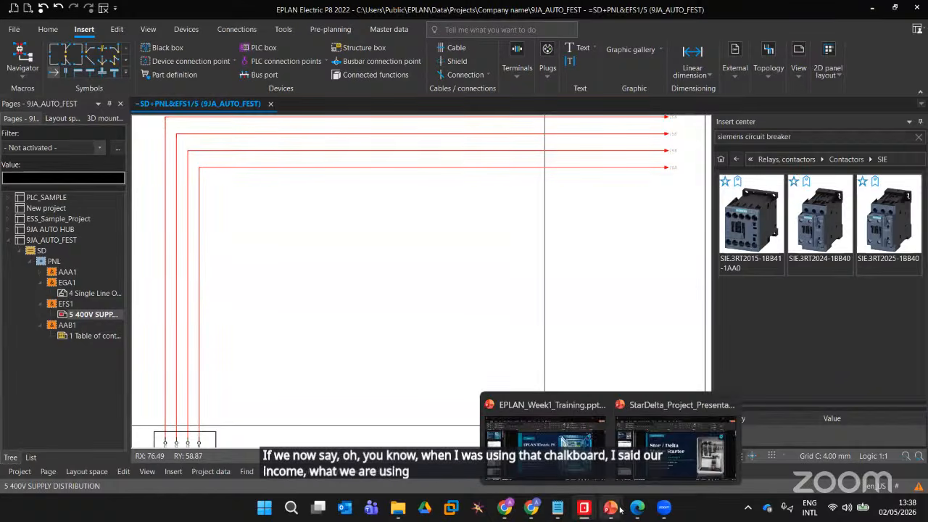
pyautogui.click(674, 444)
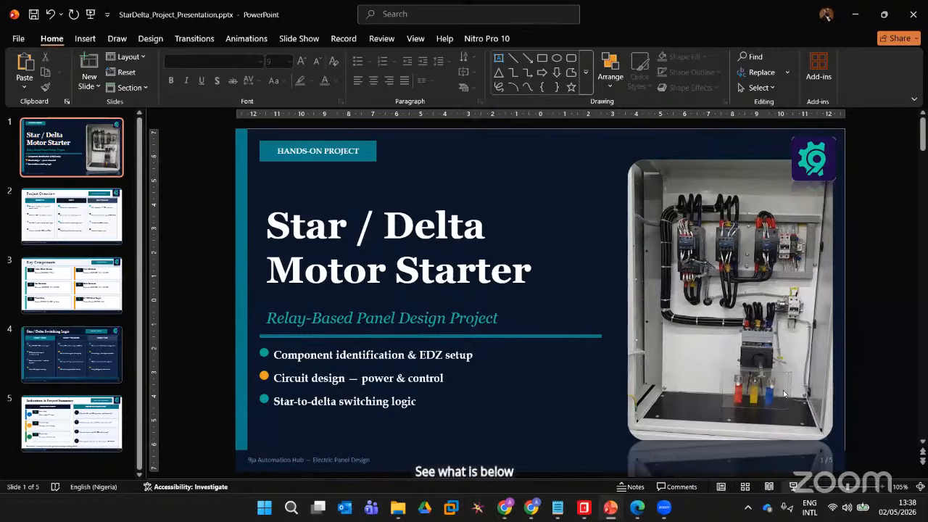
pyautogui.press('F5')
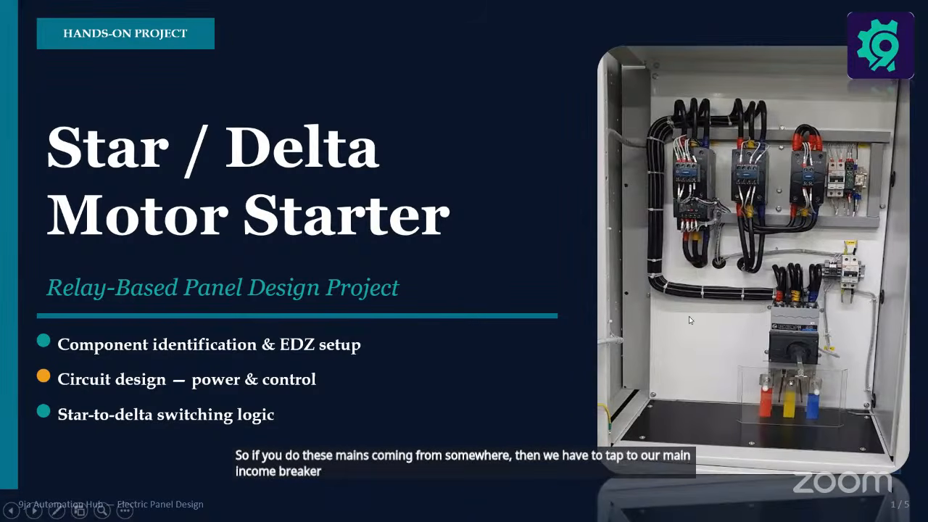
pyautogui.press('Escape')
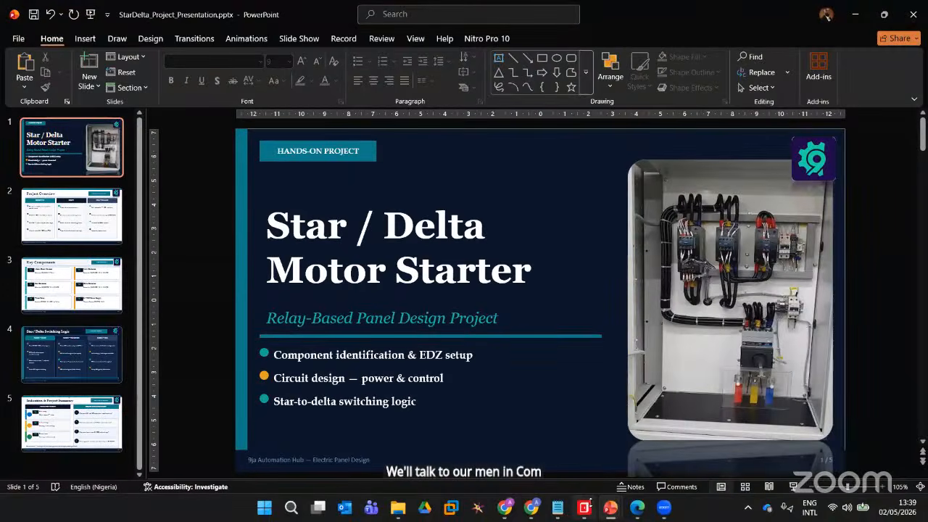
pyautogui.click(584, 508)
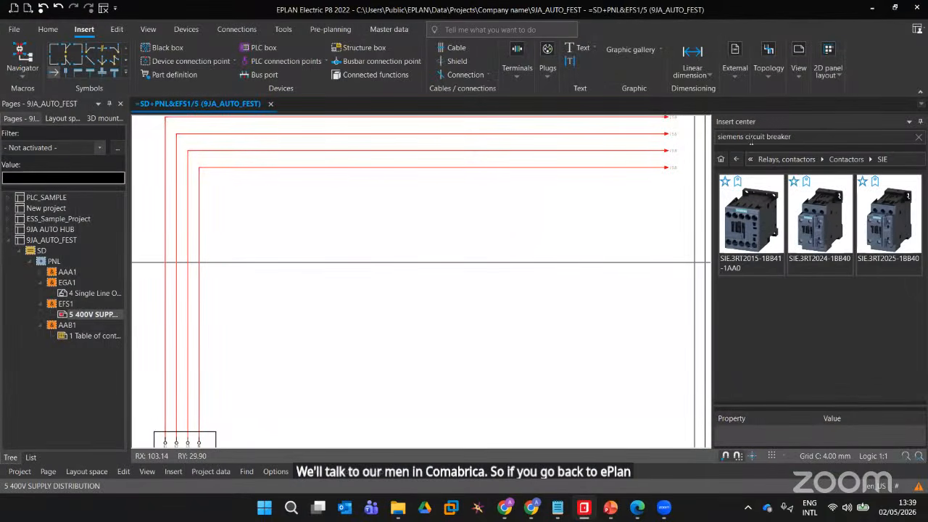
# Go back from the SIE contactors to the Component level of the parts catalogue and open Protection devices
pyautogui.click(736, 160)
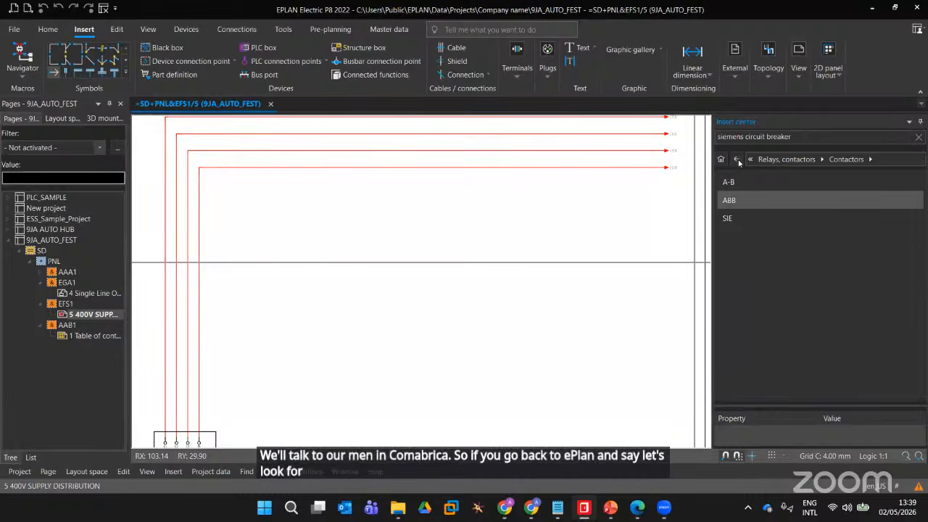
pyautogui.click(737, 160)
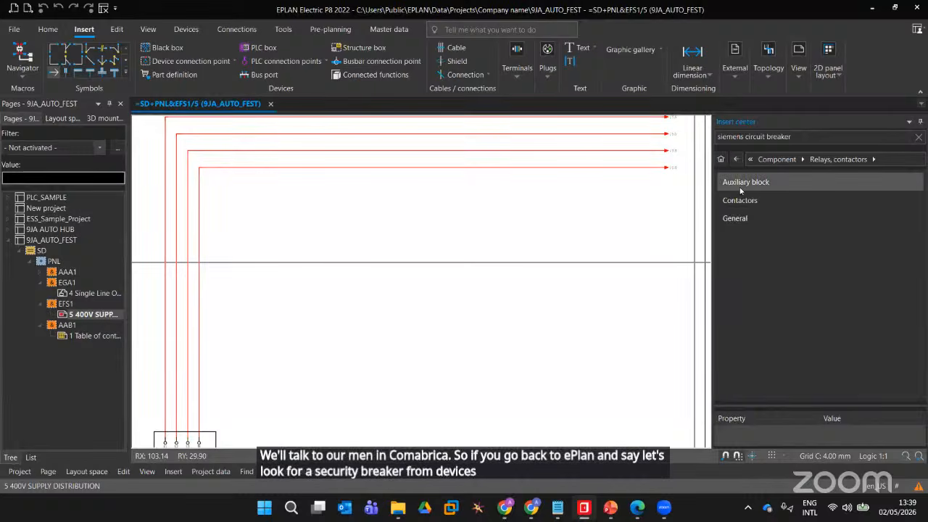
pyautogui.click(737, 161)
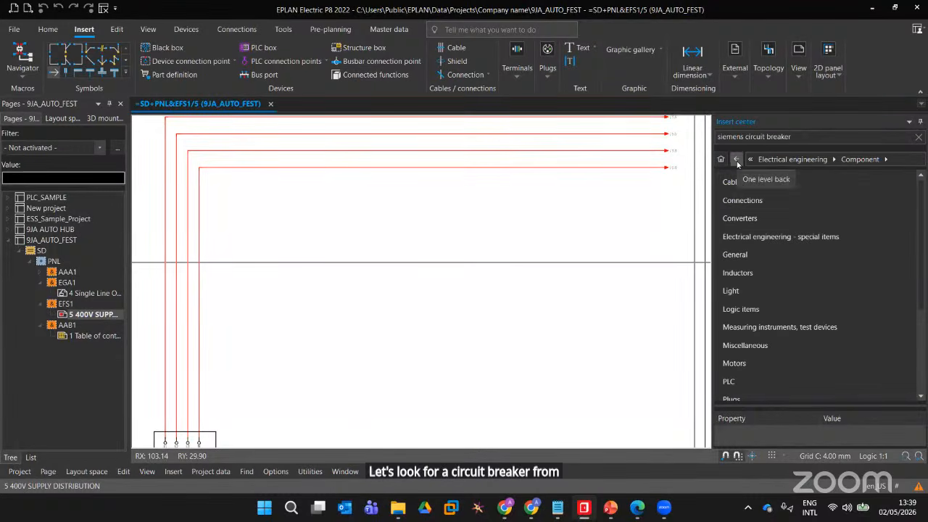
pyautogui.scroll(-5, 741, 341)
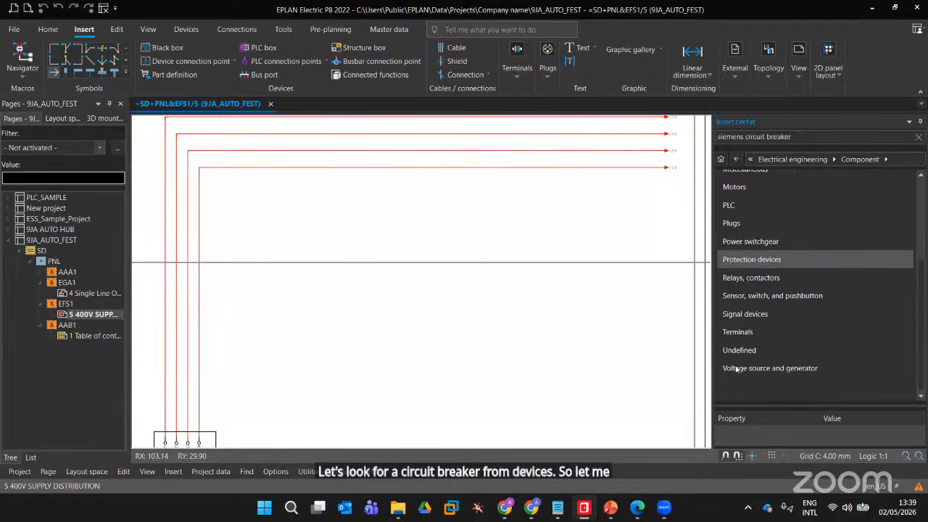
pyautogui.scroll(2, 747, 327)
pyautogui.click(745, 328)
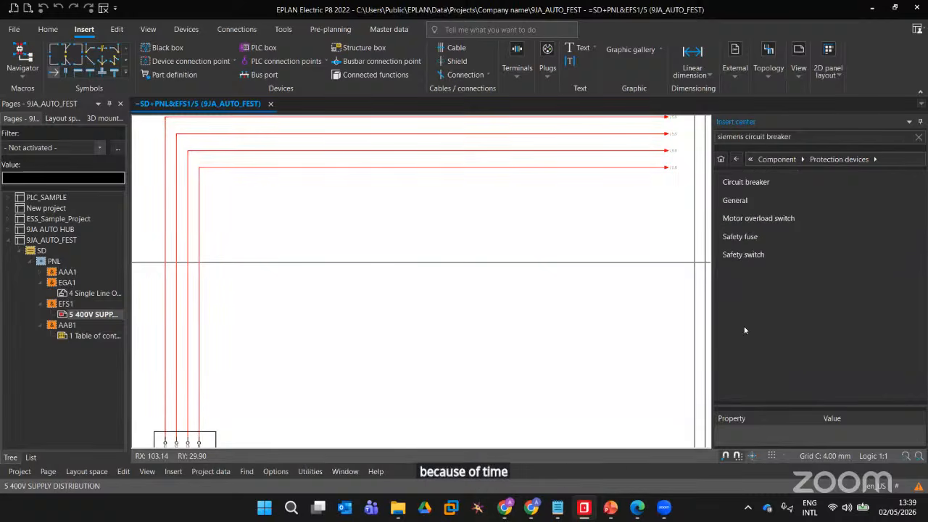
# Check the A-B and SIE parts in the Circuit breaker category for a triple-pole breaker and return to Protection devices
pyautogui.click(748, 182)
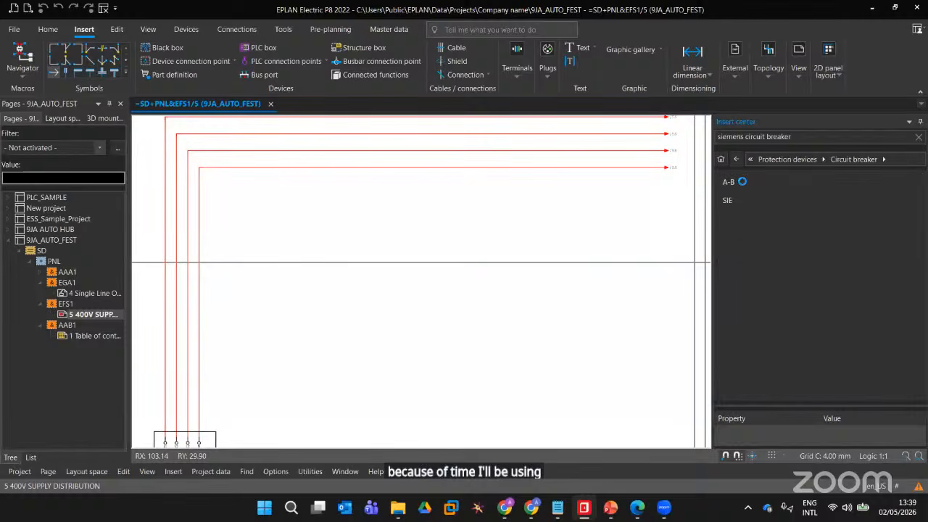
pyautogui.click(742, 183)
pyautogui.click(737, 160)
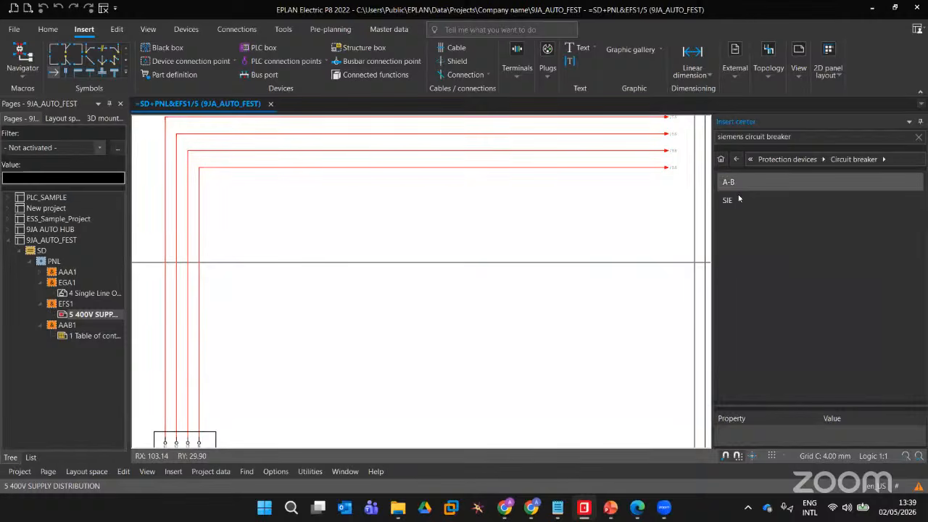
pyautogui.click(747, 196)
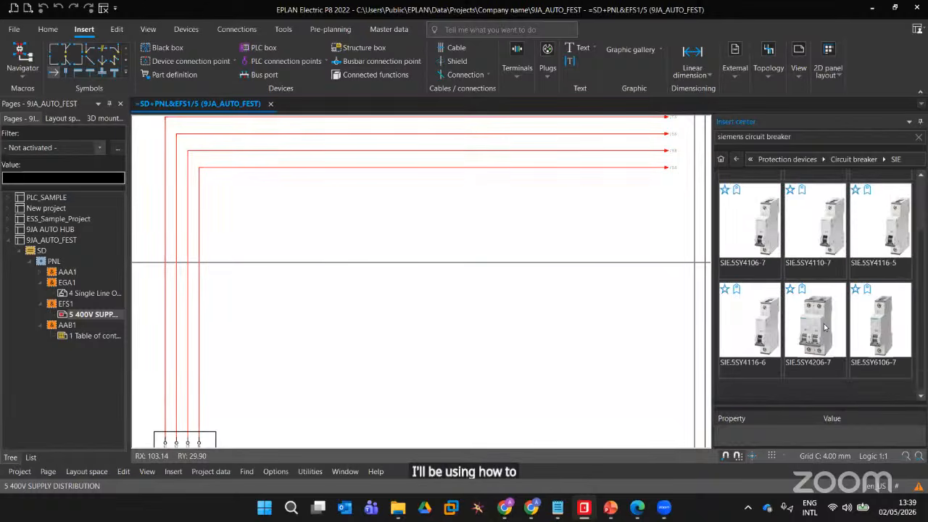
pyautogui.scroll(1, 820, 322)
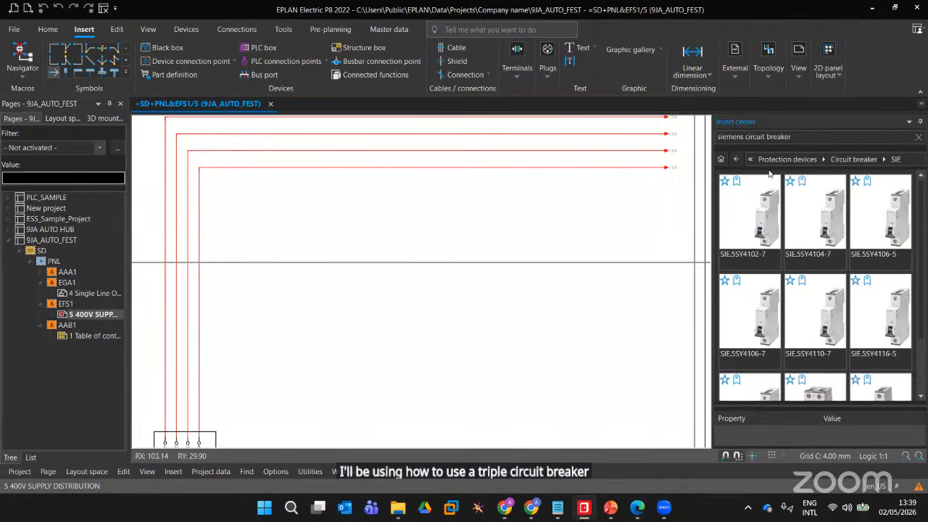
pyautogui.click(735, 160)
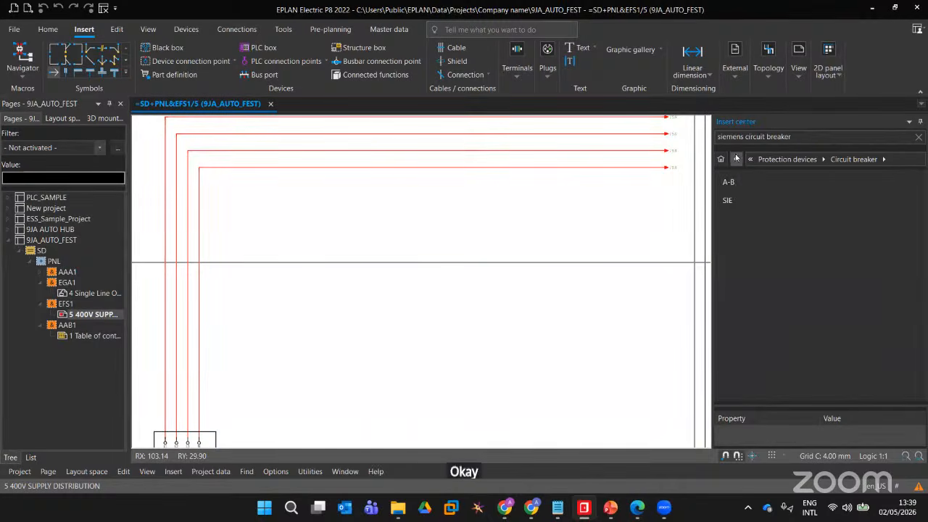
pyautogui.click(736, 159)
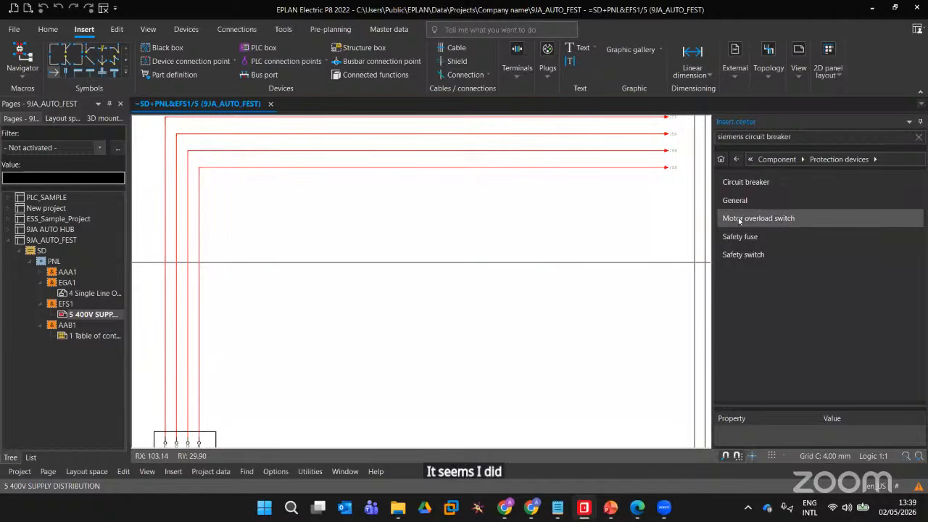
# Search the parts catalogue for "siemens circuit breaker" and look through the results for a suitable main incoming breaker
pyautogui.click(803, 138)
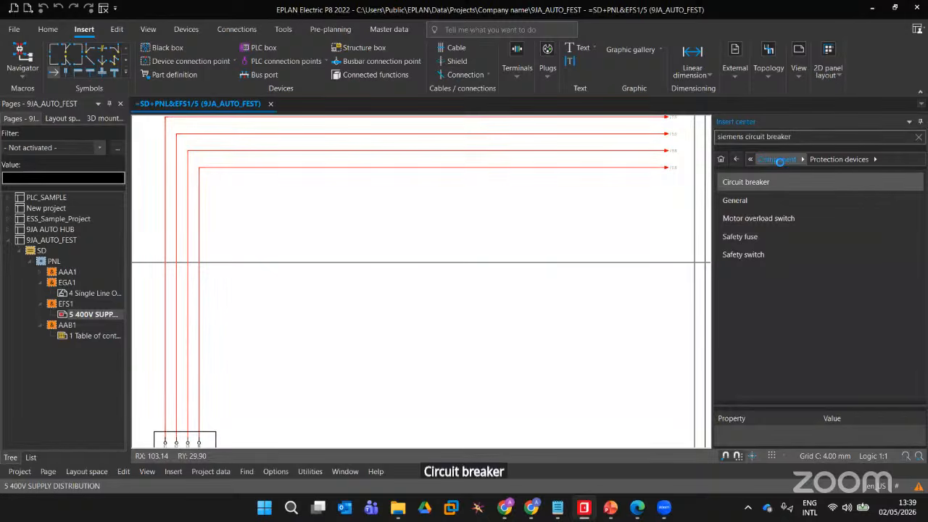
pyautogui.press('Return')
pyautogui.click(820, 204)
pyautogui.scroll(-6, 802, 271)
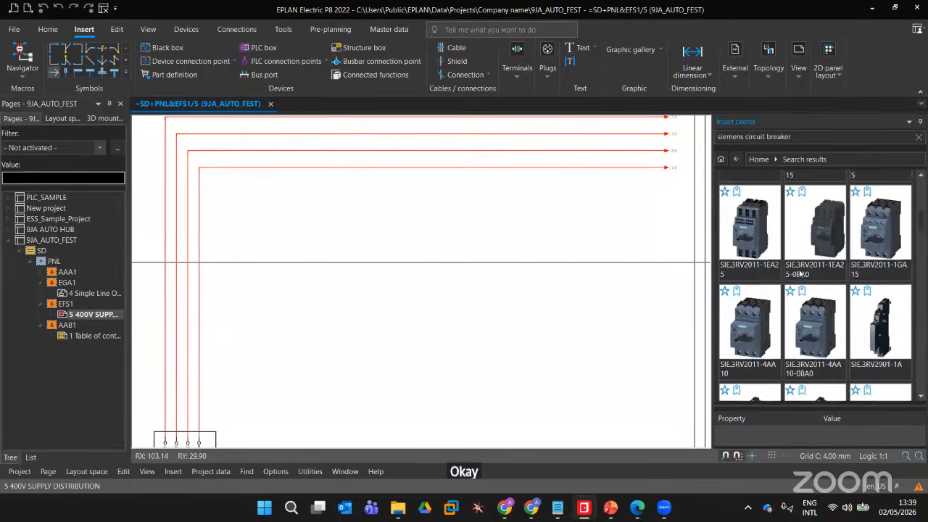
pyautogui.scroll(5, 803, 271)
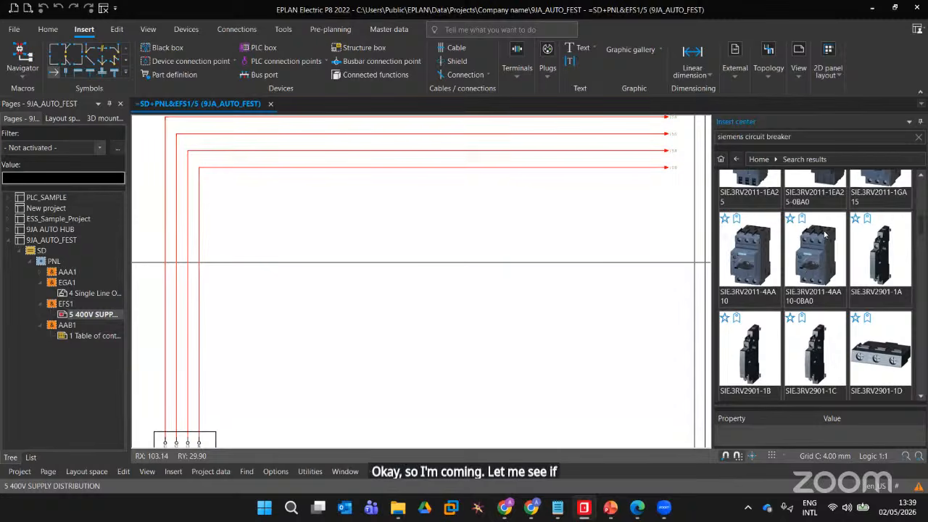
pyautogui.scroll(3, 834, 254)
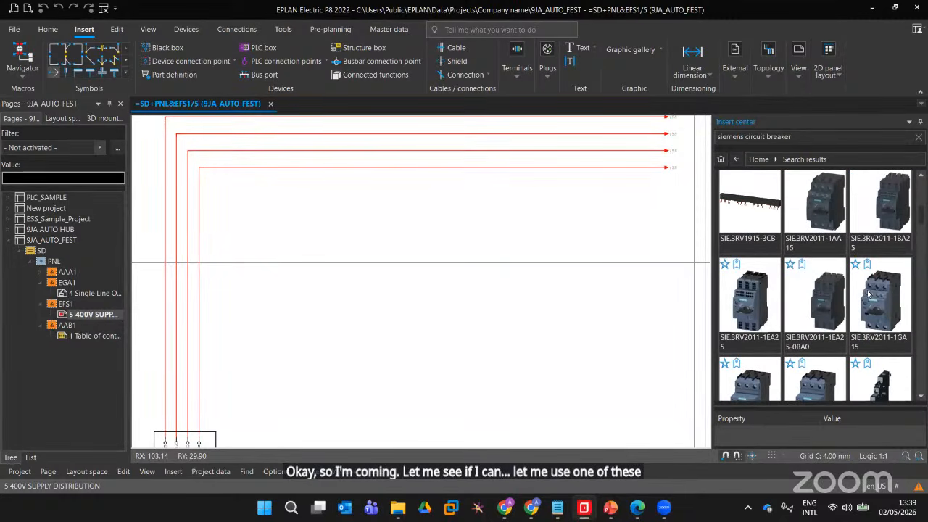
pyautogui.scroll(4, 833, 268)
pyautogui.scroll(-7, 833, 270)
pyautogui.scroll(-6, 833, 275)
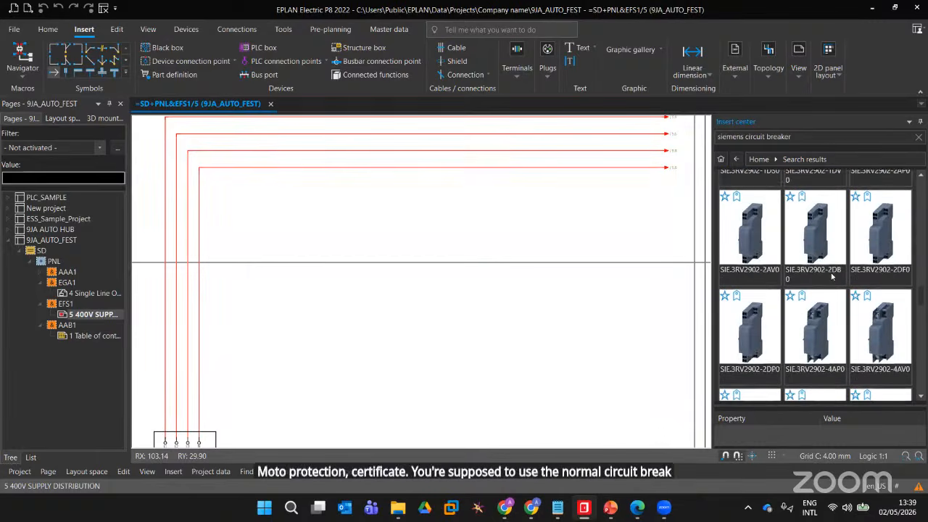
pyautogui.scroll(3, 833, 277)
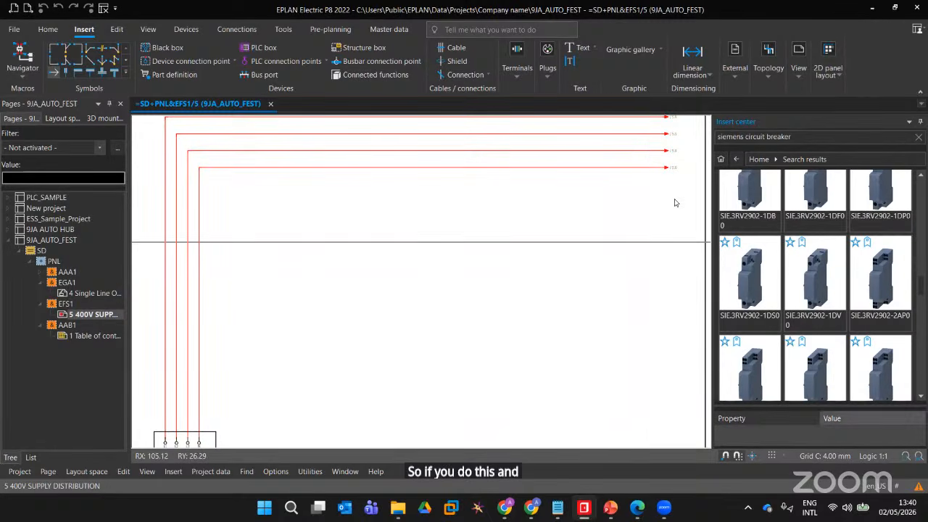
pyautogui.click(725, 242)
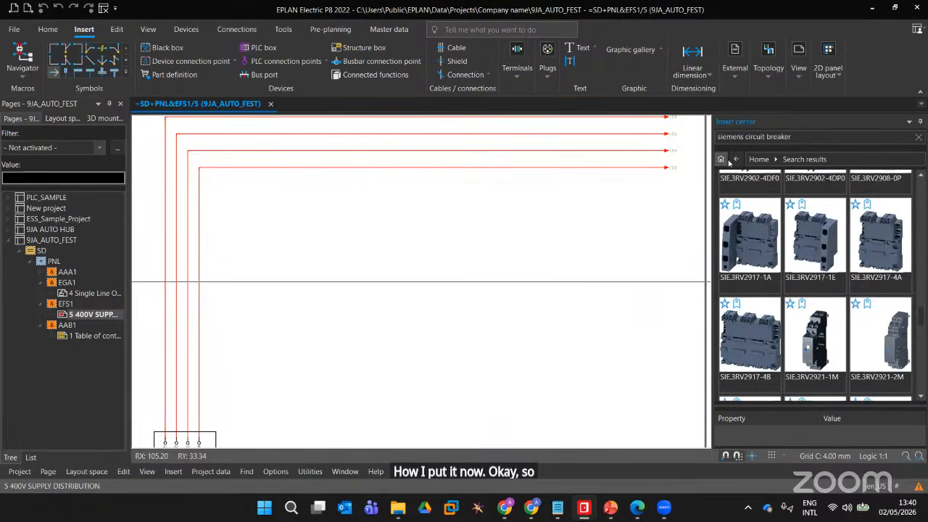
# Open the Circuit breaker category among the Protection device symbols of the IEC_symbol electrical engineering library
pyautogui.click(759, 159)
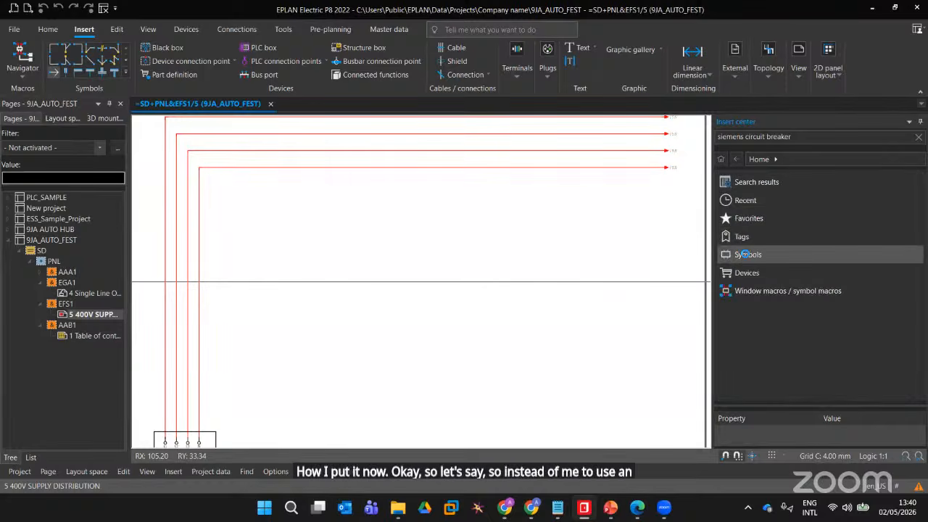
pyautogui.click(748, 254)
pyautogui.scroll(-5, 821, 336)
pyautogui.scroll(5, 821, 335)
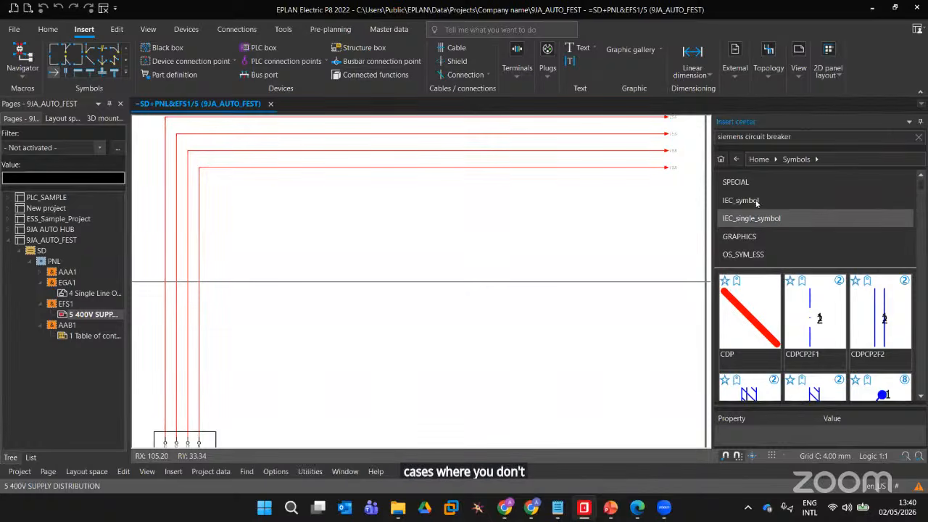
pyautogui.click(751, 203)
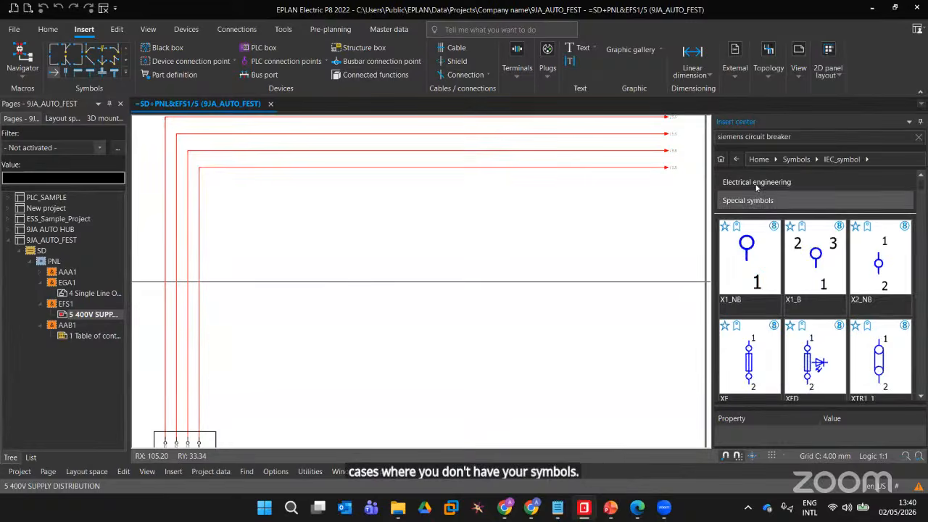
pyautogui.click(756, 183)
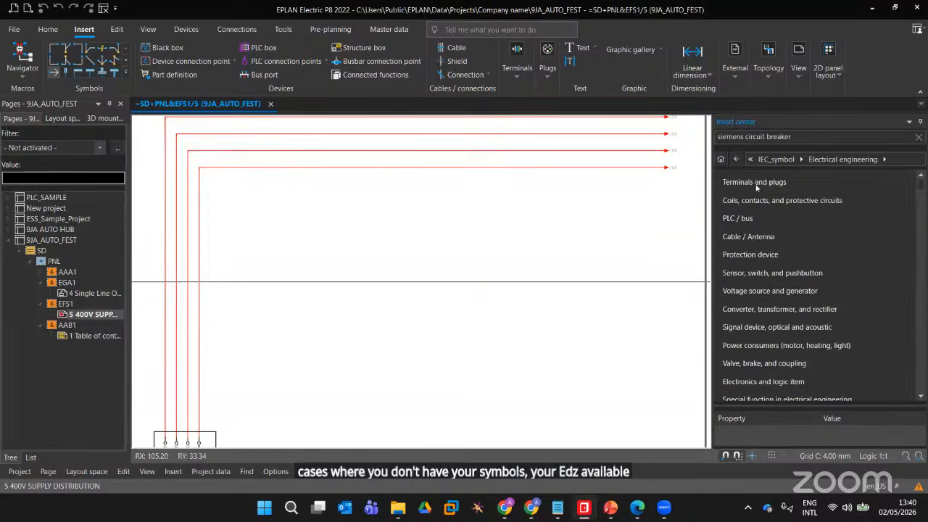
pyautogui.click(761, 260)
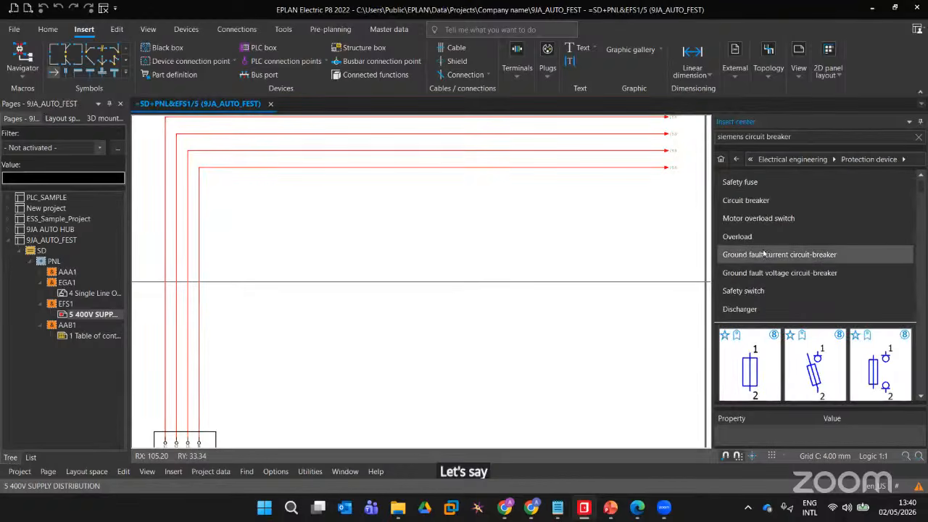
pyautogui.click(754, 201)
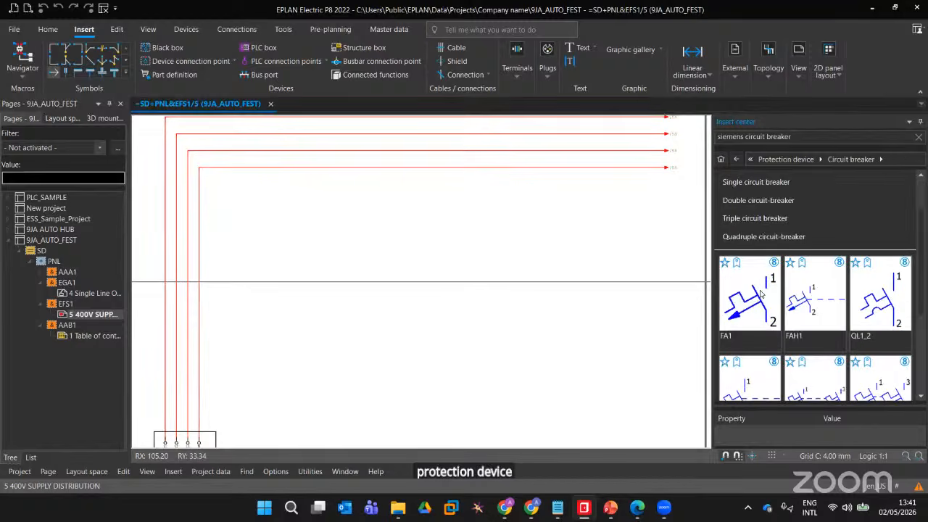
# Place the FA3 triple circuit breaker symbol in the open area below the four horizontal supply lines
pyautogui.scroll(-5, 765, 298)
pyautogui.scroll(-1, 766, 298)
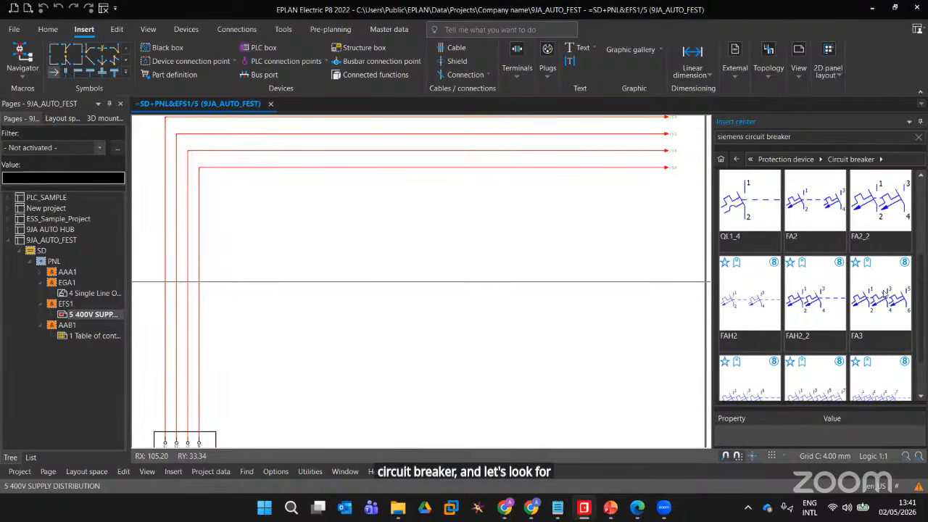
pyautogui.scroll(1, 873, 317)
pyautogui.scroll(2, 878, 312)
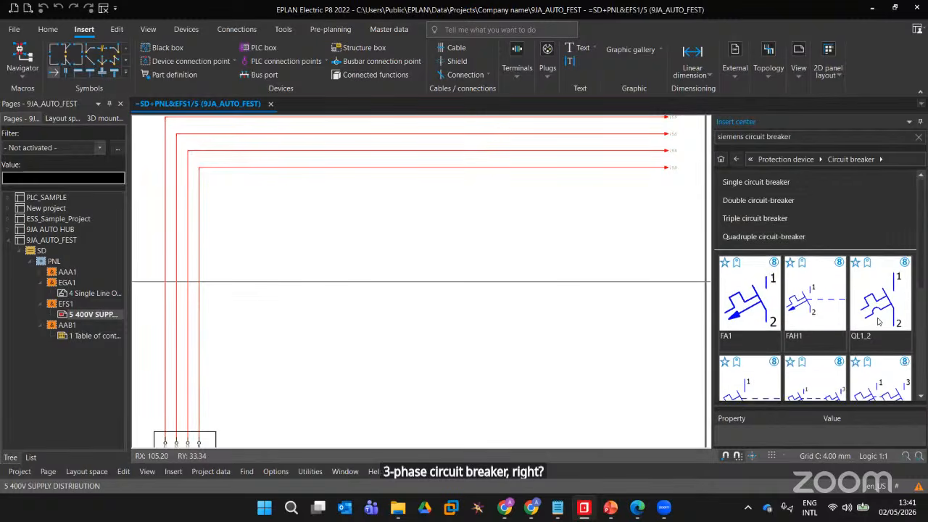
pyautogui.scroll(-3, 874, 326)
pyautogui.doubleClick(893, 351)
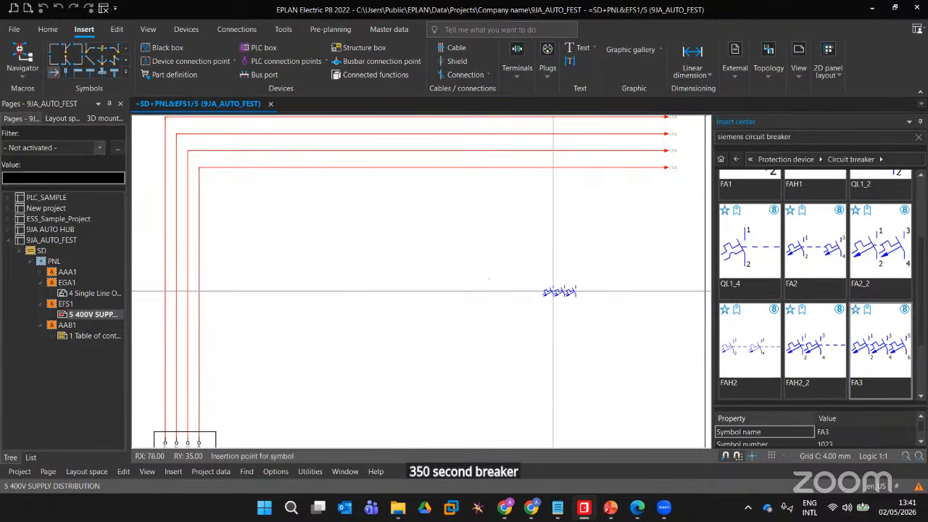
pyautogui.scroll(1, 395, 234)
pyautogui.scroll(-2, 396, 247)
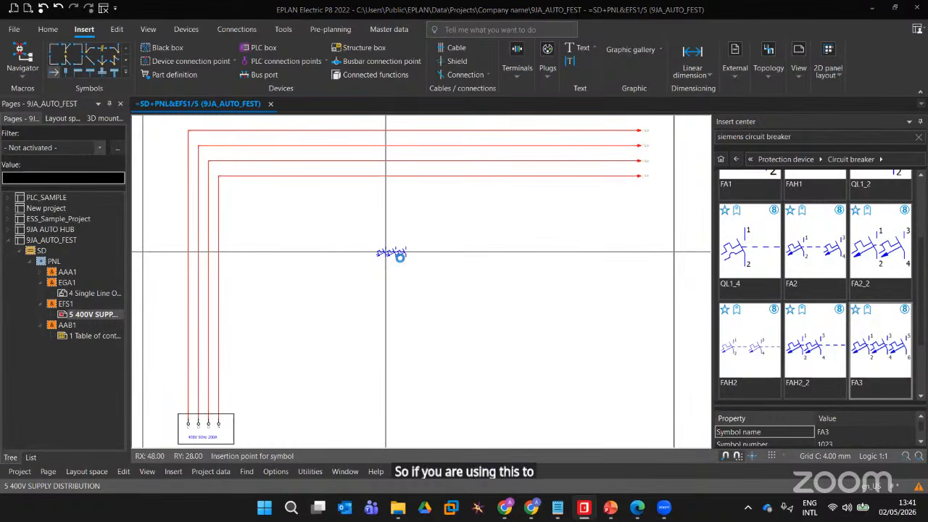
pyautogui.click(400, 256)
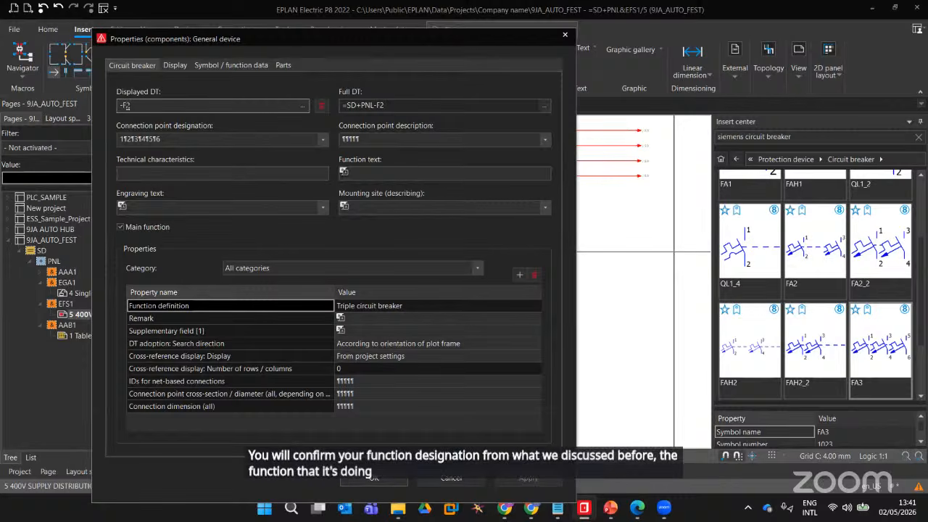
# Set the breaker's technical characteristics to 30A 400V 50HZ, accept its properties, and end symbol placement
pyautogui.click(120, 173)
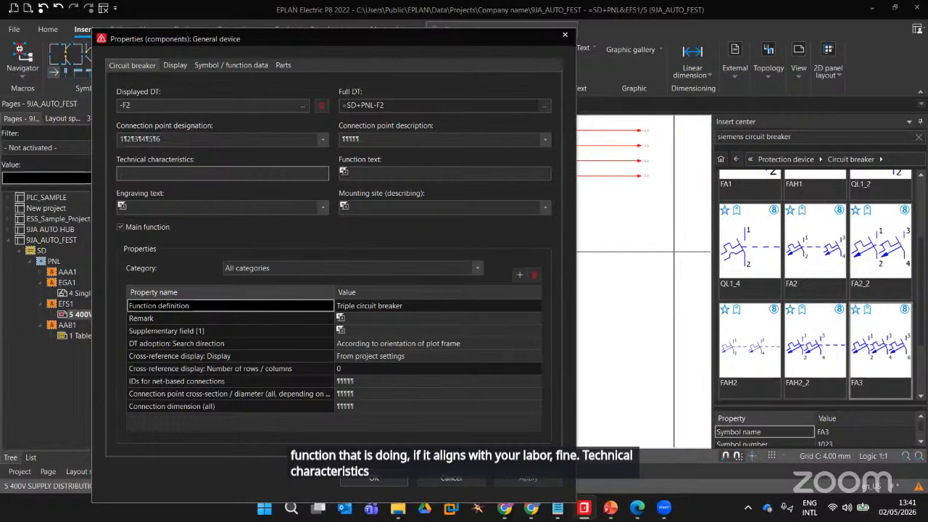
pyautogui.write('16a')
pyautogui.press('BackSpace')
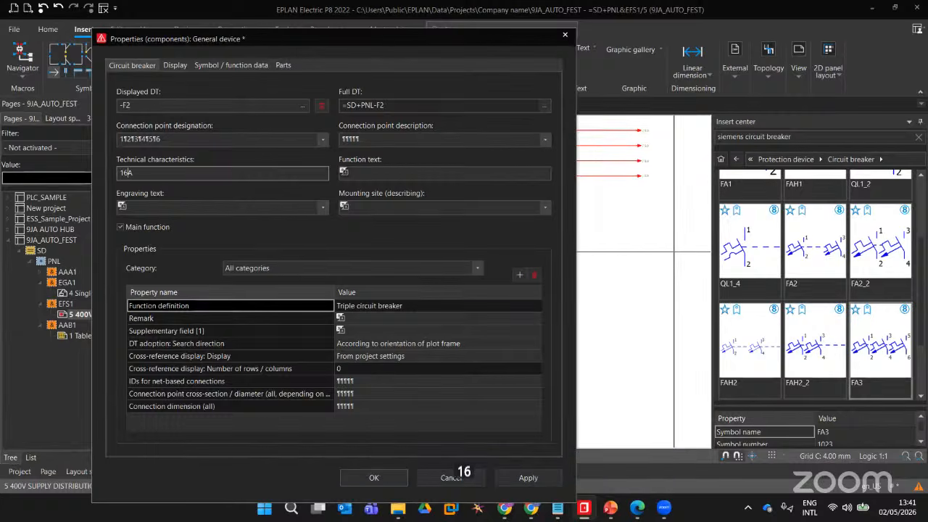
pyautogui.write('30A')
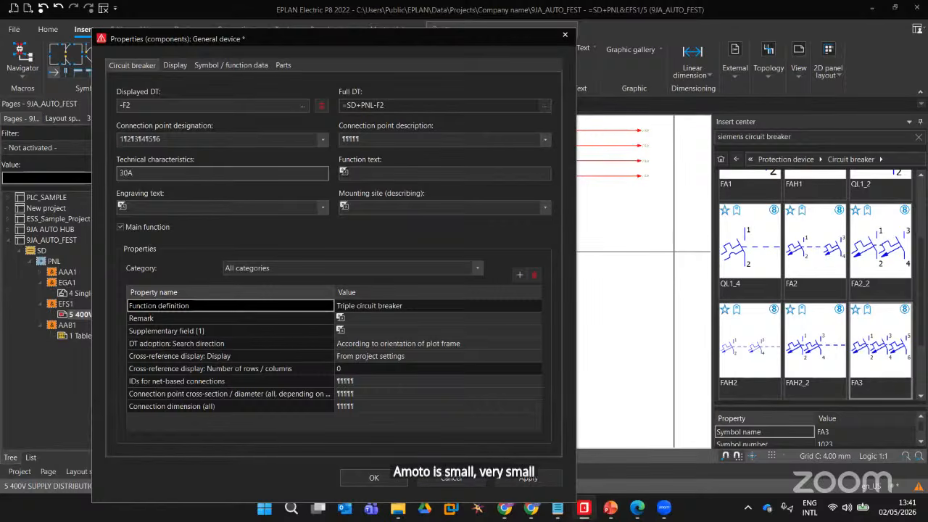
pyautogui.write(' 400V 5')
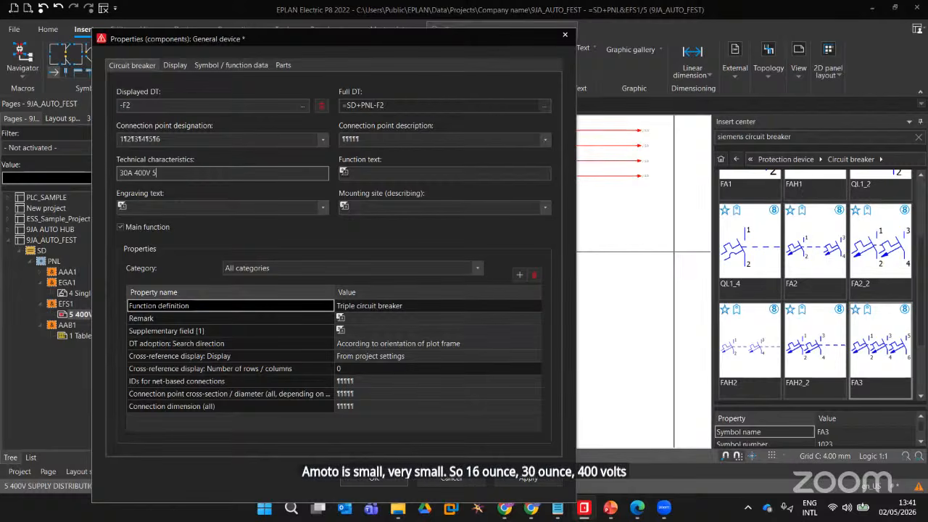
pyautogui.write('0HZ')
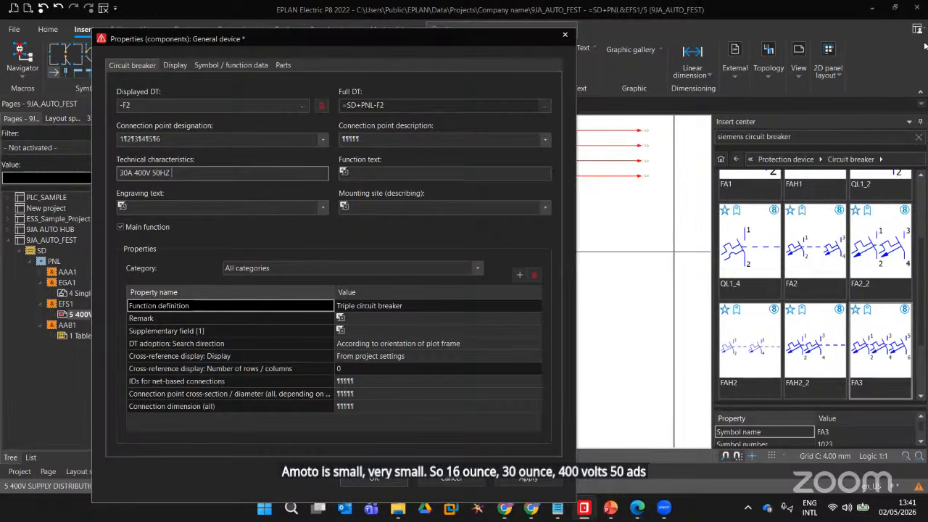
pyautogui.click(372, 485)
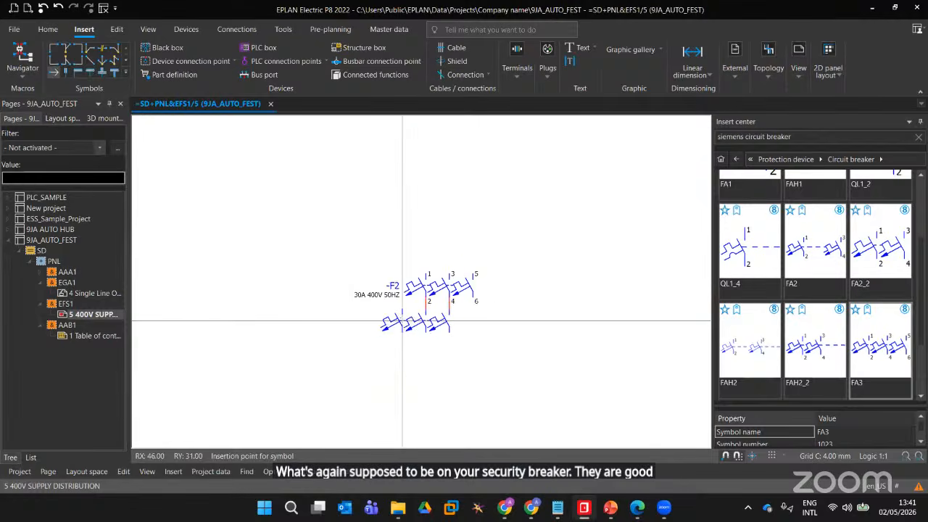
pyautogui.scroll(1, 402, 321)
pyautogui.press('Escape')
pyautogui.moveTo(568, 276); pyautogui.dragTo(352, 255, button='middle')
pyautogui.scroll(-3, 352, 255)
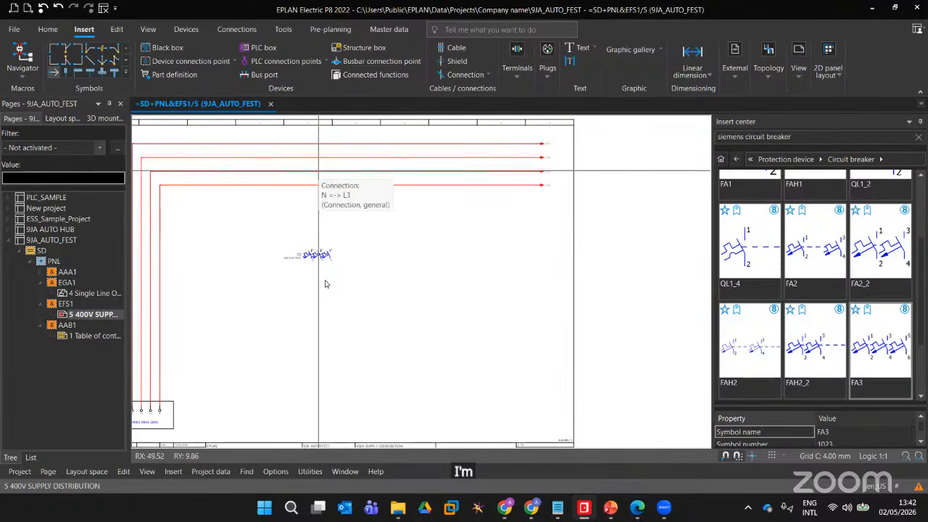
# Try a downward T-node from the fourth supply line to the breaker's first pole, and delete it
pyautogui.moveTo(663, 500)
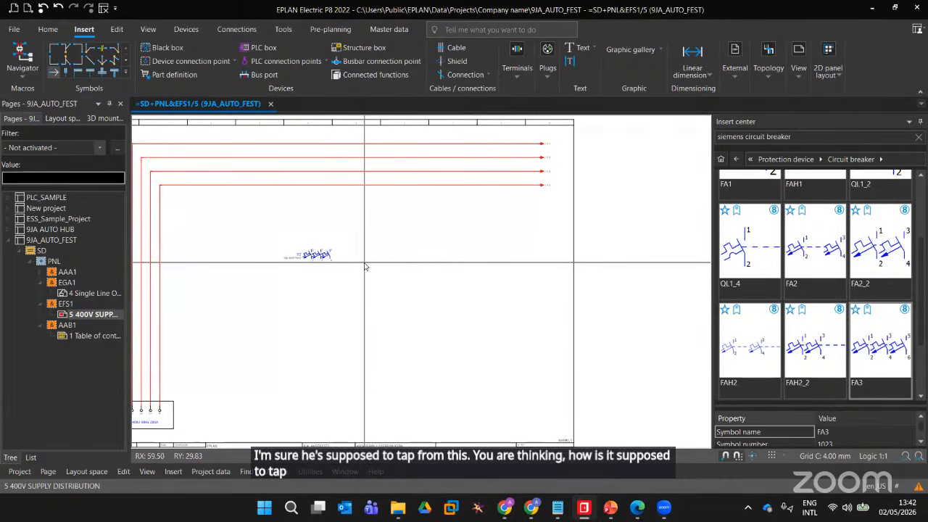
pyautogui.moveTo(351, 280); pyautogui.dragTo(422, 279, button='middle')
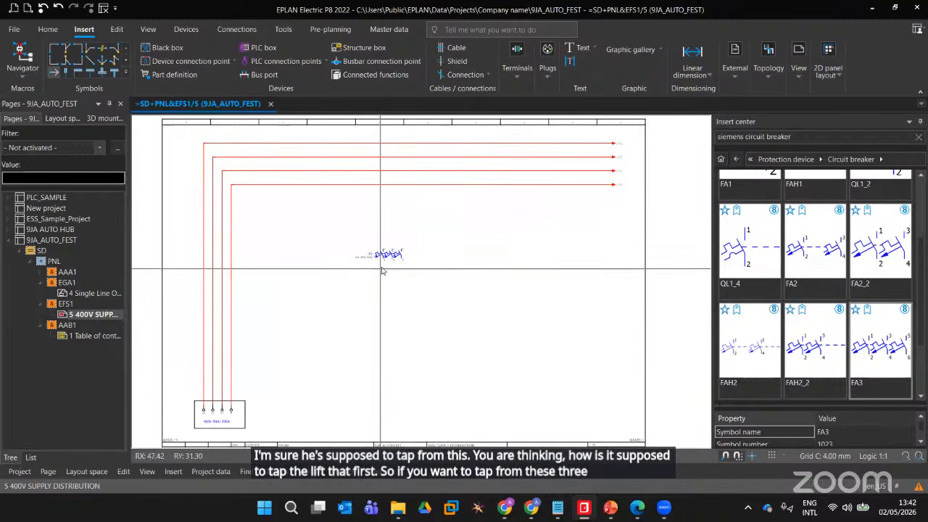
pyautogui.click(65, 49)
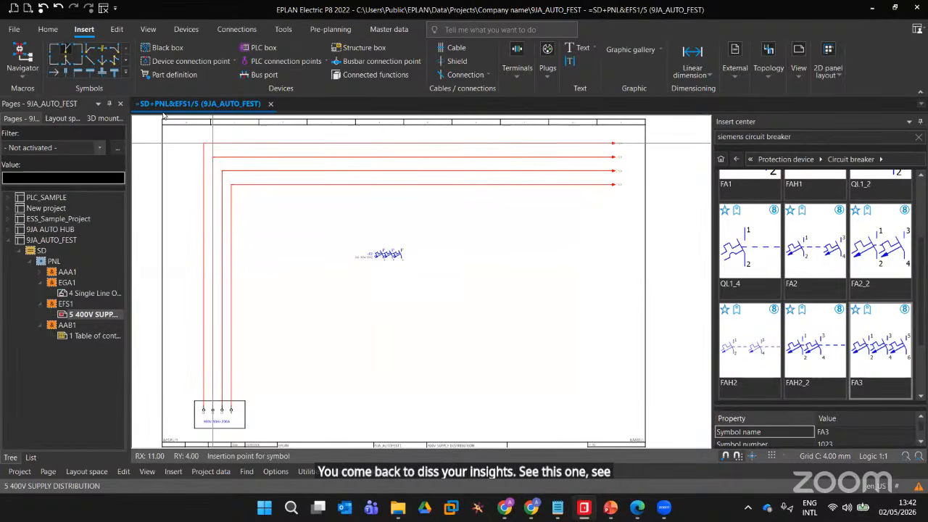
pyautogui.scroll(2, 374, 216)
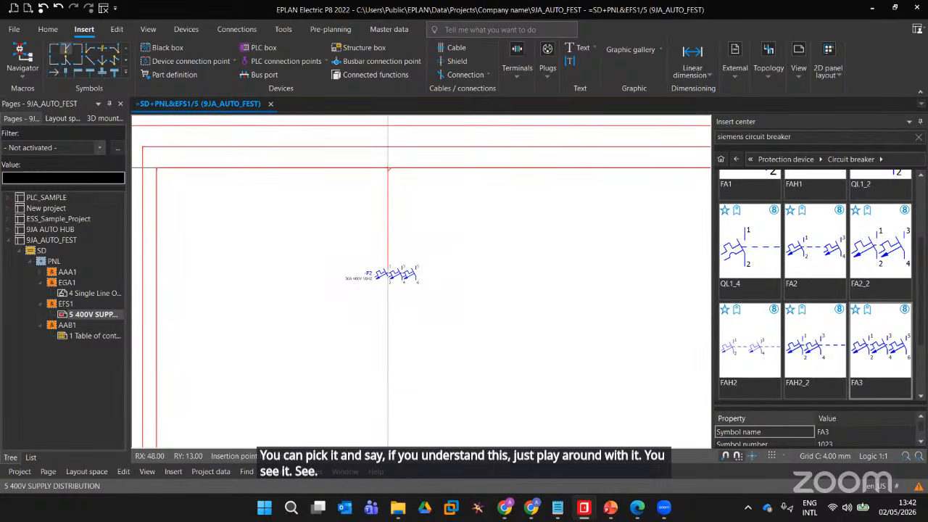
pyautogui.scroll(2, 388, 169)
pyautogui.scroll(2, 388, 180)
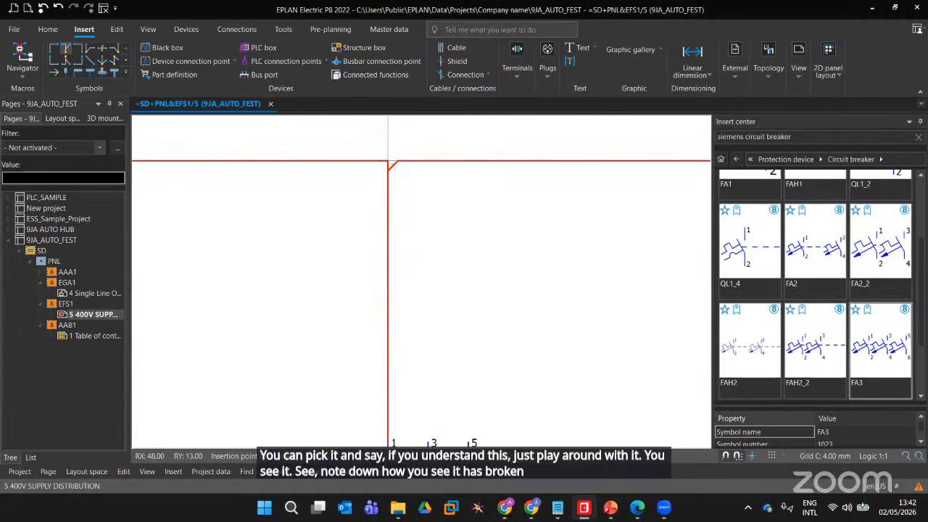
pyautogui.scroll(-2, 388, 168)
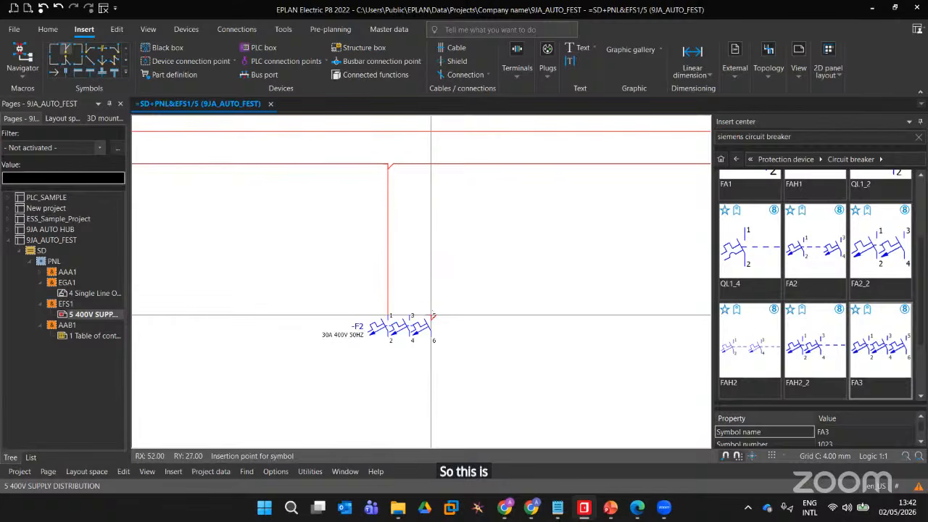
pyautogui.press('Escape')
pyautogui.click(392, 165)
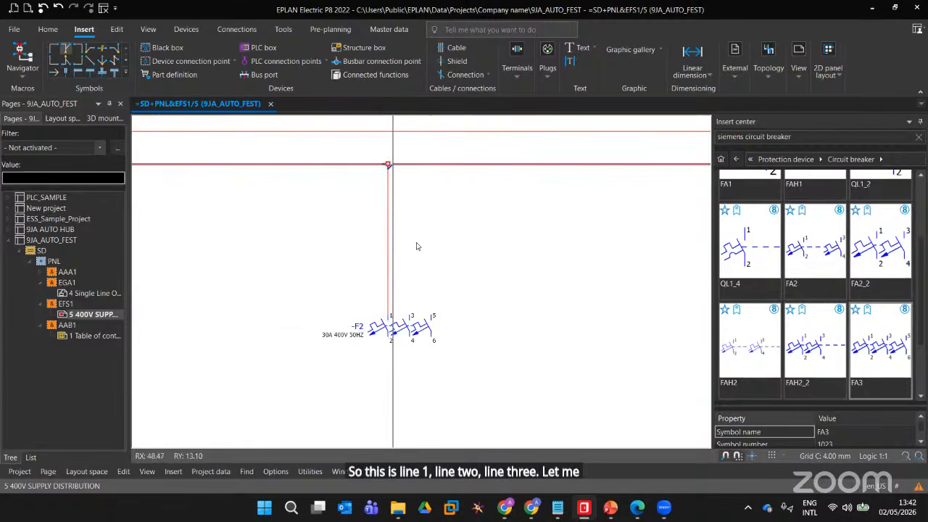
pyautogui.press('Delete')
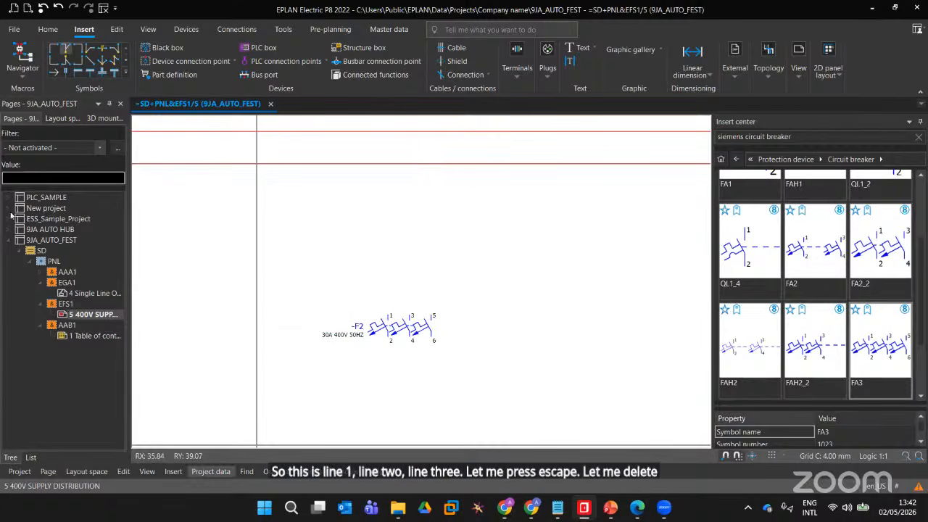
# Connect the first, second and third supply lines to breaker connection points 1, 3 and 5 with downward T-nodes
pyautogui.click(66, 49)
pyautogui.scroll(-3, 410, 276)
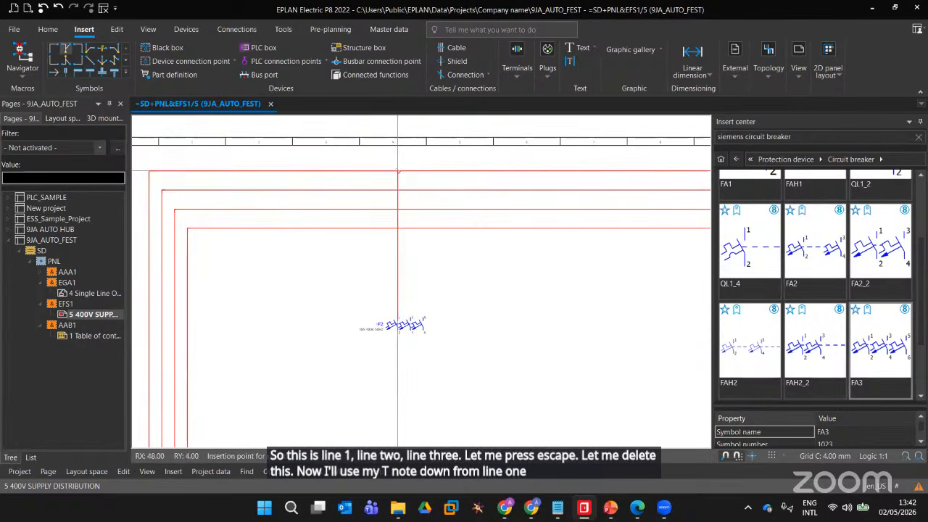
pyautogui.click(398, 172)
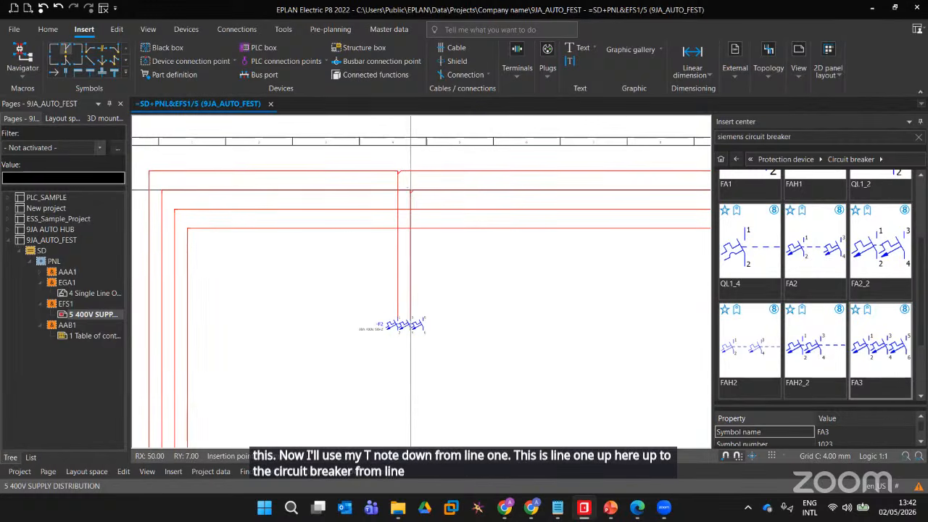
pyautogui.click(411, 191)
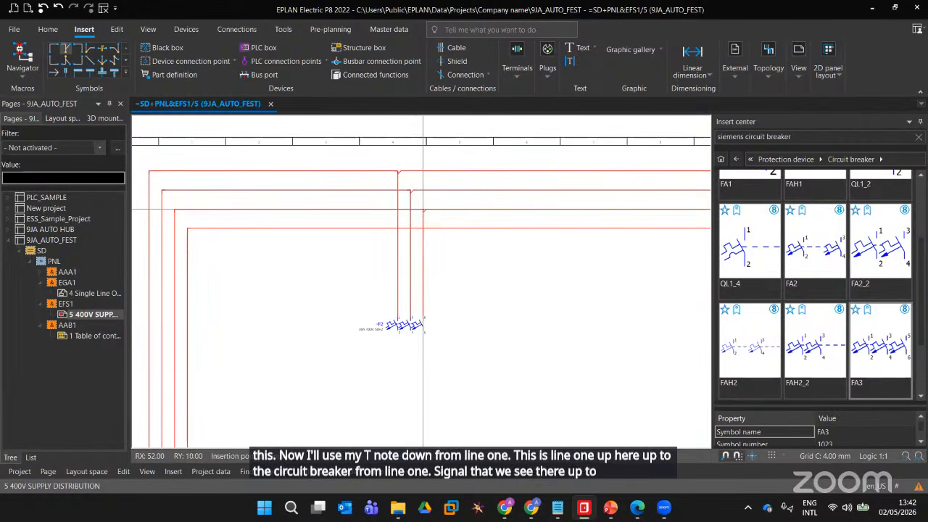
pyautogui.click(424, 210)
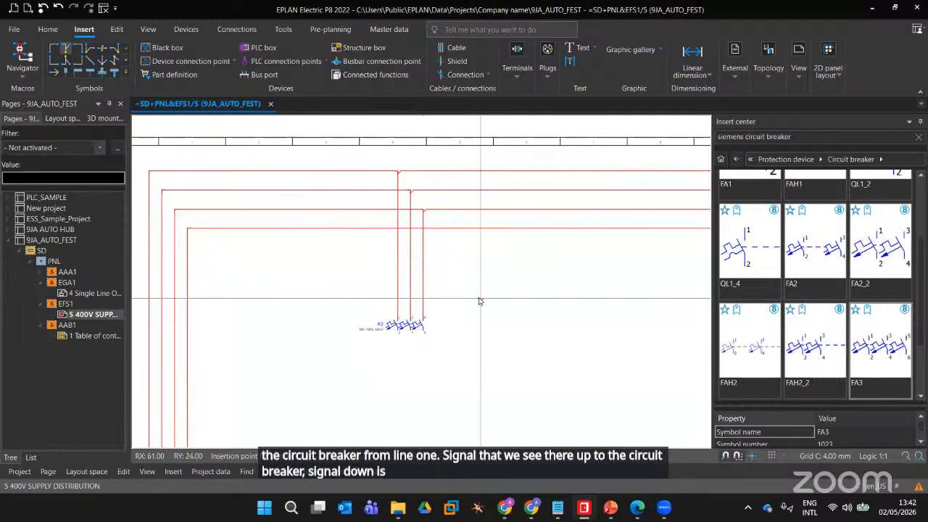
pyautogui.scroll(-3, 422, 388)
pyautogui.scroll(3, 426, 389)
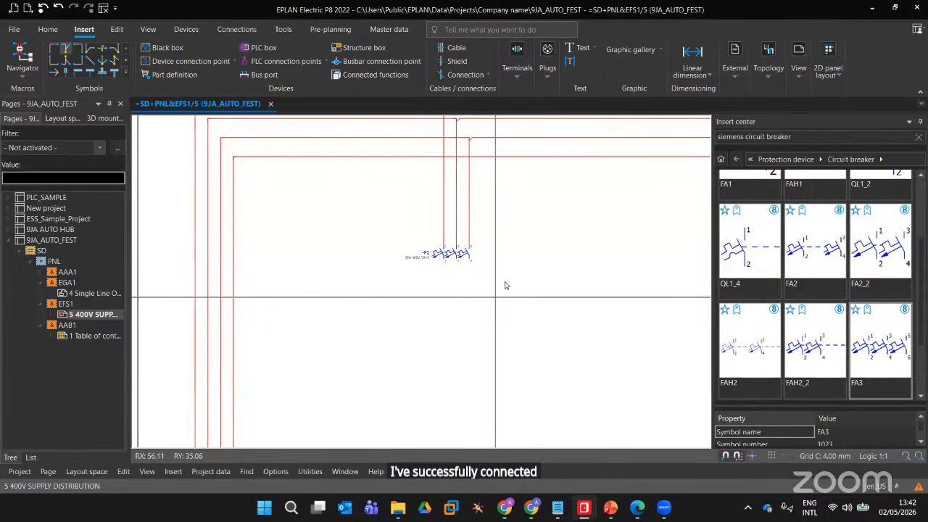
pyautogui.scroll(-2, 457, 341)
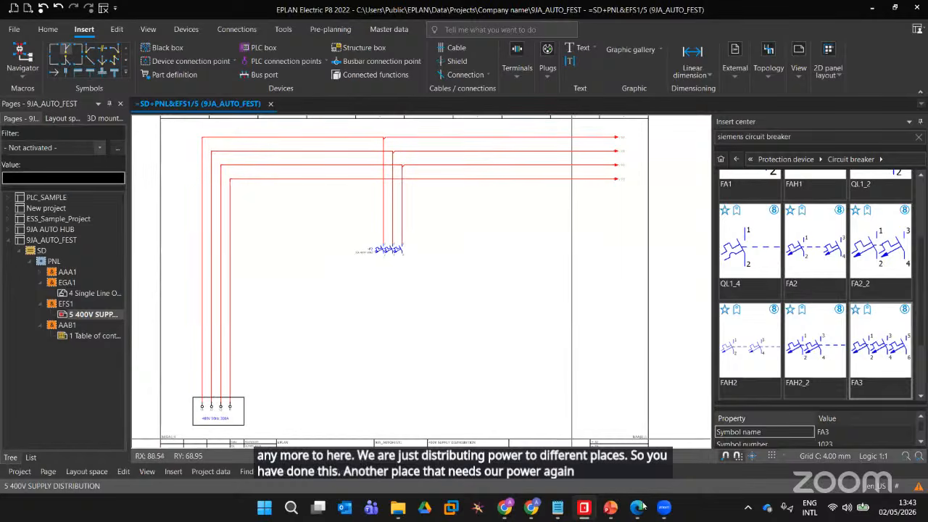
# Search the Insert center for PHOENIX CONVERTER
pyautogui.moveTo(665, 507)
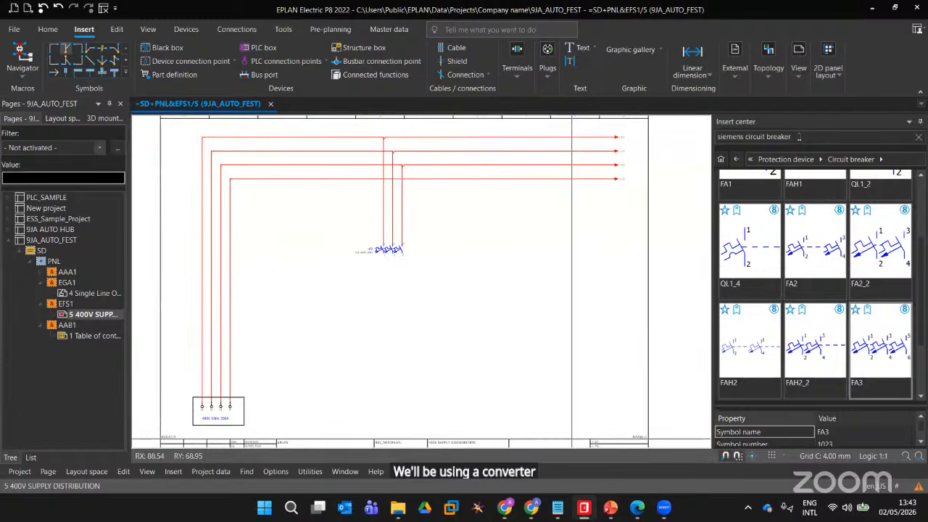
pyautogui.tripleClick(798, 136)
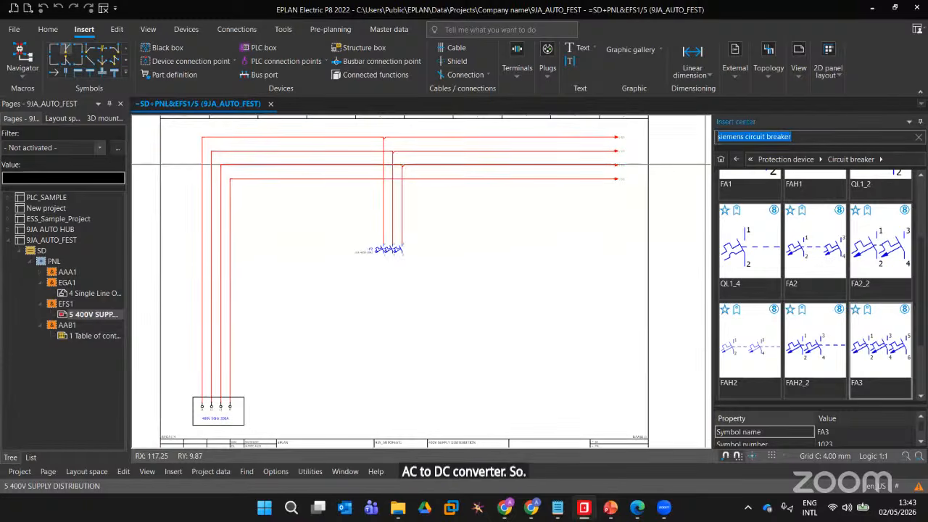
pyautogui.write('PHONE,')
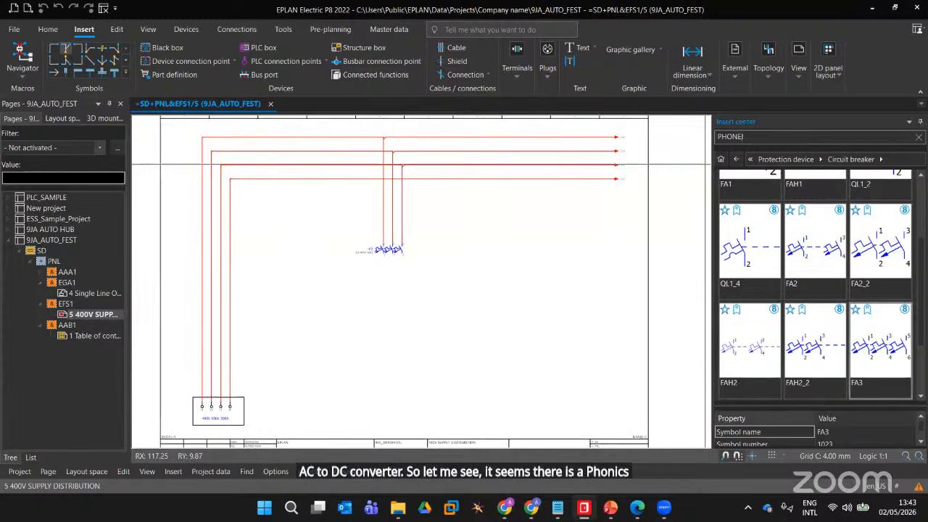
pyautogui.press('BackSpace')
pyautogui.press('BackSpace')
pyautogui.write('E')
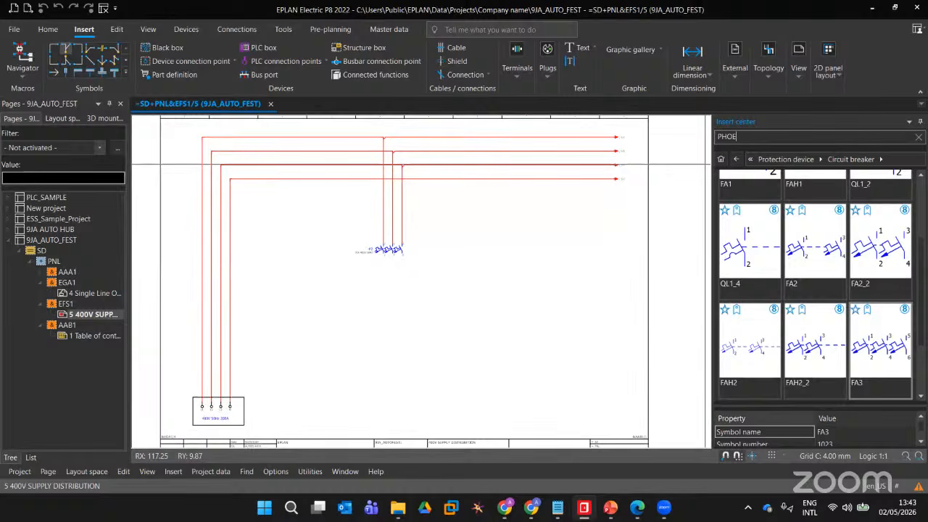
pyautogui.write('NIX')
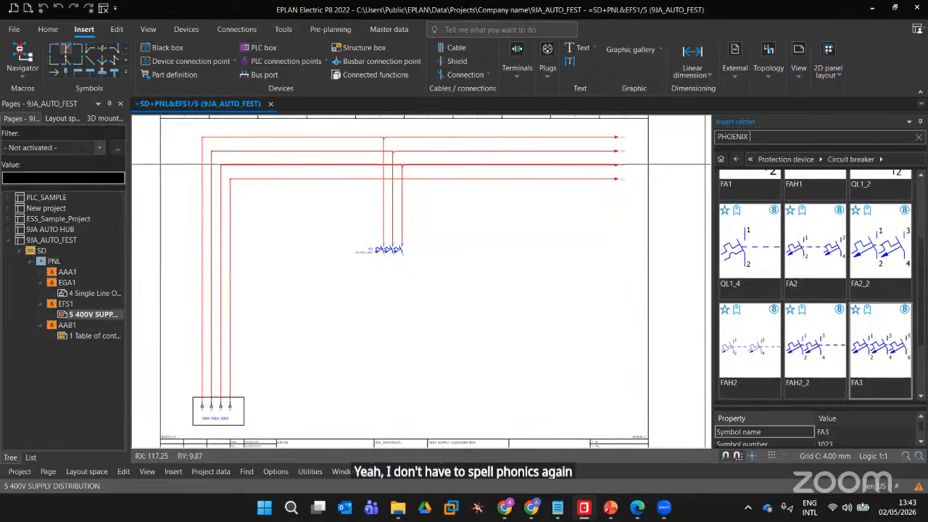
pyautogui.write(' CONVERTER')
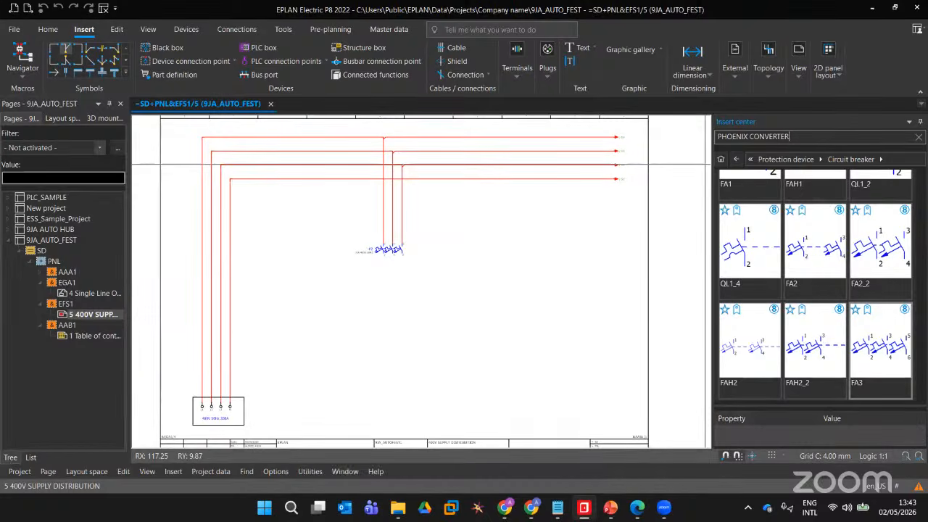
pyautogui.press('Return')
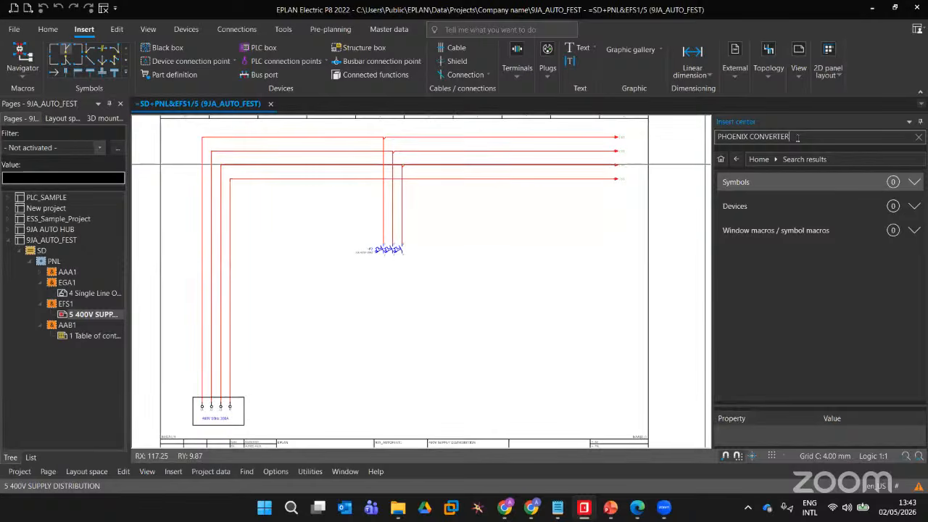
# Search the Insert center for PHOENIX POWER SUPPLY and expand the matching devices
pyautogui.press('BackSpace')
pyautogui.press('BackSpace')
pyautogui.press('BackSpace')
pyautogui.press('BackSpace')
pyautogui.press('BackSpace')
pyautogui.press('BackSpace')
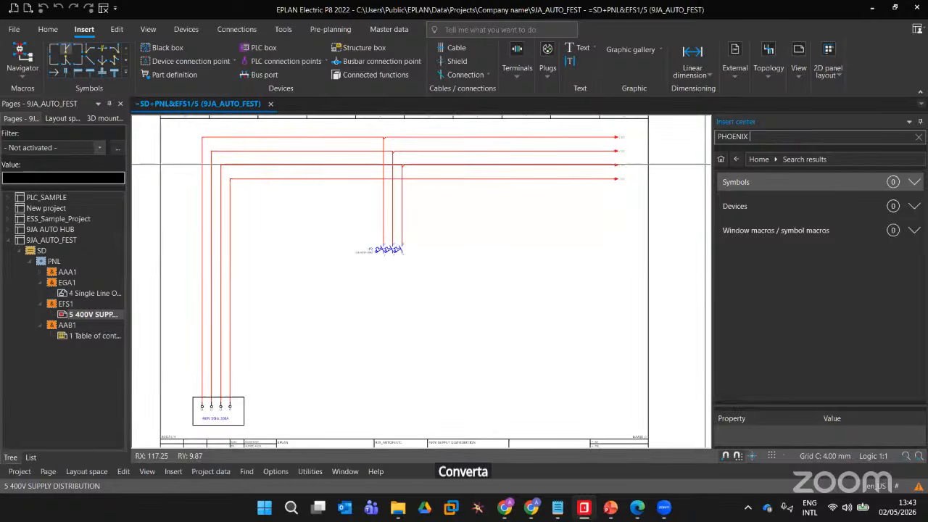
pyautogui.write('POWER SUPP')
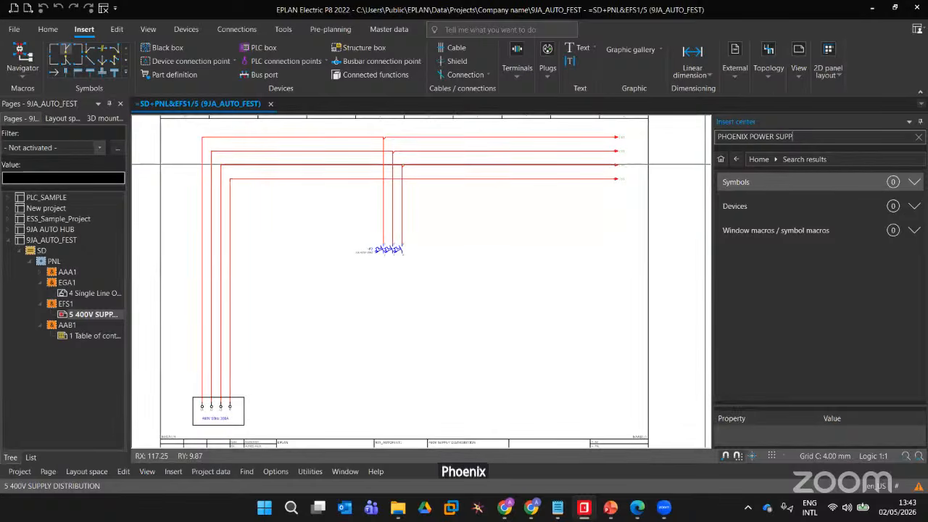
pyautogui.write('LY')
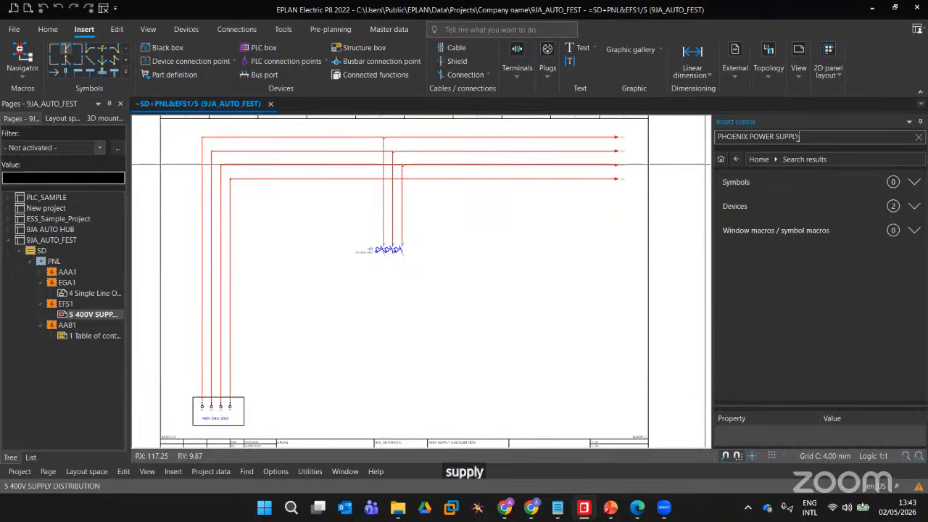
pyautogui.click(772, 206)
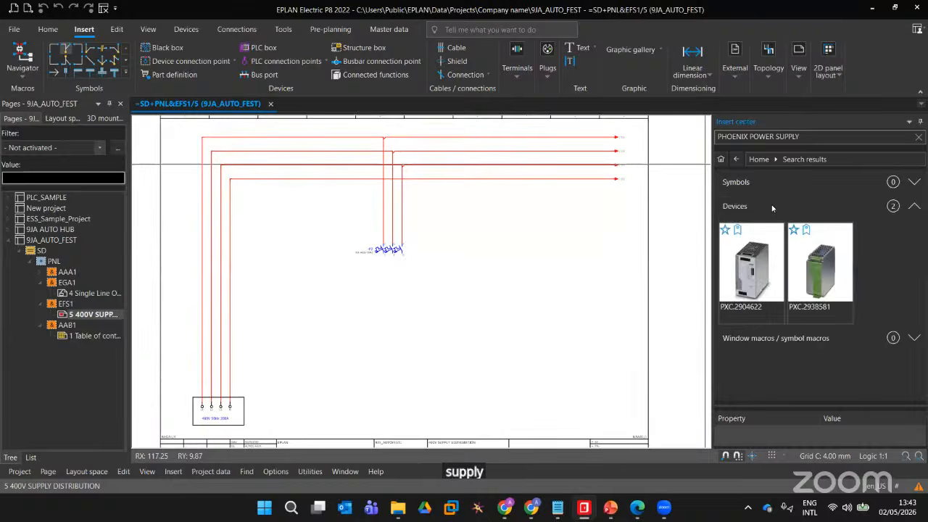
# Place the PXC.2938581 single-phase power supply beside the triple breaker, below the supply lines, using the Do not modify insertion mode
pyautogui.click(819, 270)
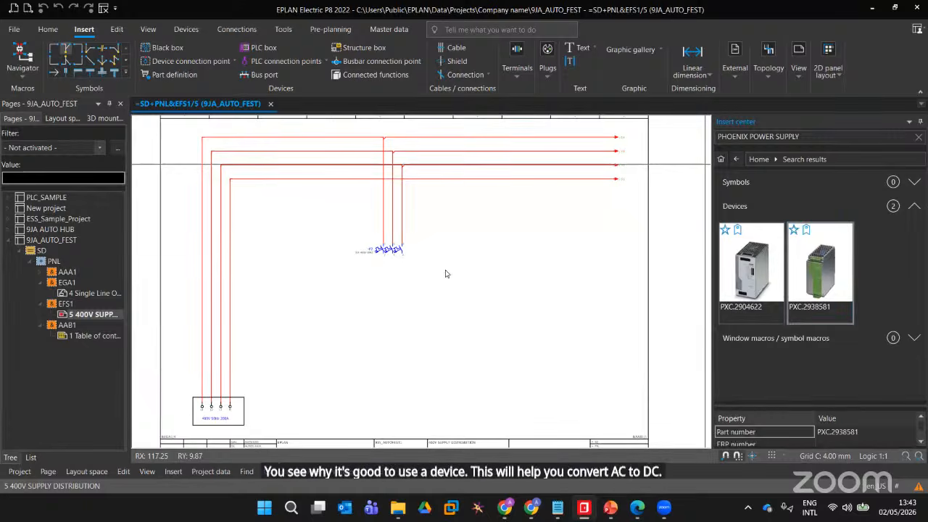
pyautogui.scroll(3, 477, 246)
pyautogui.scroll(3, 477, 250)
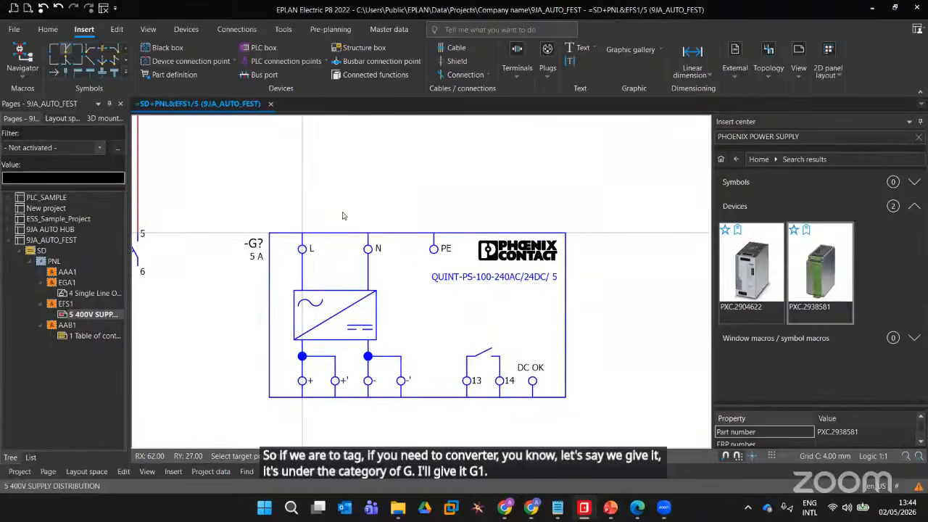
pyautogui.scroll(-3, 337, 217)
pyautogui.moveTo(351, 209); pyautogui.dragTo(379, 377, button='middle')
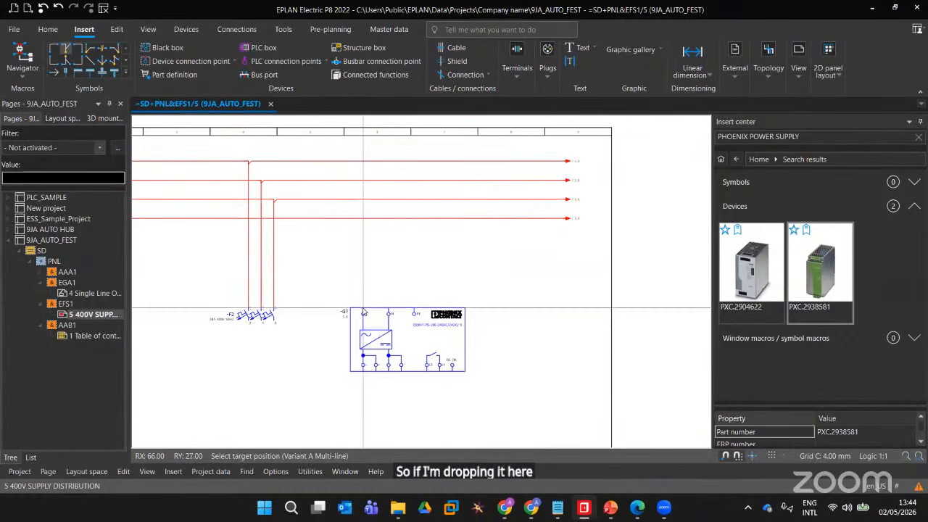
pyautogui.click(362, 313)
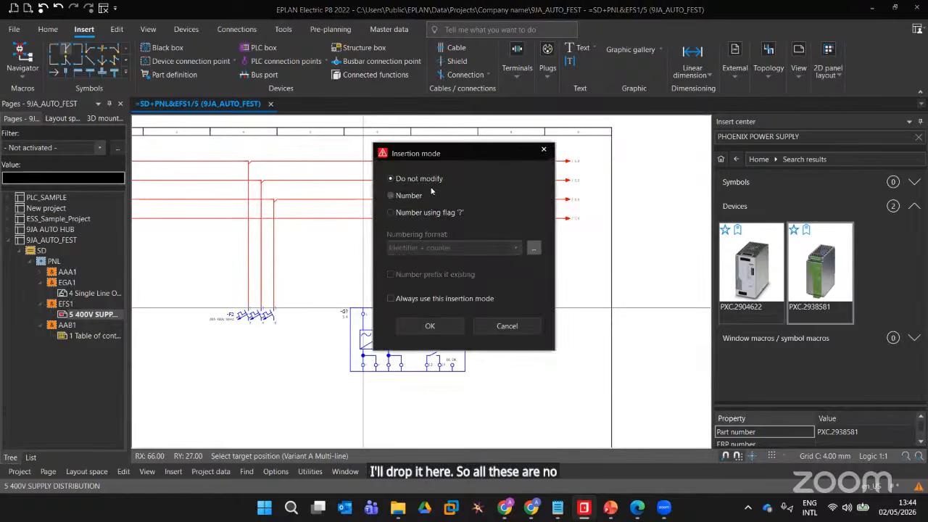
pyautogui.click(430, 326)
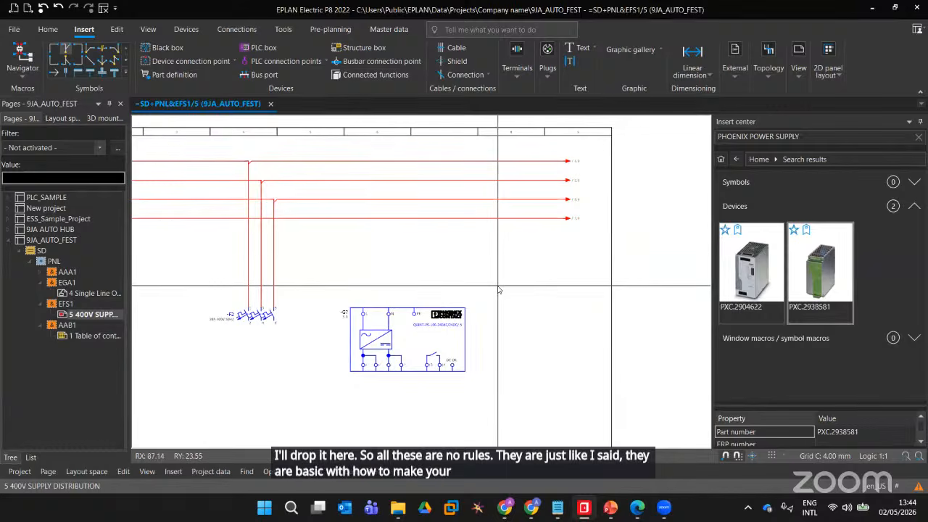
# Move the triple breaker and its three T-nodes along the supply lines, farther away from the power supply
pyautogui.scroll(-2, 498, 291)
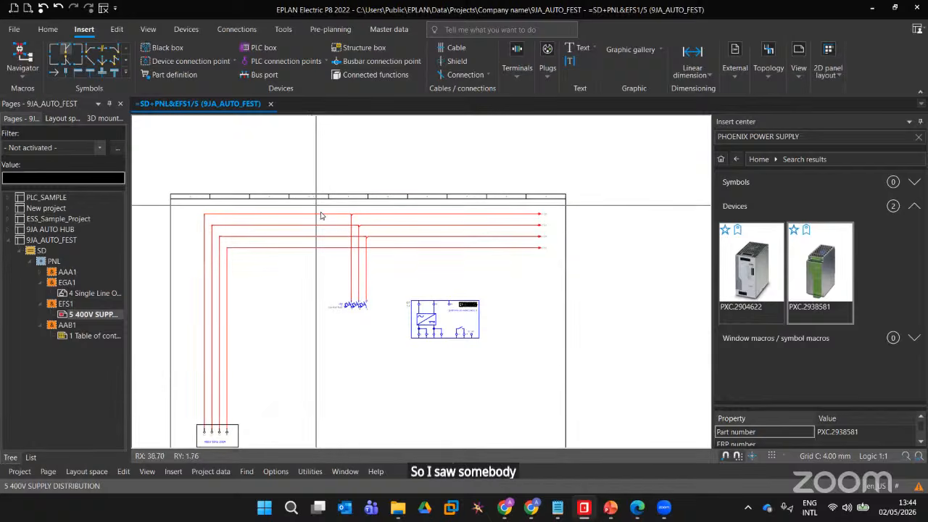
pyautogui.moveTo(332, 203); pyautogui.dragTo(403, 312)
pyautogui.moveTo(405, 351); pyautogui.dragTo(404, 346)
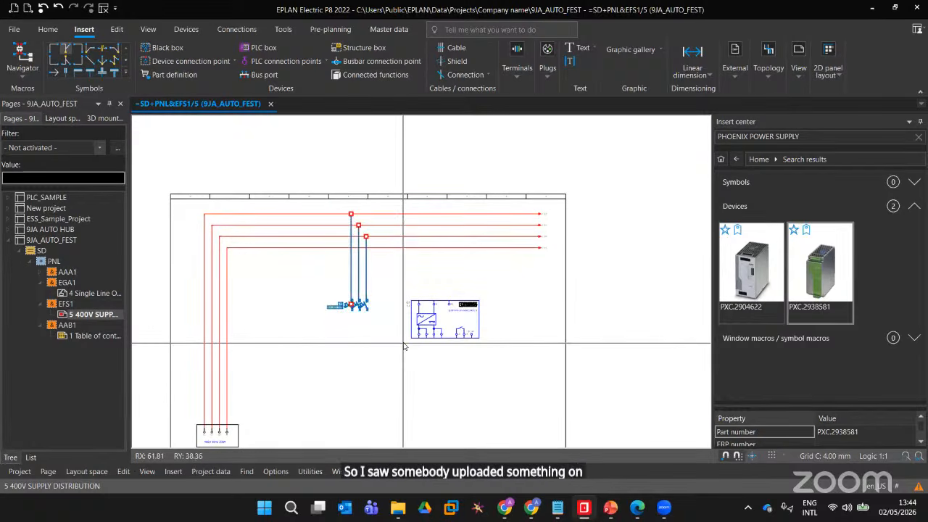
pyautogui.moveTo(351, 214); pyautogui.dragTo(319, 218)
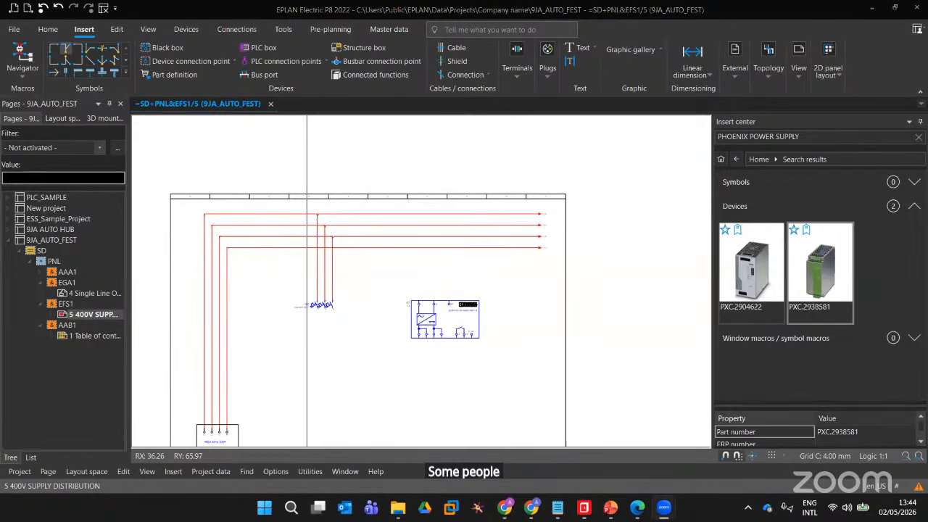
# Examine the placed power supply's input and output connection points and compare them with a preview of device PXC.2904622
pyautogui.moveTo(663, 507)
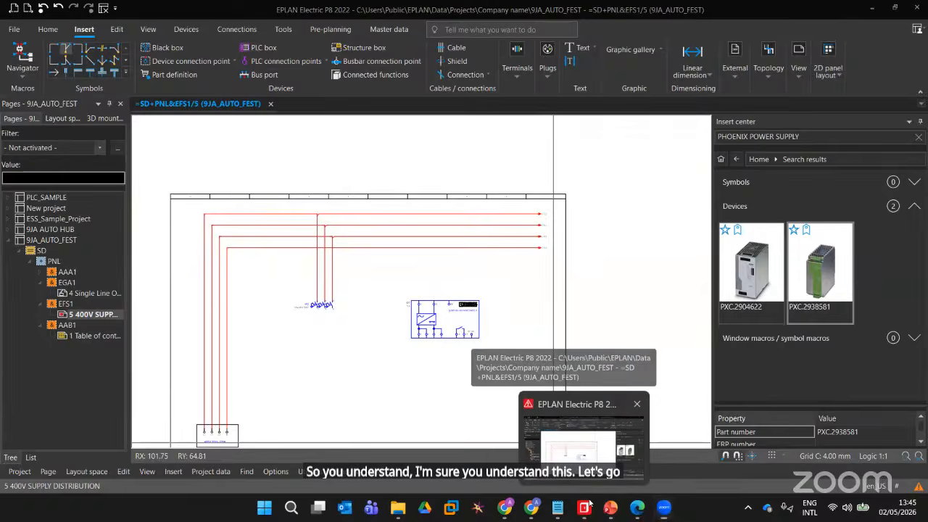
pyautogui.scroll(3, 419, 346)
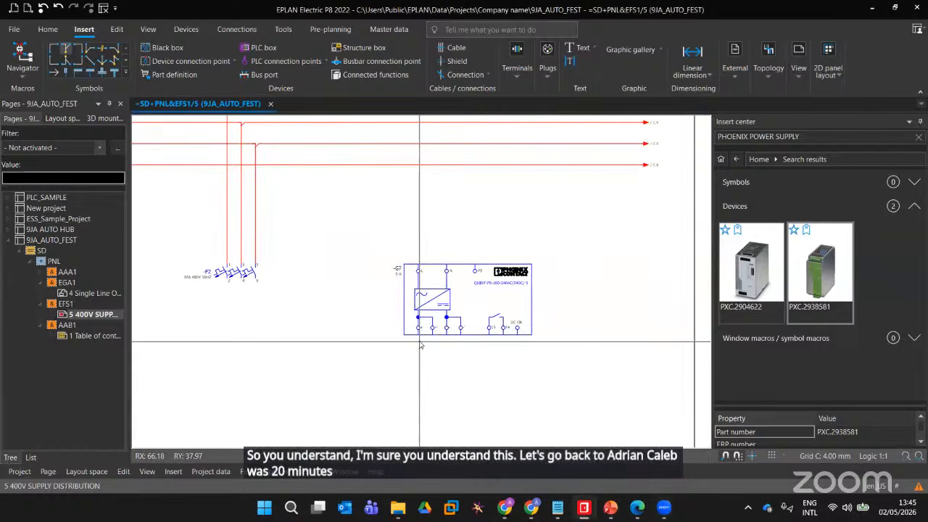
pyautogui.moveTo(438, 225); pyautogui.dragTo(396, 243, button='middle')
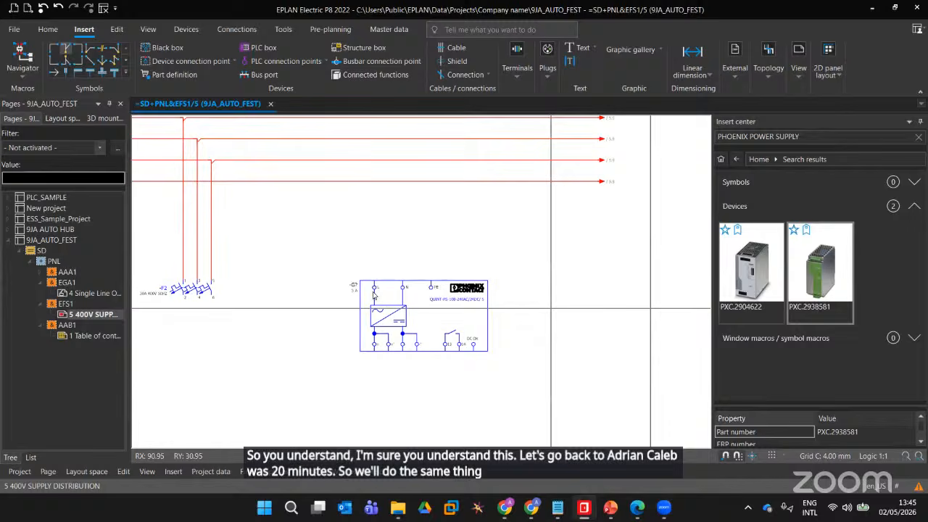
pyautogui.scroll(3, 353, 211)
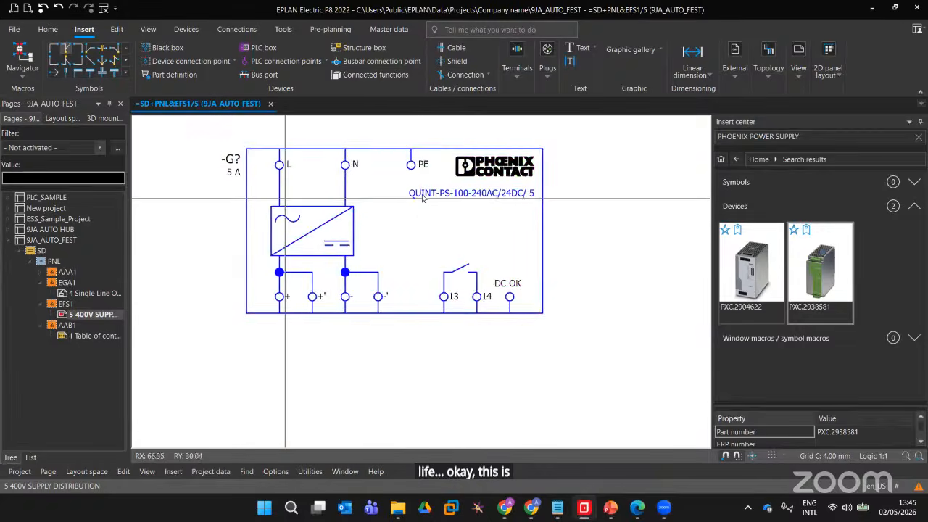
pyautogui.scroll(1, 432, 199)
pyautogui.moveTo(439, 266); pyautogui.dragTo(446, 329, button='middle')
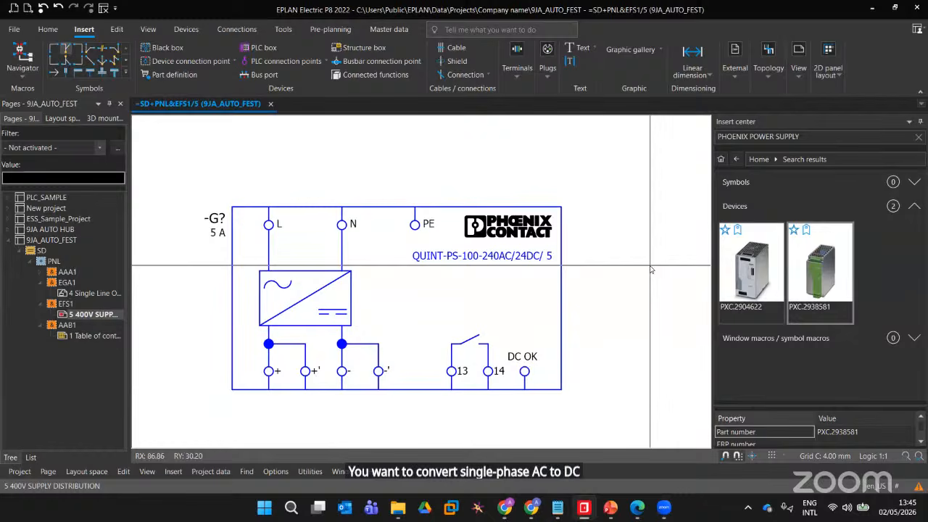
pyautogui.click(743, 262)
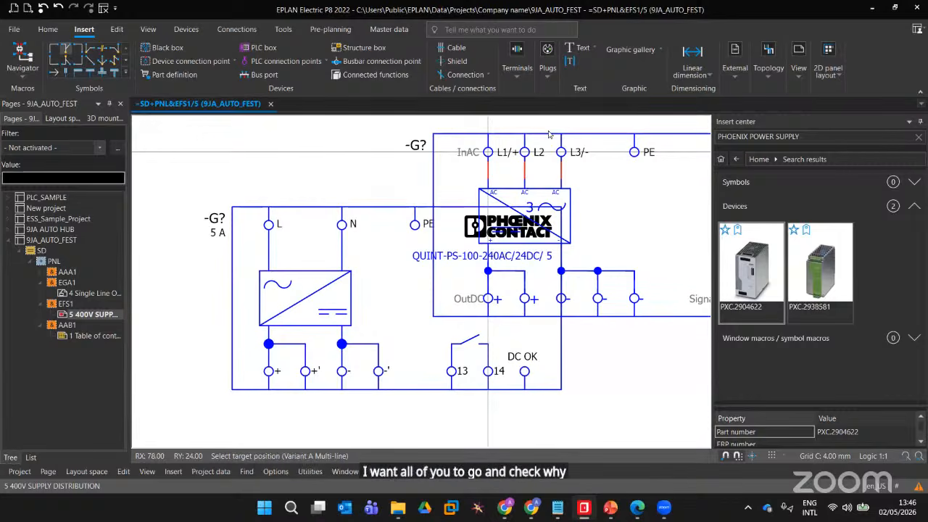
pyautogui.press('Escape')
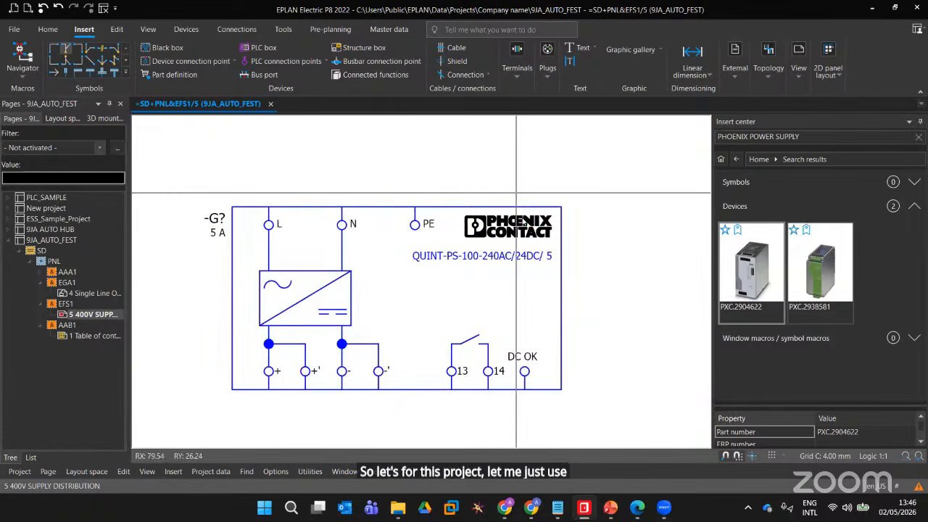
# Replace the single-phase power supply with the three-phase PXC.2904622, aligned beside the triple breaker, using the Do not modify insertion mode
pyautogui.click(524, 223)
pyautogui.press('Delete')
pyautogui.doubleClick(736, 273)
pyautogui.scroll(-3, 289, 238)
pyautogui.moveTo(292, 240); pyautogui.dragTo(591, 233, button='middle')
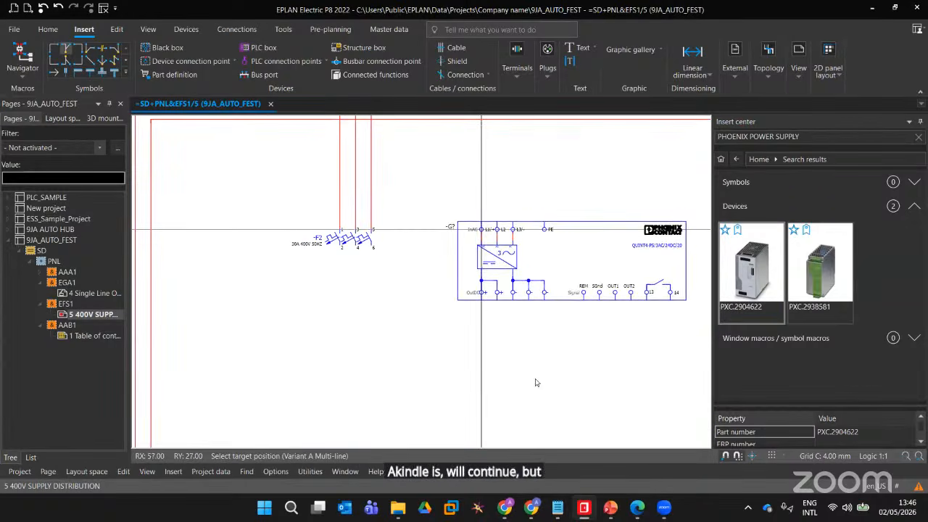
pyautogui.click(481, 232)
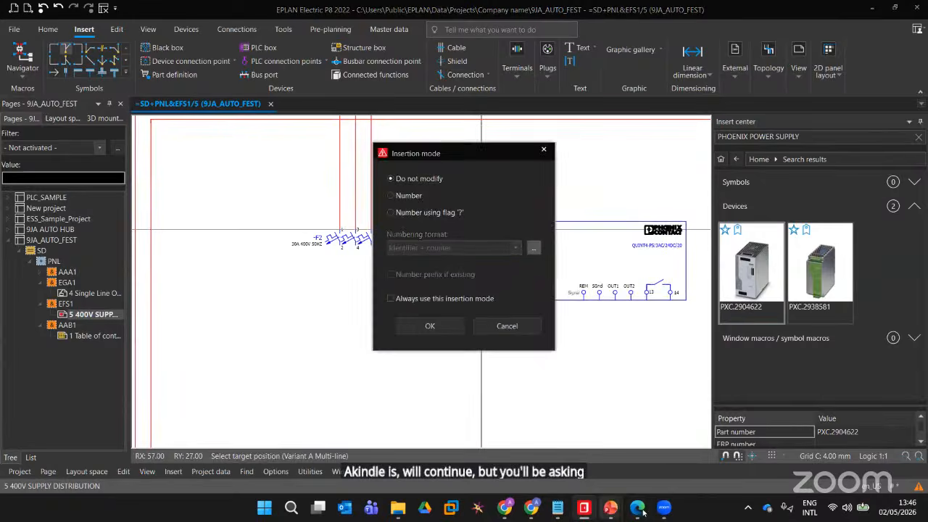
pyautogui.click(428, 326)
pyautogui.press('Escape')
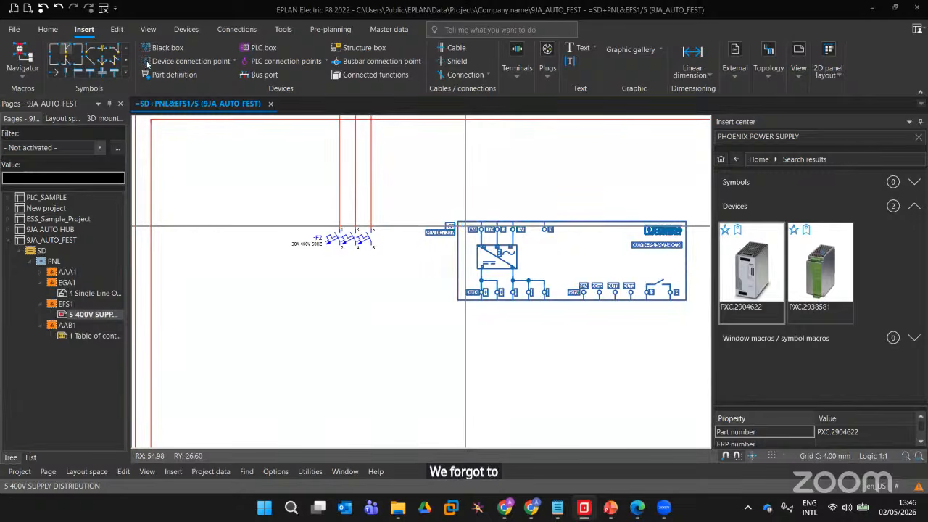
# Set the three-phase power supply's displayed device tag to -G1 and accept its properties
pyautogui.doubleClick(468, 231)
pyautogui.press('BackSpace')
pyautogui.write('1')
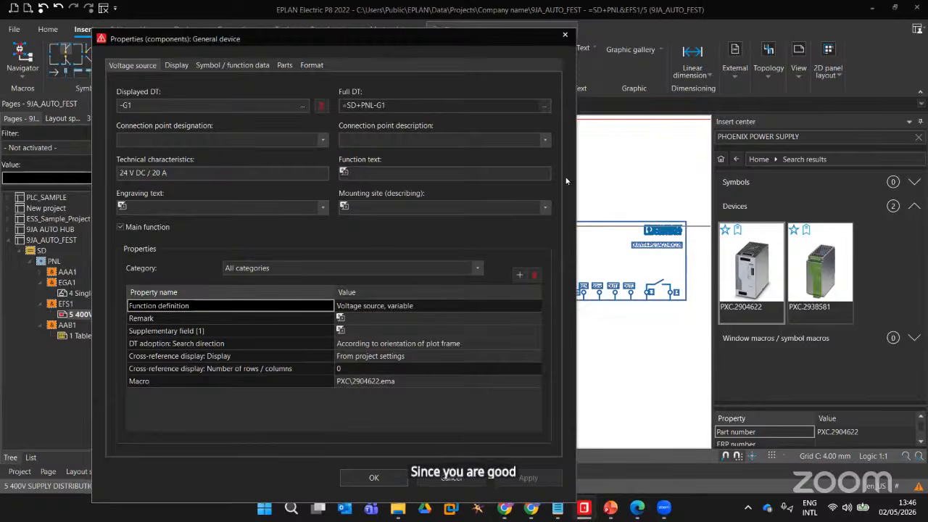
pyautogui.click(373, 478)
pyautogui.scroll(-2, 539, 173)
pyautogui.scroll(1, 541, 170)
pyautogui.click(542, 165)
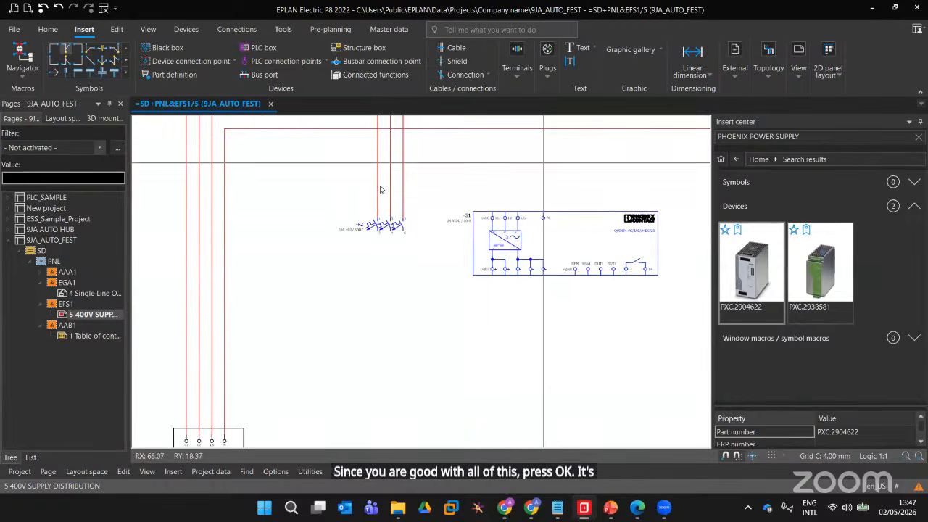
pyautogui.scroll(3, 435, 270)
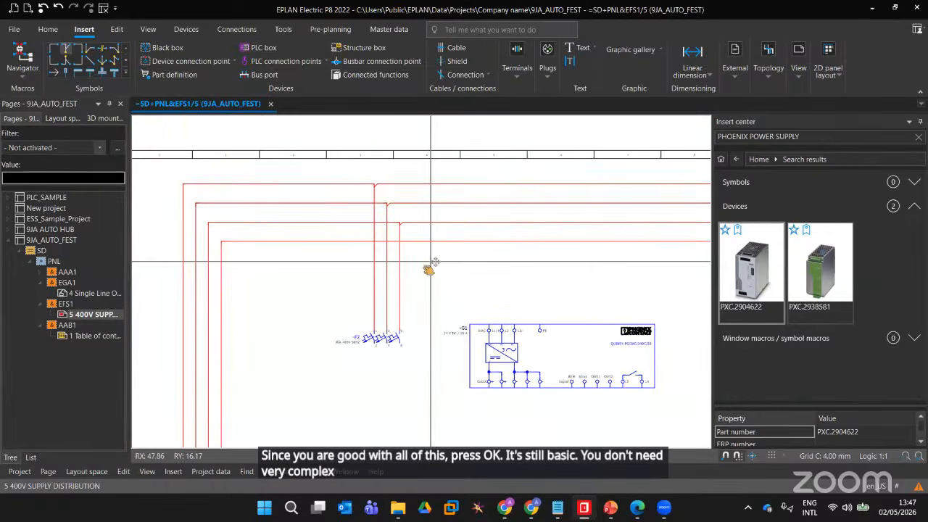
pyautogui.scroll(1, 437, 285)
pyautogui.scroll(1, 400, 244)
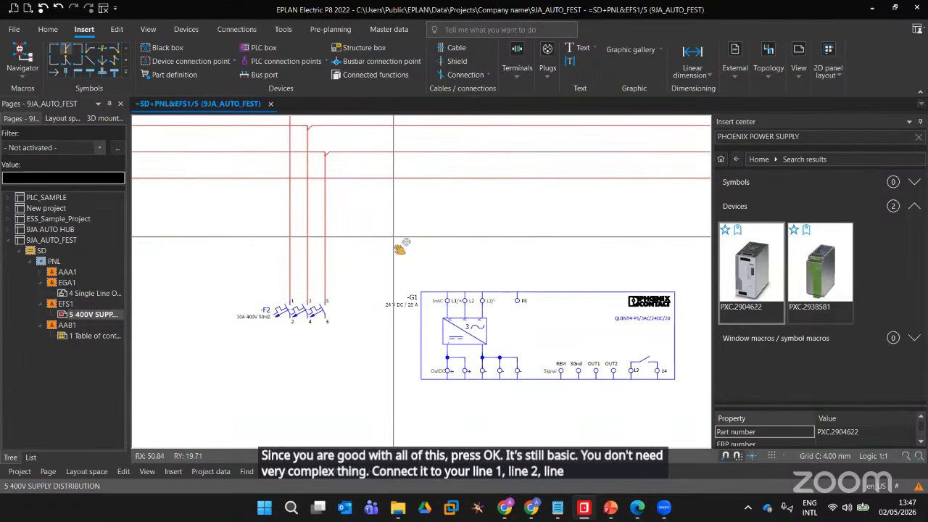
pyautogui.scroll(-2, 396, 242)
pyautogui.moveTo(255, 392); pyautogui.dragTo(330, 135, button='middle')
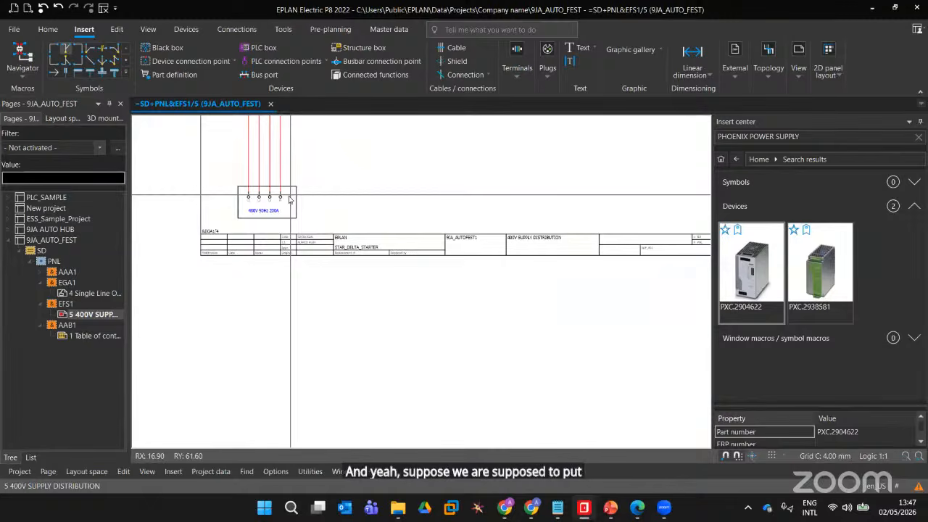
pyautogui.moveTo(379, 269); pyautogui.dragTo(255, 428, button='middle')
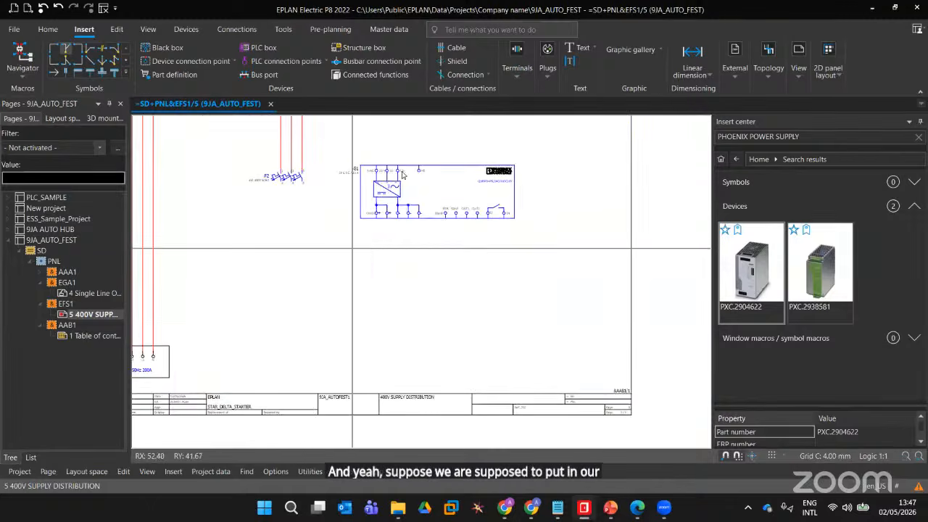
# Examine the three-phase power supply's AC inputs, PE terminal, DC outputs and signal contacts
pyautogui.scroll(2, 353, 252)
pyautogui.moveTo(511, 143); pyautogui.dragTo(480, 328, button='middle')
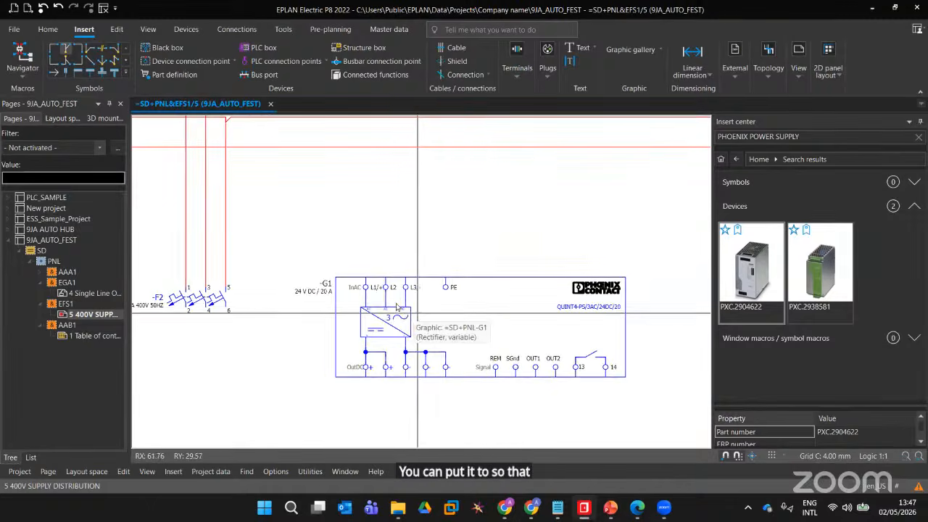
pyautogui.moveTo(392, 230); pyautogui.dragTo(399, 262, button='middle')
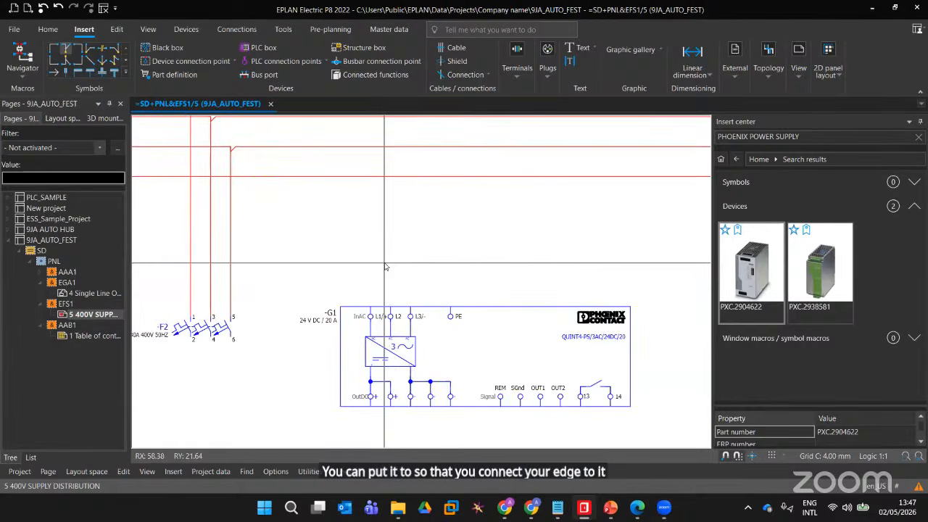
pyautogui.scroll(2, 386, 260)
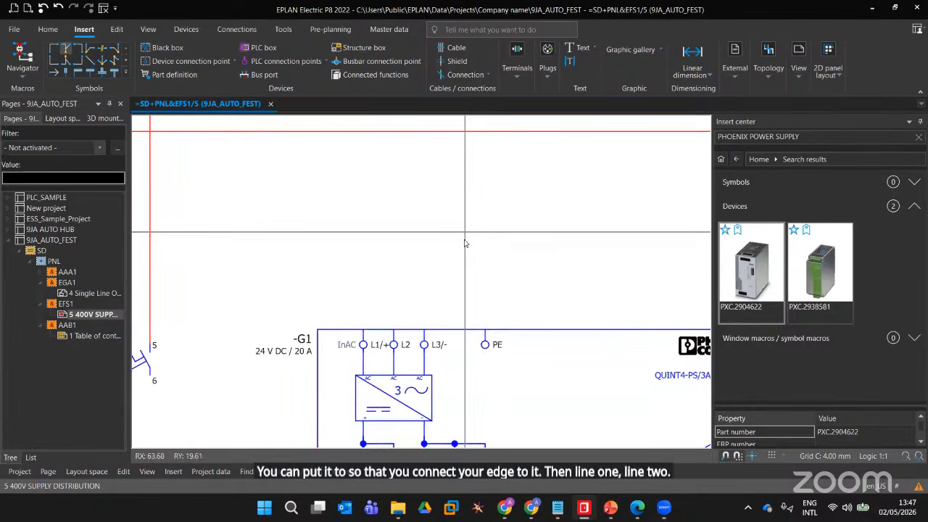
pyautogui.moveTo(461, 248); pyautogui.dragTo(401, 199, button='middle')
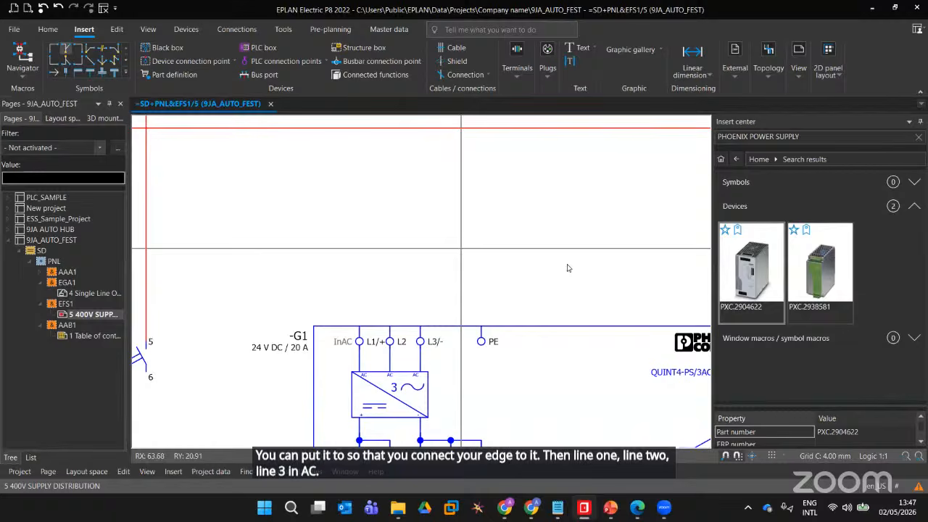
pyautogui.scroll(-1, 561, 278)
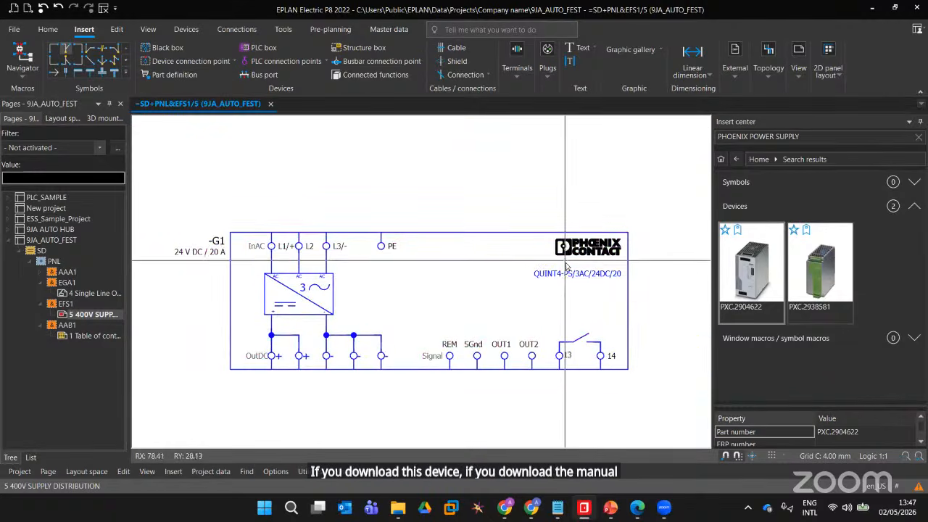
pyautogui.moveTo(321, 169); pyautogui.dragTo(352, 274, button='middle')
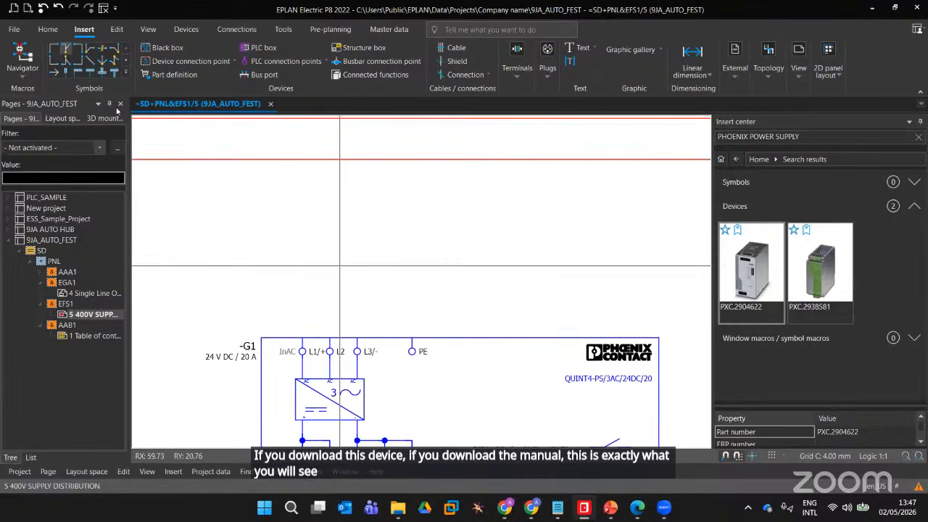
# Connect inputs L1/+, L2 and L3/- of power supply -G1 to the second, third and fourth supply lines with downward T-nodes
pyautogui.click(66, 49)
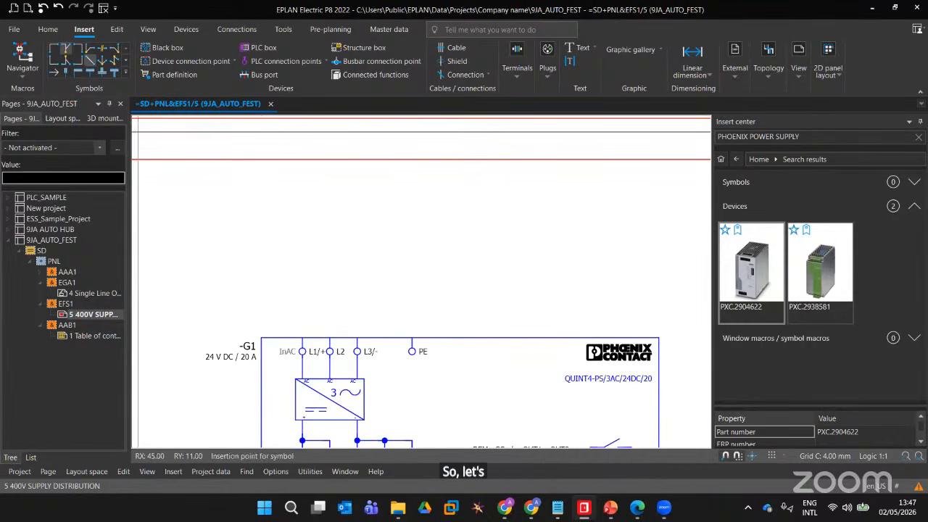
pyautogui.scroll(-3, 409, 168)
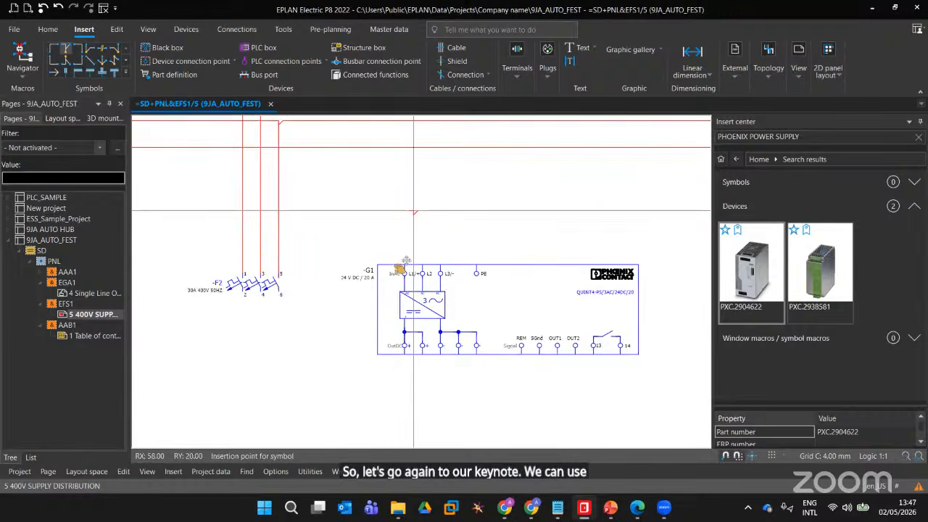
pyautogui.moveTo(406, 260); pyautogui.dragTo(381, 311, button='middle')
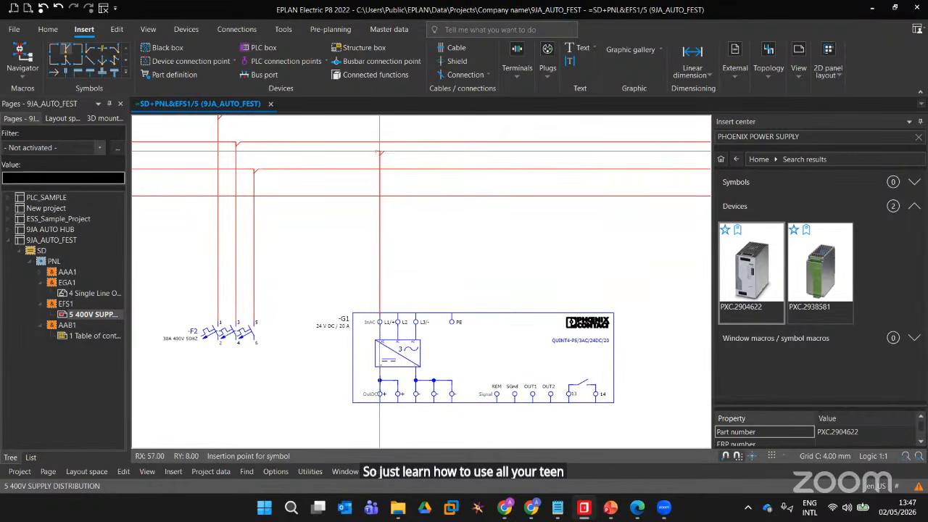
pyautogui.scroll(1, 380, 169)
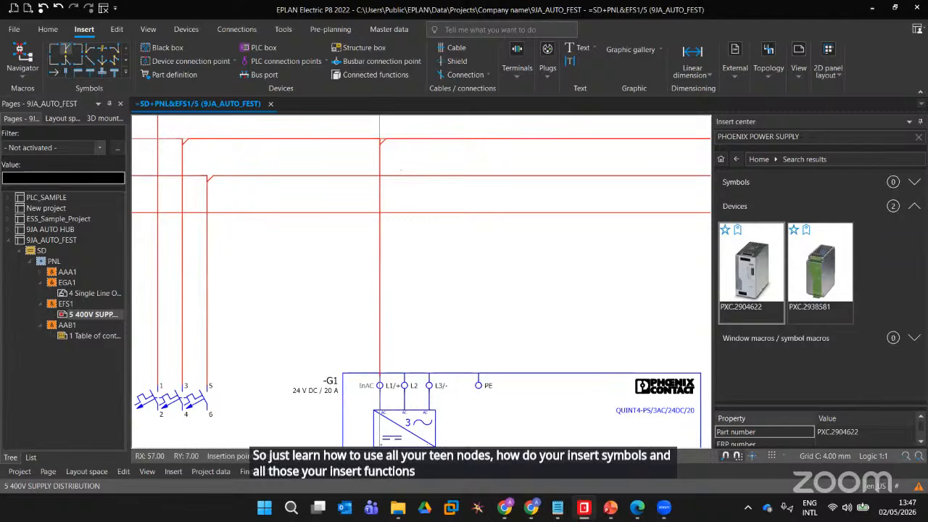
pyautogui.click(378, 137)
pyautogui.click(406, 174)
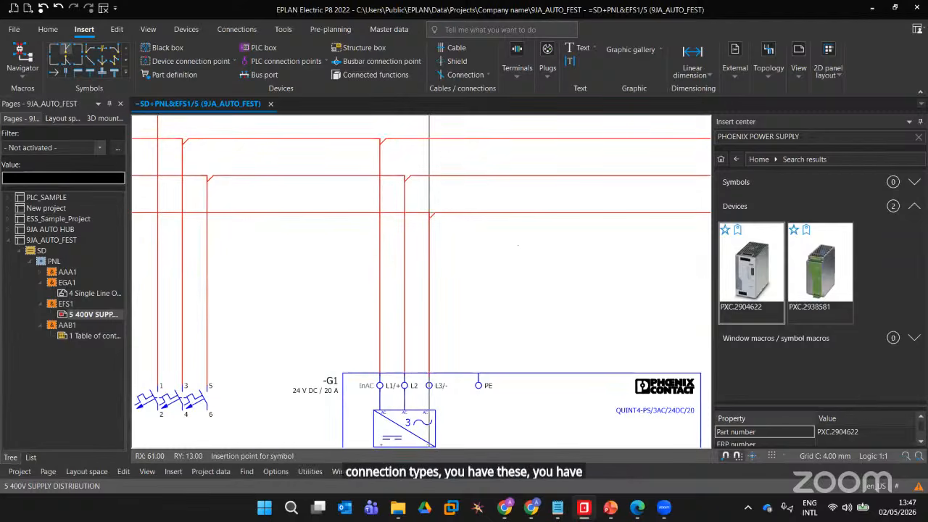
pyautogui.click(429, 213)
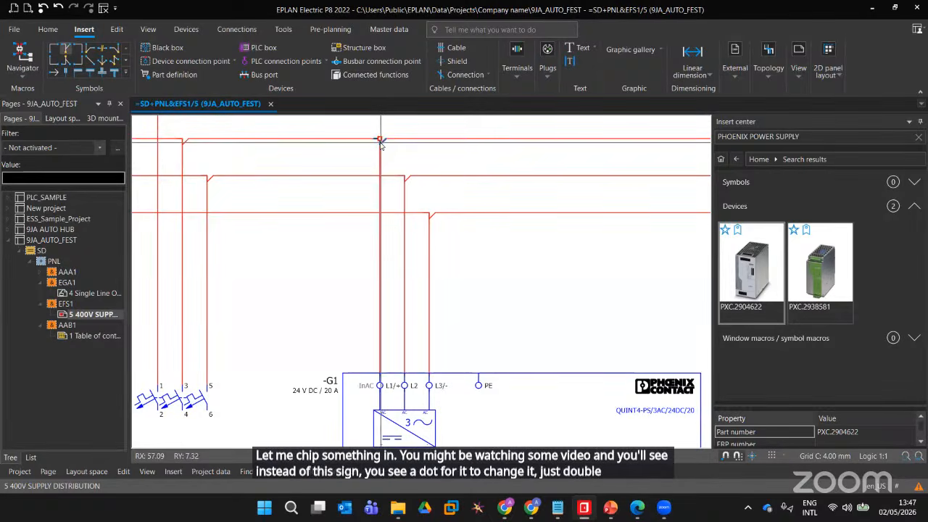
# Set the T-node feeding the power supply's L1/+ input to Draw as point
pyautogui.doubleClick(380, 139)
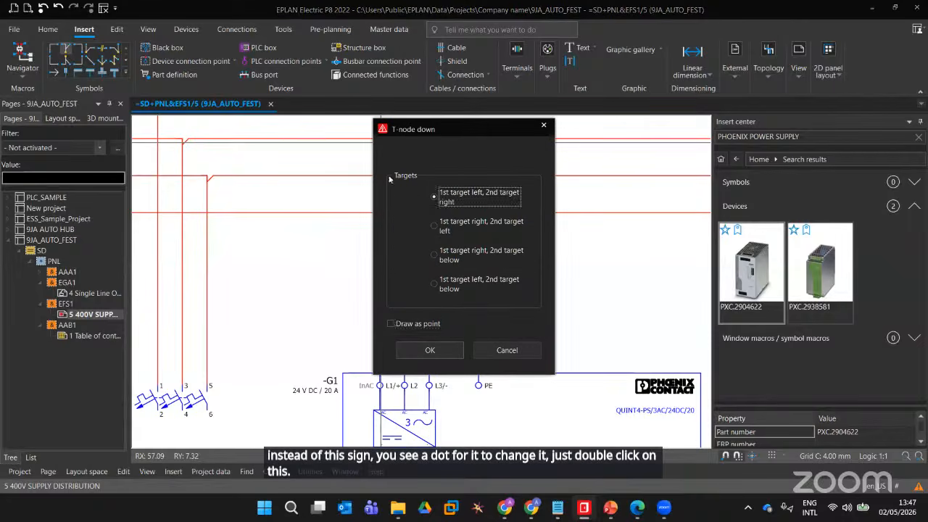
pyautogui.click(395, 326)
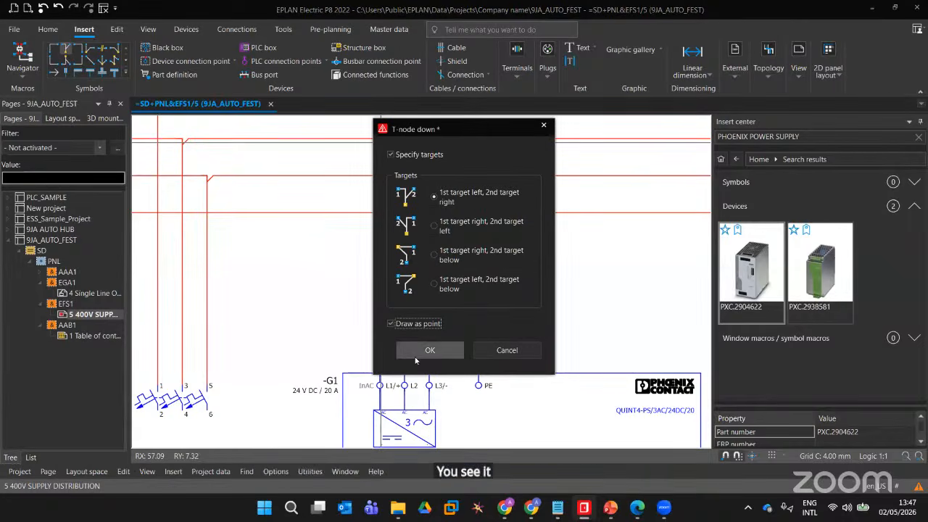
pyautogui.click(430, 350)
pyautogui.scroll(4, 398, 172)
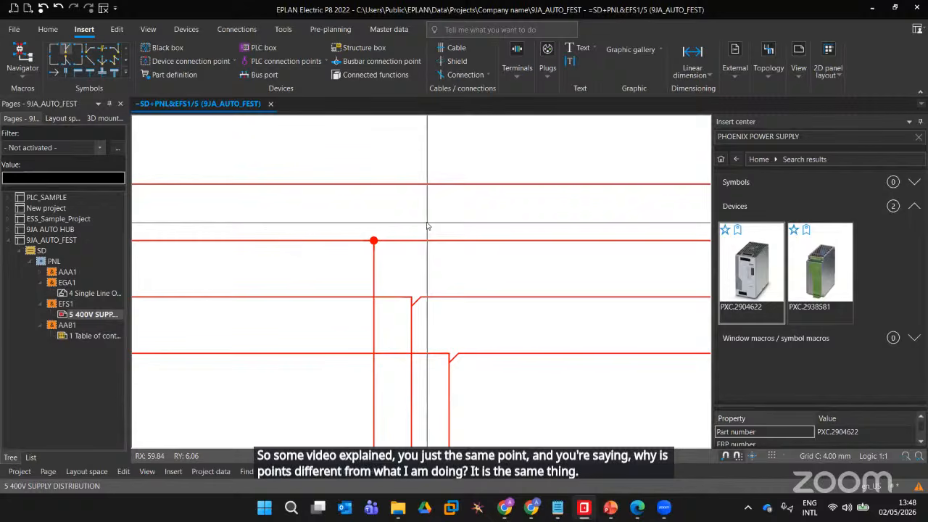
# Review the target settings of the T-node above L1/+ and turn off its Draw as point option
pyautogui.click(373, 242)
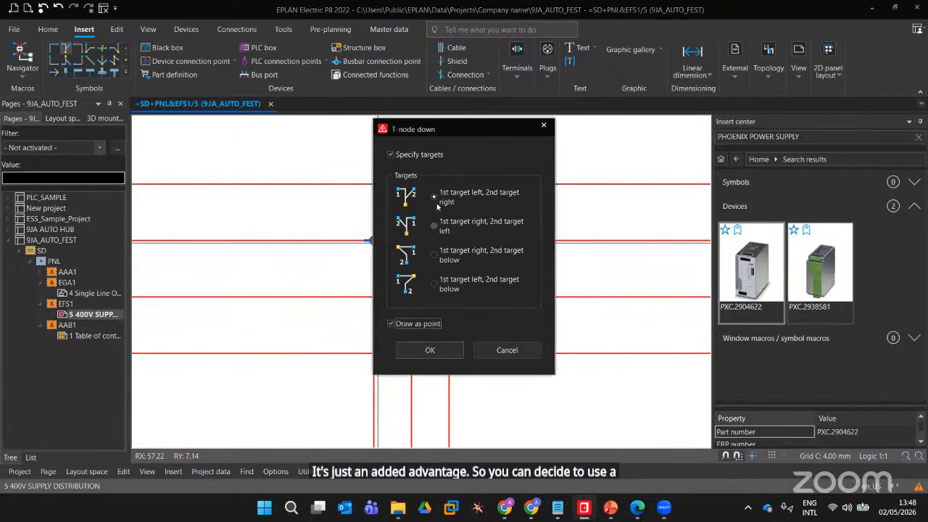
pyautogui.click(430, 350)
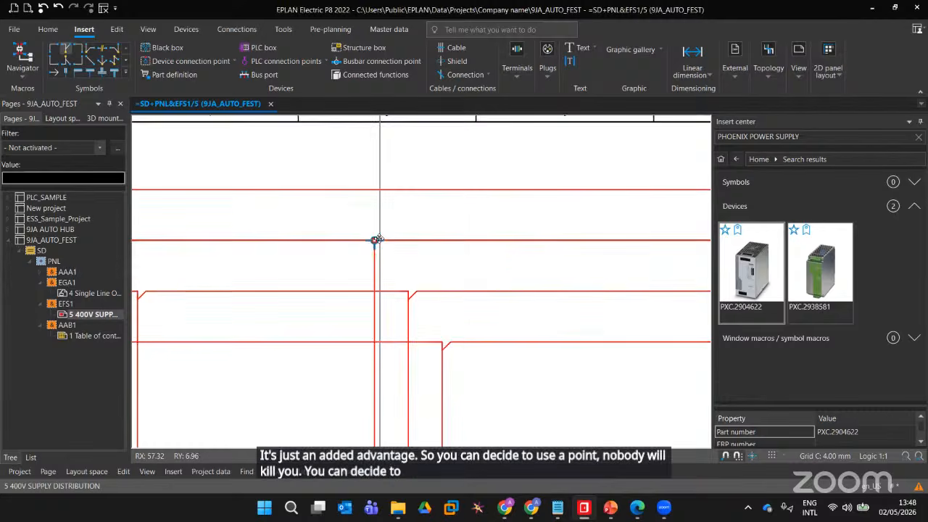
pyautogui.scroll(-2, 376, 240)
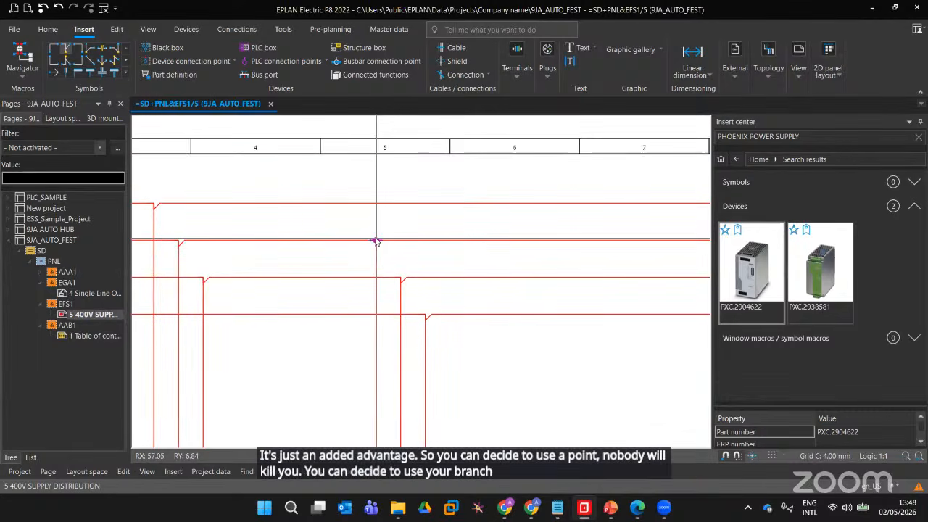
pyautogui.doubleClick(375, 240)
pyautogui.click(392, 323)
pyautogui.click(427, 351)
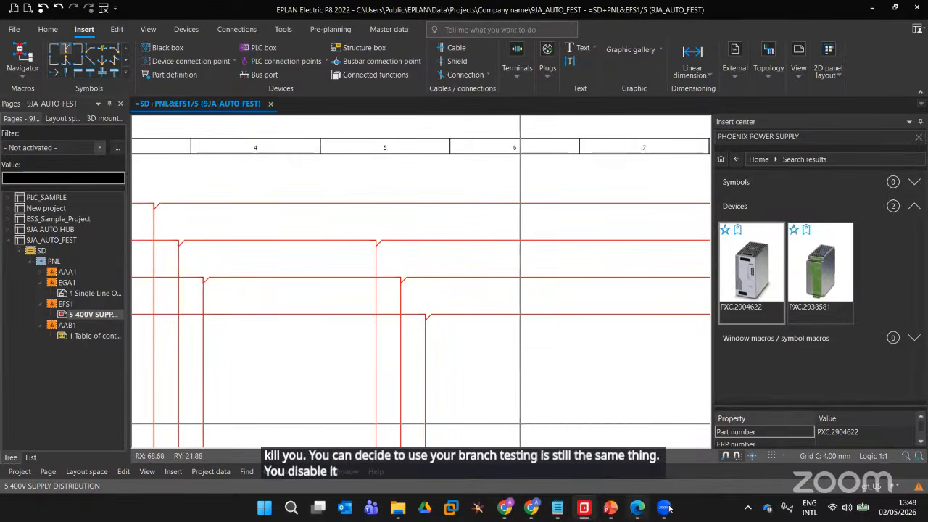
pyautogui.moveTo(666, 508)
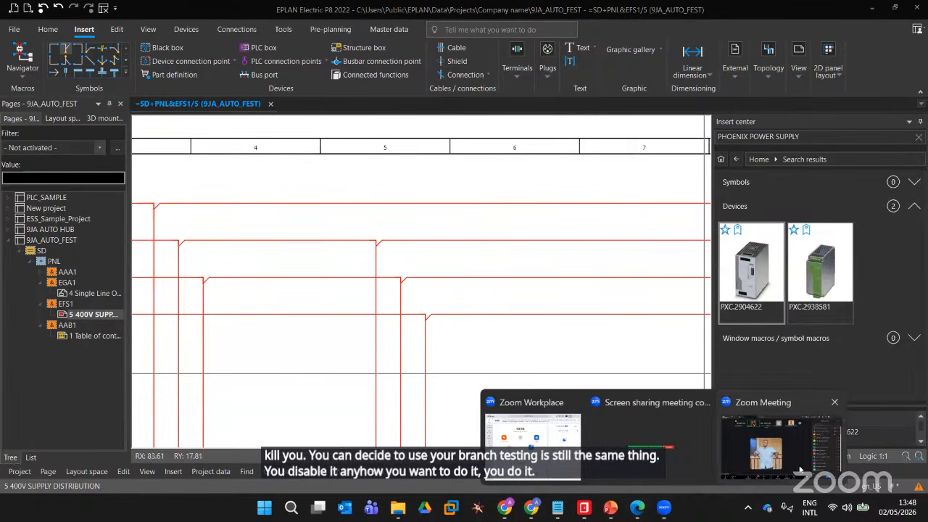
pyautogui.click(800, 470)
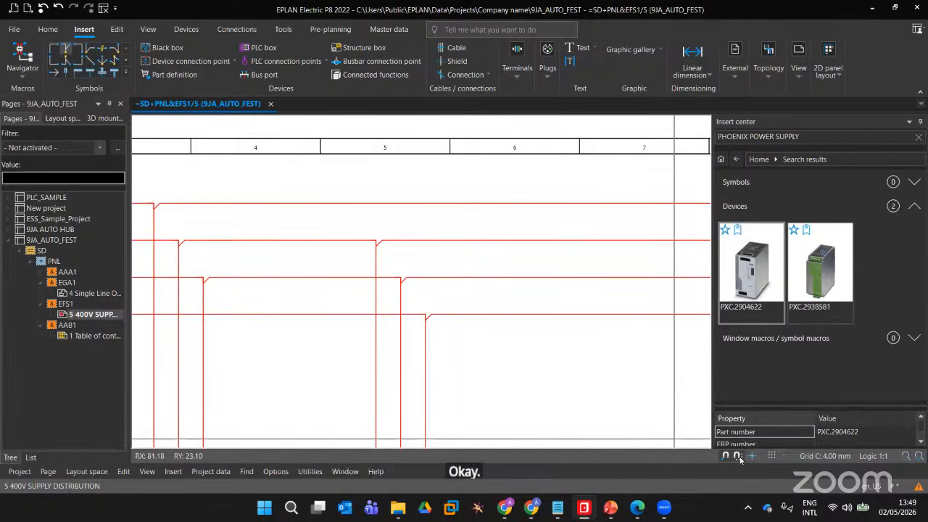
pyautogui.scroll(-3, 464, 302)
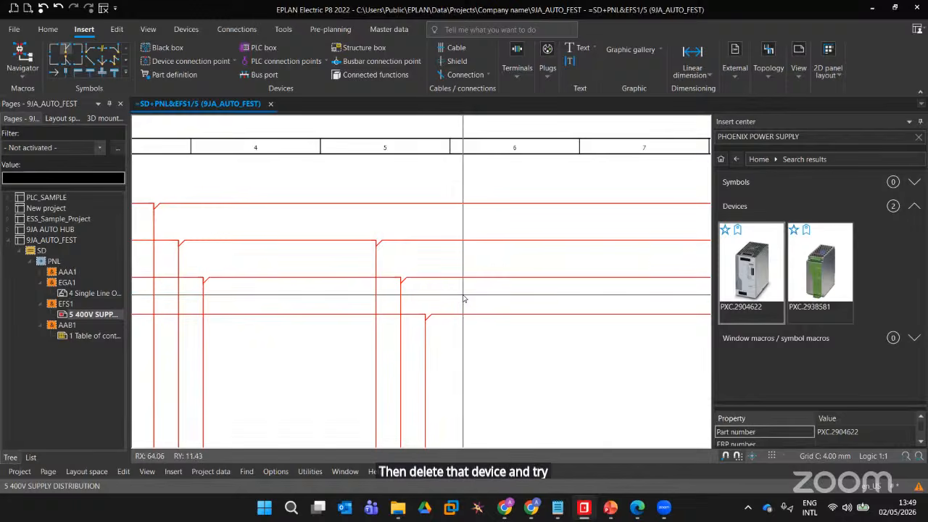
pyautogui.moveTo(492, 305); pyautogui.dragTo(486, 291, button='middle')
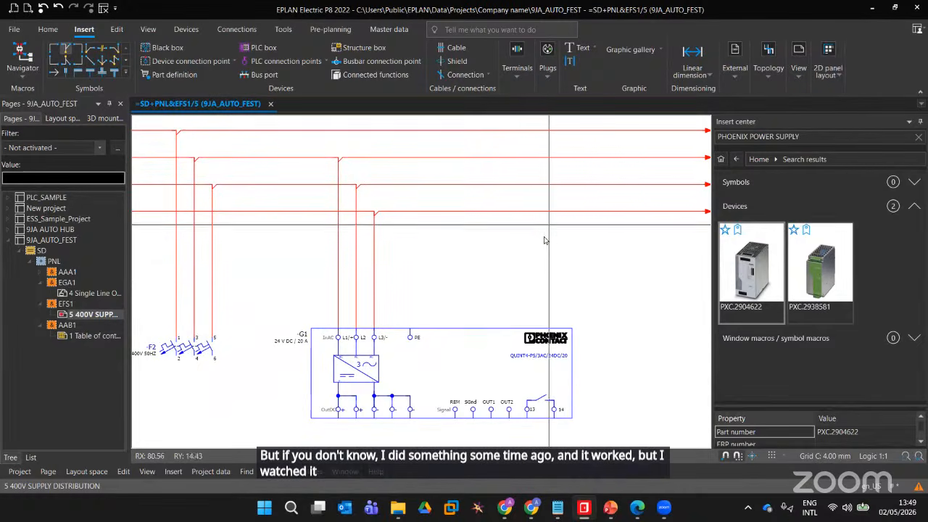
pyautogui.scroll(-1, 551, 237)
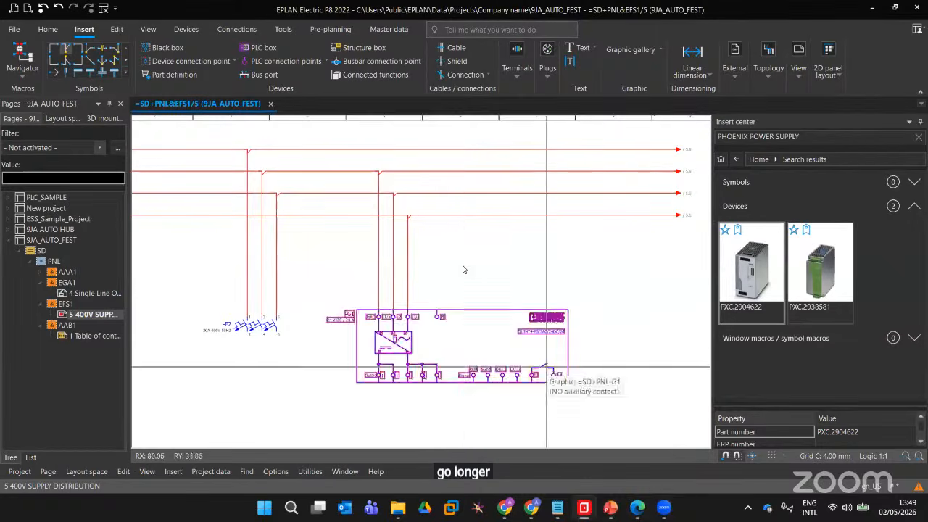
pyautogui.scroll(1, 458, 273)
pyautogui.moveTo(466, 275); pyautogui.dragTo(542, 230, button='middle')
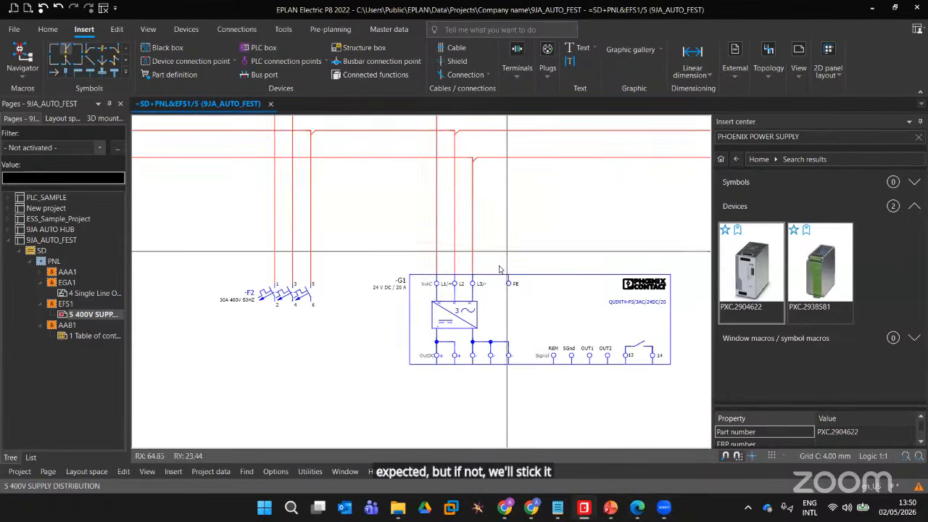
pyautogui.scroll(-2, 484, 215)
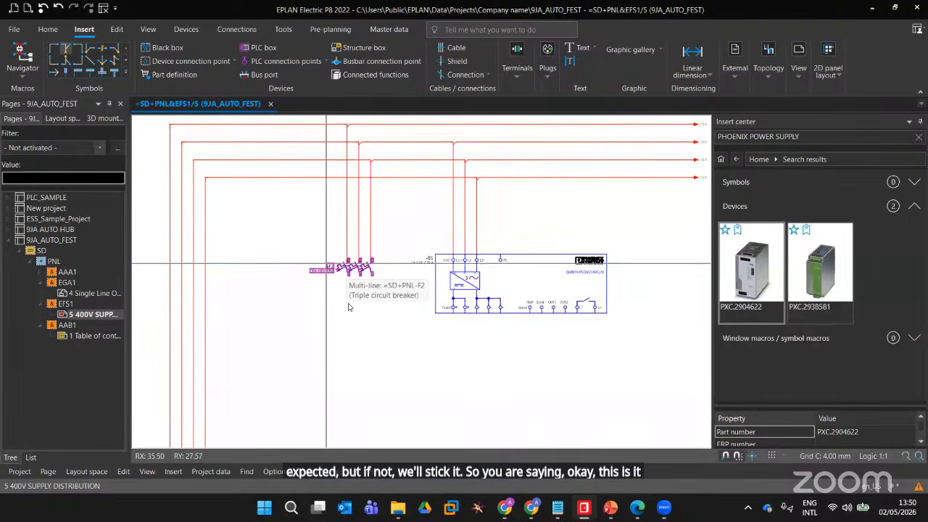
# Insert a downward-facing interruption point named L1 below output 2 of breaker -F2
pyautogui.scroll(3, 330, 269)
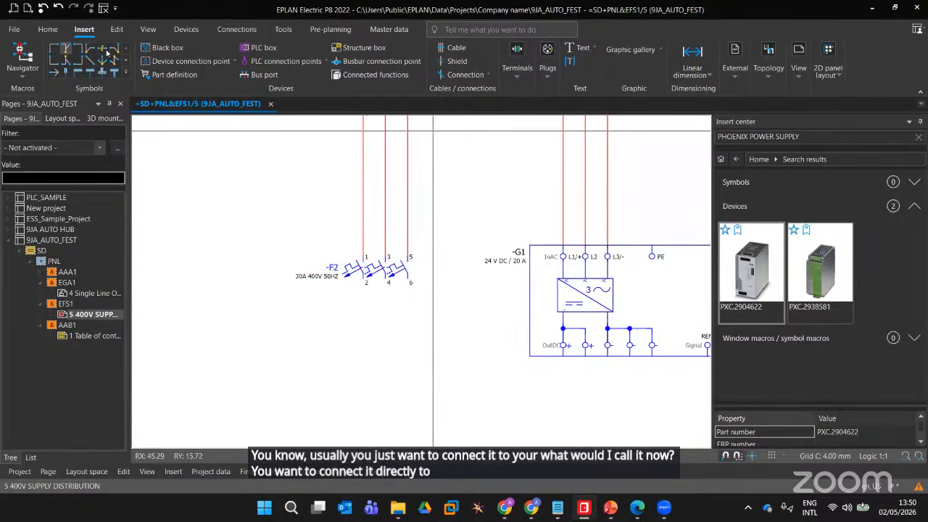
pyautogui.click(125, 73)
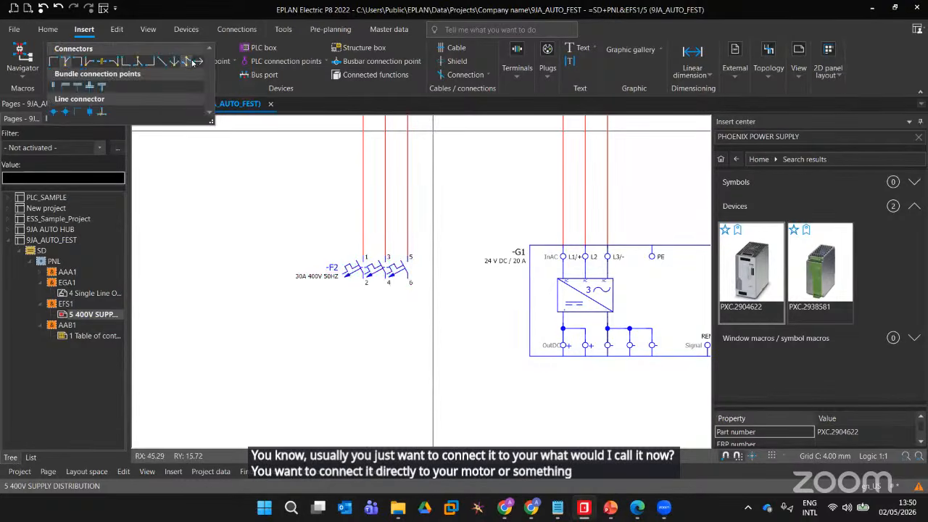
pyautogui.click(194, 63)
pyautogui.click(199, 69)
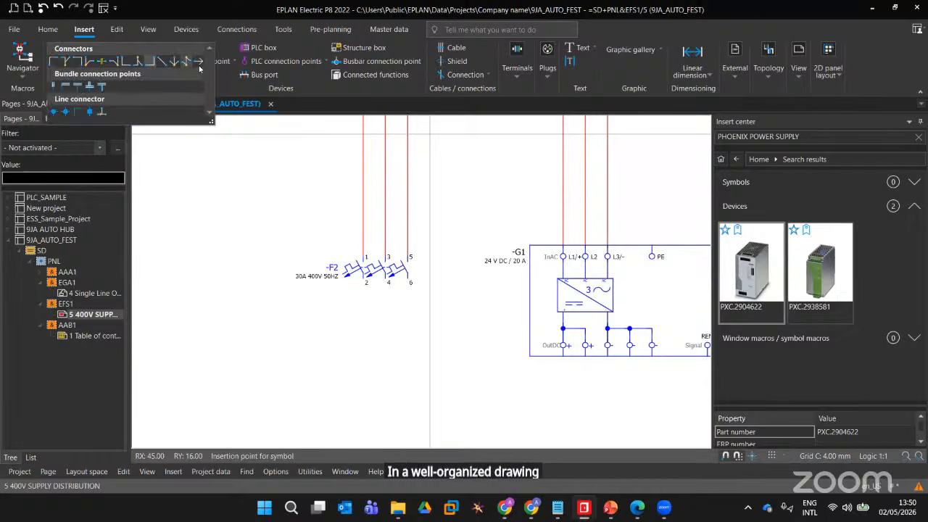
pyautogui.click(199, 64)
pyautogui.scroll(-2, 374, 275)
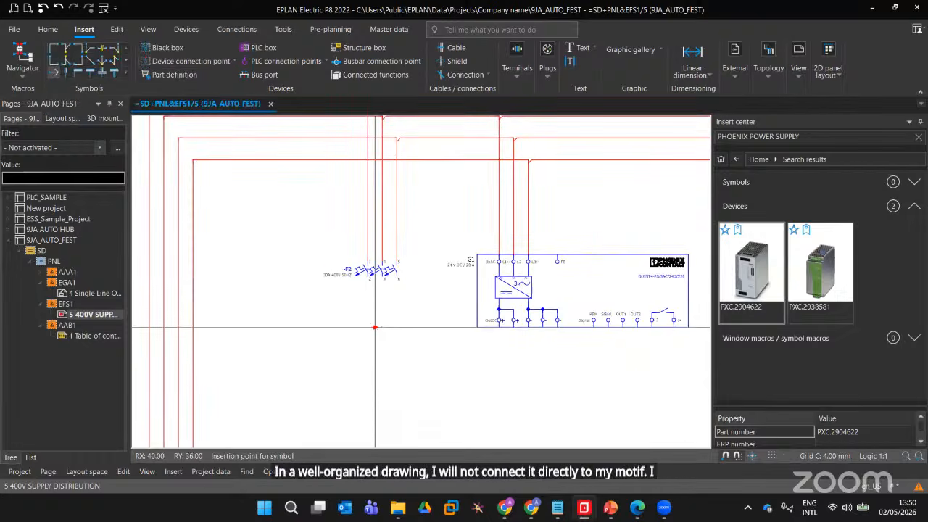
pyautogui.scroll(3, 368, 320)
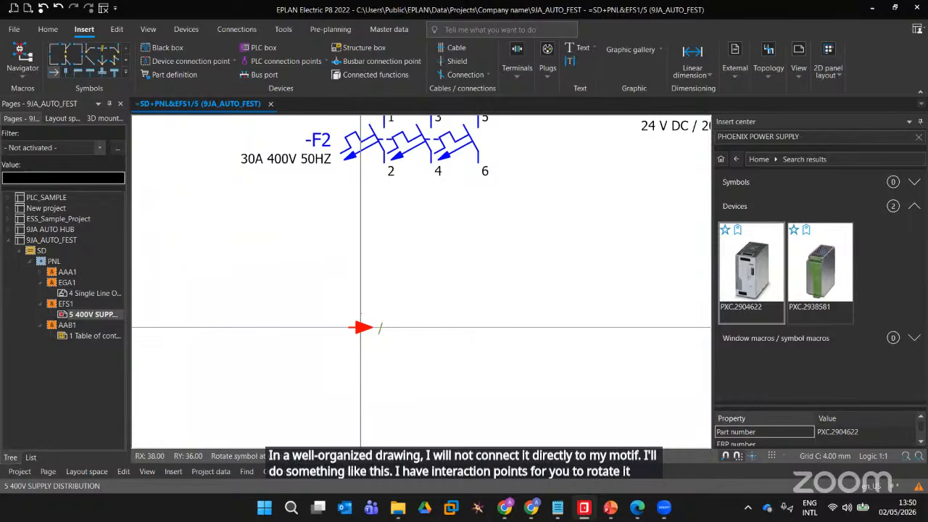
pyautogui.press('ctrl')
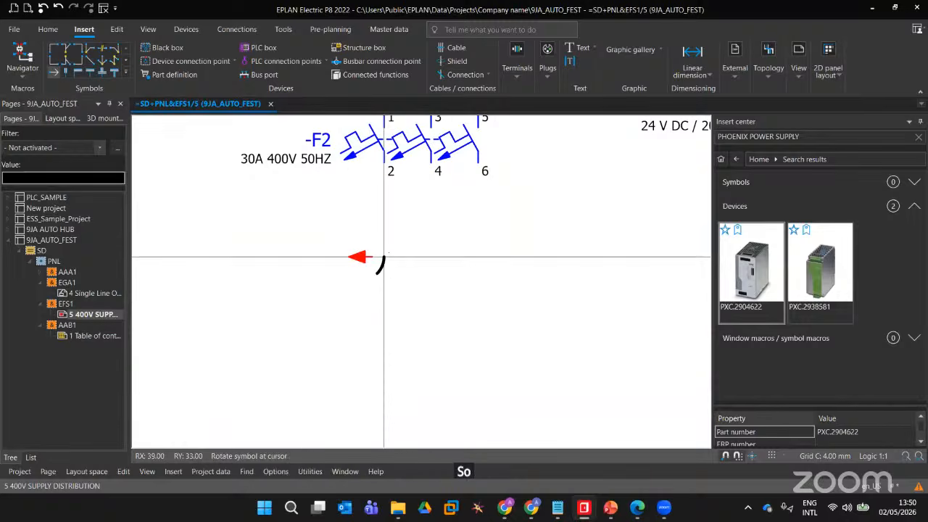
pyautogui.scroll(-5, 385, 406)
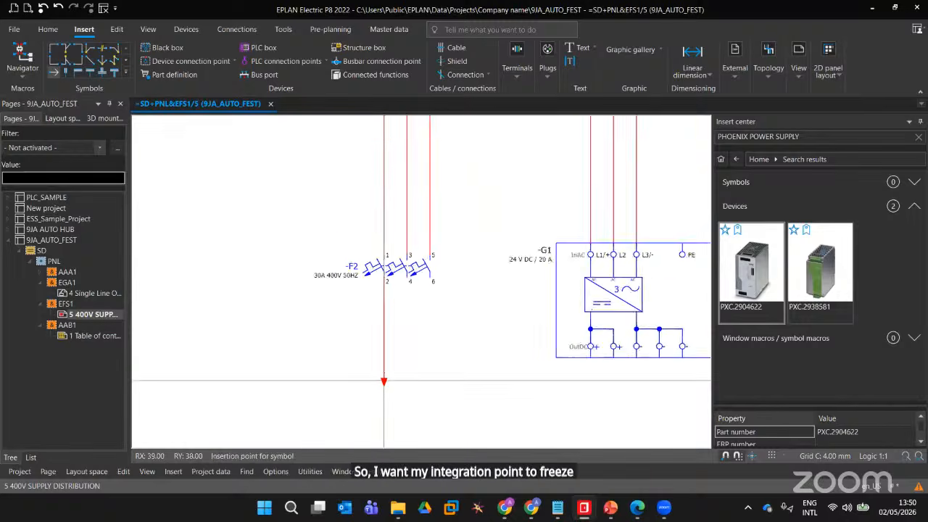
pyautogui.moveTo(384, 399); pyautogui.dragTo(397, 209, button='middle')
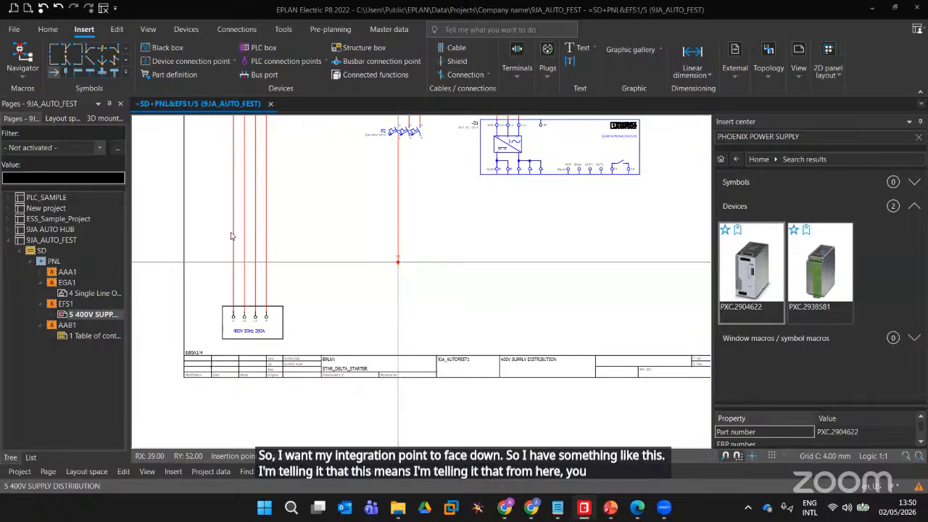
pyautogui.click(398, 261)
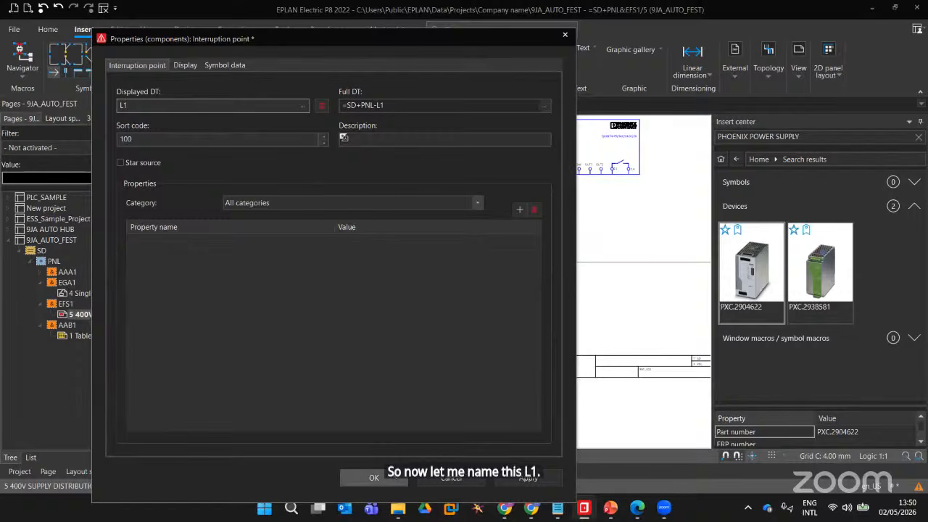
pyautogui.press('Return')
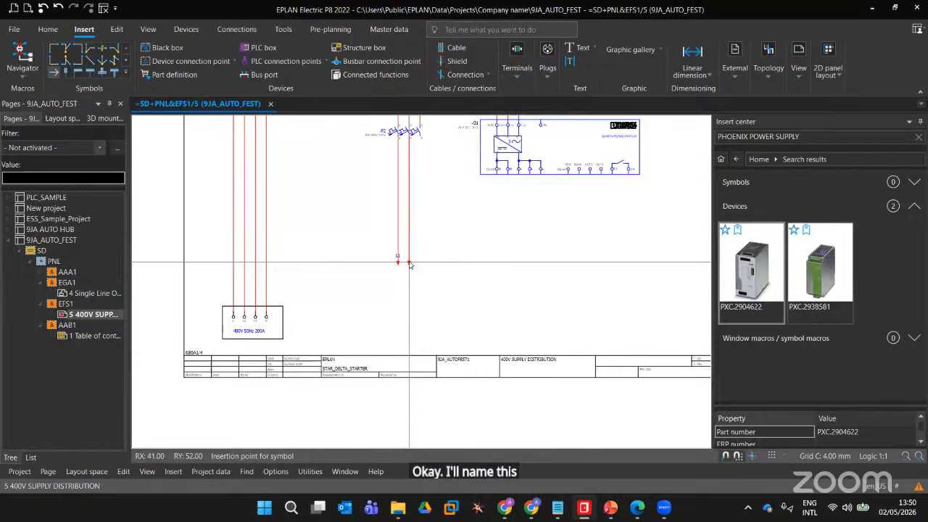
# Place interruption points L2 and L3 below breaker outputs 4 and 6, level with L1
pyautogui.click(461, 276)
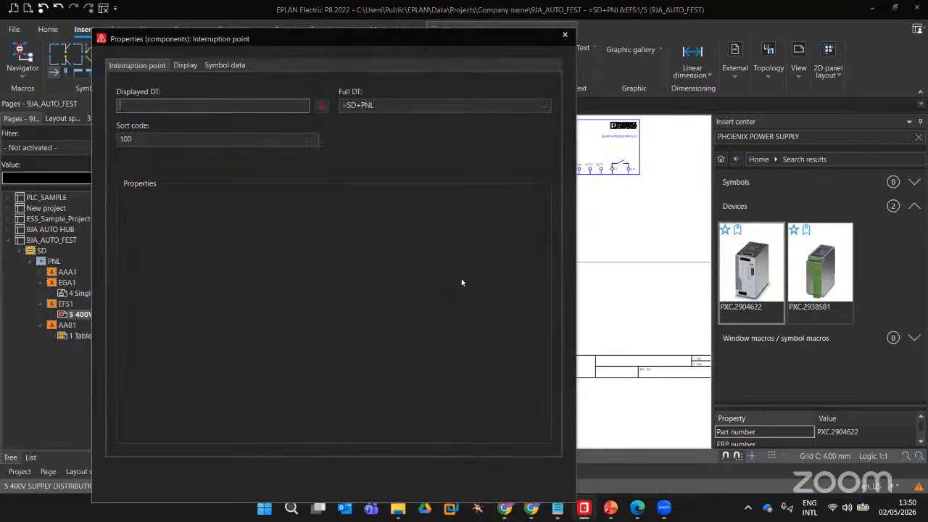
pyautogui.press('Return')
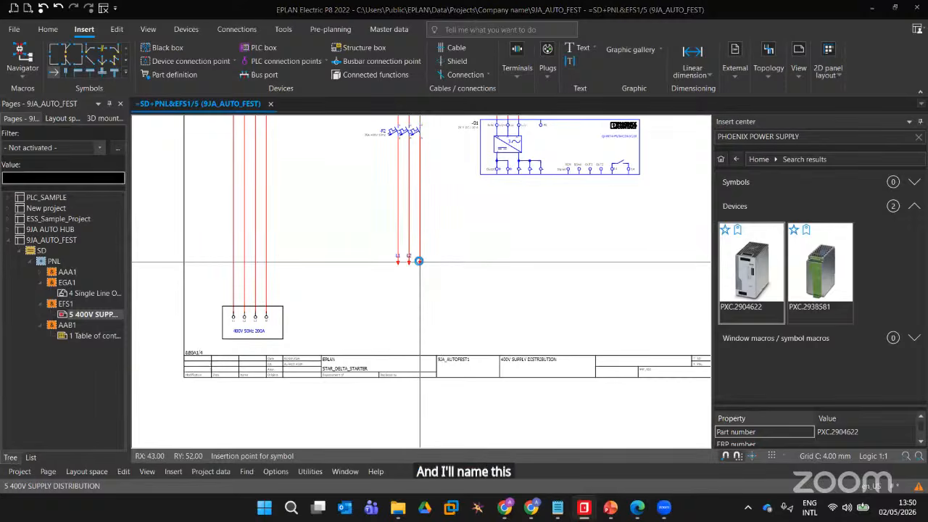
pyautogui.click(419, 261)
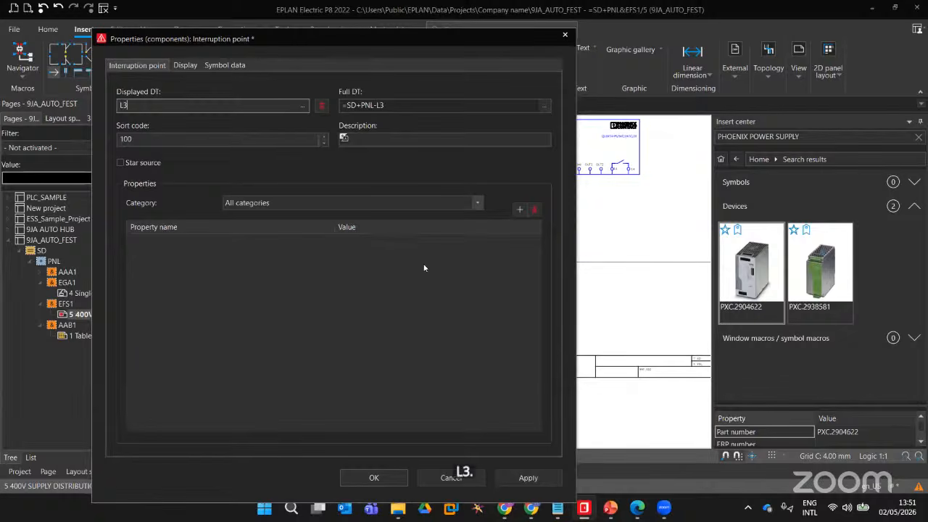
pyautogui.write('L3')
pyautogui.press('Return')
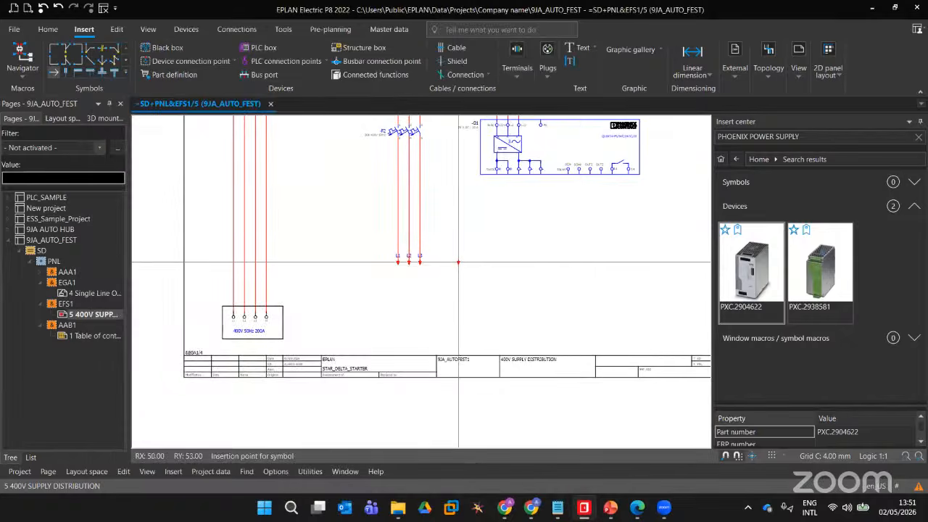
# Place a downward interruption point named 24V below the first positive DC output of power supply -G1
pyautogui.scroll(3, 478, 275)
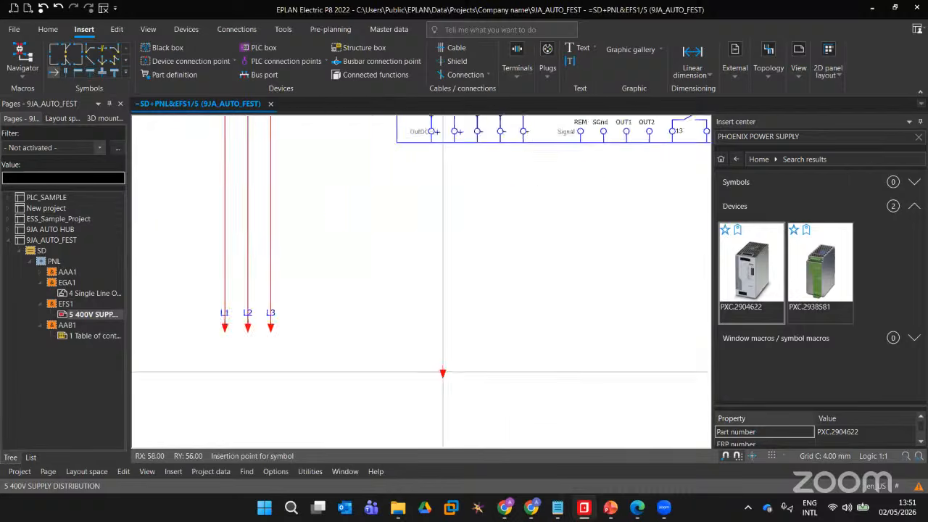
pyautogui.moveTo(442, 372); pyautogui.dragTo(372, 443, button='middle')
pyautogui.moveTo(383, 359); pyautogui.dragTo(514, 271, button='middle')
pyautogui.scroll(-1, 493, 283)
pyautogui.scroll(-2, 493, 283)
pyautogui.scroll(1, 456, 344)
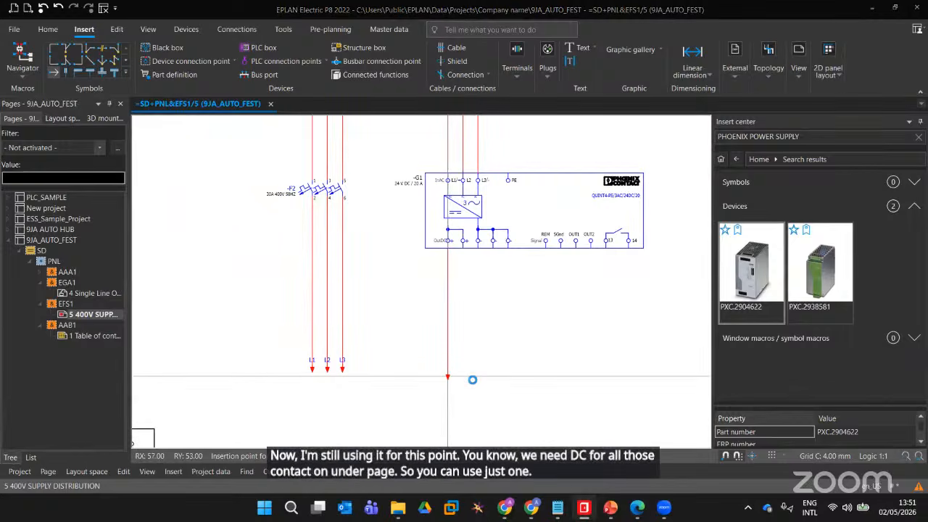
pyautogui.click(448, 376)
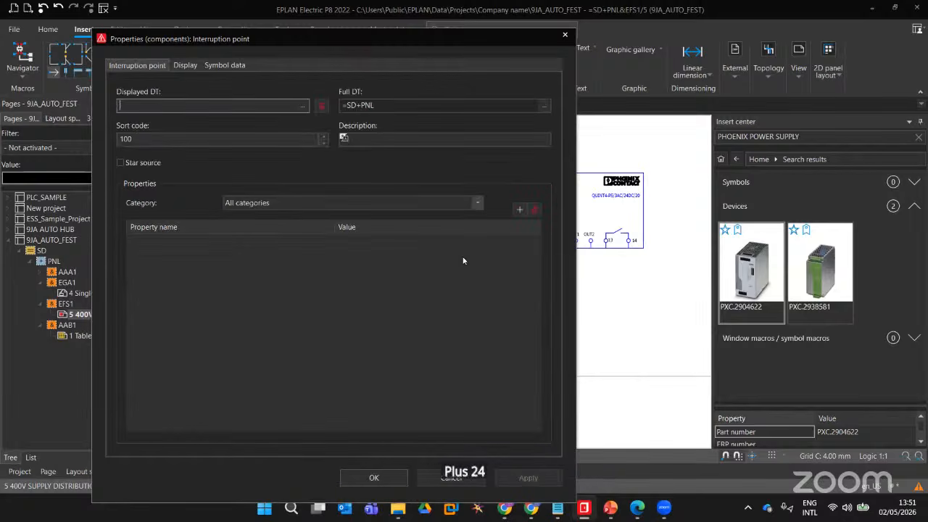
pyautogui.write('24V')
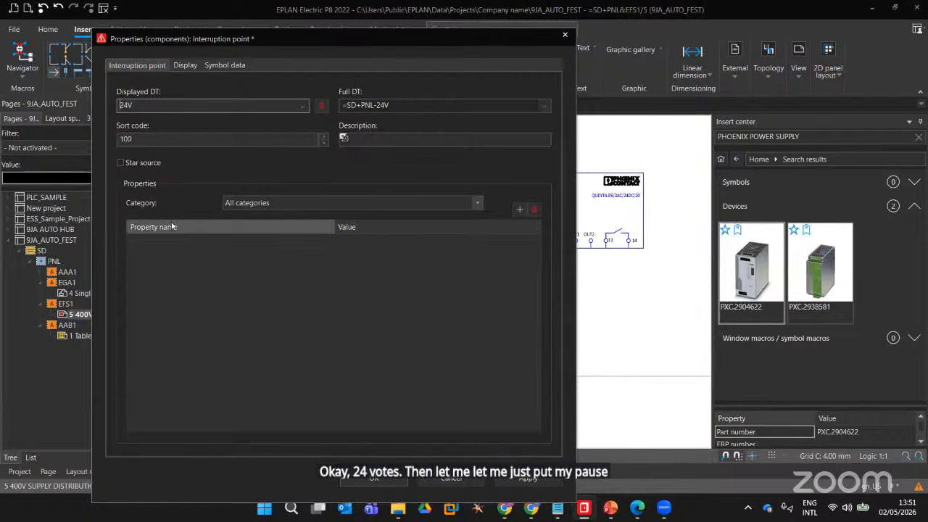
pyautogui.write('+')
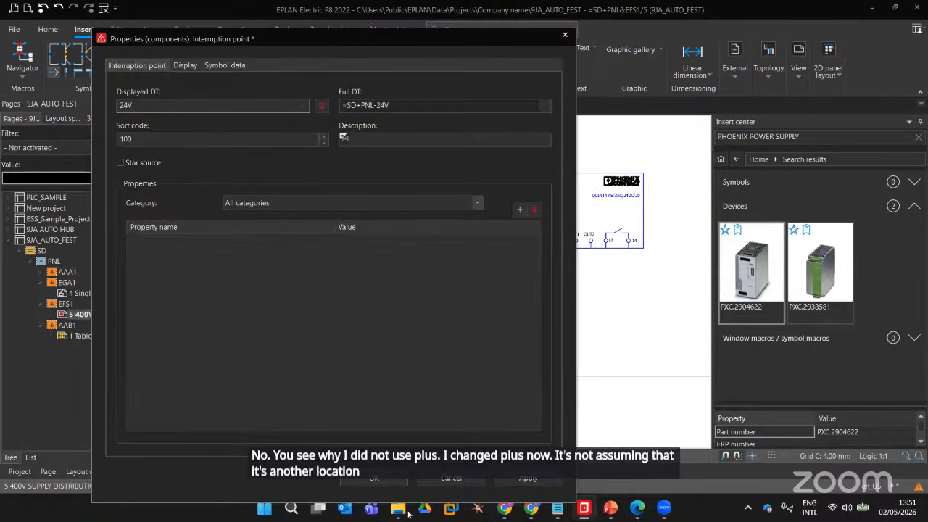
pyautogui.click(383, 481)
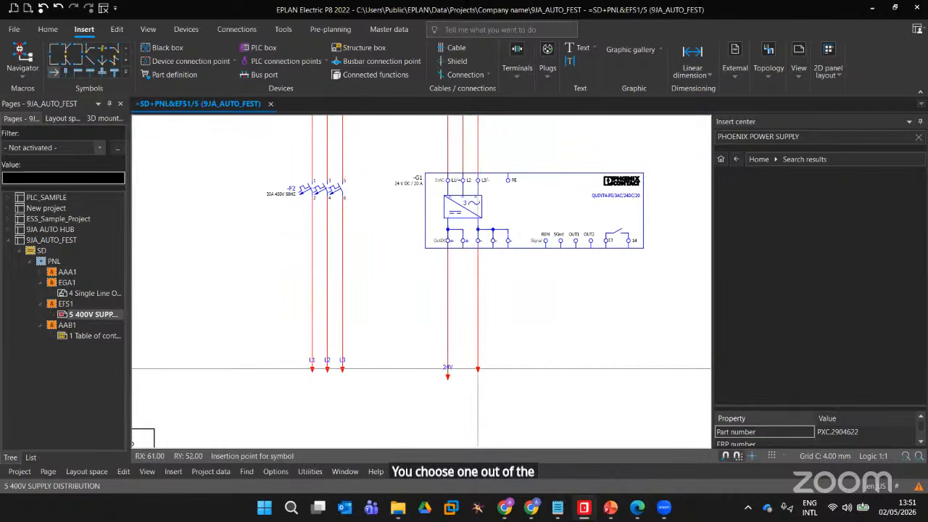
# Place an interruption point named 0V below the first negative DC output of -G1 and align the 24V point level with it
pyautogui.click(478, 371)
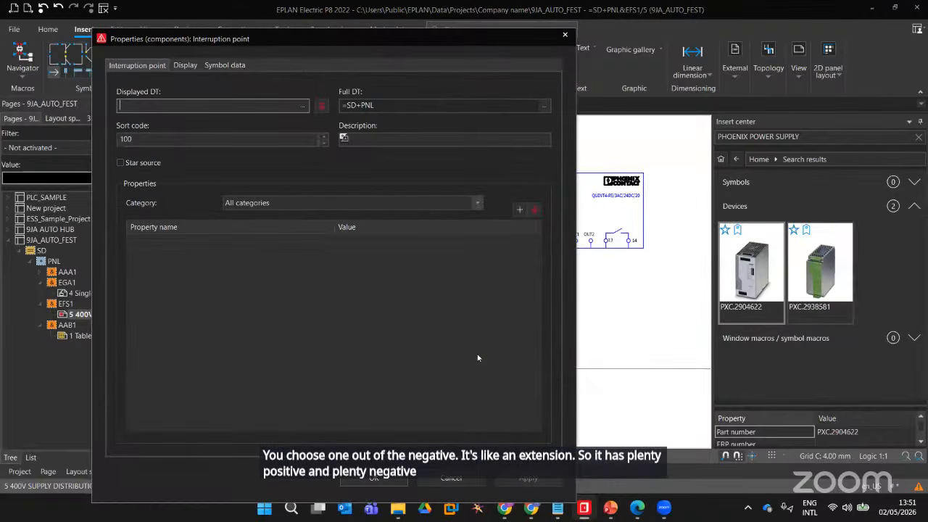
pyautogui.write('0V')
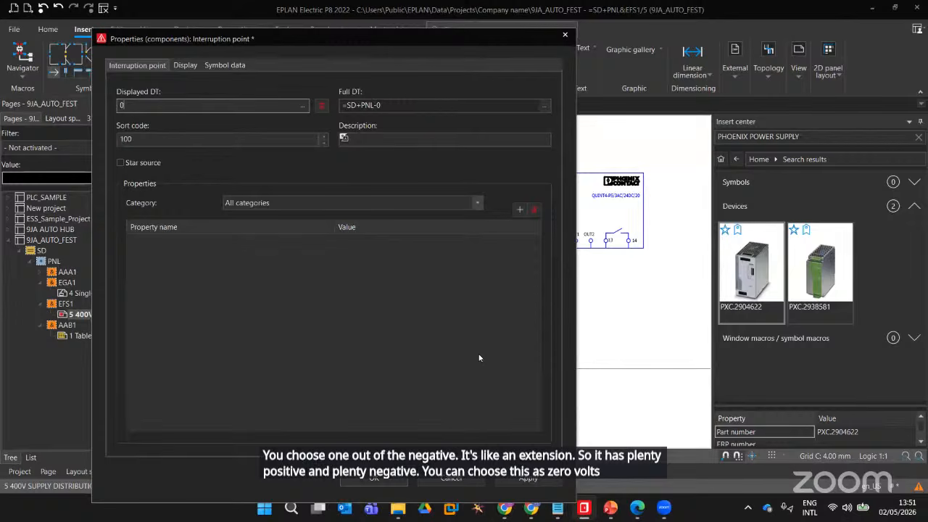
pyautogui.click(392, 478)
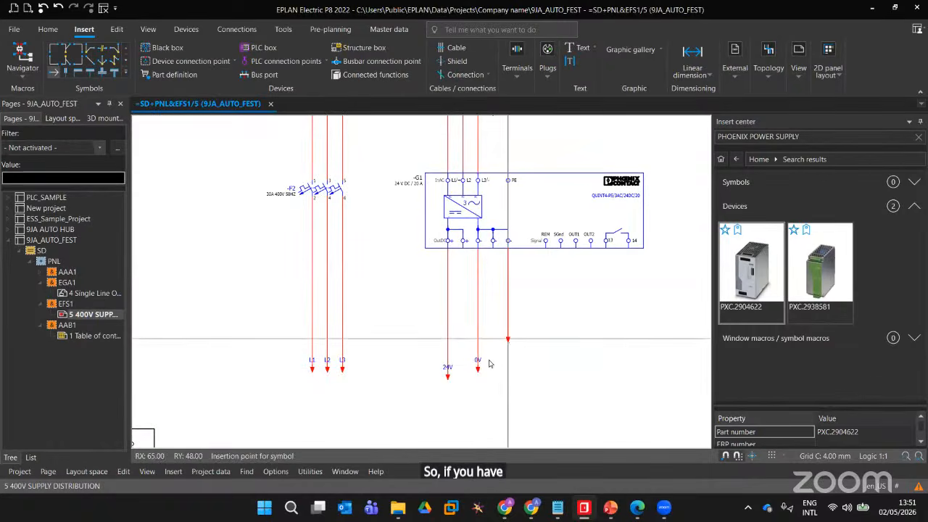
pyautogui.press('Escape')
pyautogui.moveTo(447, 375)
pyautogui.mouseDown()
pyautogui.moveTo(444, 362)
pyautogui.moveTo(452, 373)
pyautogui.mouseUp()
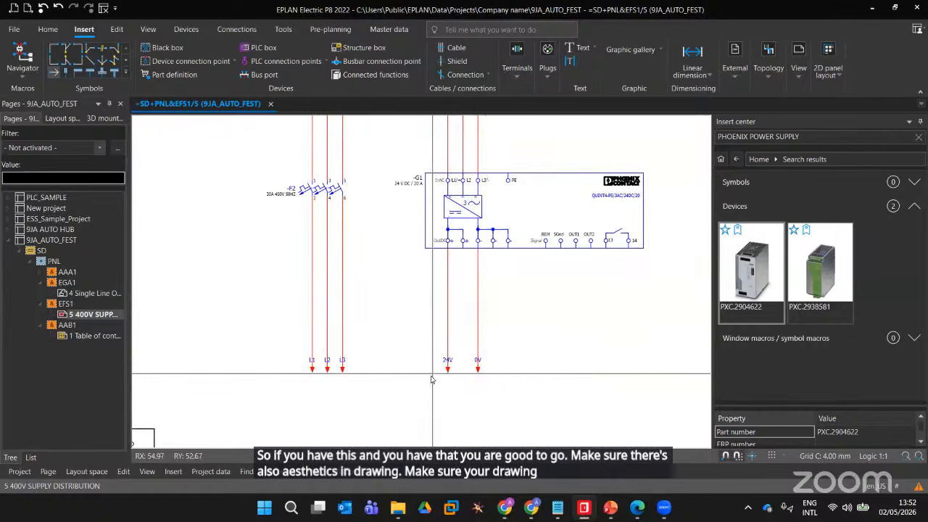
# Move the property text of interruption point L1 to the left of its connection line
pyautogui.scroll(3, 430, 379)
pyautogui.moveTo(306, 404); pyautogui.dragTo(491, 317, button='middle')
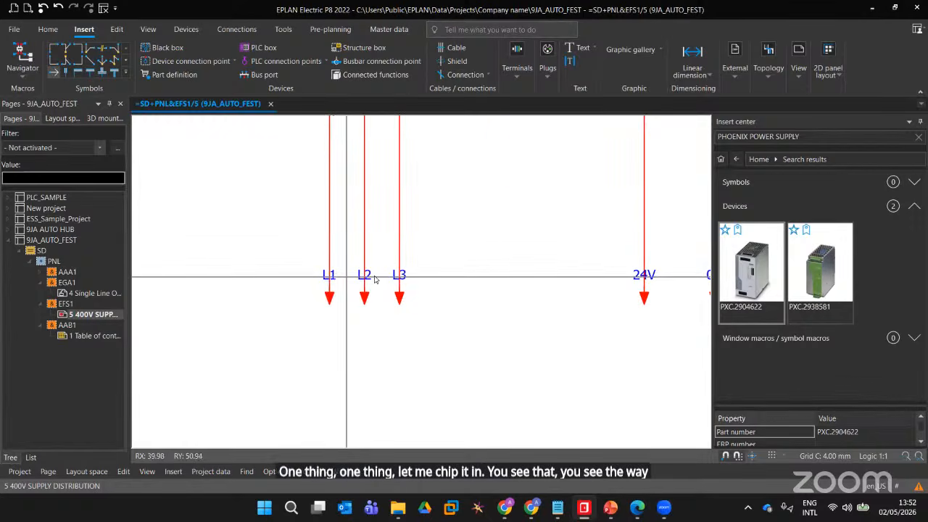
pyautogui.click(328, 280)
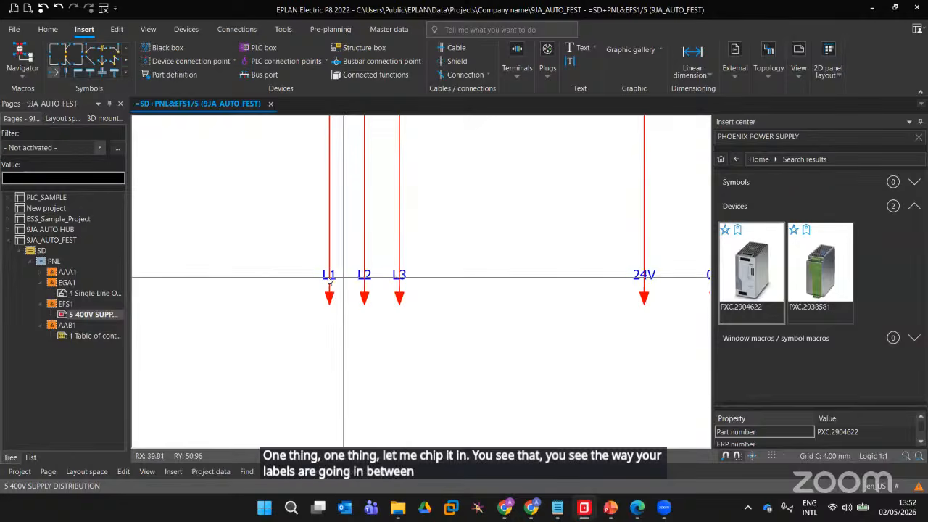
pyautogui.rightClick(329, 280)
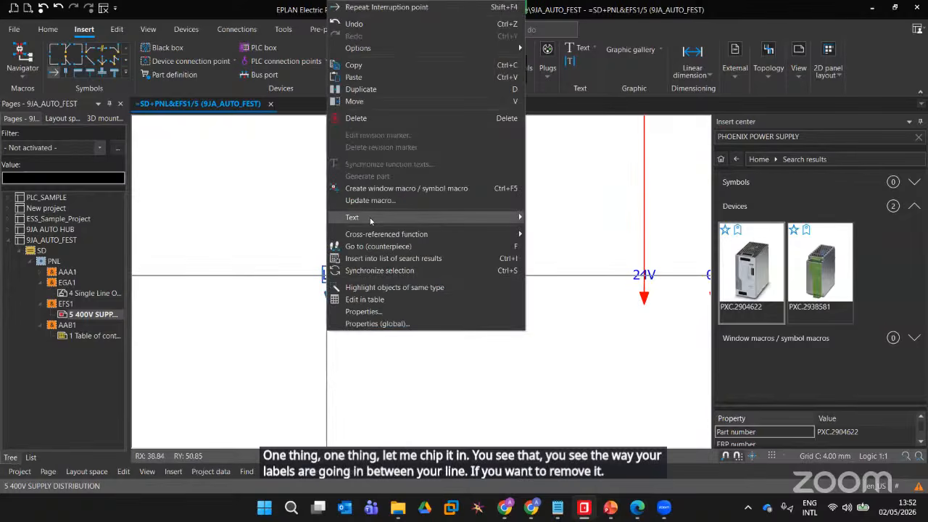
pyautogui.moveTo(370, 217)
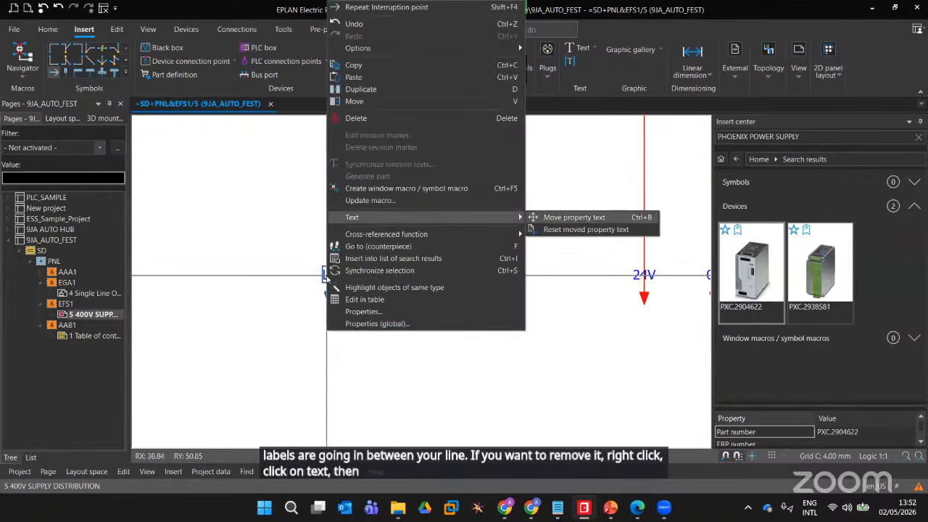
pyautogui.click(574, 217)
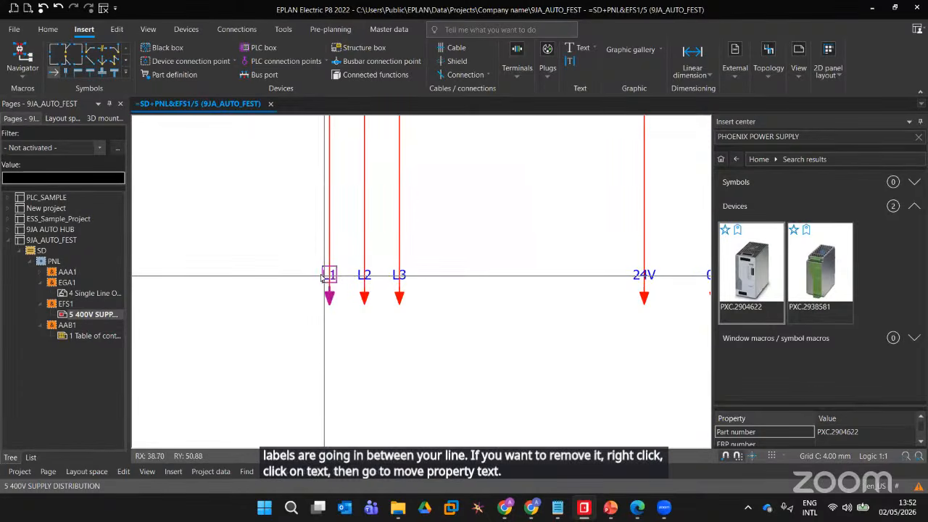
pyautogui.moveTo(322, 277); pyautogui.dragTo(312, 275)
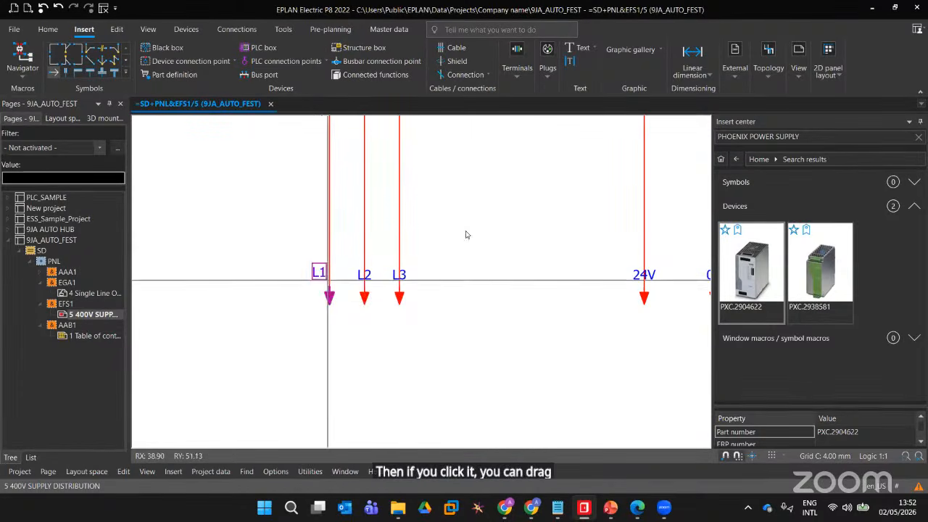
pyautogui.moveTo(292, 263); pyautogui.dragTo(340, 309)
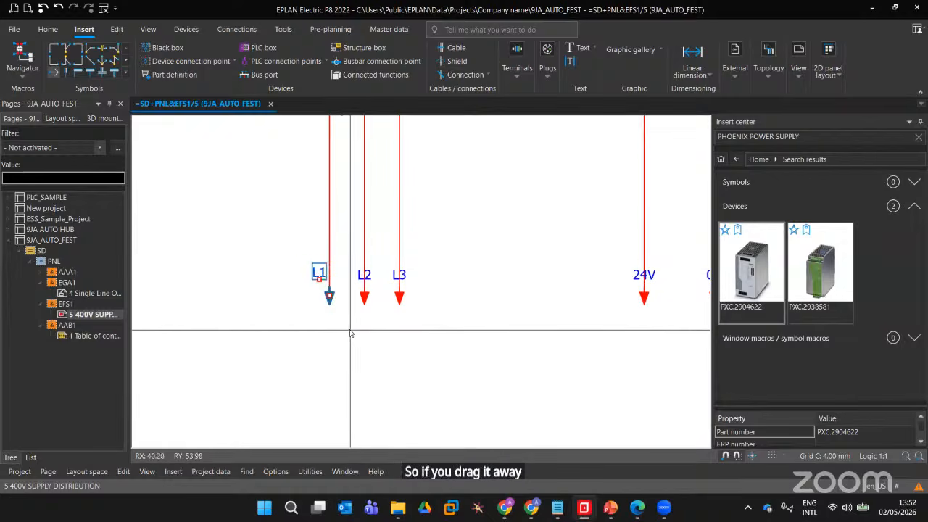
# Copy the format of interruption point L1 and assign it to interruption points L2 and L3
pyautogui.click(49, 31)
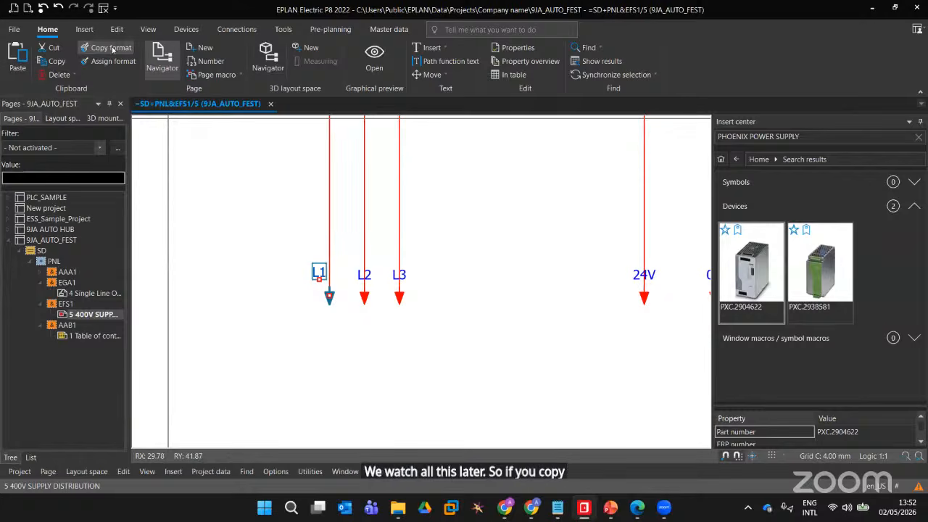
pyautogui.click(352, 255)
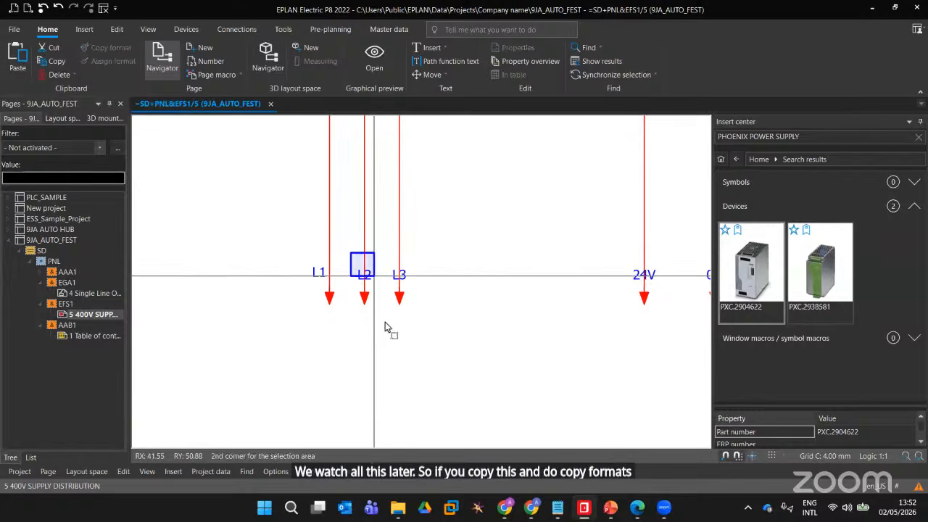
pyautogui.moveTo(349, 250); pyautogui.dragTo(429, 328)
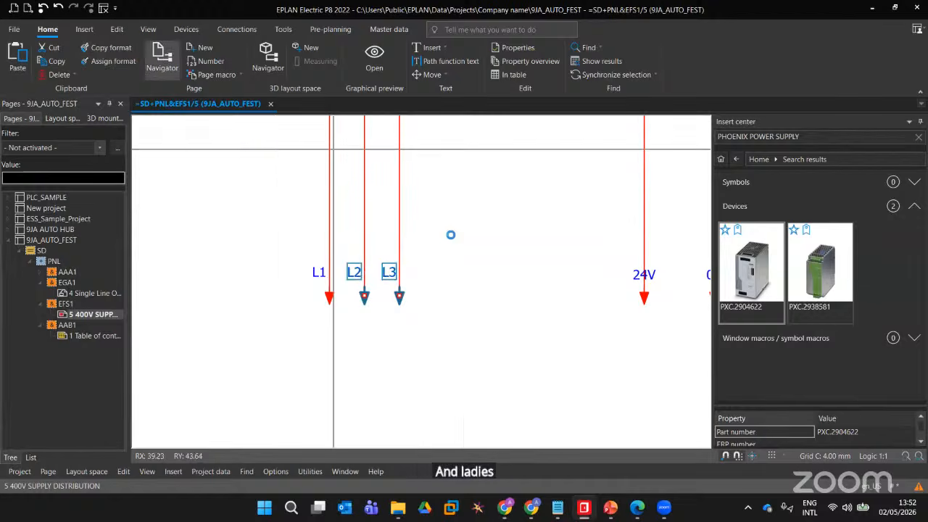
pyautogui.moveTo(462, 232); pyautogui.dragTo(272, 279, button='middle')
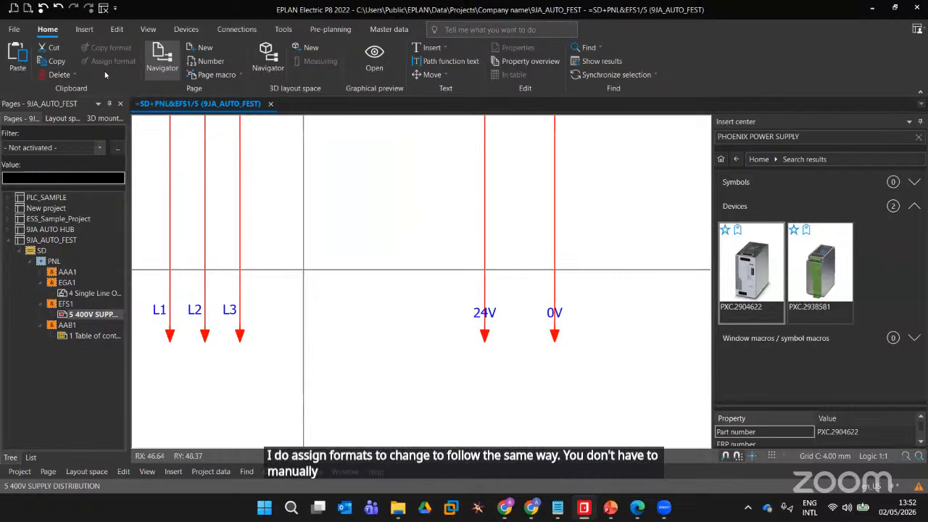
# Review the whole 400V supply distribution page, from the incoming supply box through the breaker and power supply to the interruption points
pyautogui.moveTo(520, 271); pyautogui.dragTo(413, 241, button='middle')
pyautogui.scroll(-2, 513, 281)
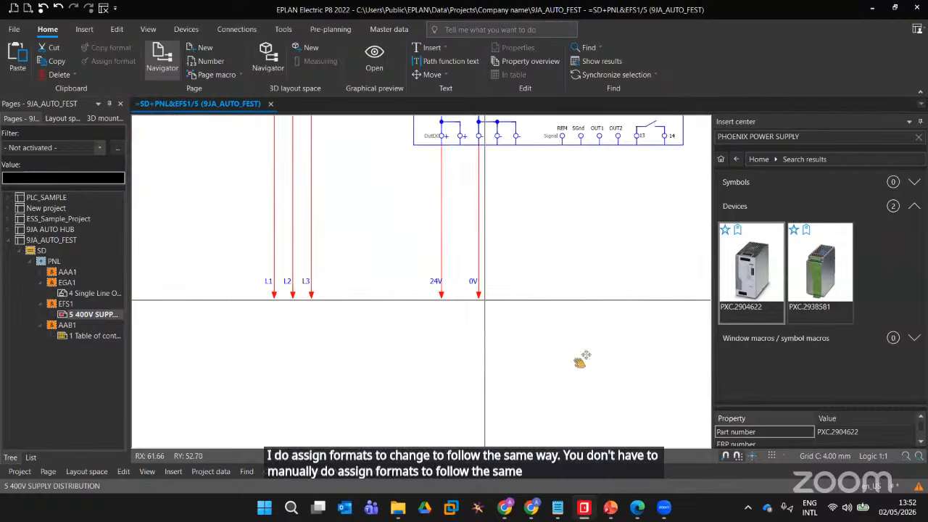
pyautogui.scroll(-3, 417, 356)
pyautogui.scroll(-2, 385, 356)
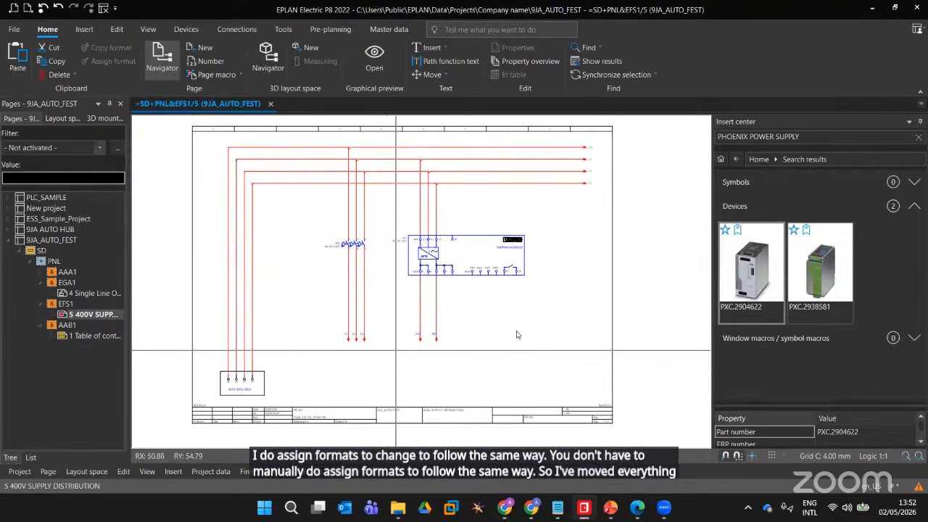
pyautogui.scroll(1, 514, 331)
pyautogui.moveTo(514, 331); pyautogui.dragTo(684, 324, button='middle')
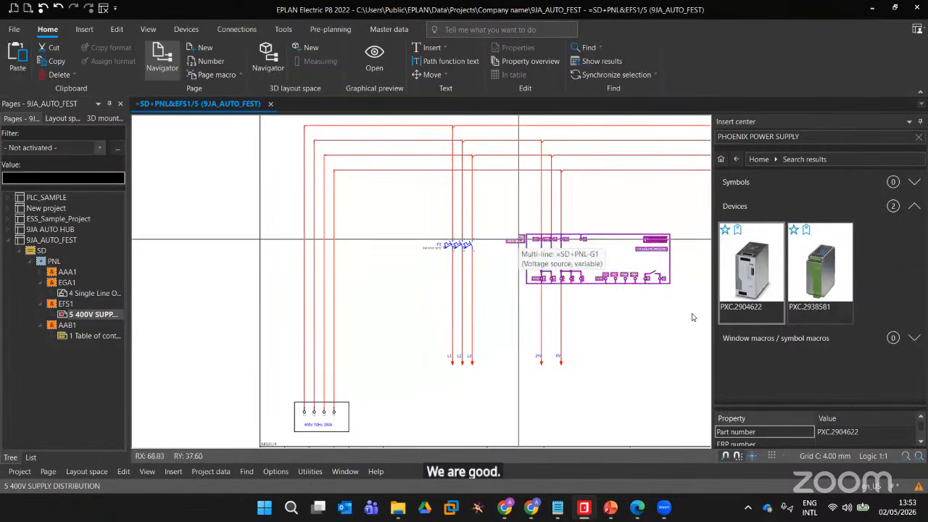
pyautogui.moveTo(586, 336); pyautogui.dragTo(498, 337, button='middle')
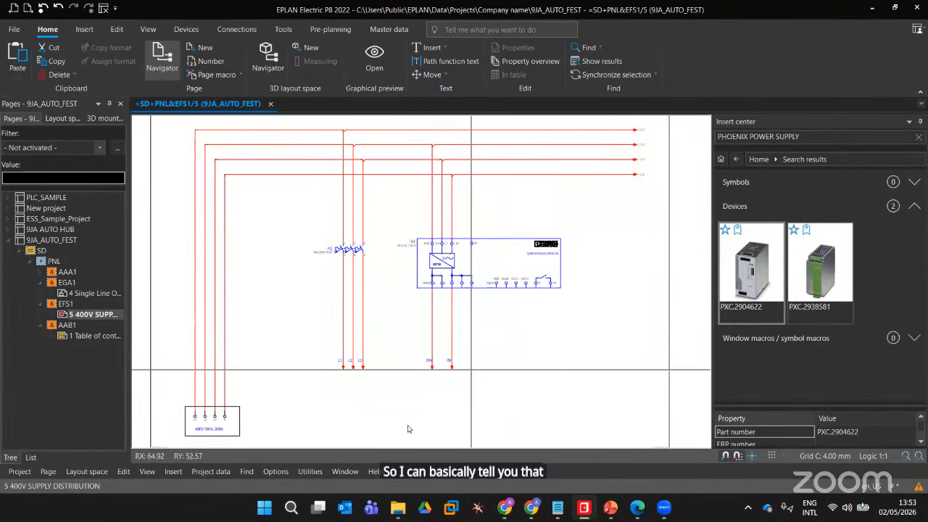
pyautogui.moveTo(355, 412); pyautogui.dragTo(508, 361, button='middle')
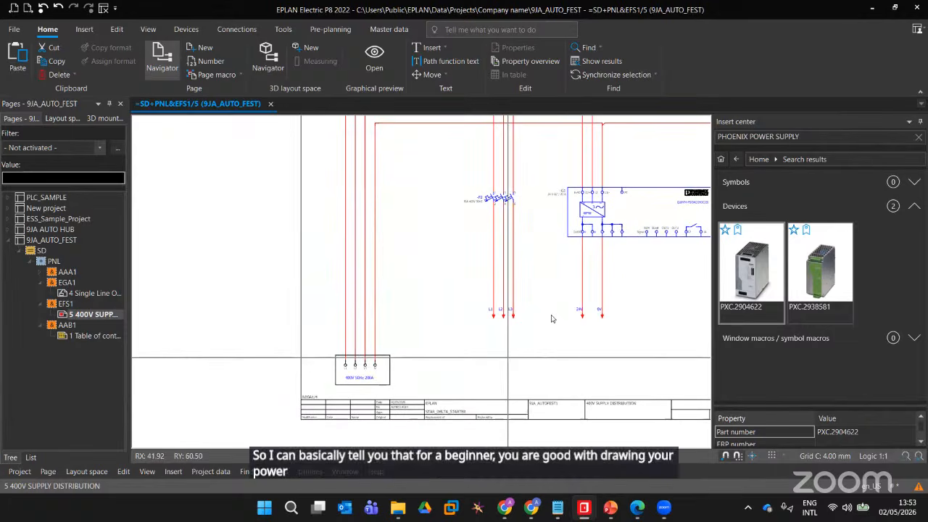
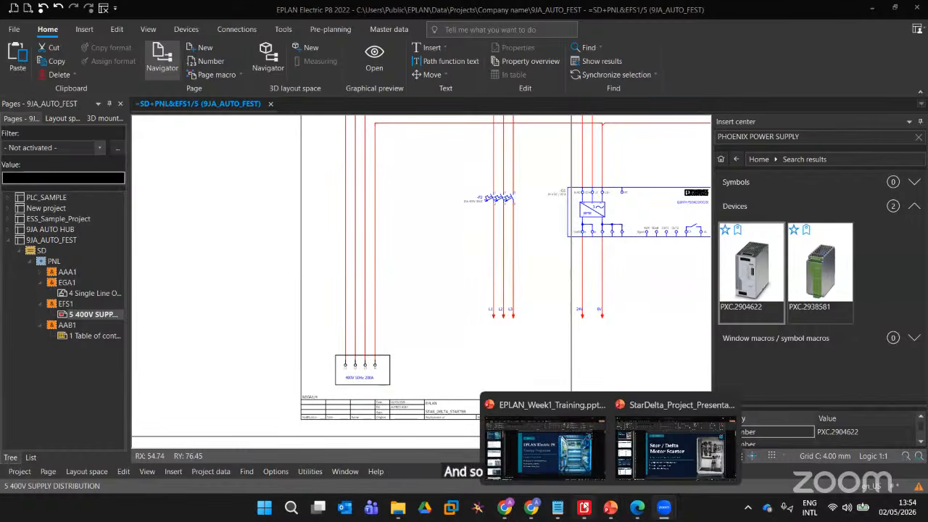
# Move the three T-nodes feeding power supply -G1 up by one line so they tap the upper three supply lines
pyautogui.click(585, 509)
pyautogui.scroll(5, 602, 329)
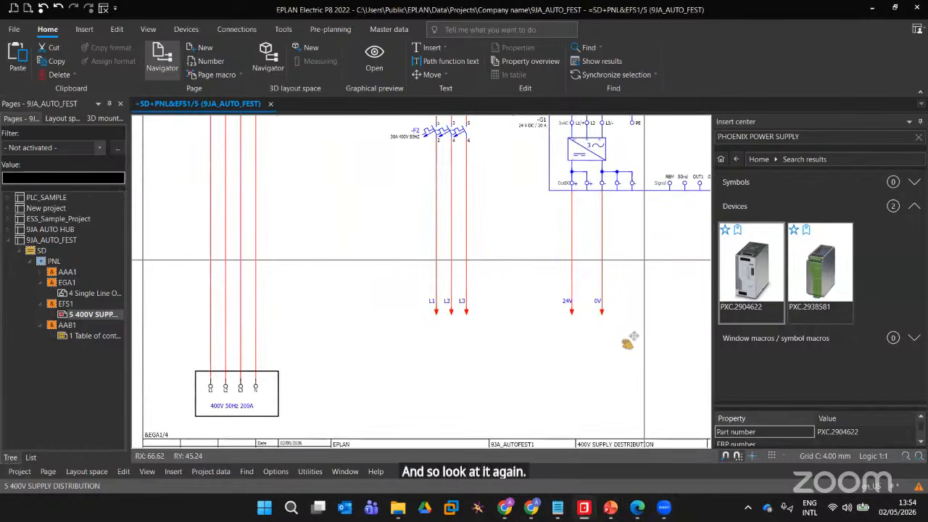
pyautogui.scroll(-3, 478, 309)
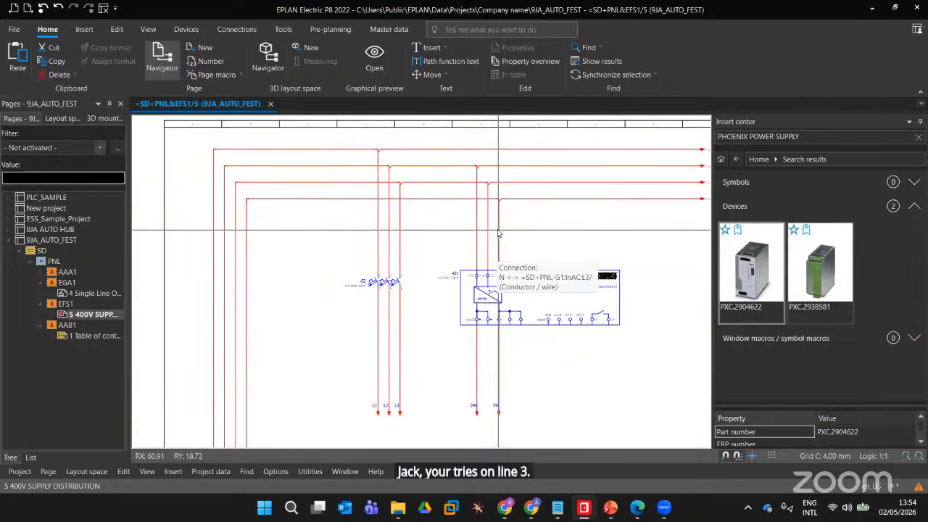
pyautogui.moveTo(468, 161); pyautogui.dragTo(504, 216)
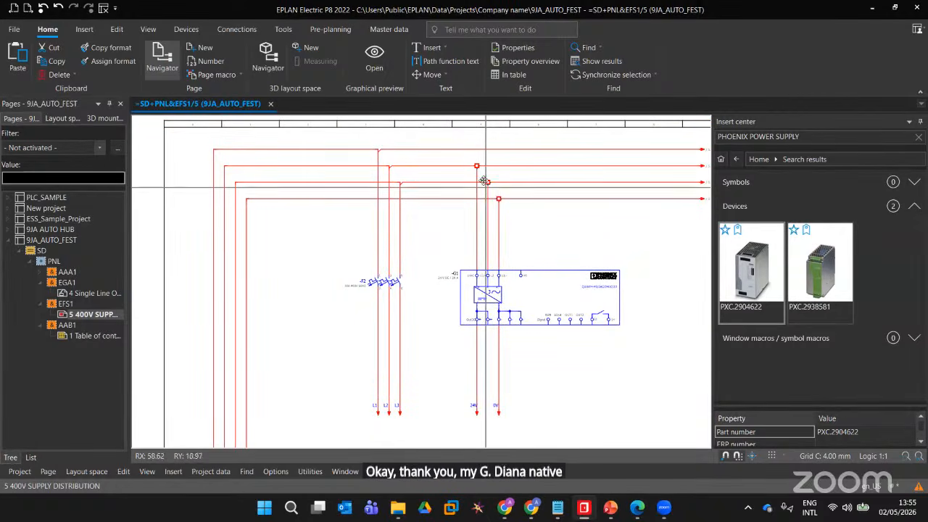
pyautogui.moveTo(486, 180); pyautogui.dragTo(478, 155)
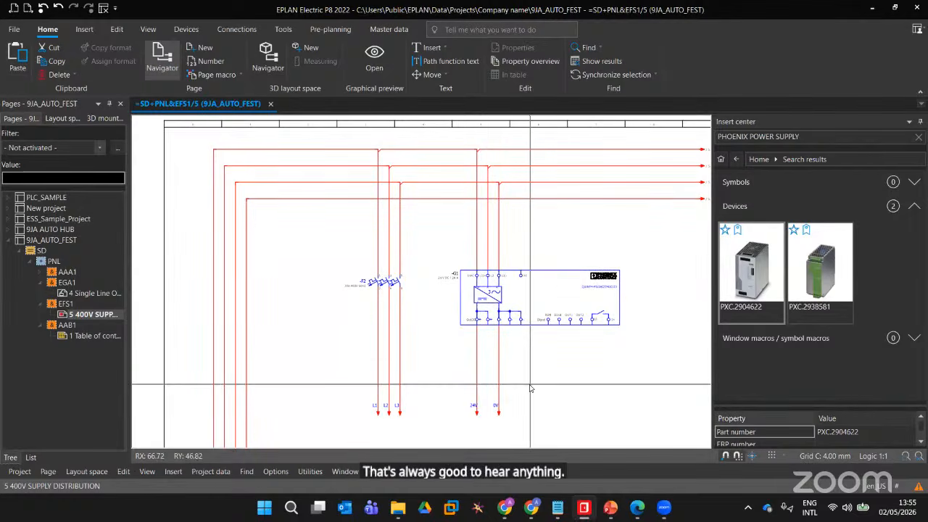
# Examine the input wiring of power supply -G1 and its surroundings for missing upstream protection
pyautogui.scroll(1, 528, 421)
pyautogui.moveTo(534, 385); pyautogui.dragTo(526, 349, button='middle')
pyautogui.scroll(1, 533, 312)
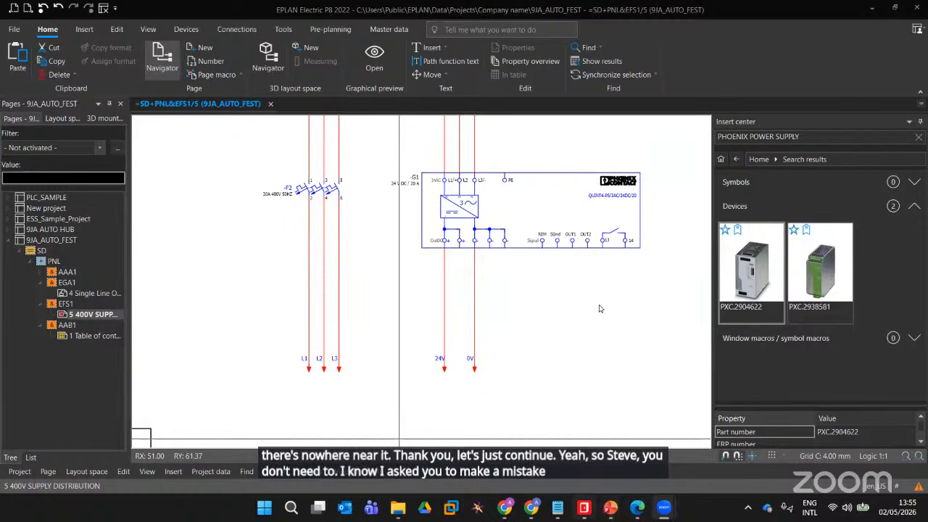
pyautogui.scroll(-1, 536, 351)
pyautogui.moveTo(535, 348); pyautogui.dragTo(577, 402, button='middle')
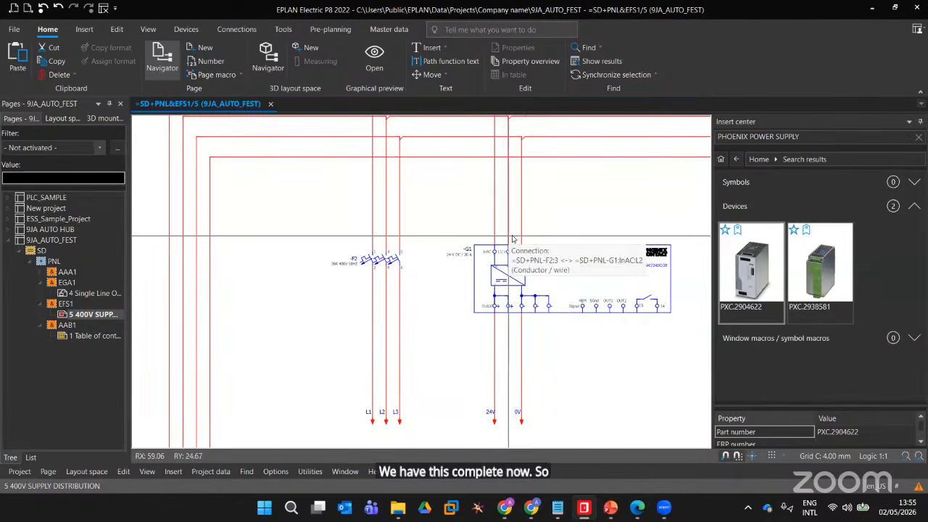
pyautogui.scroll(2, 508, 239)
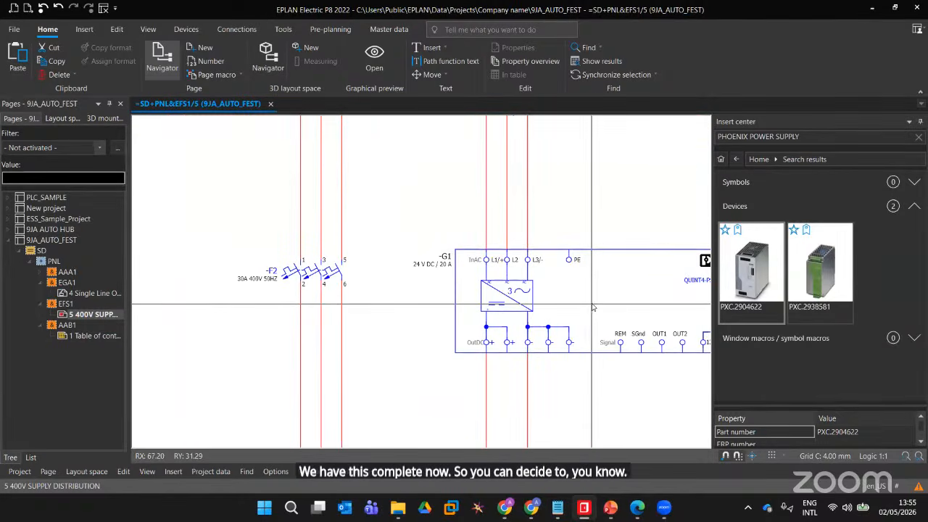
pyautogui.moveTo(568, 187); pyautogui.dragTo(360, 231, button='middle')
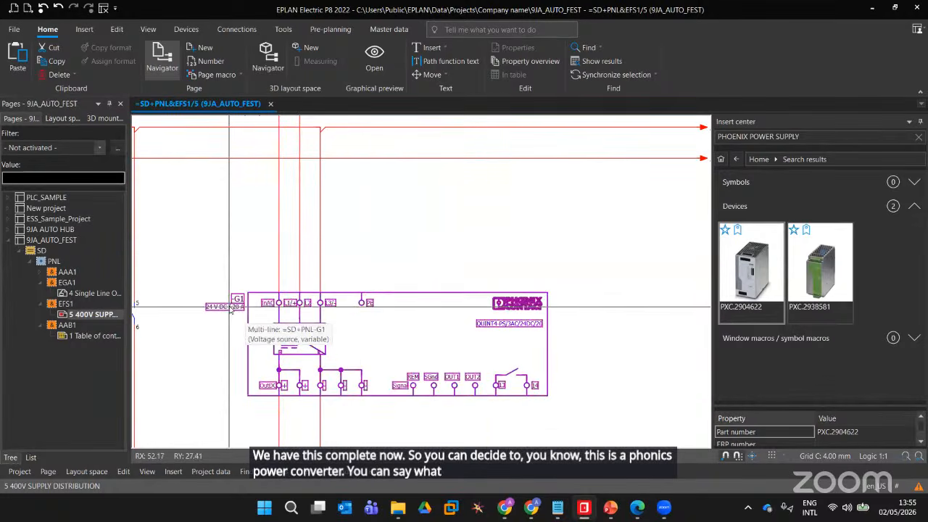
# Search the Insert center for a 20A breaker
pyautogui.click(813, 134)
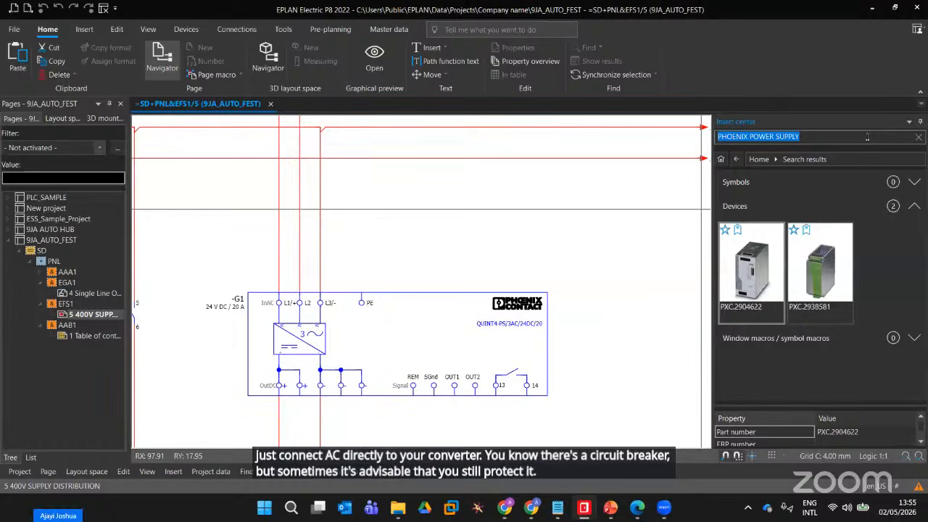
pyautogui.write("'20")
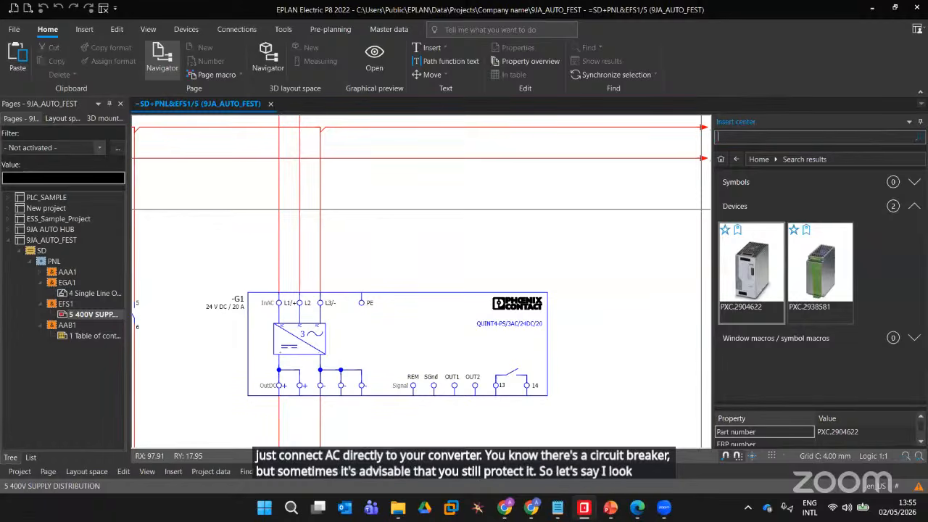
pyautogui.write('A')
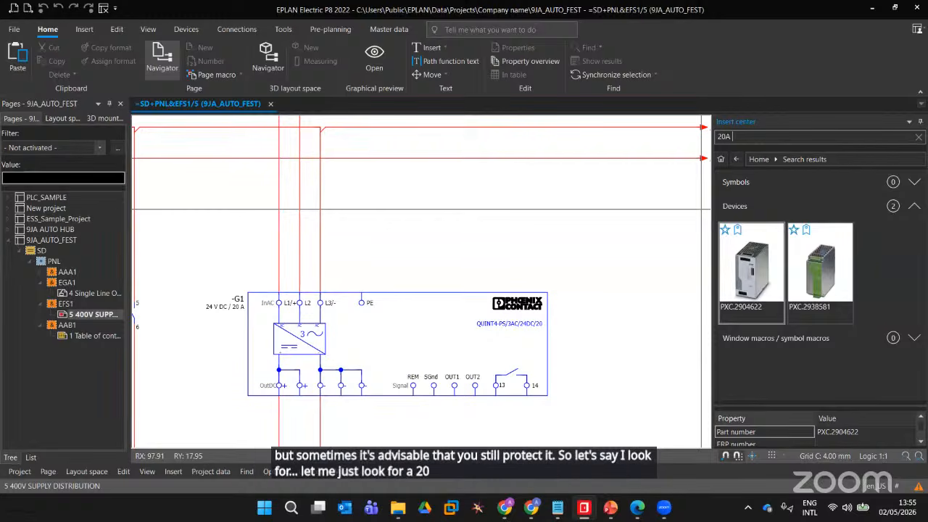
pyautogui.write(' breaker')
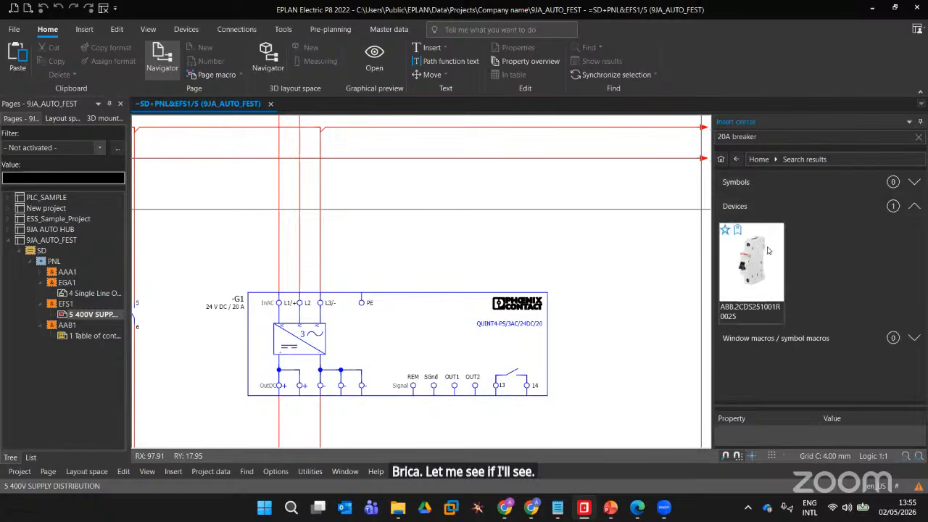
pyautogui.click(472, 250)
# Copy breaker -F2 and paste it onto the three input lines above power supply -G1, using the Do not modify insertion mode
pyautogui.scroll(1, 402, 242)
pyautogui.moveTo(402, 242); pyautogui.dragTo(681, 257, button='middle')
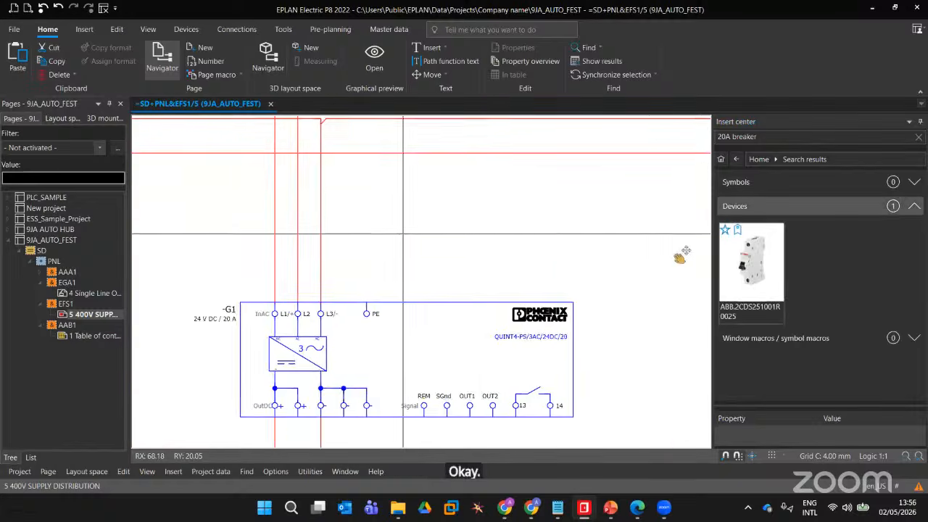
pyautogui.click(330, 346)
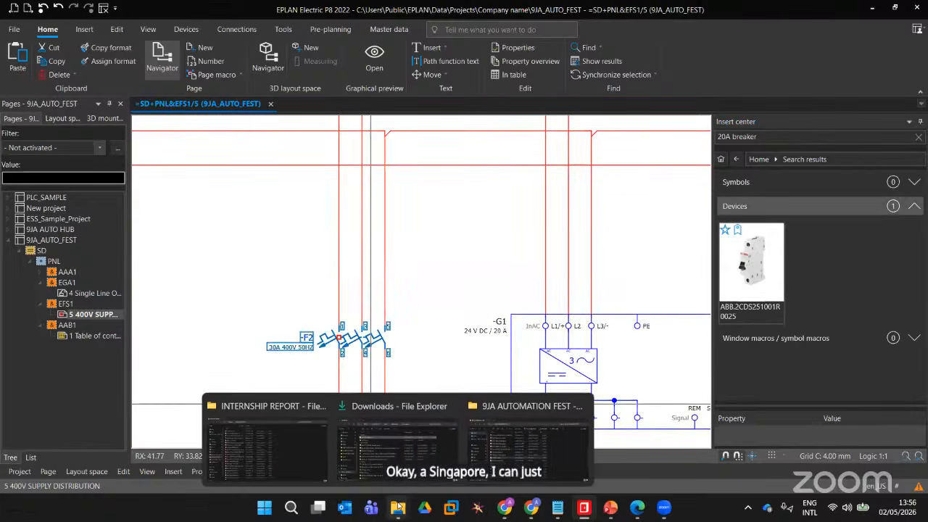
pyautogui.click(249, 214)
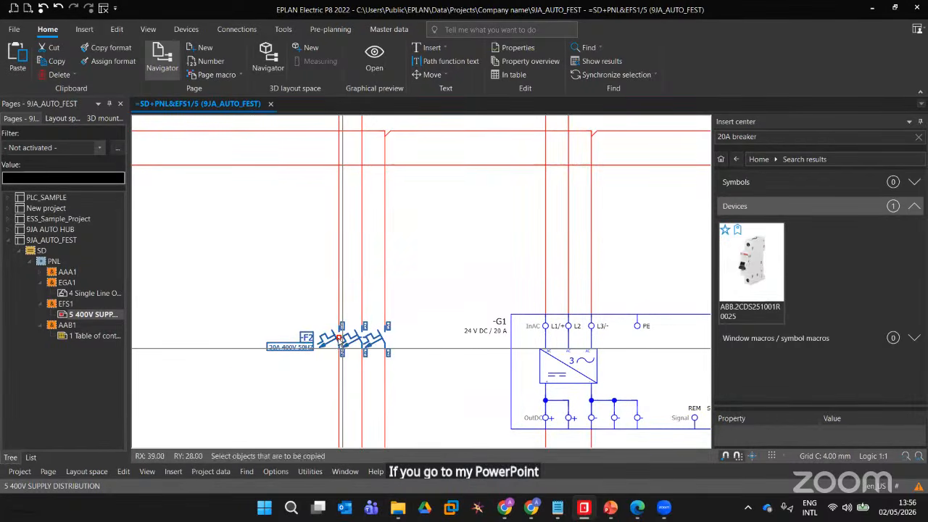
pyautogui.hotkey('ctrl', 'v')
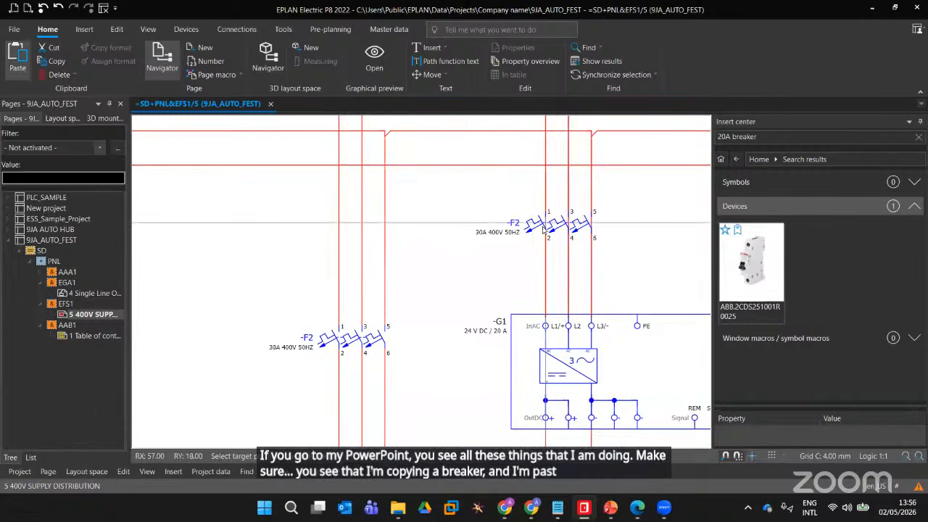
pyautogui.click(549, 223)
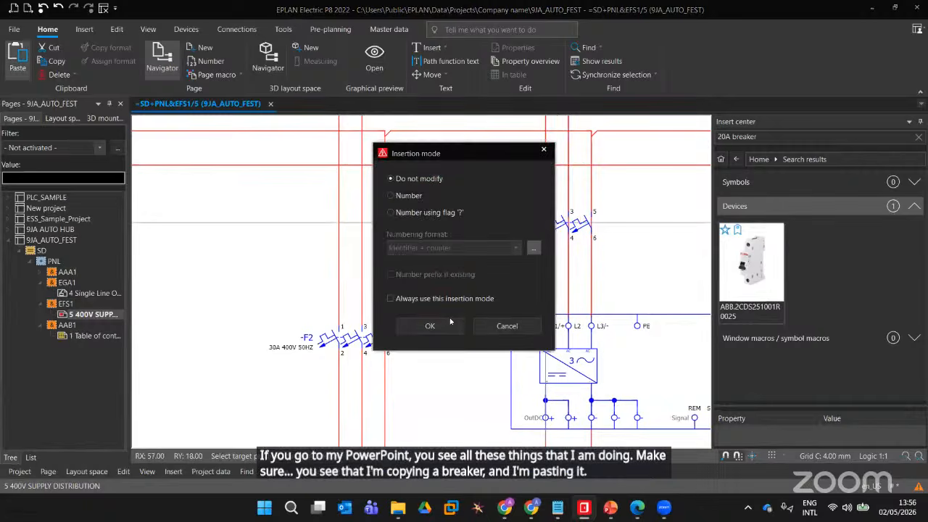
pyautogui.click(450, 322)
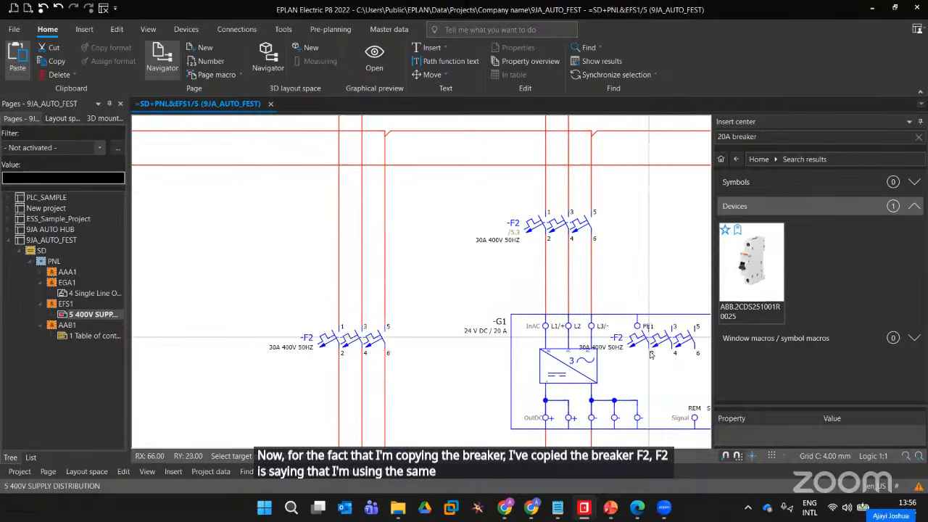
# Set the technical characteristics of the pasted breaker above -G1 to 25A 400V 50HZ
pyautogui.click(543, 229)
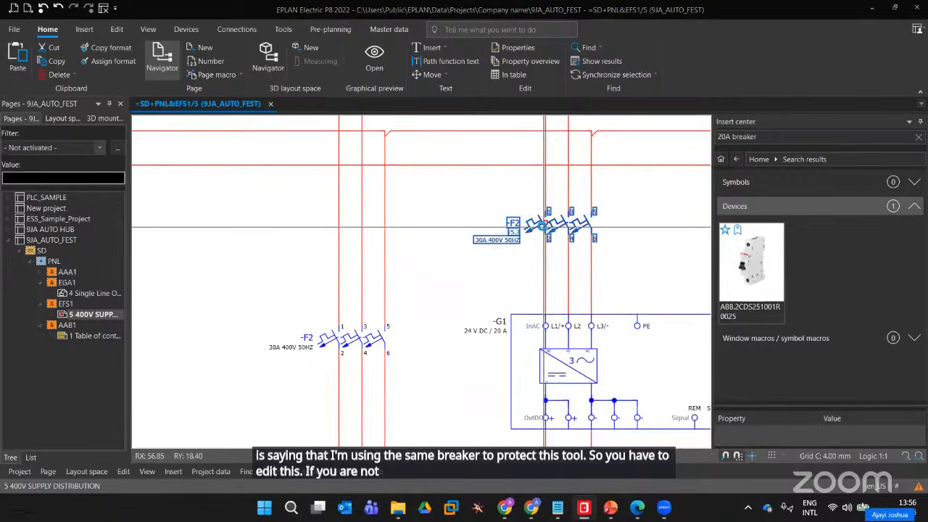
pyautogui.doubleClick(545, 228)
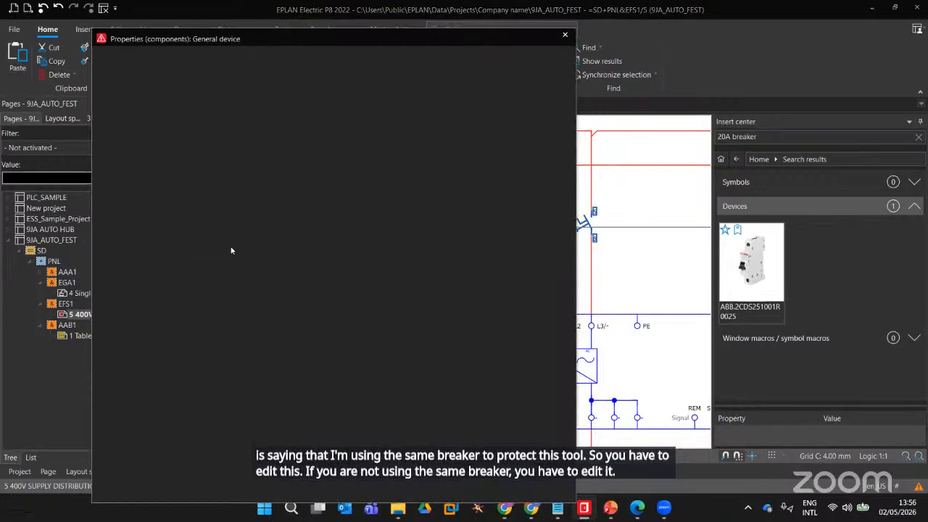
pyautogui.click(124, 172)
pyautogui.press('BackSpace')
pyautogui.write('5A 400V 50HZ')
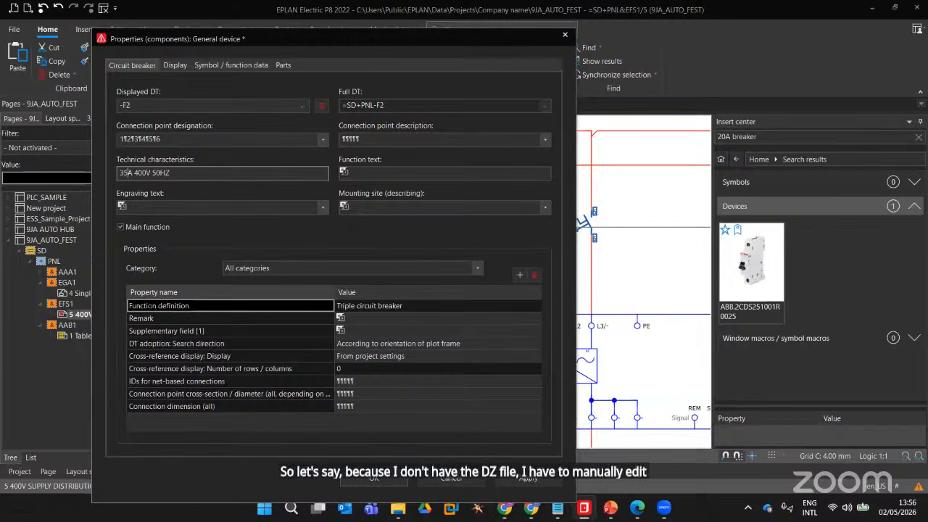
pyautogui.press('BackSpace')
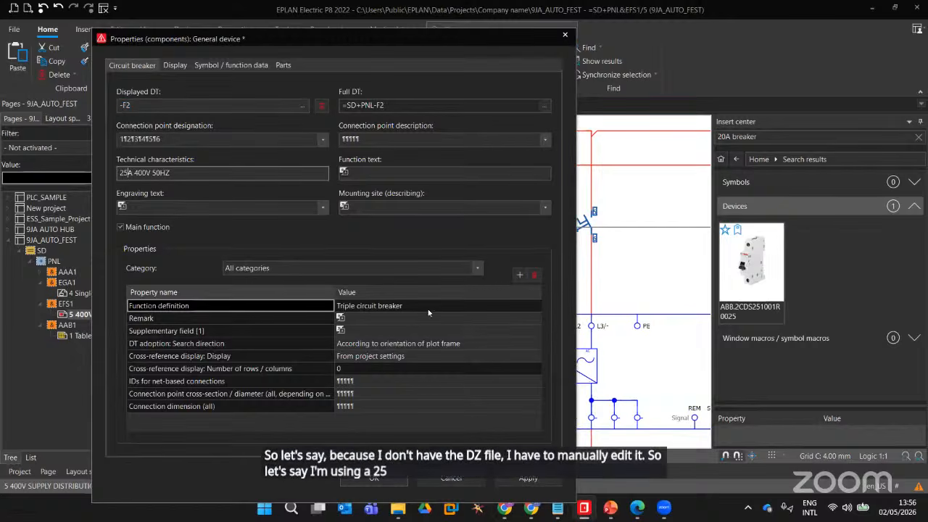
# Change the pasted breaker's displayed DT to -F3 and accept its properties
pyautogui.click(143, 105)
pyautogui.press('BackSpace')
pyautogui.write('3')
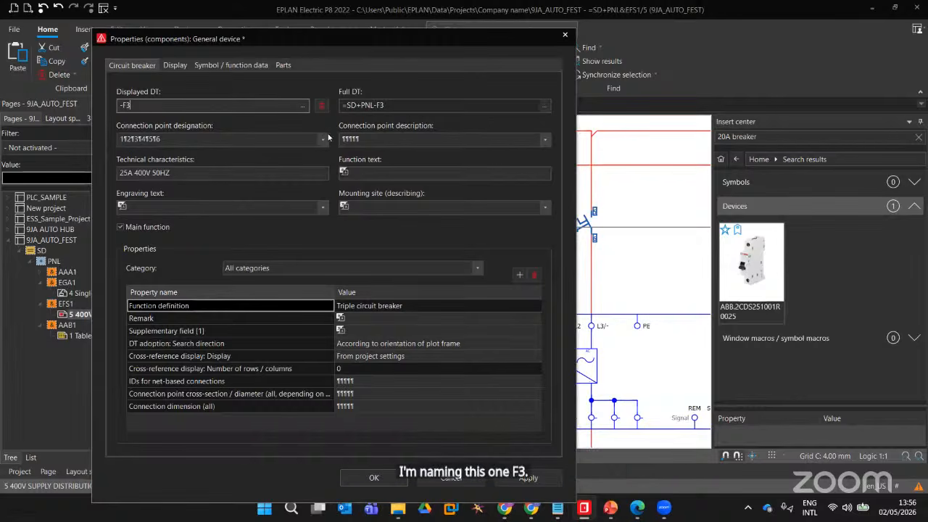
pyautogui.click(371, 480)
pyautogui.scroll(3, 519, 202)
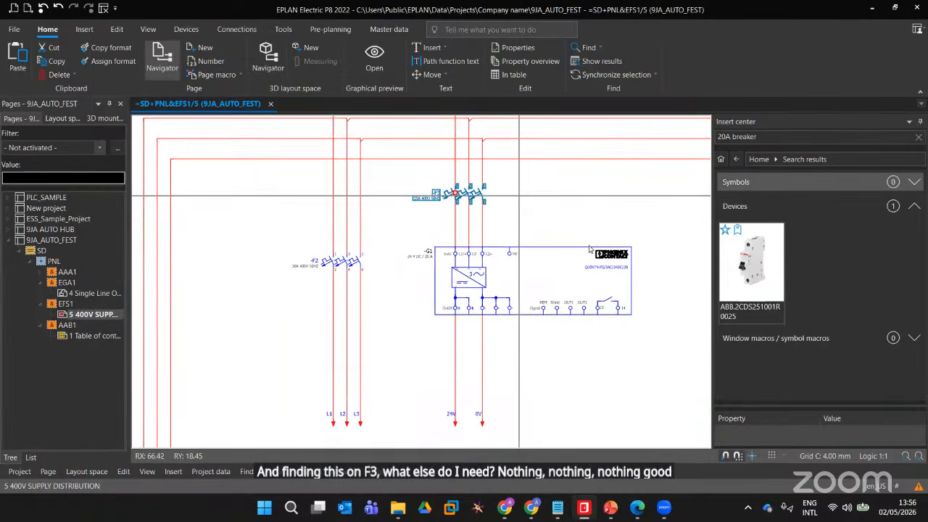
pyautogui.press('Escape')
# Inspect breaker -F3 above power supply -G1 and the 24V and 0V output lines below it
pyautogui.scroll(4, 590, 249)
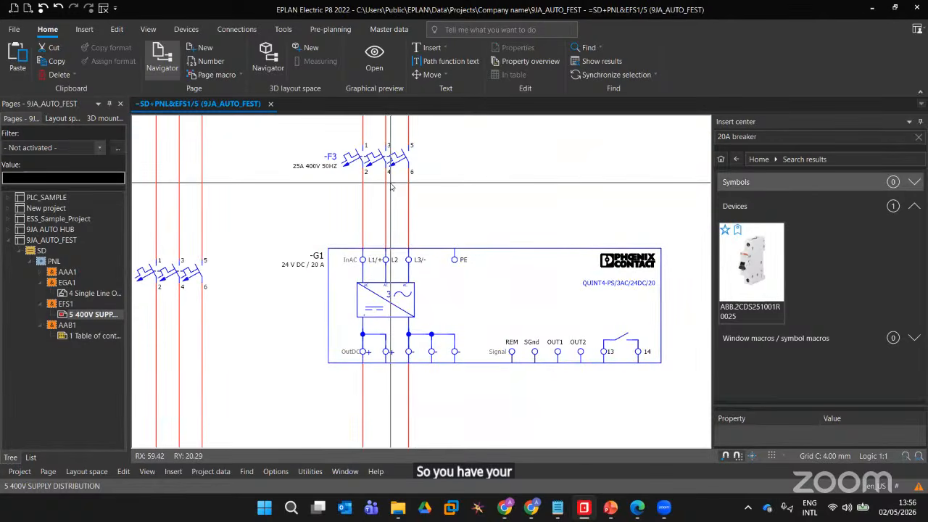
pyautogui.scroll(-4, 392, 187)
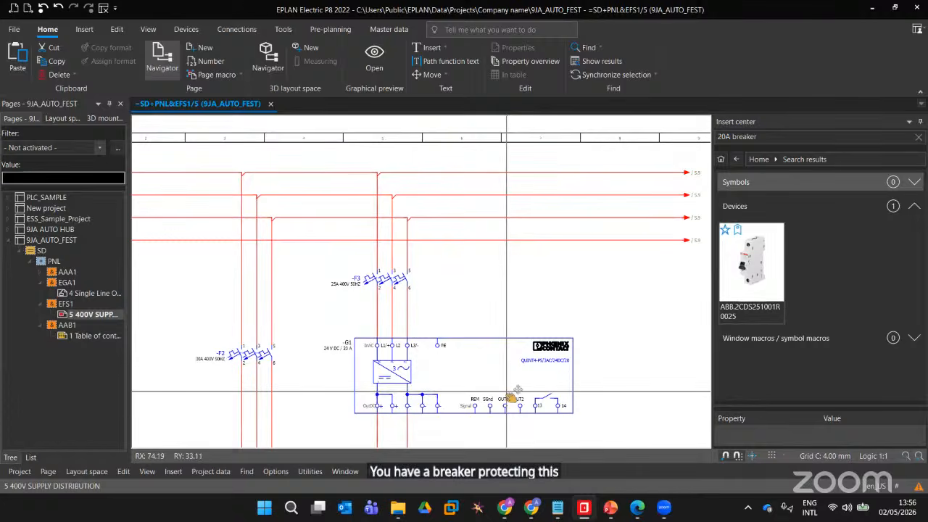
pyautogui.scroll(2, 495, 347)
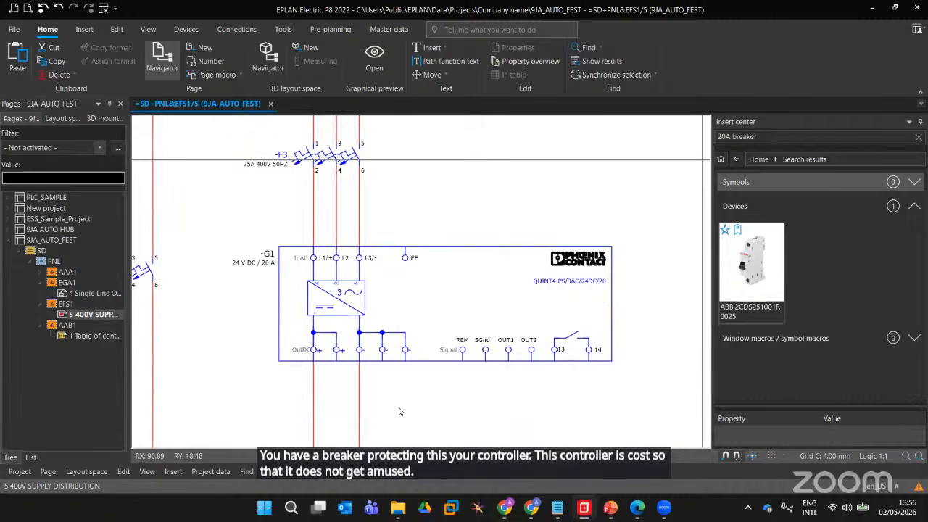
pyautogui.scroll(-3, 366, 394)
pyautogui.moveTo(366, 394); pyautogui.dragTo(403, 289, button='middle')
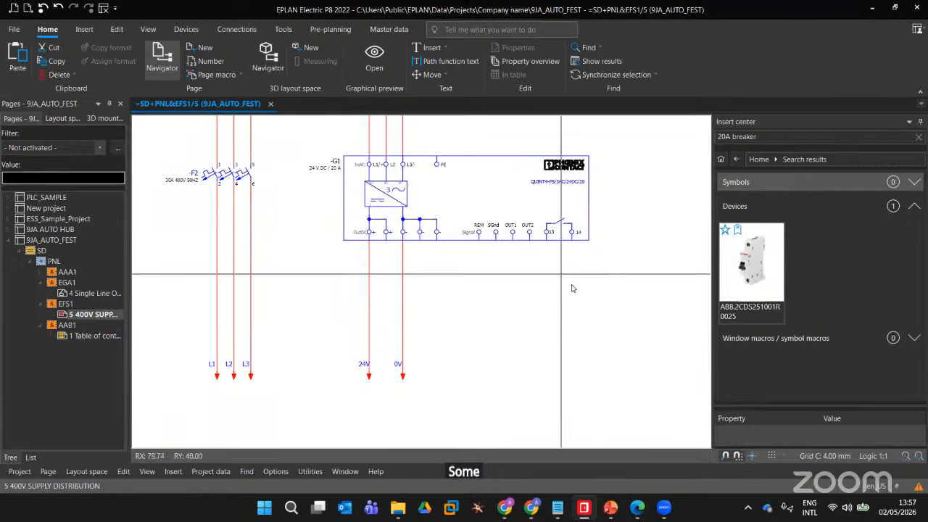
pyautogui.scroll(2, 471, 290)
pyautogui.moveTo(438, 307); pyautogui.dragTo(467, 376, button='middle')
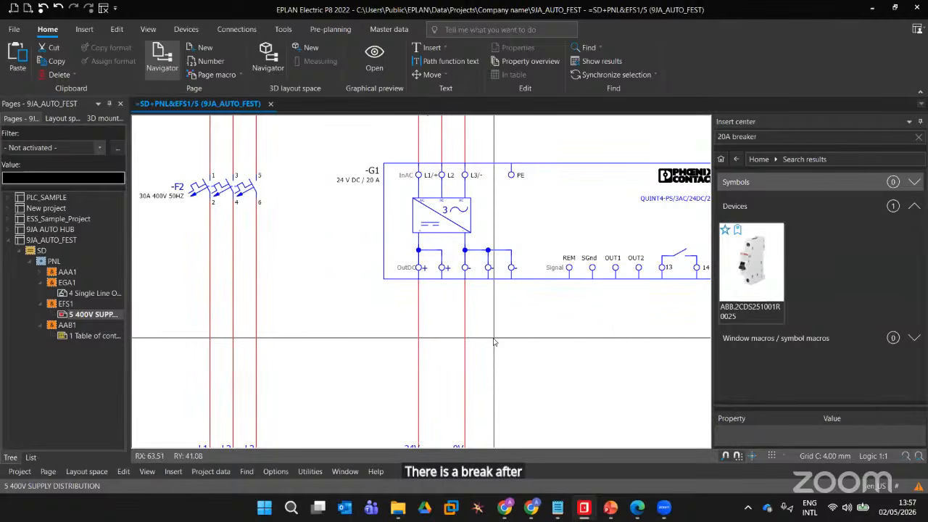
# Place two ABB.2CDS251001R0025 single-pole breakers below power supply -G1, one on the 24V output line and one on the 0V line
pyautogui.scroll(-1, 490, 341)
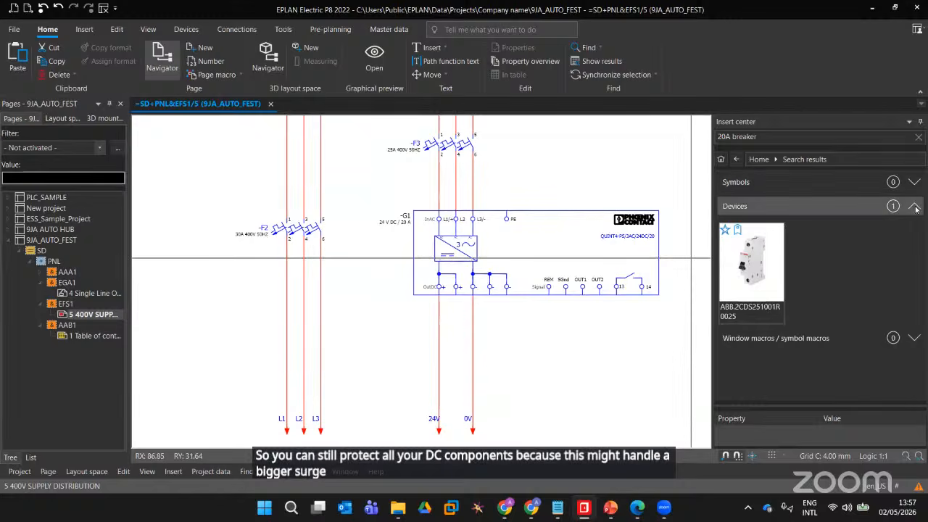
pyautogui.click(783, 138)
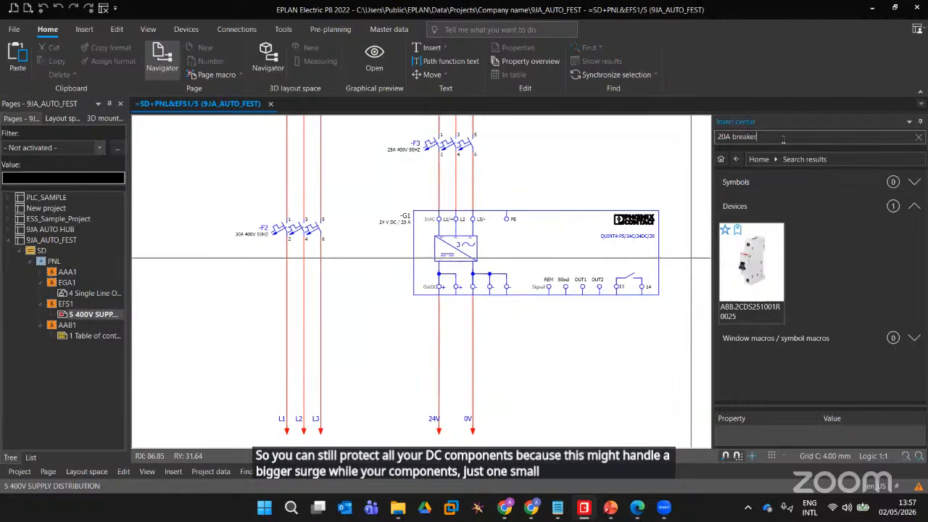
pyautogui.moveTo(603, 129); pyautogui.dragTo(439, 283)
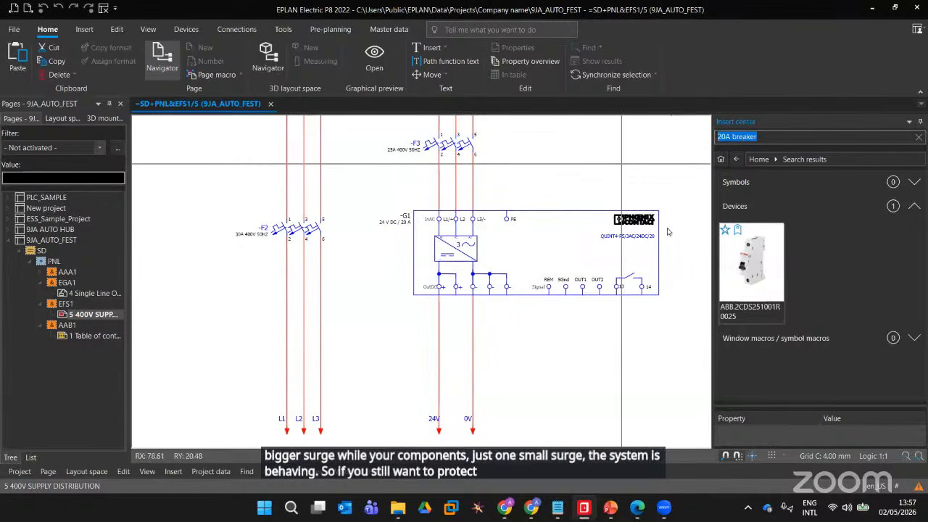
pyautogui.click(752, 272)
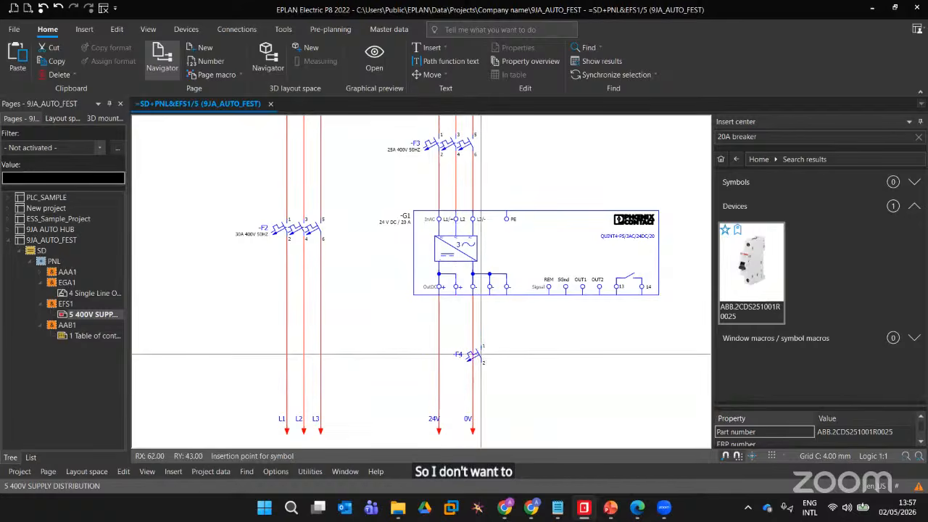
pyautogui.click(442, 346)
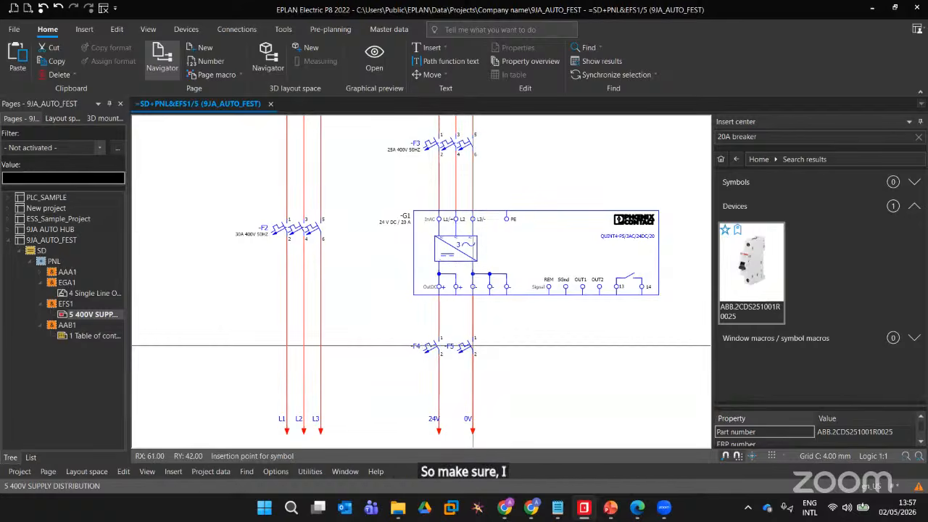
pyautogui.click(473, 346)
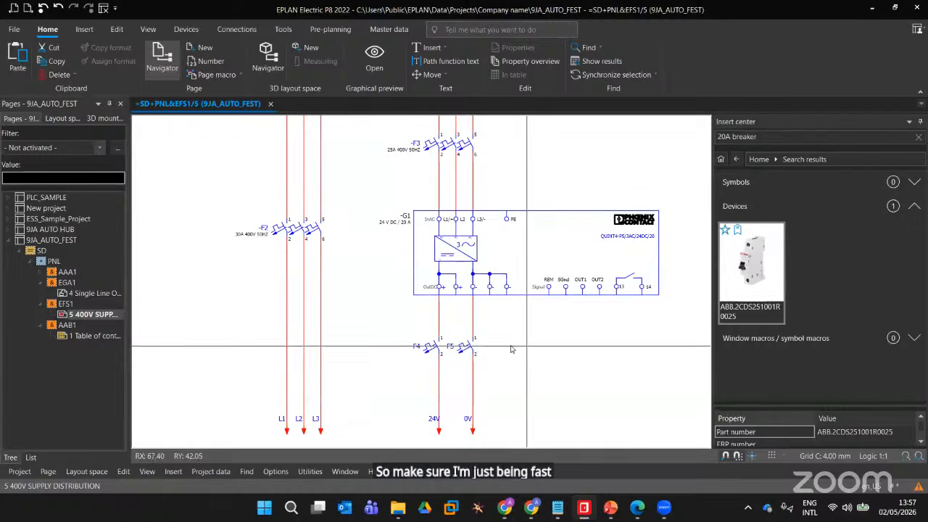
# Change the displayed DT of the breaker on the 0V output line to -F4
pyautogui.click(468, 349)
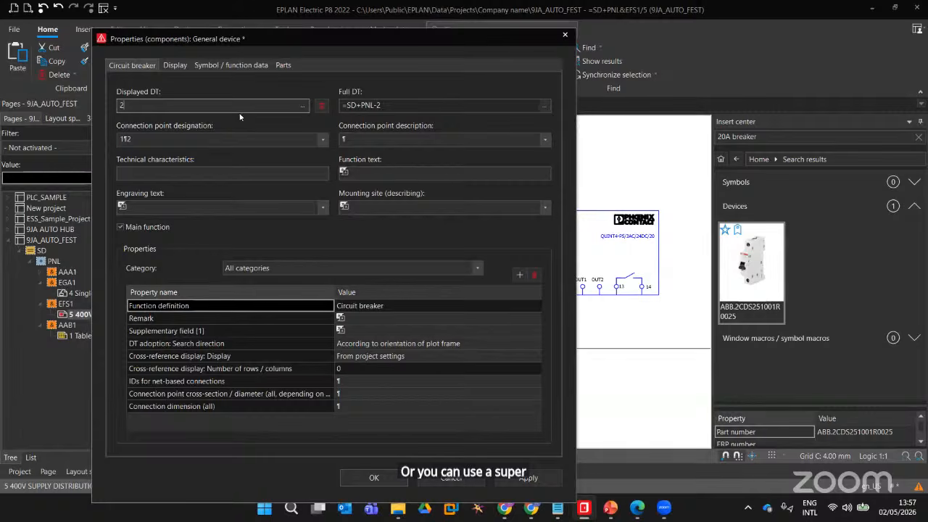
pyautogui.press('BackSpace')
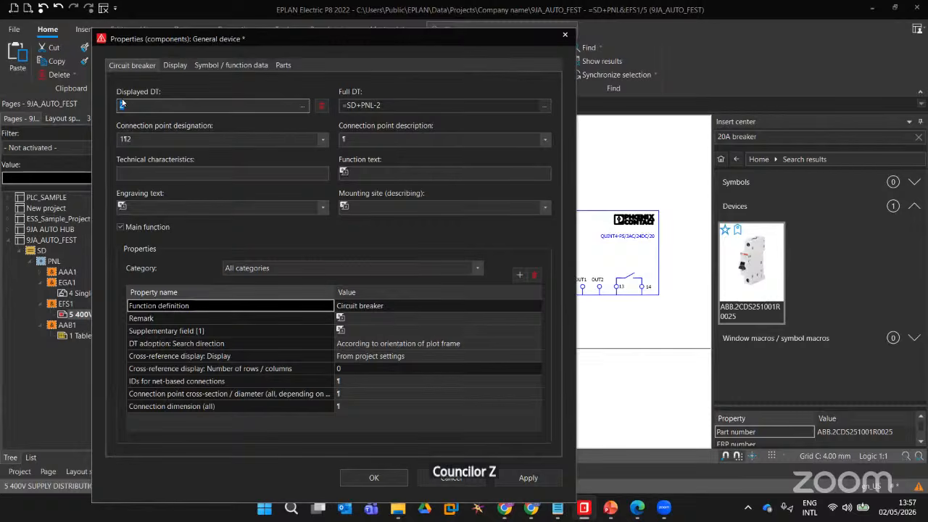
pyautogui.moveTo(566, 38); pyautogui.dragTo(551, 120)
pyautogui.press('Return')
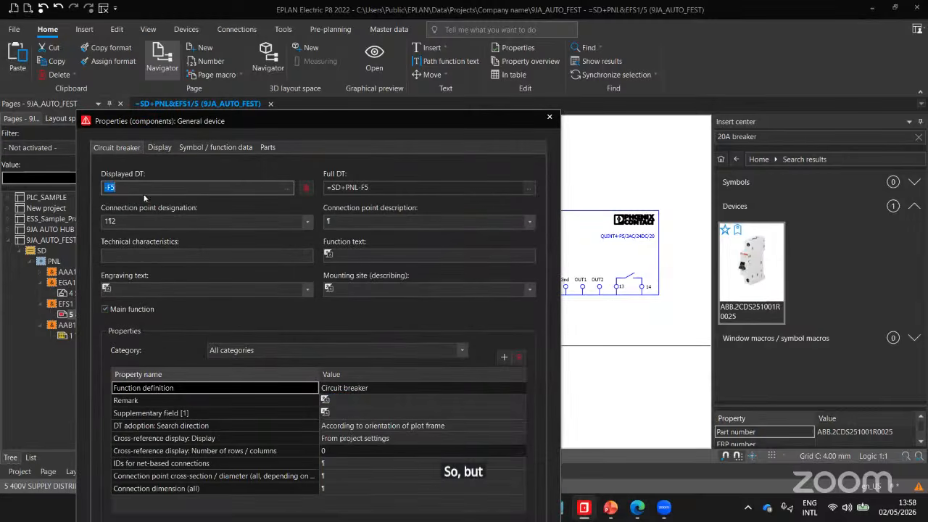
pyautogui.click(147, 189)
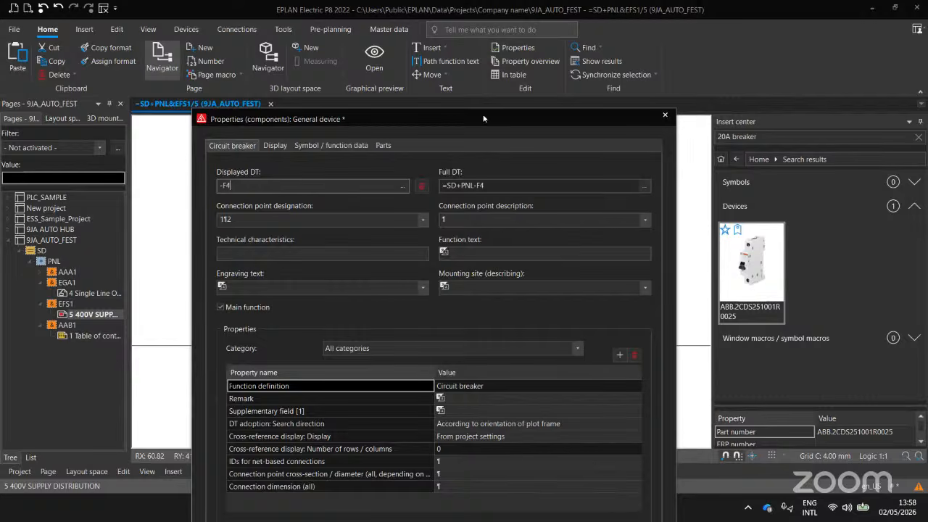
pyautogui.moveTo(484, 119); pyautogui.dragTo(260, 11)
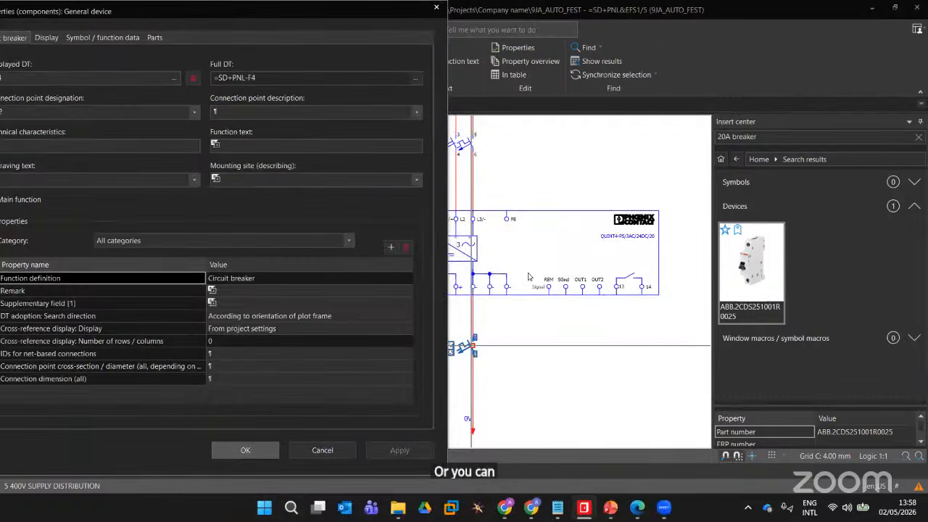
pyautogui.press('Return')
pyautogui.scroll(5, 502, 308)
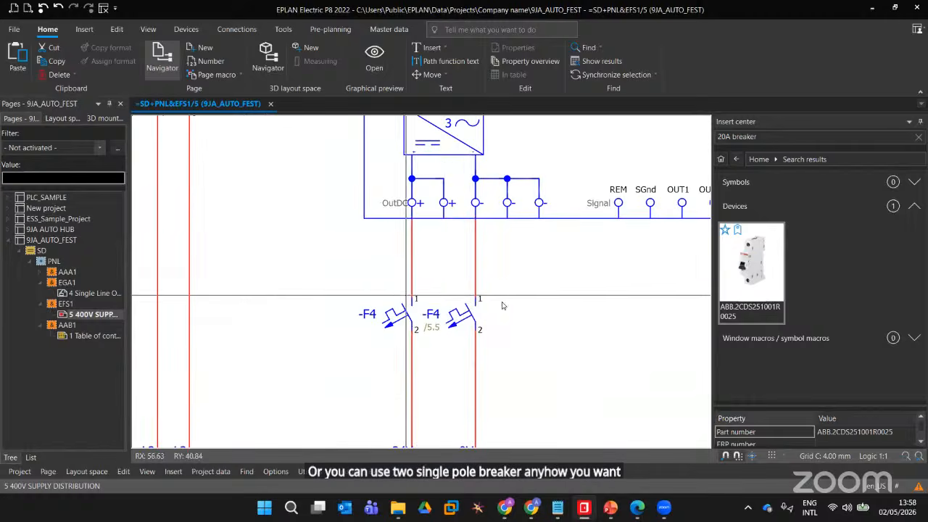
# Reset the displayed DT of the 0V line's breaker to -F5
pyautogui.click(448, 312)
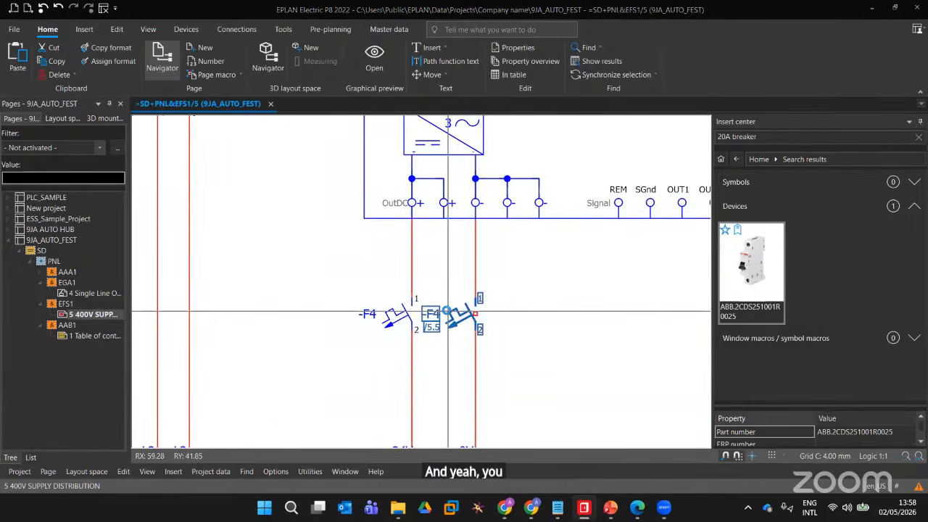
pyautogui.doubleClick(449, 312)
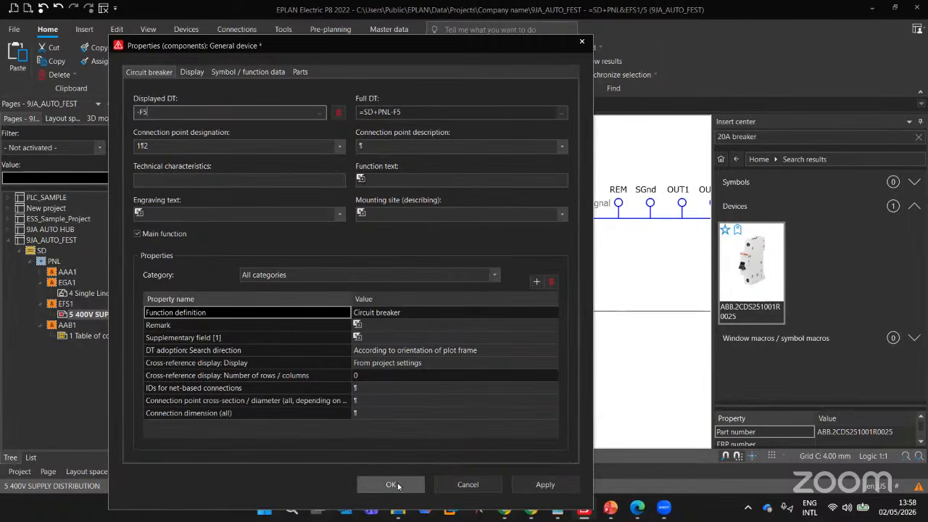
pyautogui.press('Return')
pyautogui.scroll(-1, 558, 238)
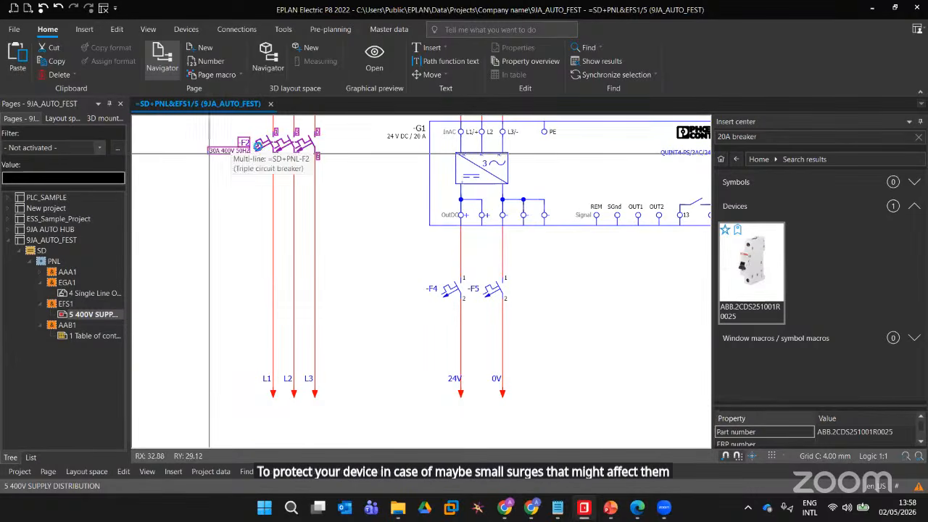
pyautogui.scroll(-1, 557, 341)
pyautogui.scroll(-3, 558, 338)
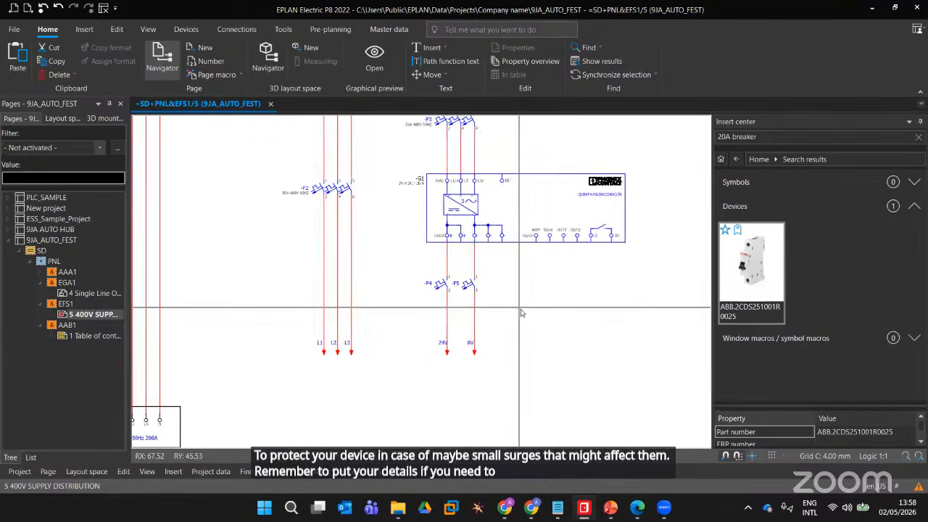
pyautogui.scroll(2, 555, 343)
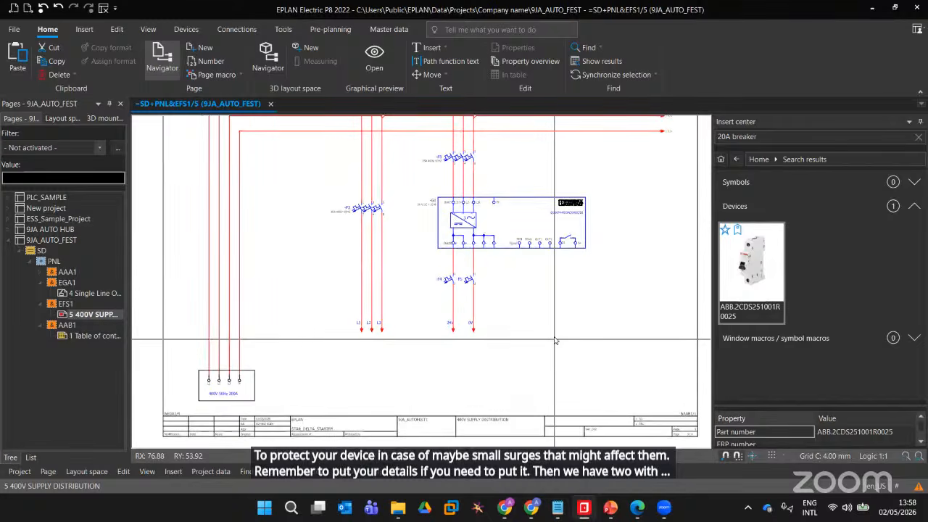
pyautogui.moveTo(556, 332); pyautogui.dragTo(580, 367, button='middle')
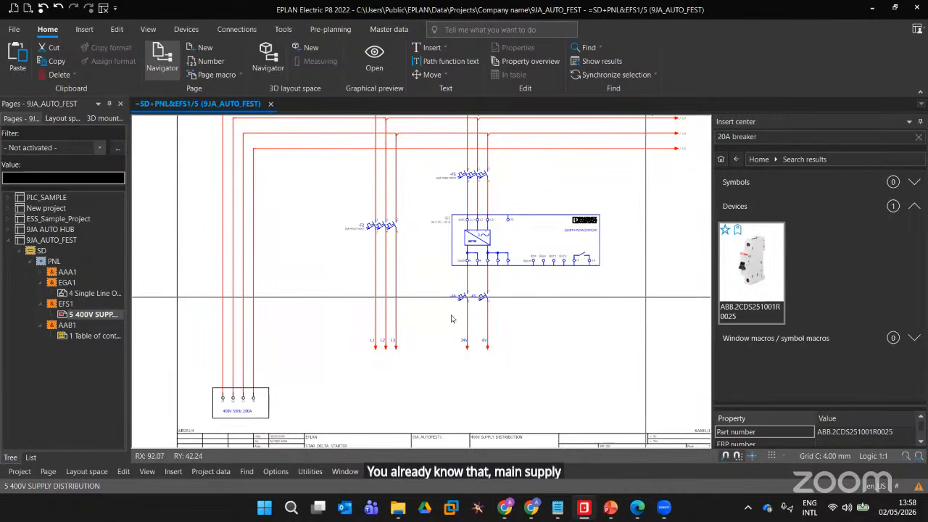
# Start a new multi-line schematic page from EFS1 and change its EFS1 structure identifier to EFS2, keeping page name 6
pyautogui.rightClick(46, 302)
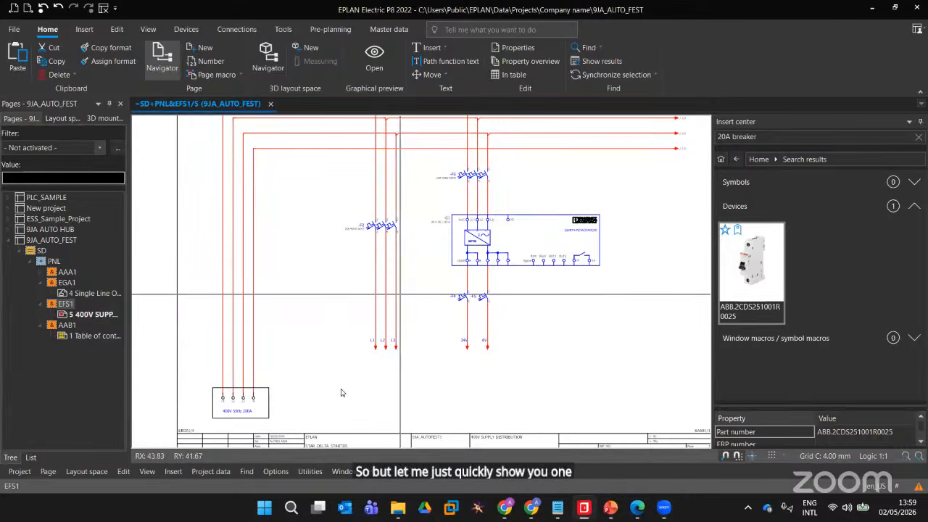
pyautogui.click(111, 176)
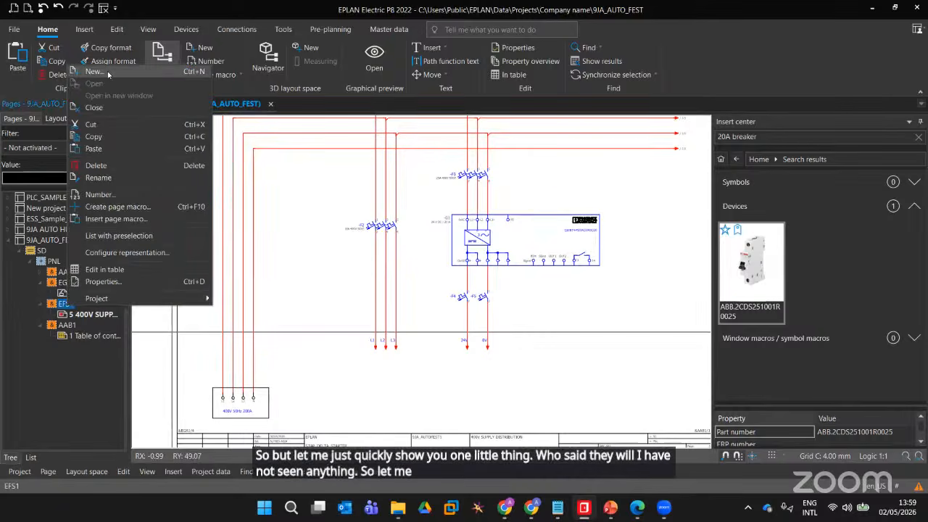
pyautogui.click(107, 71)
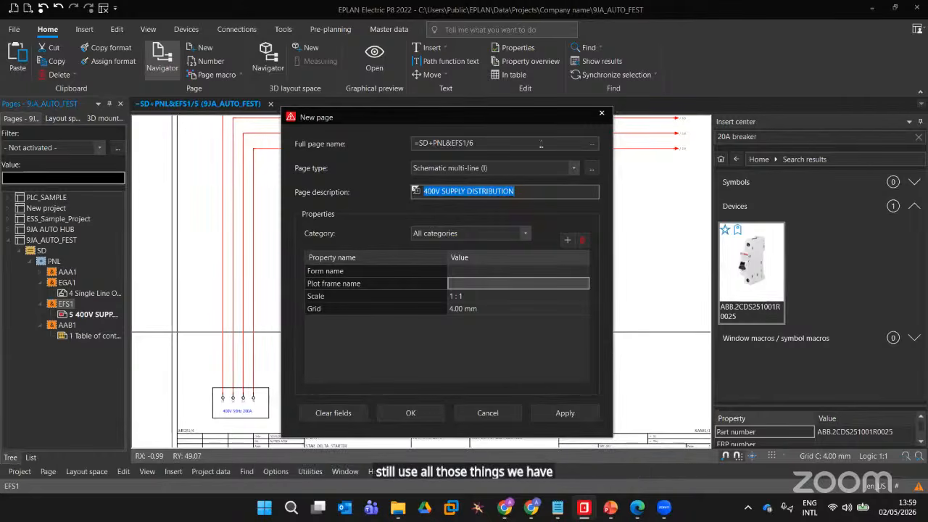
pyautogui.click(591, 144)
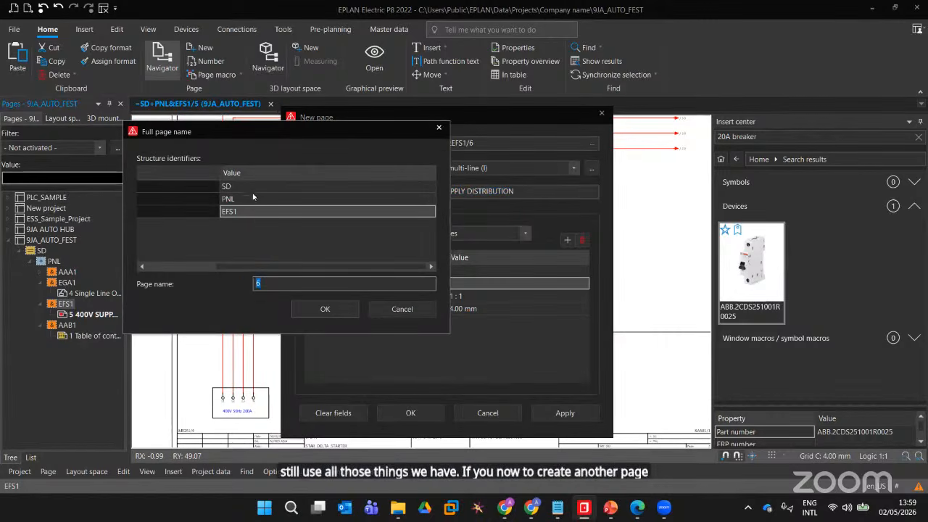
pyautogui.click(255, 200)
pyautogui.click(252, 211)
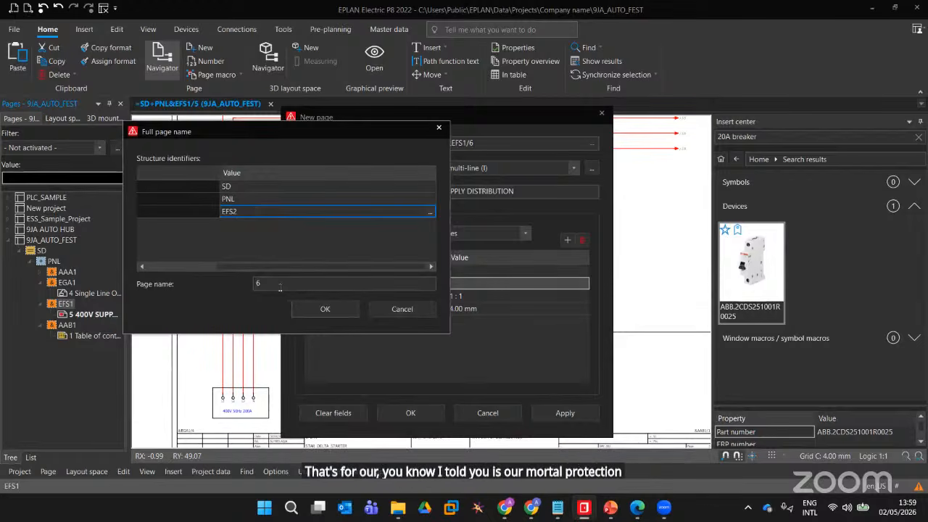
pyautogui.click(306, 309)
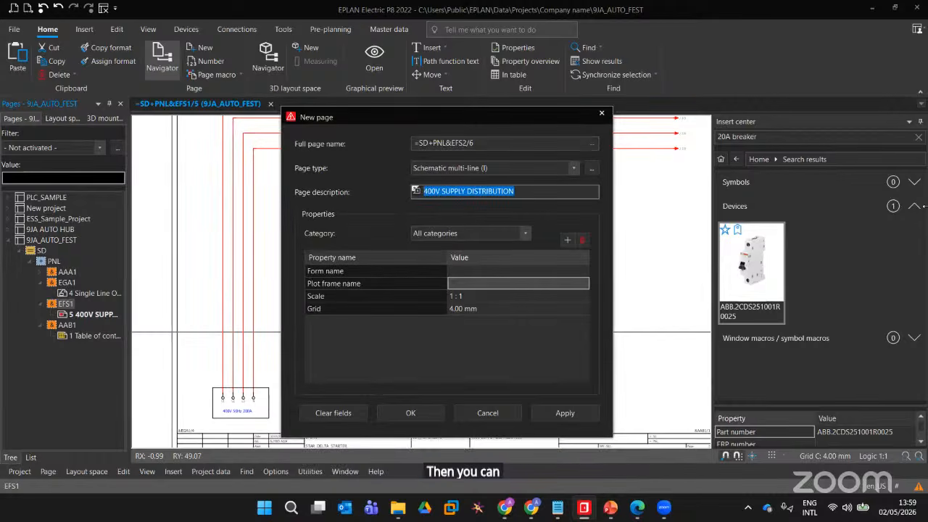
# Enter MOTOR POWER CIRCUIT as the new page's description and create the page
pyautogui.write('MOTOR POWER CIRCUIT')
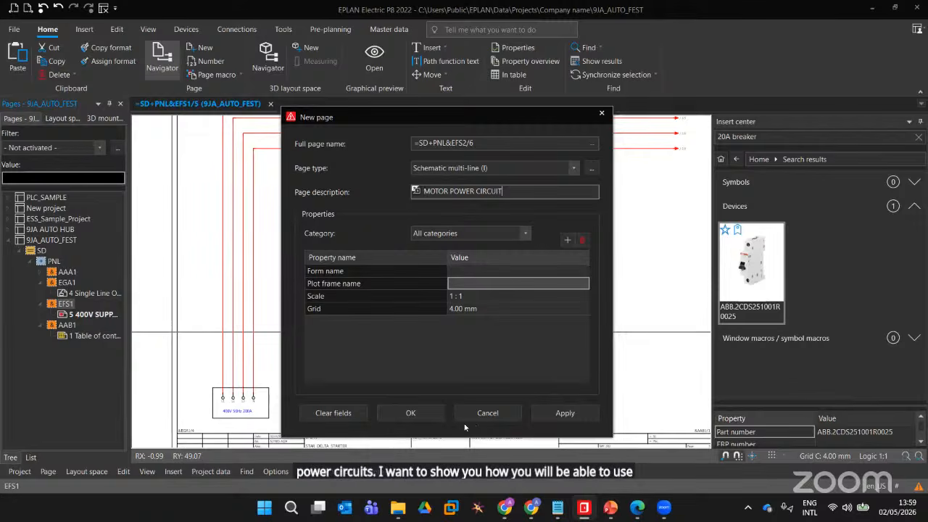
pyautogui.click(410, 414)
pyautogui.scroll(-3, 236, 174)
pyautogui.moveTo(236, 175); pyautogui.dragTo(264, 309, button='middle')
pyautogui.click(82, 293)
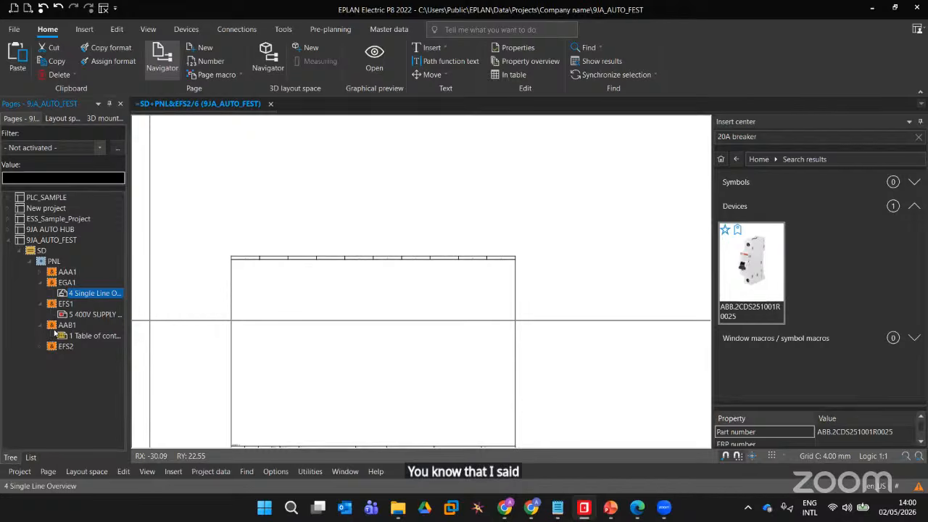
pyautogui.moveTo(64, 346); pyautogui.dragTo(63, 334)
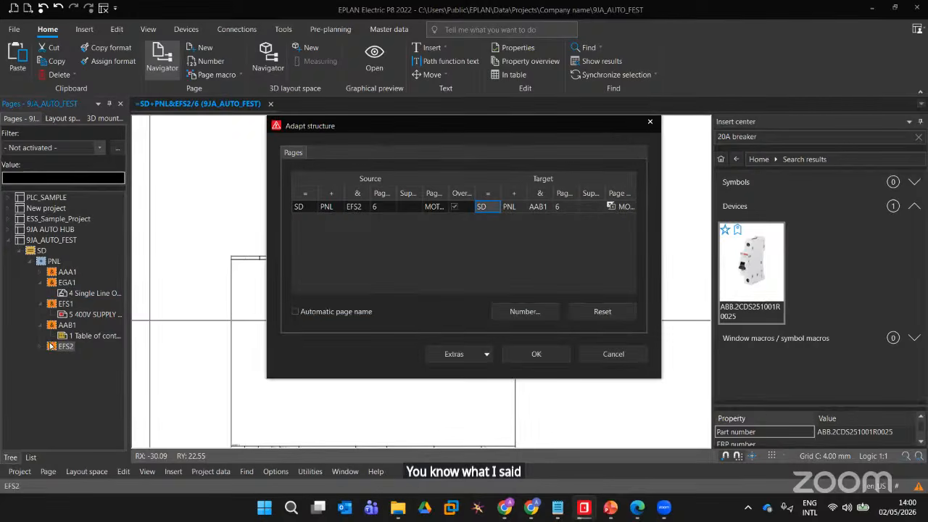
pyautogui.click(650, 123)
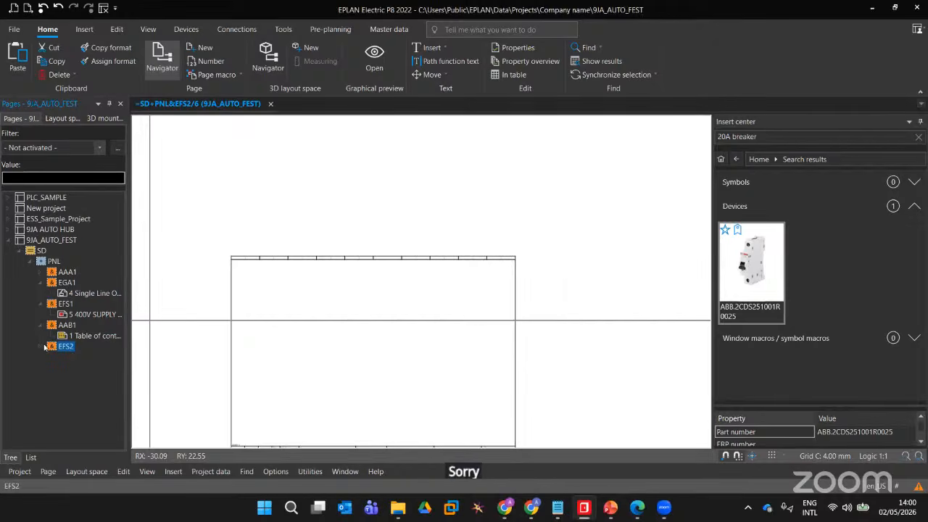
# Examine the L1, L2 and L3 interruption points below breaker -F2 on the 400V SUPPLY DISTRIBUTION page
pyautogui.click(87, 356)
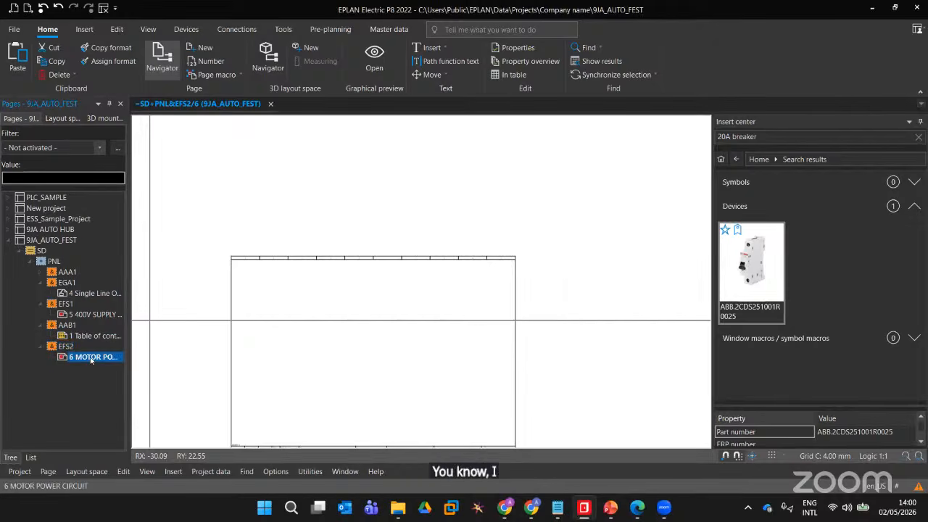
pyautogui.click(87, 315)
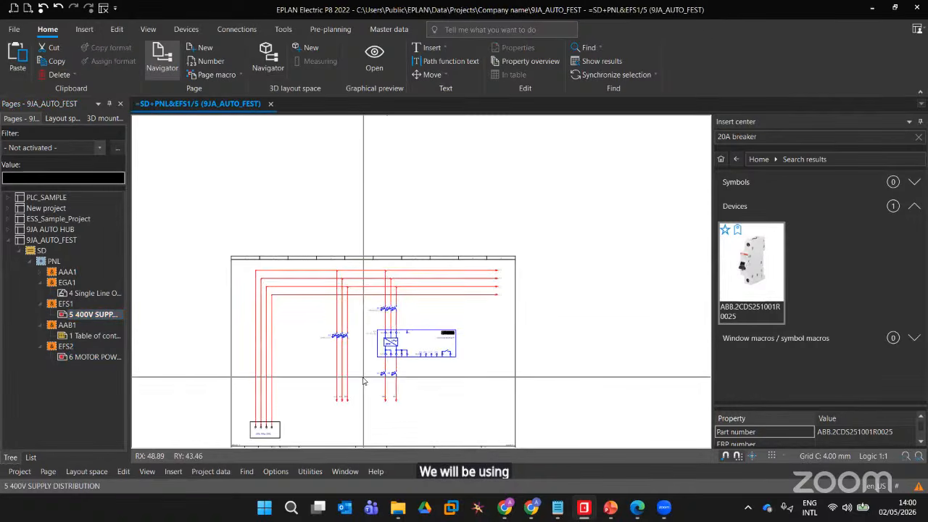
pyautogui.scroll(3, 363, 280)
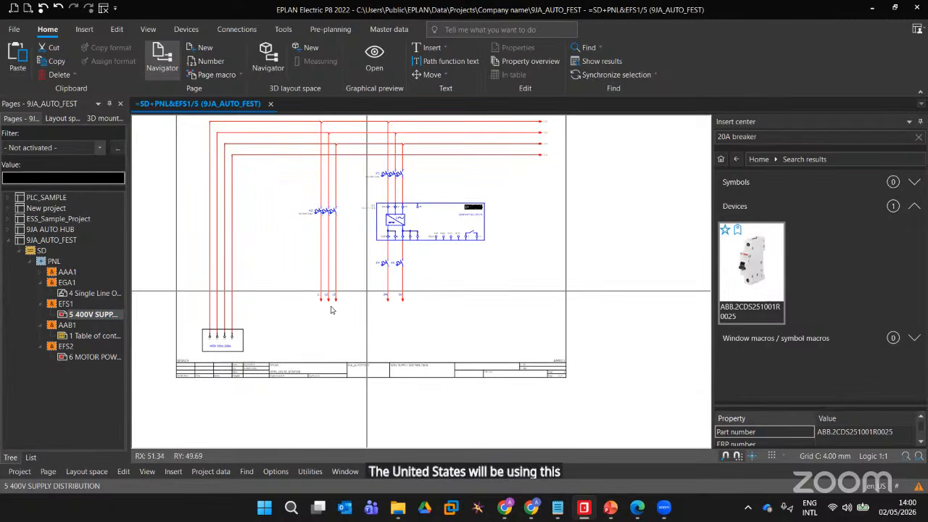
pyautogui.scroll(2, 312, 272)
pyautogui.moveTo(312, 272); pyautogui.dragTo(396, 333)
pyautogui.click(396, 333)
pyautogui.scroll(-3, 290, 309)
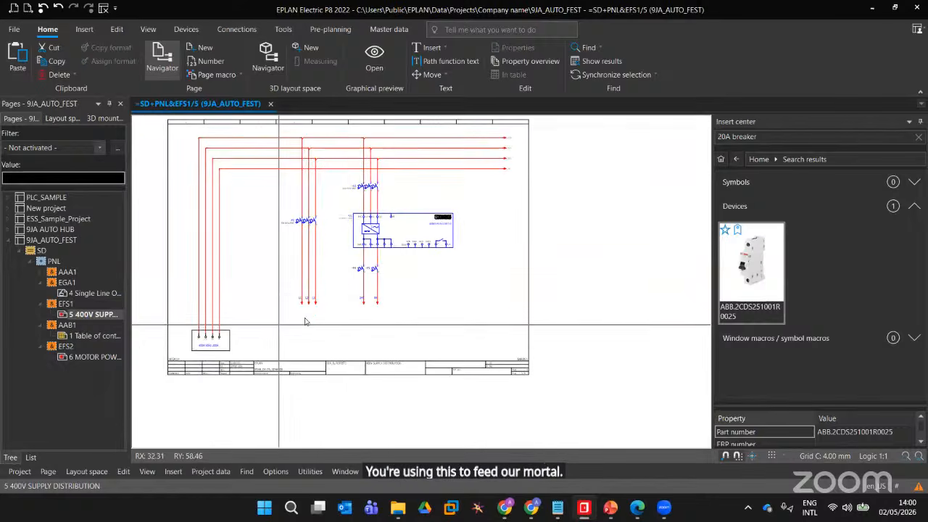
pyautogui.scroll(3, 286, 333)
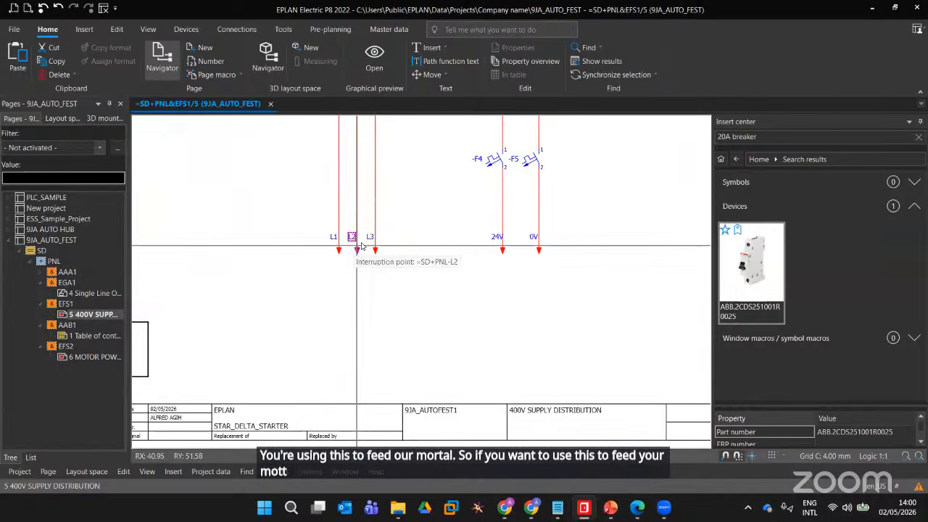
# Open the MOTOR POWER CIRCUIT page under EFS2 at the start of its empty drawing area
pyautogui.click(92, 357)
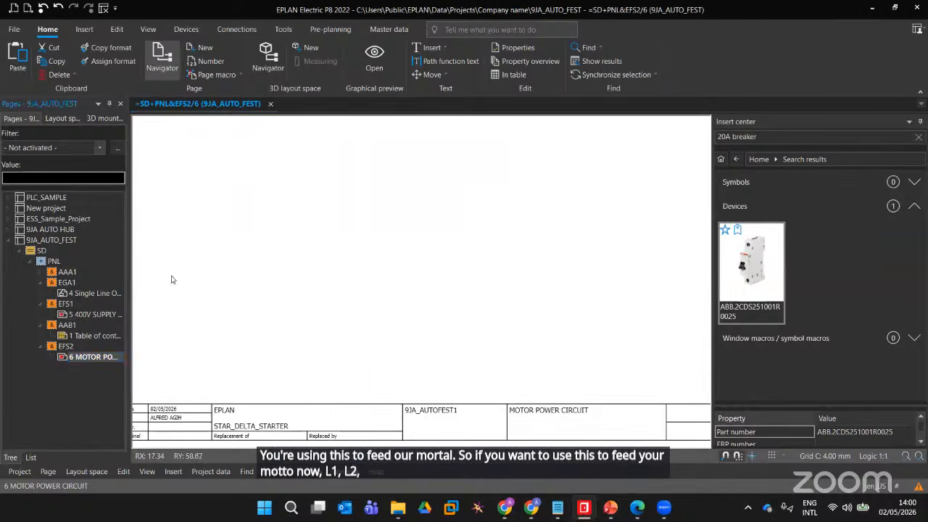
pyautogui.scroll(-1, 200, 191)
pyautogui.moveTo(201, 192); pyautogui.dragTo(369, 500, button='middle')
pyautogui.scroll(-1, 250, 298)
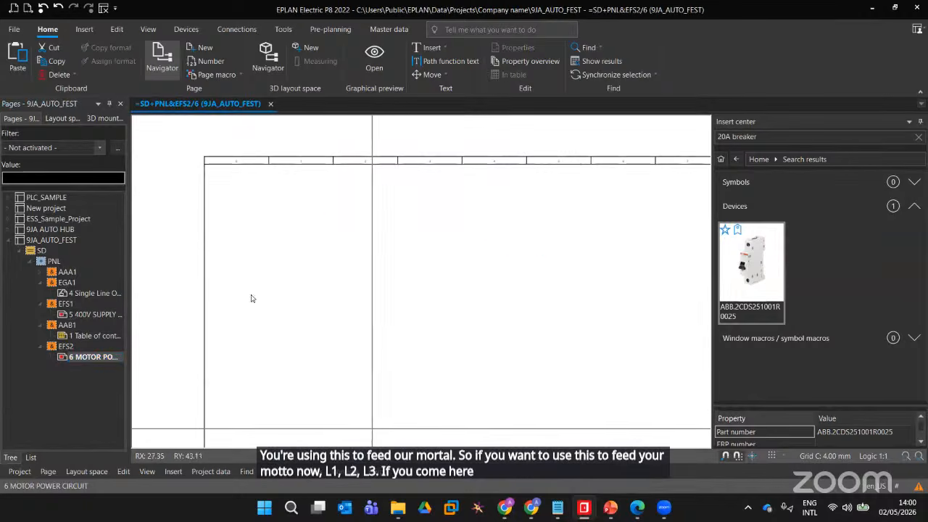
# Insert an interruption point named L1 in column 0 near the upper edge of the MOTOR POWER CIRCUIT page
pyautogui.click(85, 29)
pyautogui.click(136, 82)
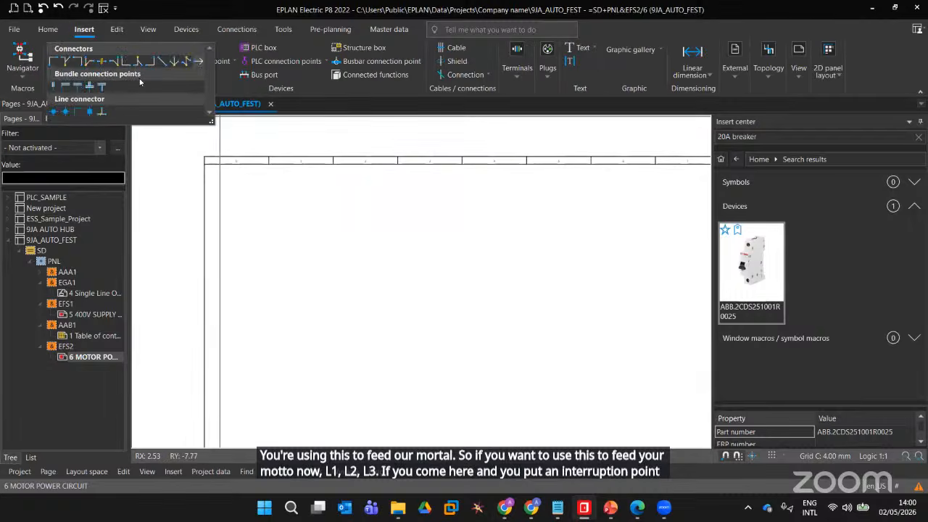
pyautogui.click(198, 61)
pyautogui.scroll(1, 242, 201)
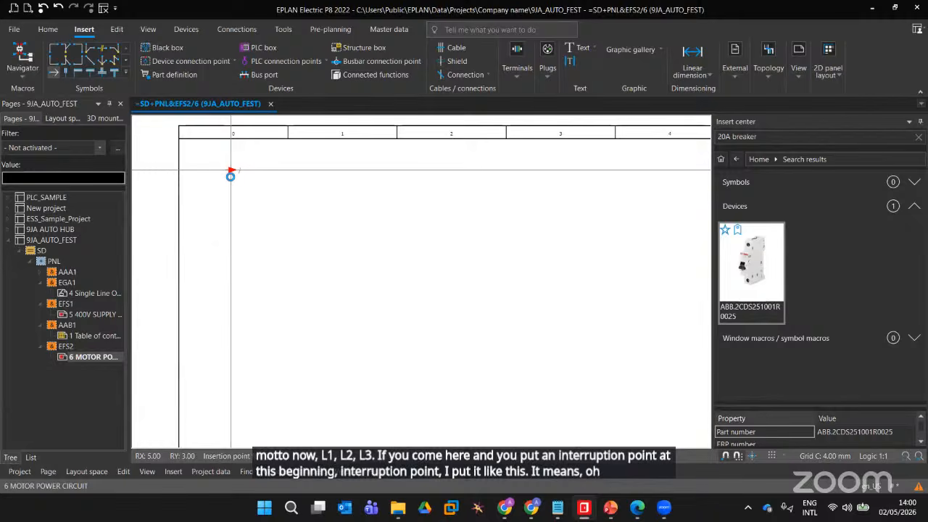
pyautogui.click(230, 173)
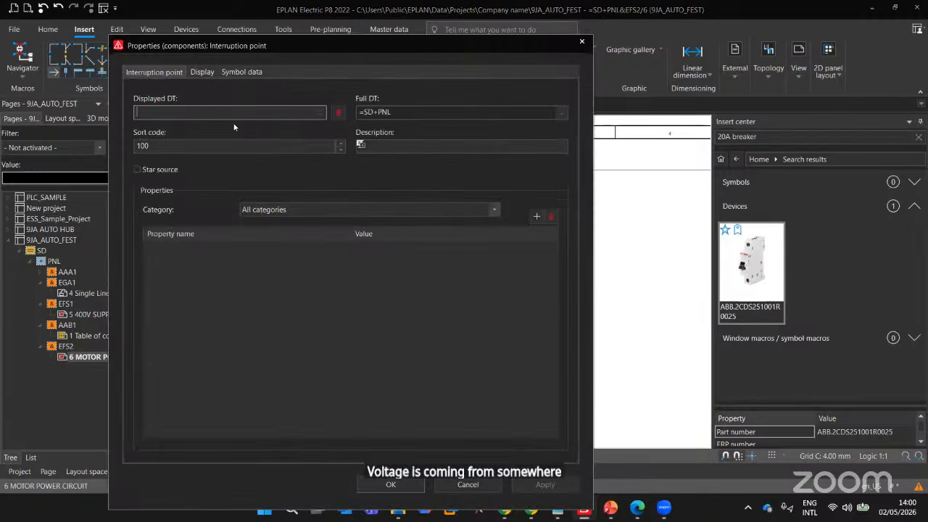
pyautogui.write('L1')
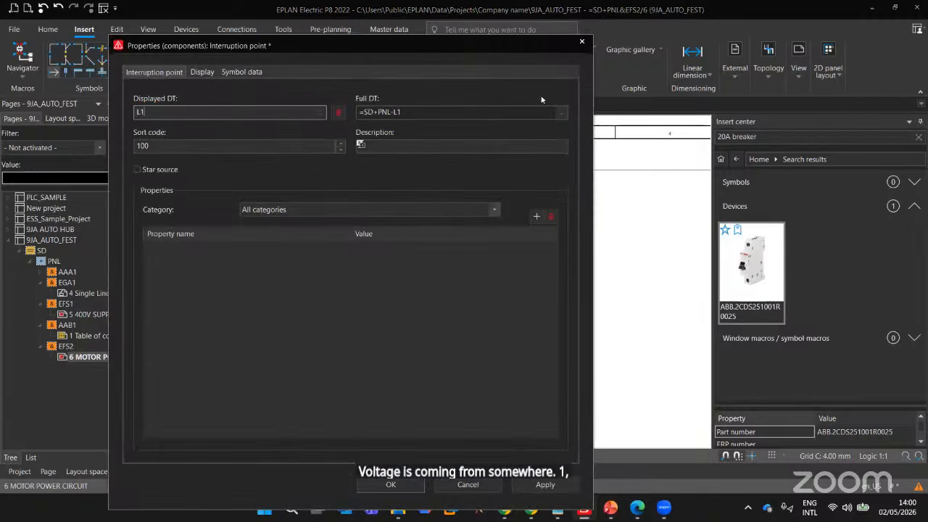
pyautogui.click(562, 111)
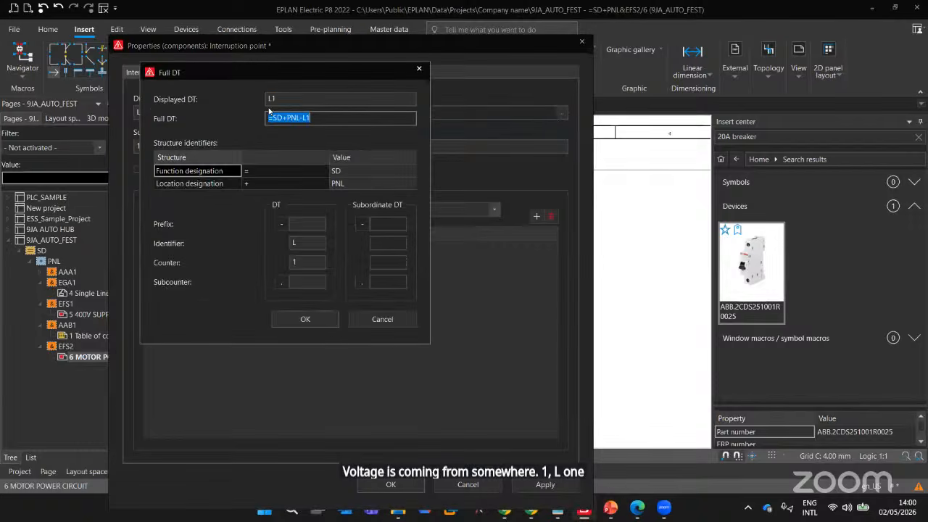
pyautogui.click(305, 321)
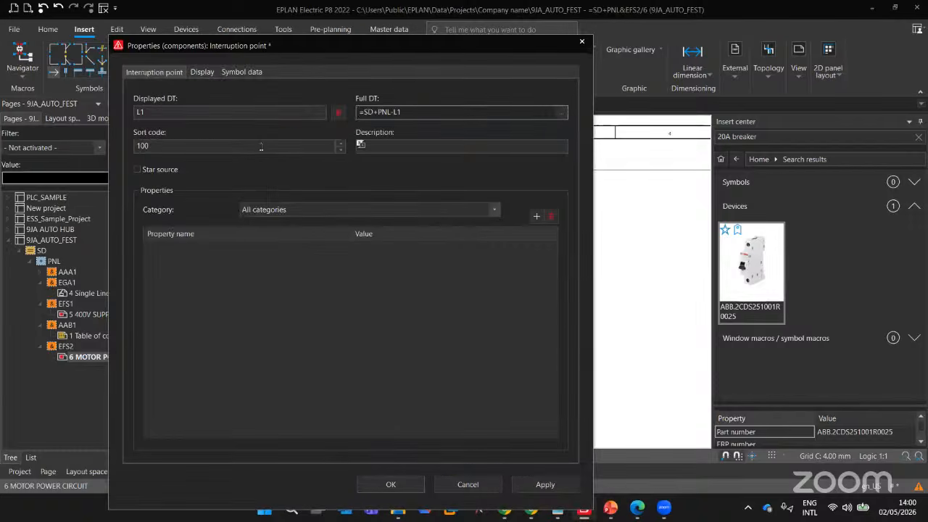
pyautogui.click(396, 486)
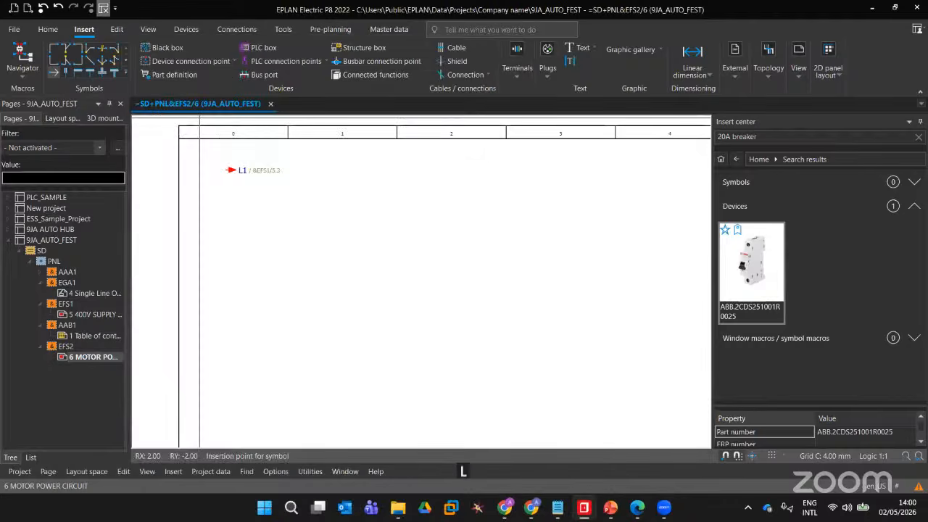
# Insert interruption points L2 and L3 directly below L1, evenly spaced in column 0
pyautogui.scroll(3, 292, 295)
pyautogui.scroll(-2, 292, 294)
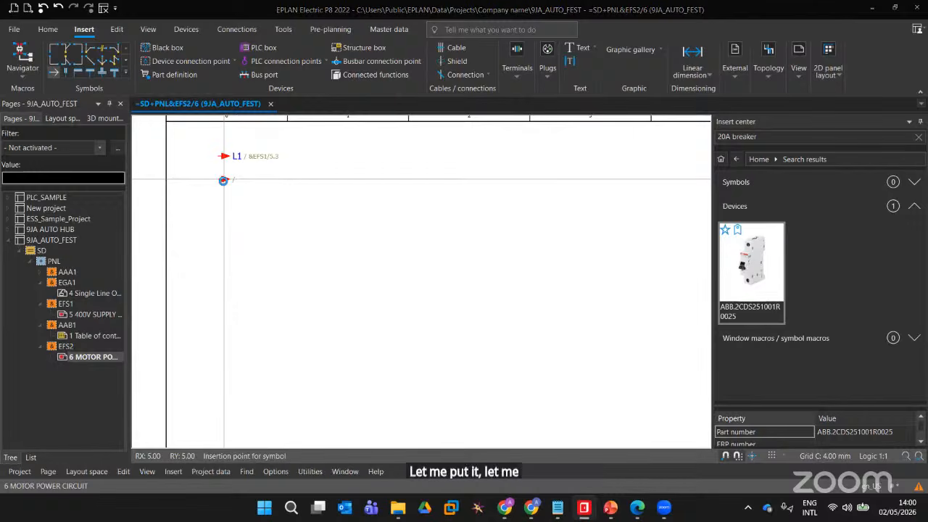
pyautogui.click(223, 180)
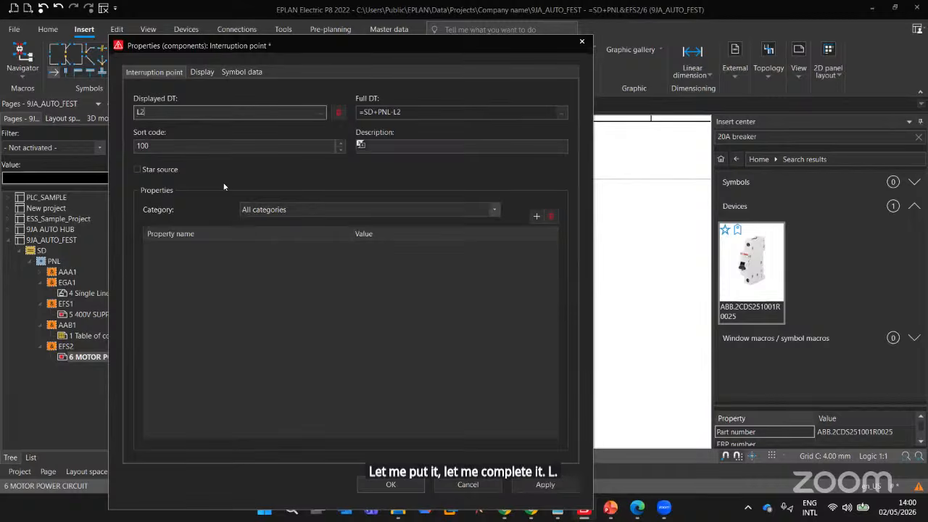
pyautogui.press('Return')
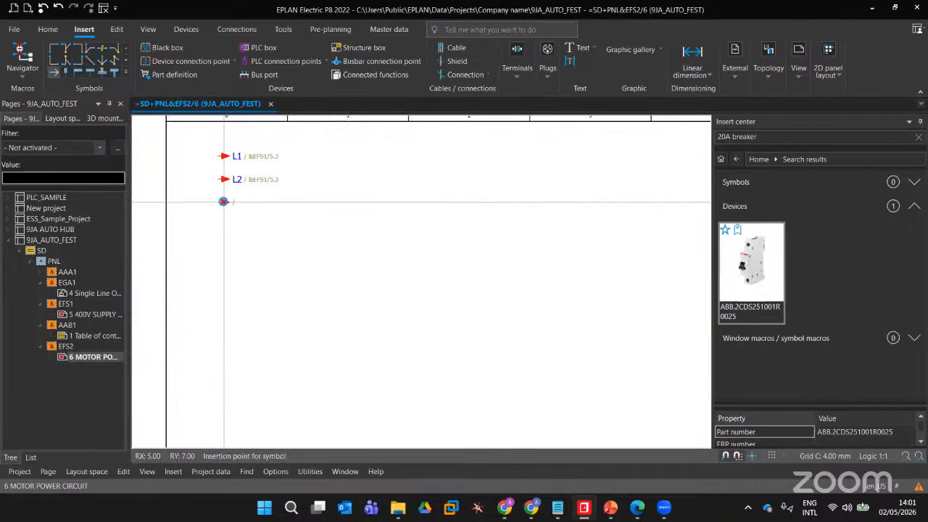
pyautogui.click(225, 203)
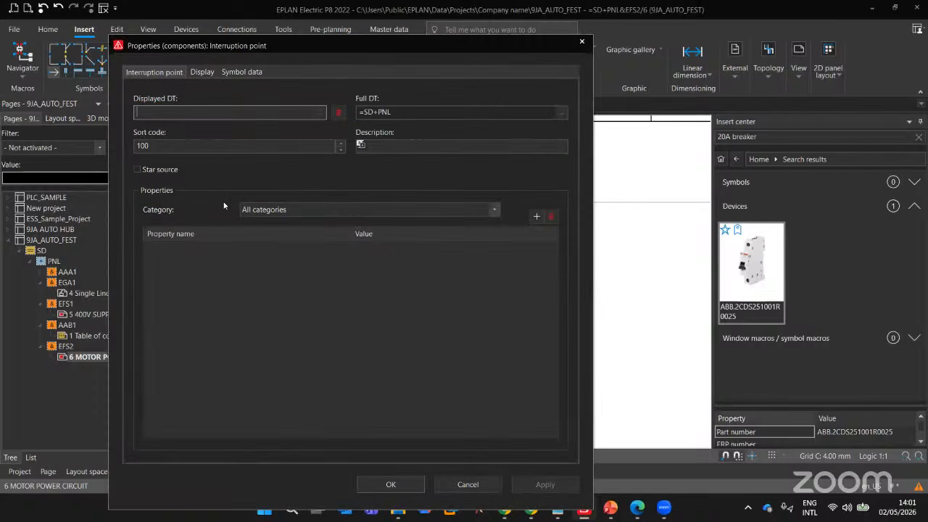
pyautogui.press('Return')
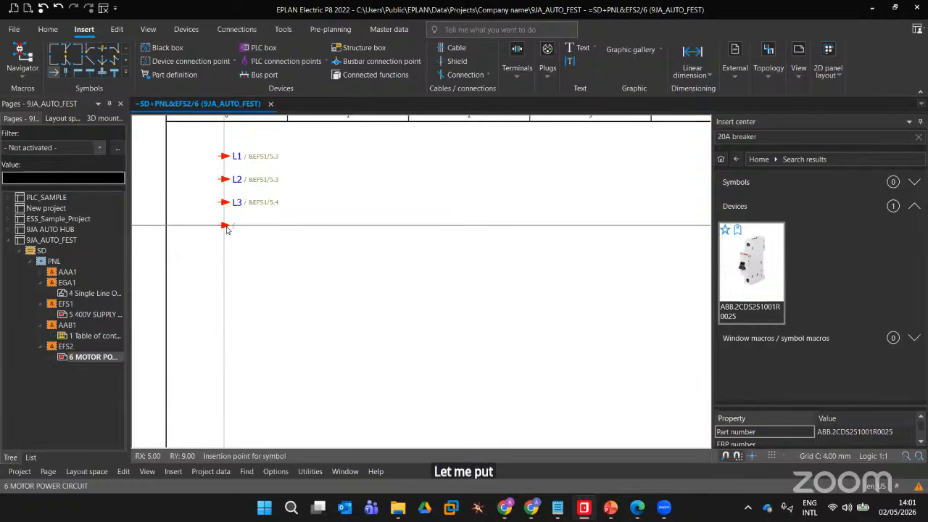
pyautogui.press('Escape')
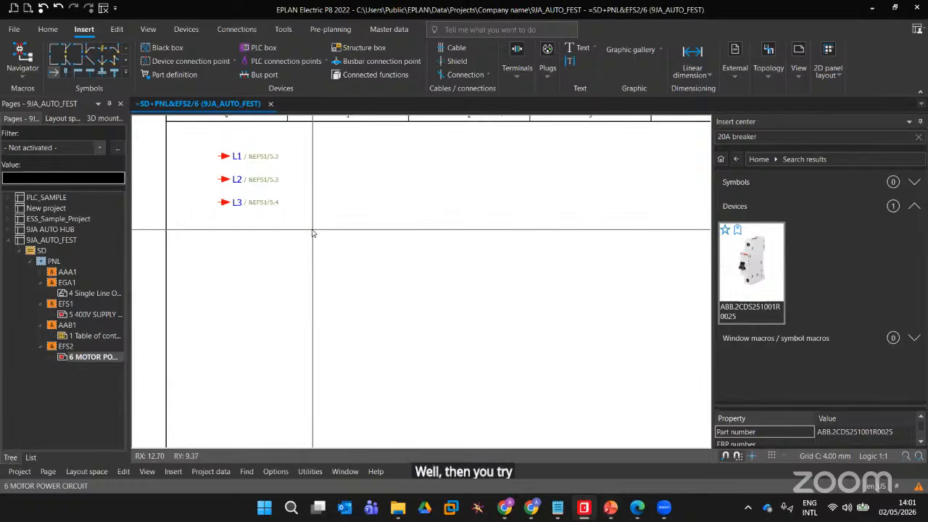
# Follow the L1 interruption point to its source on the 400V SUPPLY DISTRIBUTION page, and return to the MOTOR POWER CIRCUIT page
pyautogui.scroll(-3, 314, 233)
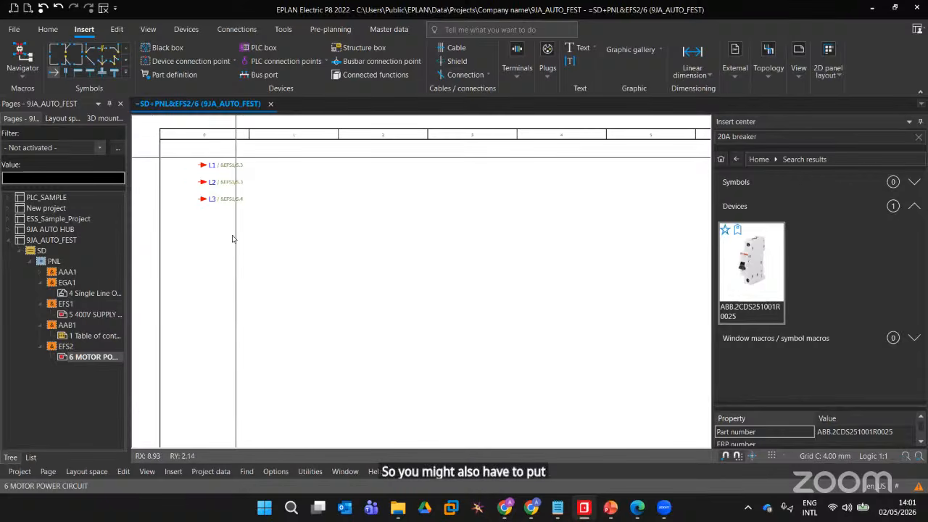
pyautogui.scroll(1, 180, 190)
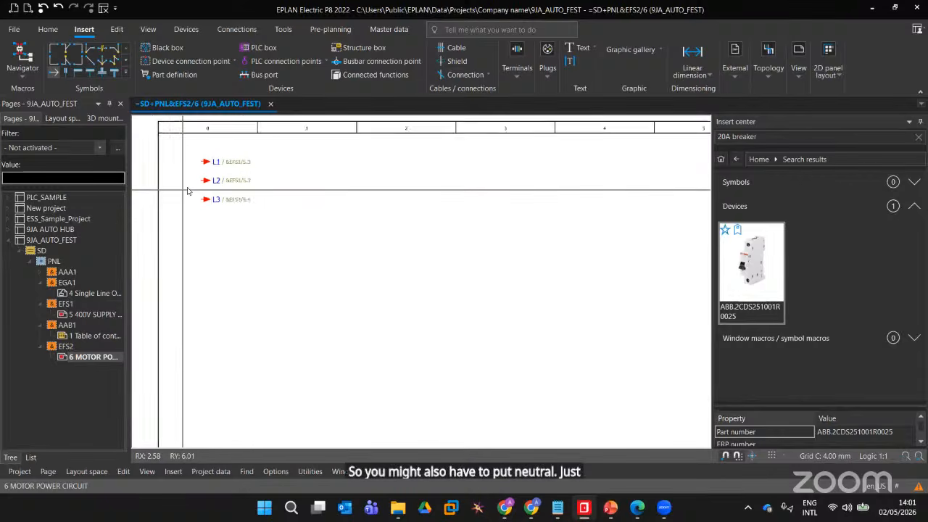
pyautogui.click(244, 158)
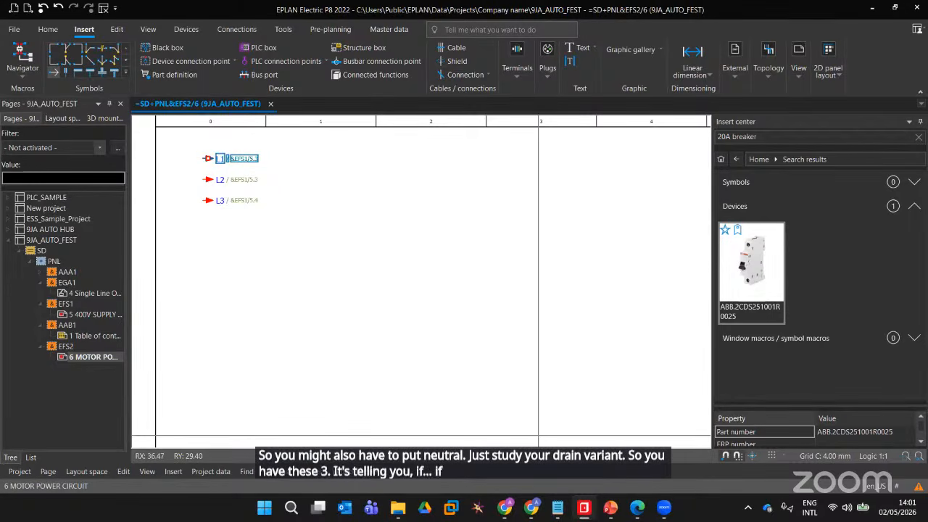
pyautogui.hotkey('alt', 'pageup')
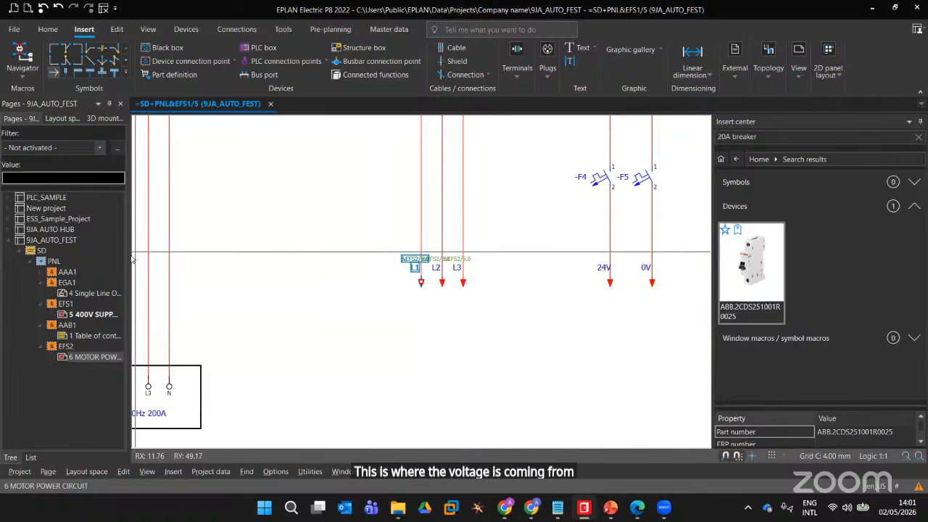
pyautogui.click(92, 358)
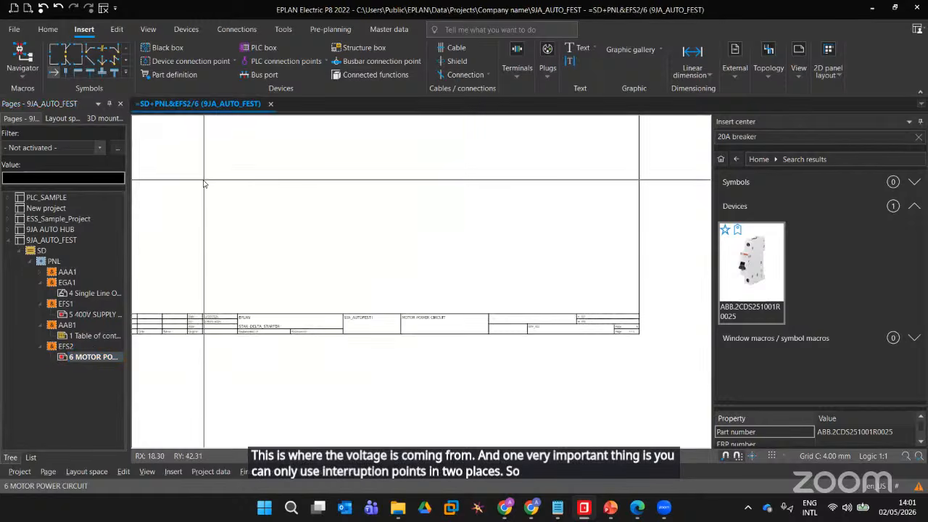
pyautogui.scroll(5, 212, 218)
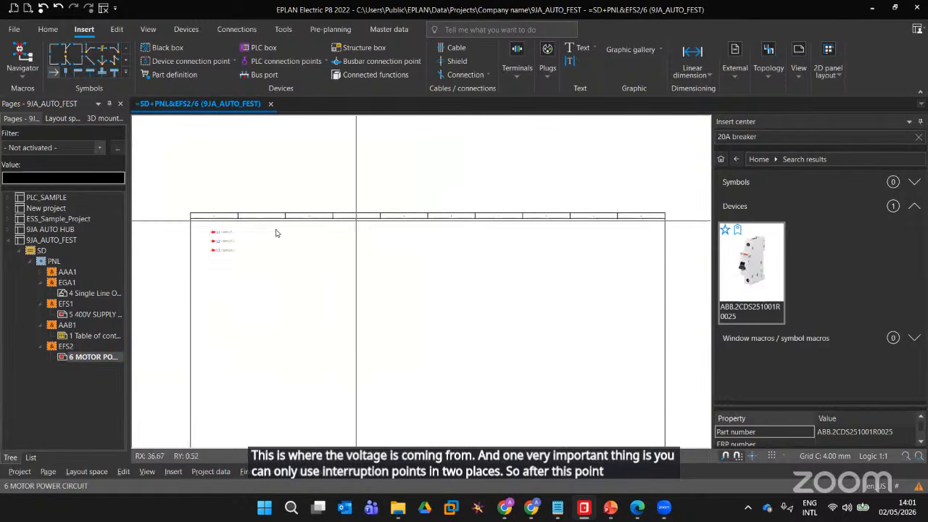
# Insert an interruption point named L1/1 in column 9, level with L1, to carry that phase onward
pyautogui.scroll(2, 276, 215)
pyautogui.scroll(-6, 578, 188)
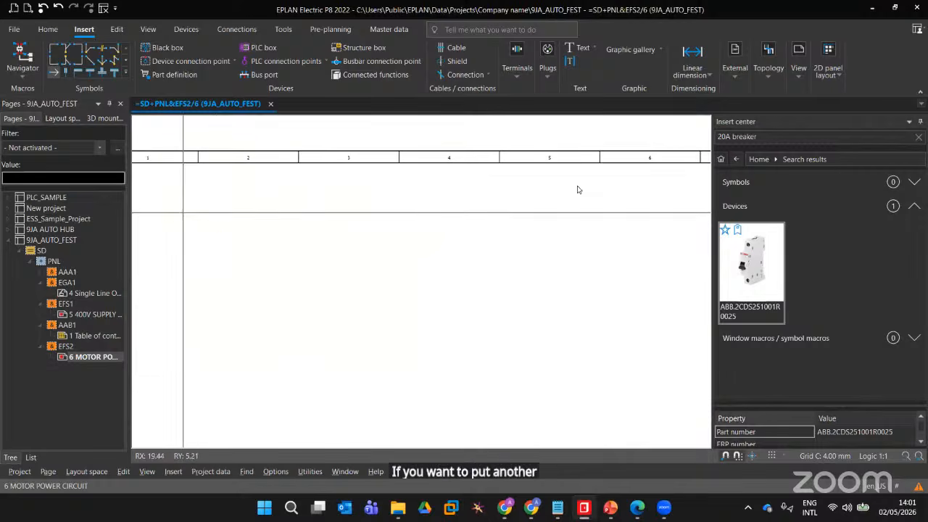
pyautogui.moveTo(682, 211); pyautogui.dragTo(492, 217, button='middle')
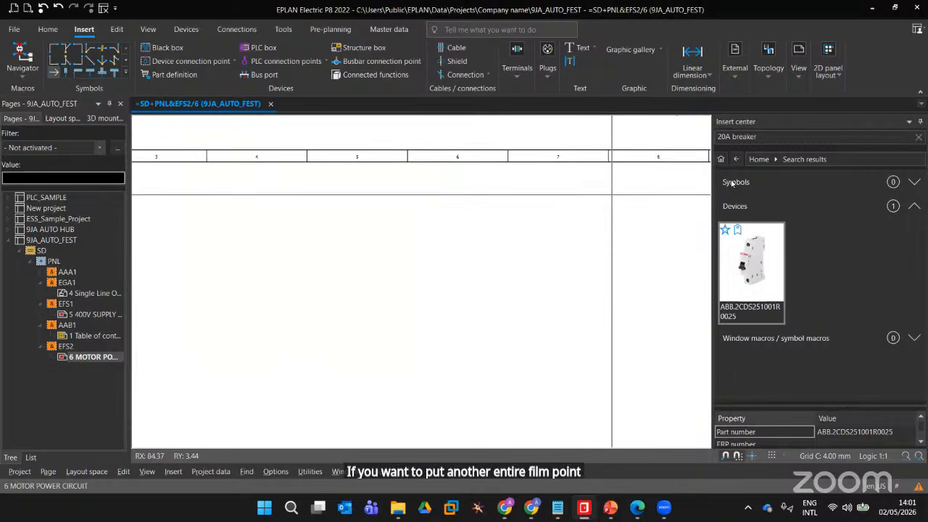
pyautogui.moveTo(695, 203); pyautogui.dragTo(556, 190, button='middle')
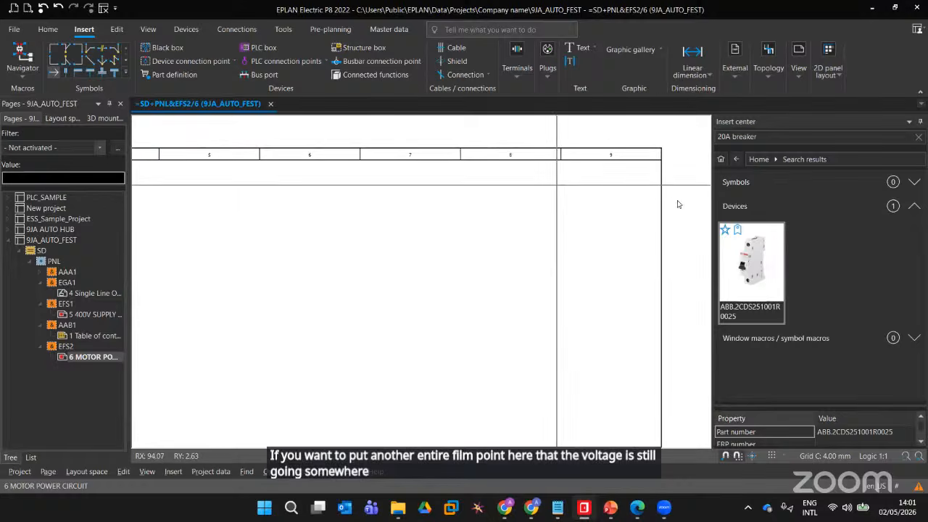
pyautogui.scroll(-1, 356, 284)
pyautogui.moveTo(319, 273); pyautogui.dragTo(466, 254, button='middle')
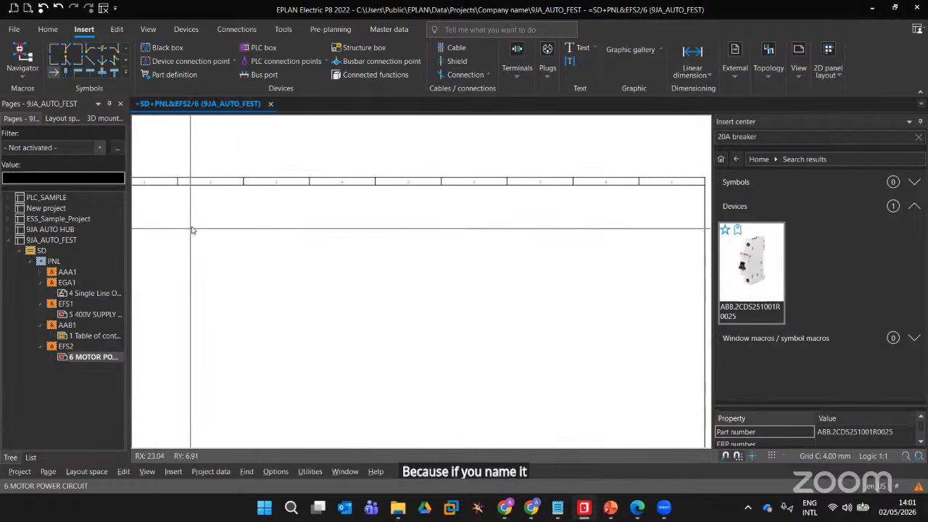
pyautogui.moveTo(215, 259); pyautogui.dragTo(431, 255, button='middle')
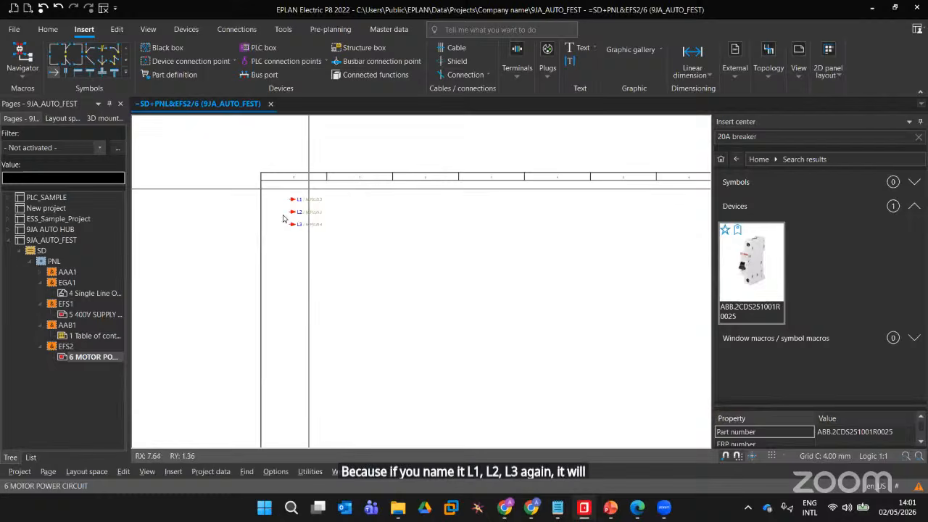
pyautogui.moveTo(613, 263); pyautogui.dragTo(336, 257, button='middle')
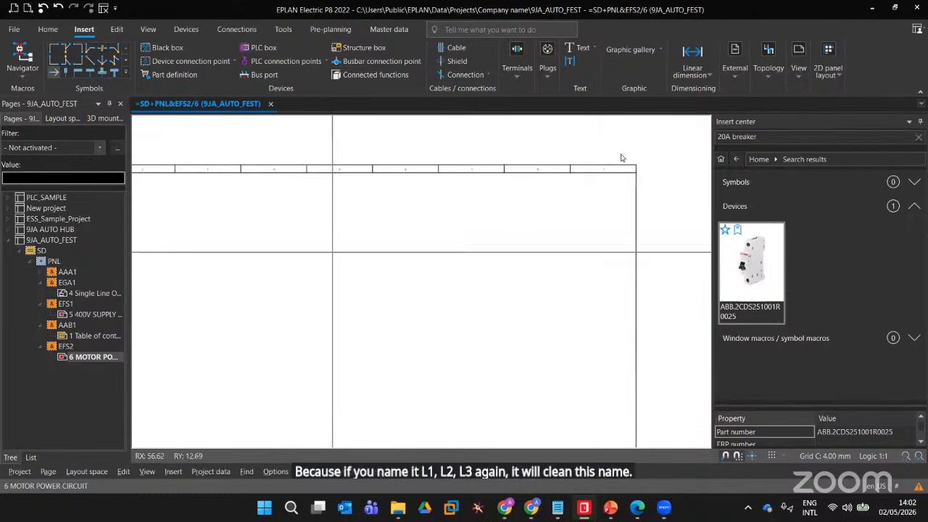
pyautogui.click(125, 73)
pyautogui.click(198, 61)
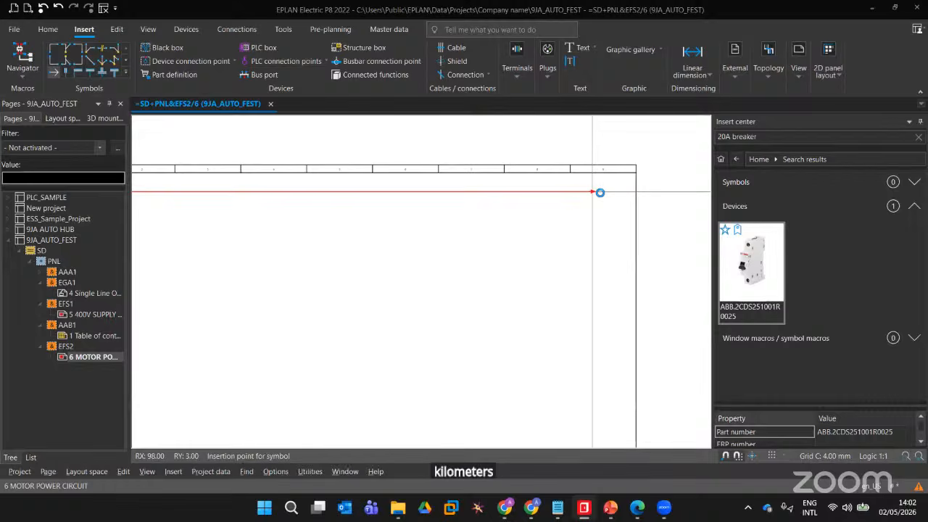
pyautogui.click(599, 193)
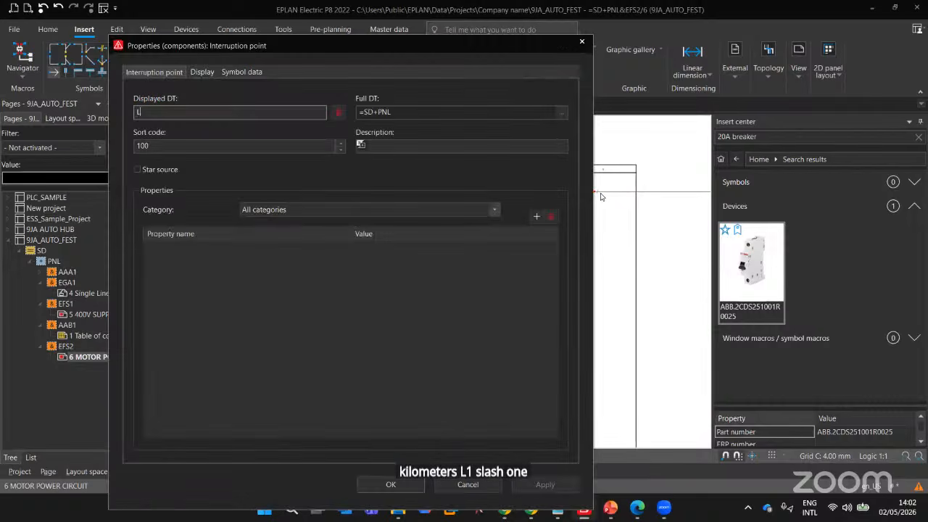
pyautogui.write('L1/1')
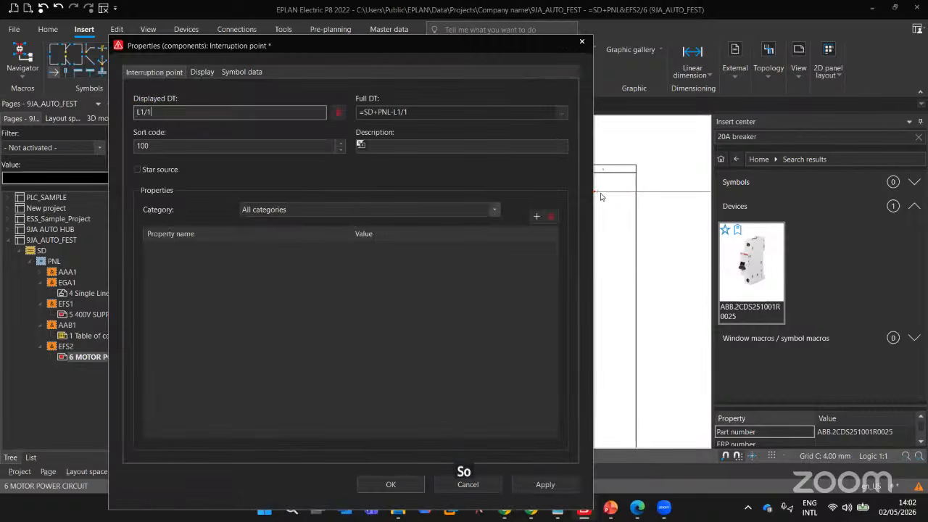
pyautogui.click(415, 487)
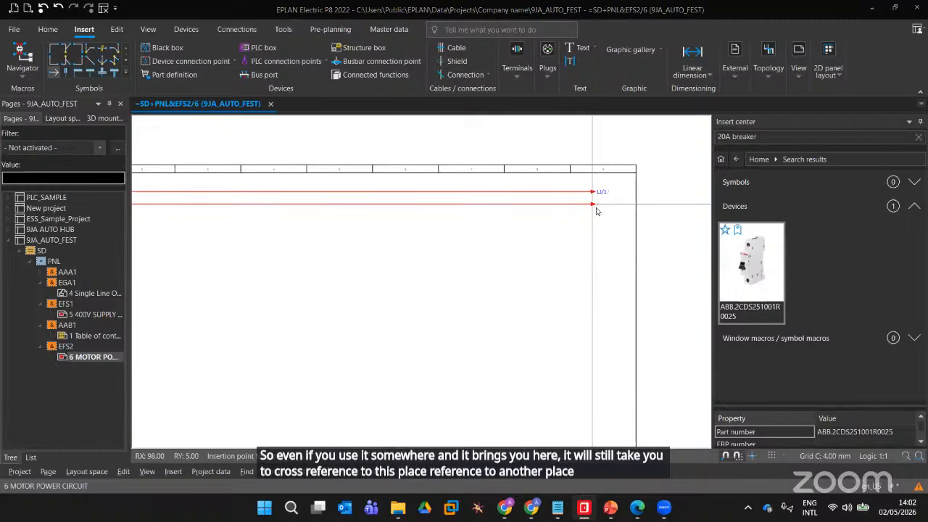
# Insert interruption points L2/1 and L3/1 below L1/1 in column 9, level with L2 and L3
pyautogui.click(597, 210)
pyautogui.write('L2/1')
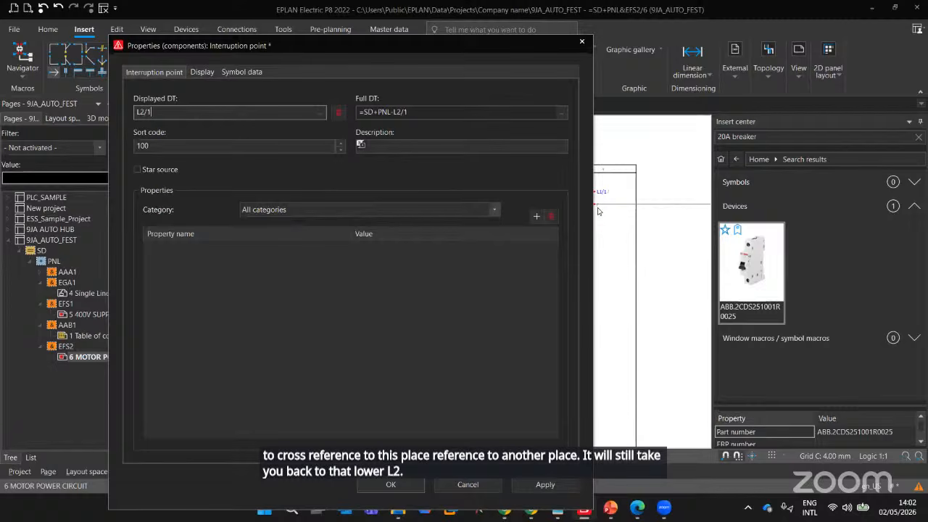
pyautogui.press('Return')
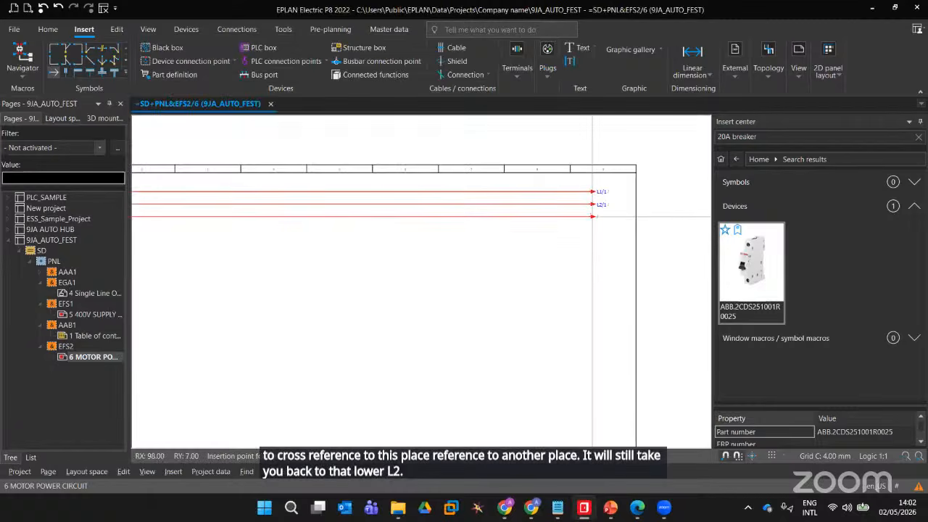
pyautogui.click(592, 216)
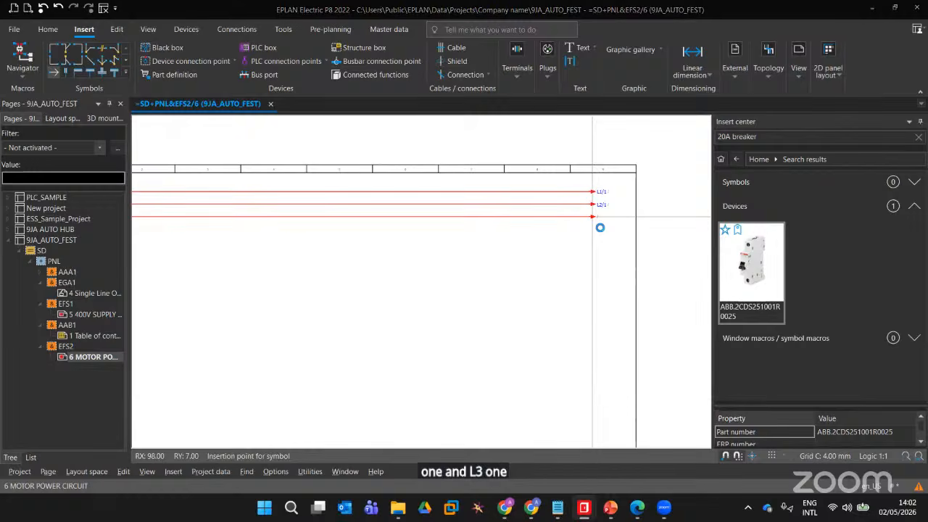
pyautogui.click(600, 221)
pyautogui.write('L1/=')
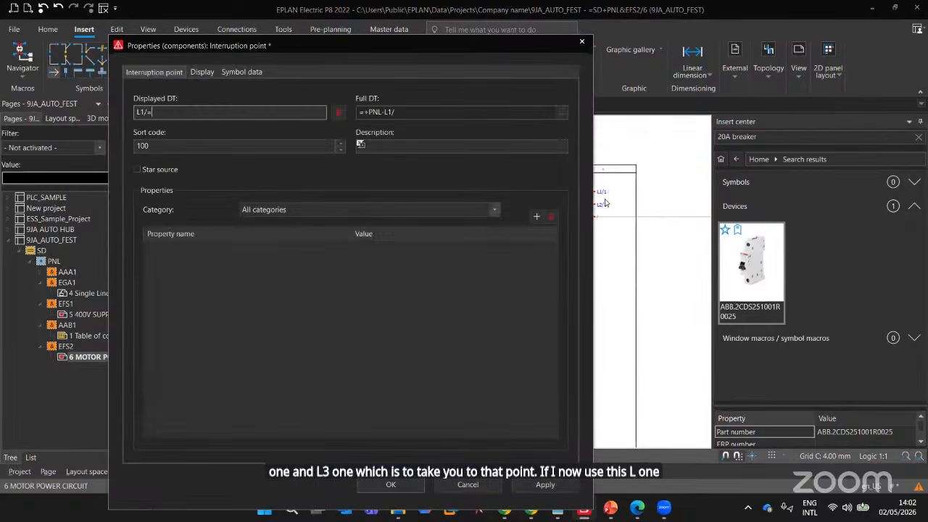
pyautogui.write('3/')
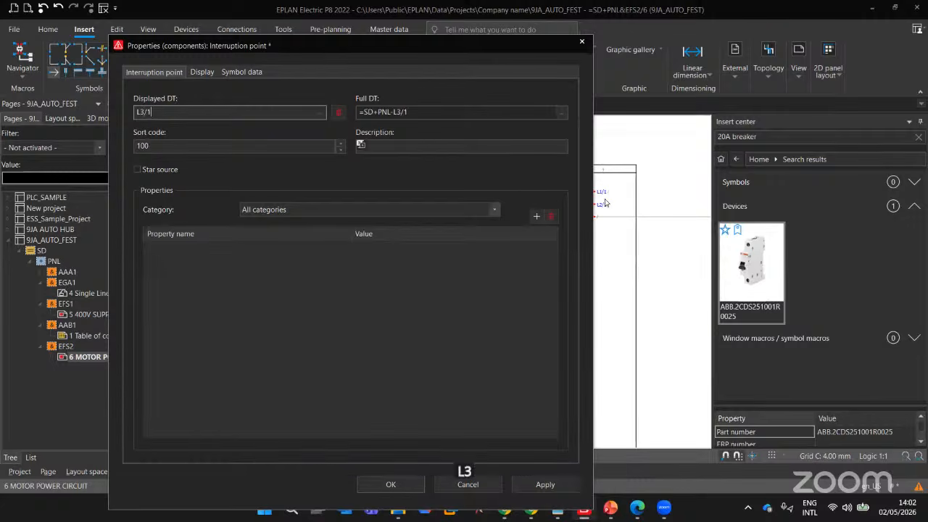
pyautogui.press('Return')
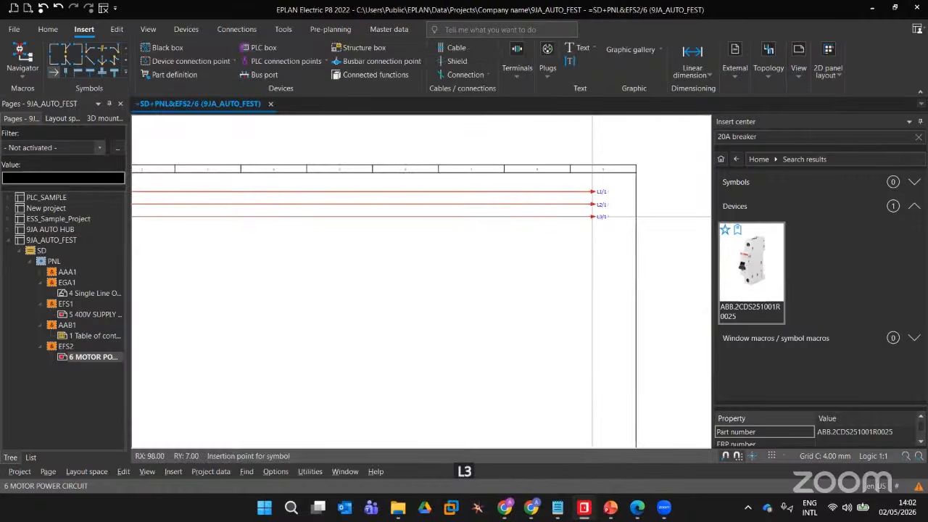
# Examine the three phase lines from the L1–L3 interruption points to L1/1–L3/1 on the motor power circuit page
pyautogui.scroll(-5, 493, 247)
pyautogui.scroll(3, 486, 253)
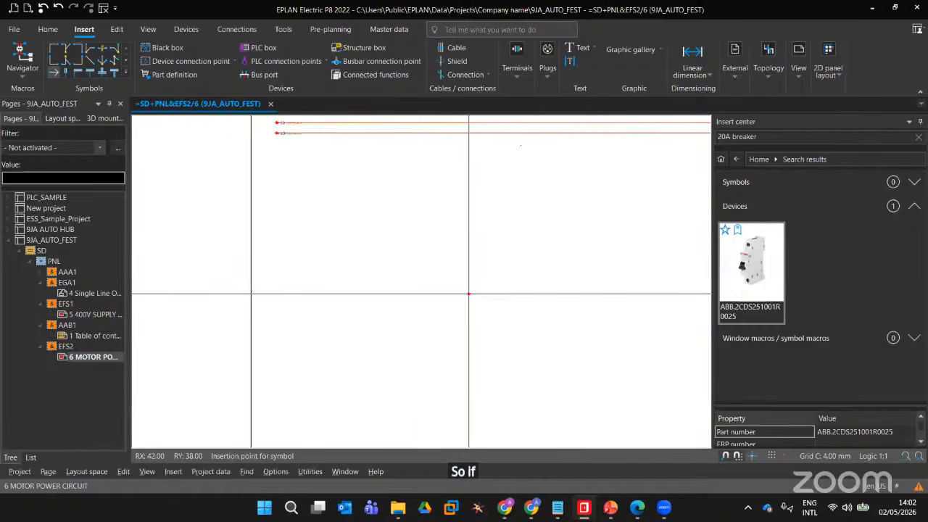
pyautogui.scroll(-2, 414, 307)
pyautogui.scroll(2, 472, 327)
pyautogui.moveTo(468, 365); pyautogui.dragTo(338, 350, button='middle')
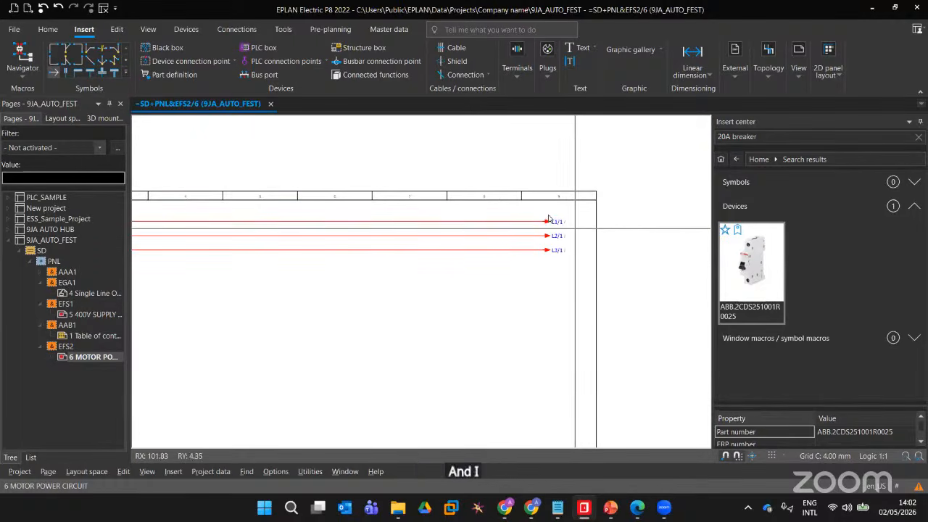
pyautogui.moveTo(262, 315); pyautogui.dragTo(714, 325, button='middle')
pyautogui.scroll(2, 341, 243)
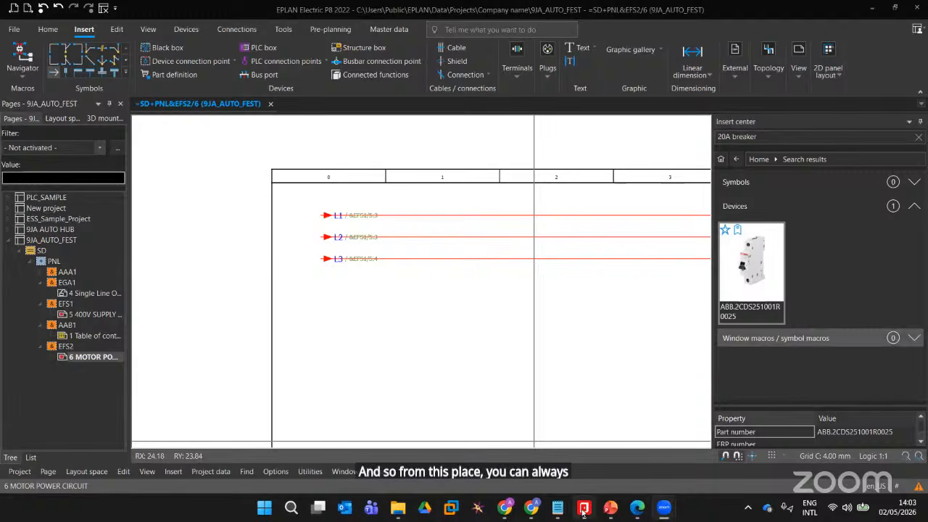
pyautogui.moveTo(467, 311); pyautogui.dragTo(288, 202, button='middle')
pyautogui.scroll(-2, 383, 298)
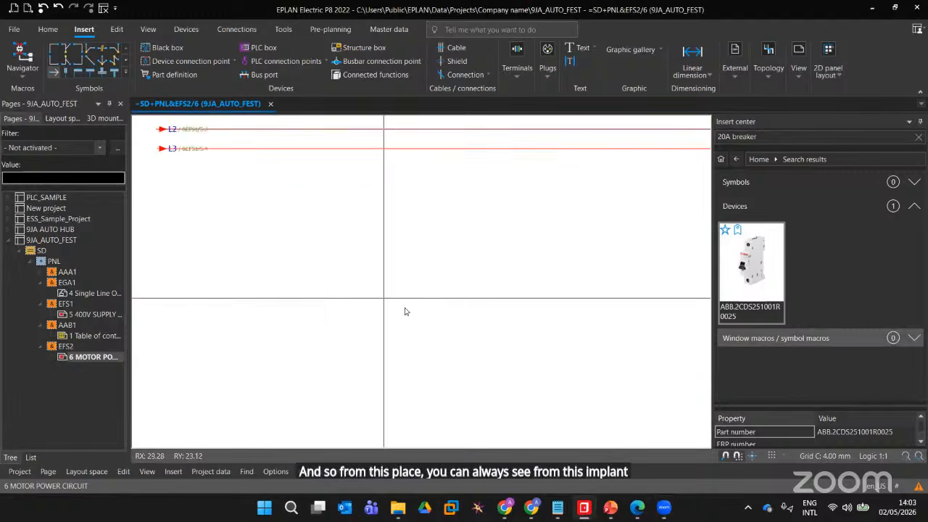
# Search the insert center for CONTACTOR and show the matching devices
pyautogui.click(773, 136)
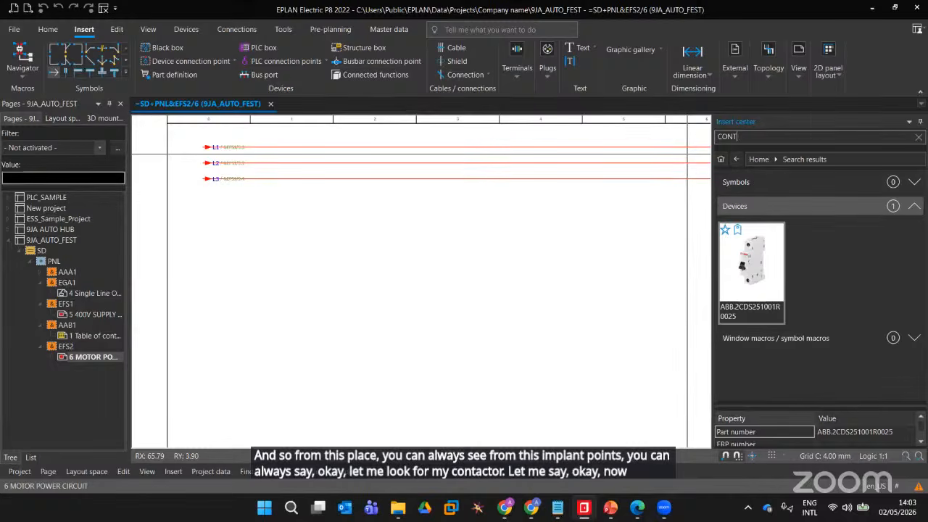
pyautogui.press('BackSpace')
pyautogui.press('BackSpace')
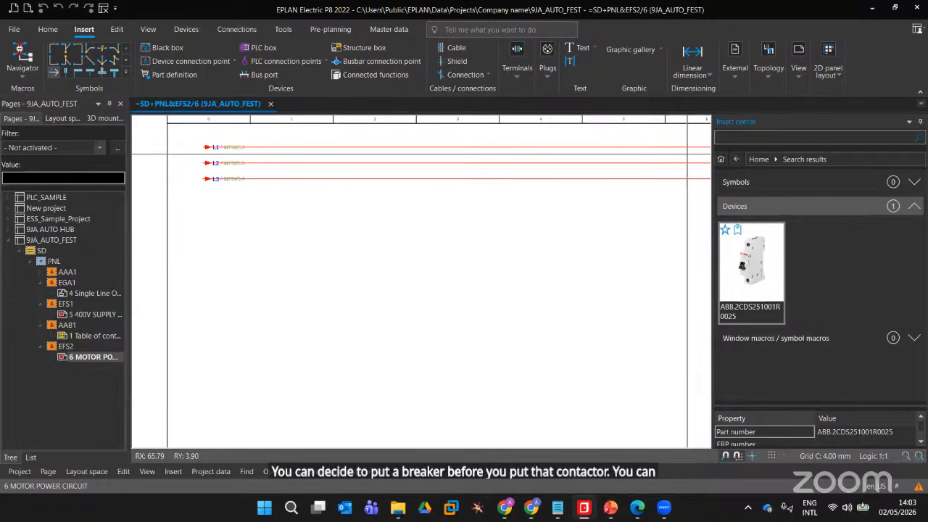
pyautogui.write('CO')
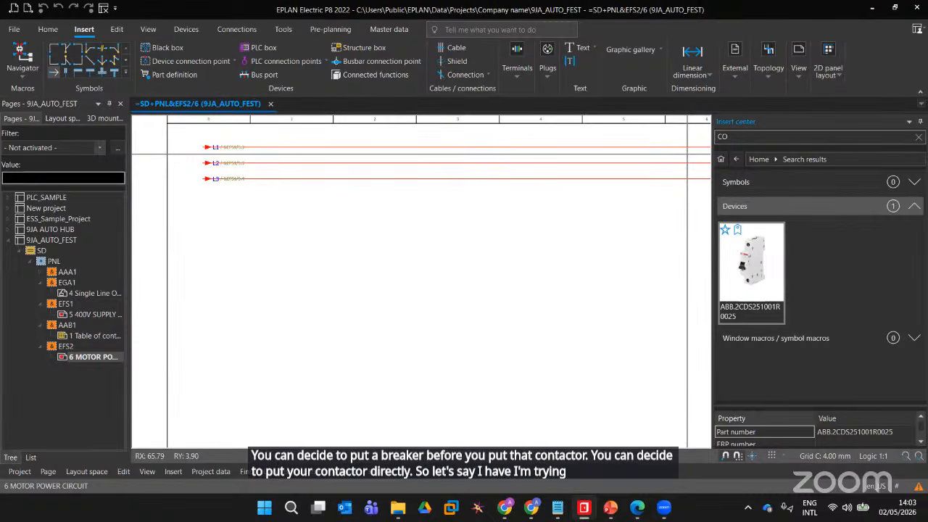
pyautogui.write('NTACT')
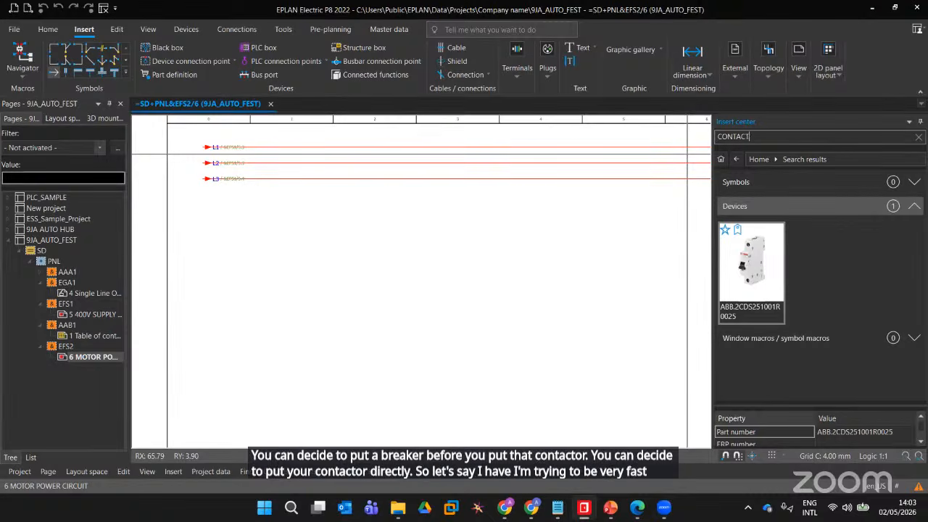
pyautogui.write('OR')
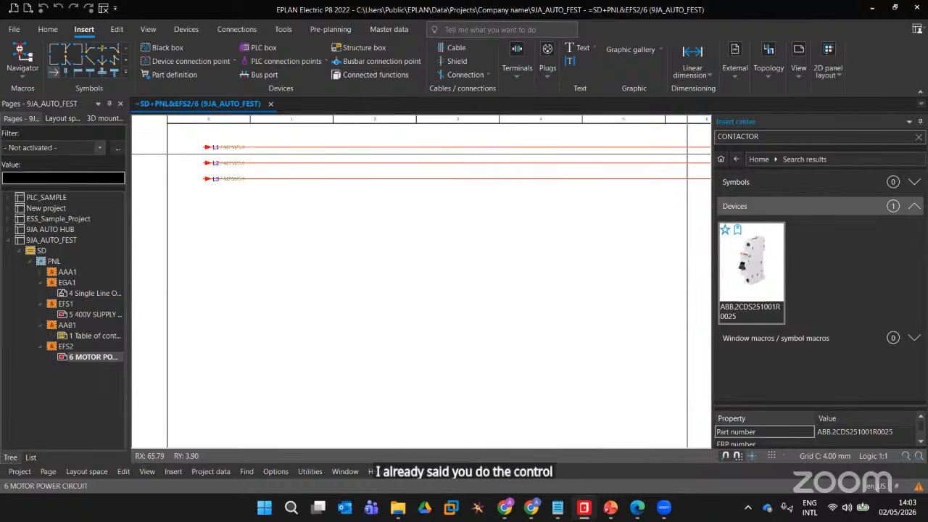
pyautogui.press('Return')
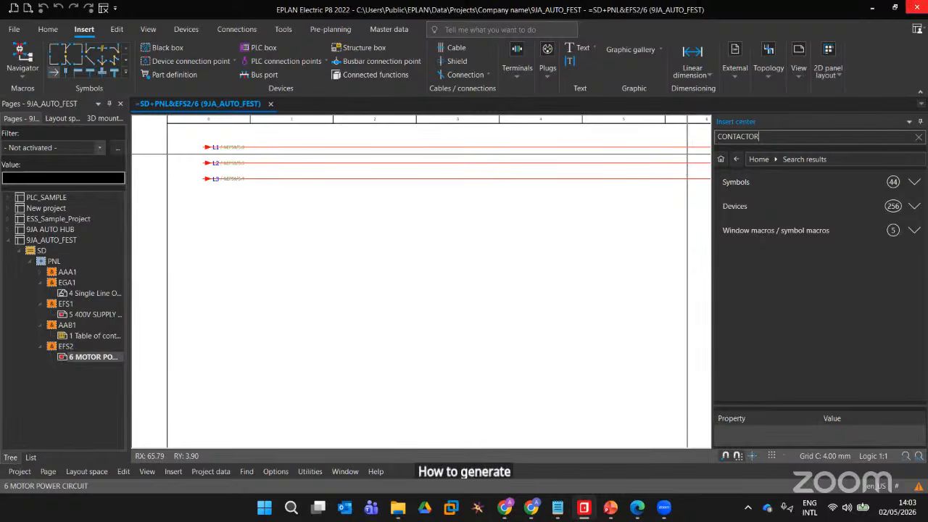
pyautogui.scroll(-2, 317, 207)
pyautogui.moveTo(409, 240); pyautogui.dragTo(366, 239, button='middle')
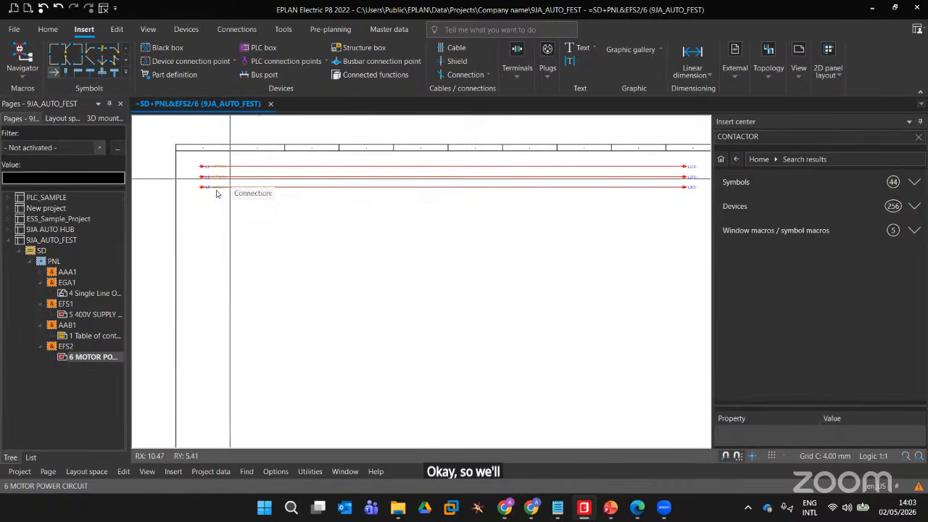
pyautogui.click(829, 207)
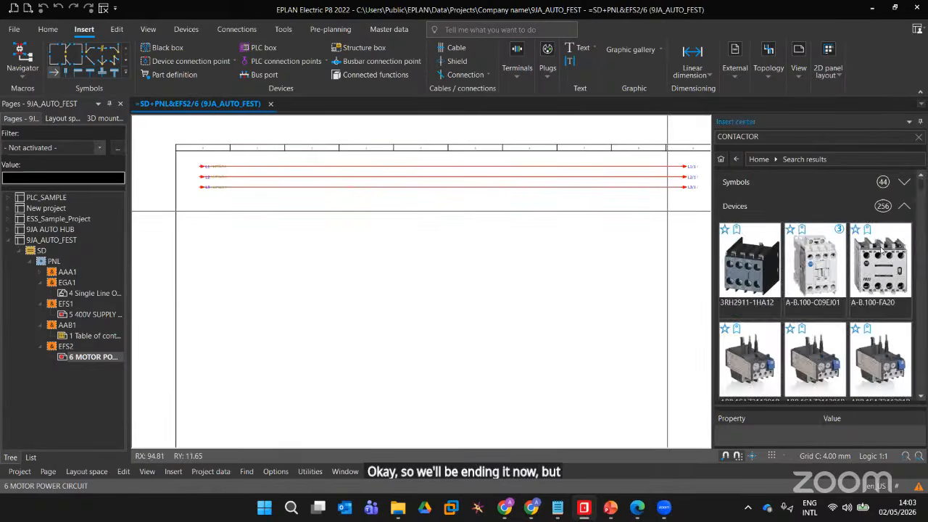
pyautogui.doubleClick(813, 261)
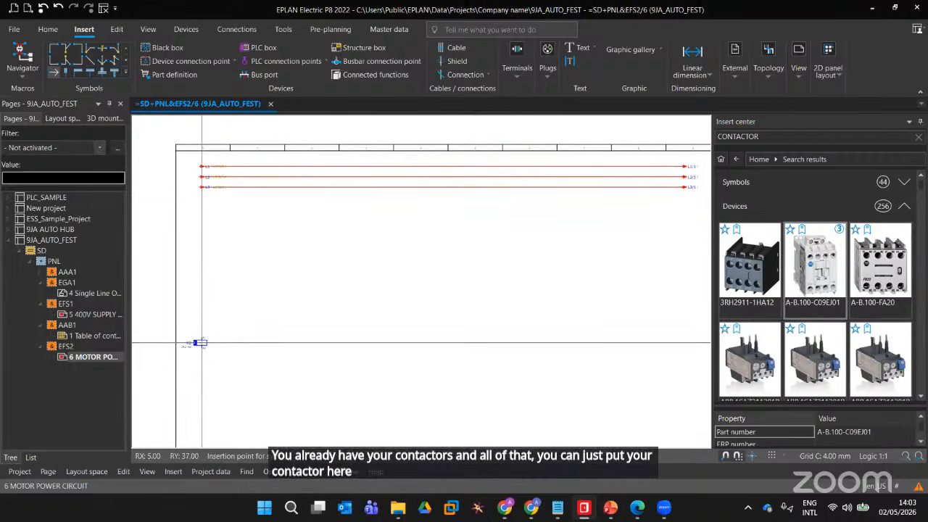
pyautogui.scroll(-3, 204, 331)
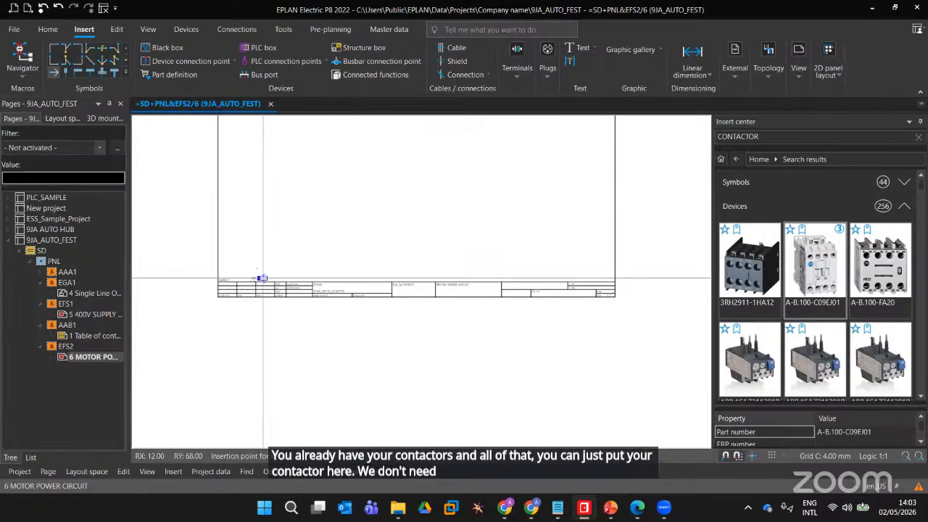
pyautogui.click(195, 247)
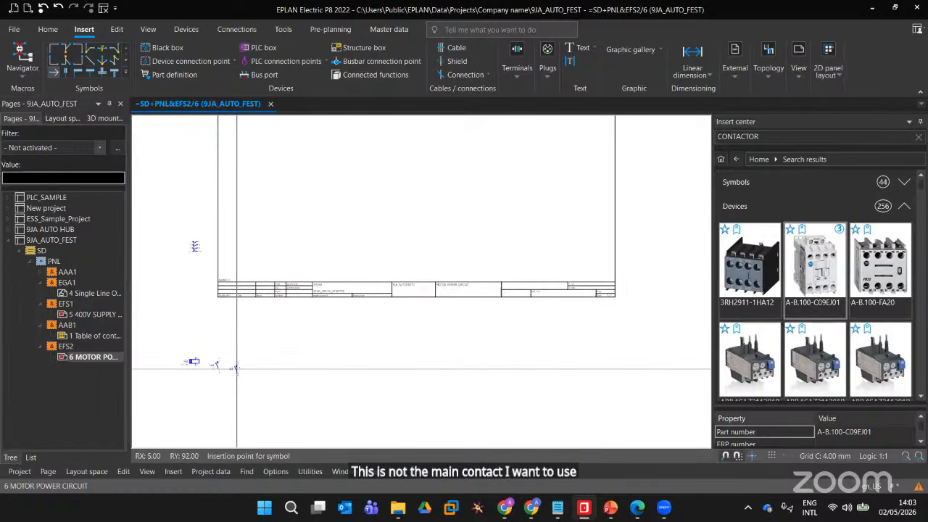
pyautogui.moveTo(180, 338); pyautogui.dragTo(245, 396)
# Insert contactor A-B.100-C09EJ01 as K2, with its three main contacts below L3 in column 1 and its coil and auxiliary contact outside the frame
pyautogui.doubleClick(814, 269)
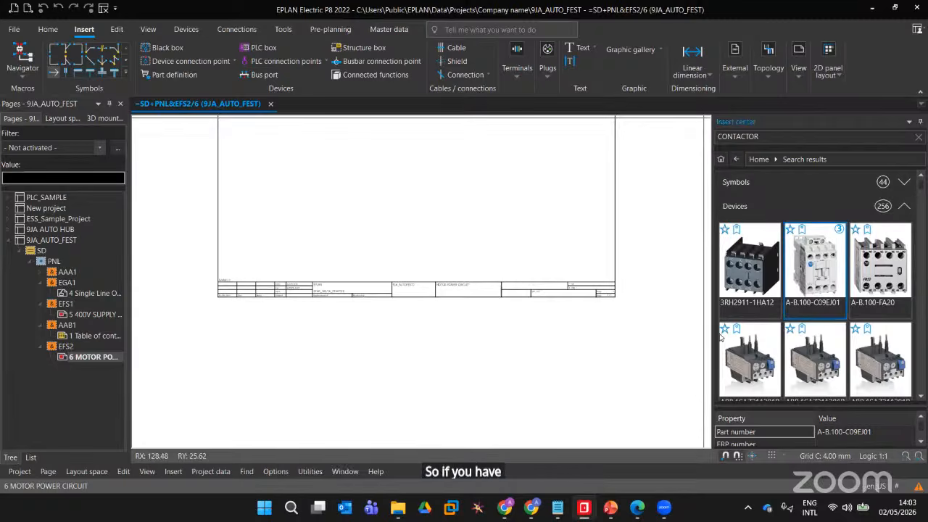
pyautogui.click(209, 331)
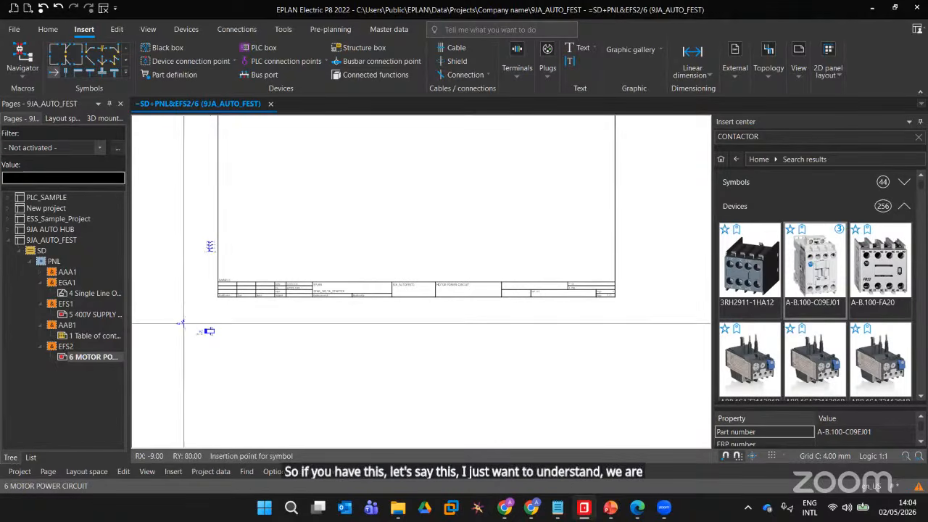
pyautogui.scroll(-2, 293, 232)
pyautogui.scroll(3, 252, 397)
pyautogui.scroll(1, 252, 397)
pyautogui.moveTo(251, 387); pyautogui.dragTo(325, 315, button='middle')
pyautogui.scroll(1, 325, 315)
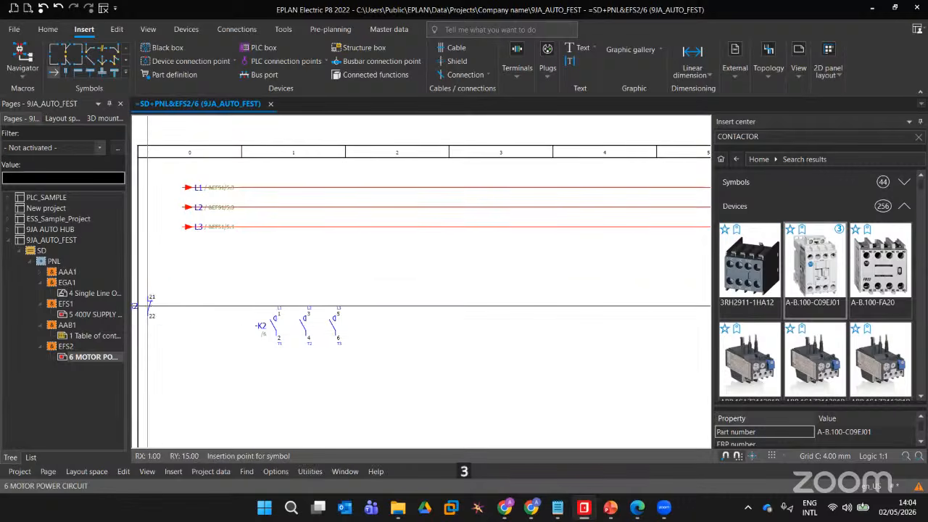
pyautogui.scroll(-2, 147, 306)
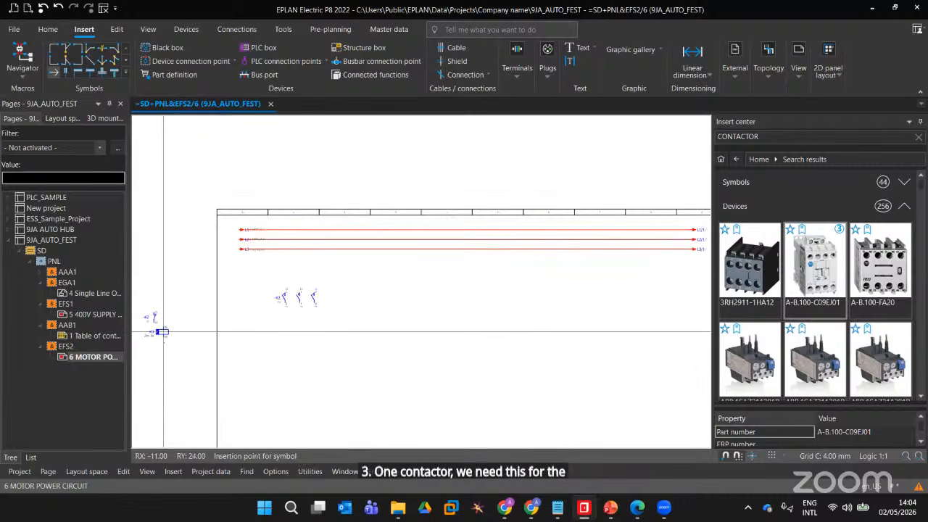
# Insert a second A-B.100-C09EJ01 contactor, K3, with its main contacts in column 3 level with K2 and its auxiliary contact outside the frame
pyautogui.scroll(1, 382, 317)
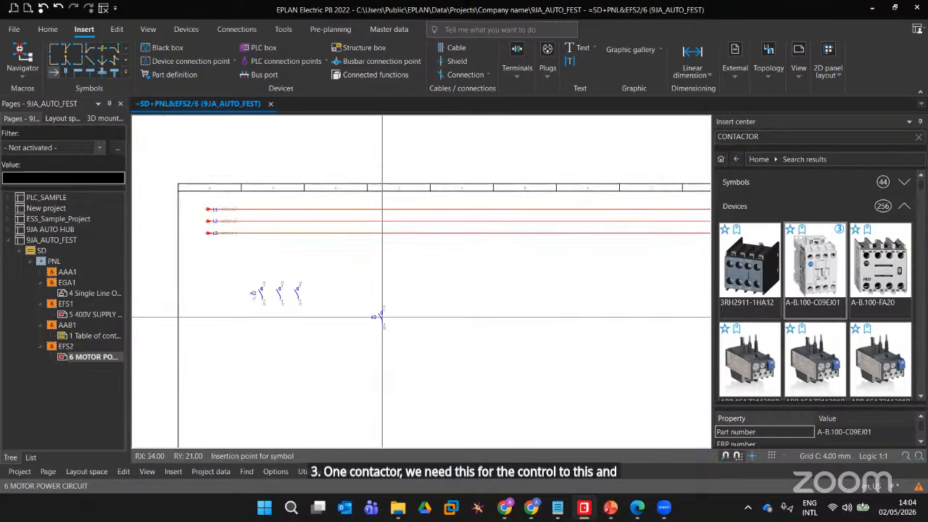
pyautogui.scroll(1, 382, 317)
pyautogui.click(367, 289)
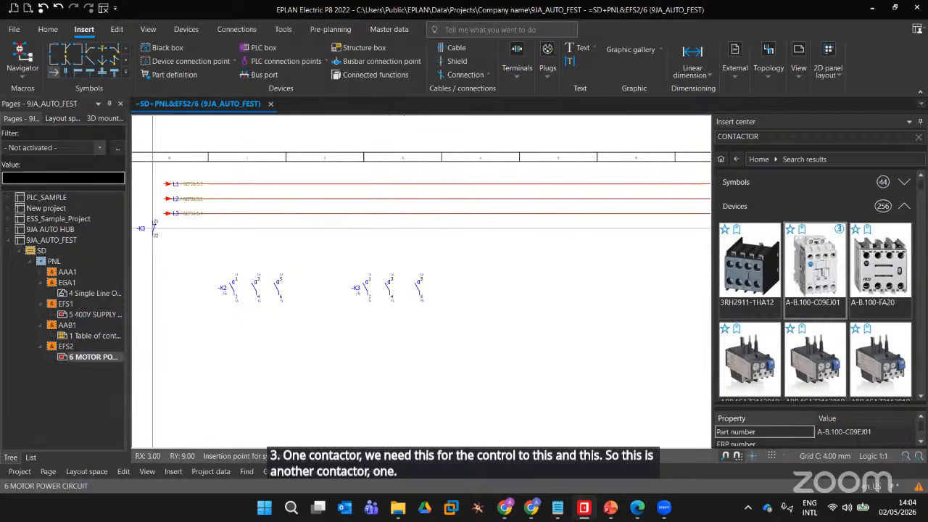
pyautogui.scroll(-3, 197, 259)
pyautogui.click(249, 233)
# Insert a third A-B.100-C09EJ01 contactor, K4, with its three main contacts beyond K3 on the same level
pyautogui.click(263, 268)
pyautogui.scroll(3, 515, 262)
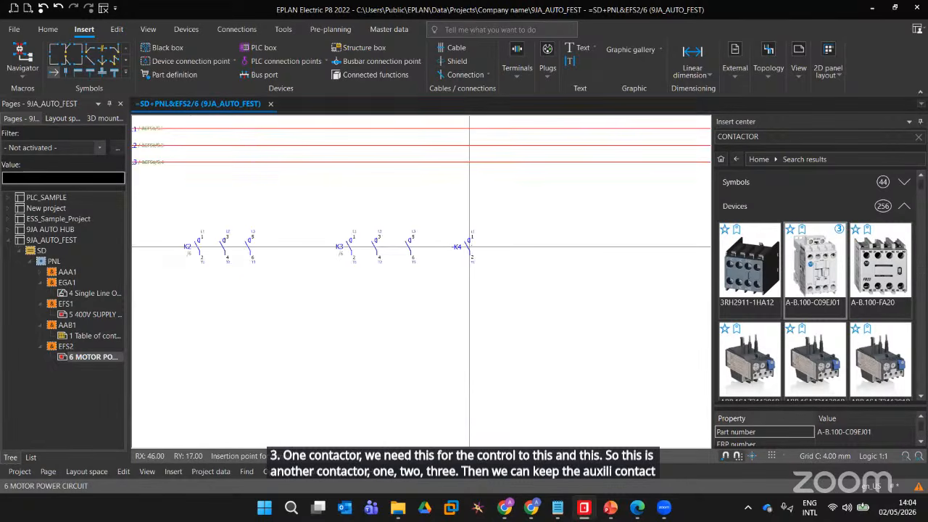
pyautogui.click(546, 247)
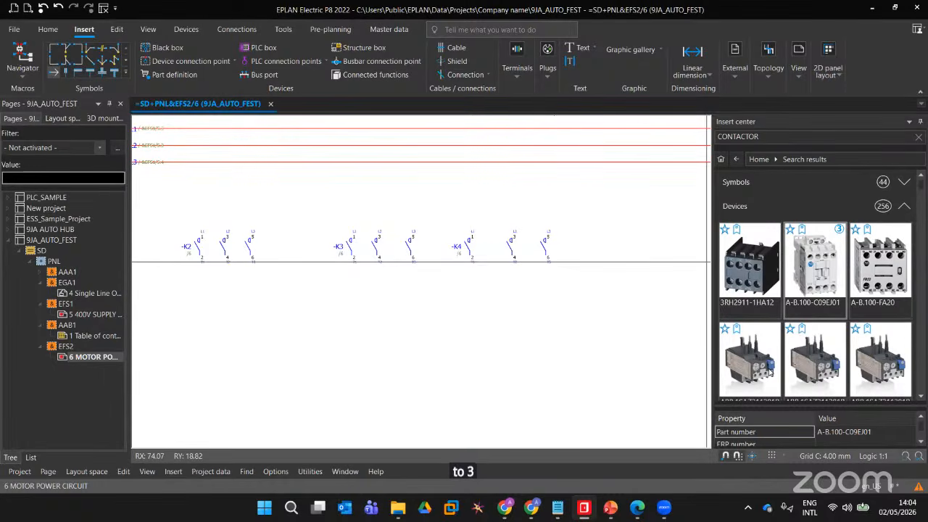
# Insert overload relay ABB.1SAZ211201R1005 below the K2 main contacts, leaving out its auxiliary contact
pyautogui.doubleClick(764, 377)
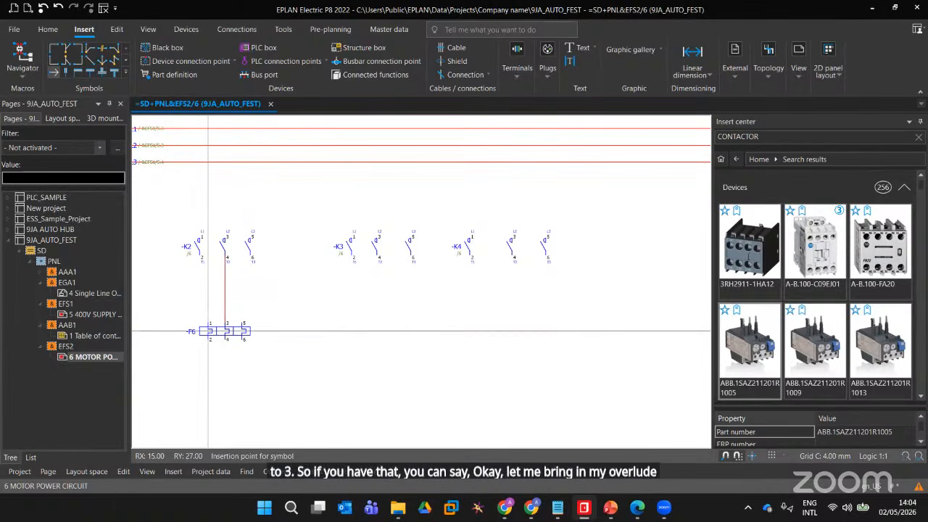
pyautogui.click(208, 331)
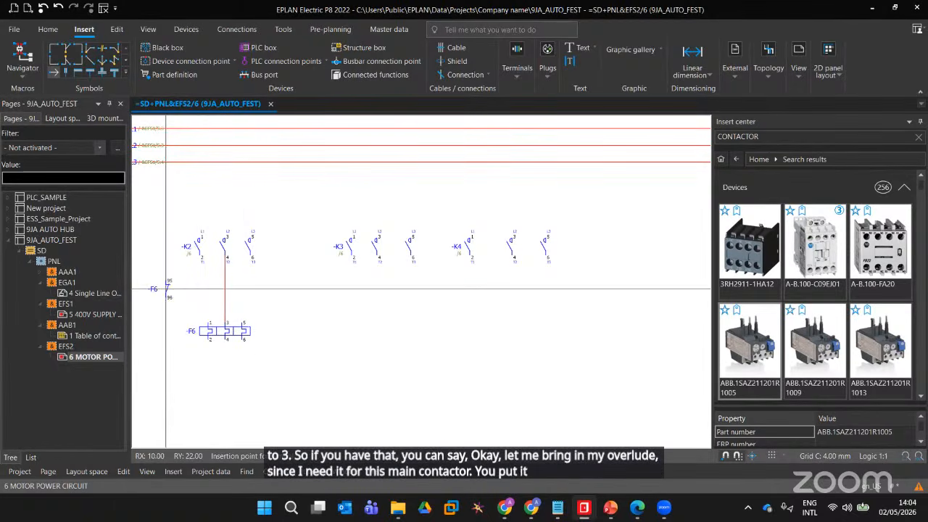
pyautogui.scroll(-1, 283, 390)
pyautogui.press('Escape')
# Search the insert center for TERMINALS
pyautogui.moveTo(280, 393); pyautogui.dragTo(344, 222, button='middle')
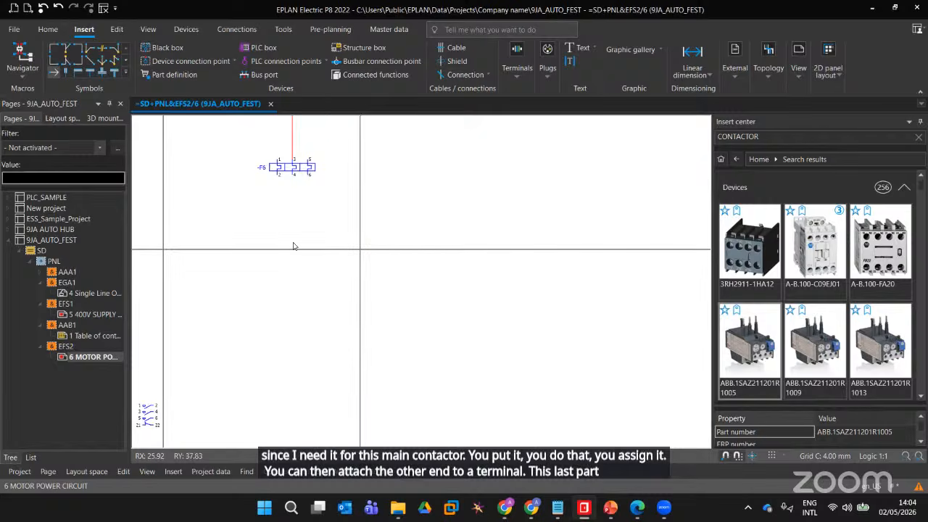
pyautogui.click(802, 136)
pyautogui.write('TERMINALS')
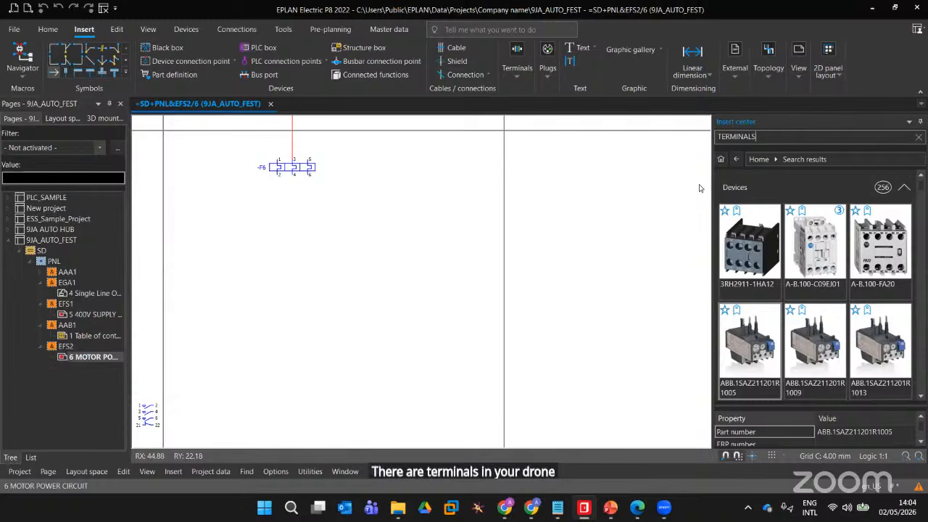
pyautogui.click(779, 202)
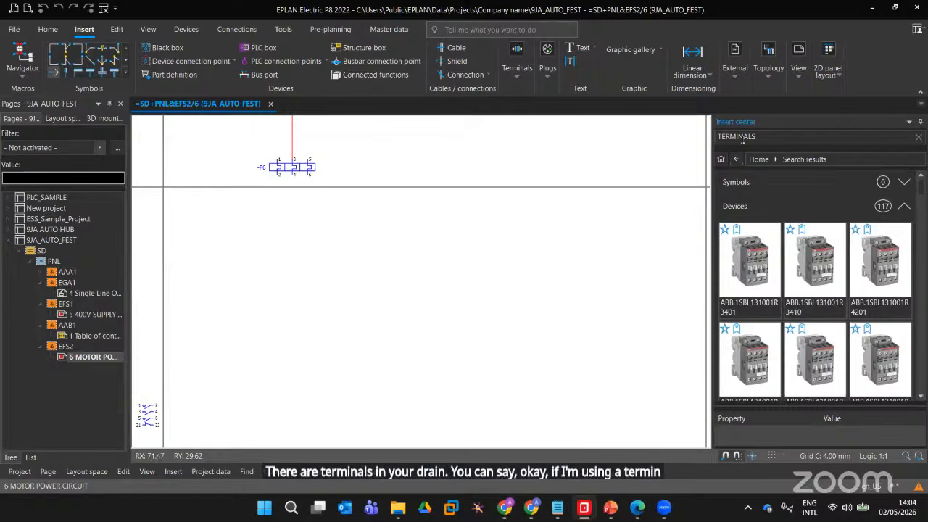
# Insert an X1_NB terminal from the IEC_symbol terminals and plugs below connection 6 of the overload relay, designated X1
pyautogui.click(736, 159)
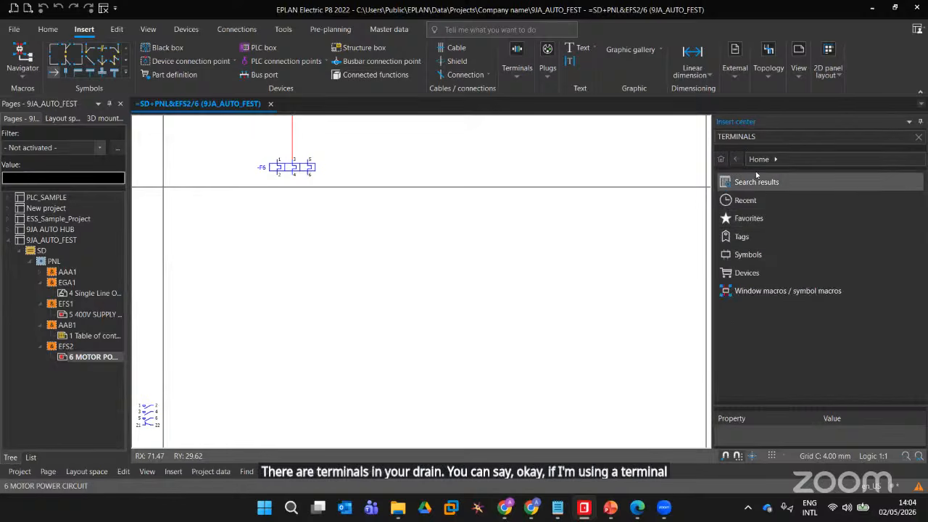
pyautogui.click(748, 255)
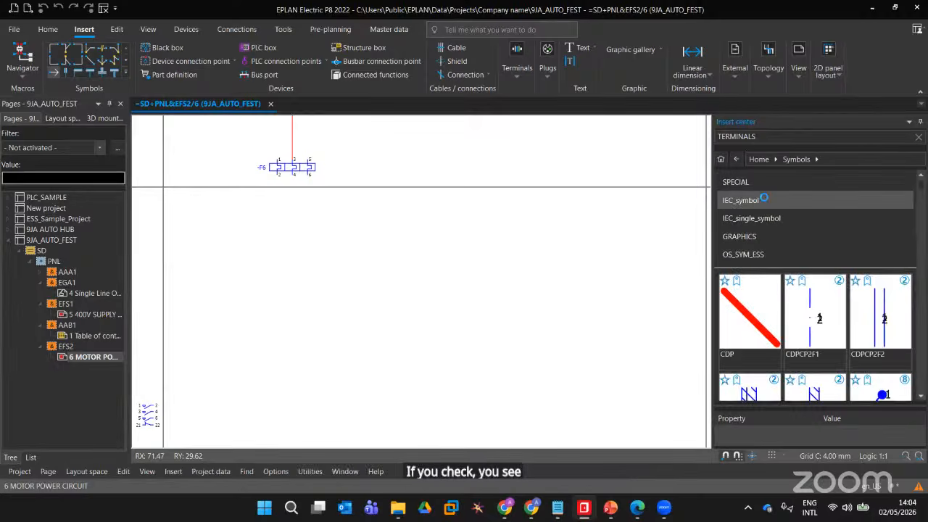
pyautogui.click(762, 199)
pyautogui.click(762, 187)
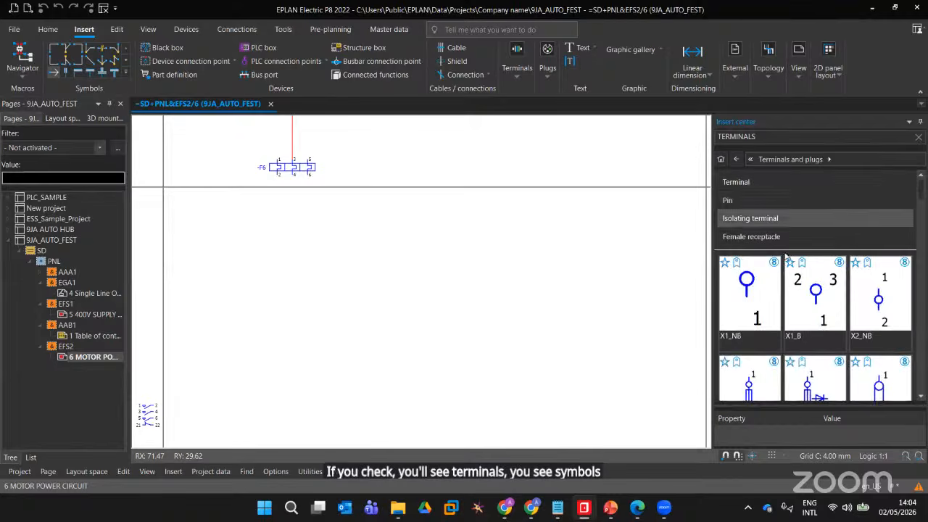
pyautogui.doubleClick(750, 294)
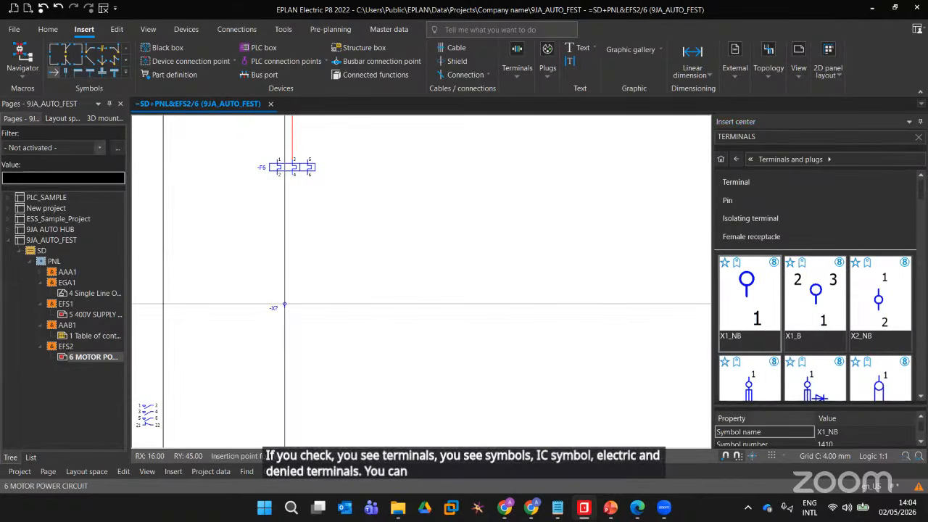
pyautogui.press('ctrl')
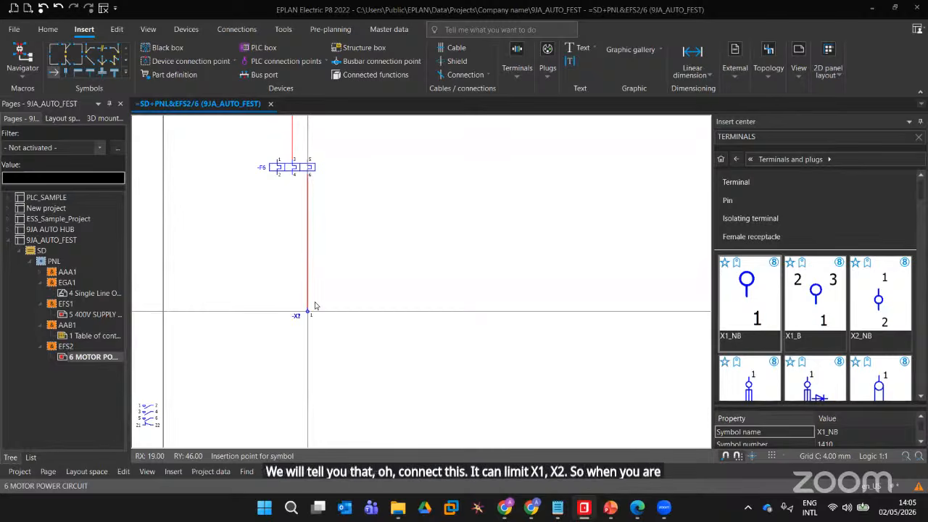
pyautogui.click(314, 306)
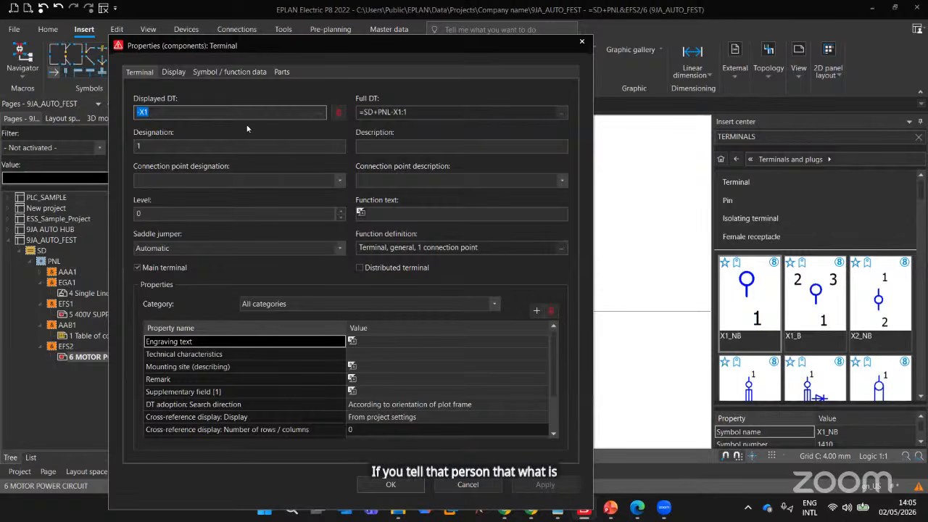
pyautogui.click(391, 484)
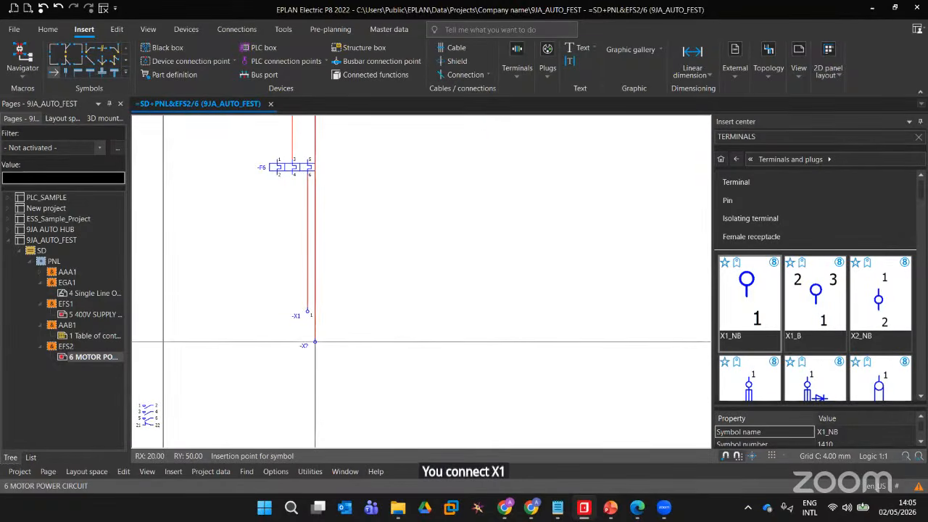
# Insert an X2_NB terminal below connection 2 of the overload relay, designated X2
pyautogui.click(883, 306)
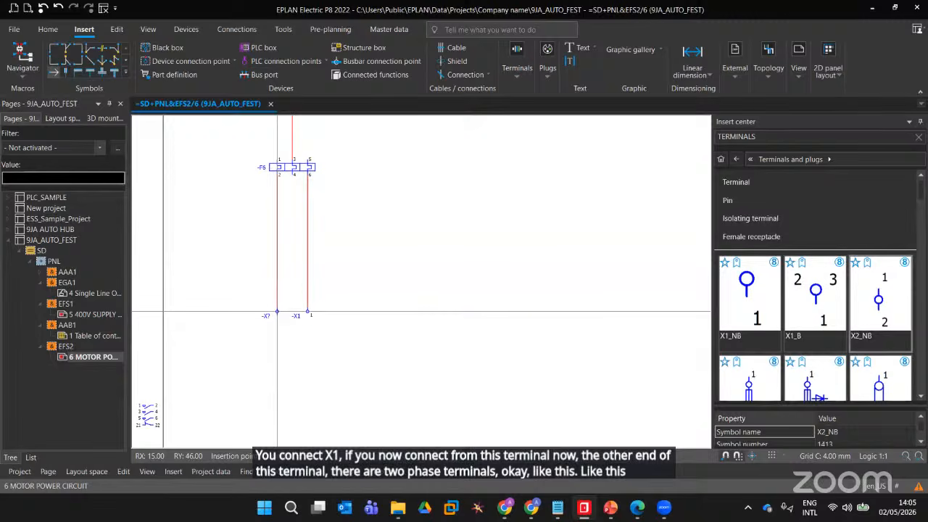
pyautogui.click(277, 311)
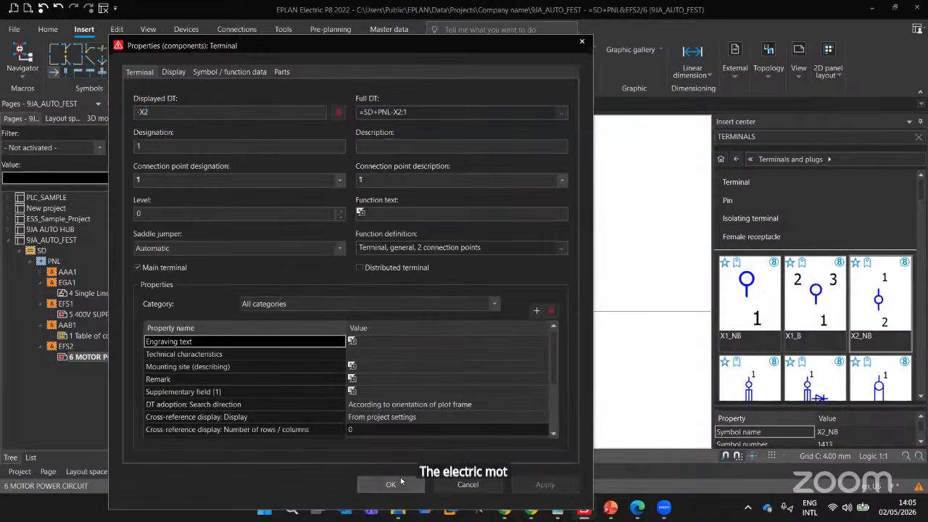
pyautogui.click(392, 485)
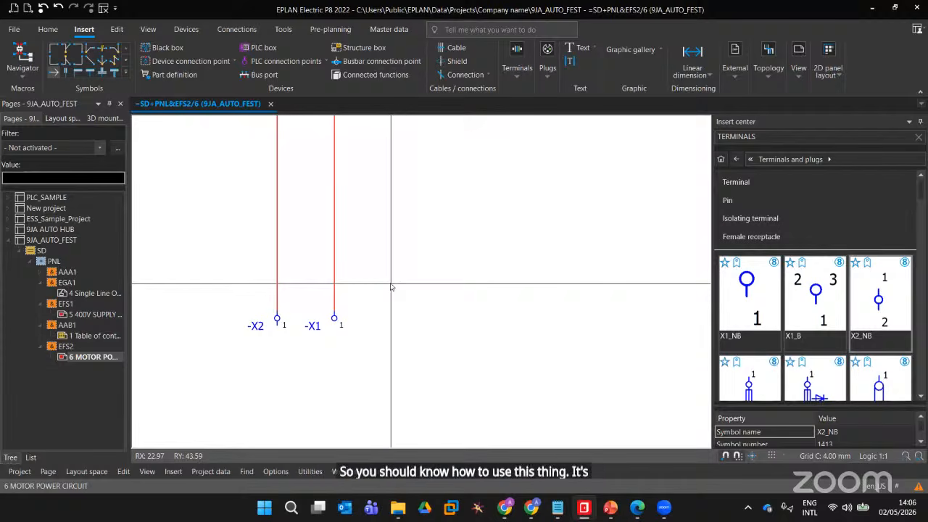
# Open the 400V supply distribution page, page 5 under EFS1, and view the whole sheet
pyautogui.scroll(-4, 477, 171)
pyautogui.scroll(4, 466, 342)
pyautogui.scroll(-4, 472, 319)
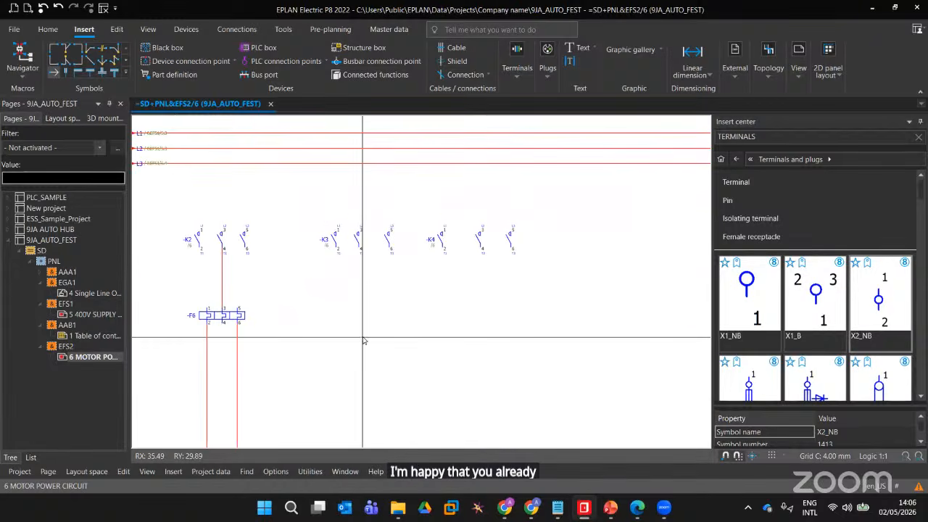
pyautogui.moveTo(393, 338); pyautogui.dragTo(378, 283, button='middle')
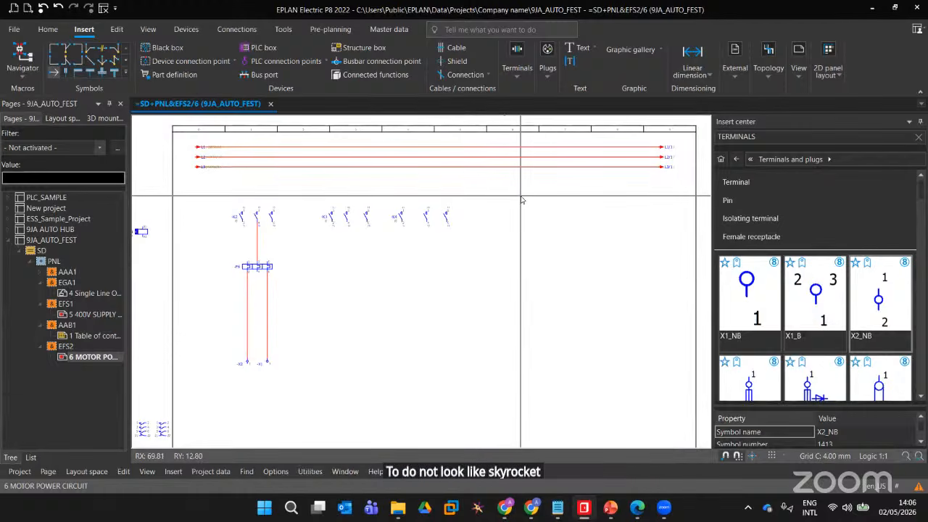
pyautogui.click(90, 315)
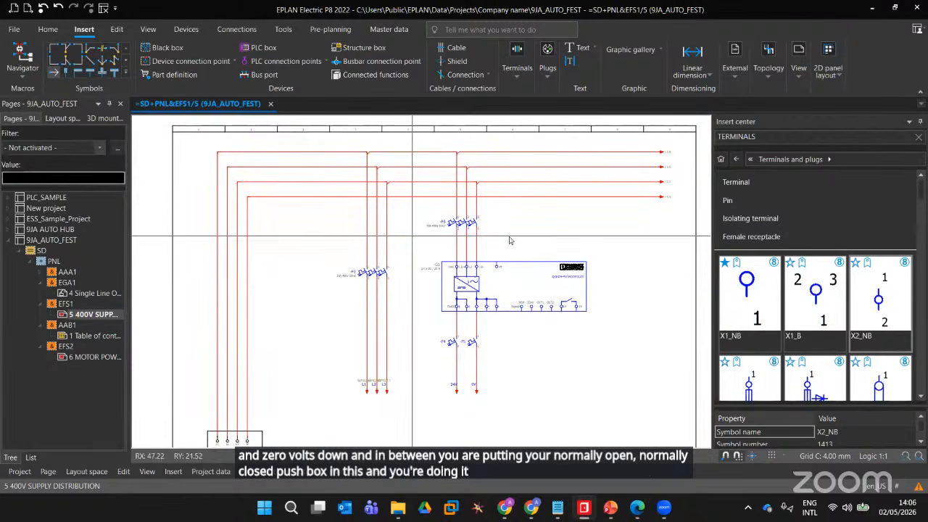
pyautogui.scroll(-1, 537, 407)
pyautogui.moveTo(538, 404); pyautogui.dragTo(536, 358, button='middle')
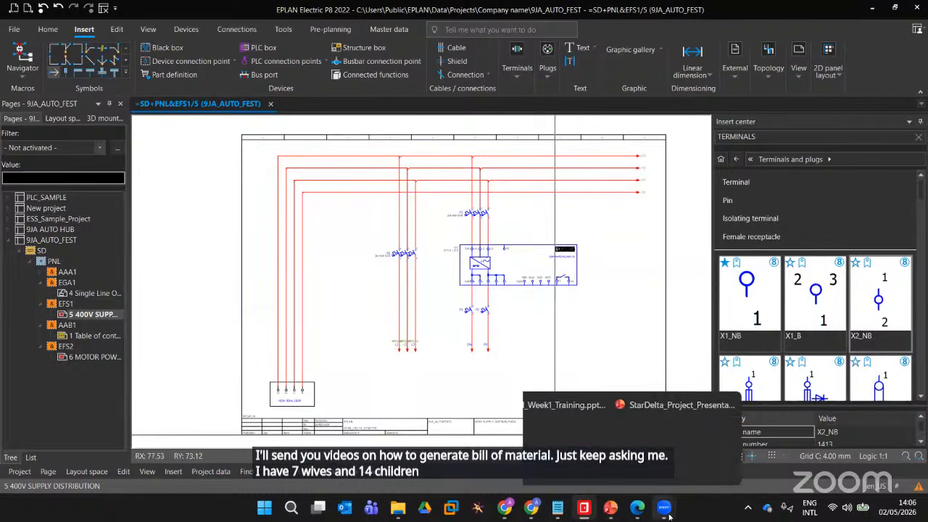
# Postpone the ESET reminder to close VMware Workstation for the patch
pyautogui.moveTo(664, 508)
pyautogui.click(778, 446)
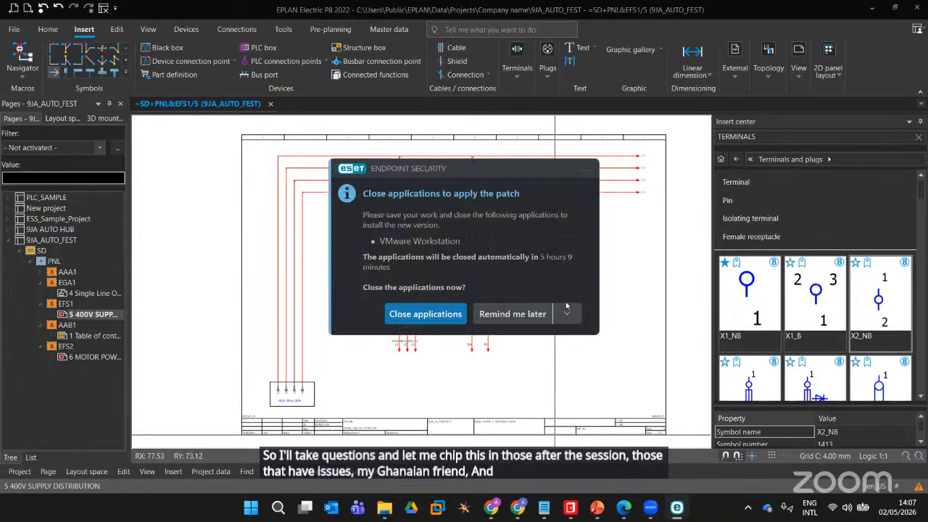
pyautogui.click(566, 309)
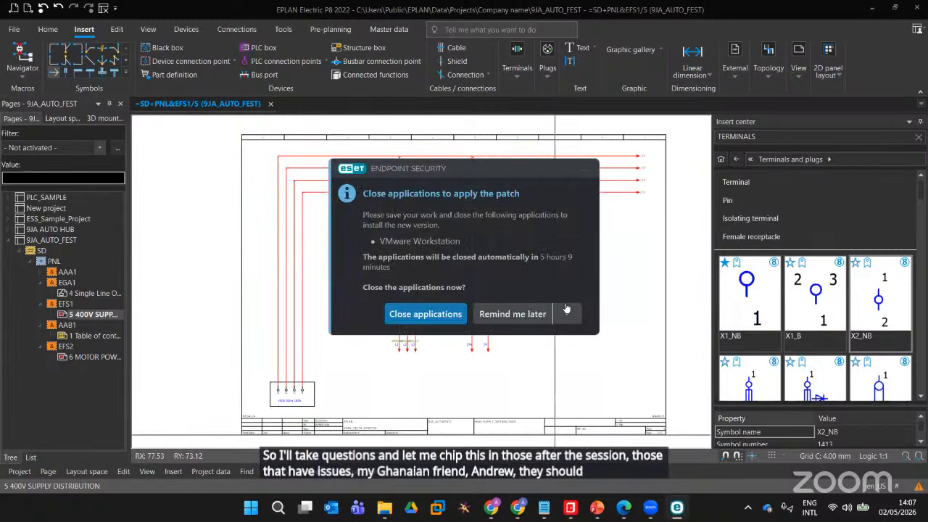
pyautogui.click(522, 370)
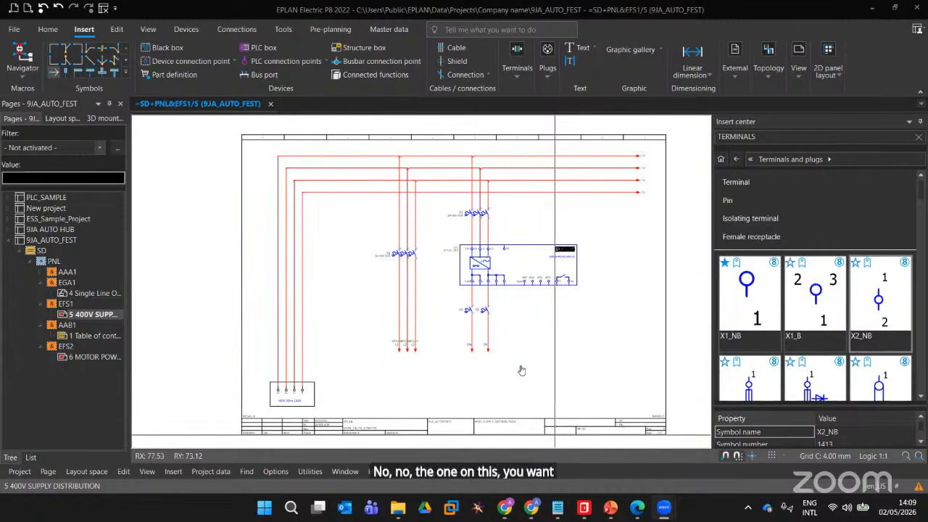
# Examine the supply page's 400V 50Hz 200A supply box, the far ends of the supply lines and the 24 V power supply with its breakers
pyautogui.moveTo(599, 503)
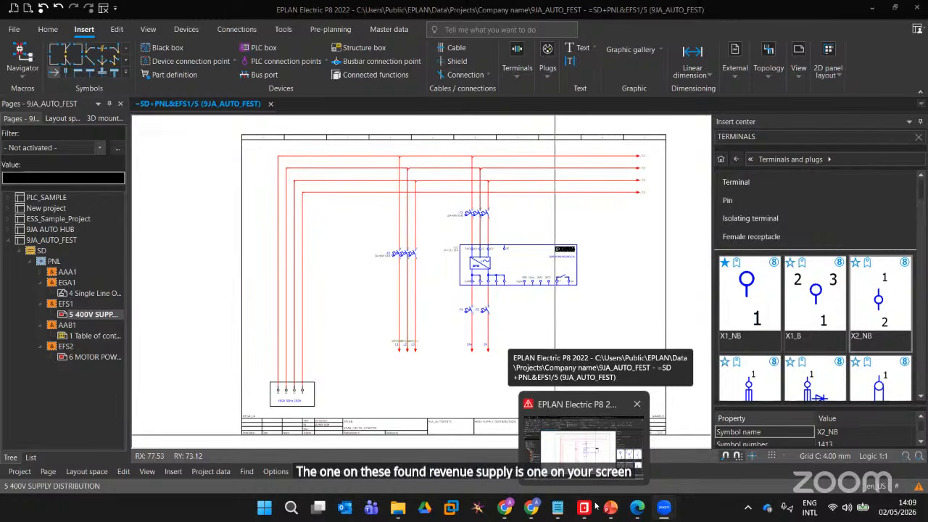
pyautogui.scroll(2, 344, 415)
pyautogui.scroll(3, 344, 415)
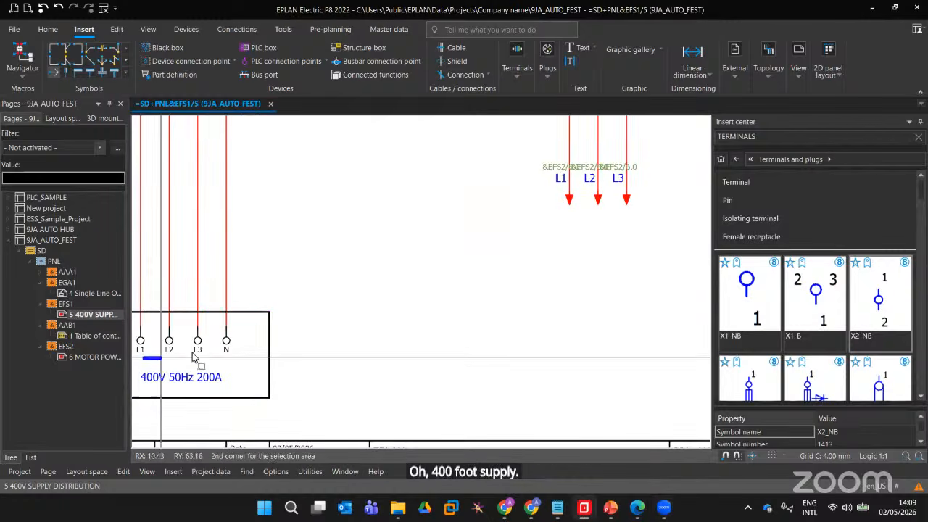
pyautogui.moveTo(231, 378); pyautogui.dragTo(279, 367, button='middle')
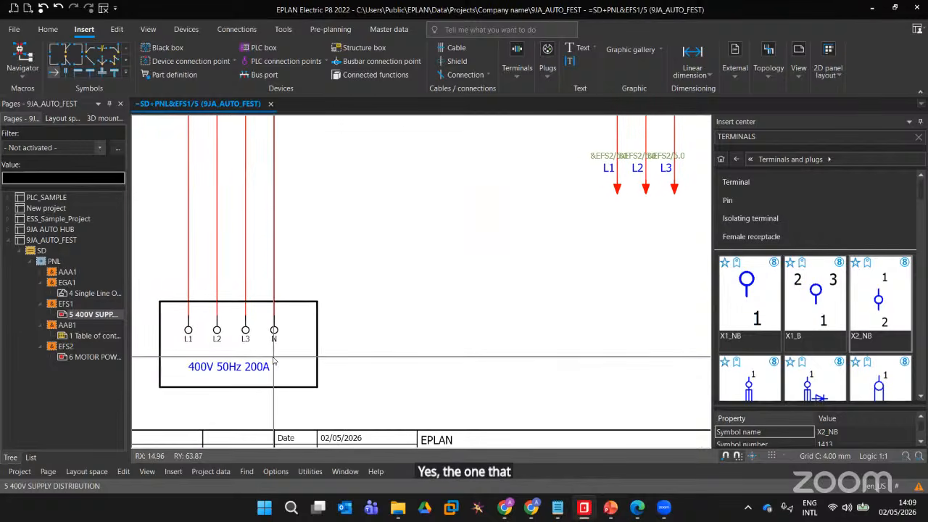
pyautogui.scroll(-2, 446, 324)
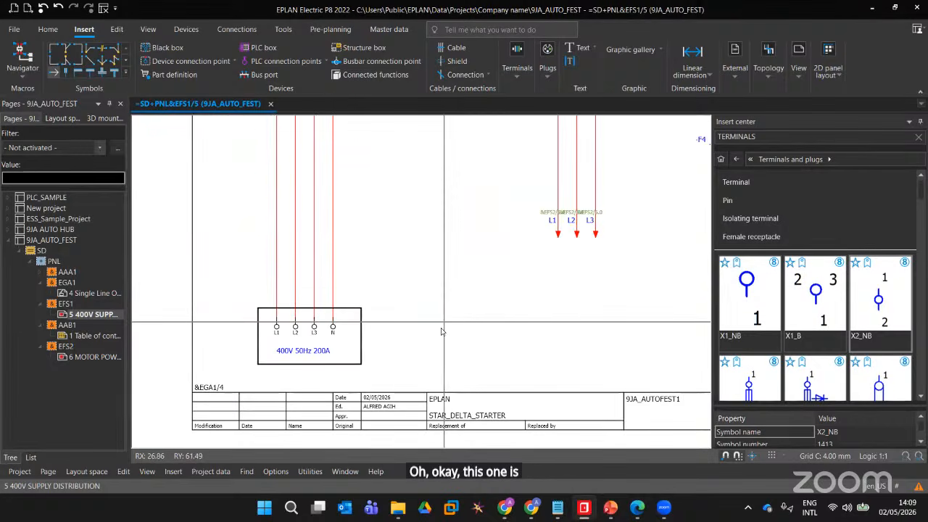
pyautogui.moveTo(497, 265); pyautogui.dragTo(367, 348, button='middle')
pyautogui.scroll(-1, 367, 346)
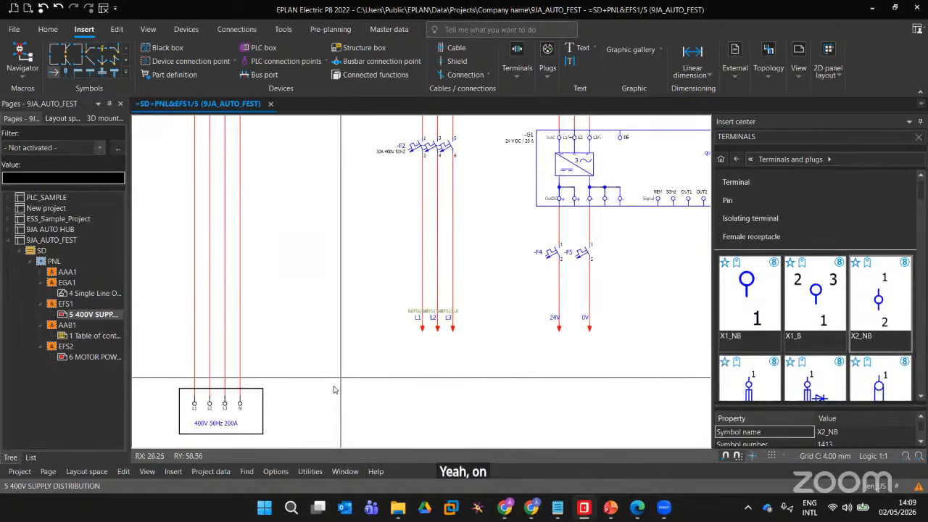
pyautogui.moveTo(532, 219); pyautogui.dragTo(205, 443, button='middle')
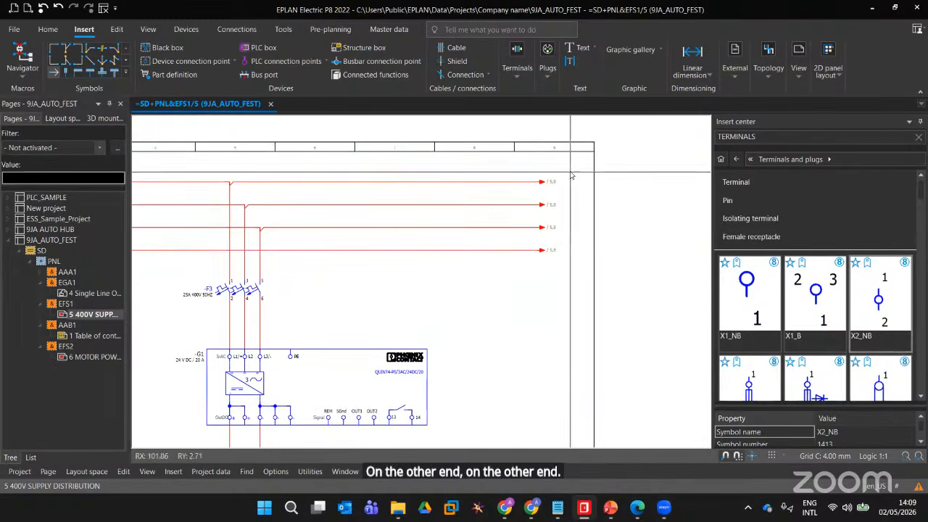
pyautogui.scroll(-2, 540, 303)
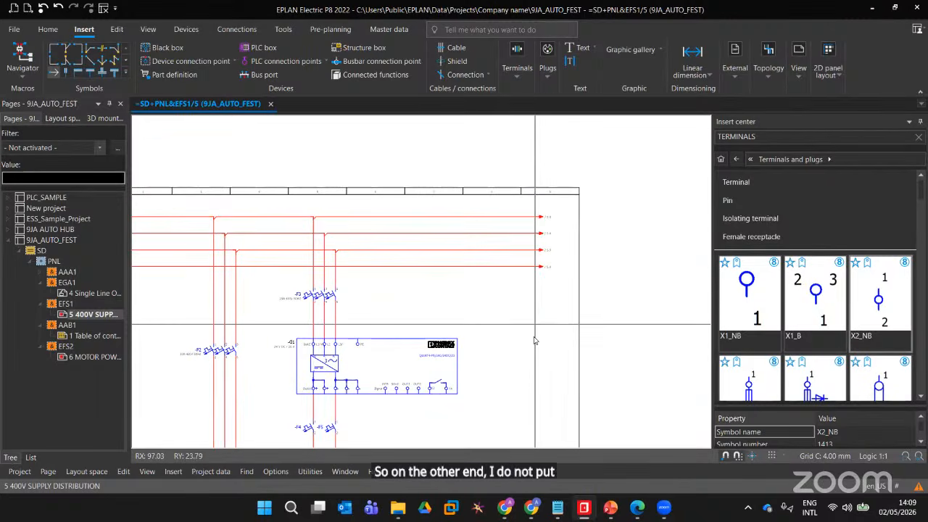
pyautogui.moveTo(534, 335); pyautogui.dragTo(578, 218, button='middle')
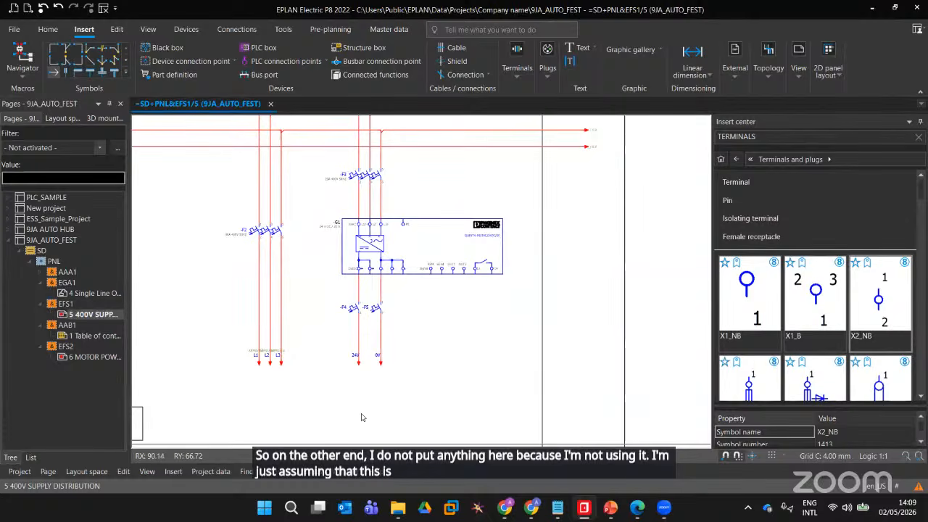
pyautogui.moveTo(388, 392); pyautogui.dragTo(418, 354, button='middle')
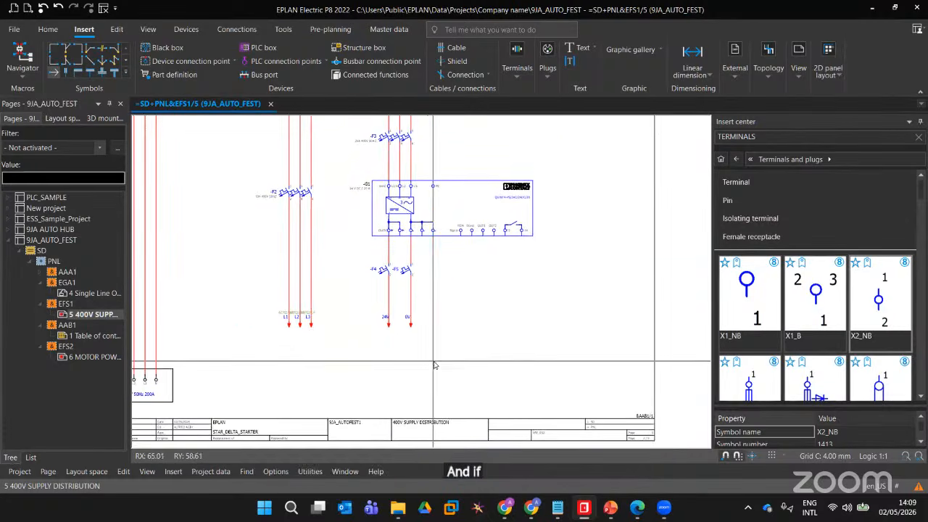
pyautogui.scroll(1, 433, 360)
pyautogui.moveTo(596, 184); pyautogui.dragTo(578, 210, button='middle')
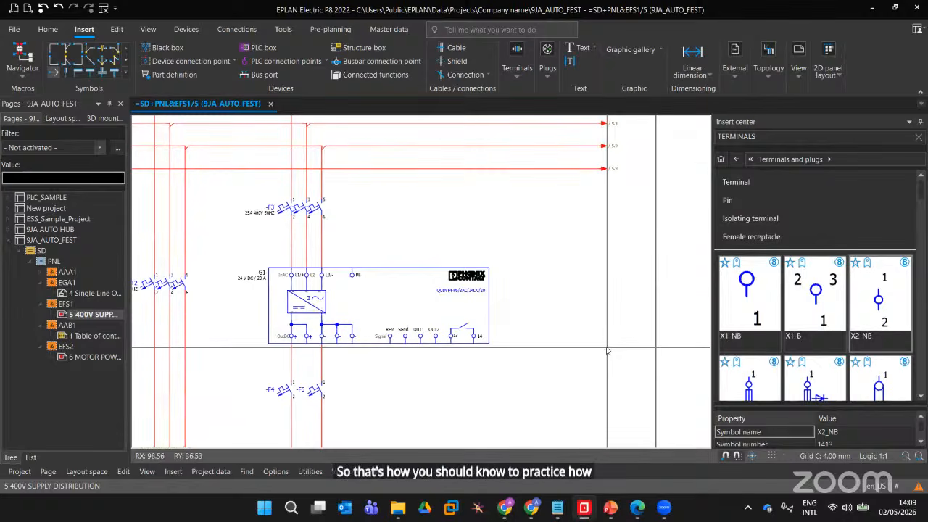
pyautogui.moveTo(269, 402); pyautogui.dragTo(363, 362, button='middle')
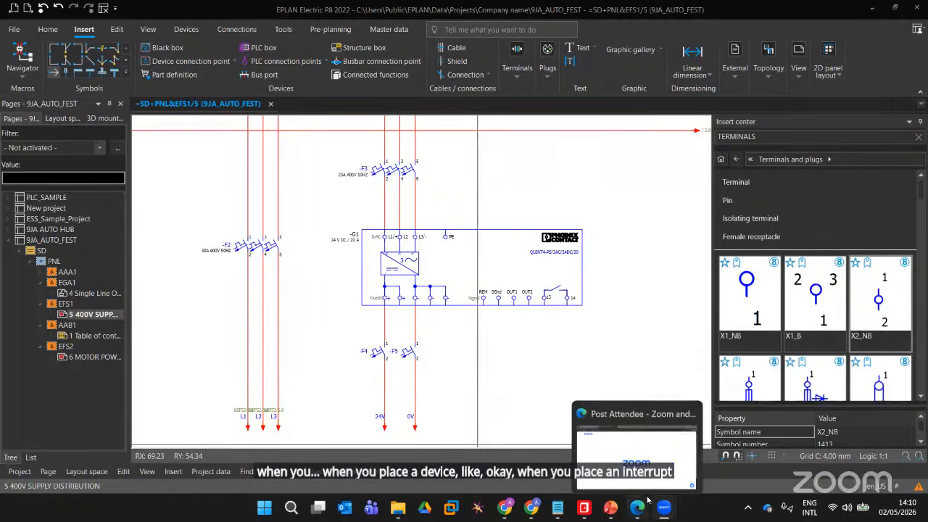
# Try a sort code of -1 with star source enabled for the L1 interruption point below F2, and discard the changes
pyautogui.moveTo(557, 506)
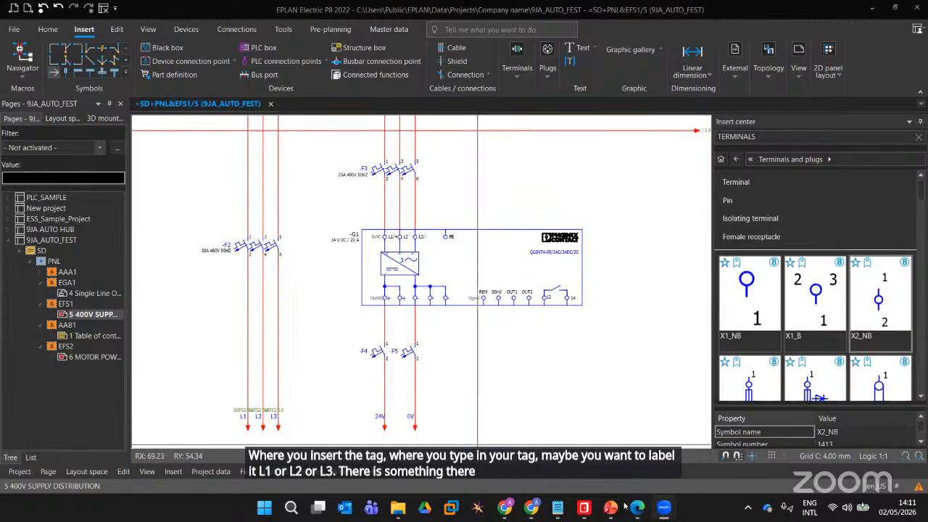
pyautogui.click(587, 511)
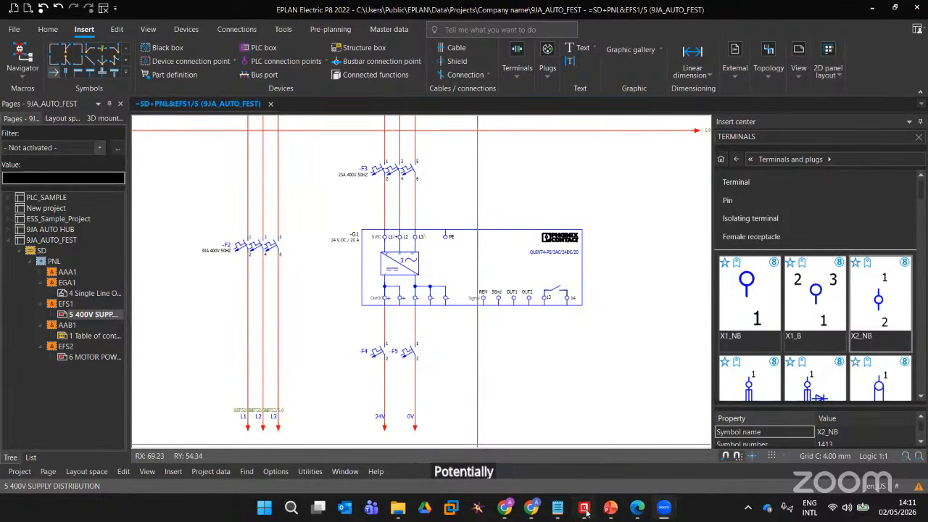
pyautogui.click(247, 428)
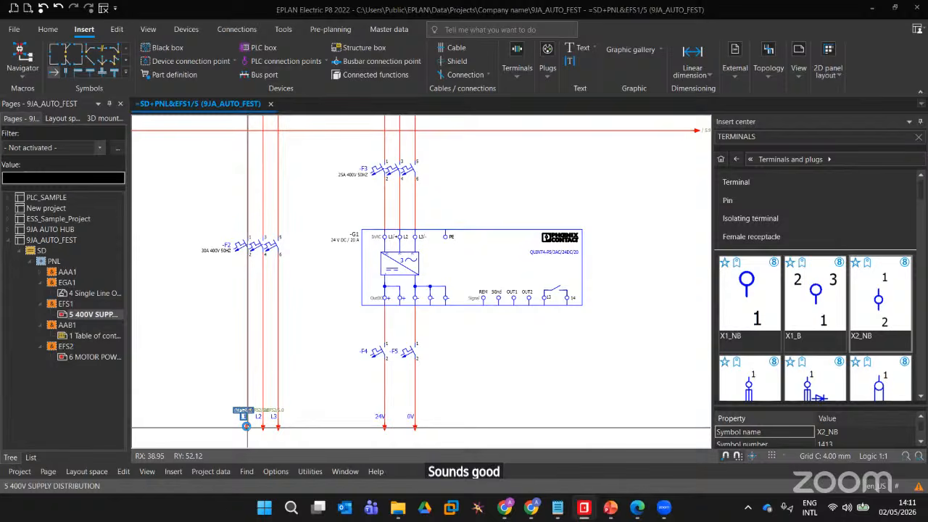
pyautogui.doubleClick(246, 426)
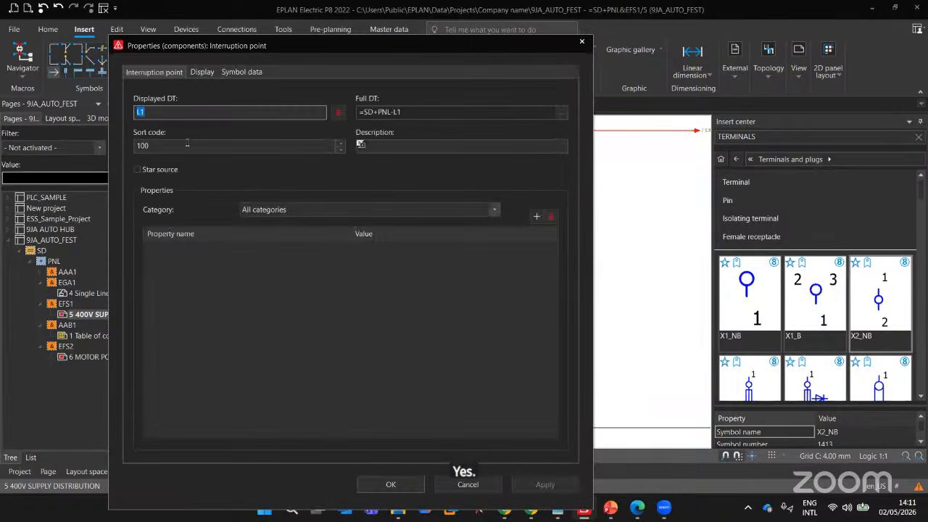
pyautogui.click(340, 148)
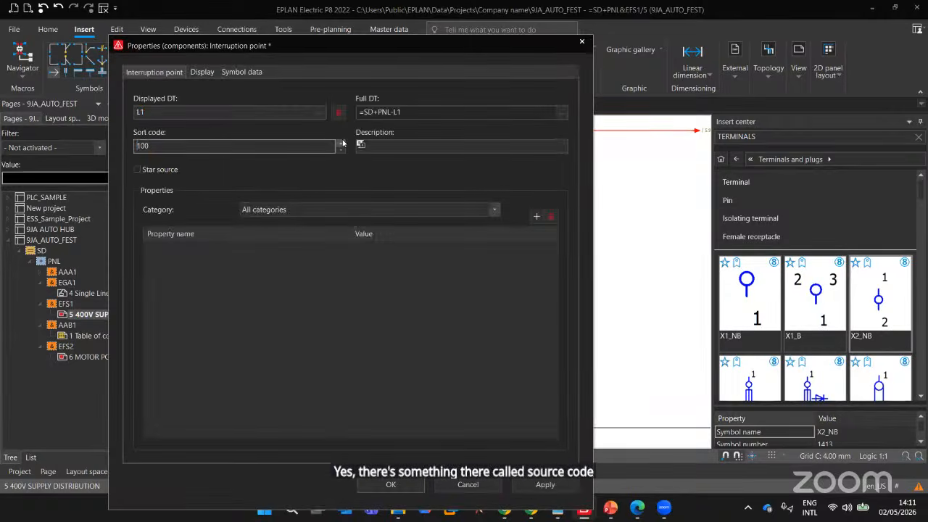
pyautogui.click(340, 143)
pyautogui.write('-1')
pyautogui.press('Tab')
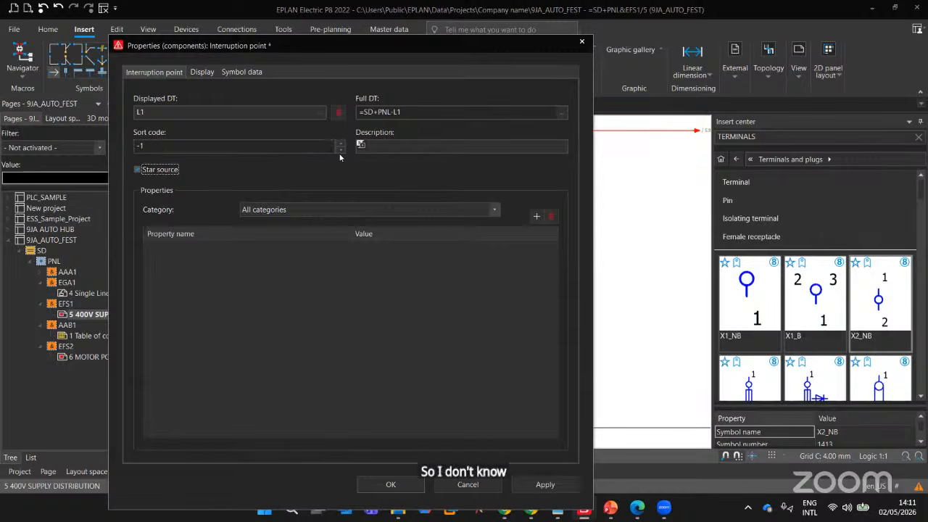
pyautogui.click(270, 151)
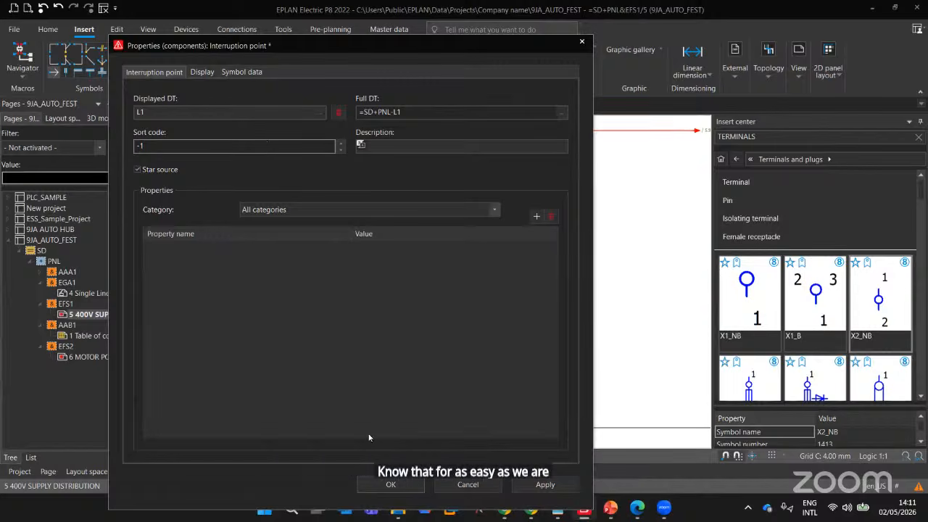
pyautogui.click(474, 488)
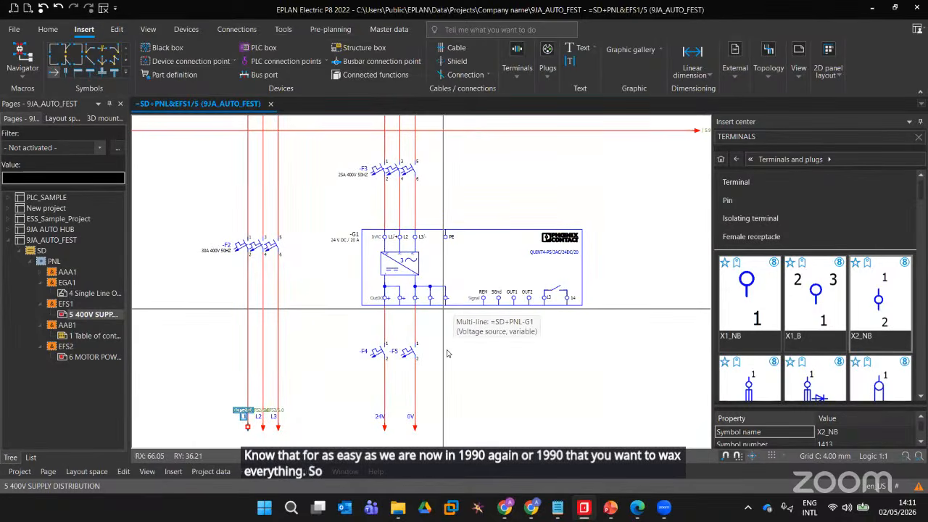
pyautogui.scroll(2, 448, 353)
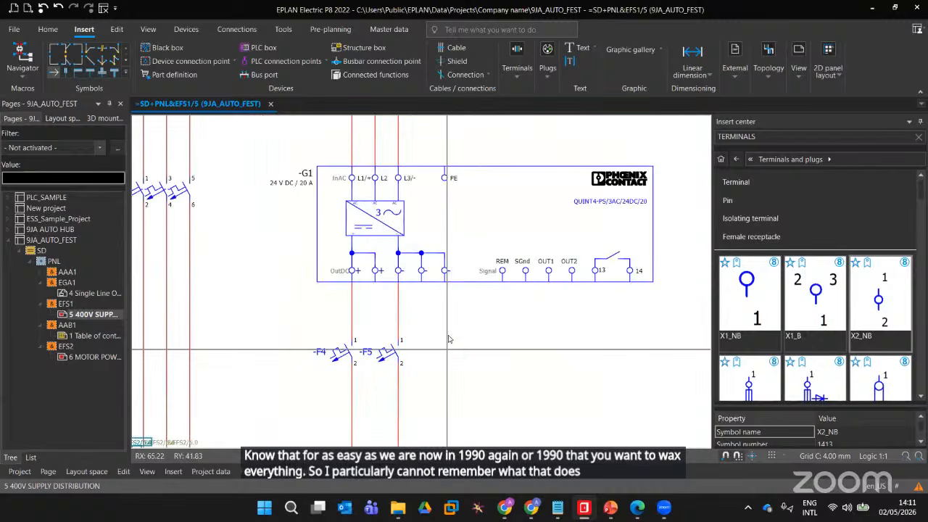
pyautogui.scroll(-3, 555, 332)
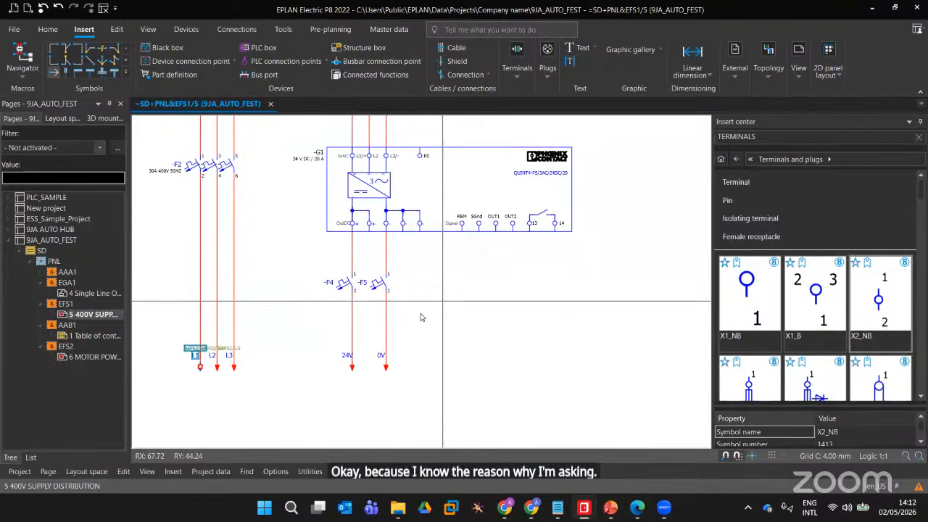
pyautogui.scroll(2, 419, 329)
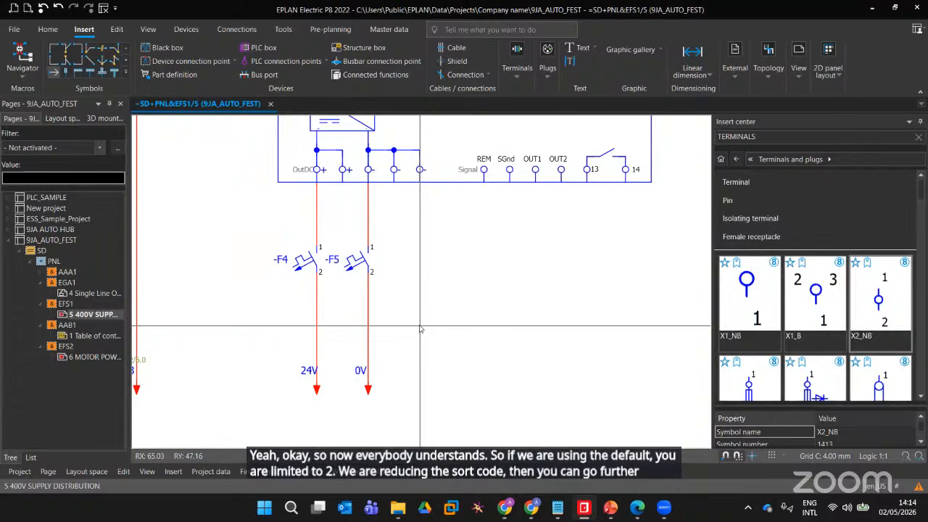
pyautogui.moveTo(664, 508)
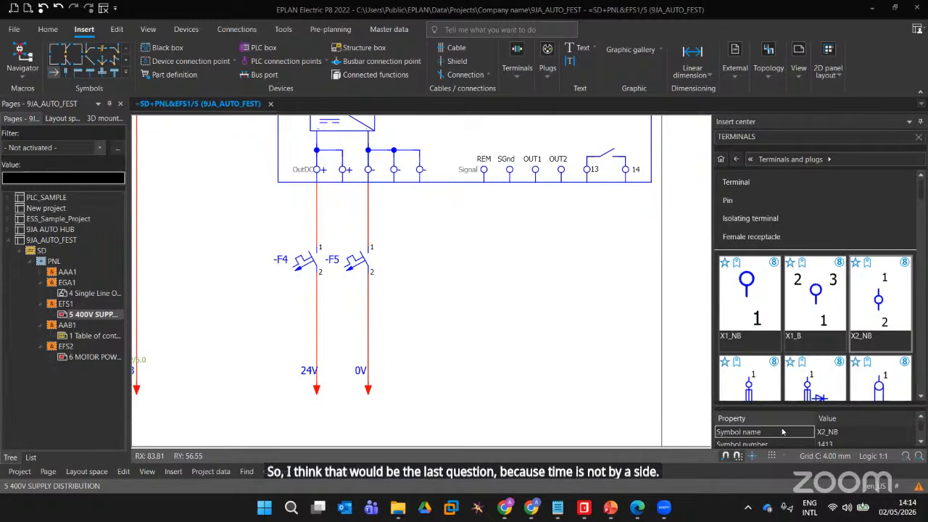
pyautogui.click(749, 509)
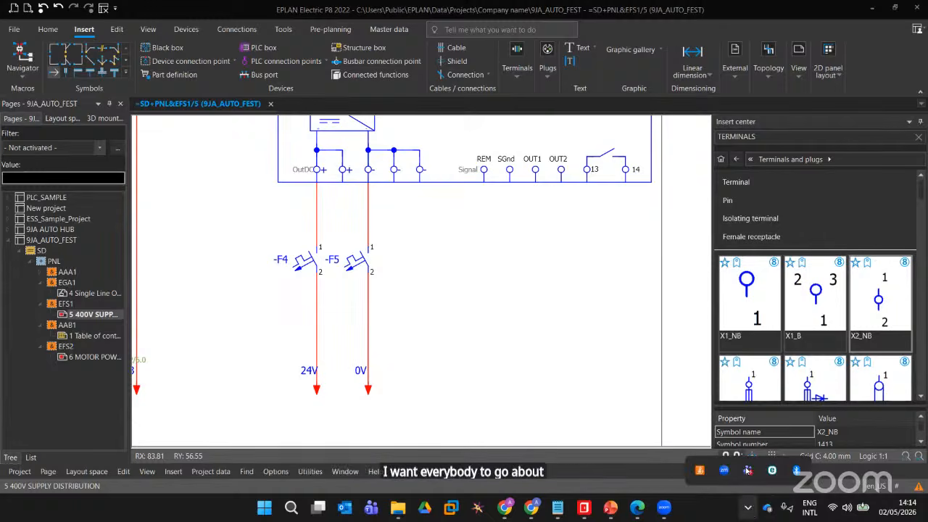
pyautogui.click(678, 450)
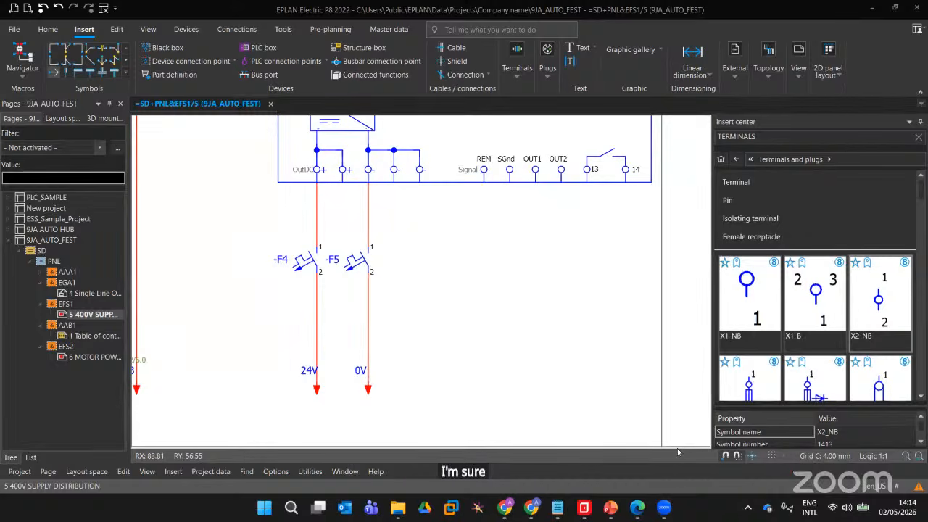